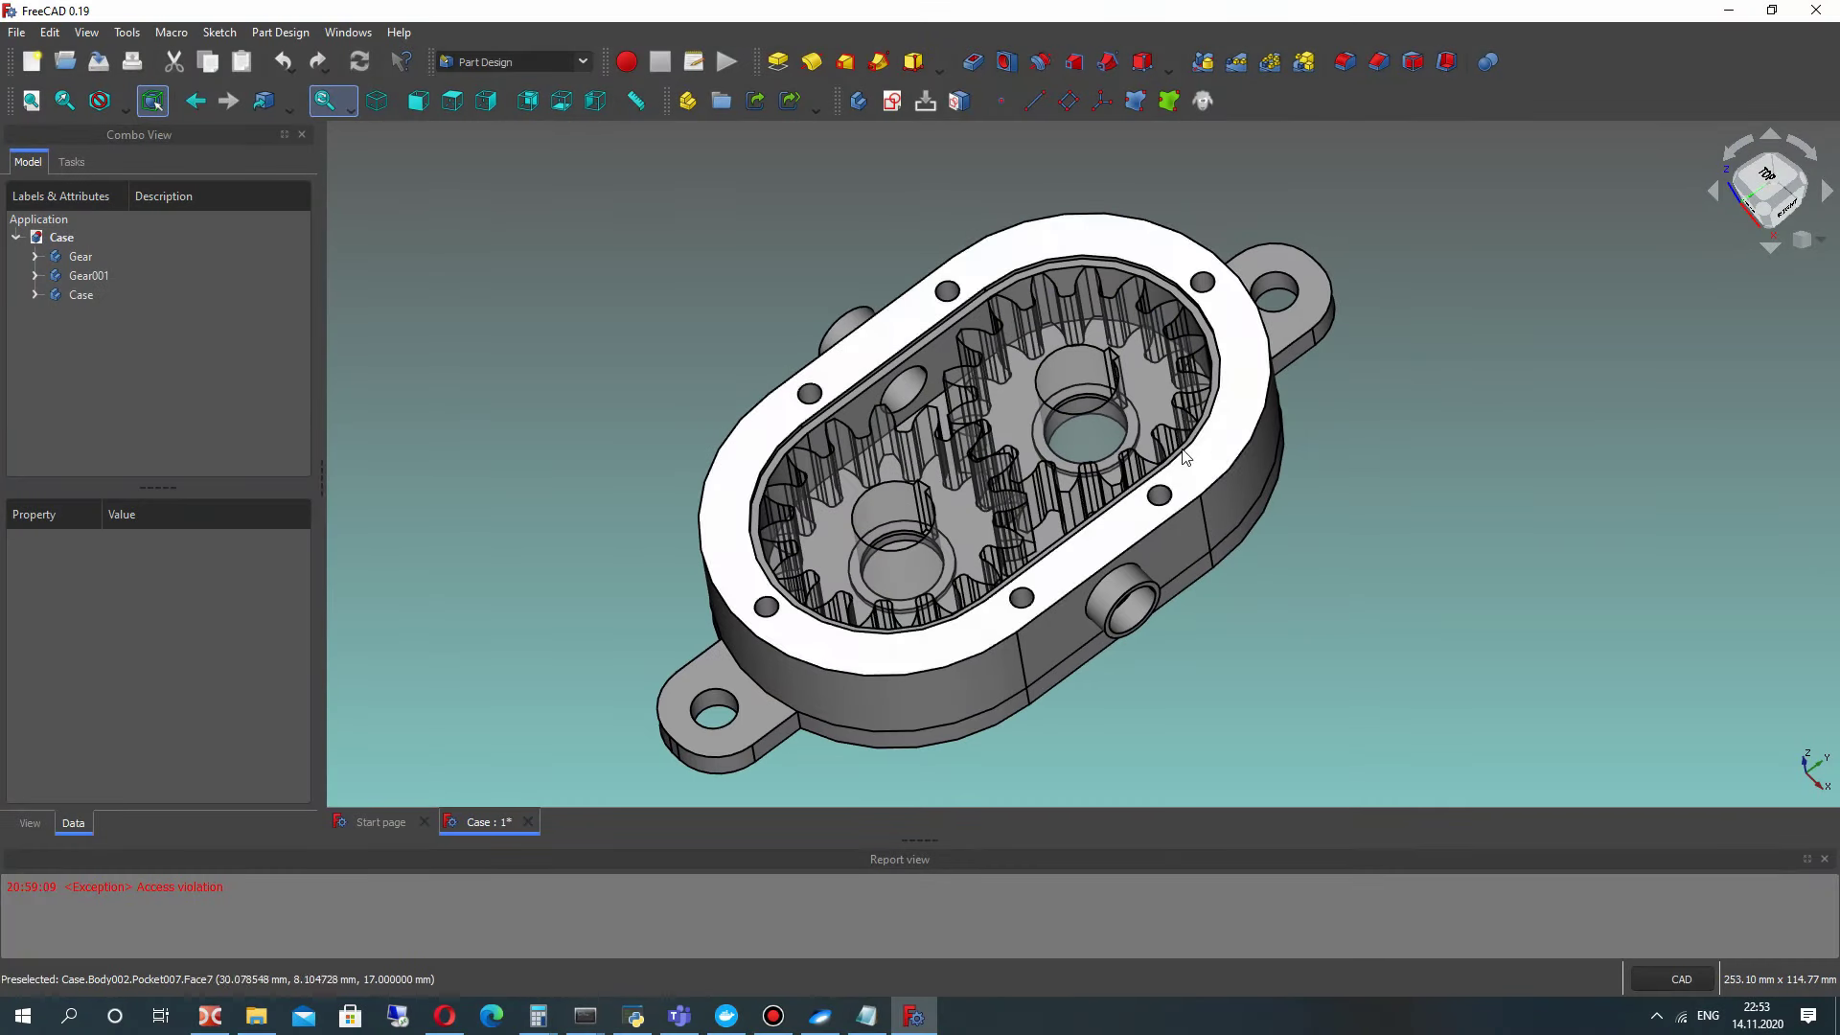
Step: Examine the two gears and the case in the assembly by selecting each body in turn
{"action": "left_click", "coordinate": [1102, 411]}
{"action": "left_click", "coordinate": [917, 487]}
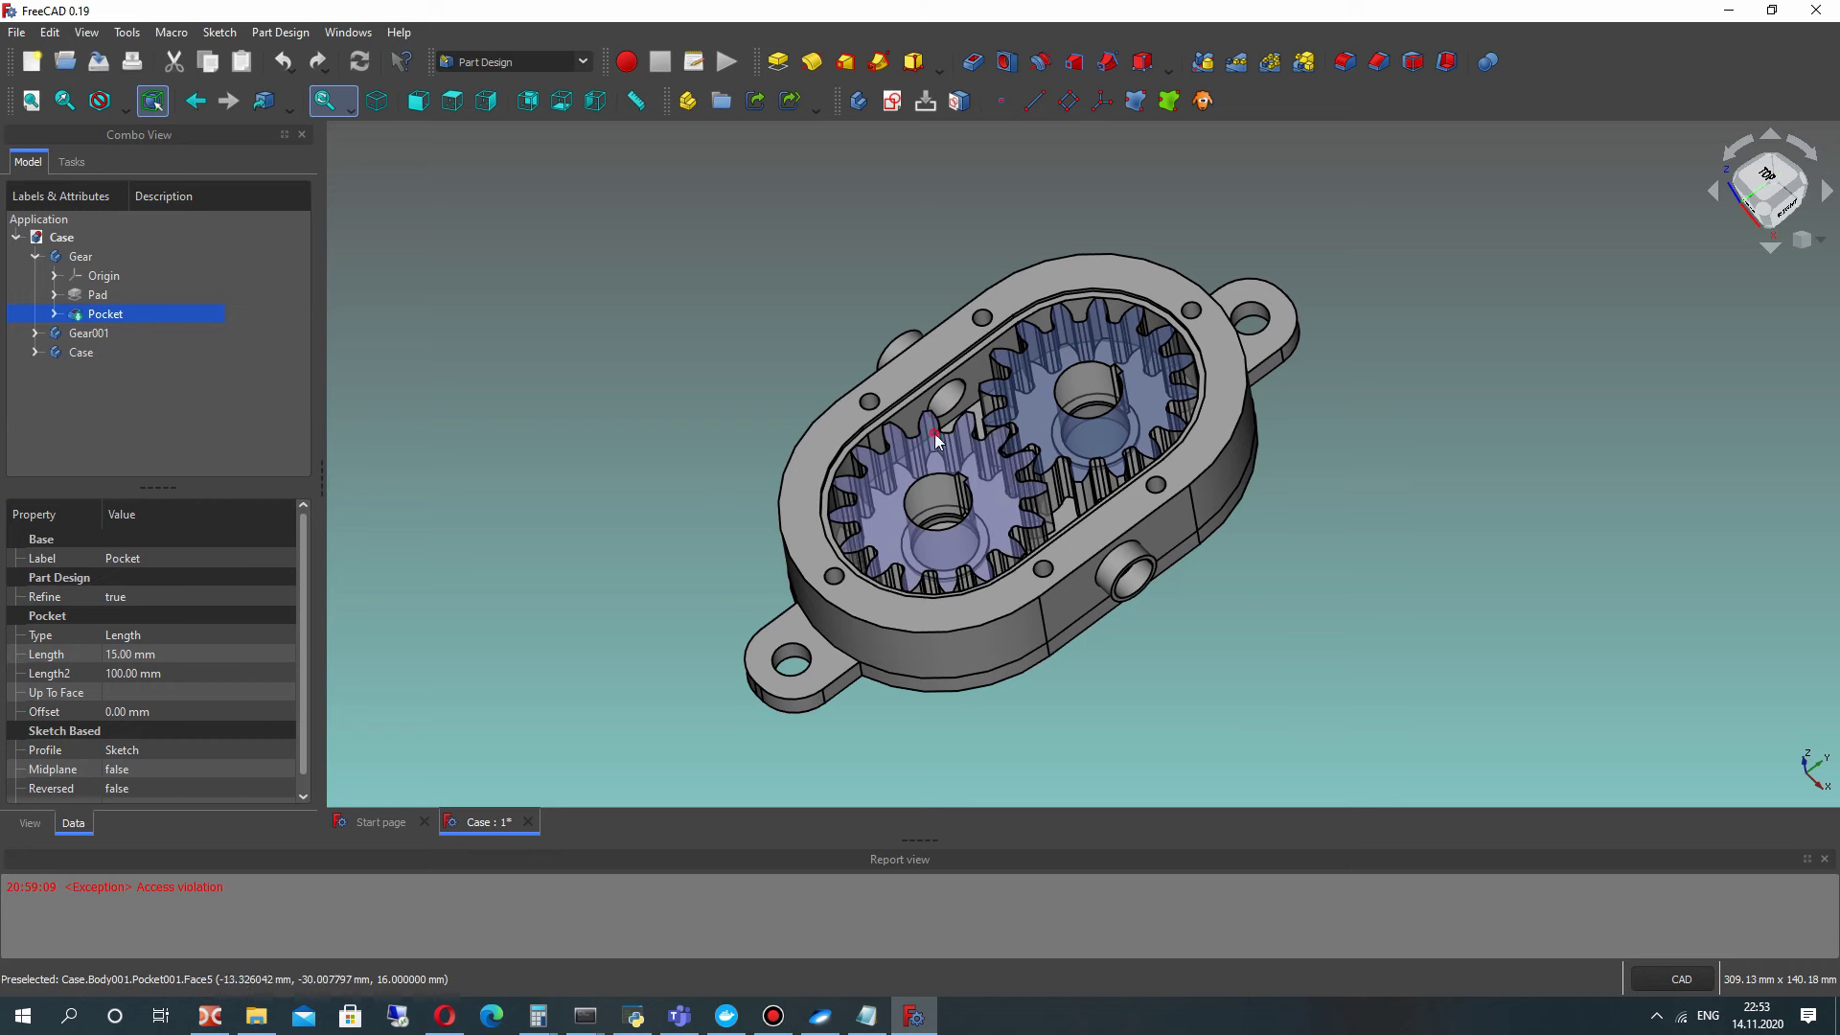
{"action": "left_click", "coordinate": [35, 257]}
{"action": "left_click", "coordinate": [35, 275]}
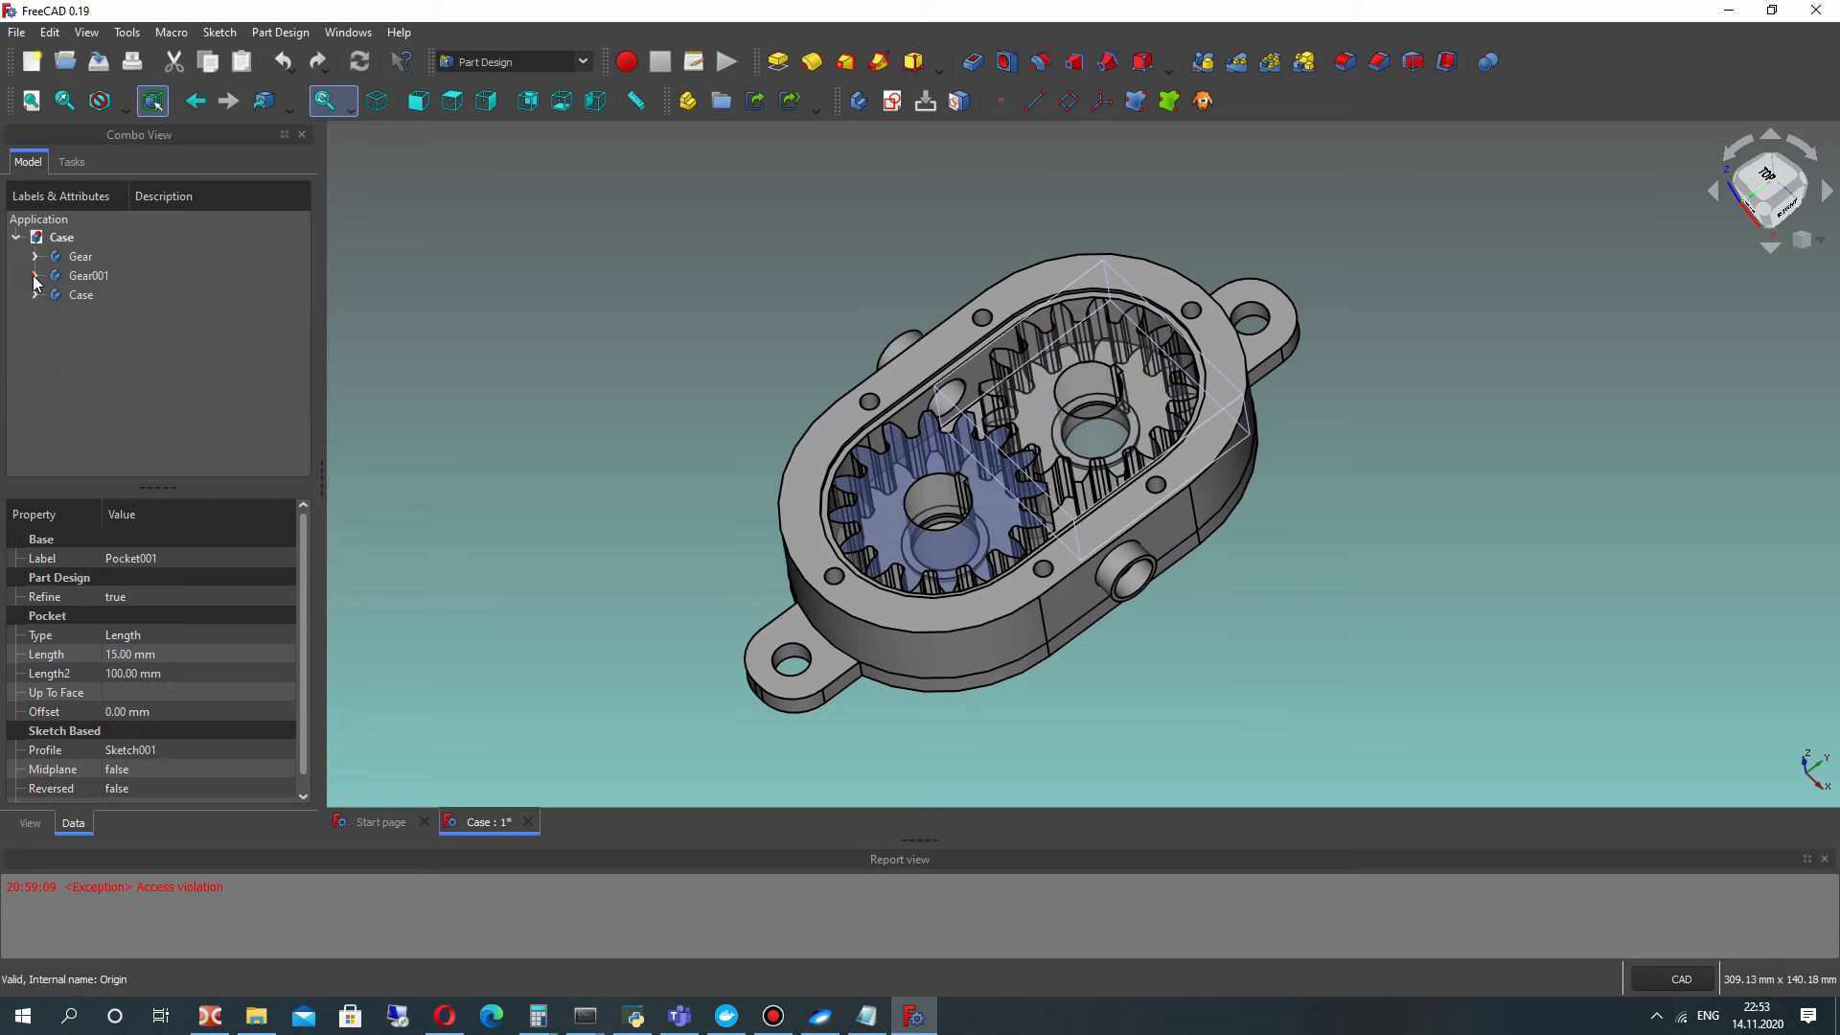
{"action": "left_click", "coordinate": [71, 275]}
{"action": "left_click", "coordinate": [69, 258]}
{"action": "left_click", "coordinate": [75, 298]}
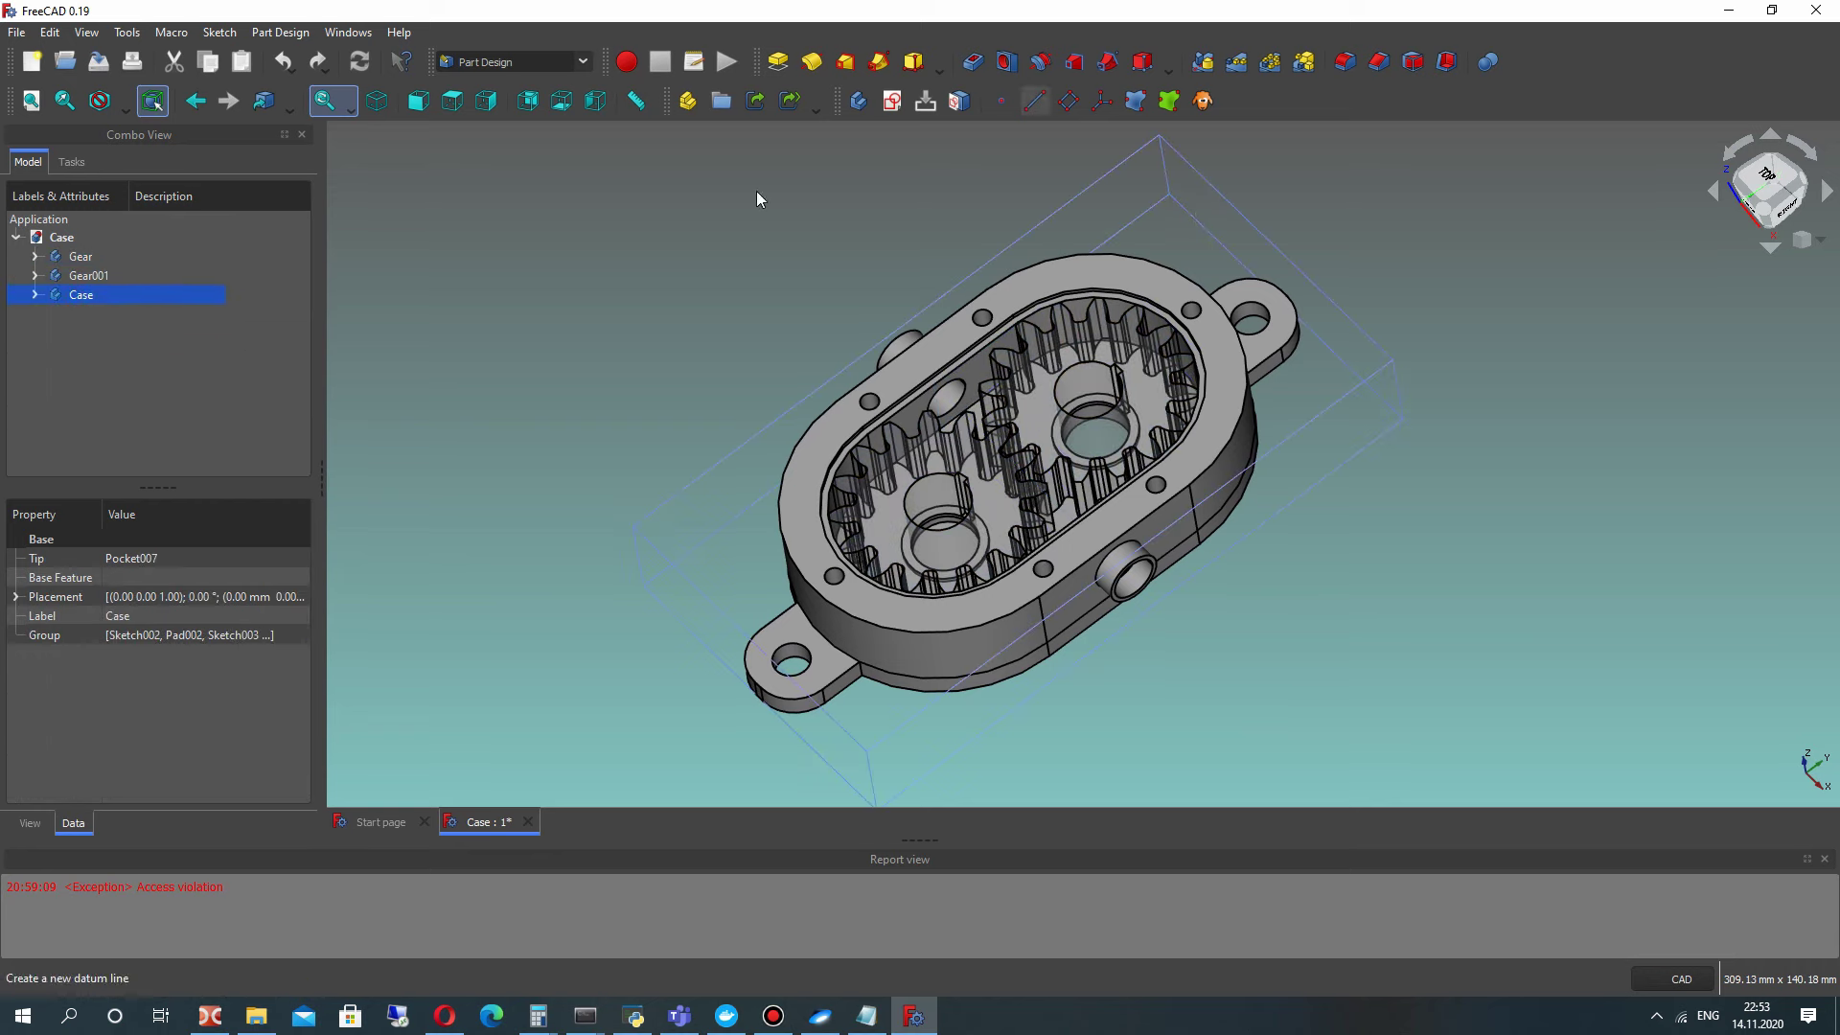
{"action": "left_click", "coordinate": [531, 268]}
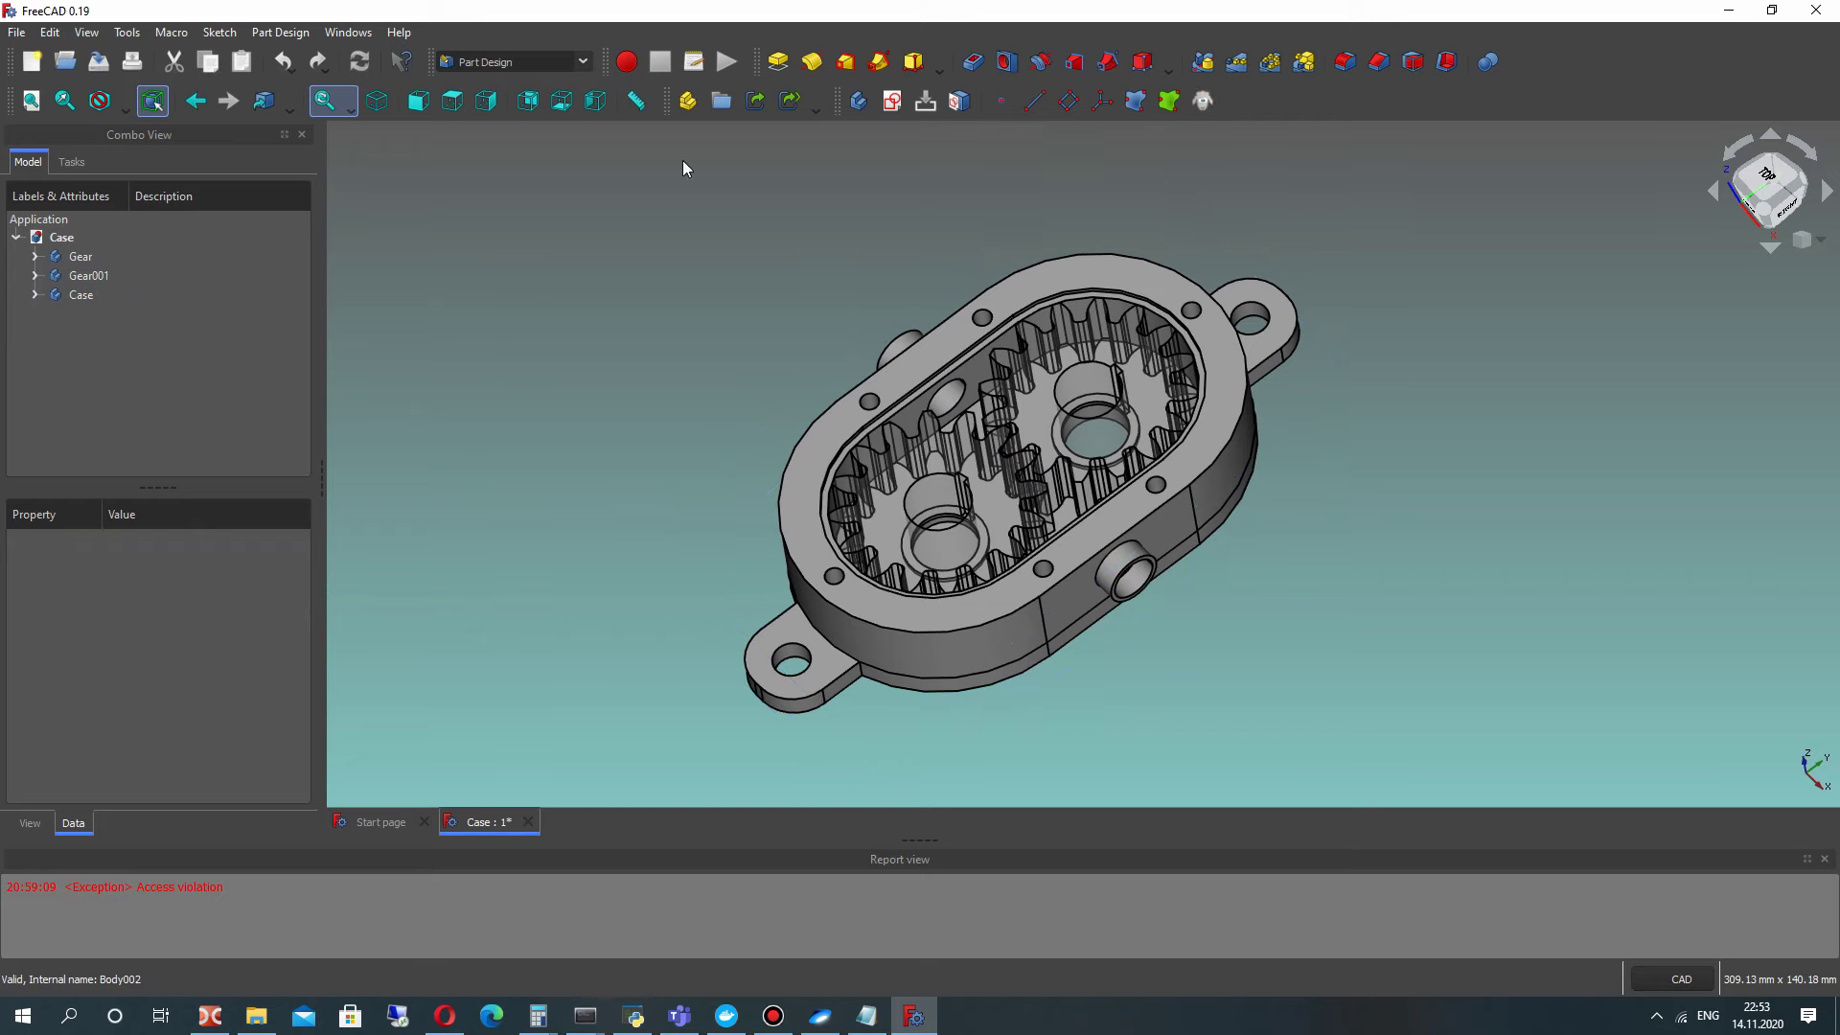
{"action": "middle_click_drag", "start_coordinate": [1084, 508], "coordinate": [1076, 509]}
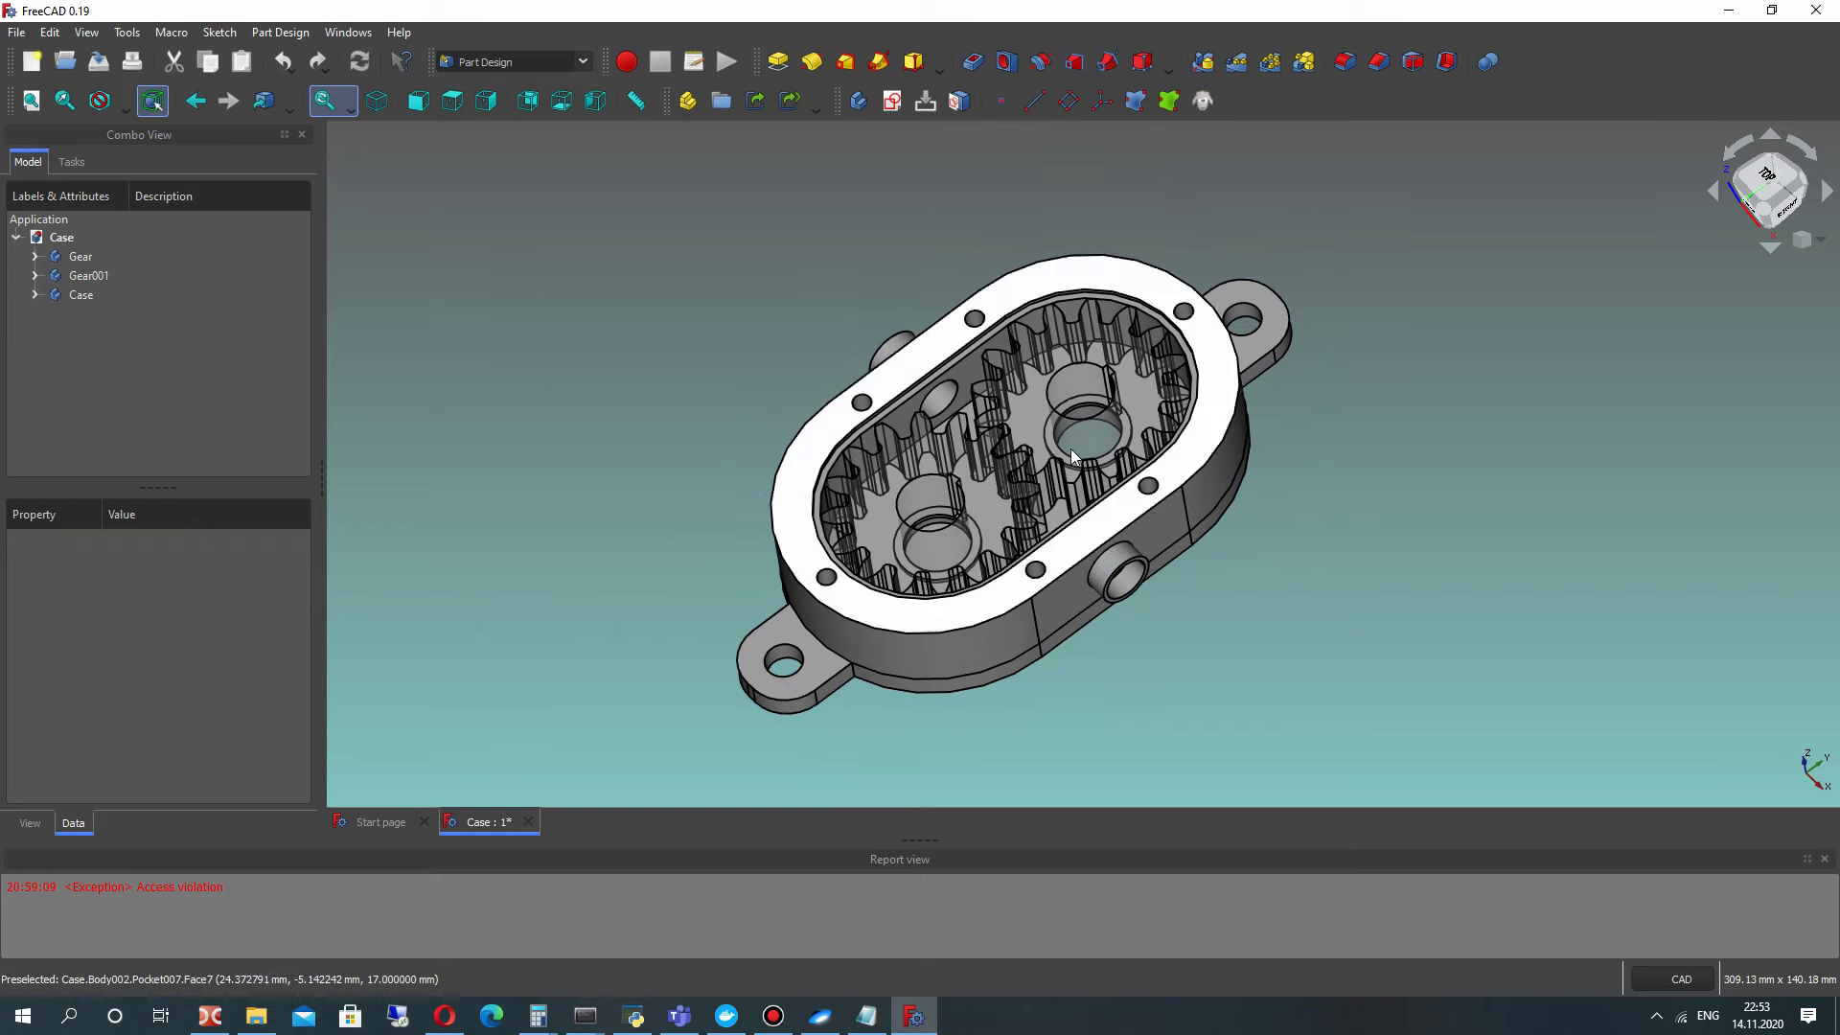
Step: Create a new body in the Case document and name it Shaft_1
{"action": "left_click", "coordinate": [870, 101]}
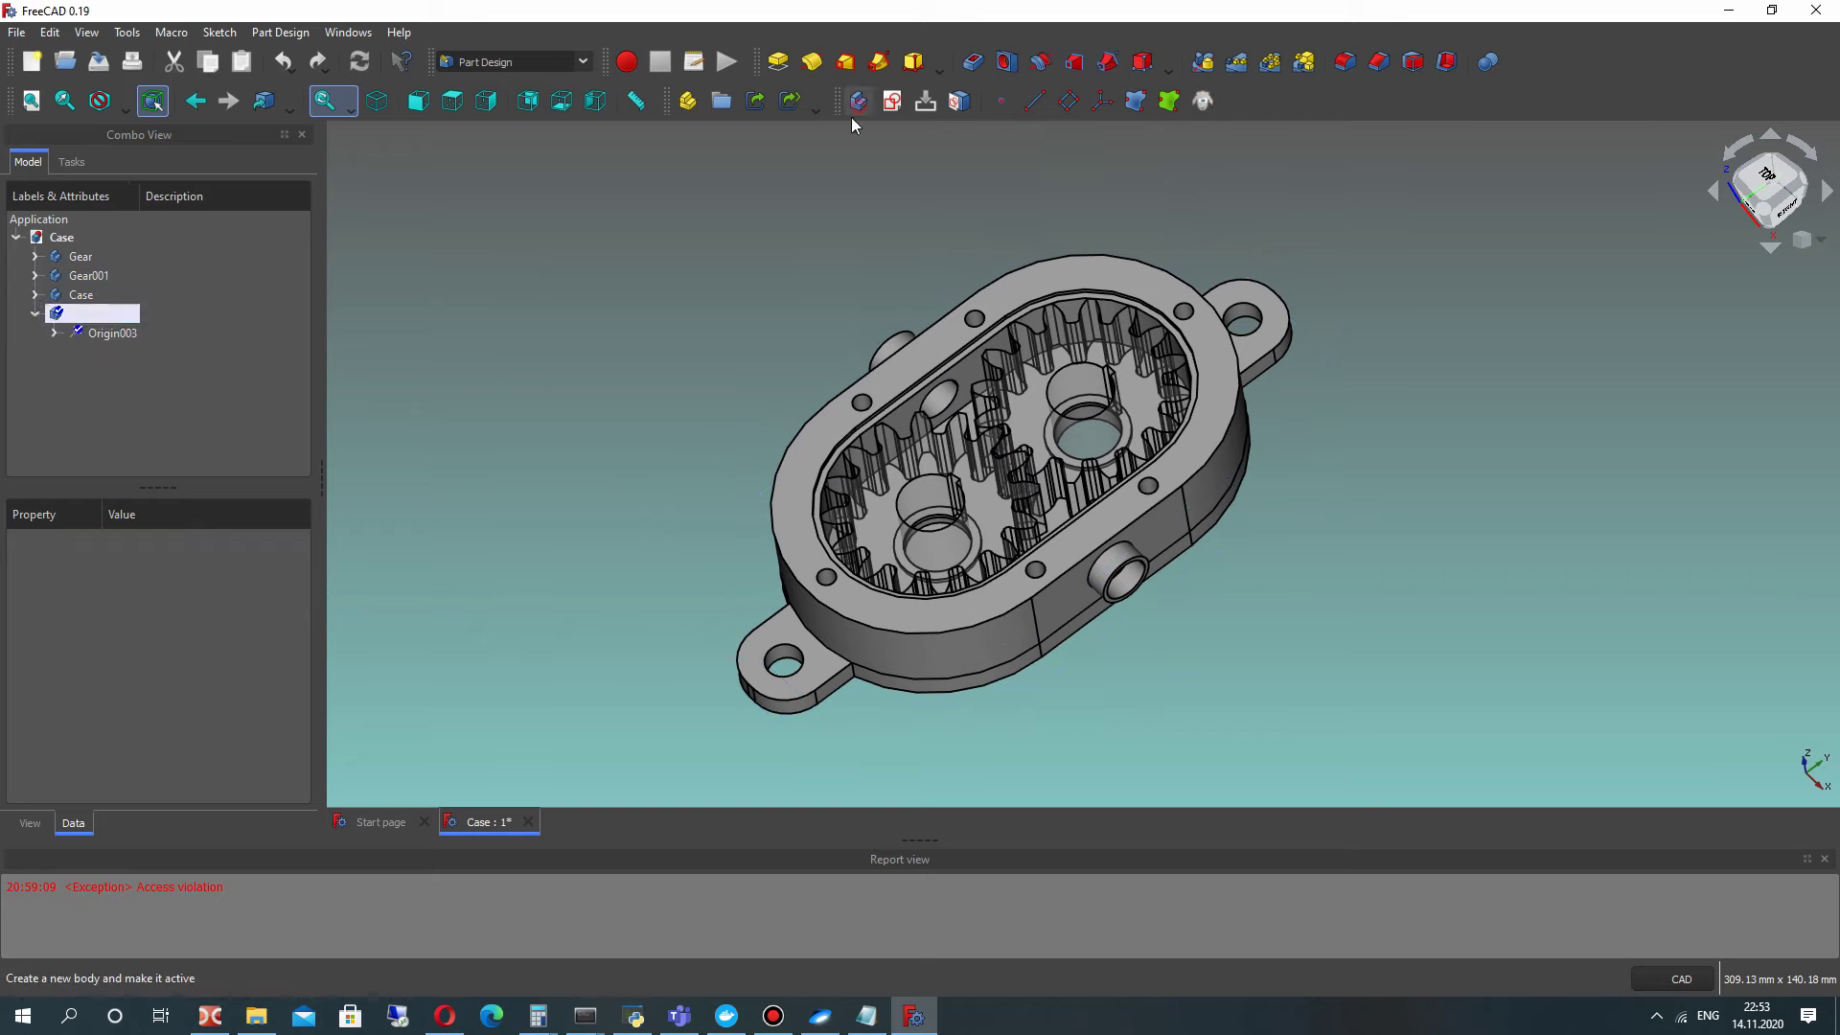
{"action": "left_click", "coordinate": [123, 318]}
{"action": "right_click", "coordinate": [123, 318]}
{"action": "left_click", "coordinate": [180, 640]}
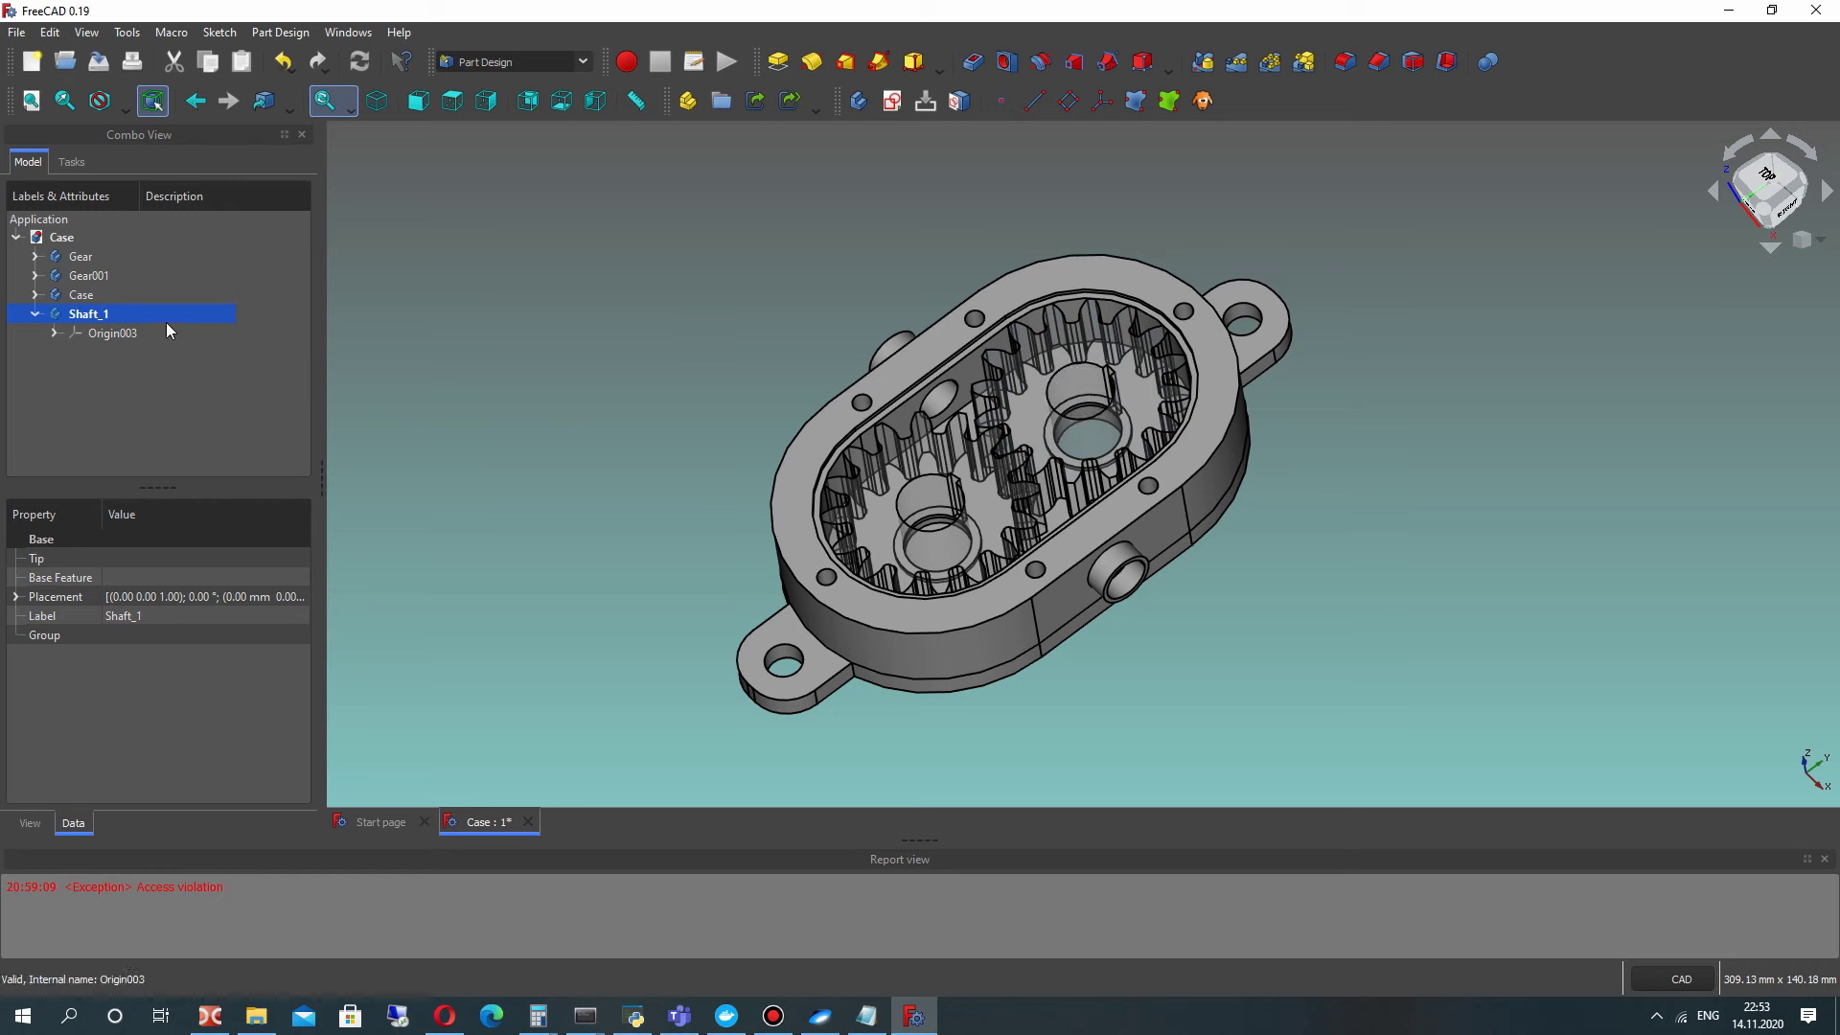
Step: Start a new sketch for the Shaft_1 body on its XY base plane
{"action": "left_click", "coordinate": [893, 106]}
{"action": "left_click", "coordinate": [1112, 255]}
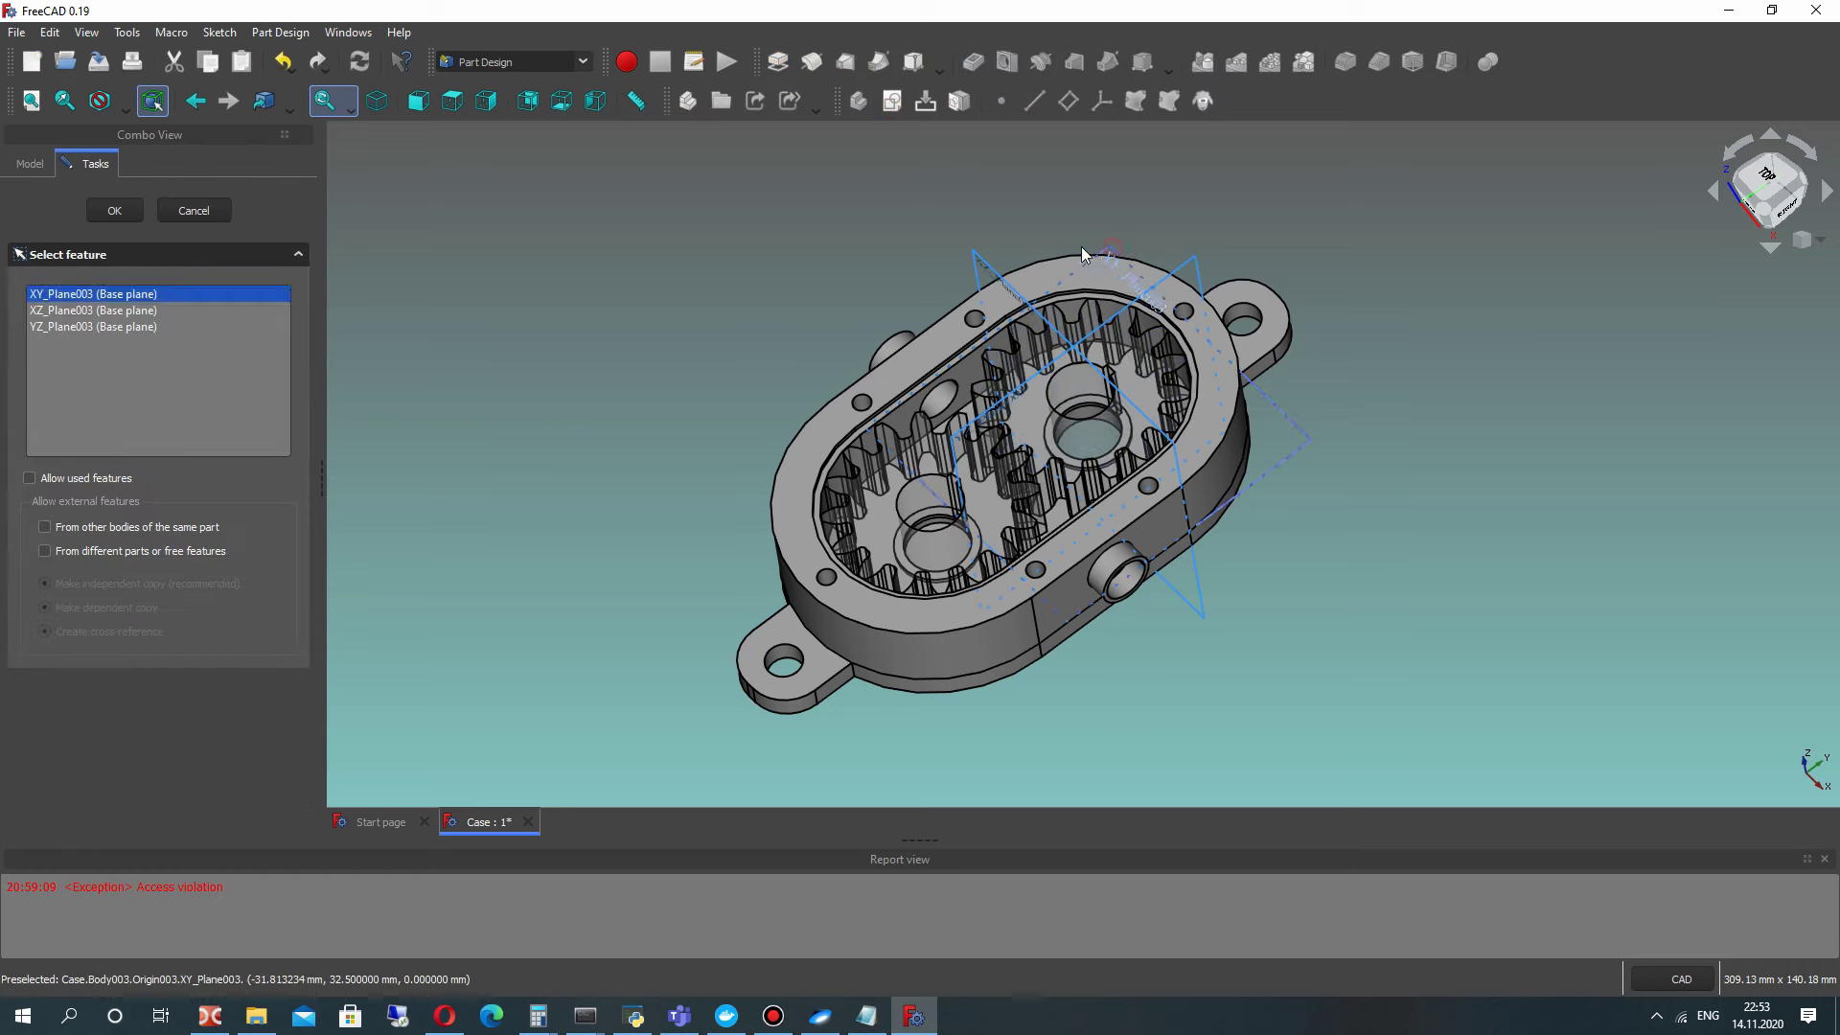
{"action": "left_click", "coordinate": [114, 210]}
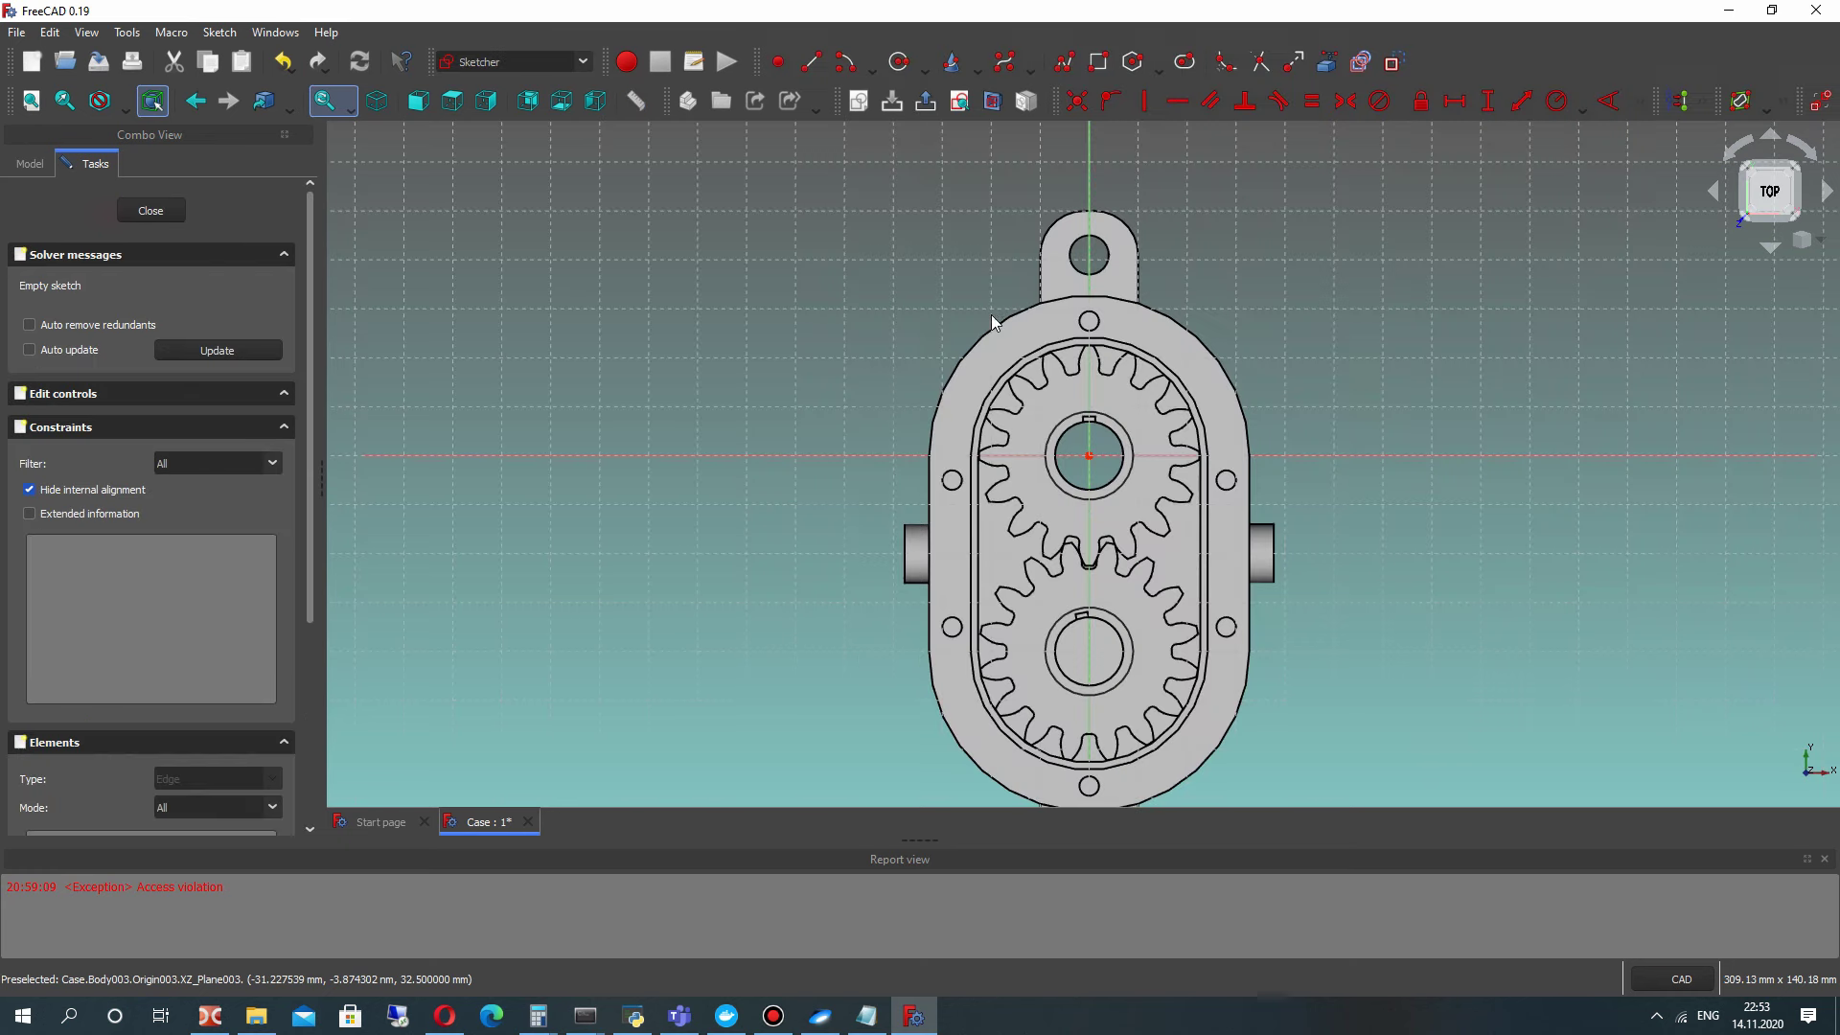
Step: Sketch a circle centred on the origin, slightly smaller than the gear's bore
{"action": "scroll", "coordinate": [1120, 403], "scroll_direction": "up", "scroll_amount": 4}
{"action": "left_click", "coordinate": [899, 62]}
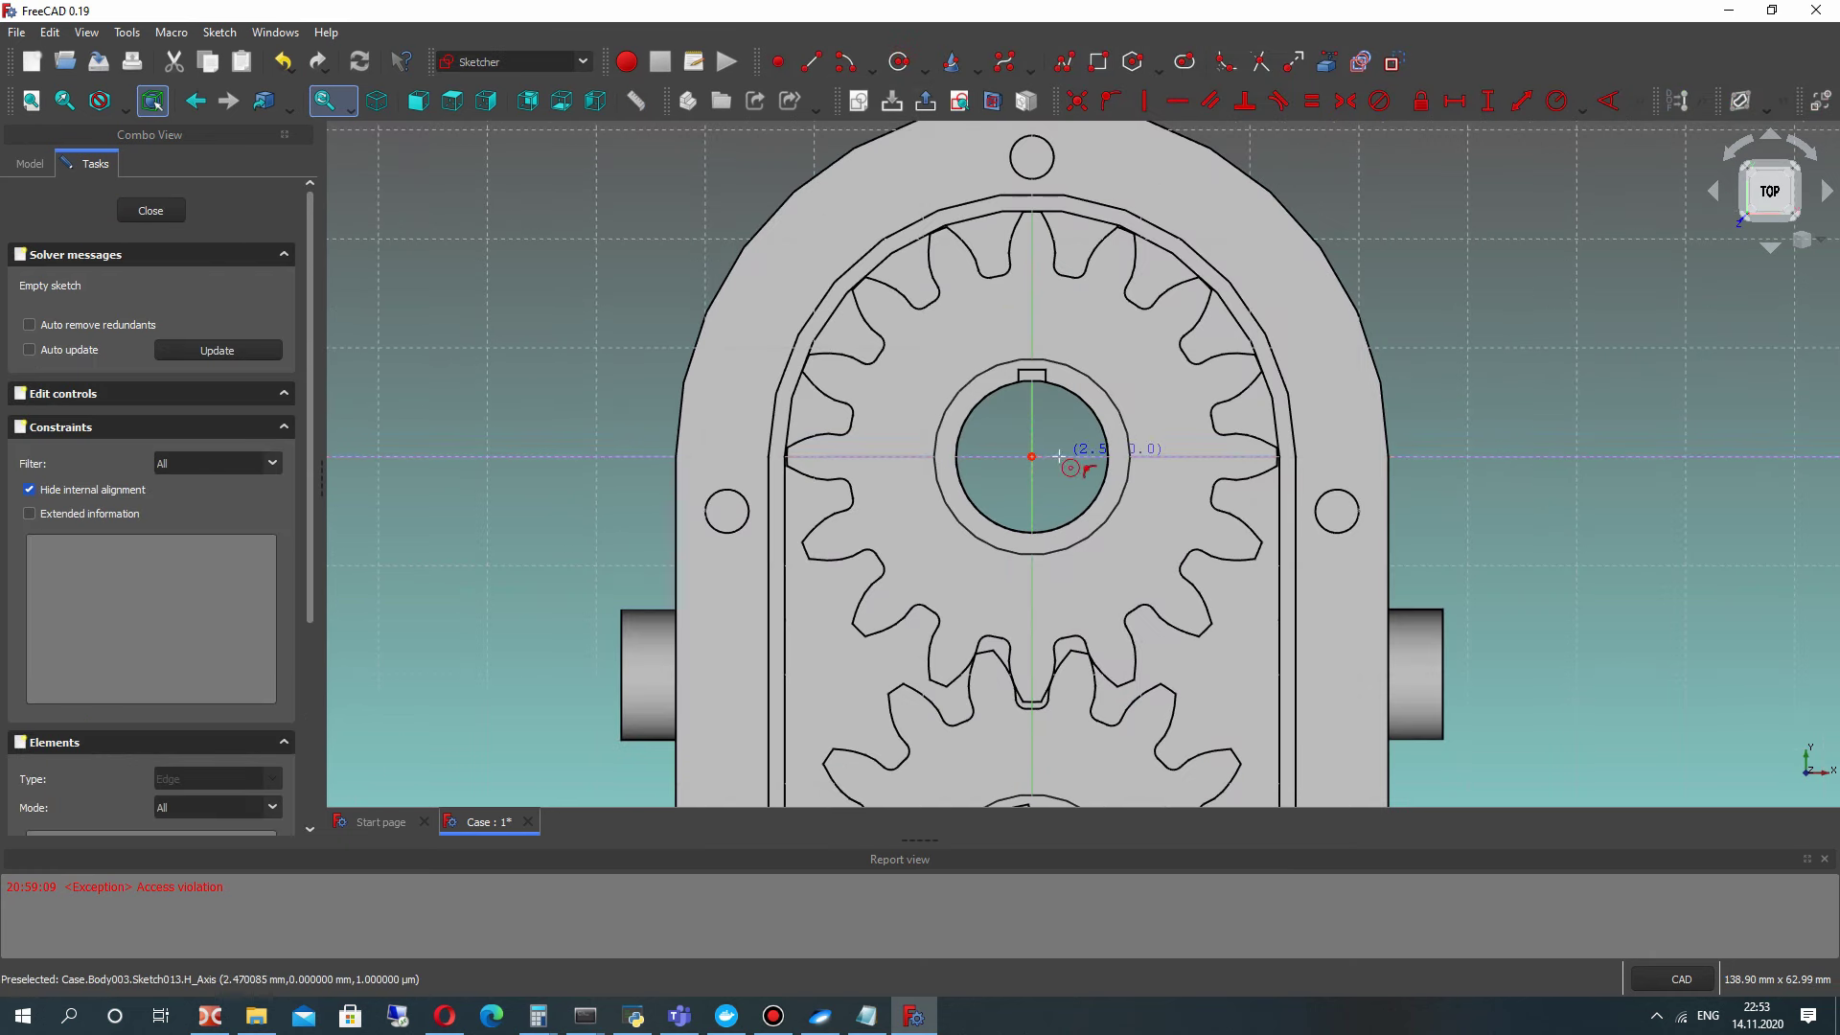
{"action": "scroll", "coordinate": [1011, 455], "scroll_direction": "up", "scroll_amount": 3}
{"action": "left_click", "coordinate": [1009, 456]}
{"action": "left_click", "coordinate": [1080, 355]}
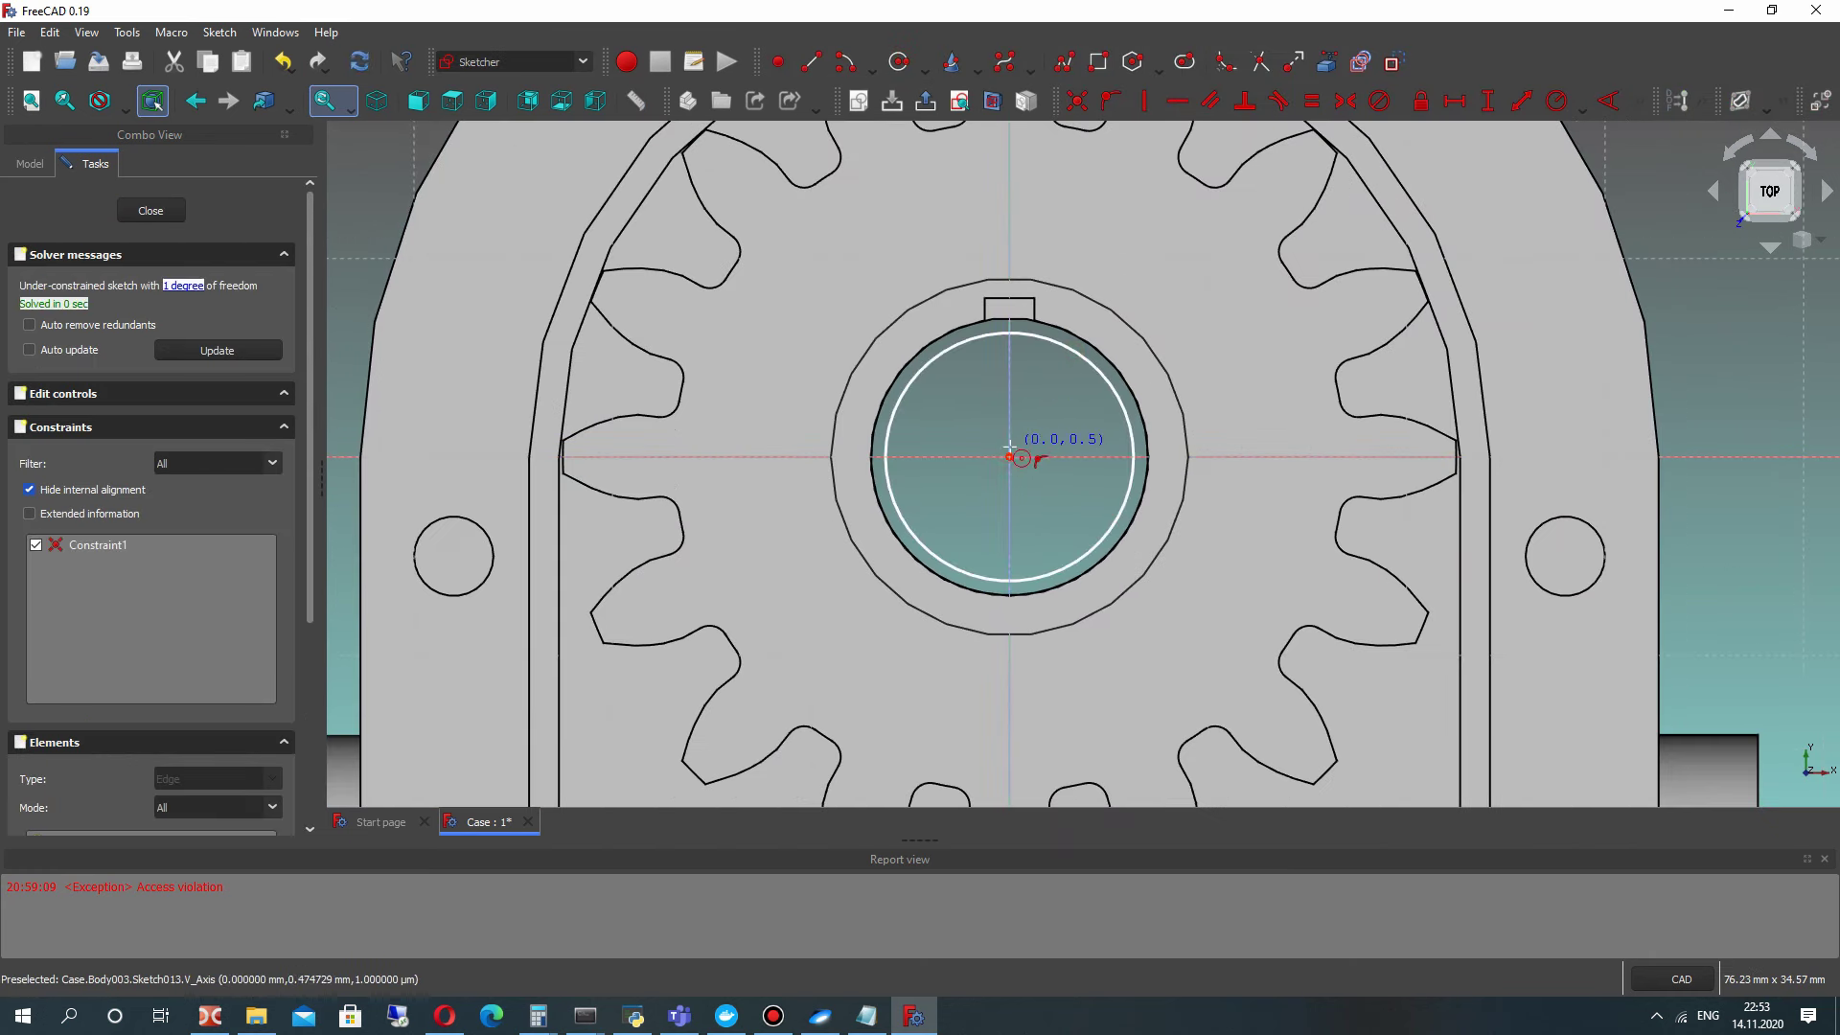
Step: Sketch a small rectangle across the top of the circle, below the gear's keyway, as the key outline
{"action": "left_click", "coordinate": [1098, 62]}
{"action": "left_click", "coordinate": [985, 333]}
{"action": "left_click", "coordinate": [1032, 355]}
{"action": "scroll", "coordinate": [1016, 336], "scroll_direction": "up", "scroll_amount": 2}
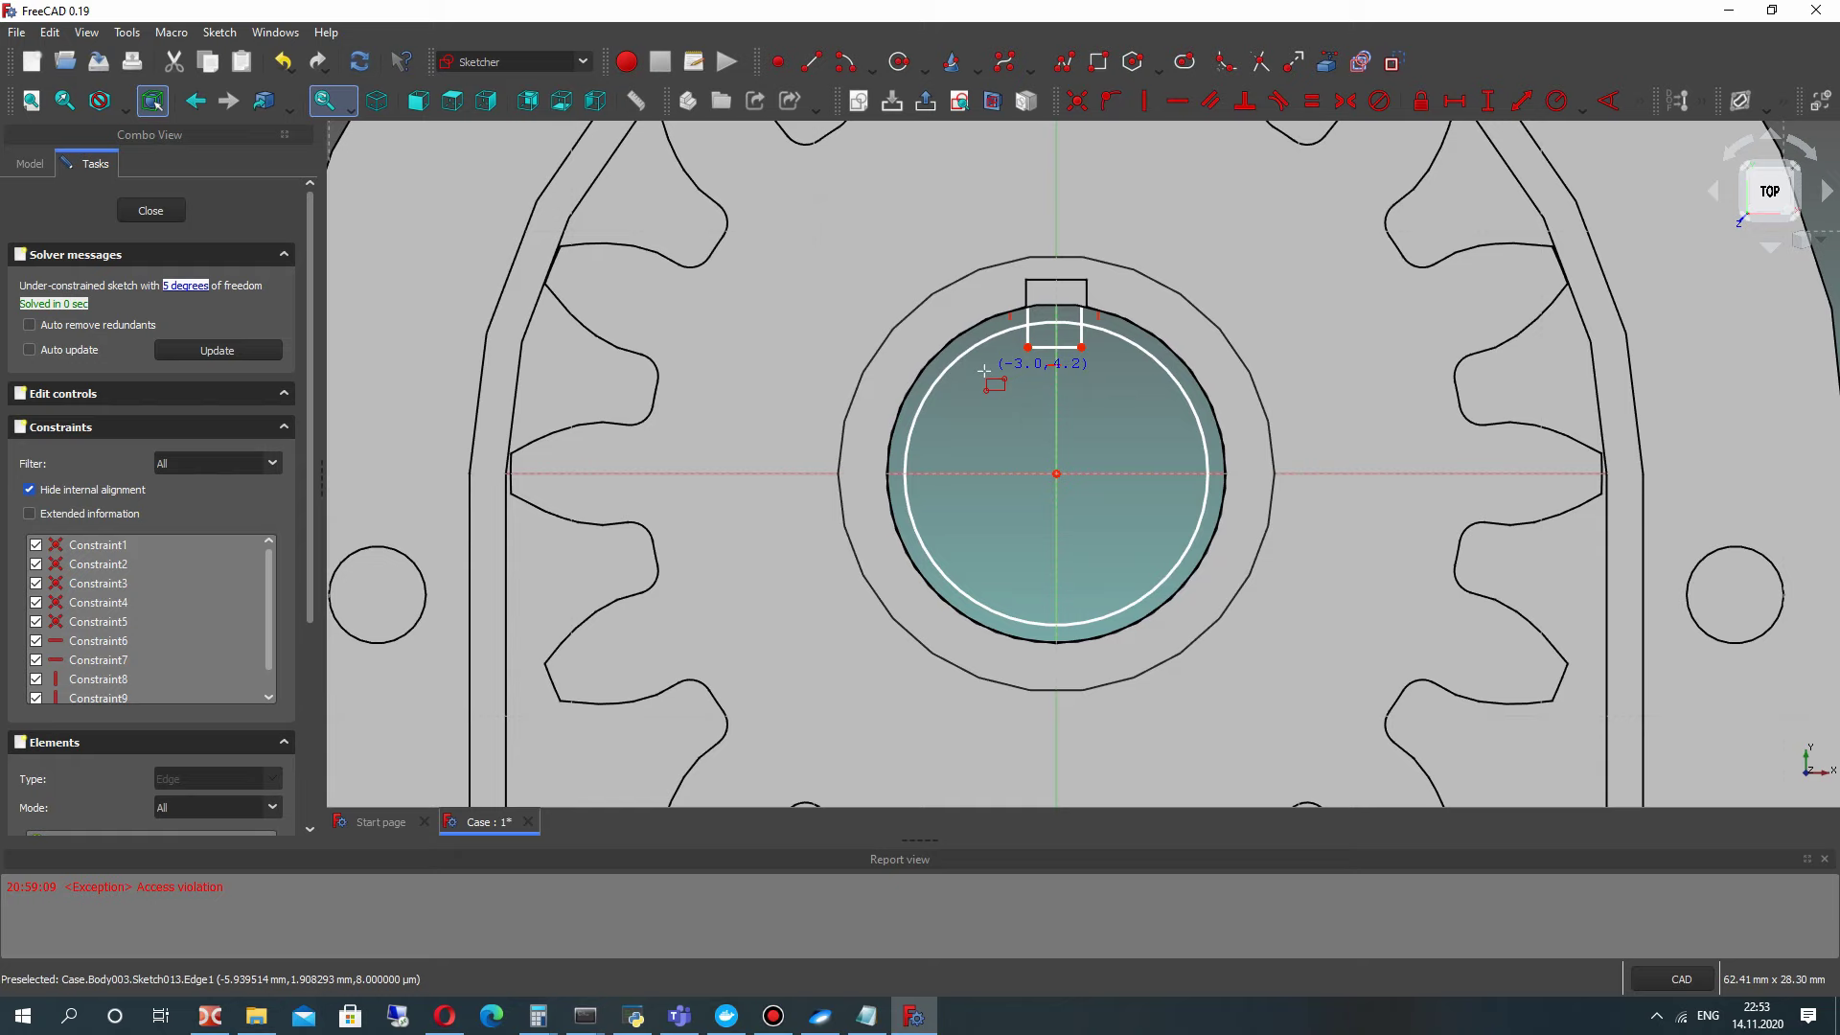
Step: Set the circle's radius to 7 mm and stretch the key rectangle to the width of the gear's keyway
{"action": "left_click", "coordinate": [1155, 364]}
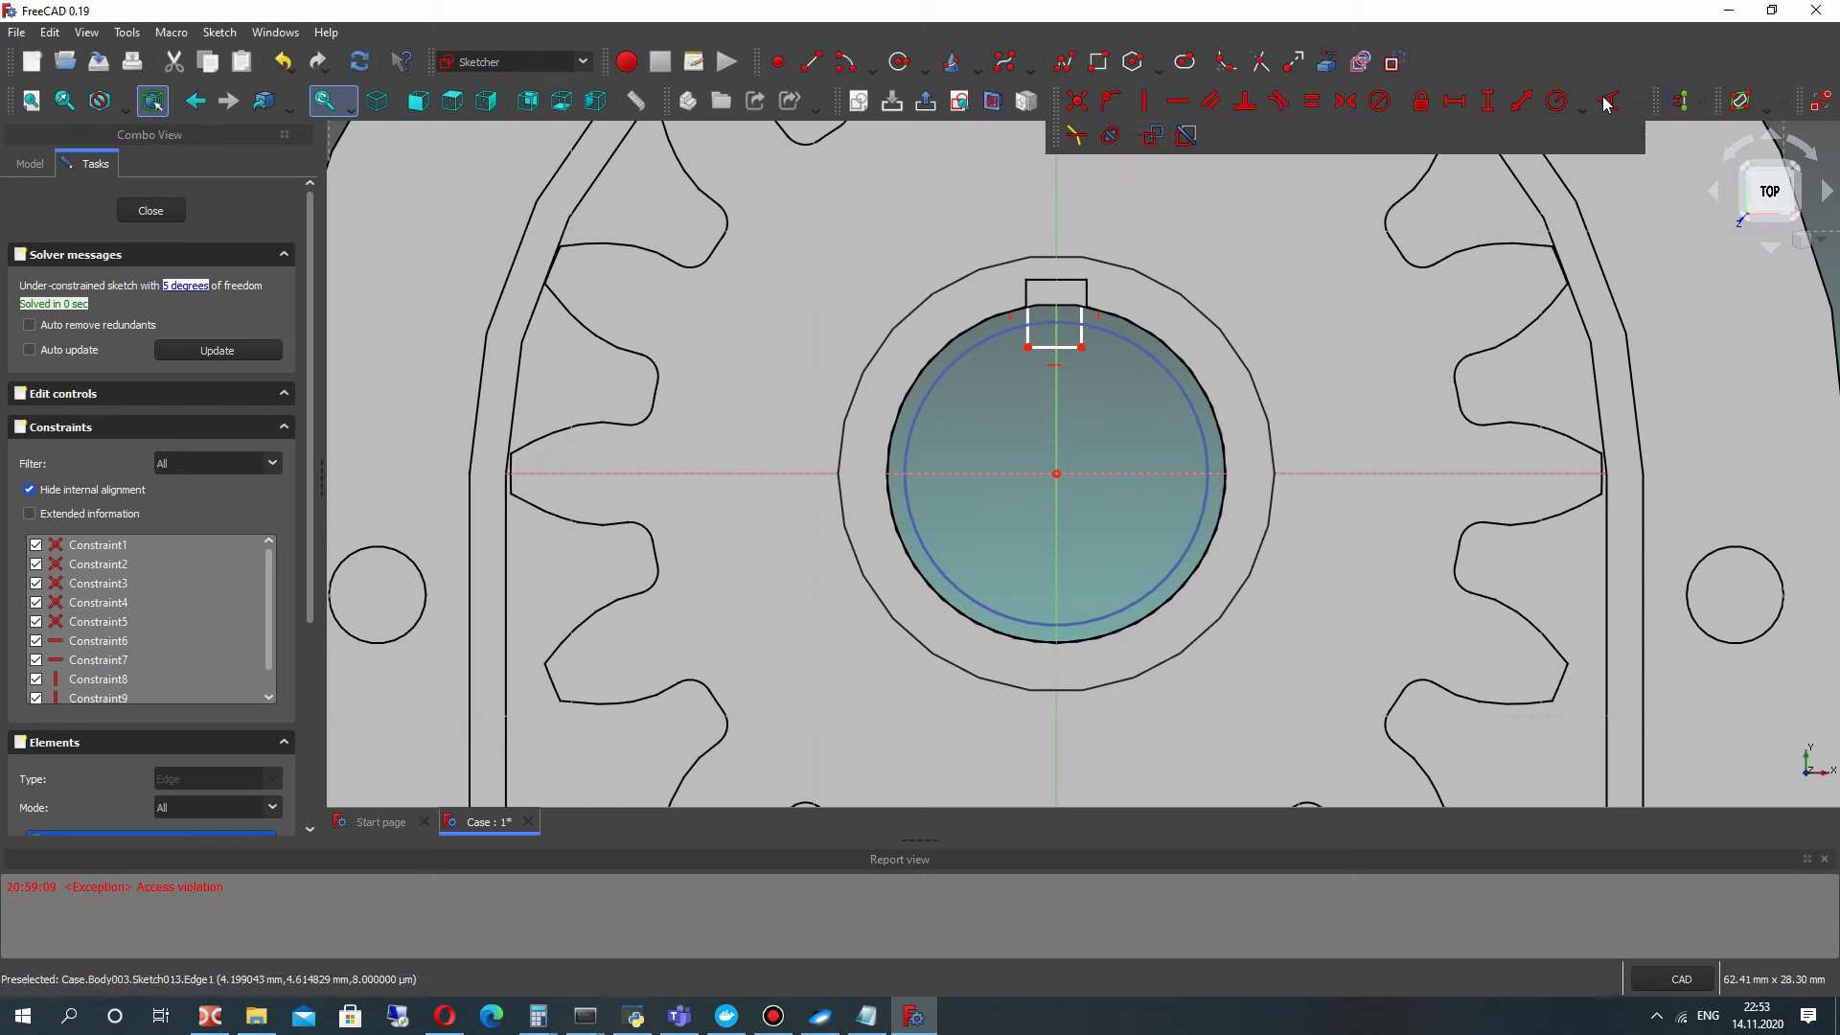
{"action": "left_click", "coordinate": [1556, 100]}
{"action": "type", "text": "7"}
{"action": "key", "text": "Return"}
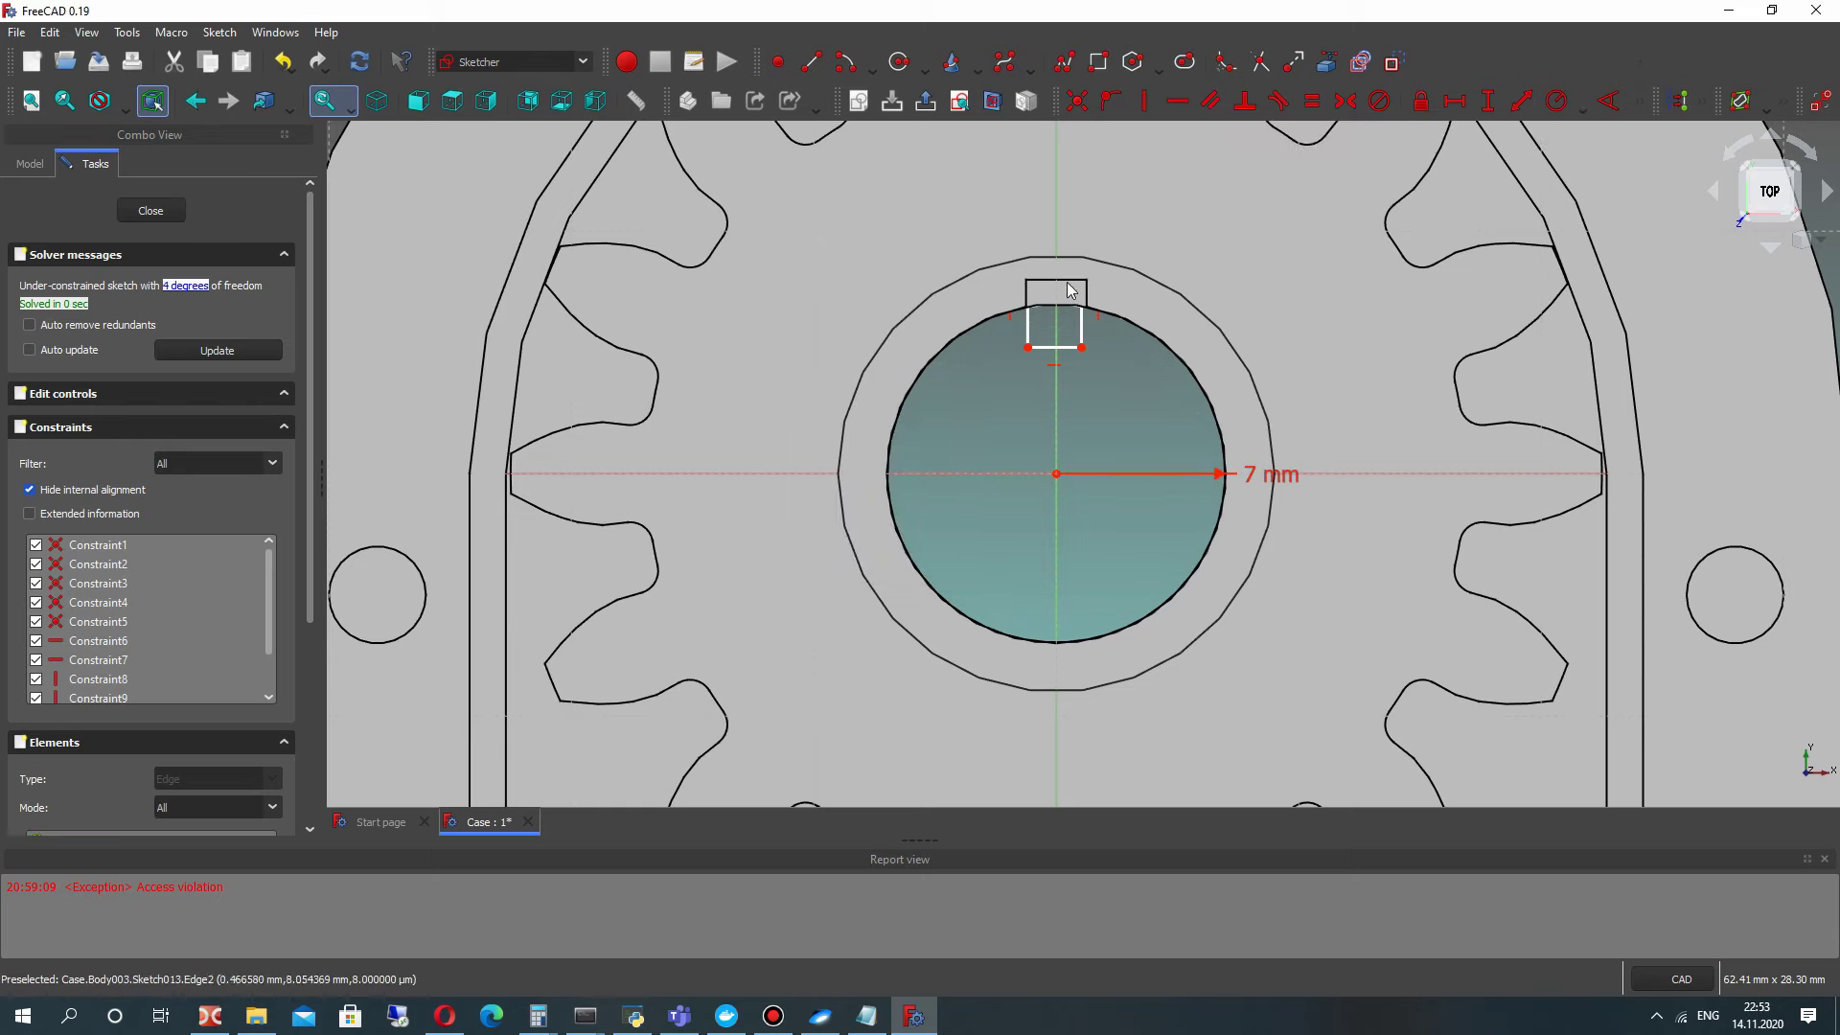
{"action": "left_click_drag", "start_coordinate": [1087, 331], "coordinate": [1084, 331]}
Step: Hide the Gear, Gear001 and Case bodies so that only the shaft sketch is shown
{"action": "left_click", "coordinate": [29, 163]}
{"action": "left_click", "coordinate": [87, 278]}
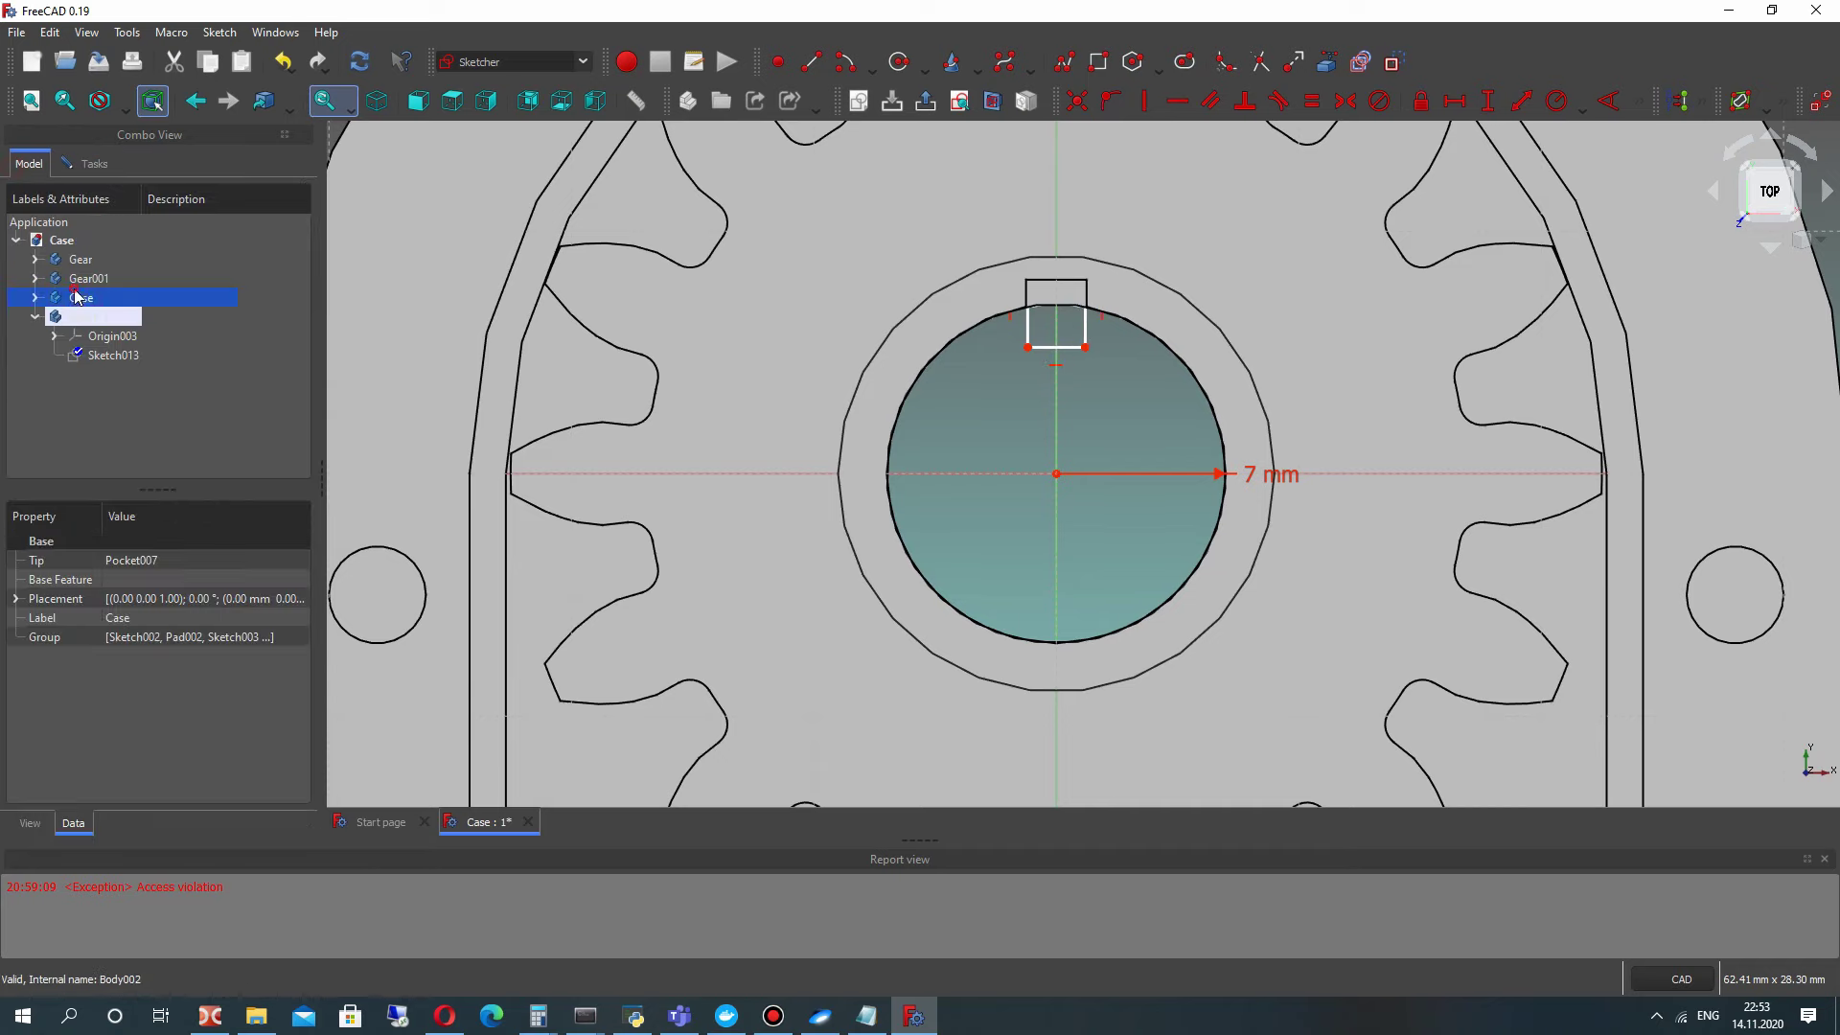
{"action": "key", "text": "space"}
{"action": "left_click", "coordinate": [80, 259]}
{"action": "key", "text": "space"}
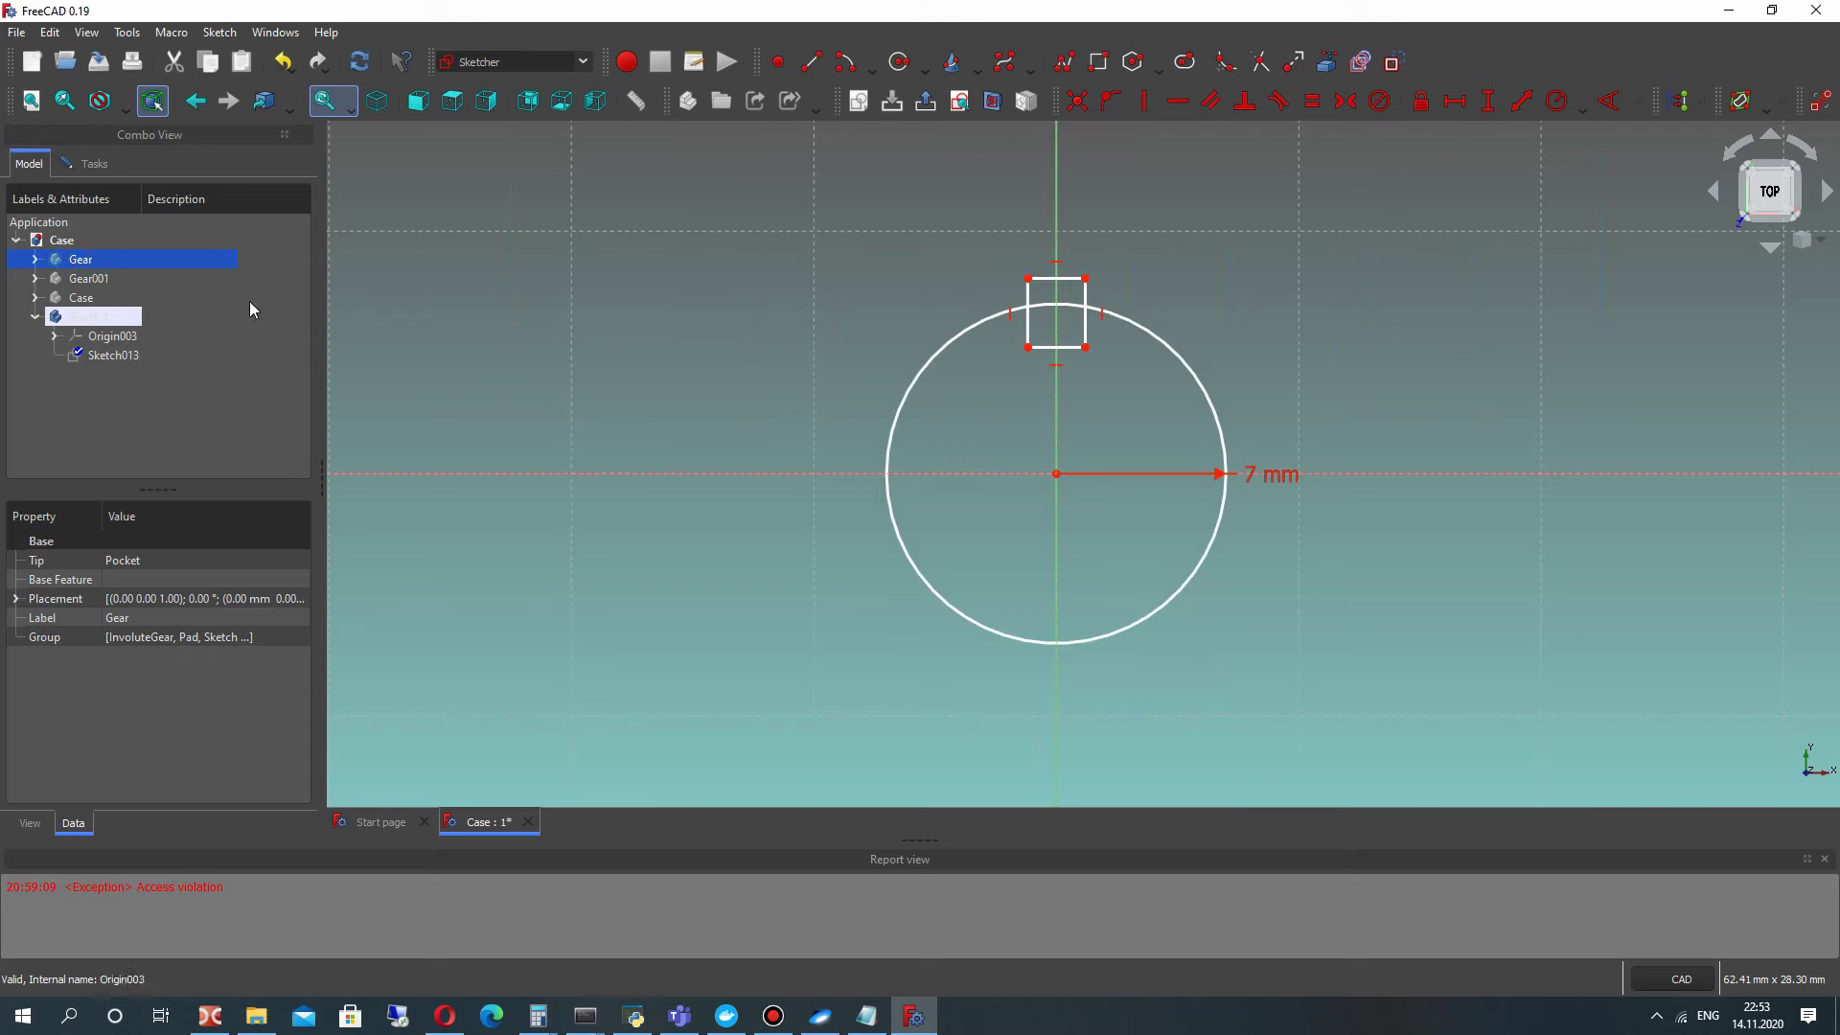
Step: Move the circle's 7 mm radius dimension down below the horizontal axis
{"action": "scroll", "coordinate": [1094, 288], "scroll_direction": "up", "scroll_amount": 4}
{"action": "scroll", "coordinate": [1043, 384], "scroll_direction": "down", "scroll_amount": 4}
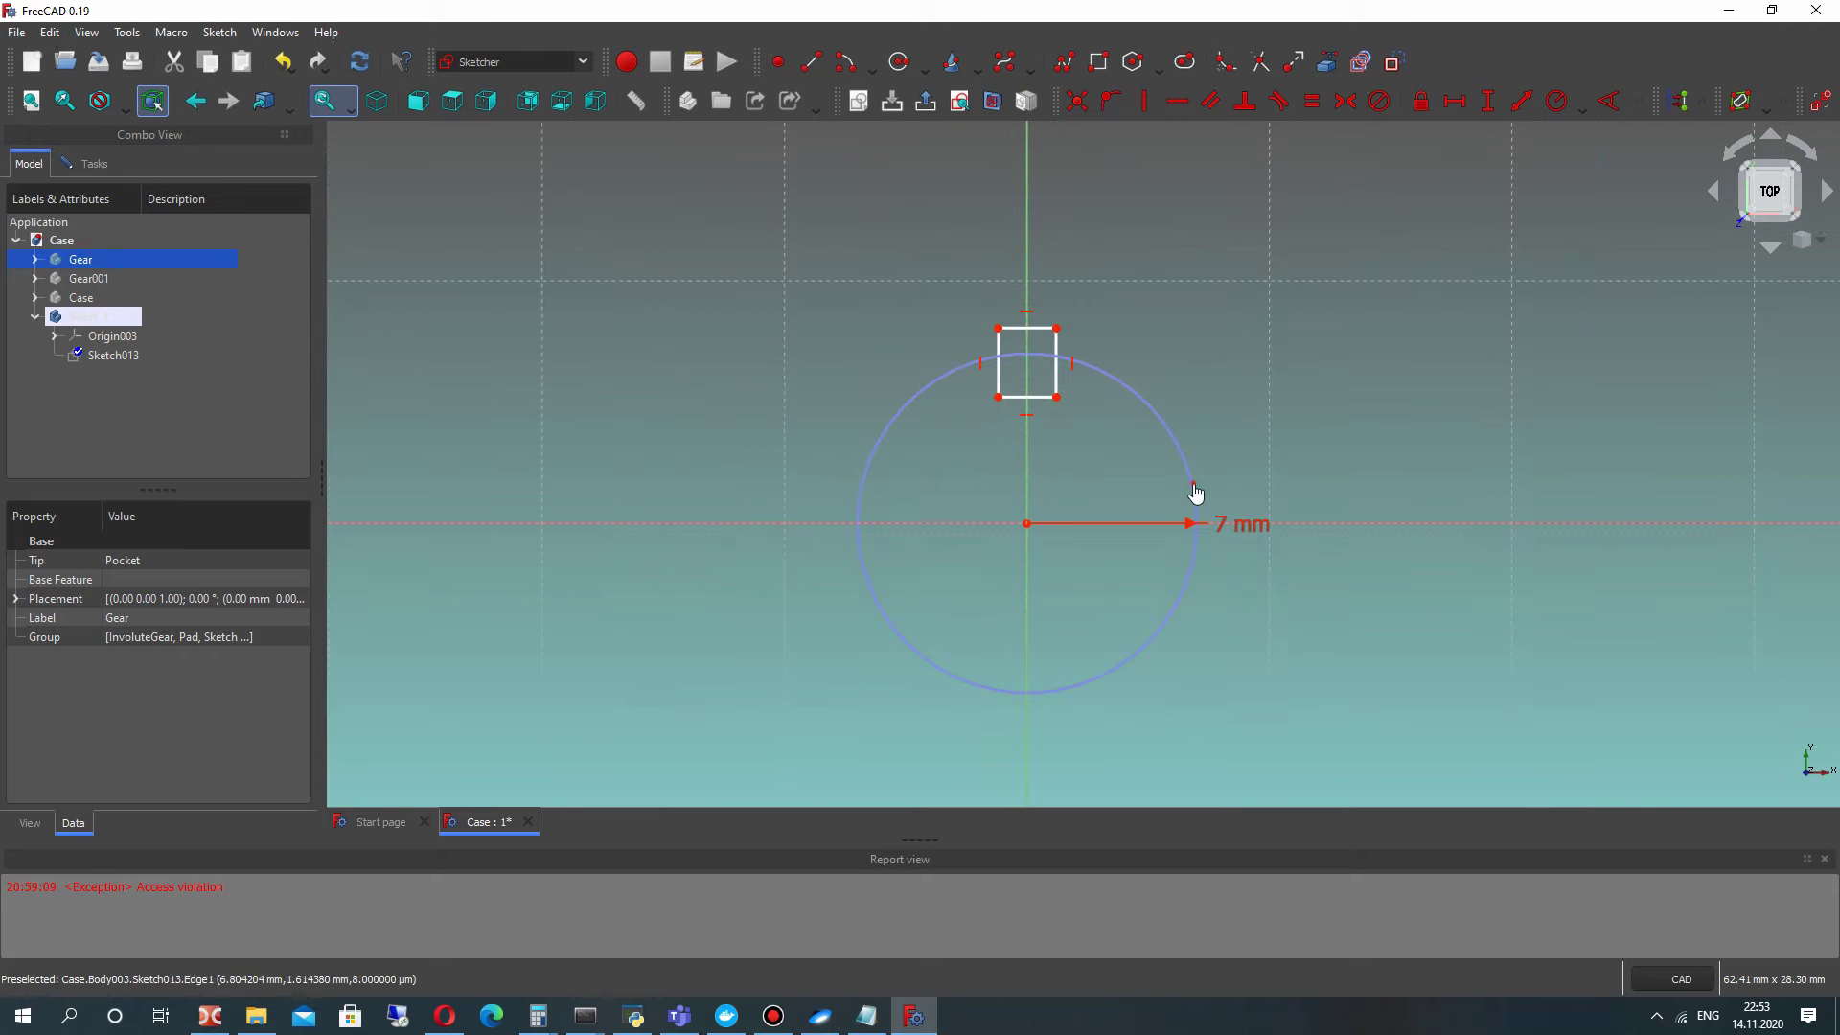
{"action": "left_click_drag", "start_coordinate": [1223, 531], "coordinate": [1244, 666]}
{"action": "scroll", "coordinate": [1054, 364], "scroll_direction": "up", "scroll_amount": 3}
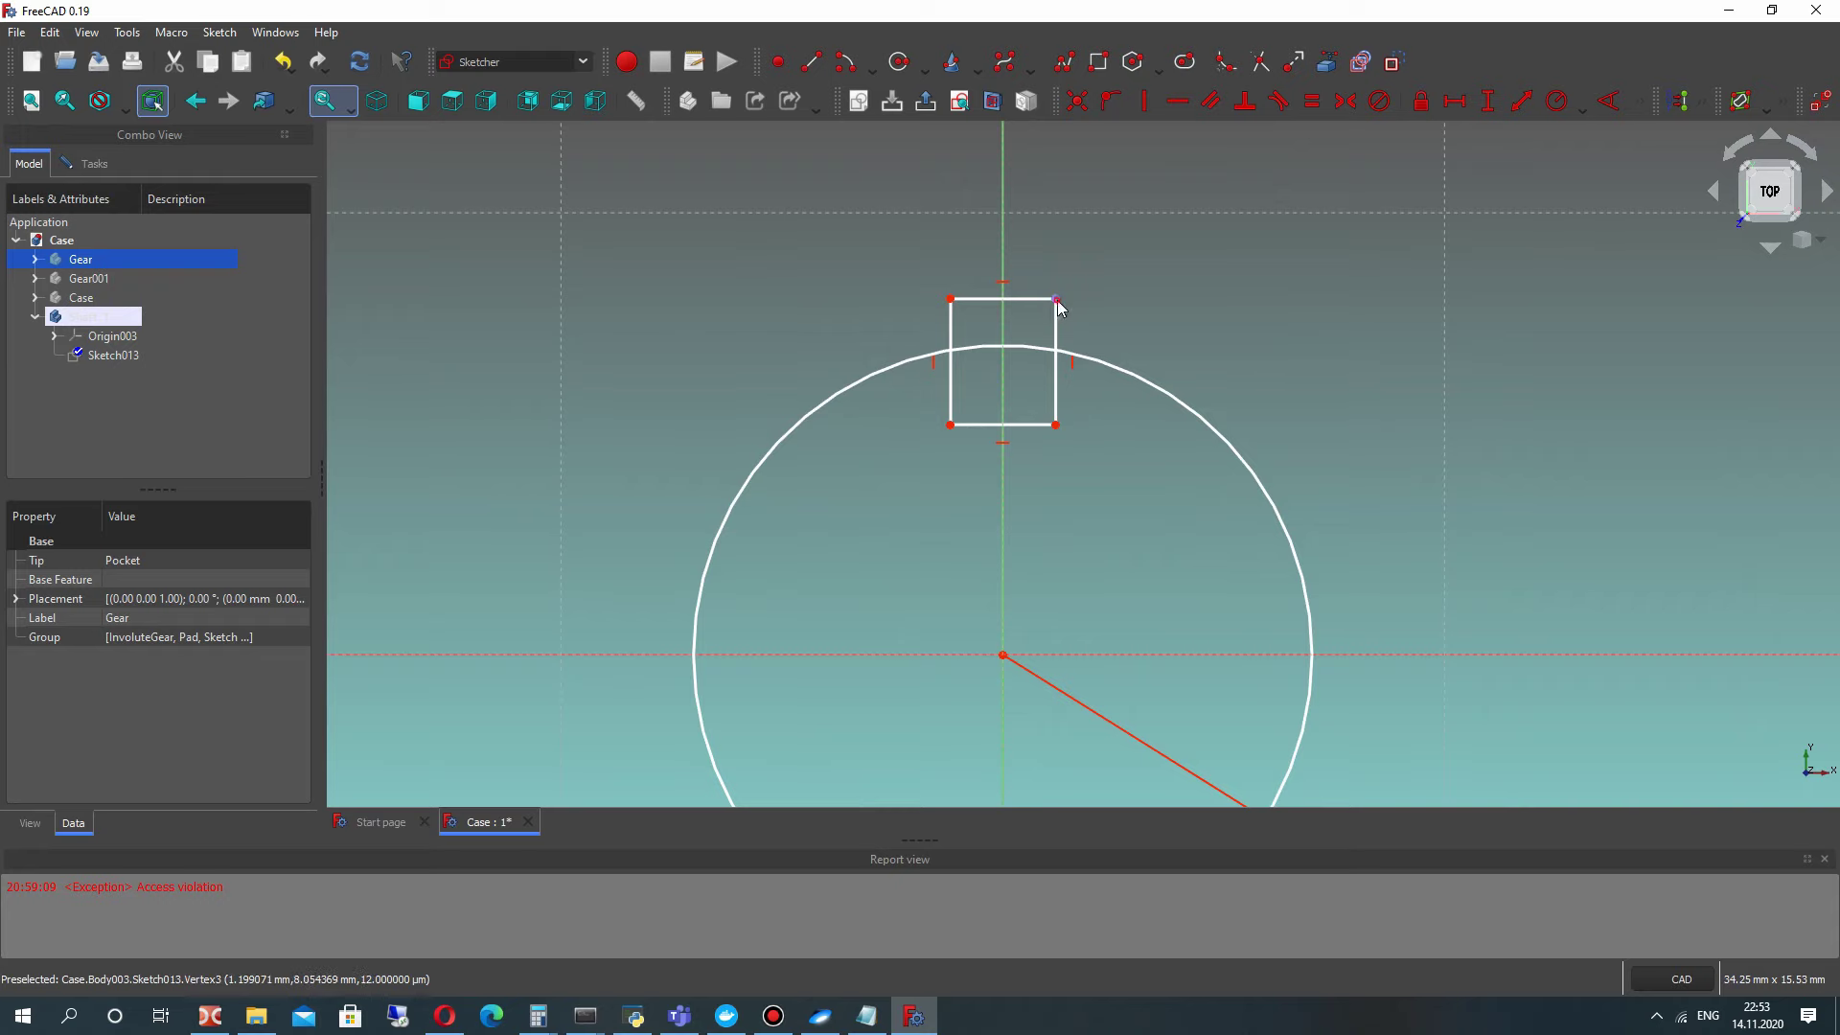
Step: Constrain the key rectangle's two top corners symmetric about the vertical axis
{"action": "left_click", "coordinate": [1055, 299]}
{"action": "left_click", "coordinate": [1002, 234]}
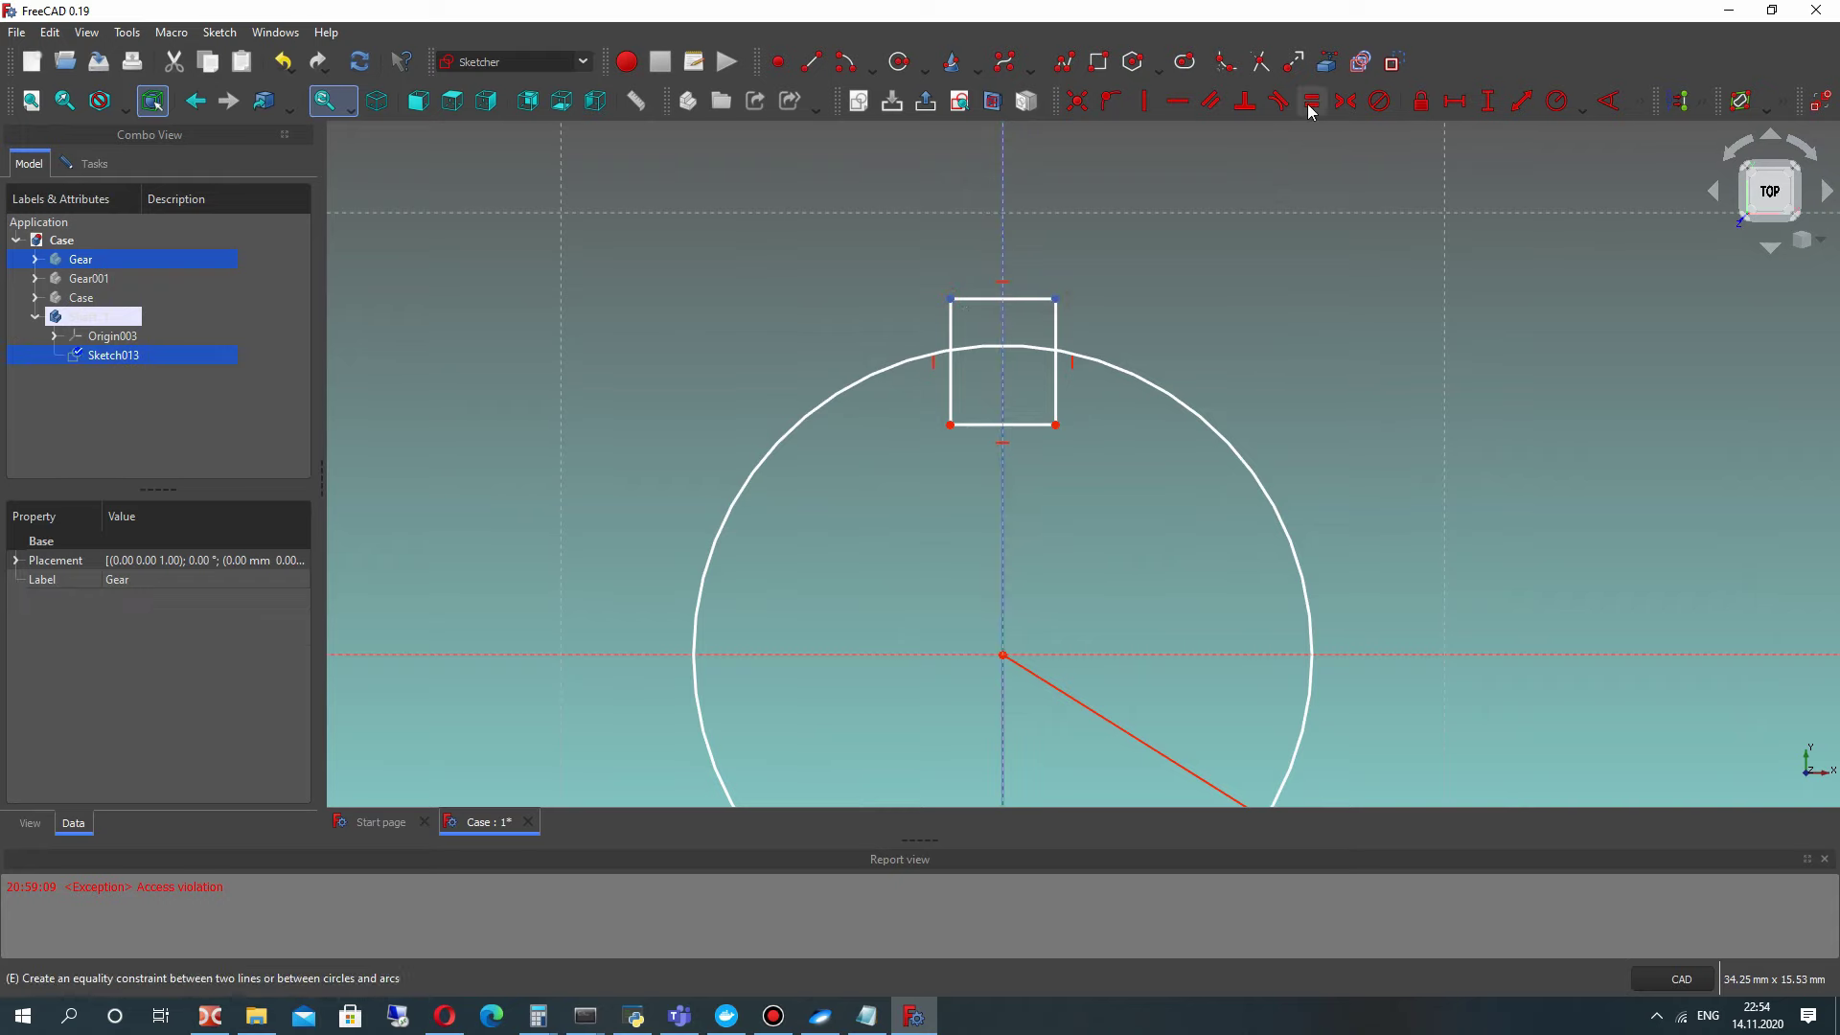
{"action": "left_click", "coordinate": [1346, 101]}
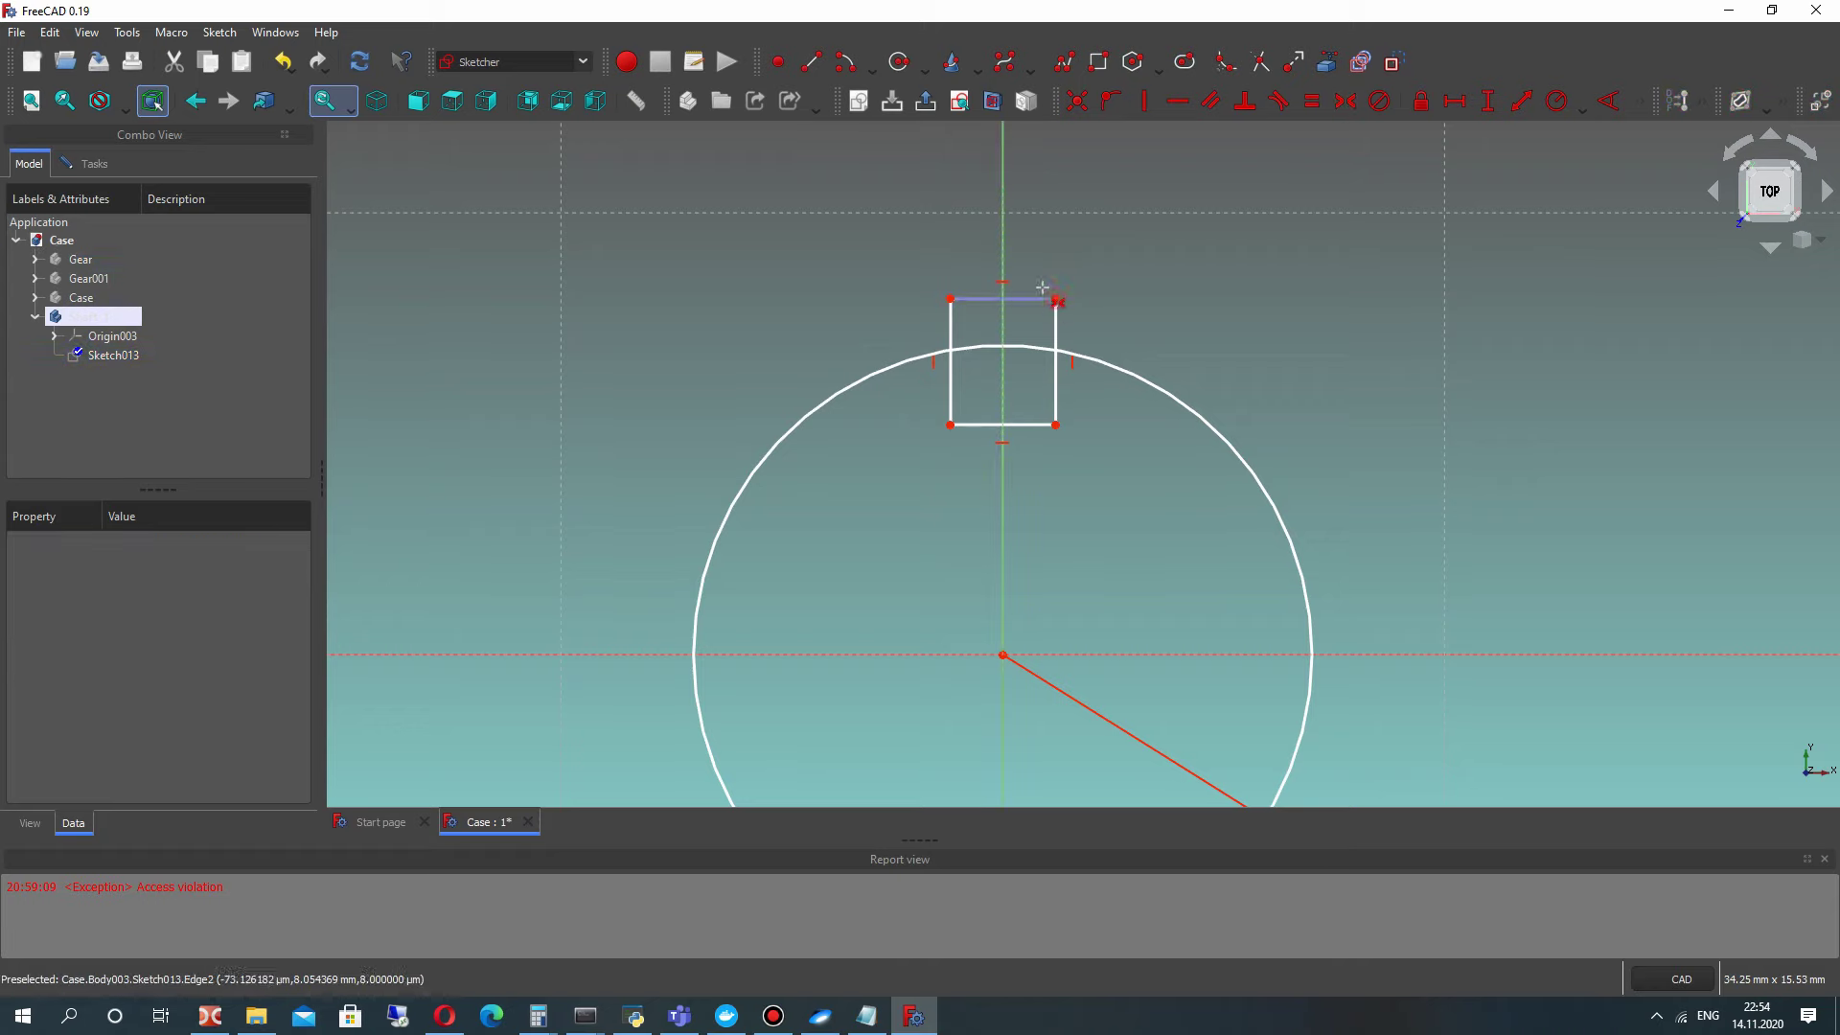
{"action": "right_click", "coordinate": [1022, 258]}
{"action": "mouse_move", "coordinate": [1055, 299]}
{"action": "left_mouse_down"}
{"action": "mouse_move", "coordinate": [1039, 287]}
{"action": "mouse_move", "coordinate": [1062, 308]}
{"action": "left_mouse_up"}
{"action": "left_click", "coordinate": [1060, 308]}
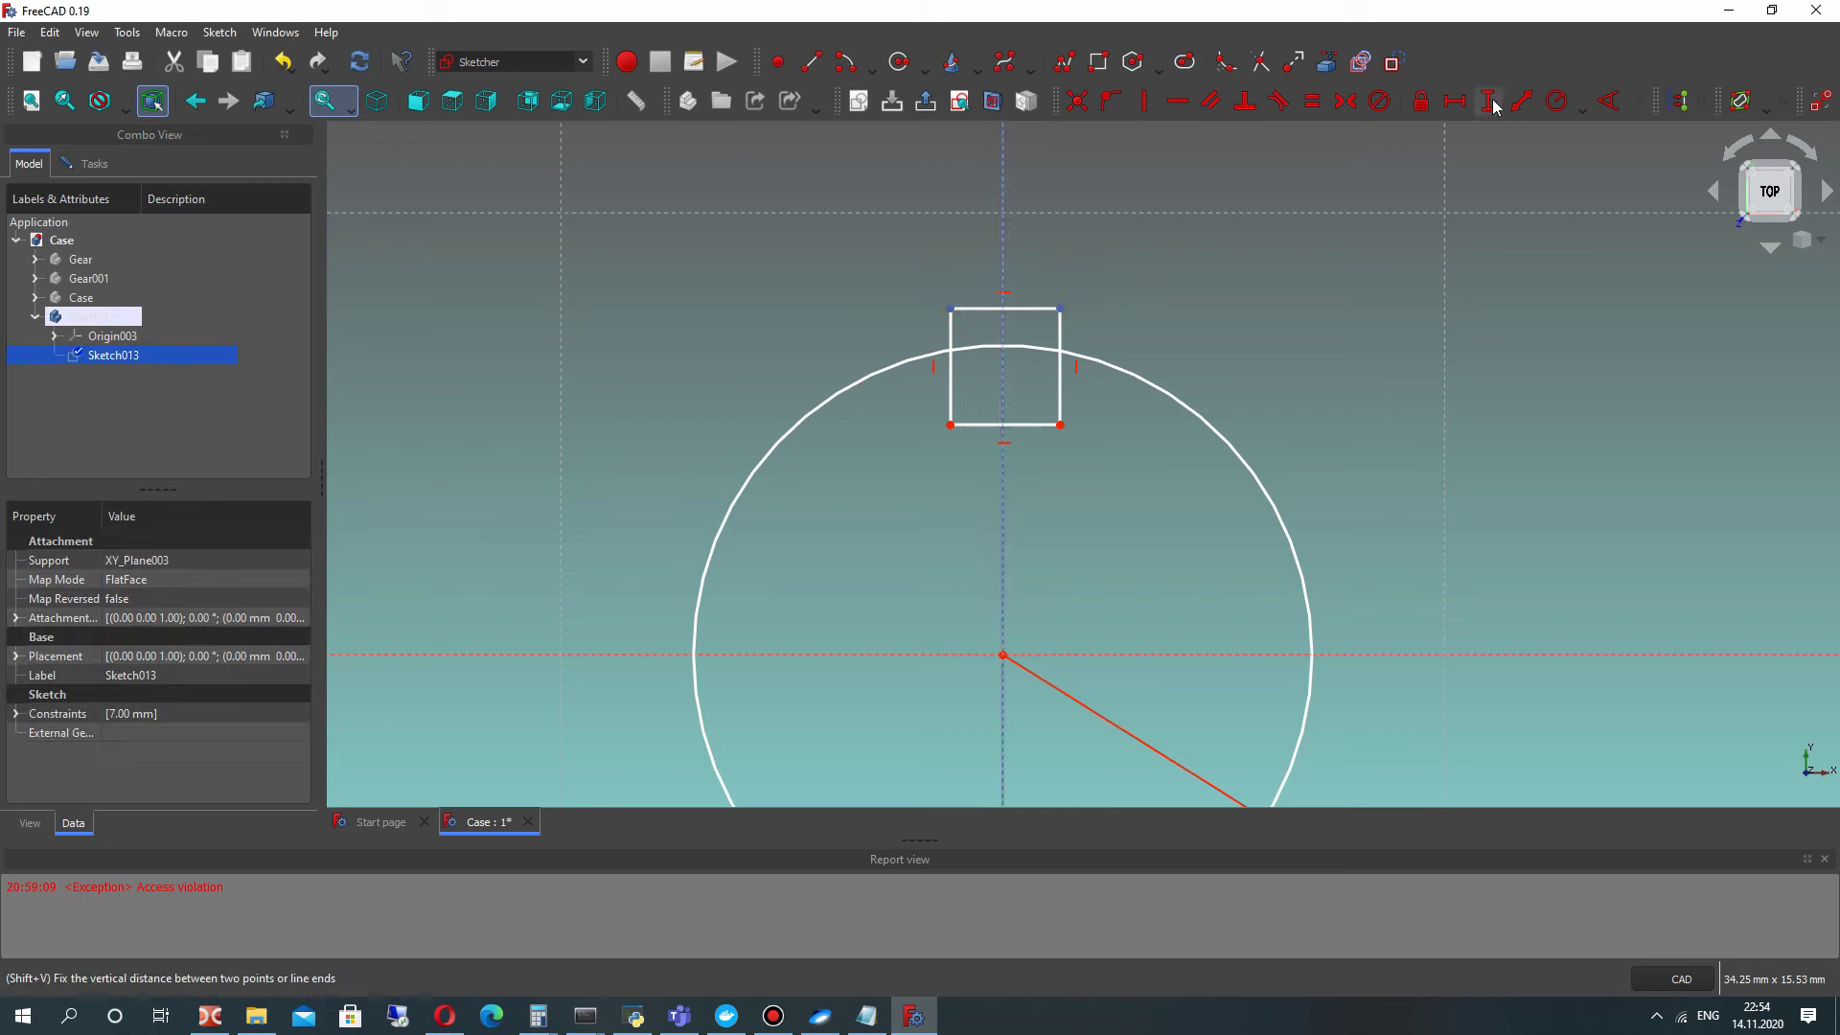
{"action": "left_click", "coordinate": [1347, 101]}
{"action": "mouse_move", "coordinate": [1058, 311]}
{"action": "left_mouse_down"}
{"action": "mouse_move", "coordinate": [1020, 269]}
{"action": "mouse_move", "coordinate": [1068, 314]}
{"action": "mouse_move", "coordinate": [1076, 286]}
{"action": "mouse_move", "coordinate": [936, 295]}
{"action": "mouse_move", "coordinate": [938, 280]}
{"action": "left_mouse_up"}
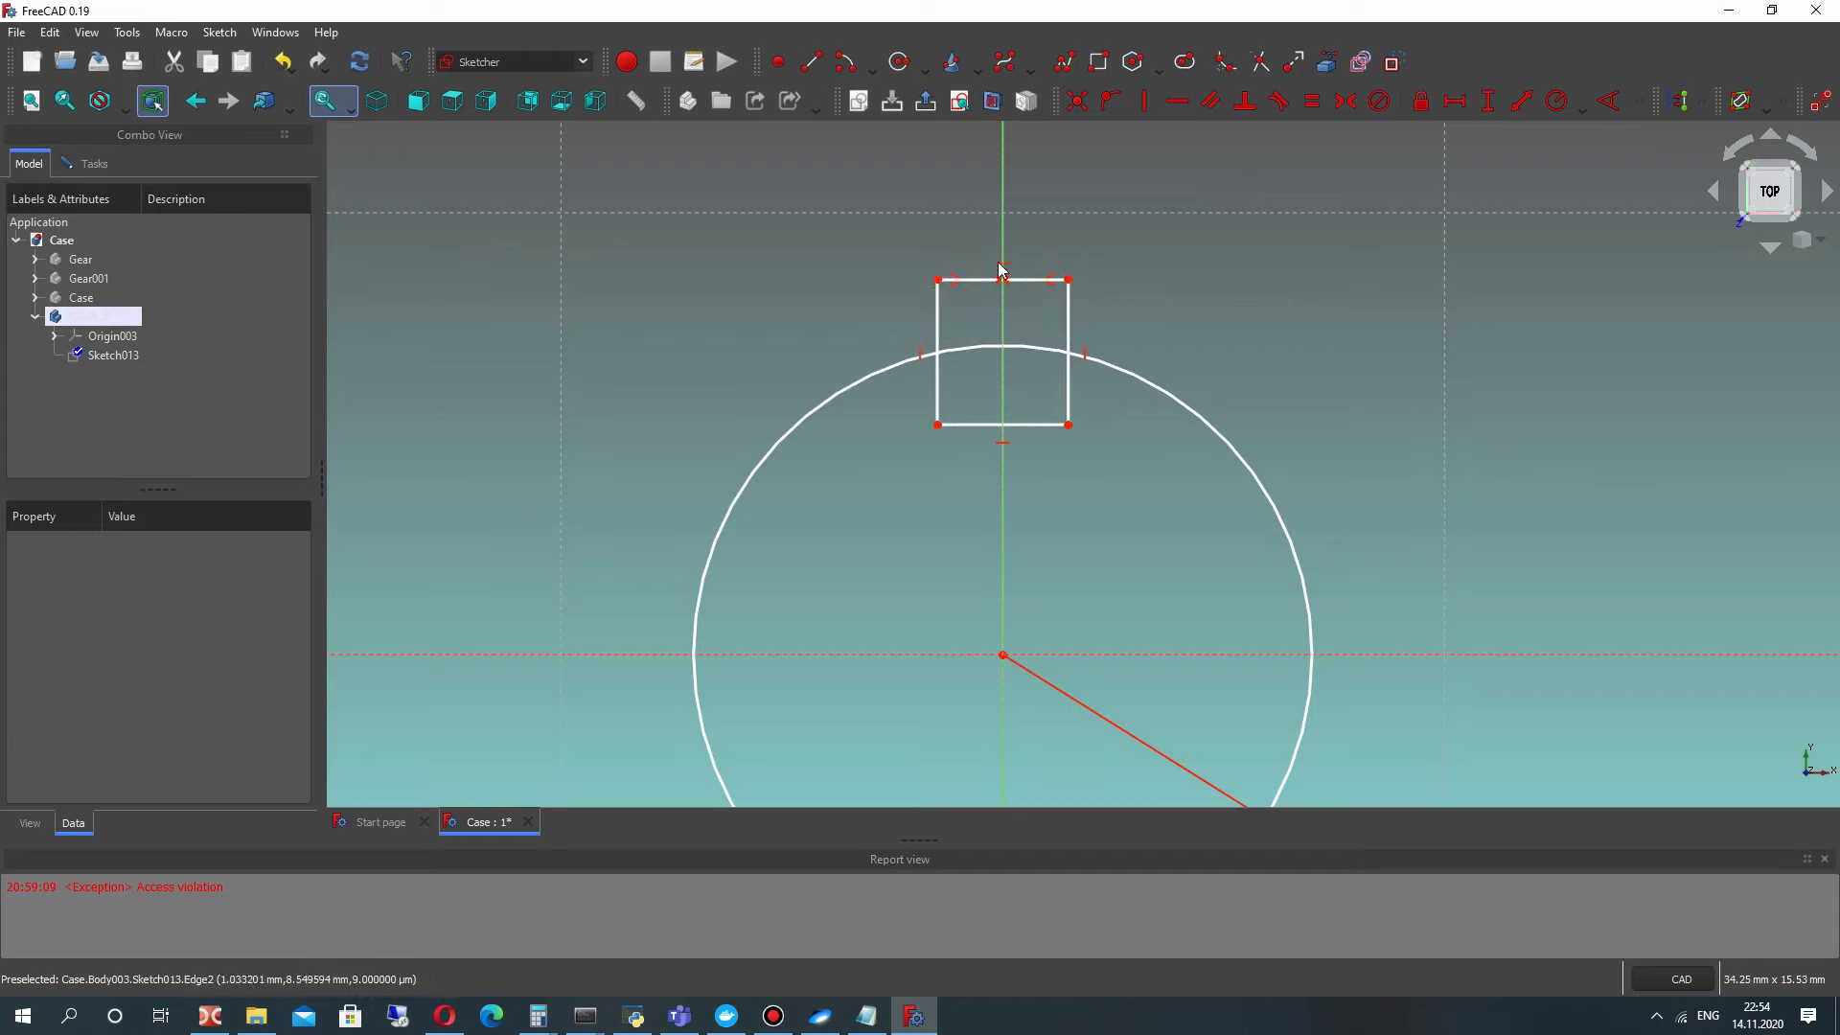
{"action": "left_click_drag", "start_coordinate": [1070, 284], "coordinate": [1058, 290]}
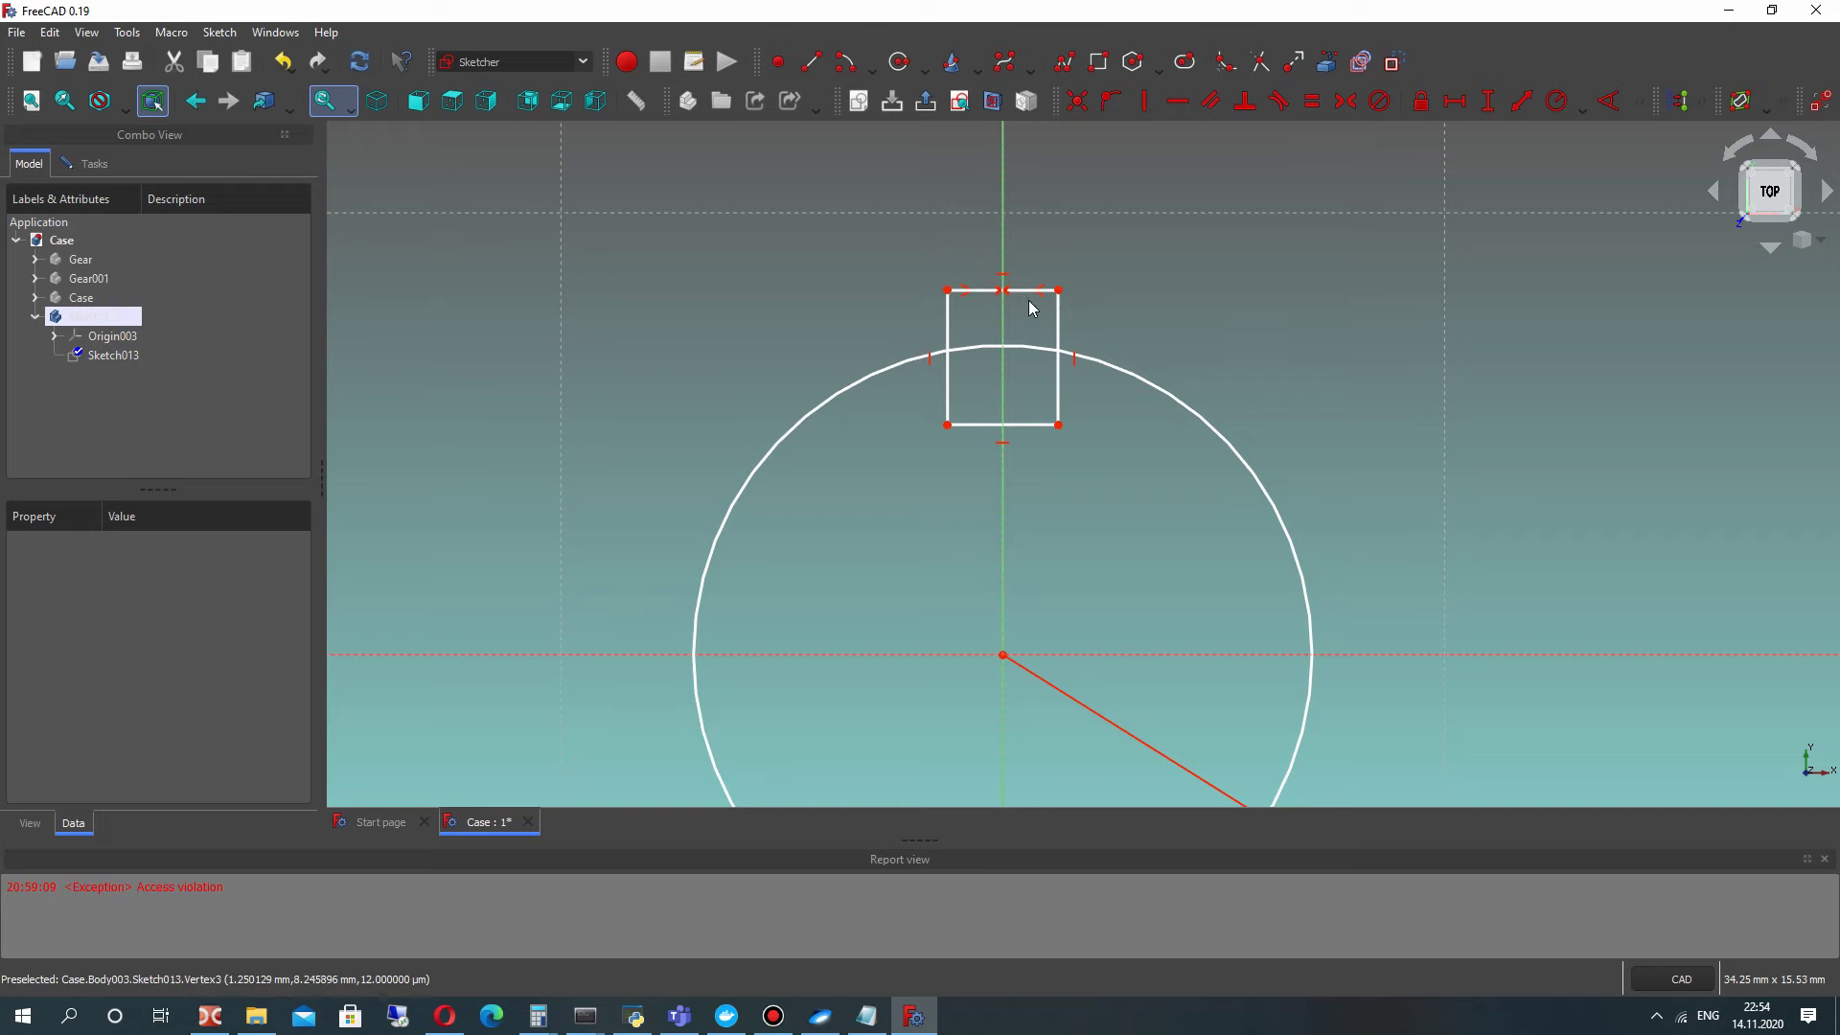
Step: Try to fix the length of the key rectangle's top edge at 2.5 mm
{"action": "left_click", "coordinate": [1023, 291]}
{"action": "left_click", "coordinate": [1638, 102]}
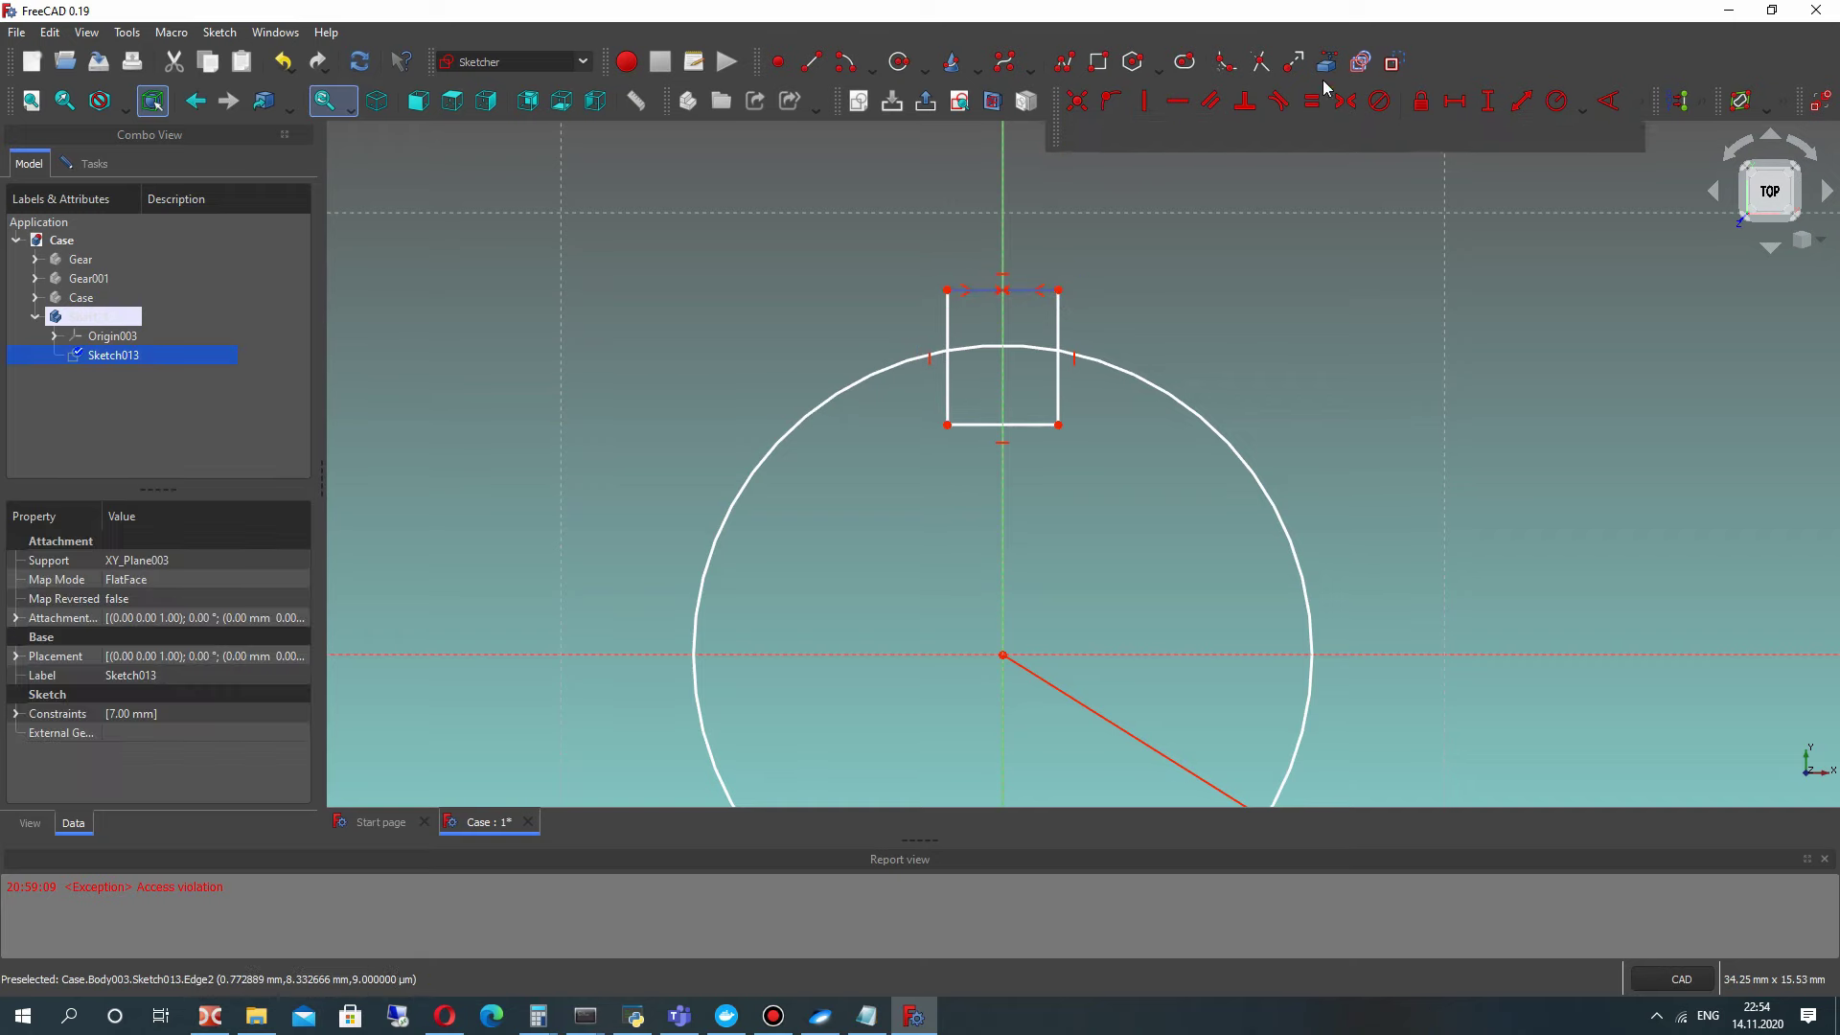
{"action": "left_click", "coordinate": [1521, 101]}
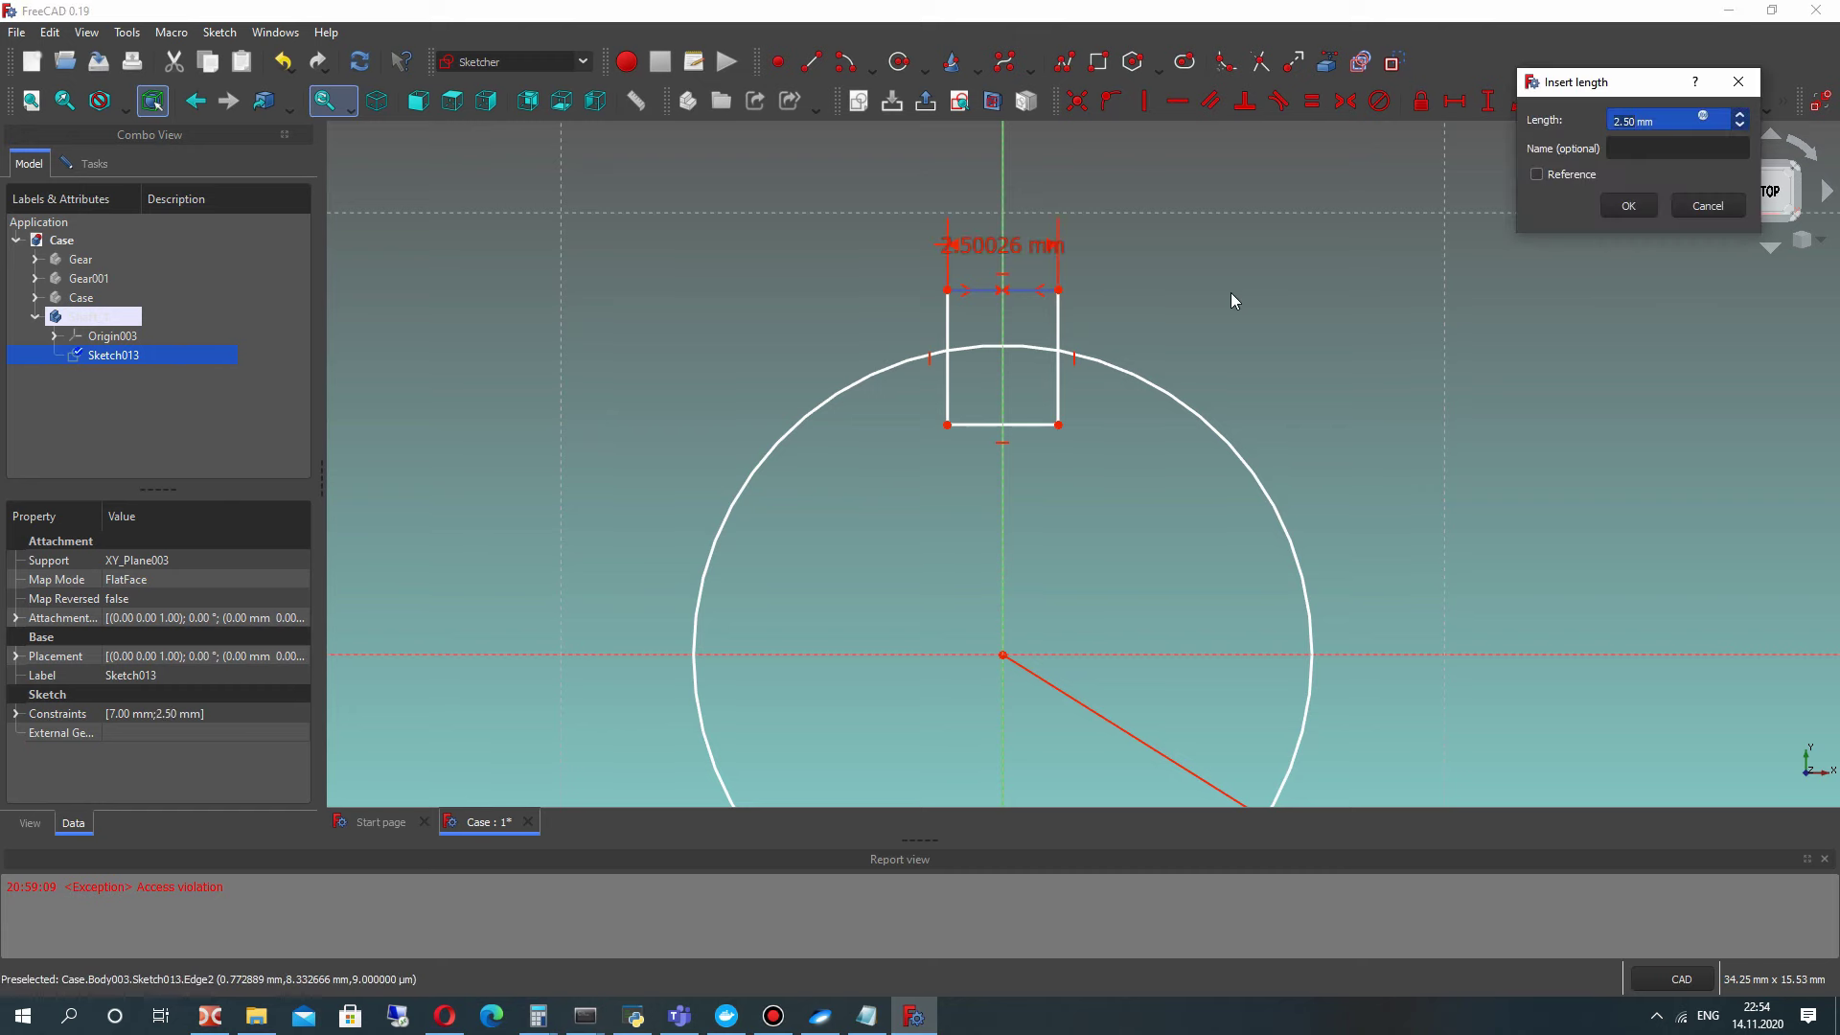
{"action": "key", "text": "Return"}
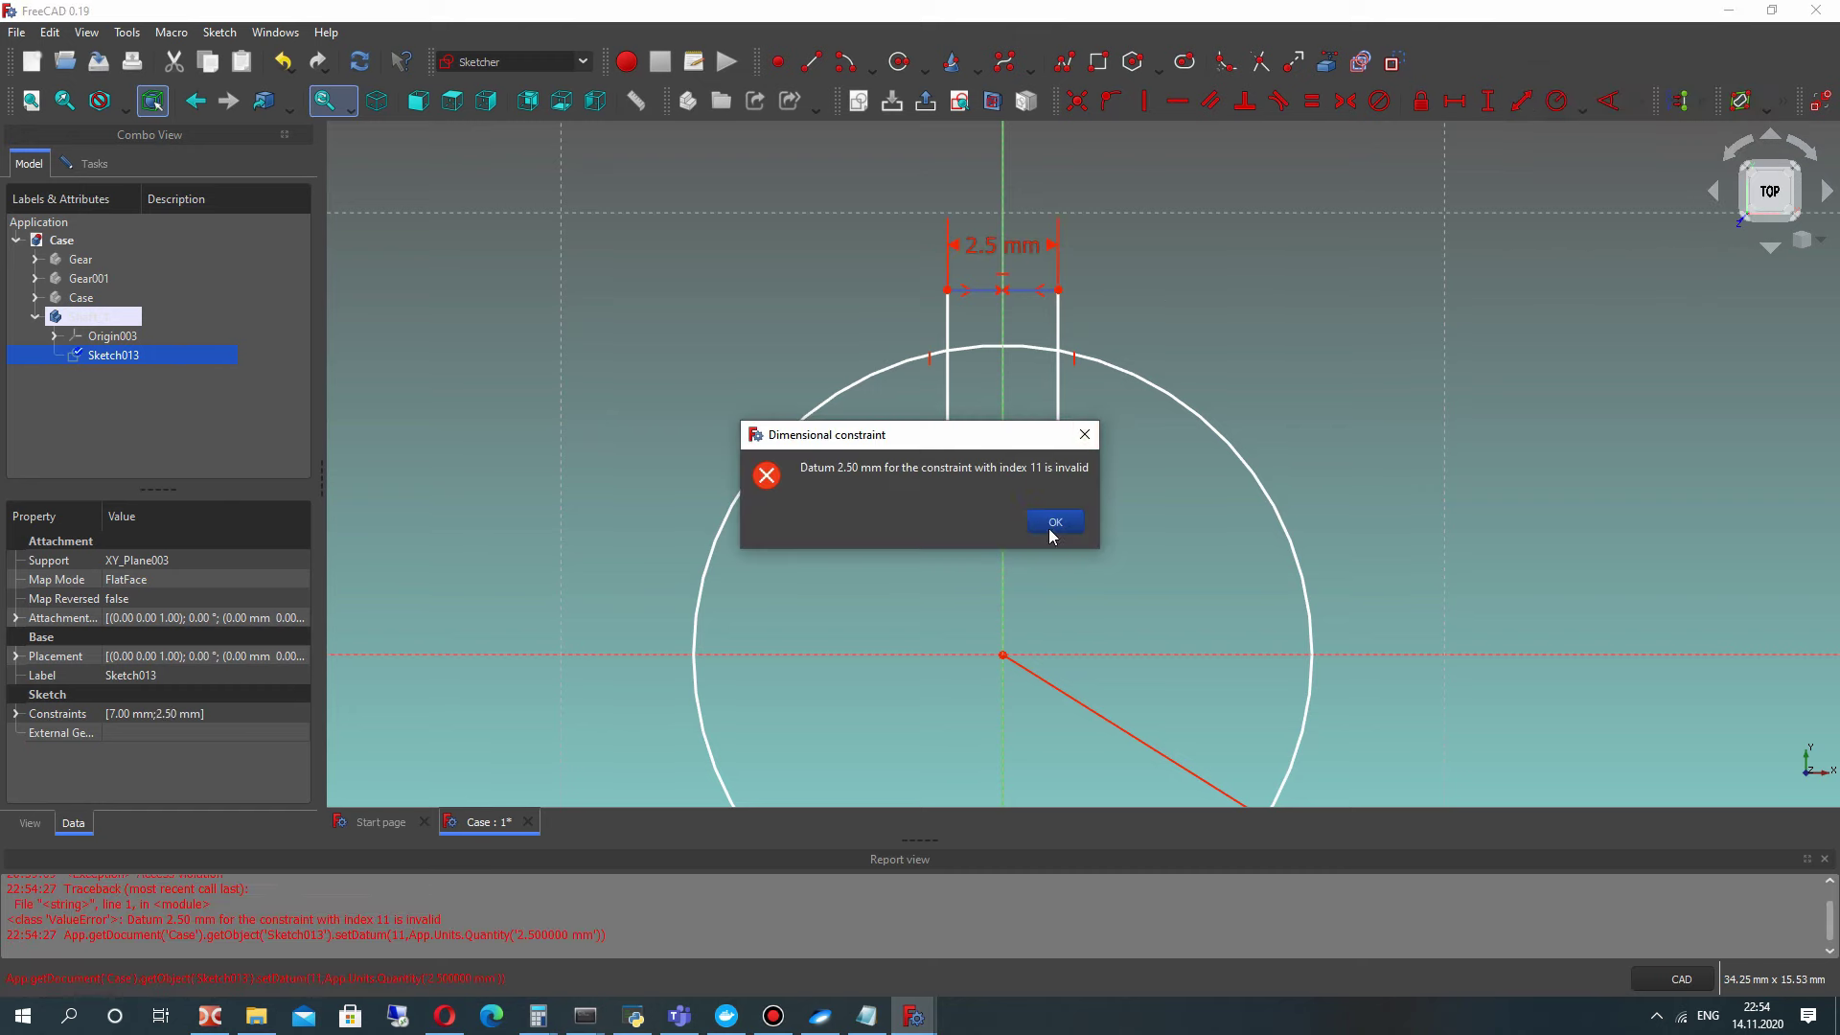
{"action": "left_click", "coordinate": [1051, 521]}
Step: Delete the redundant horizontal constraint, Constraint6, from the key rectangle's top edge
{"action": "left_click", "coordinate": [113, 360]}
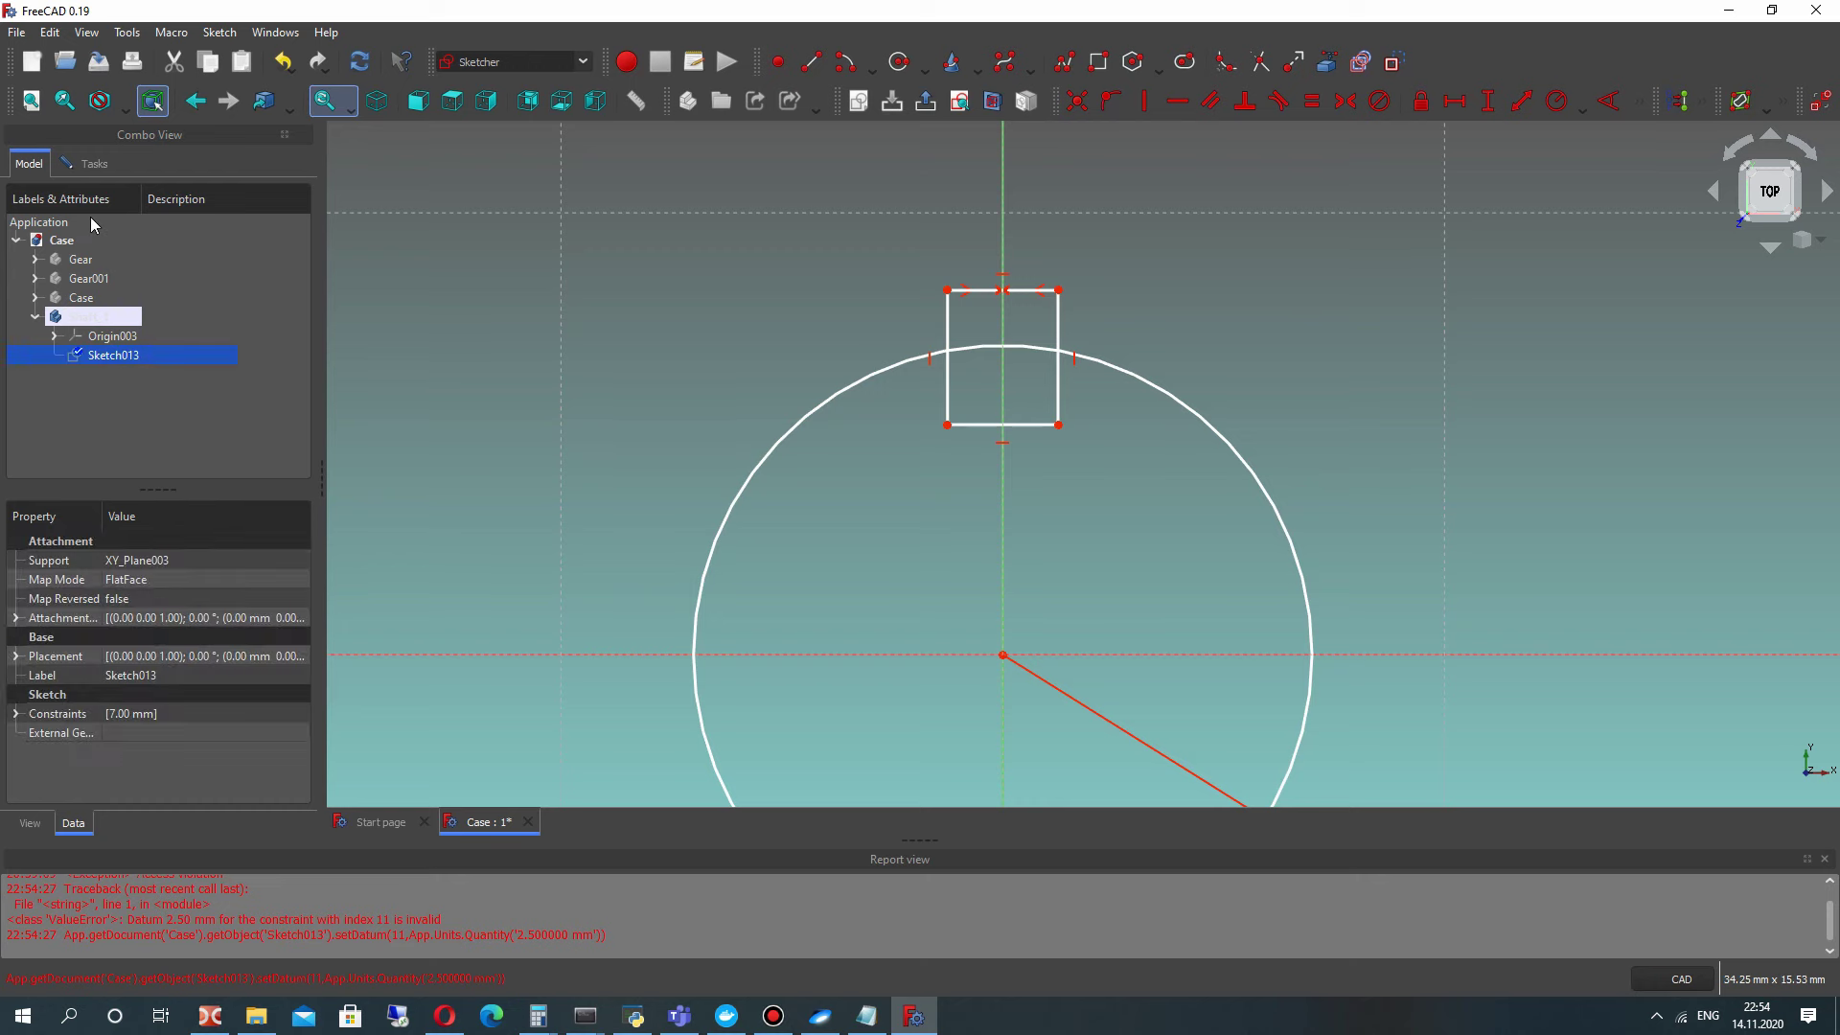
{"action": "left_click", "coordinate": [94, 163]}
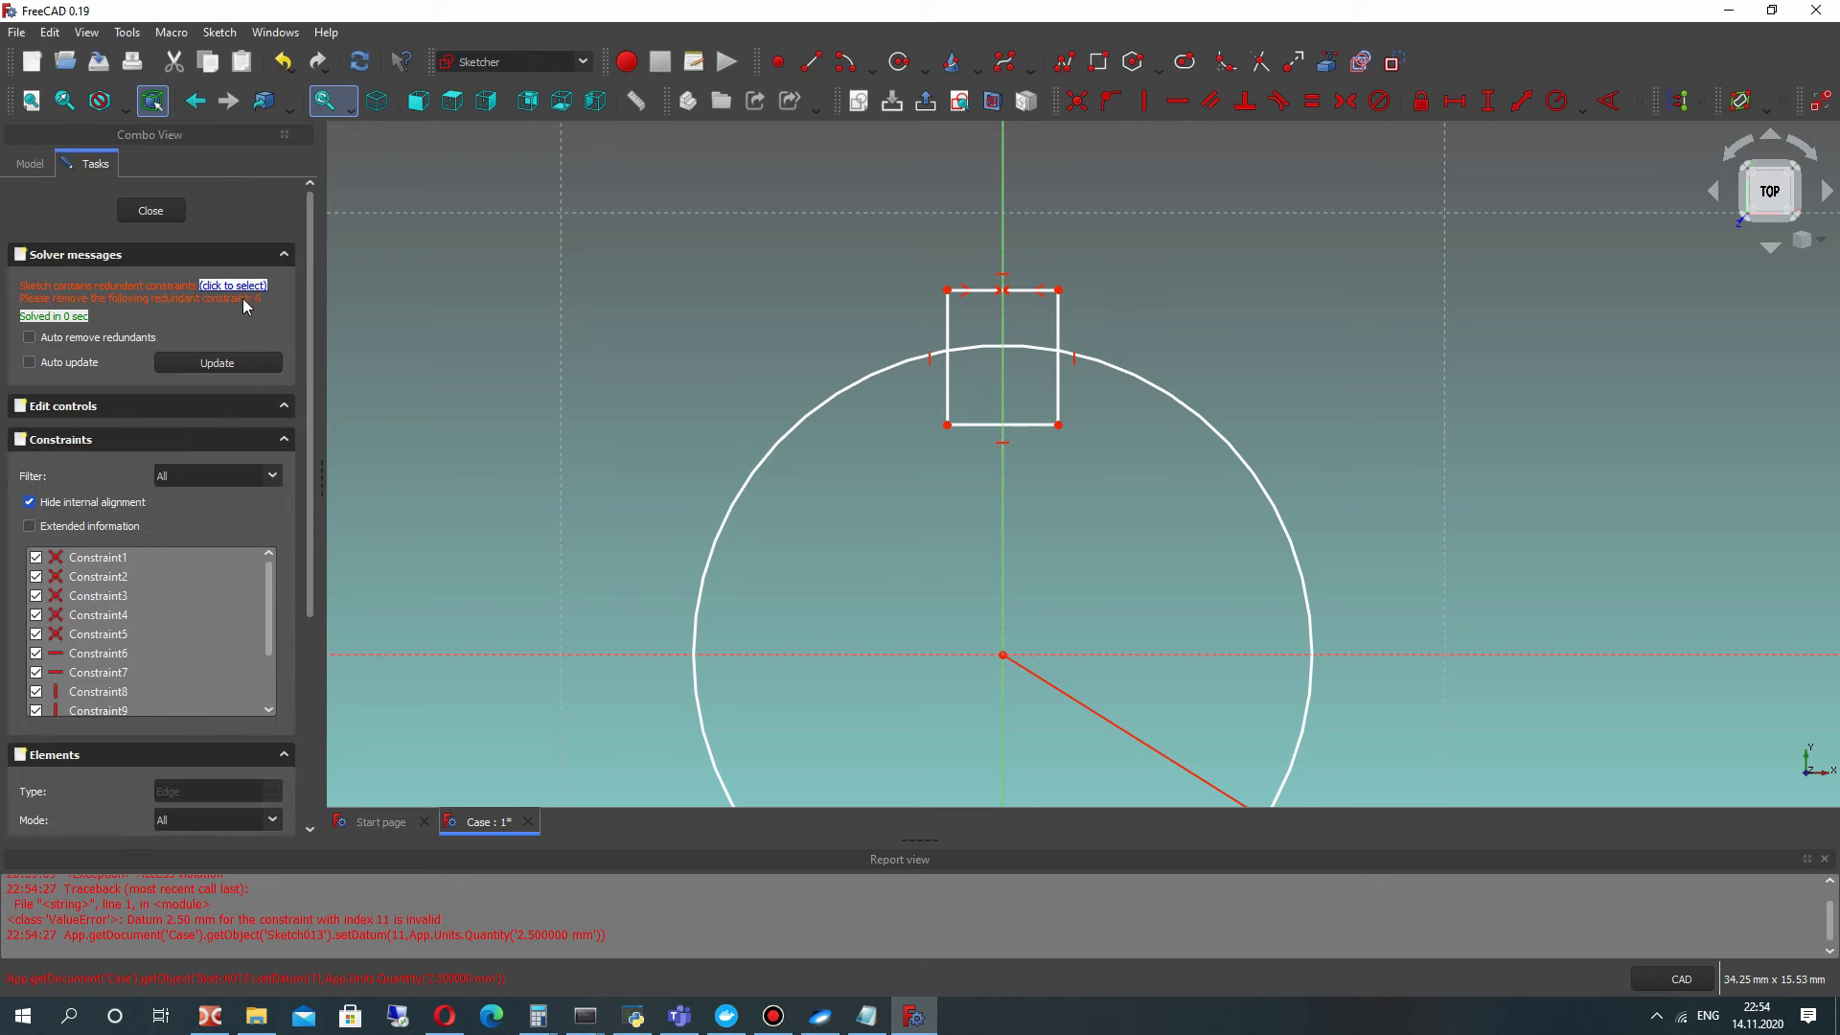
{"action": "right_click", "coordinate": [111, 661]}
{"action": "left_click", "coordinate": [188, 855]}
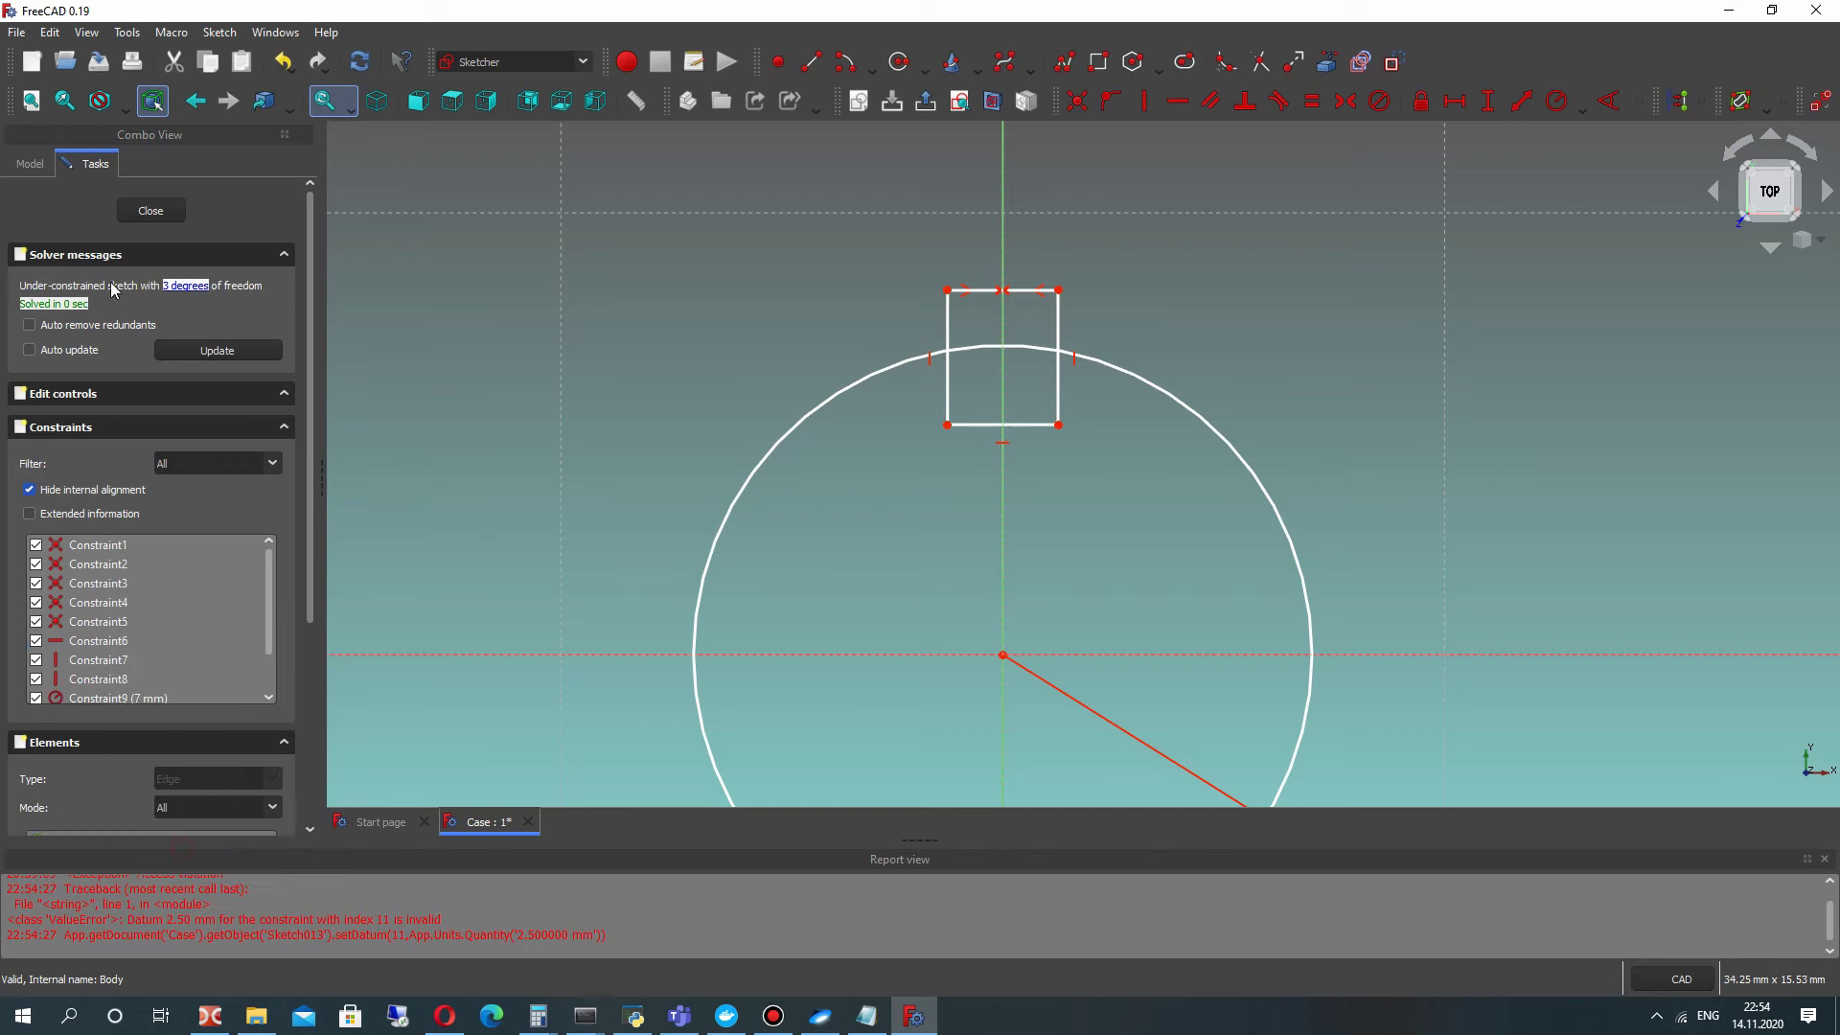
Step: Dimension the key rectangle's top edge and set its length to 2.5 mm
{"action": "mouse_move", "coordinate": [1059, 290]}
{"action": "left_mouse_down"}
{"action": "mouse_move", "coordinate": [1071, 307]}
{"action": "mouse_move", "coordinate": [1055, 300]}
{"action": "left_mouse_up"}
{"action": "left_click", "coordinate": [1031, 294]}
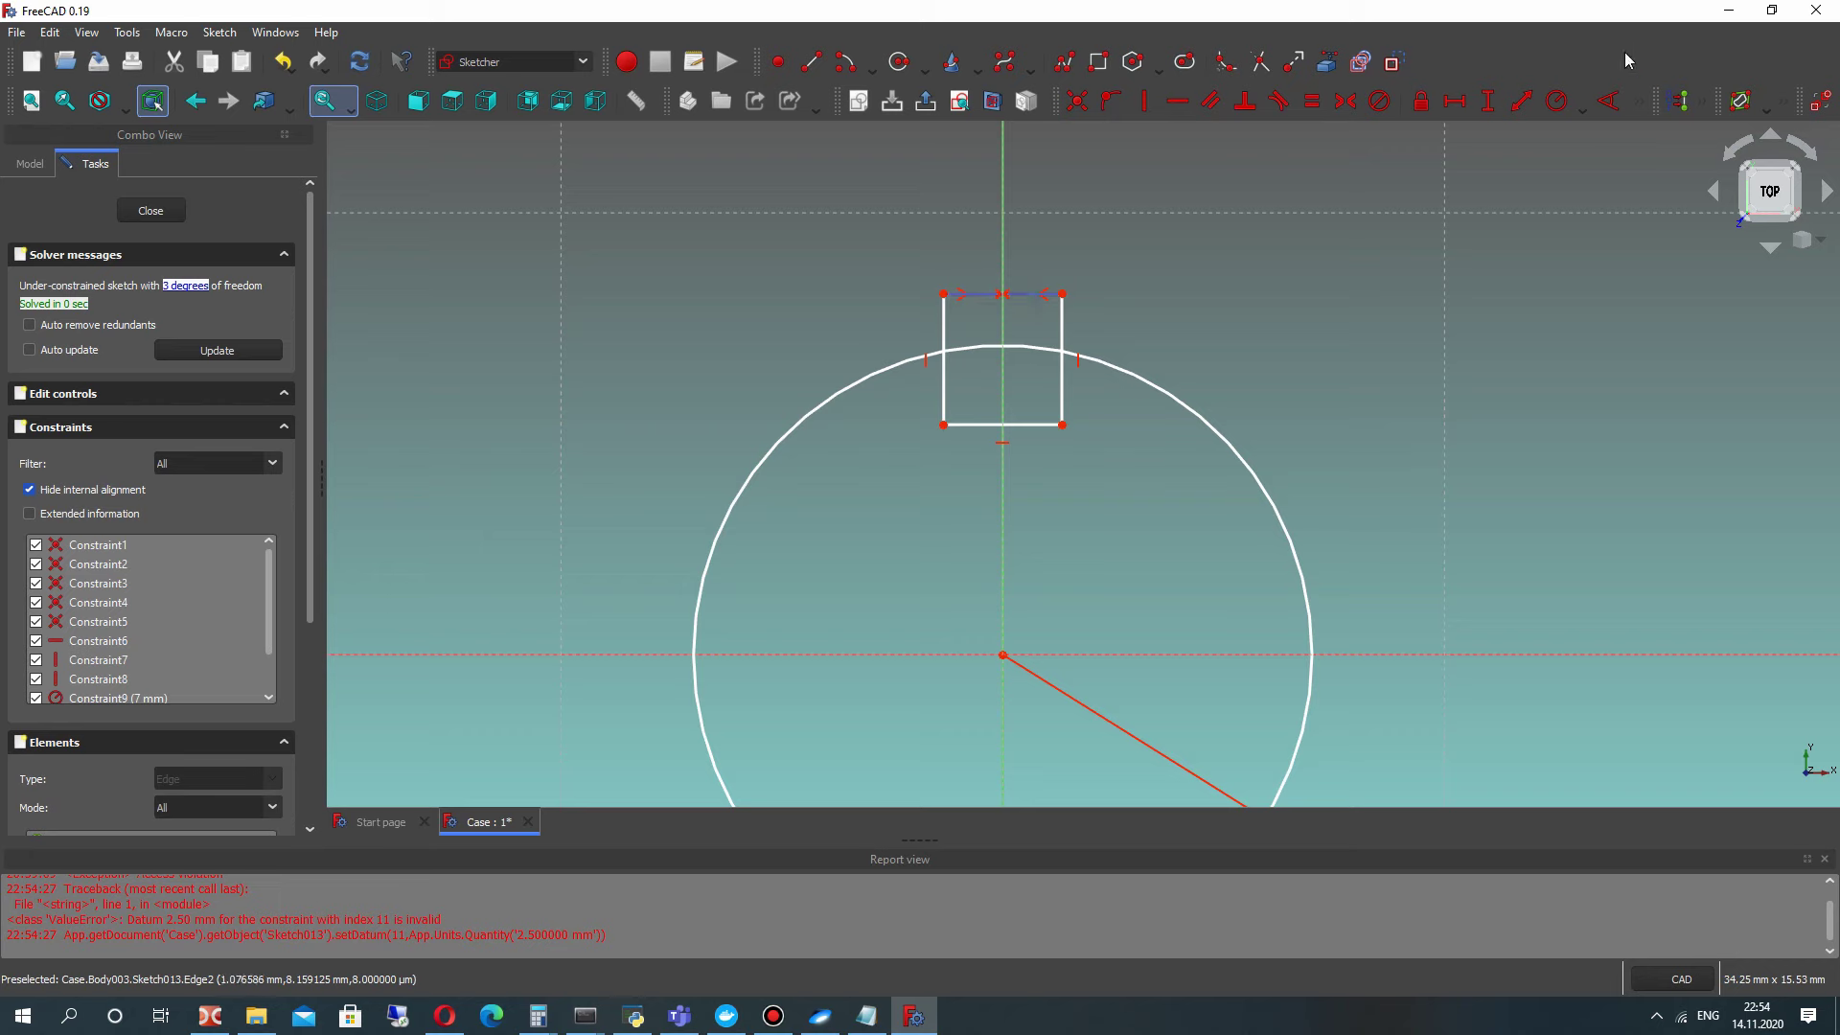
{"action": "left_click", "coordinate": [1454, 101]}
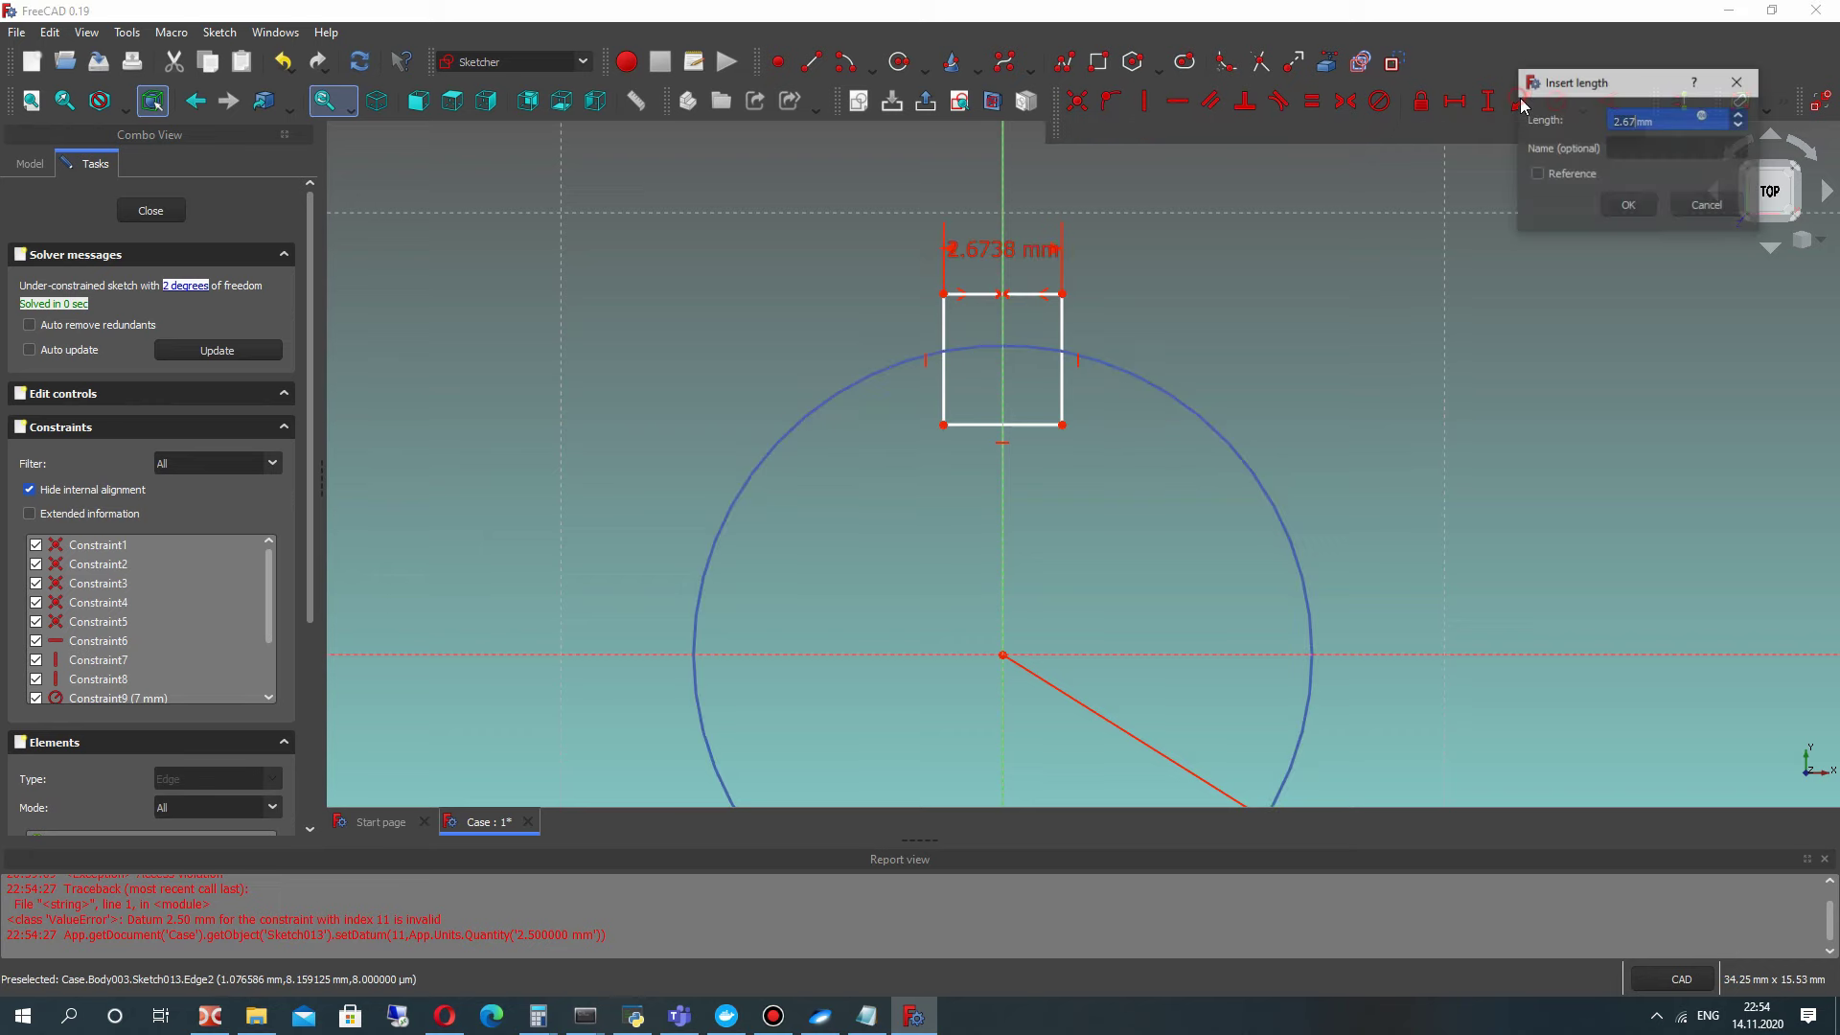
{"action": "type", "text": "2.58"}
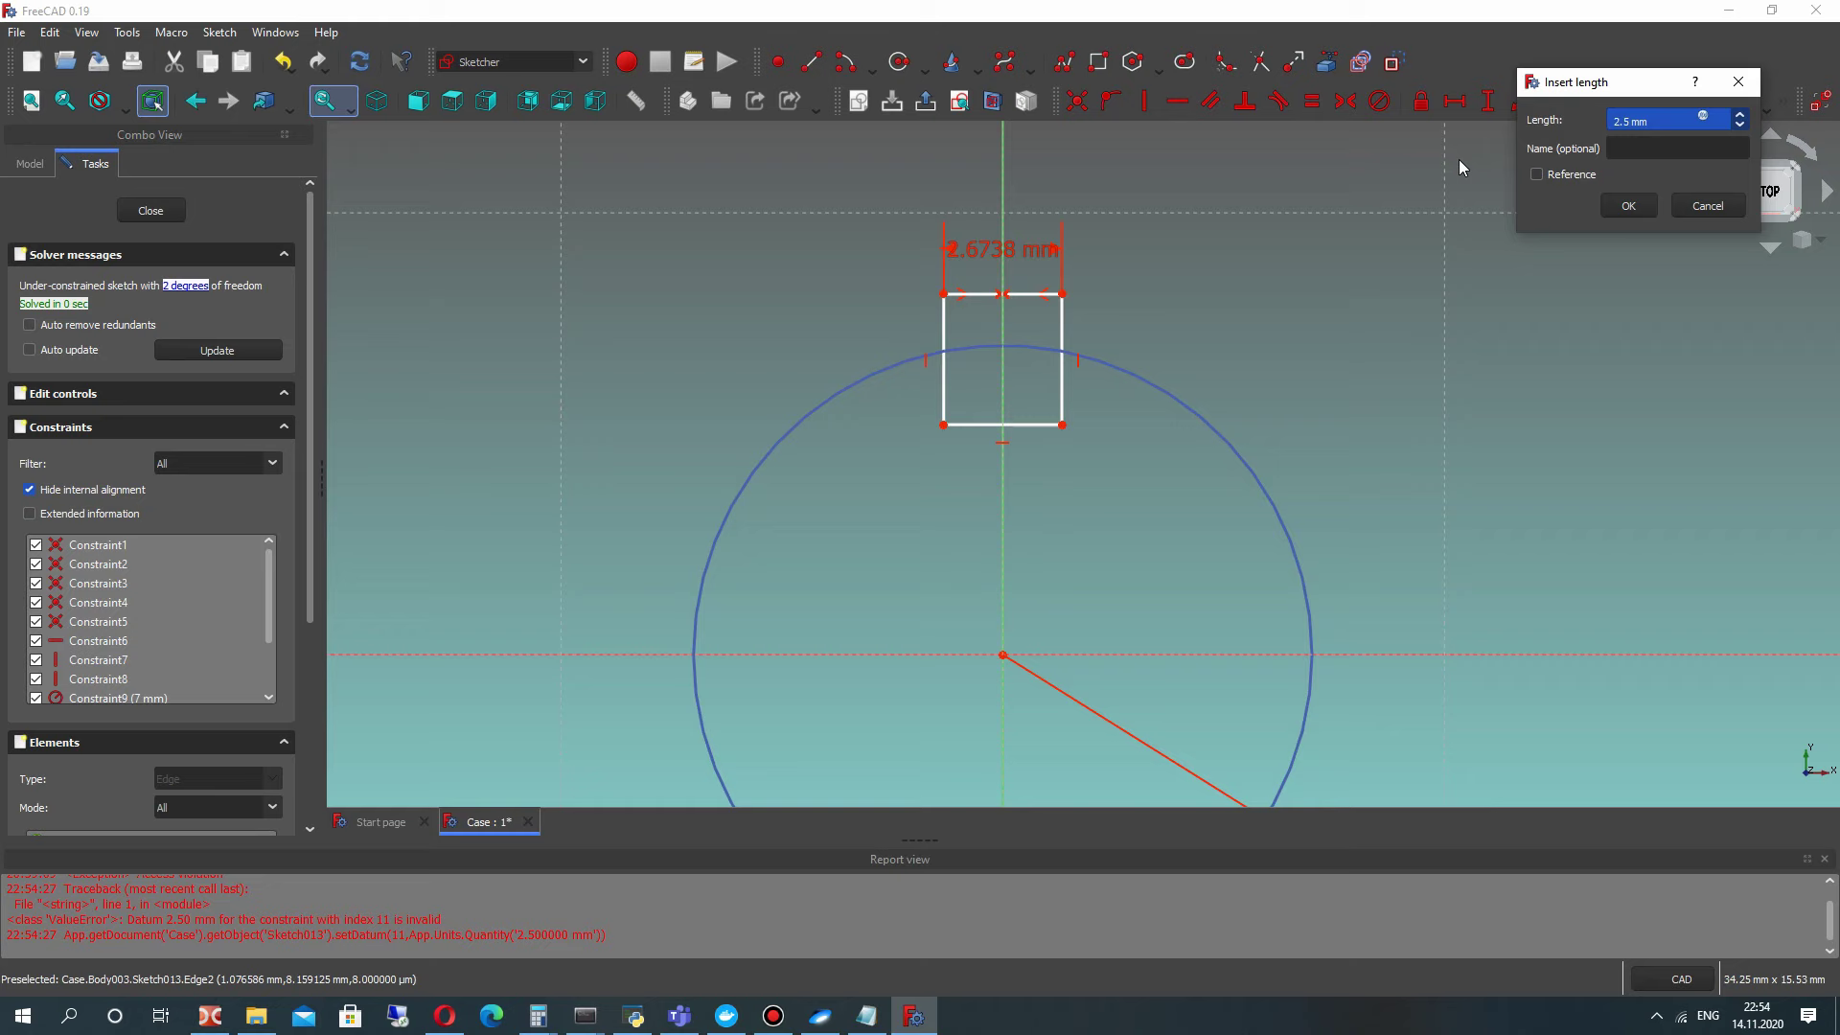
{"action": "key", "text": "Return"}
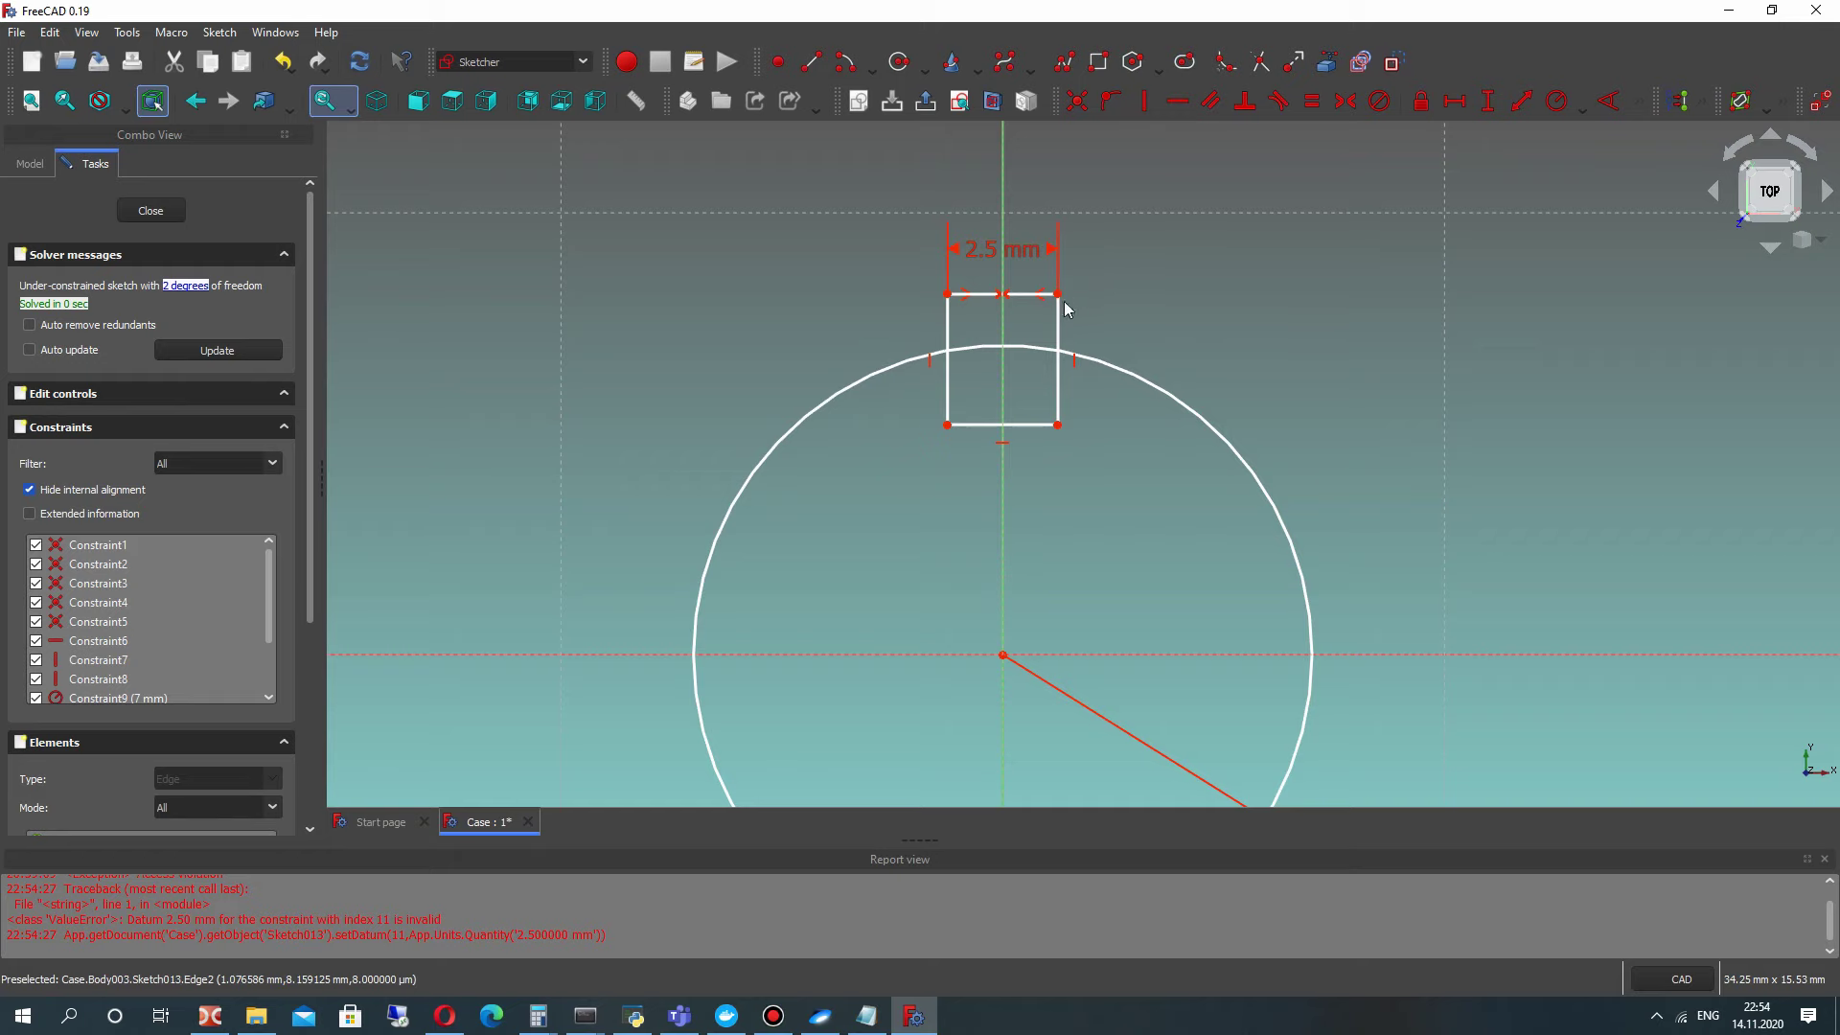
Step: Constrain the vertical distance from the origin to the key rectangle's top corner at 8 mm
{"action": "mouse_move", "coordinate": [1059, 293]}
{"action": "left_mouse_down"}
{"action": "mouse_move", "coordinate": [1060, 331]}
{"action": "mouse_move", "coordinate": [1055, 293]}
{"action": "left_mouse_up"}
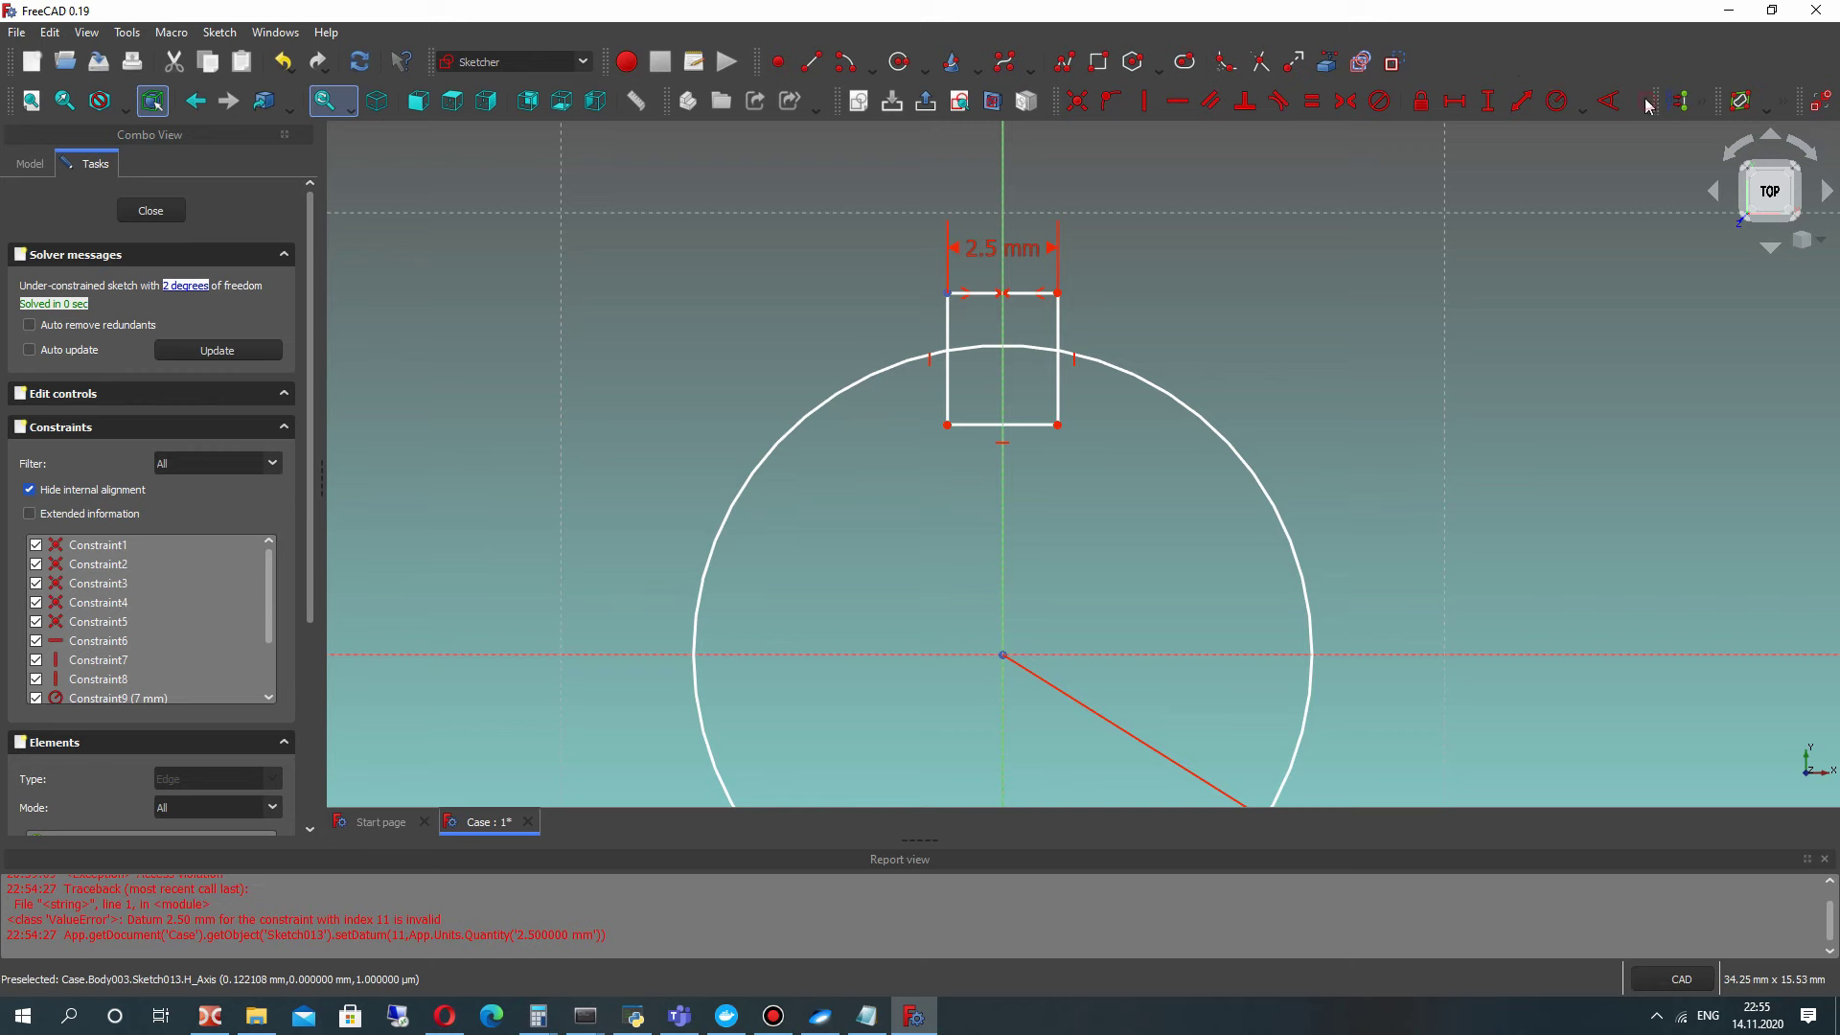
{"action": "left_click", "coordinate": [1647, 104]}
{"action": "left_click", "coordinate": [1510, 104]}
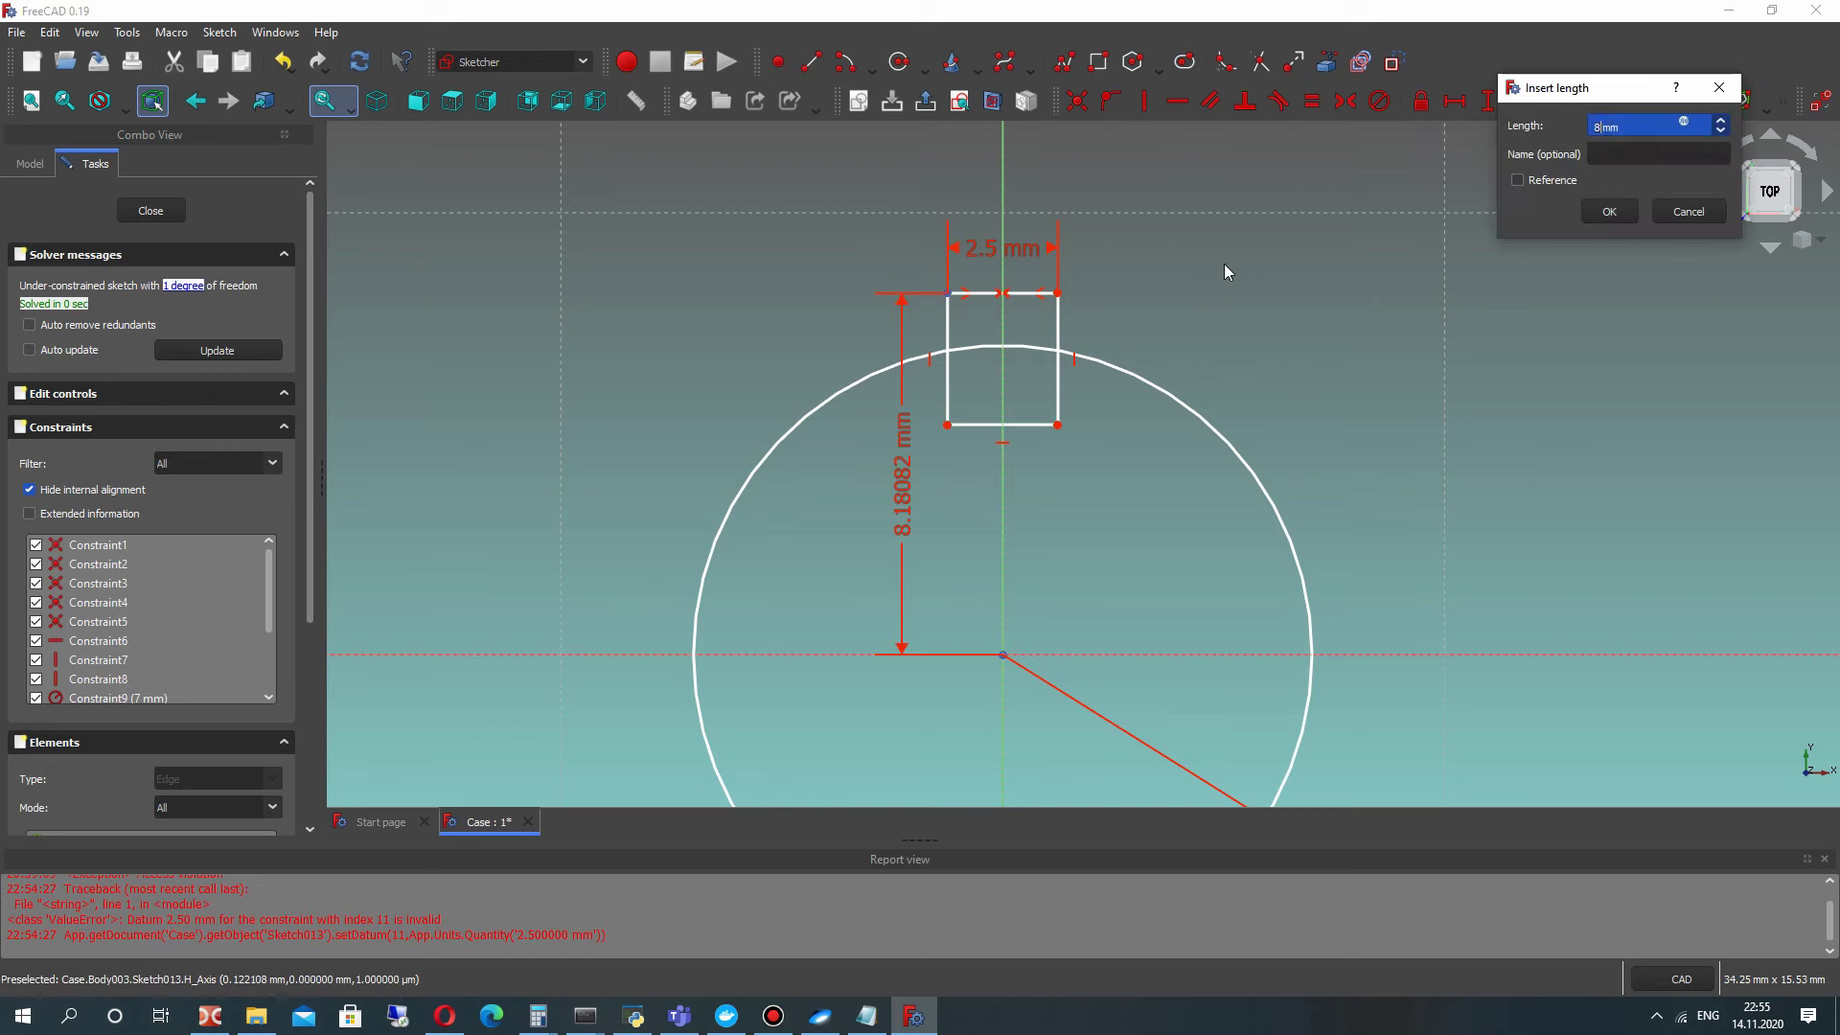
{"action": "key", "text": "Return"}
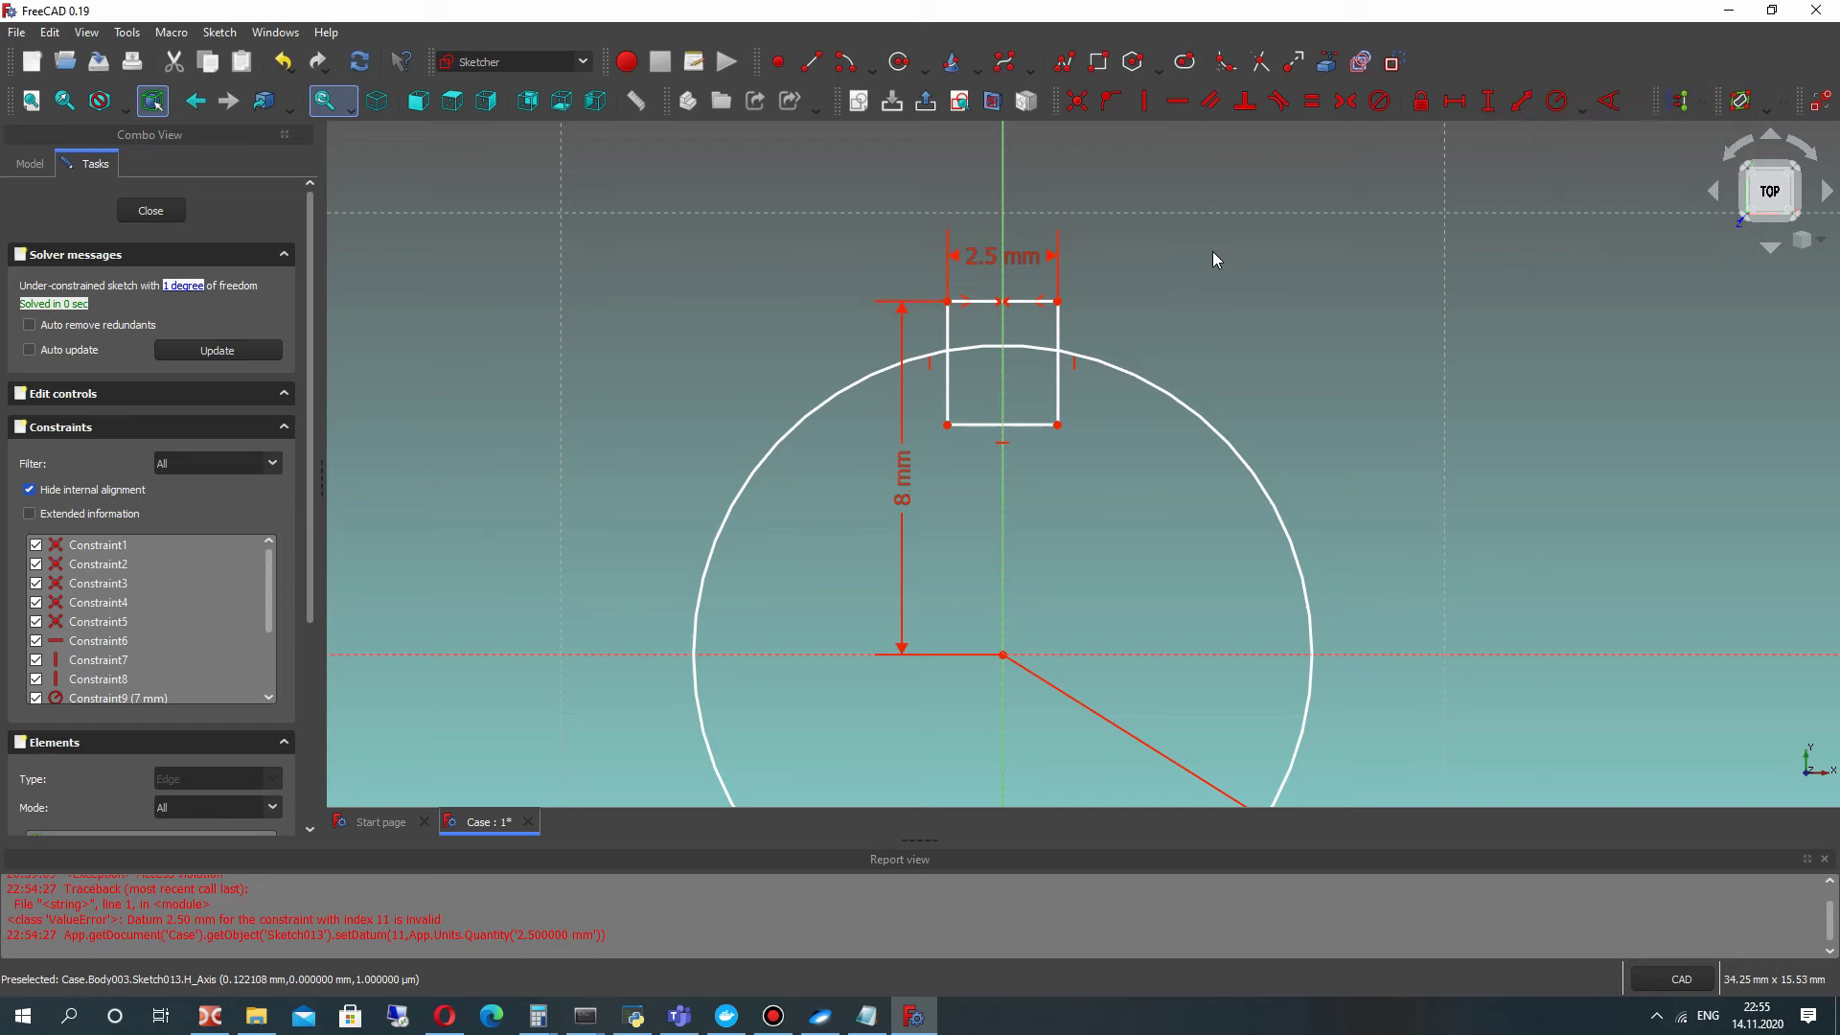
Step: Trim the circle arc inside the key, the key sides inside the circle, and the key's lower edge to leave one outline
{"action": "scroll", "coordinate": [1037, 320], "scroll_direction": "up", "scroll_amount": 2}
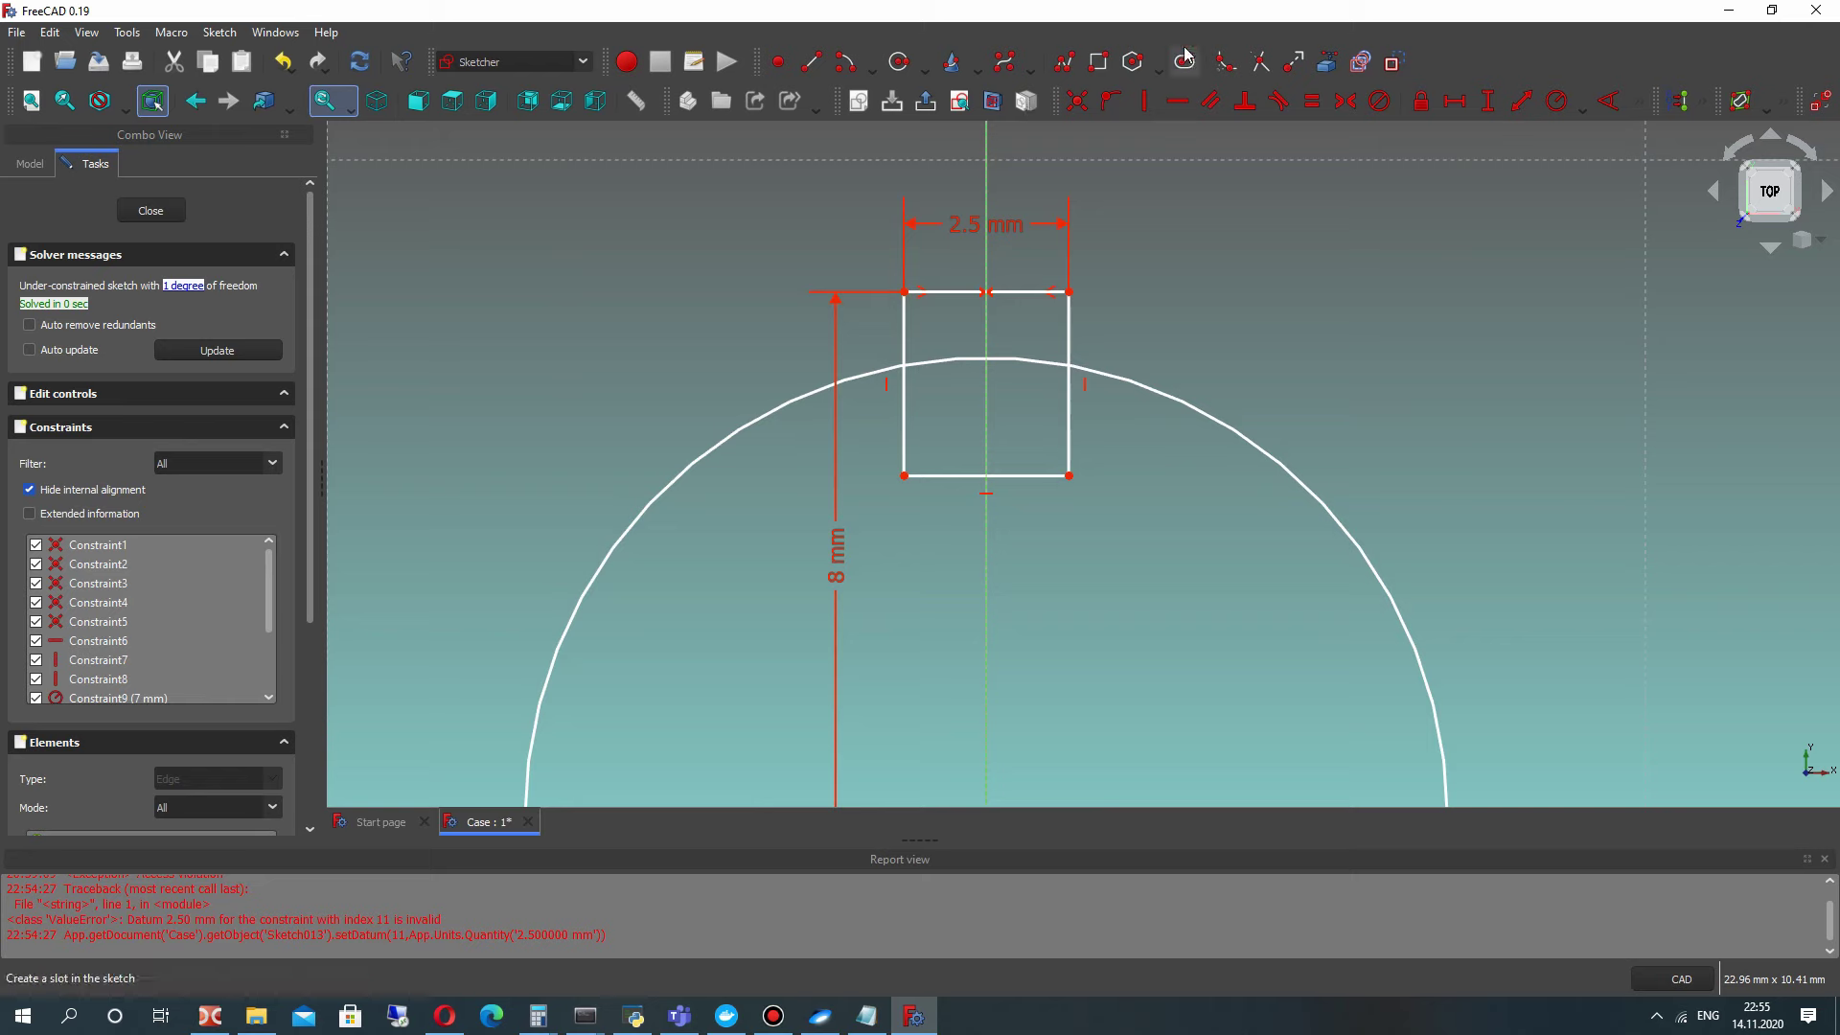
{"action": "left_click", "coordinate": [1257, 63]}
{"action": "left_click", "coordinate": [950, 361]}
{"action": "left_click", "coordinate": [933, 381]}
{"action": "left_click", "coordinate": [905, 413]}
{"action": "left_click", "coordinate": [1069, 407]}
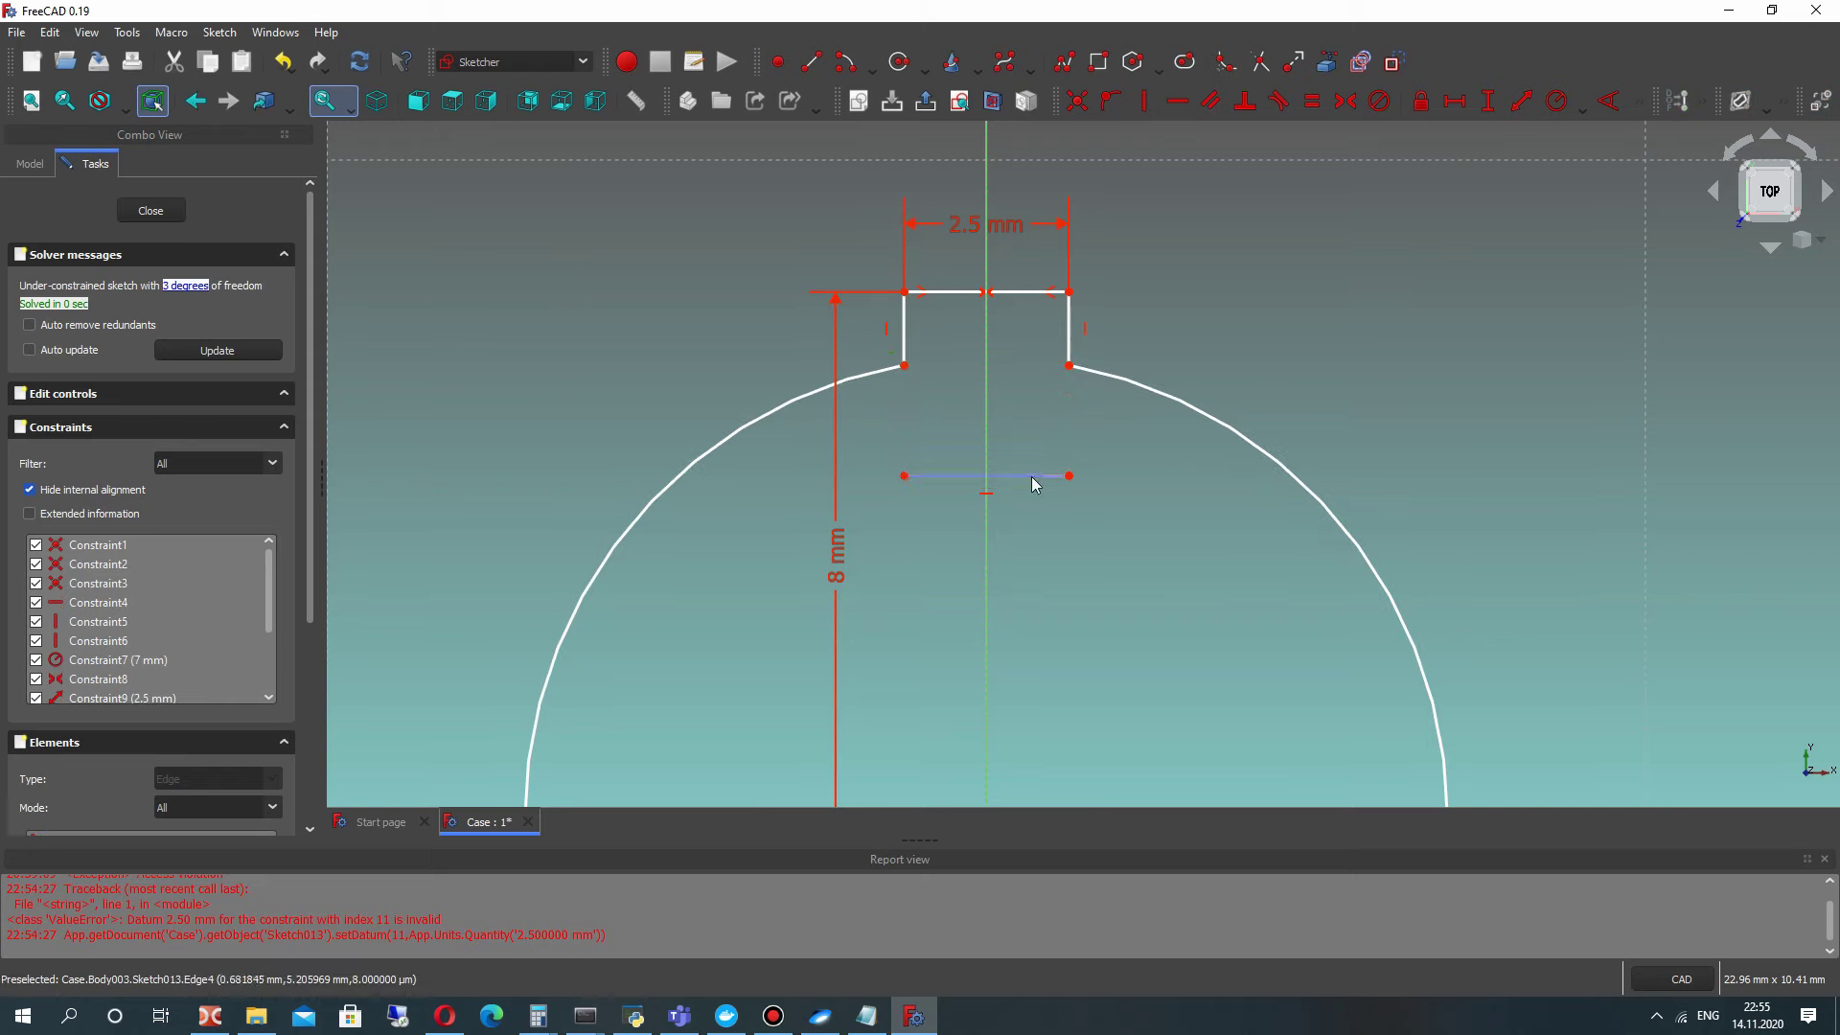
{"action": "left_click", "coordinate": [996, 473]}
Step: Move the 8 mm and 2.5 mm dimensions clear of the keyed profile and close the sketch
{"action": "scroll", "coordinate": [1016, 474], "scroll_direction": "down", "scroll_amount": 4}
{"action": "left_click_drag", "start_coordinate": [985, 494], "coordinate": [821, 485]}
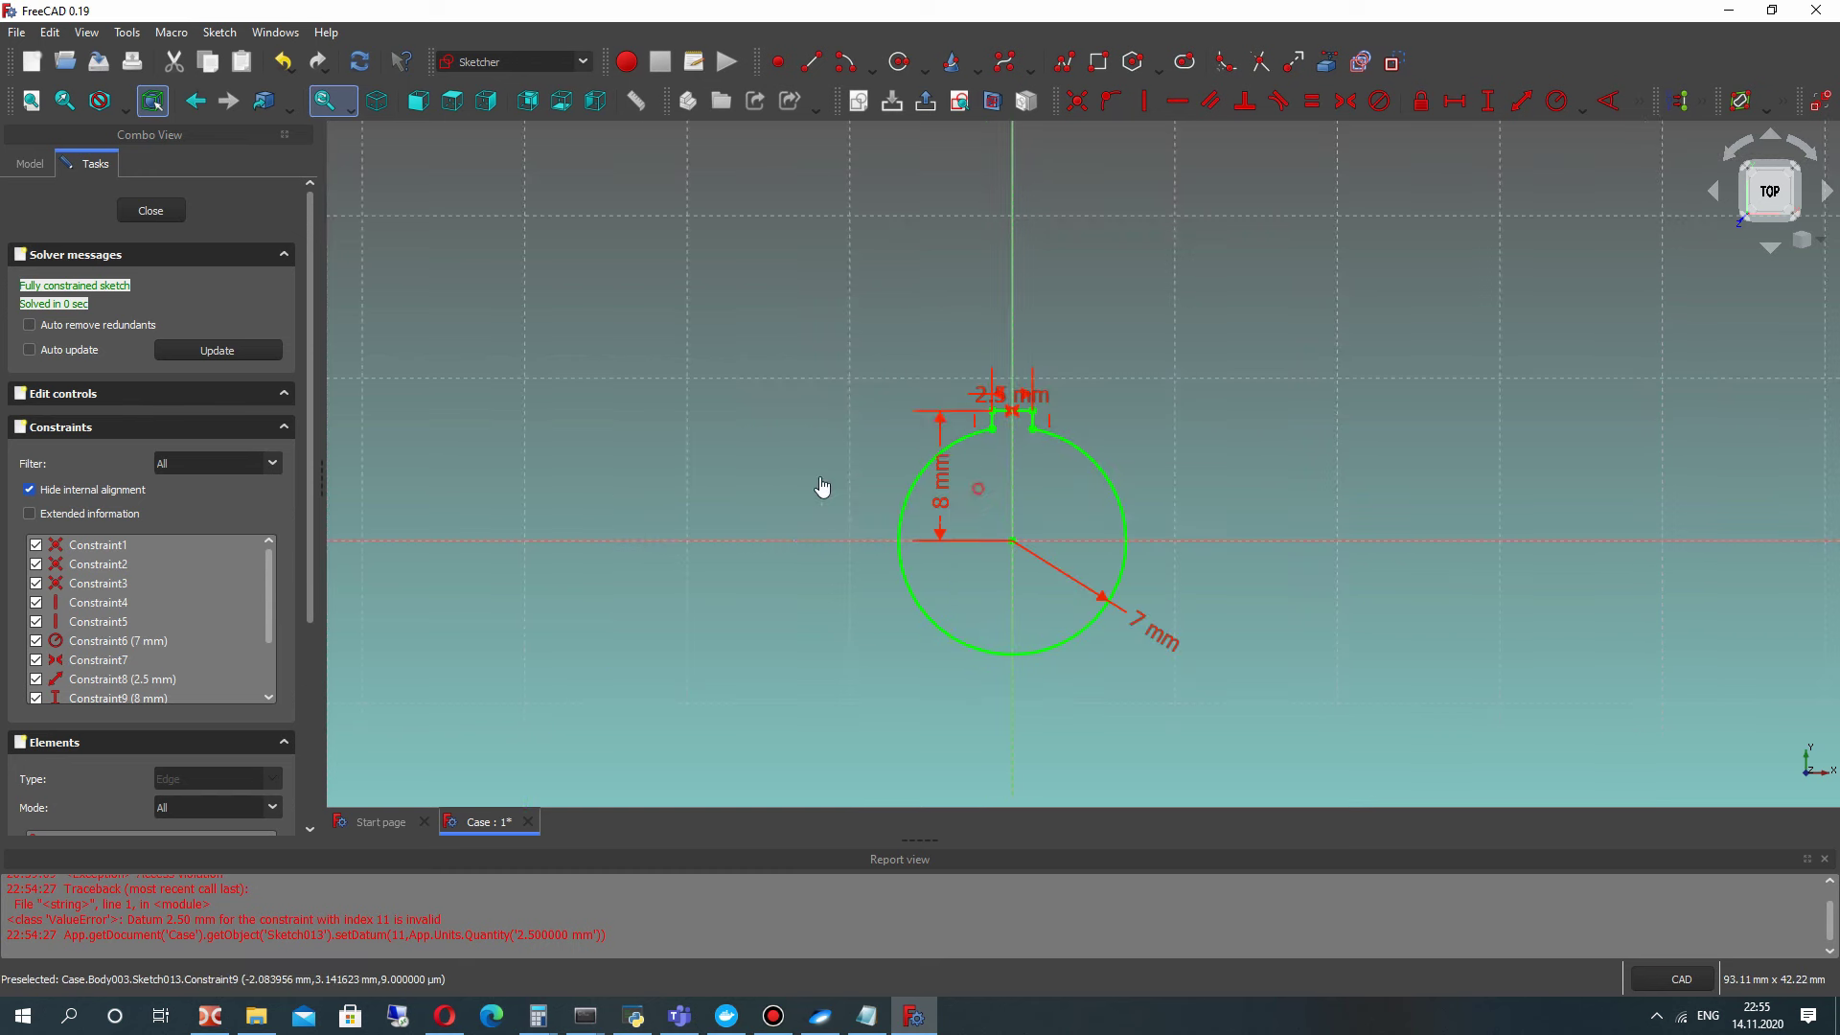
{"action": "mouse_move", "coordinate": [1006, 395]}
{"action": "left_mouse_down"}
{"action": "mouse_move", "coordinate": [1112, 411]}
{"action": "mouse_move", "coordinate": [1117, 345]}
{"action": "left_mouse_up"}
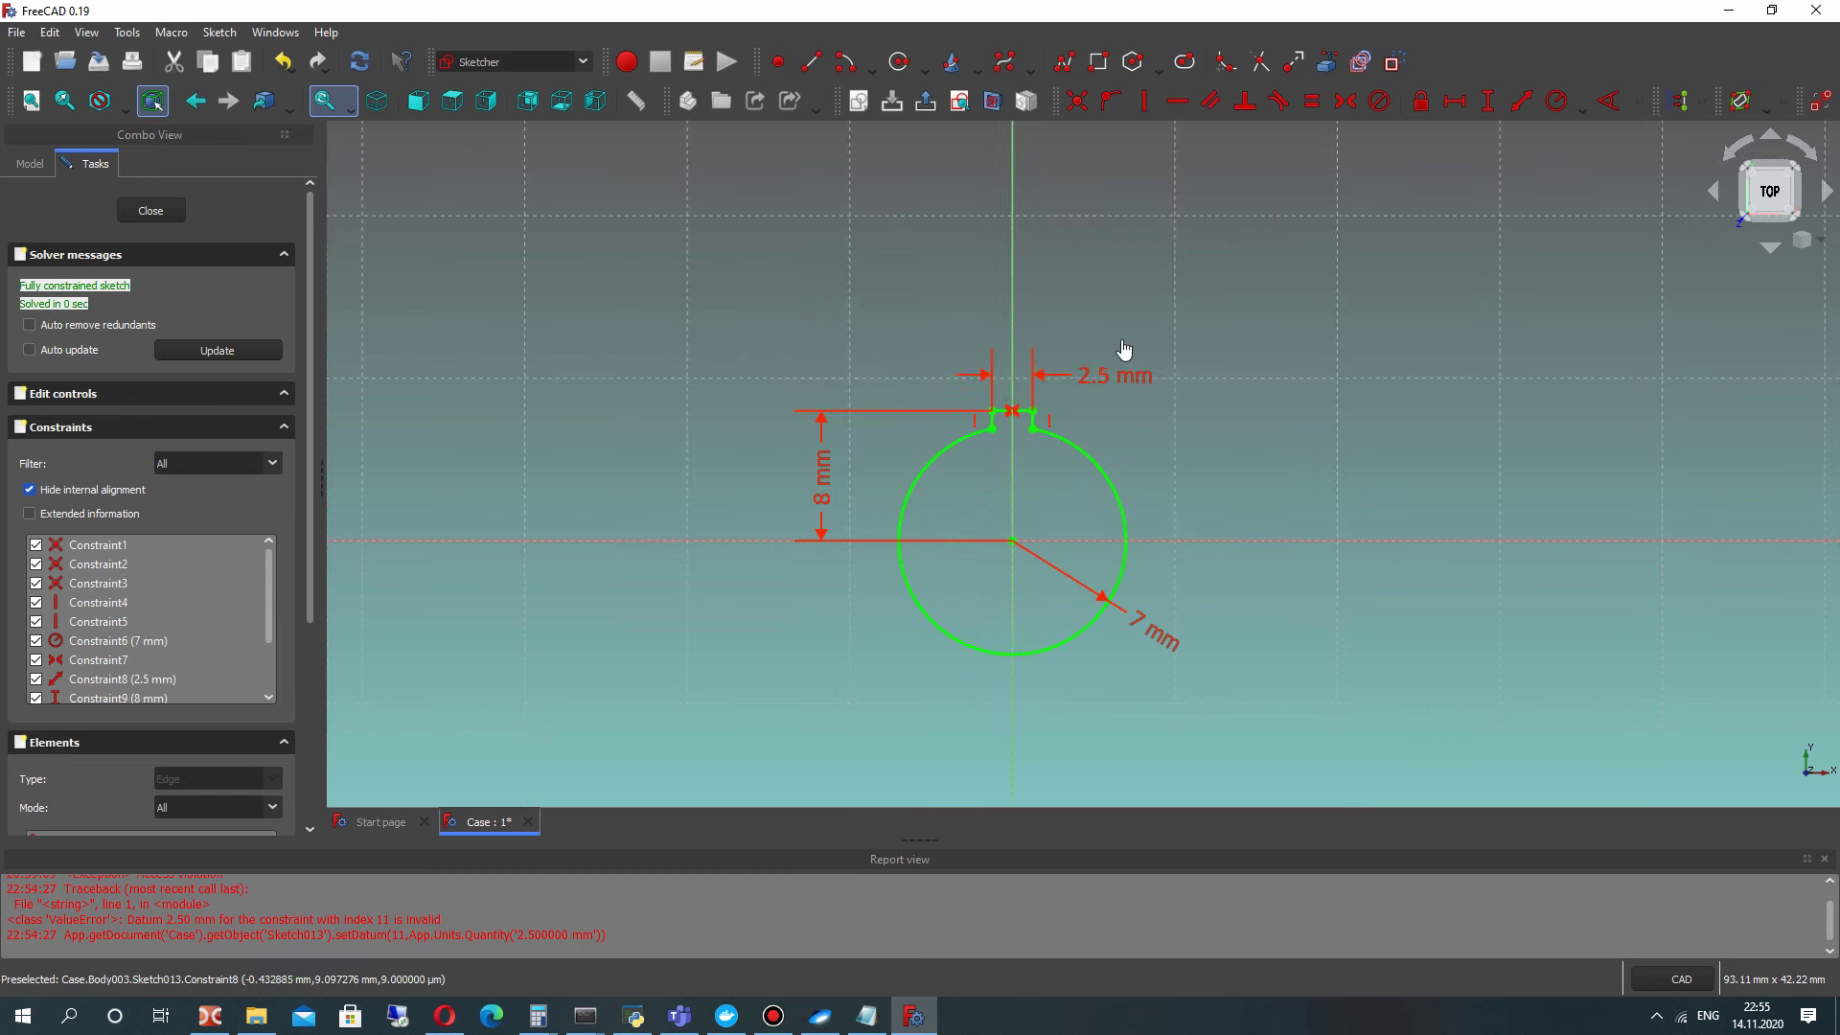
{"action": "scroll", "coordinate": [863, 479], "scroll_direction": "down", "scroll_amount": 1}
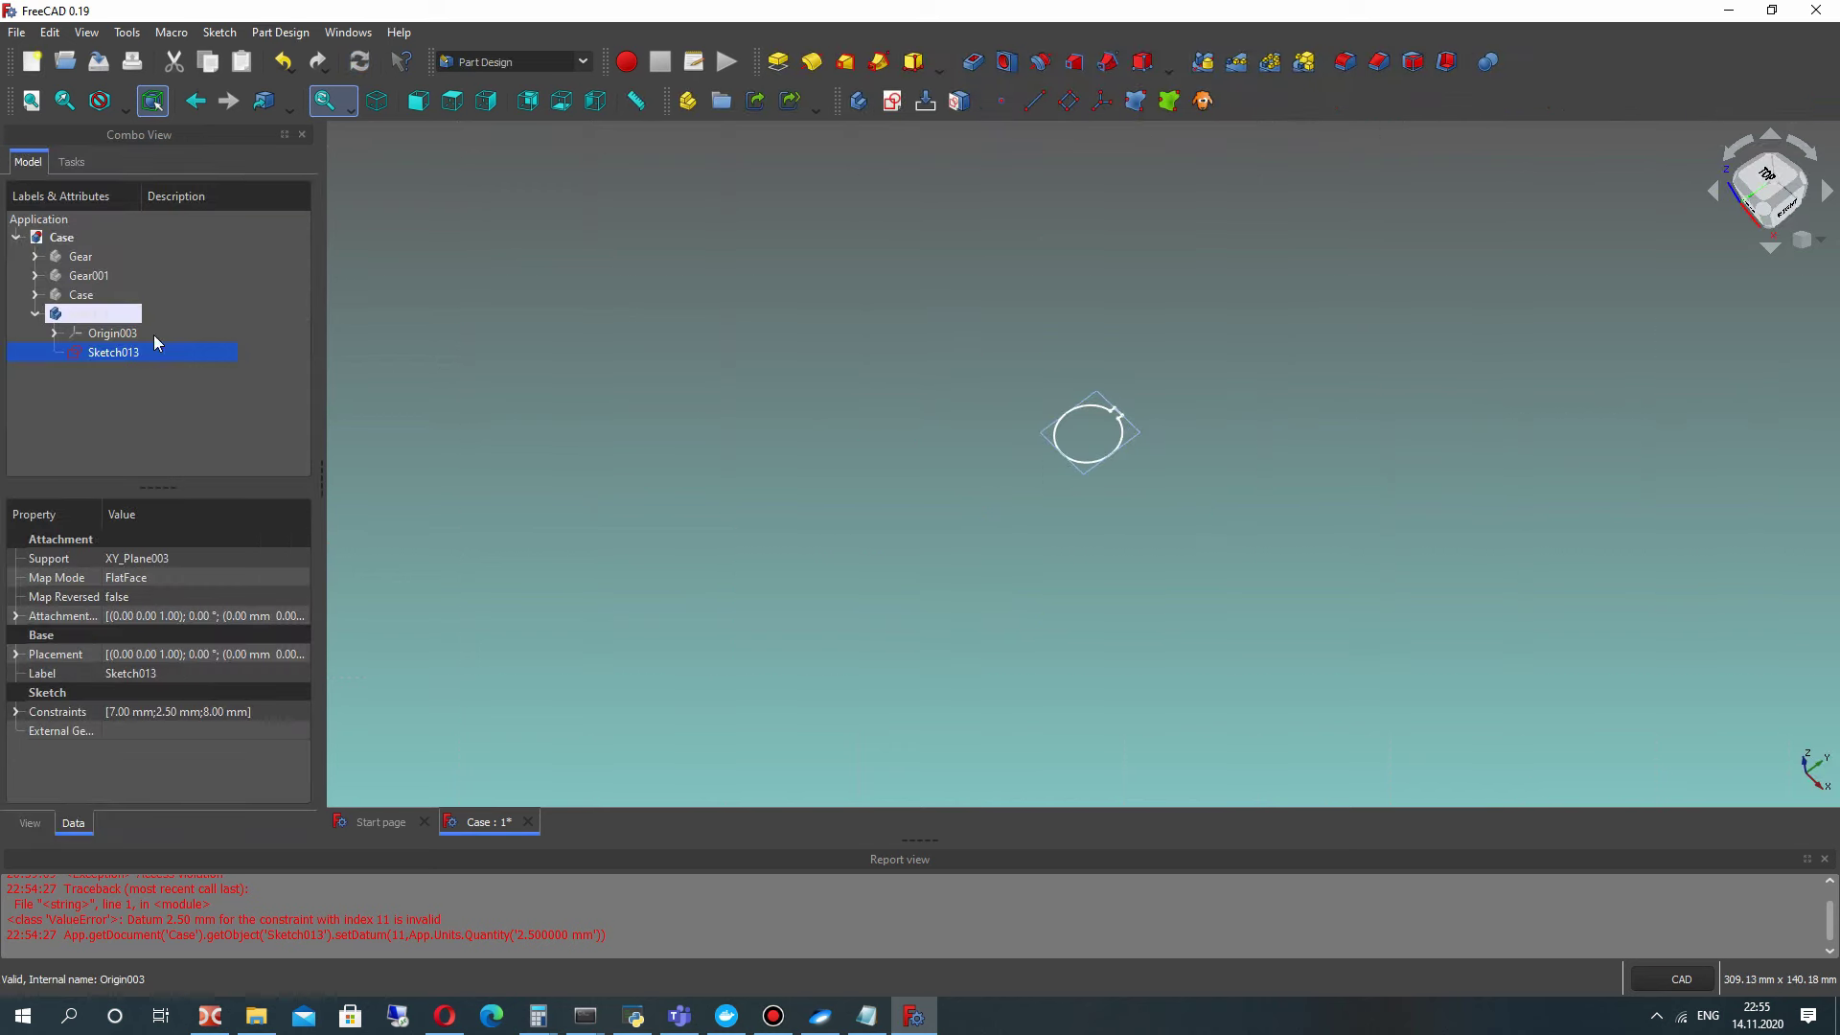
{"action": "left_click", "coordinate": [819, 250]}
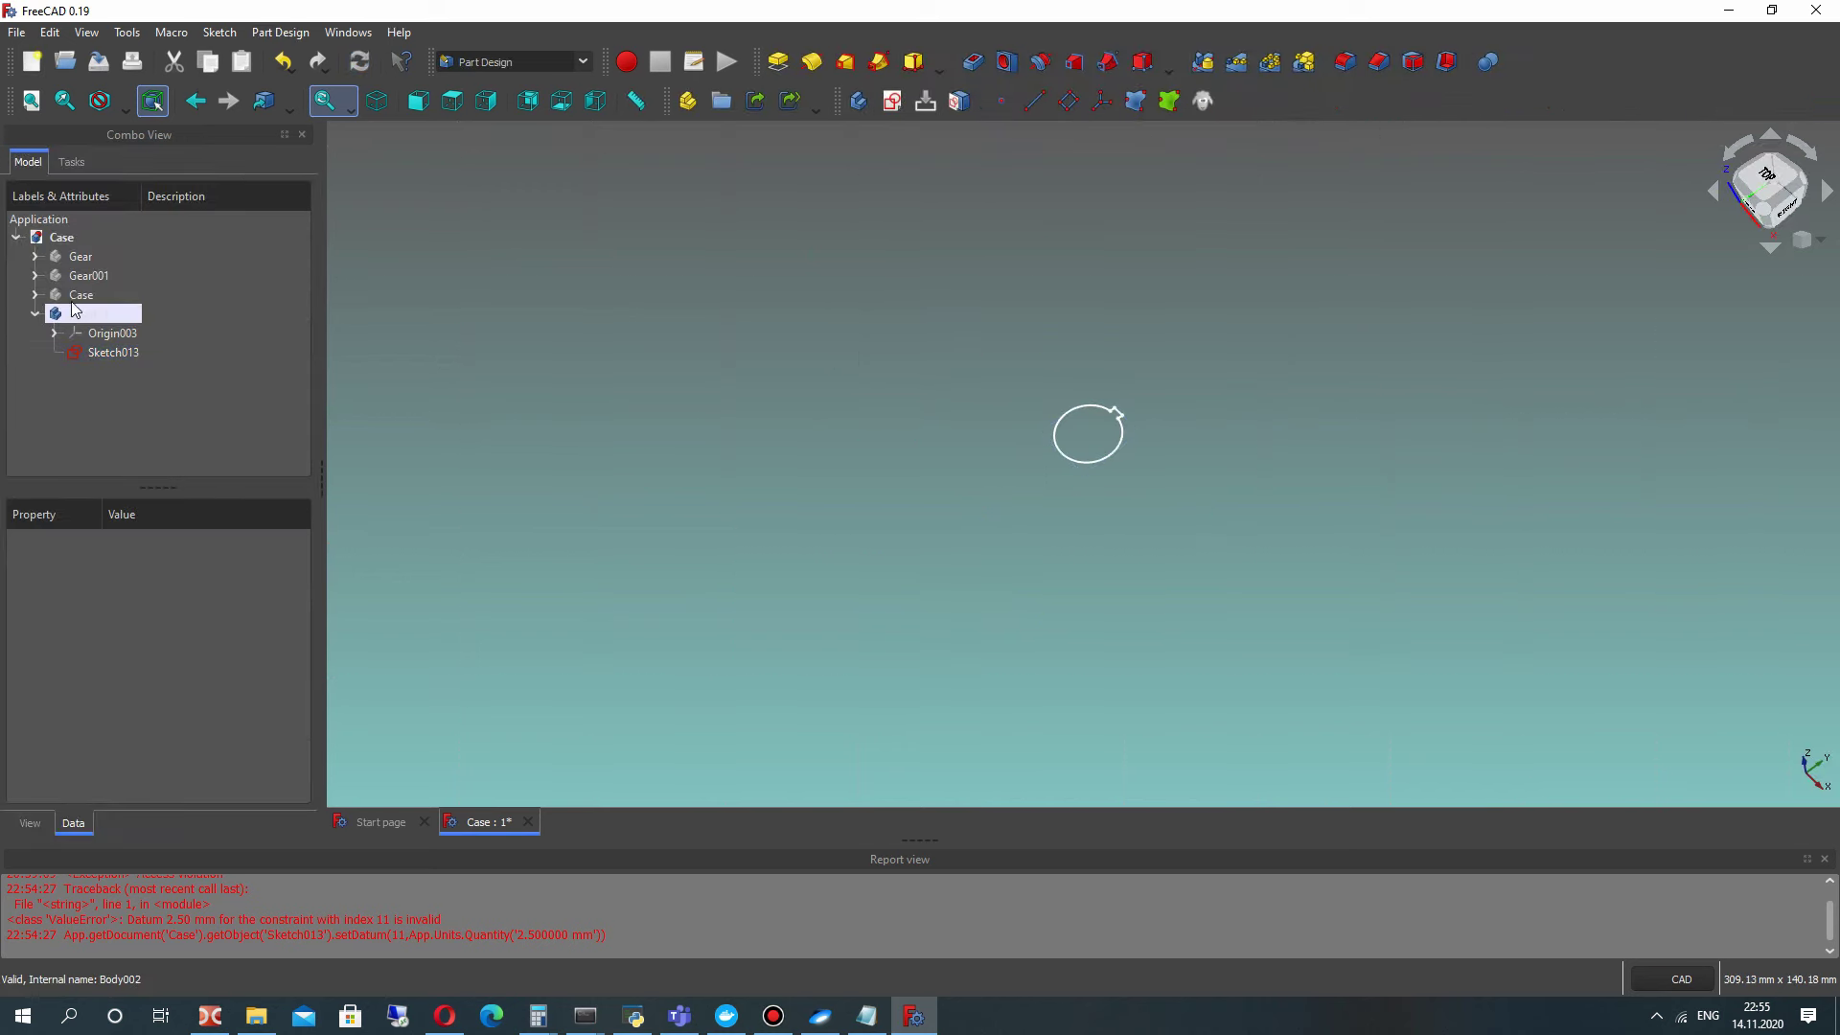
{"action": "left_click", "coordinate": [77, 294]}
{"action": "scroll", "coordinate": [1064, 388], "scroll_direction": "up", "scroll_amount": 2}
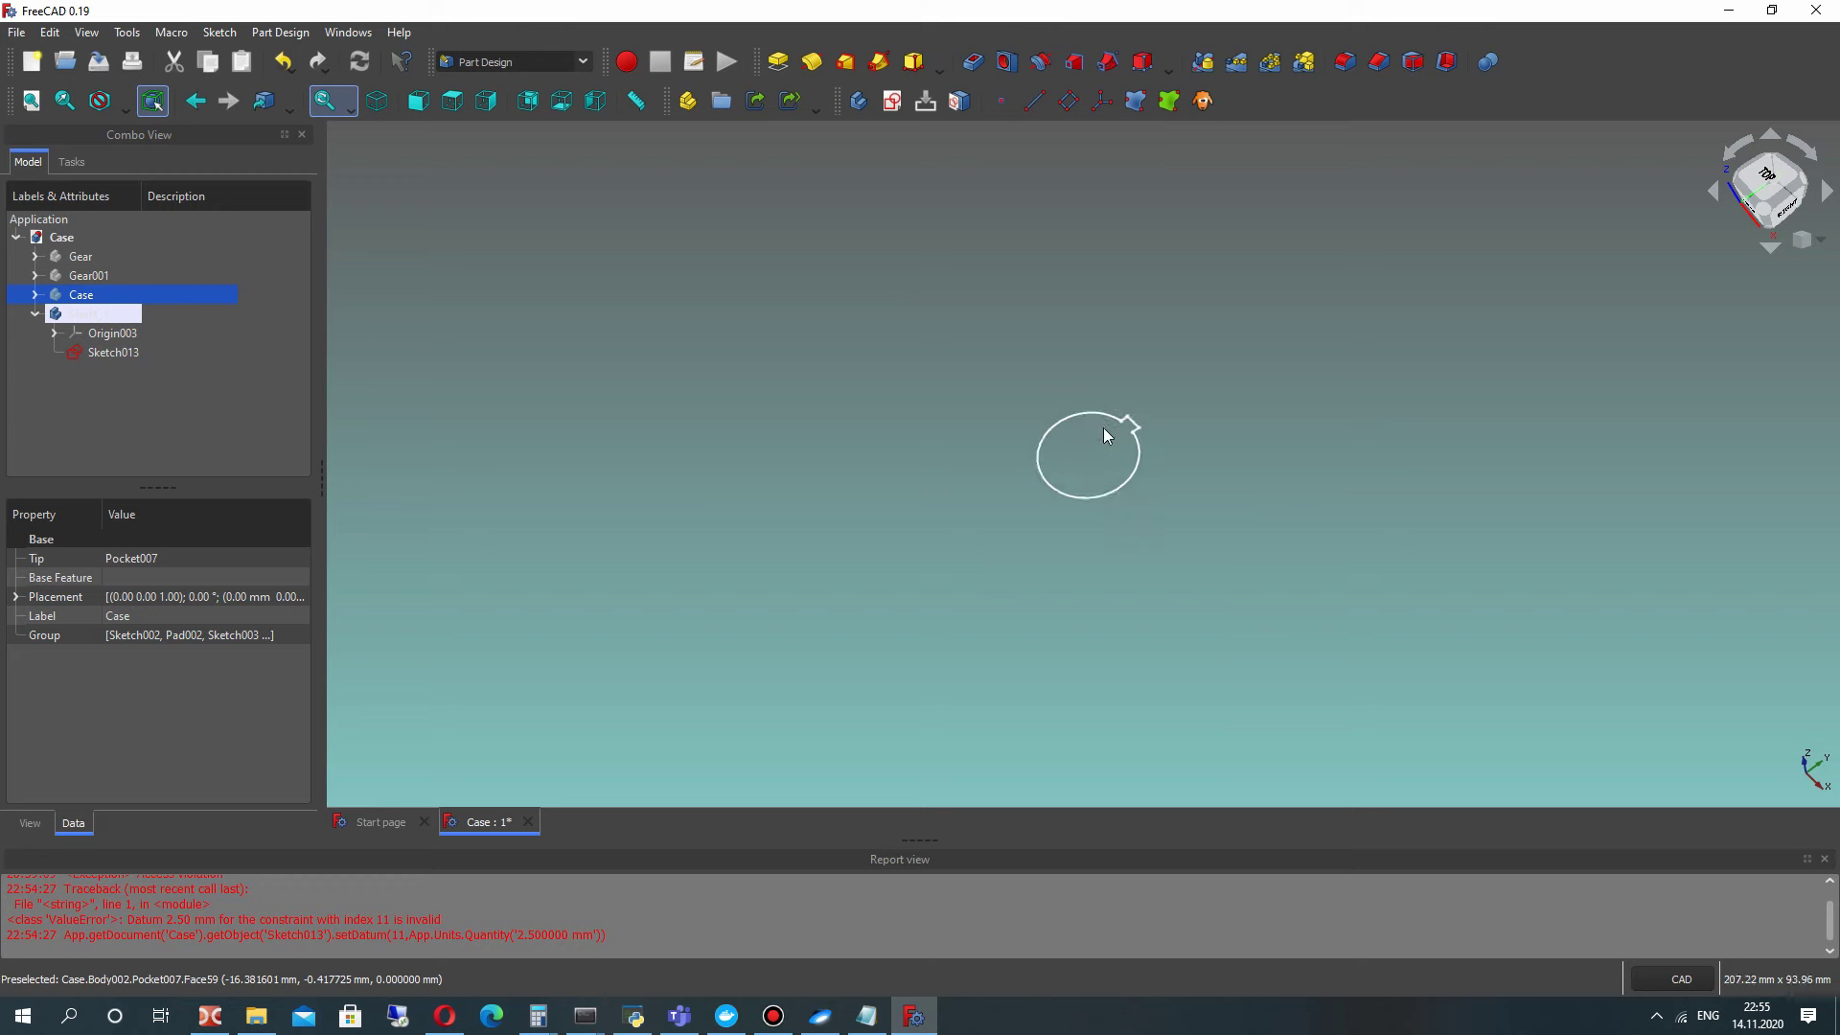
{"action": "key", "text": "space"}
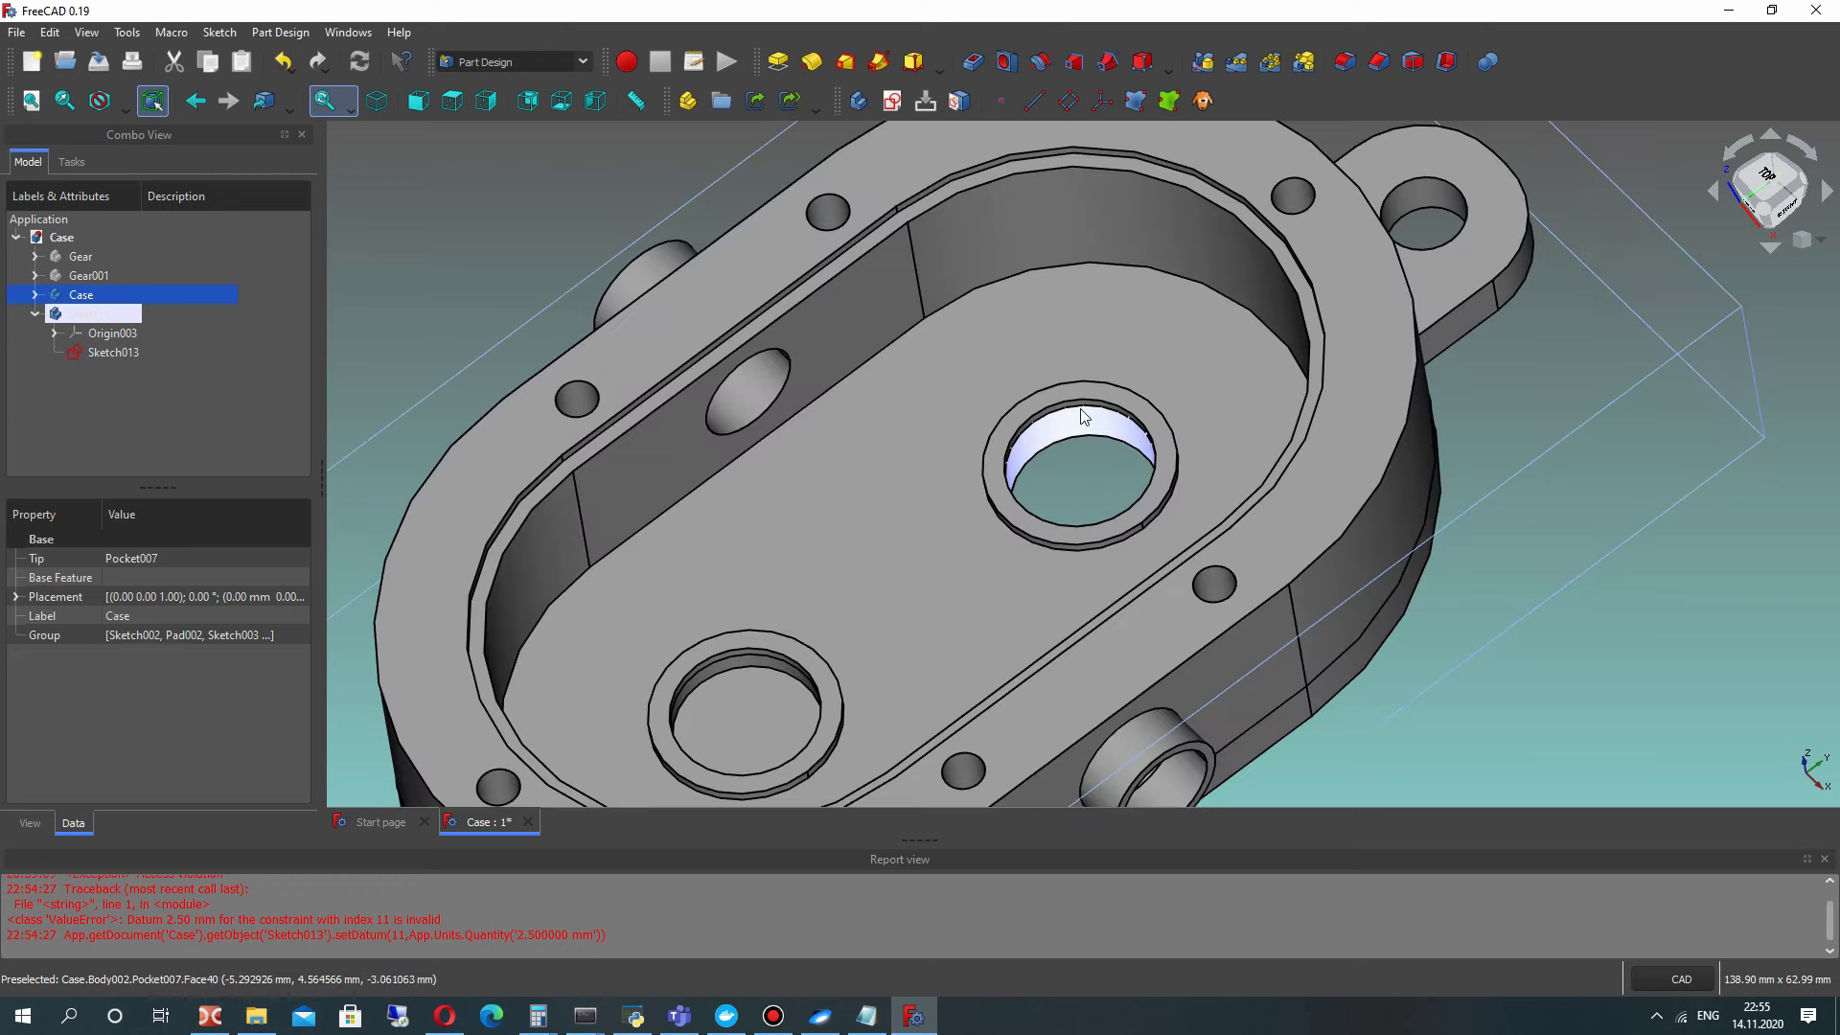
{"action": "key", "text": "space"}
Step: Show the Gear001 and Gear bodies around the shaft sketch
{"action": "left_click", "coordinate": [86, 275]}
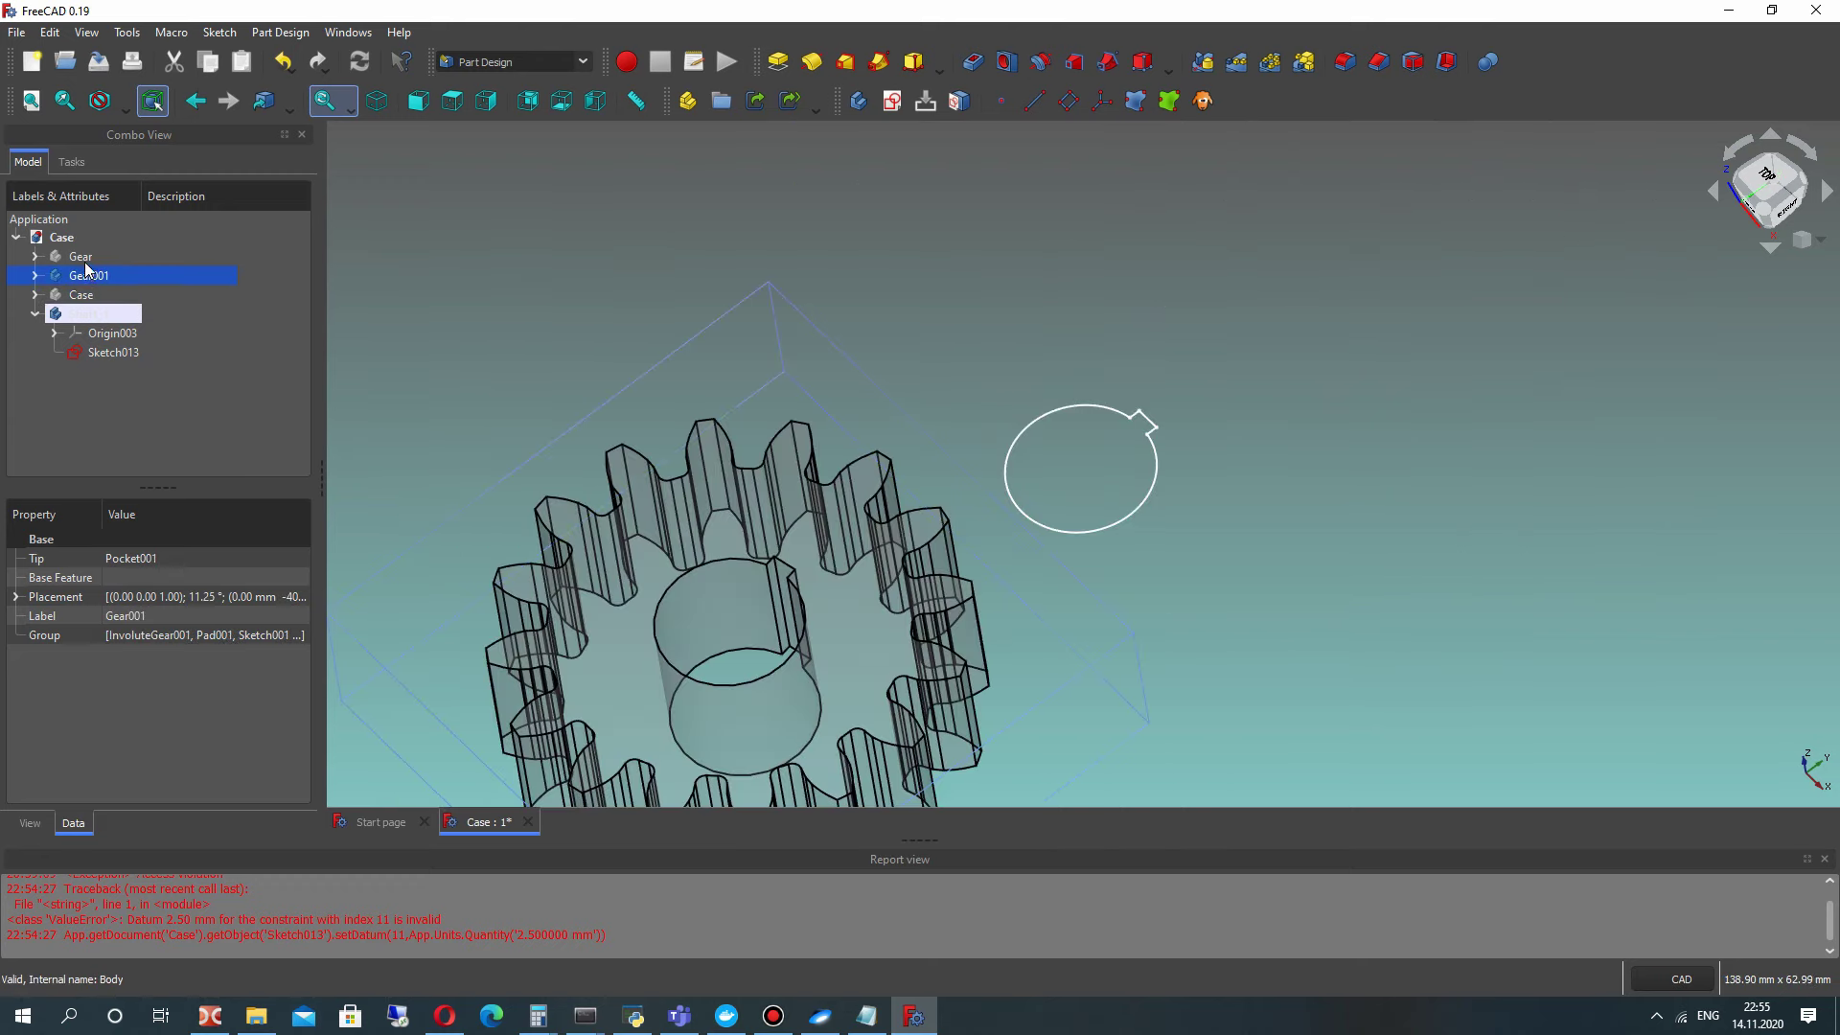
{"action": "left_click", "coordinate": [82, 257]}
{"action": "key", "text": "space"}
{"action": "middle_click_drag", "start_coordinate": [1159, 409], "coordinate": [1087, 478]}
{"action": "scroll", "coordinate": [1132, 440], "scroll_direction": "up", "scroll_amount": 2}
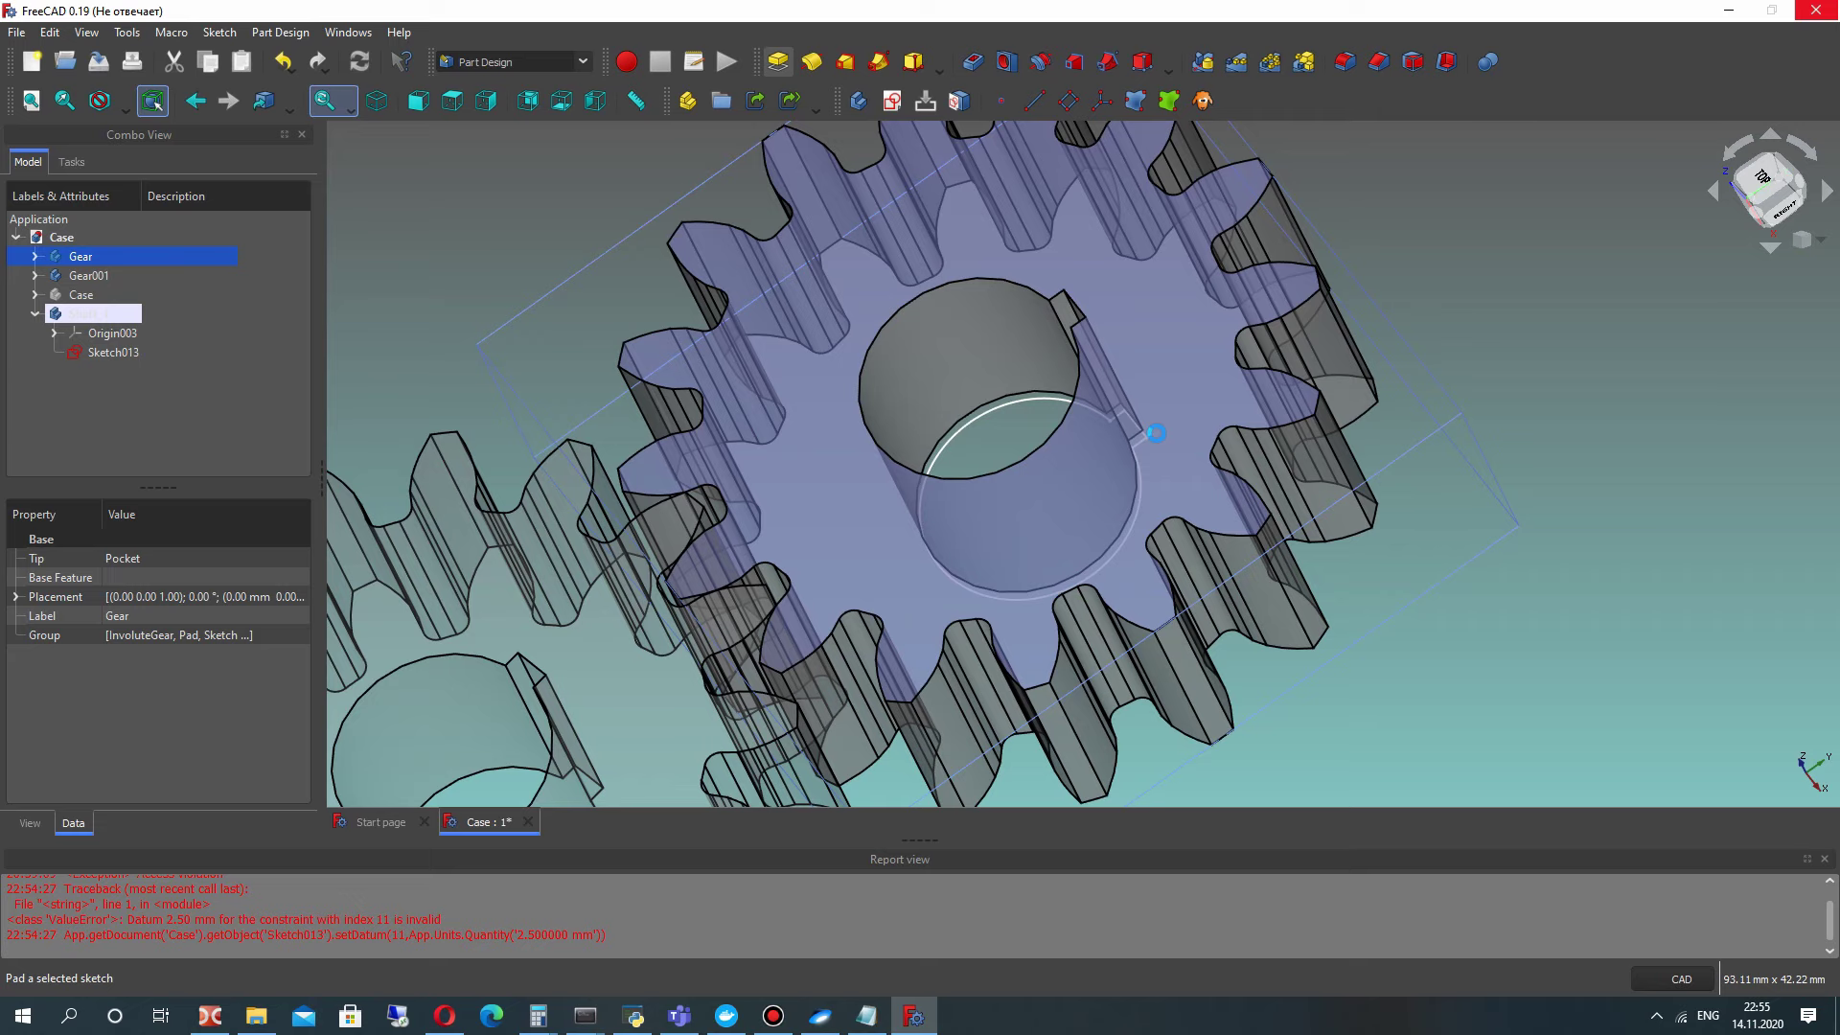
{"action": "scroll", "coordinate": [1037, 407], "scroll_direction": "down", "scroll_amount": 4}
{"action": "scroll", "coordinate": [1037, 408], "scroll_direction": "up", "scroll_amount": 3}
{"action": "left_click", "coordinate": [175, 210]}
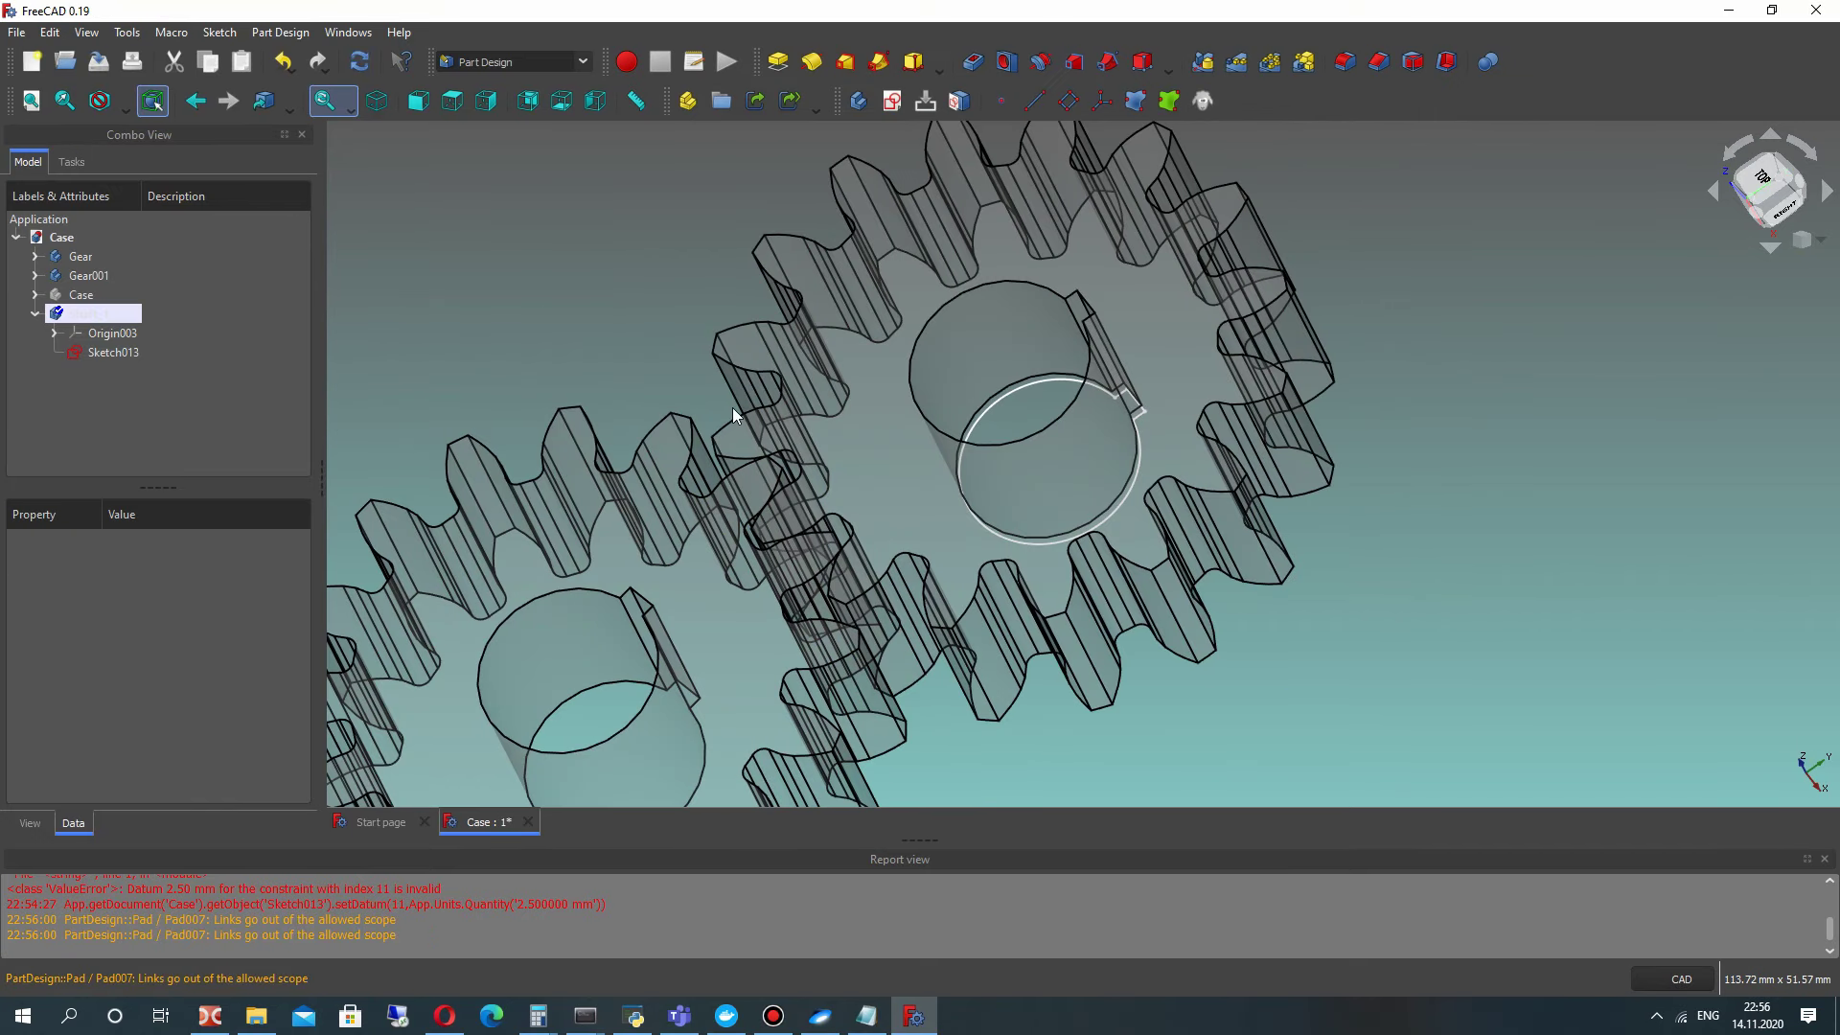
Step: Pad the keyed shaft profile, Sketch013, to a length of 15 mm
{"action": "left_click", "coordinate": [1040, 381]}
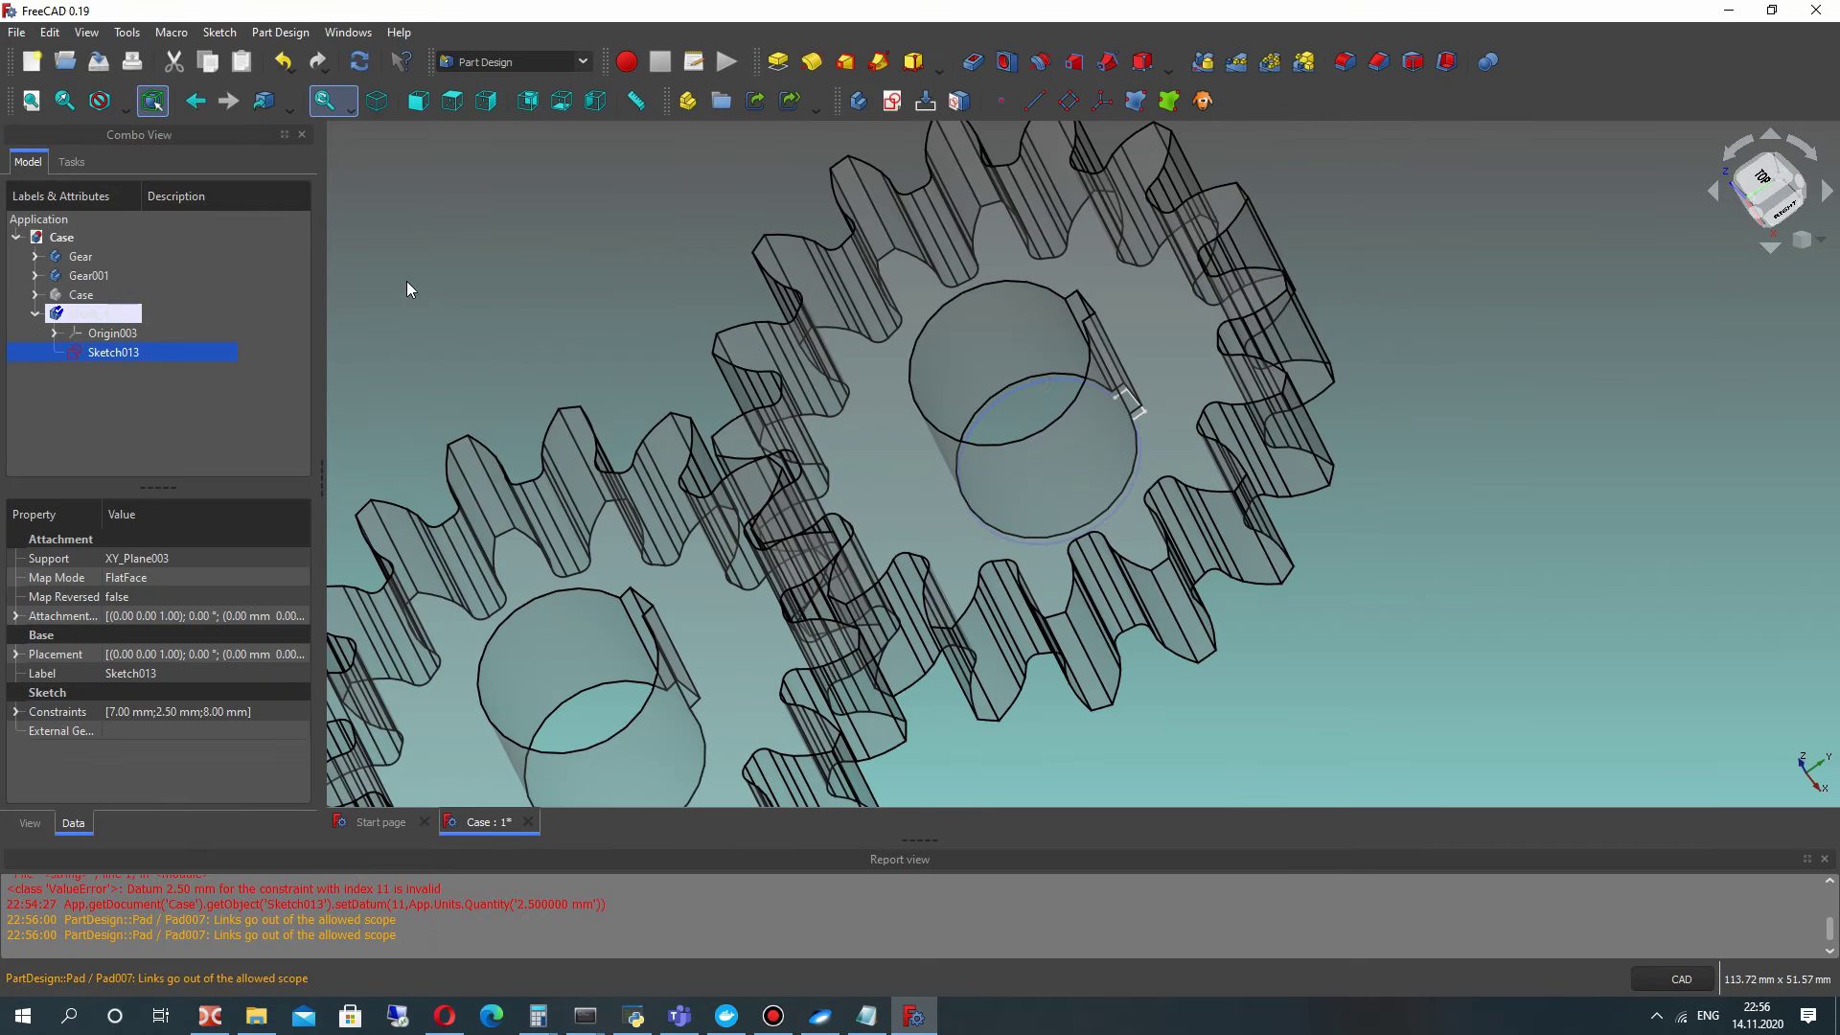
{"action": "right_click", "coordinate": [86, 313]}
{"action": "left_click", "coordinate": [74, 324]}
{"action": "left_click", "coordinate": [96, 351]}
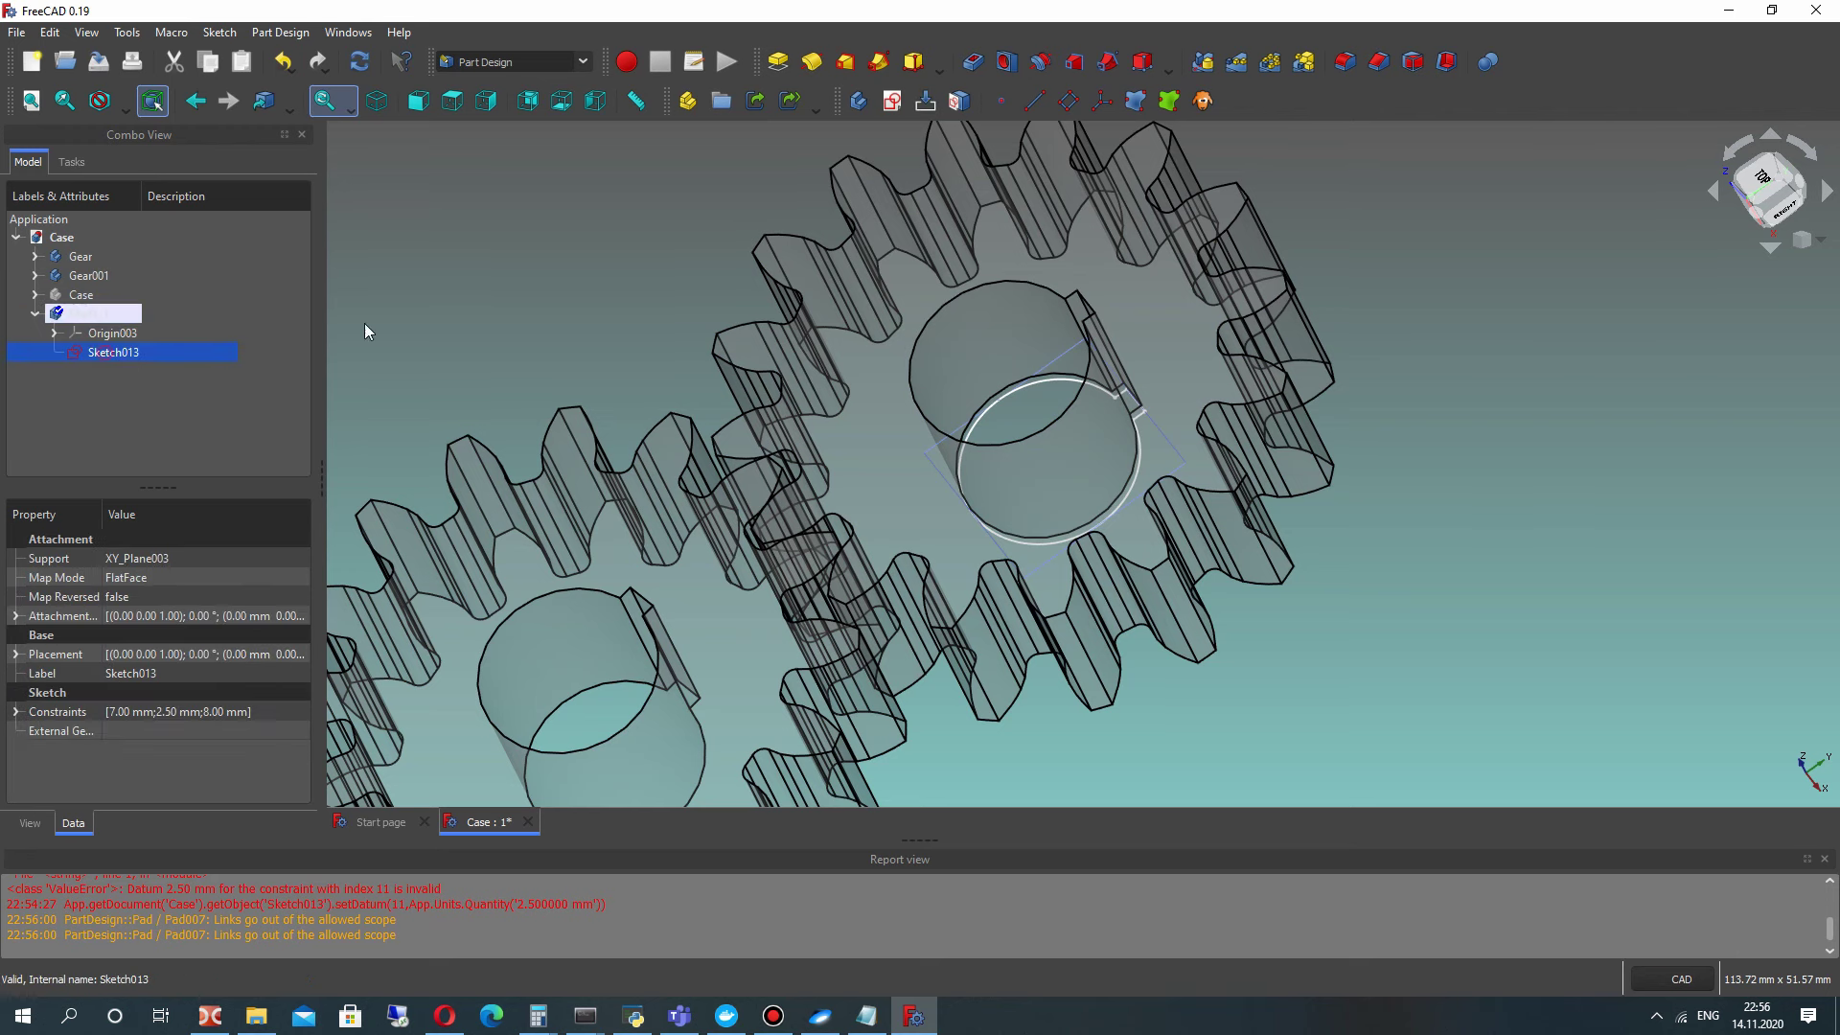
{"action": "left_click", "coordinate": [777, 62]}
{"action": "middle_click_drag", "start_coordinate": [922, 344], "coordinate": [906, 350]}
{"action": "left_click", "coordinate": [169, 325]}
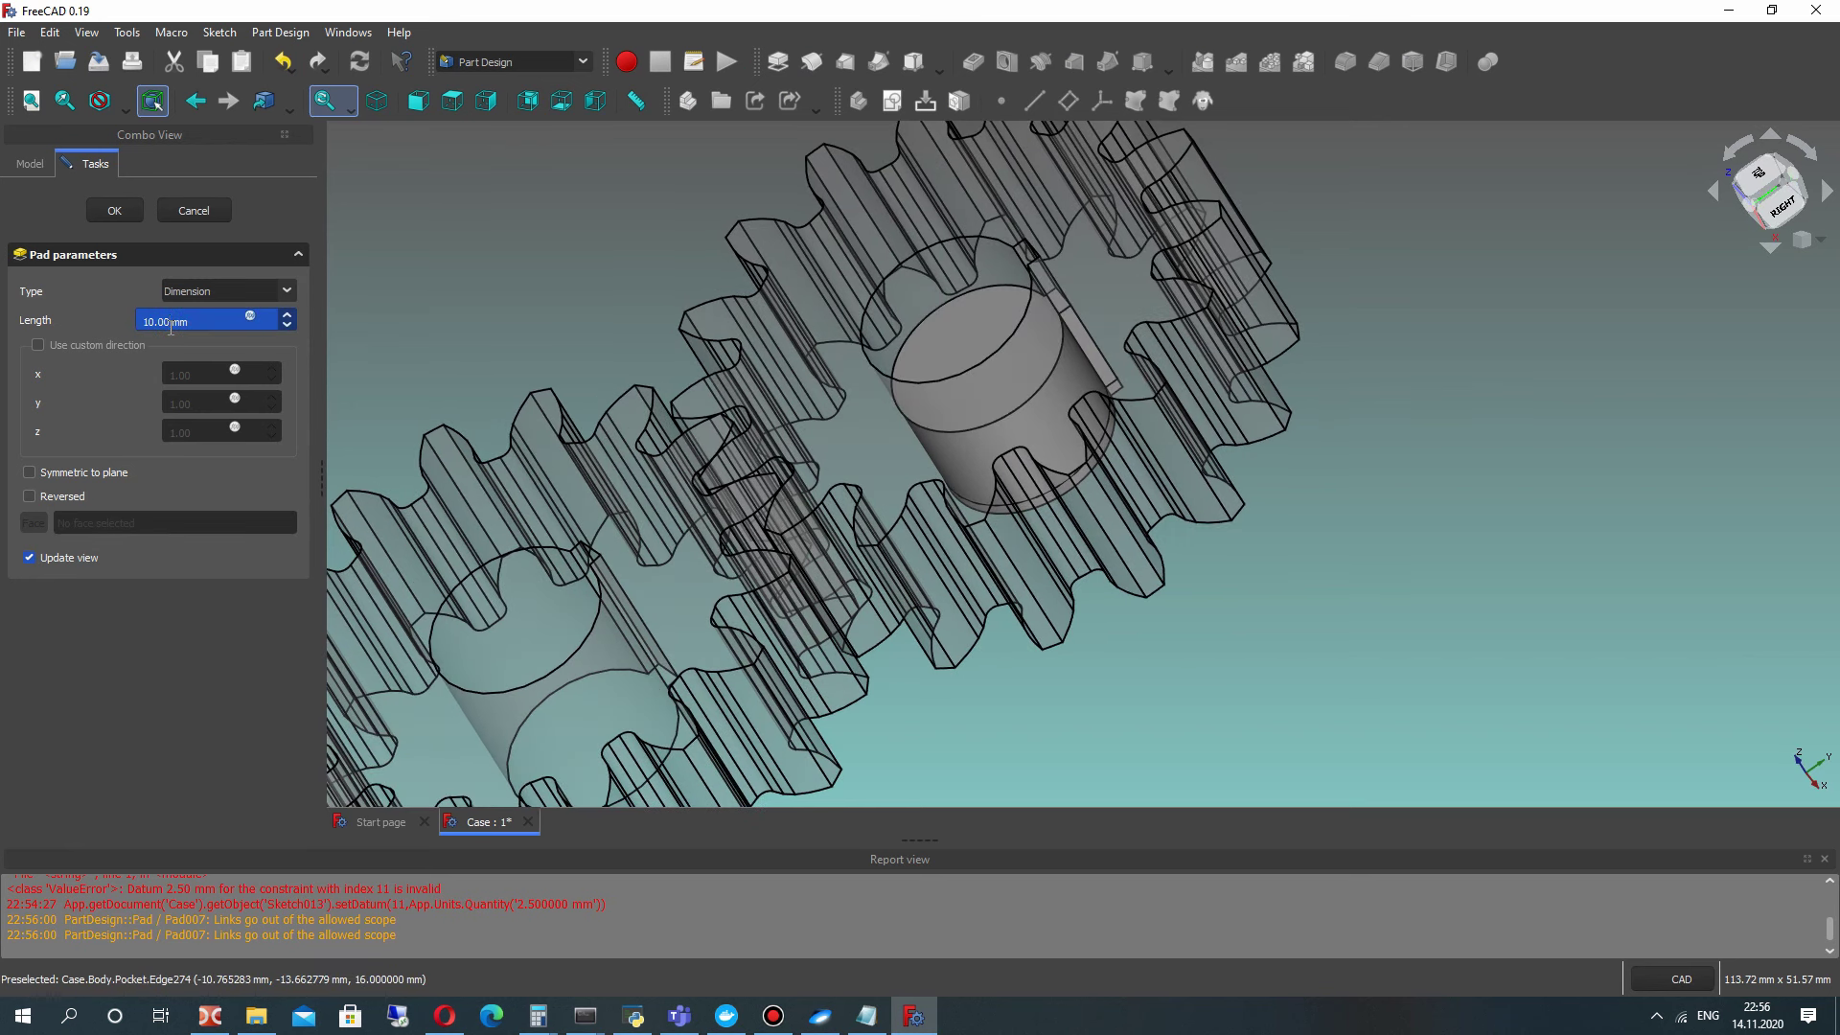
{"action": "type", "text": "15"}
{"action": "key", "text": "Return"}
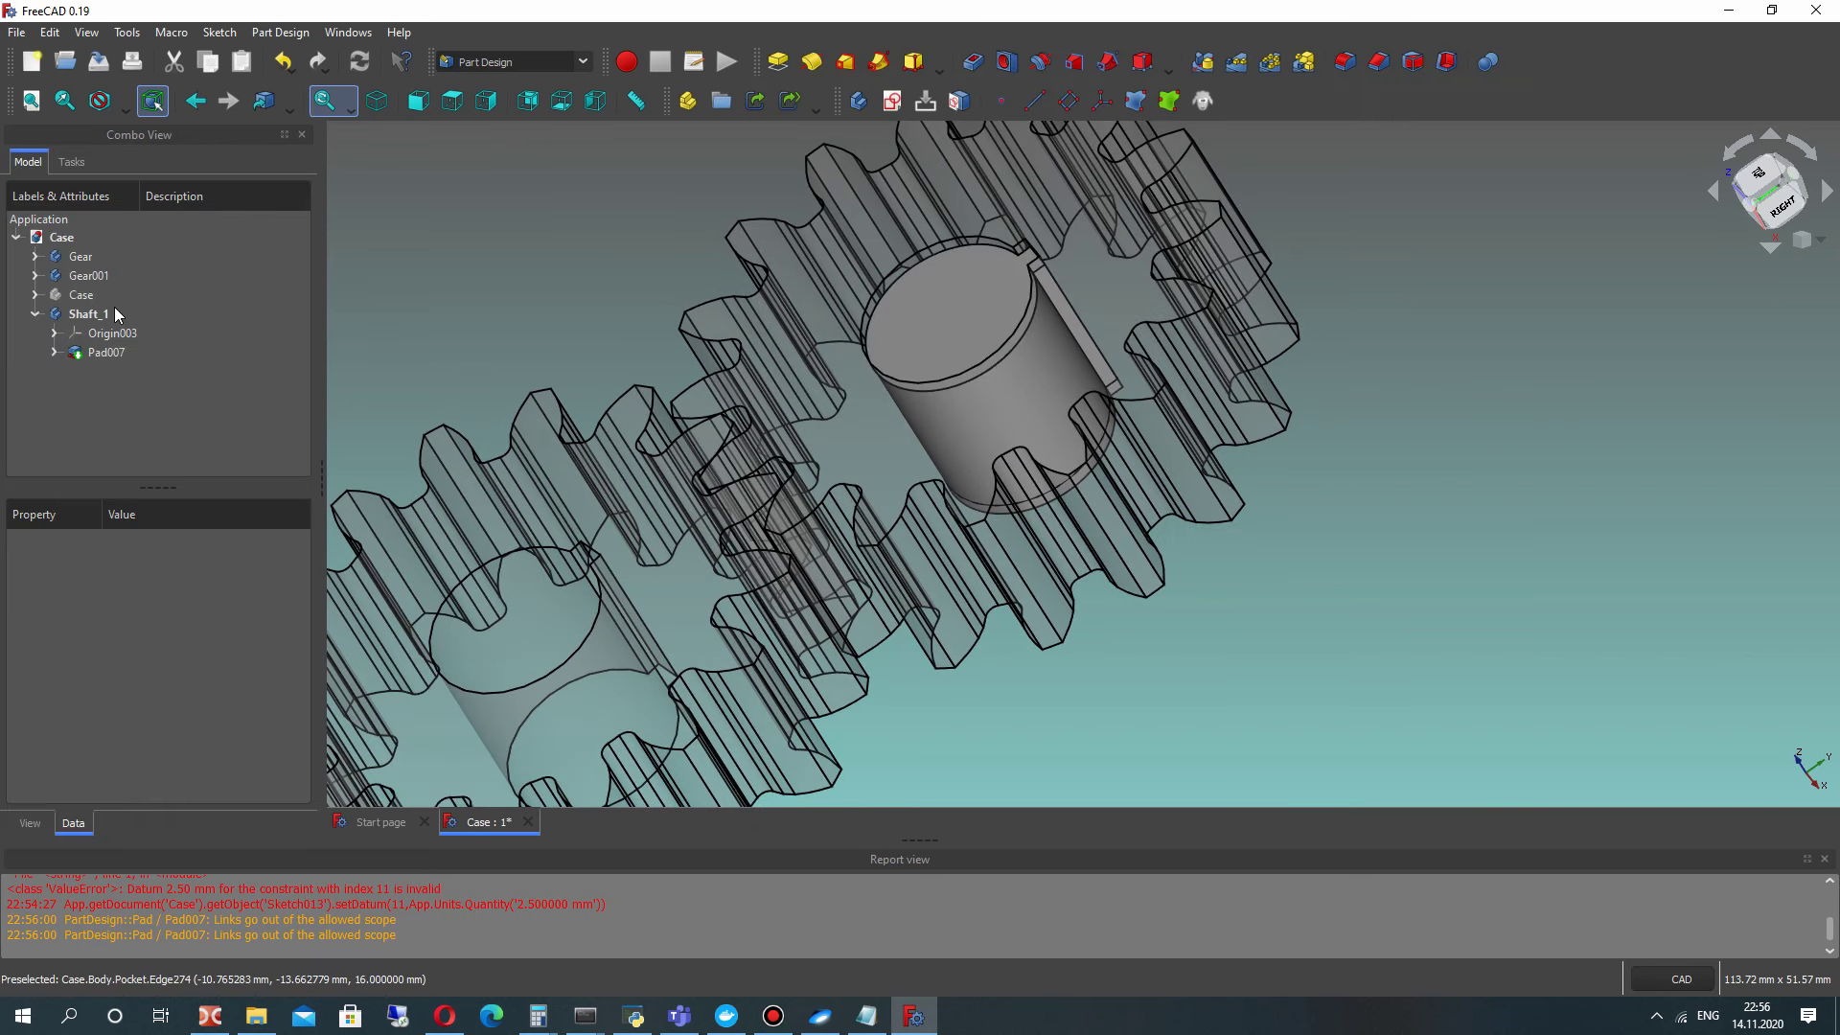
Step: Create a new sketch on the upper end face of the keyed shaft pad
{"action": "left_click", "coordinate": [115, 313]}
{"action": "scroll", "coordinate": [930, 349], "scroll_direction": "up", "scroll_amount": 3}
{"action": "scroll", "coordinate": [953, 287], "scroll_direction": "down", "scroll_amount": 3}
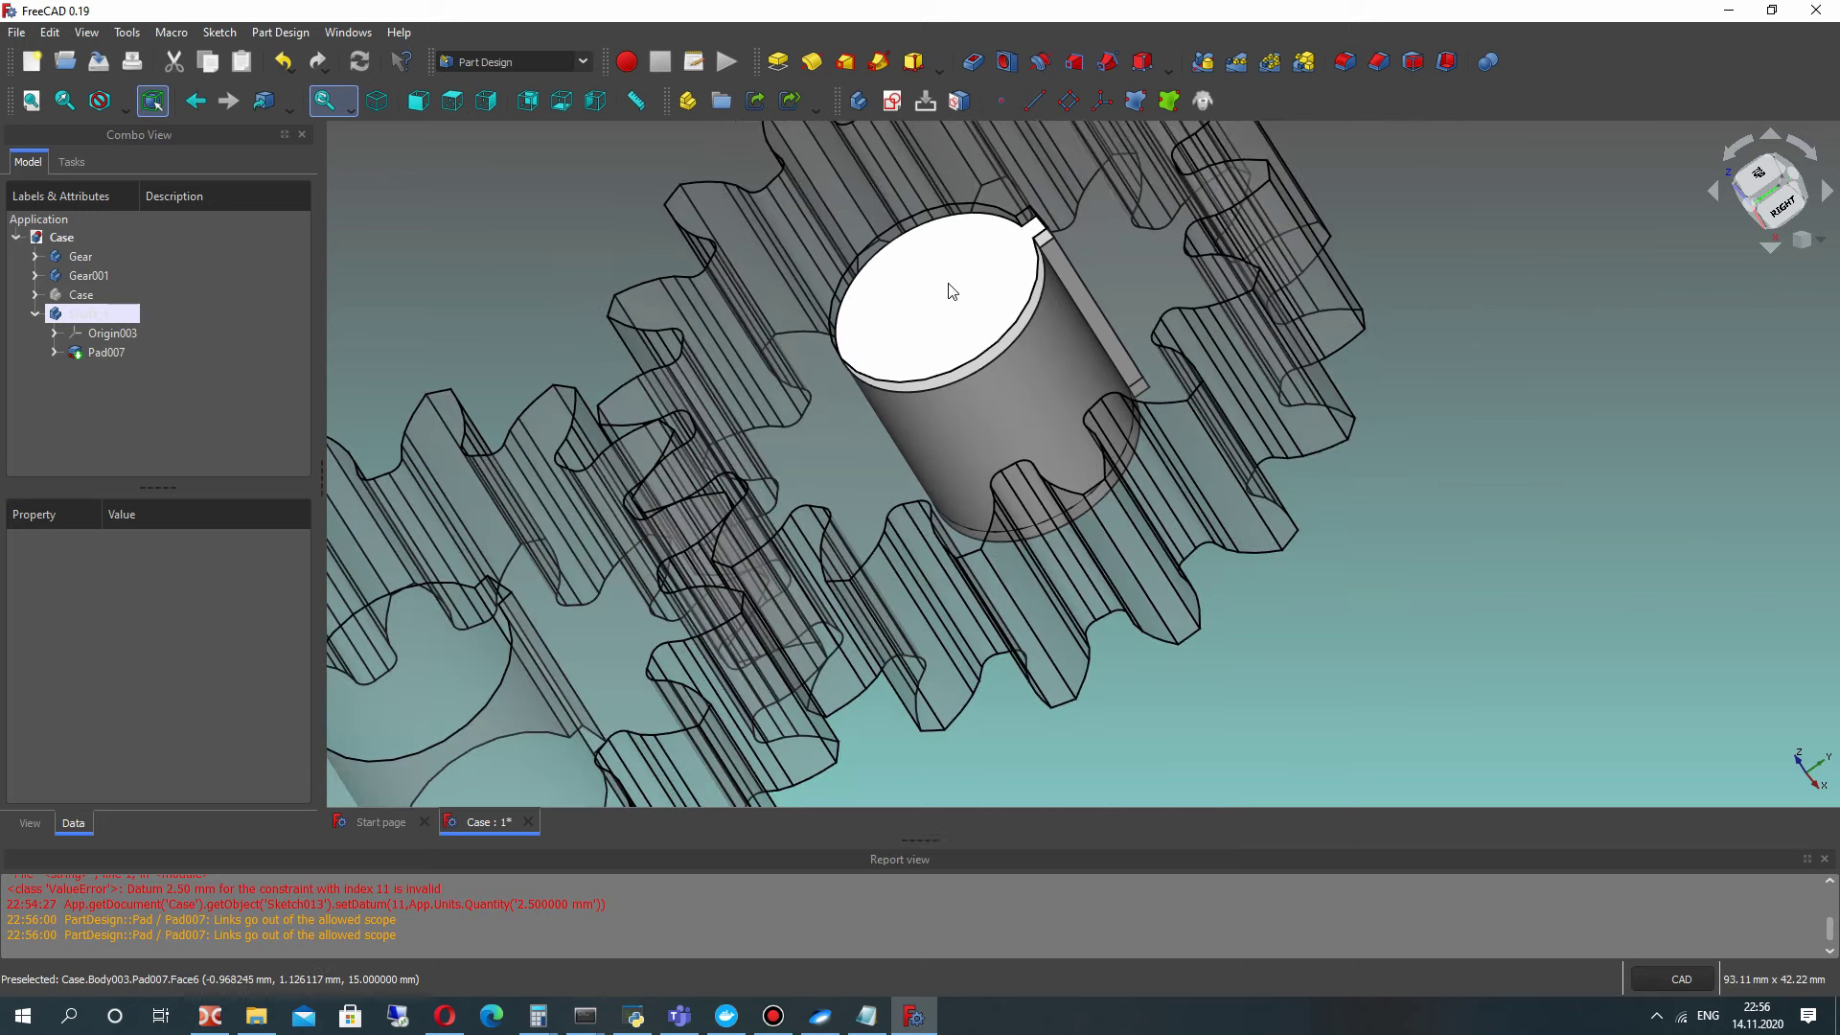
{"action": "scroll", "coordinate": [846, 333], "scroll_direction": "up", "scroll_amount": 2}
{"action": "left_click", "coordinate": [928, 269]}
{"action": "right_click", "coordinate": [928, 275]}
{"action": "left_click", "coordinate": [918, 240]}
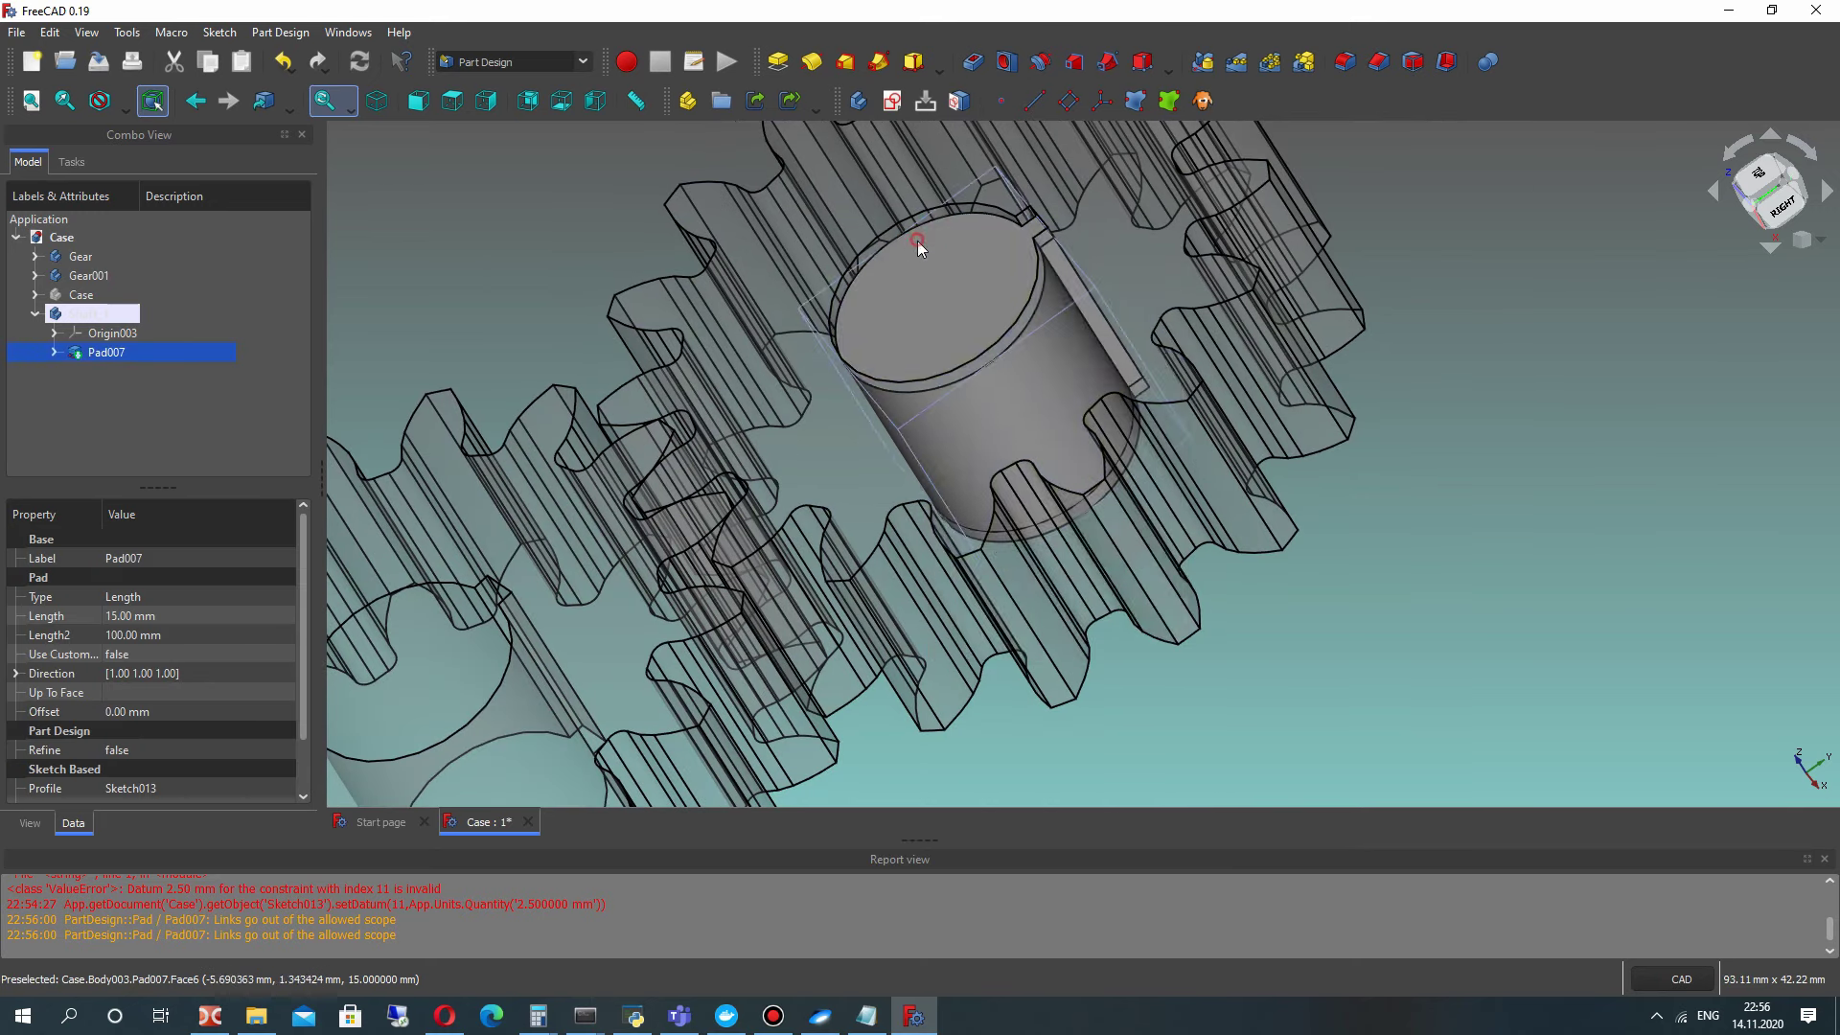
{"action": "left_click", "coordinate": [1449, 429]}
{"action": "left_click", "coordinate": [1006, 281]}
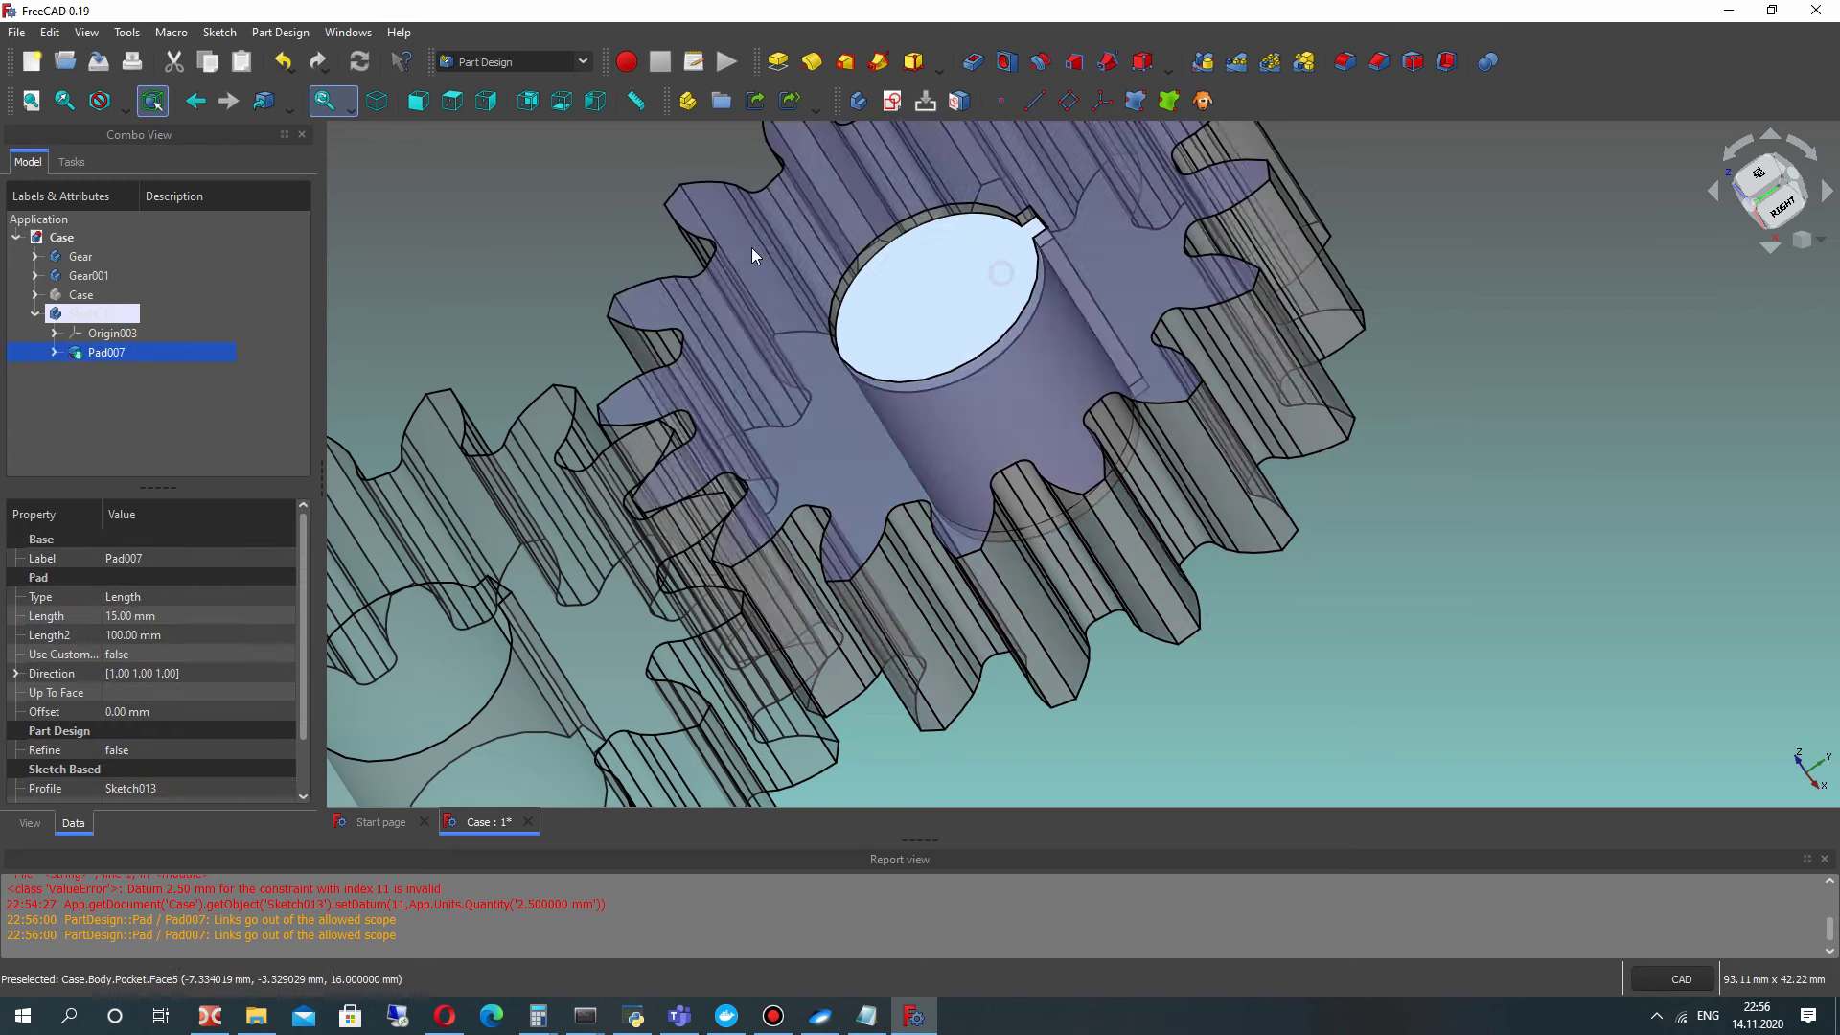
{"action": "left_click", "coordinate": [894, 101]}
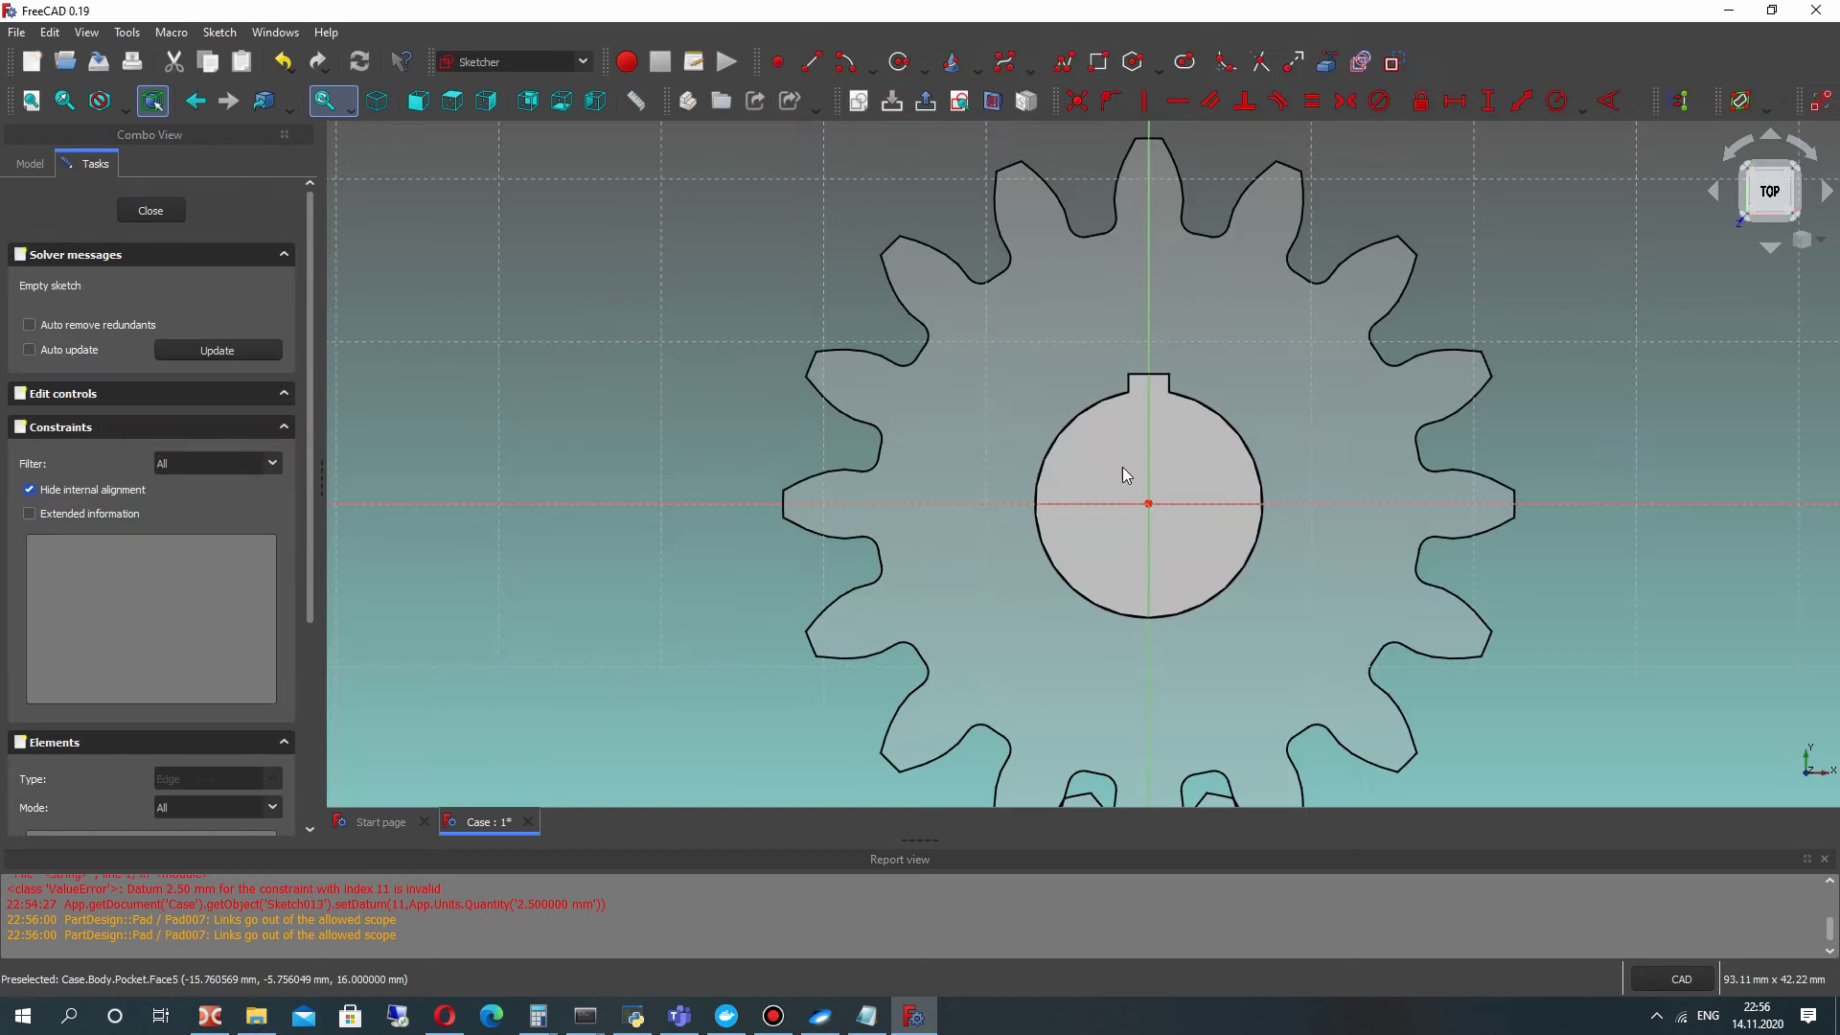
Step: Draw a circle centred on the origin, constrain its radius to 7 mm, and close the sketch
{"action": "left_click", "coordinate": [916, 65]}
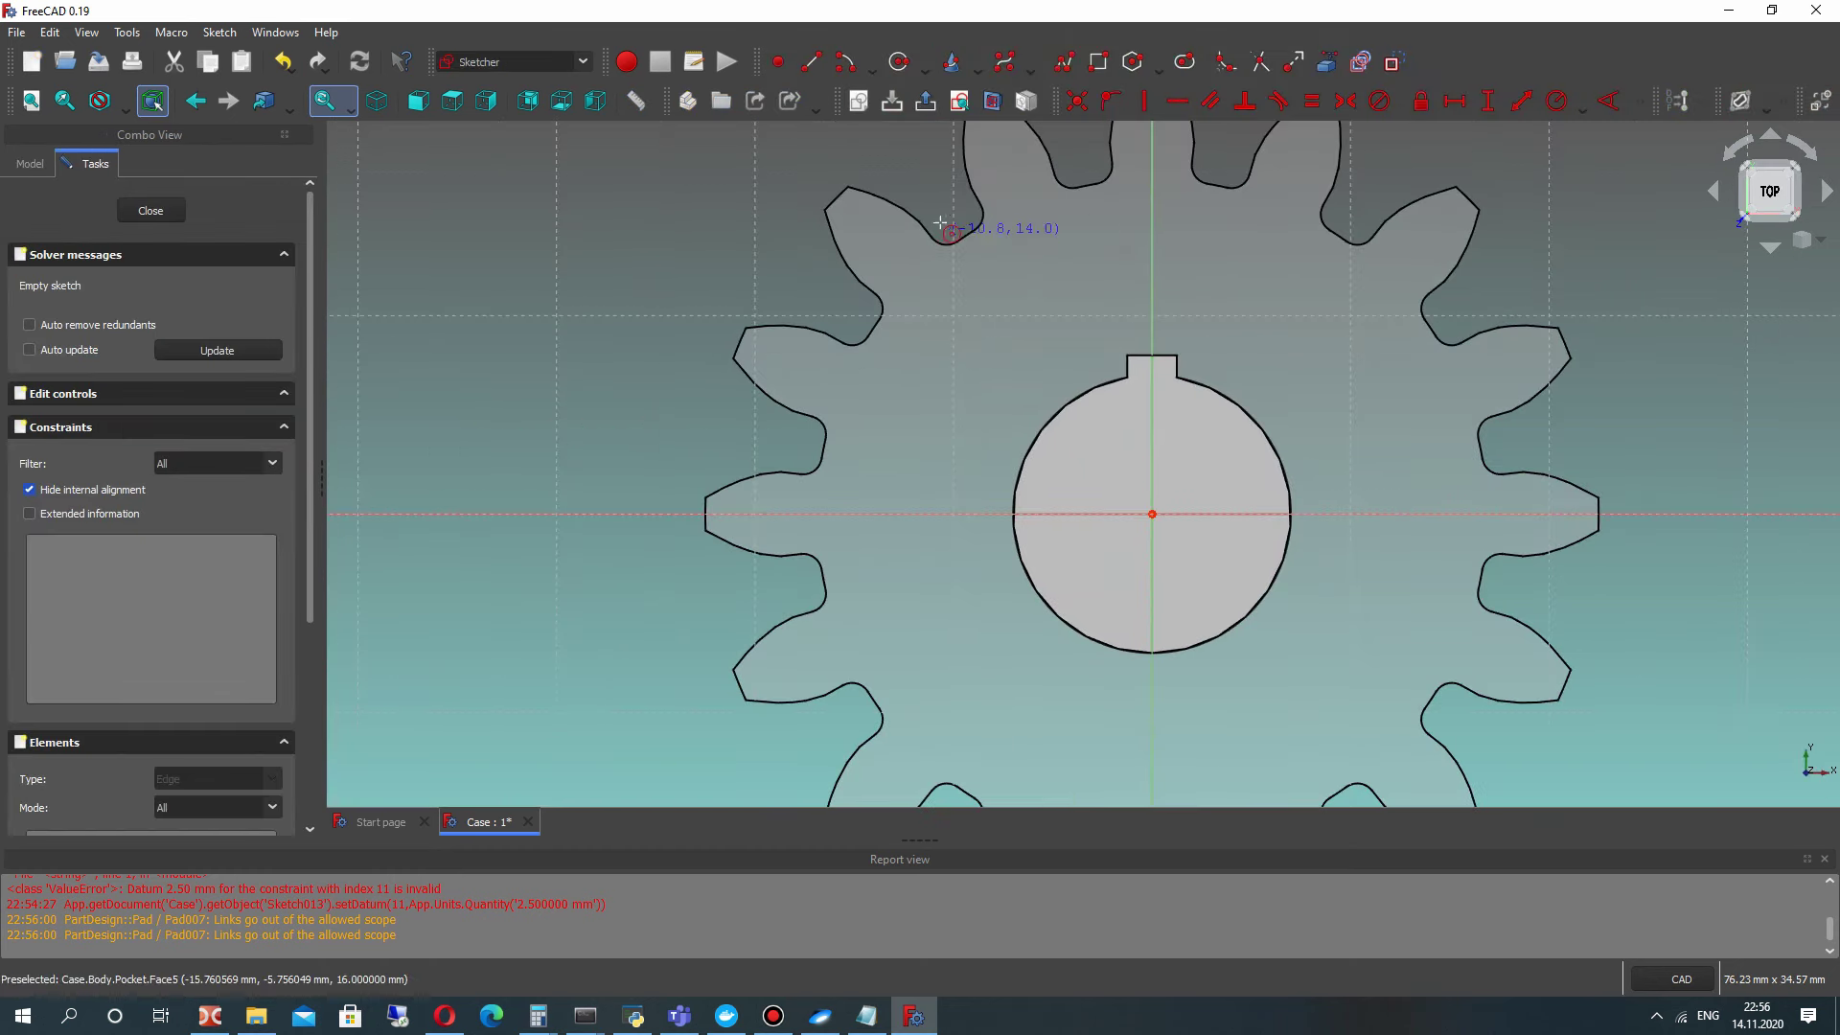
{"action": "left_click", "coordinate": [1152, 514]}
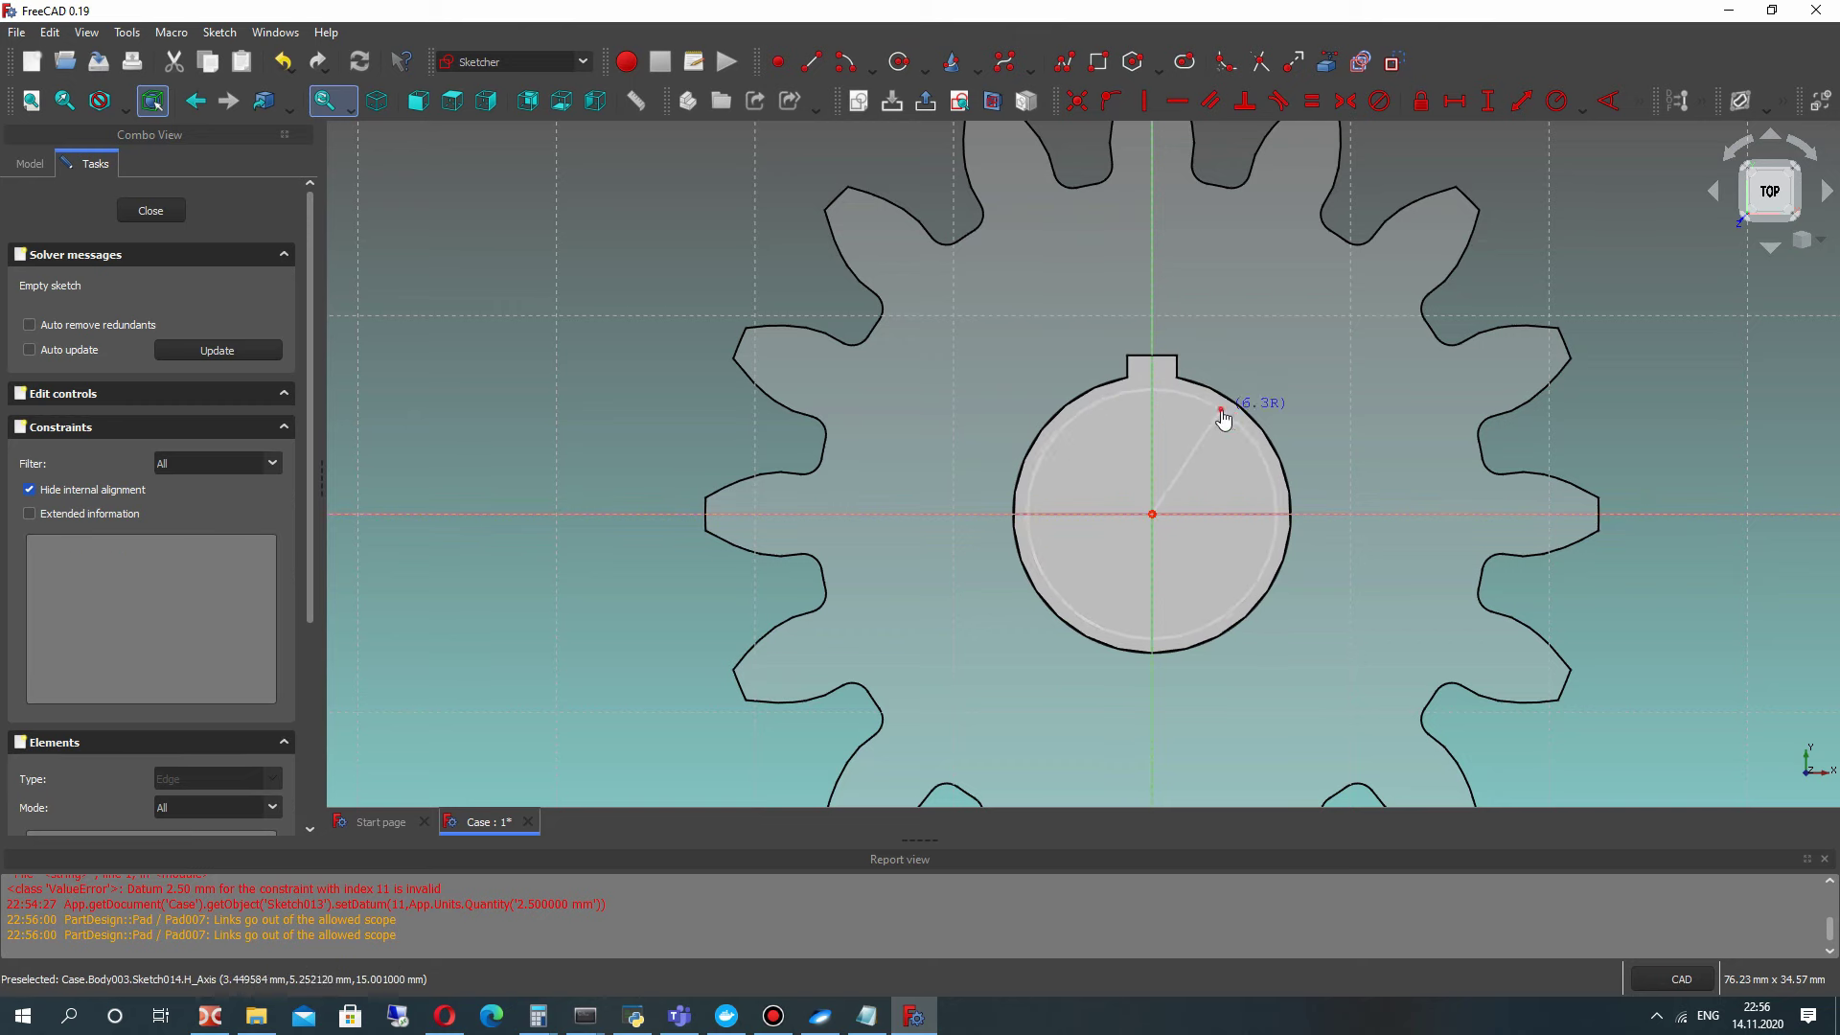
{"action": "left_click", "coordinate": [1220, 411]}
{"action": "left_click", "coordinate": [1557, 100]}
{"action": "left_click", "coordinate": [1063, 426]}
{"action": "type", "text": "7"}
{"action": "key", "text": "Return"}
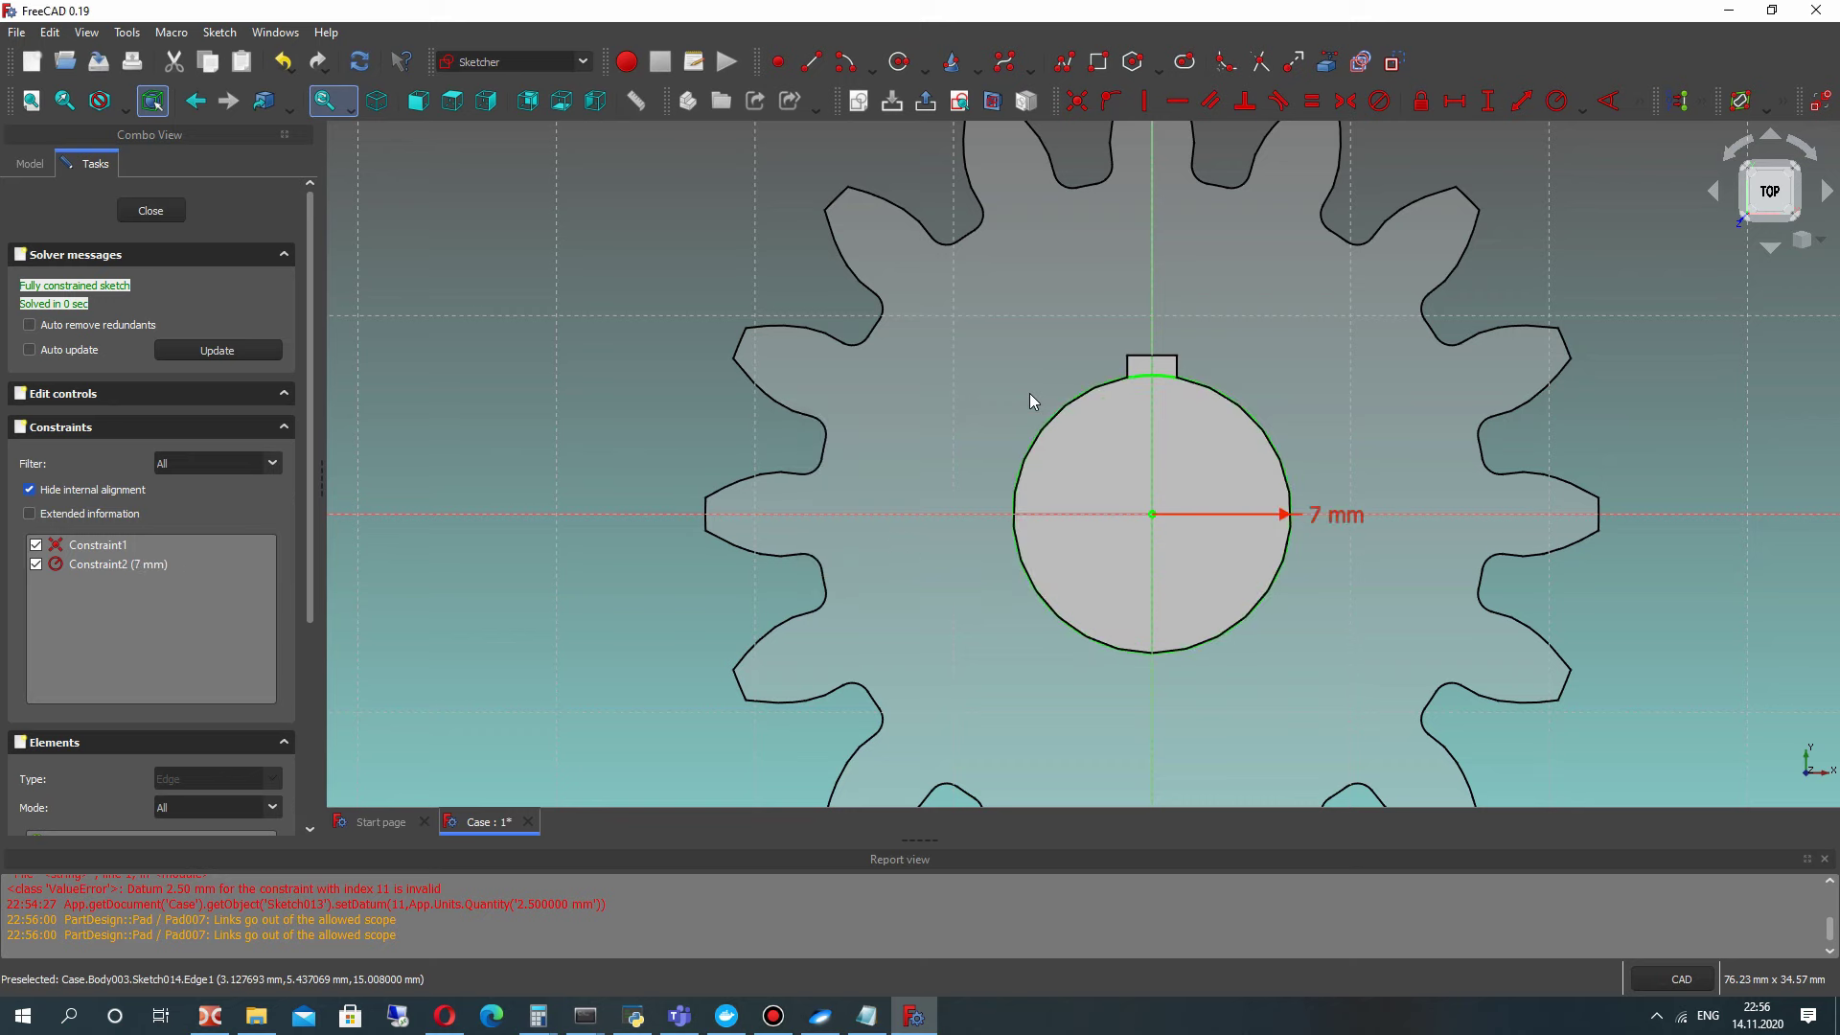
{"action": "left_click", "coordinate": [134, 206]}
Step: Pad the circle on the shaft's upper end face to a length of 4 mm
{"action": "scroll", "coordinate": [945, 271], "scroll_direction": "down", "scroll_amount": 3}
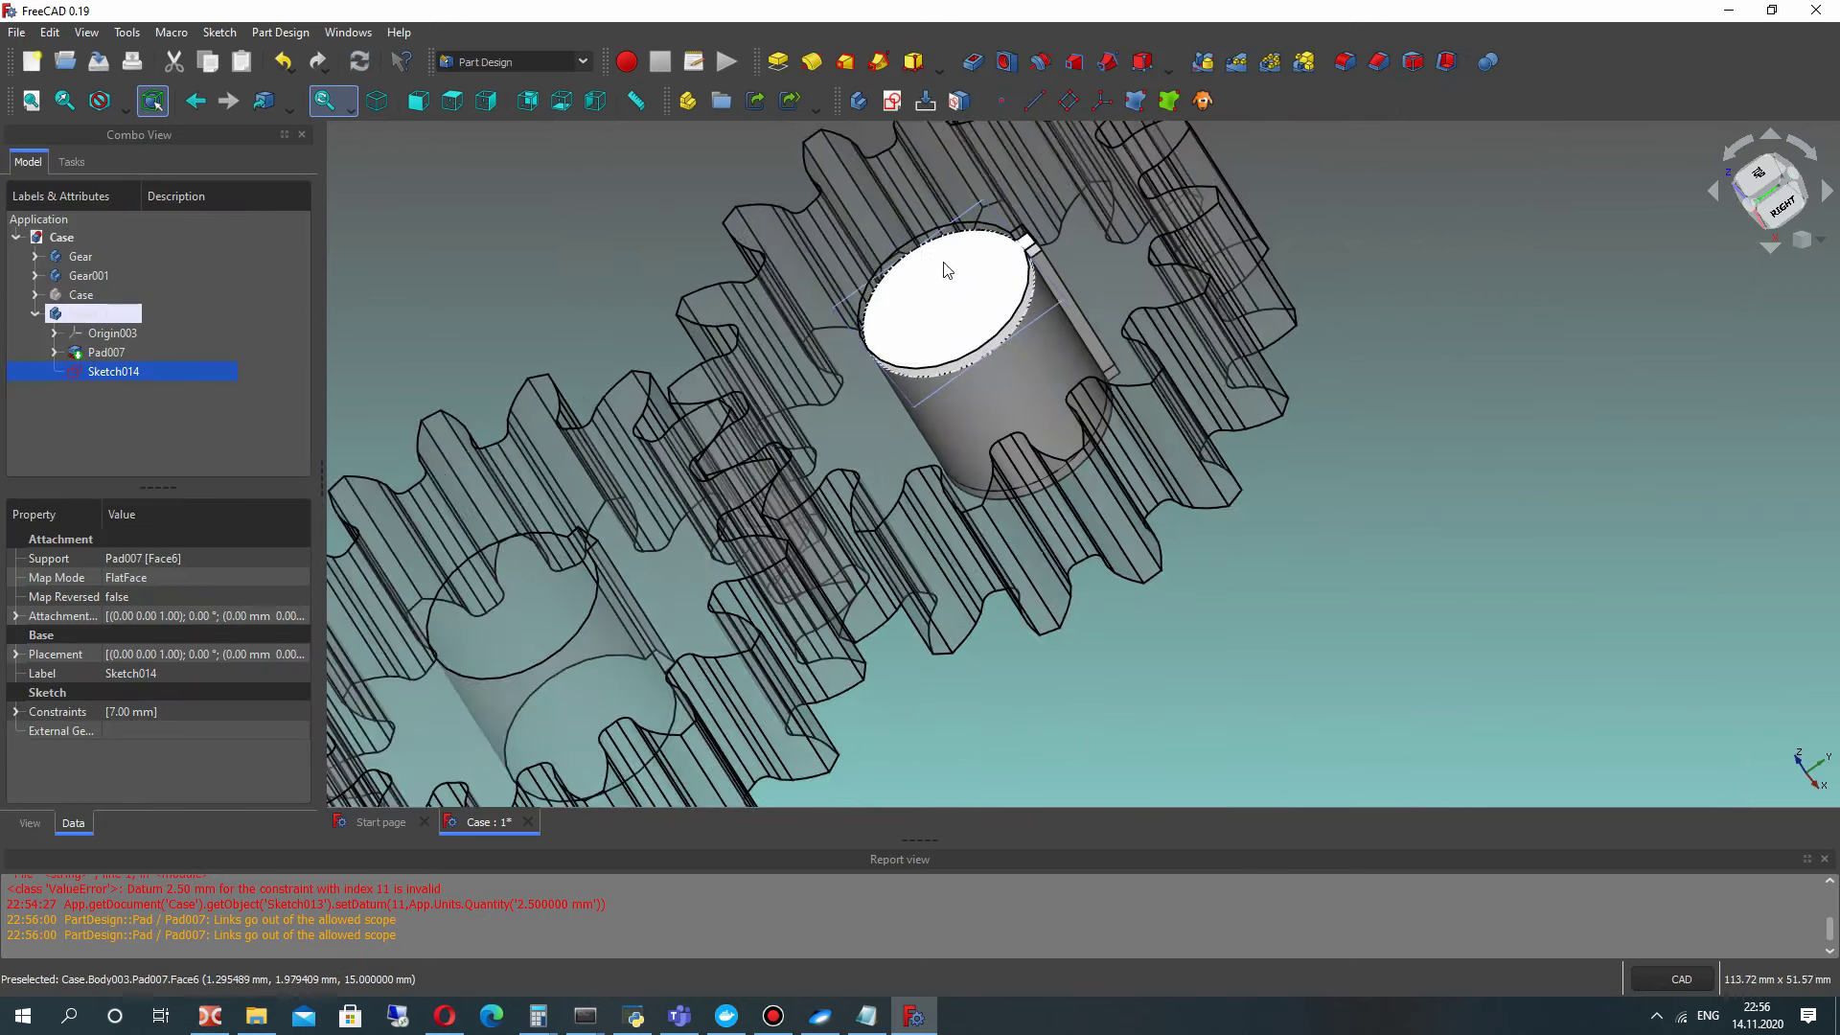
{"action": "scroll", "coordinate": [916, 237], "scroll_direction": "up", "scroll_amount": 5}
{"action": "middle_click_drag", "start_coordinate": [862, 332], "coordinate": [853, 273]}
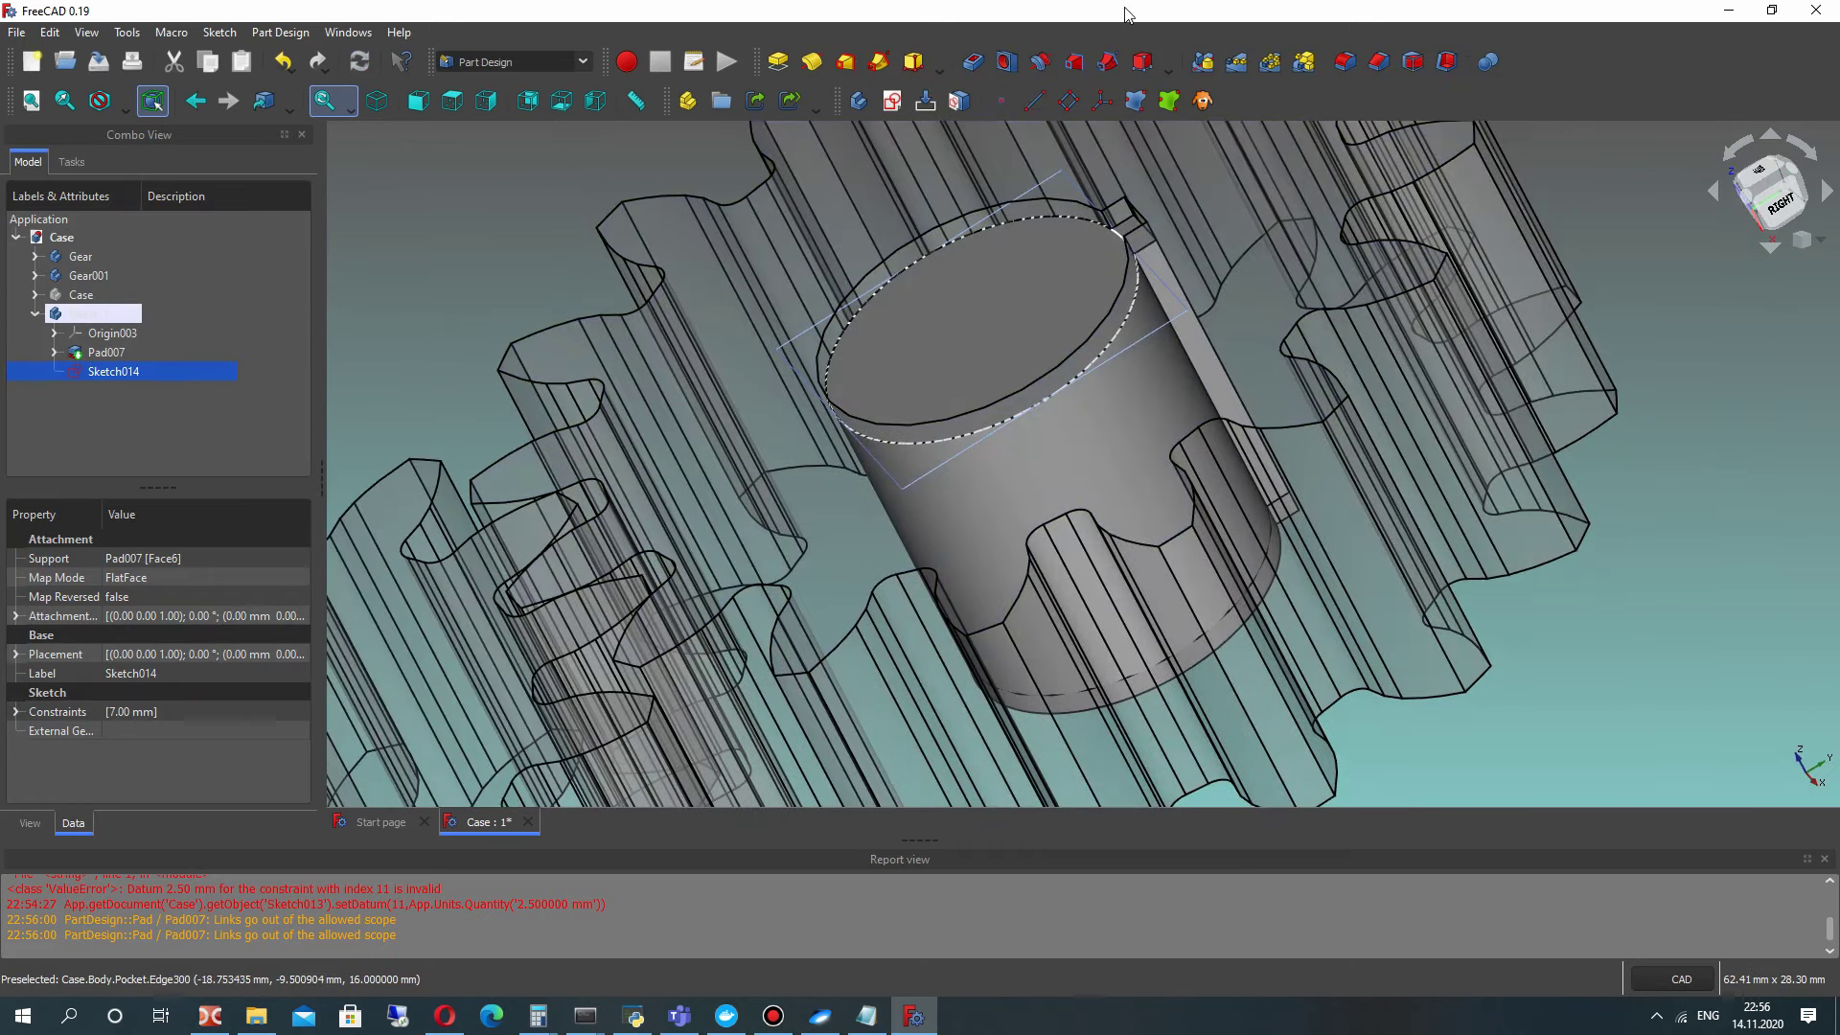
{"action": "left_click", "coordinate": [778, 61]}
{"action": "scroll", "coordinate": [863, 278], "scroll_direction": "down", "scroll_amount": 3}
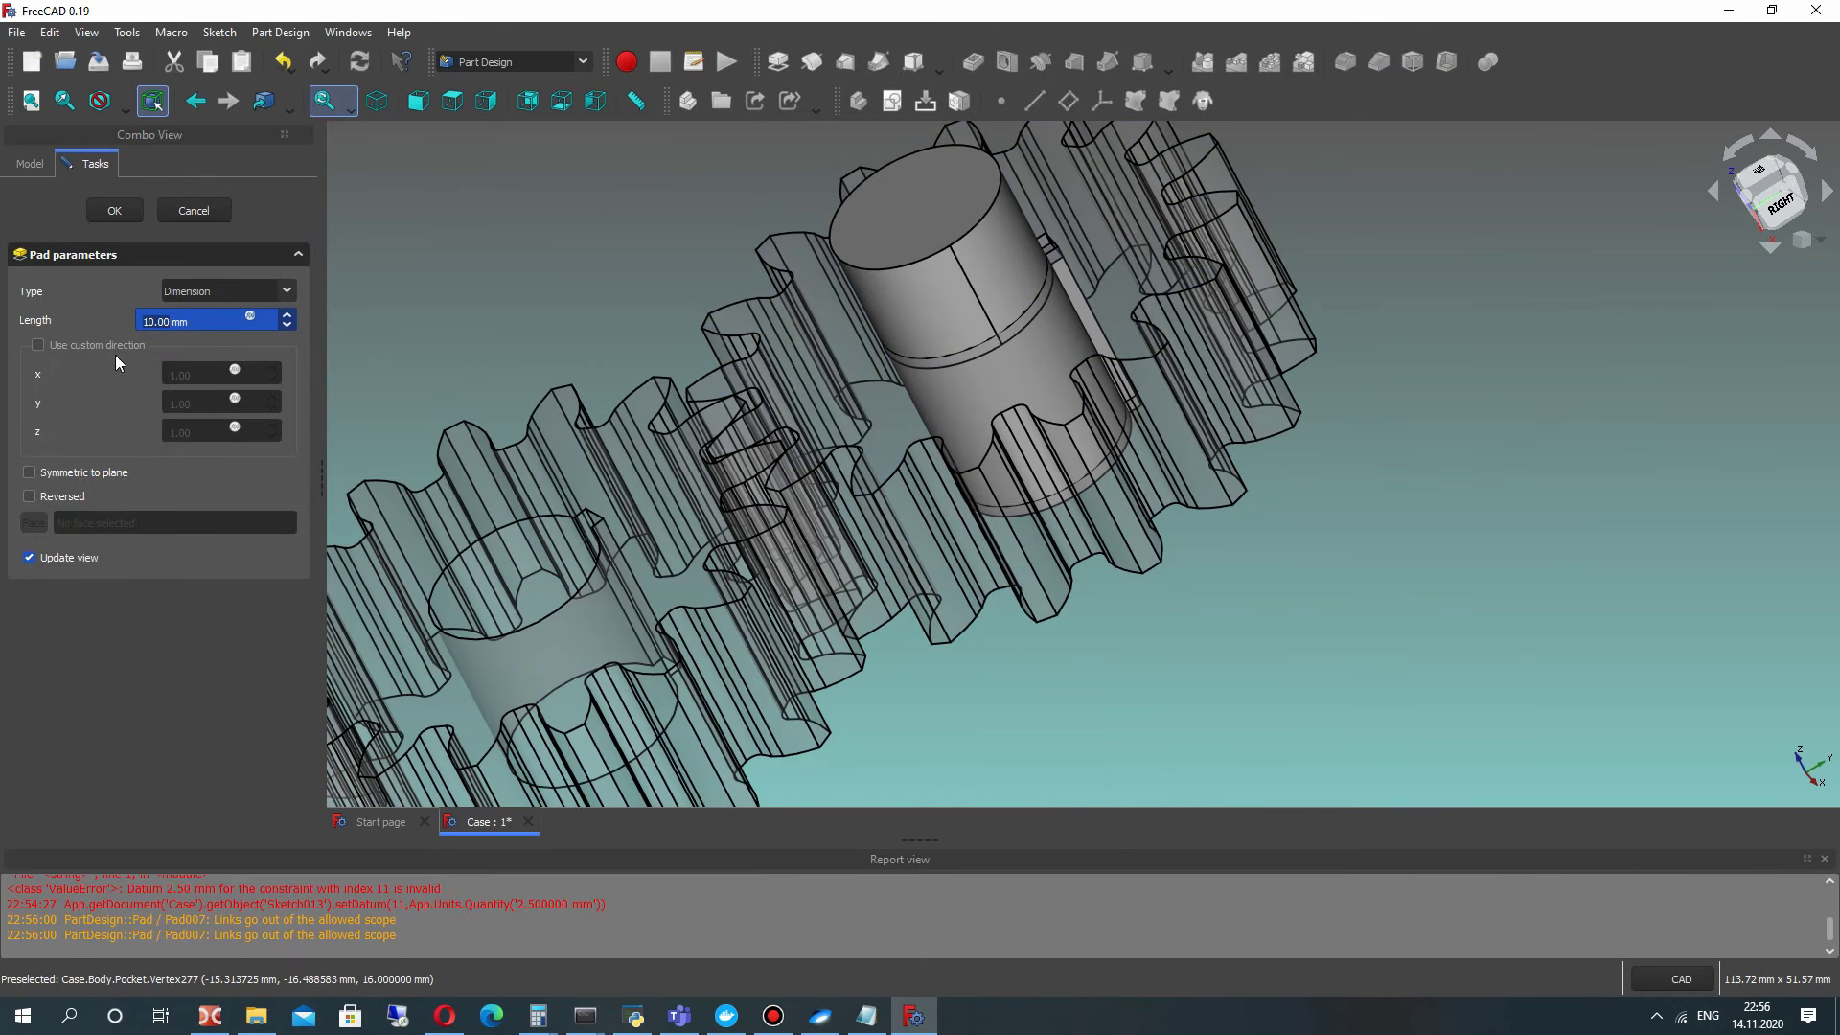
{"action": "type", "text": "3"}
{"action": "key", "text": "BackSpace"}
{"action": "key", "text": "Return"}
Step: Try a length of 2 mm for the circular pad, settle on 3 mm, and set its Refine property to true
{"action": "left_click", "coordinate": [98, 374]}
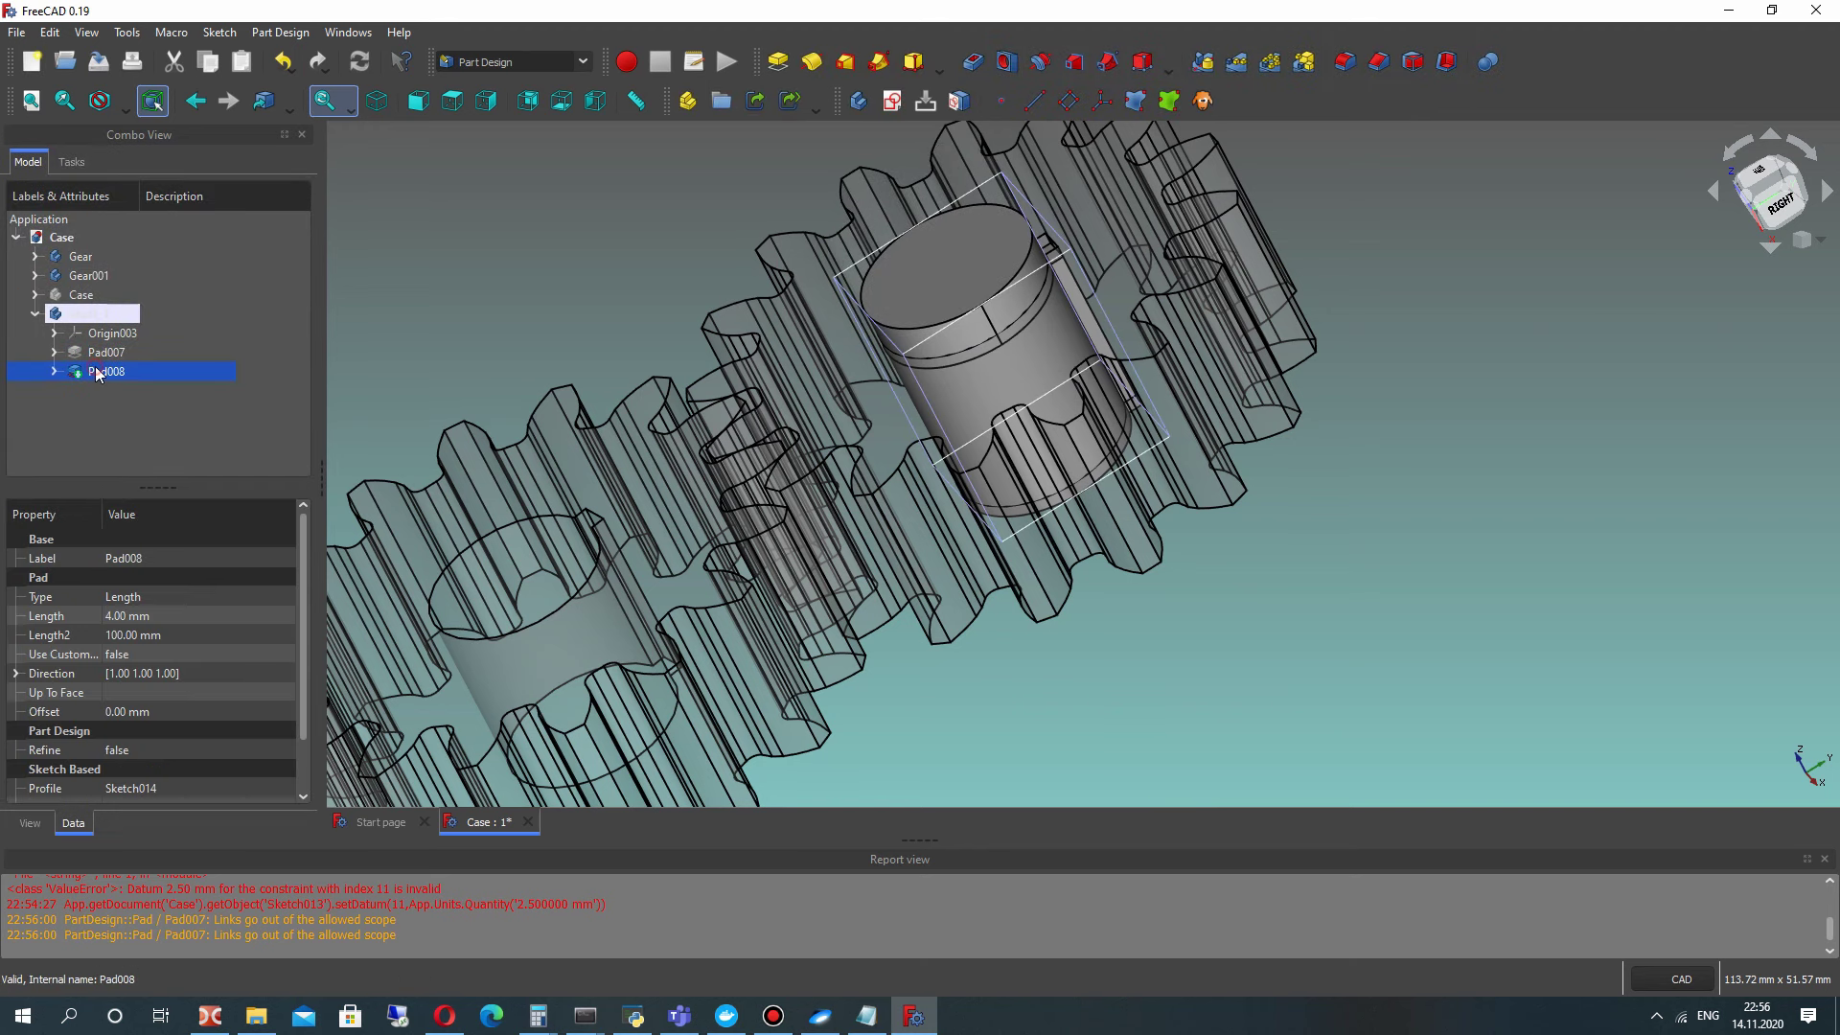
{"action": "left_click", "coordinate": [144, 616]}
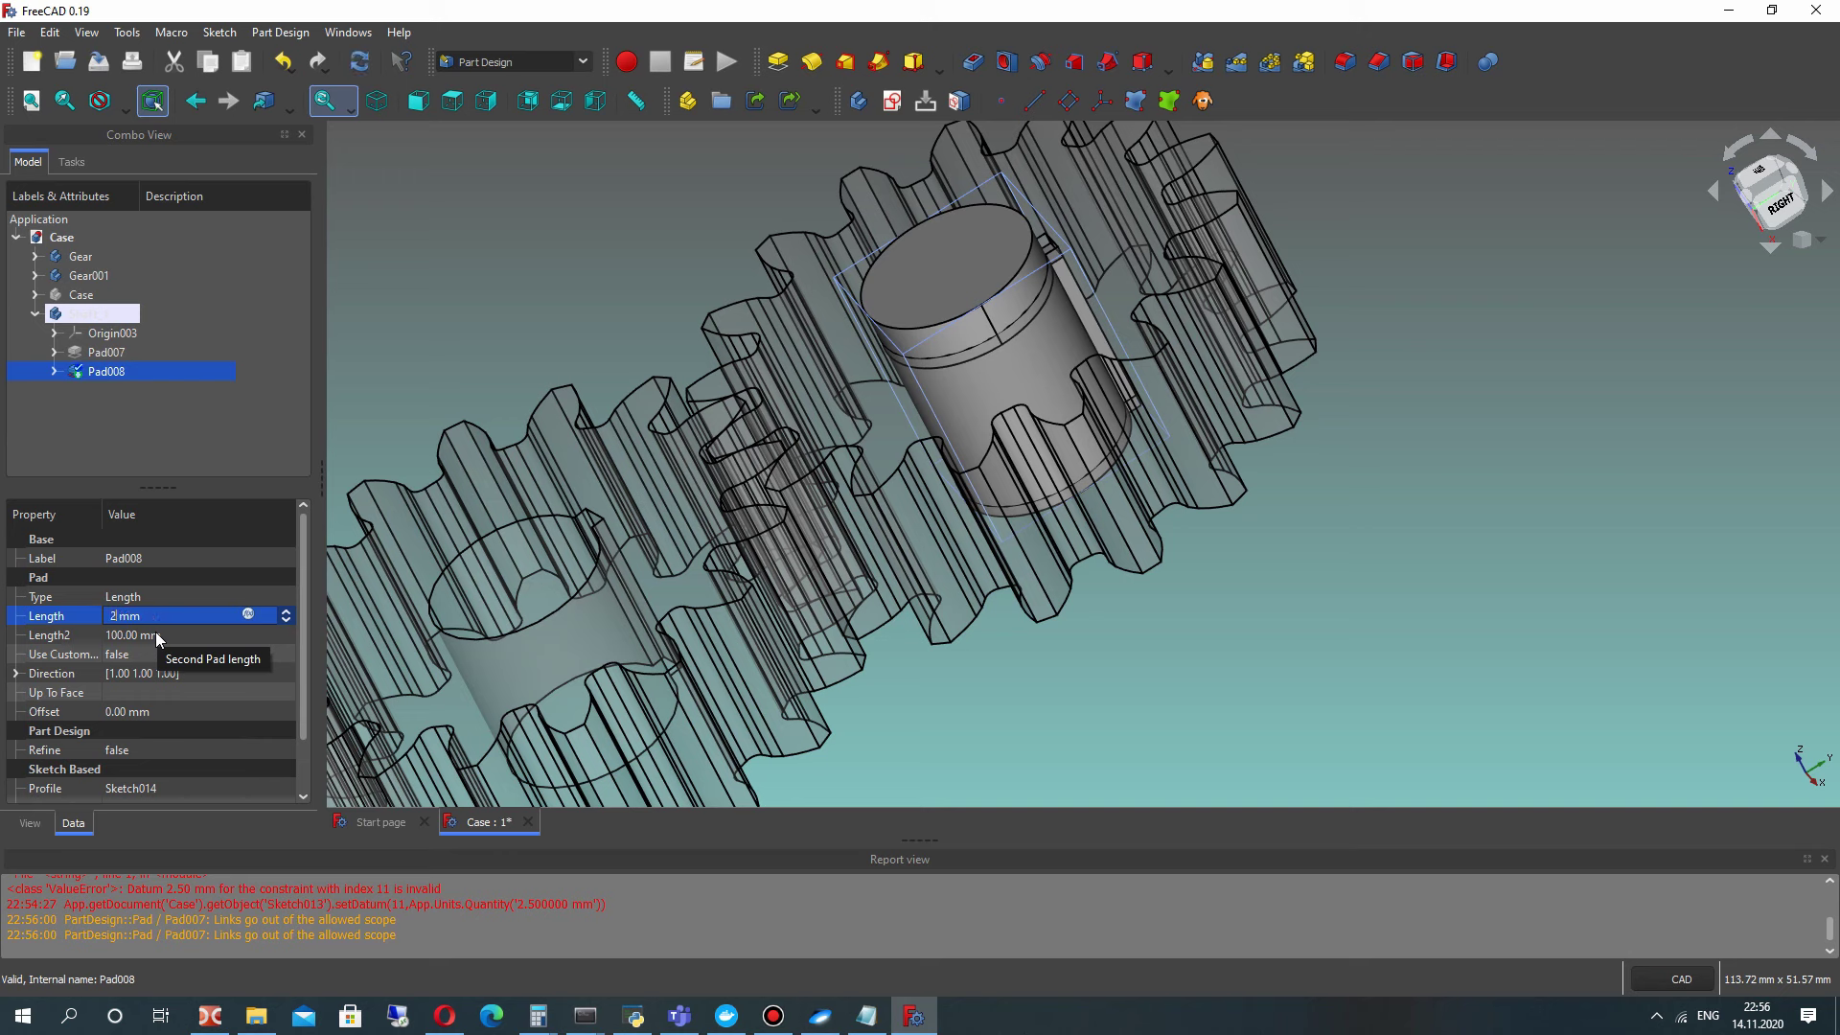
{"action": "key", "text": "Return"}
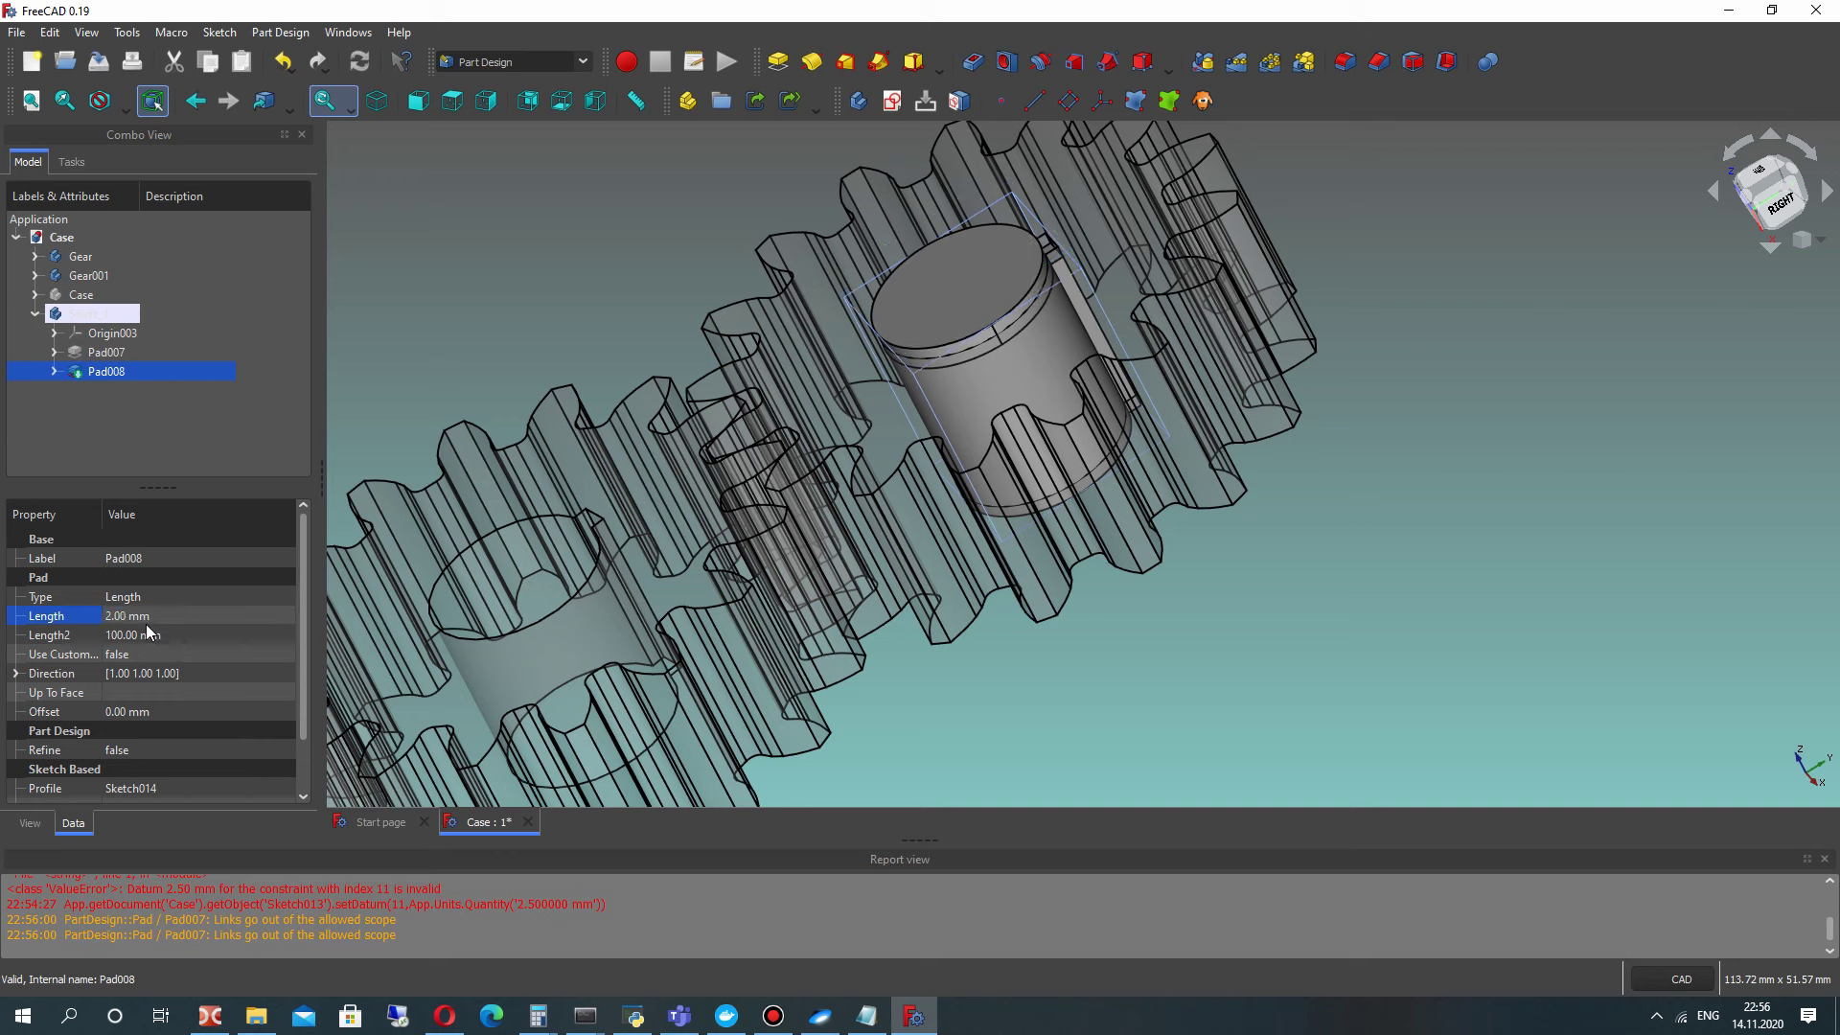
{"action": "left_click", "coordinate": [123, 619]}
{"action": "key", "text": "Return"}
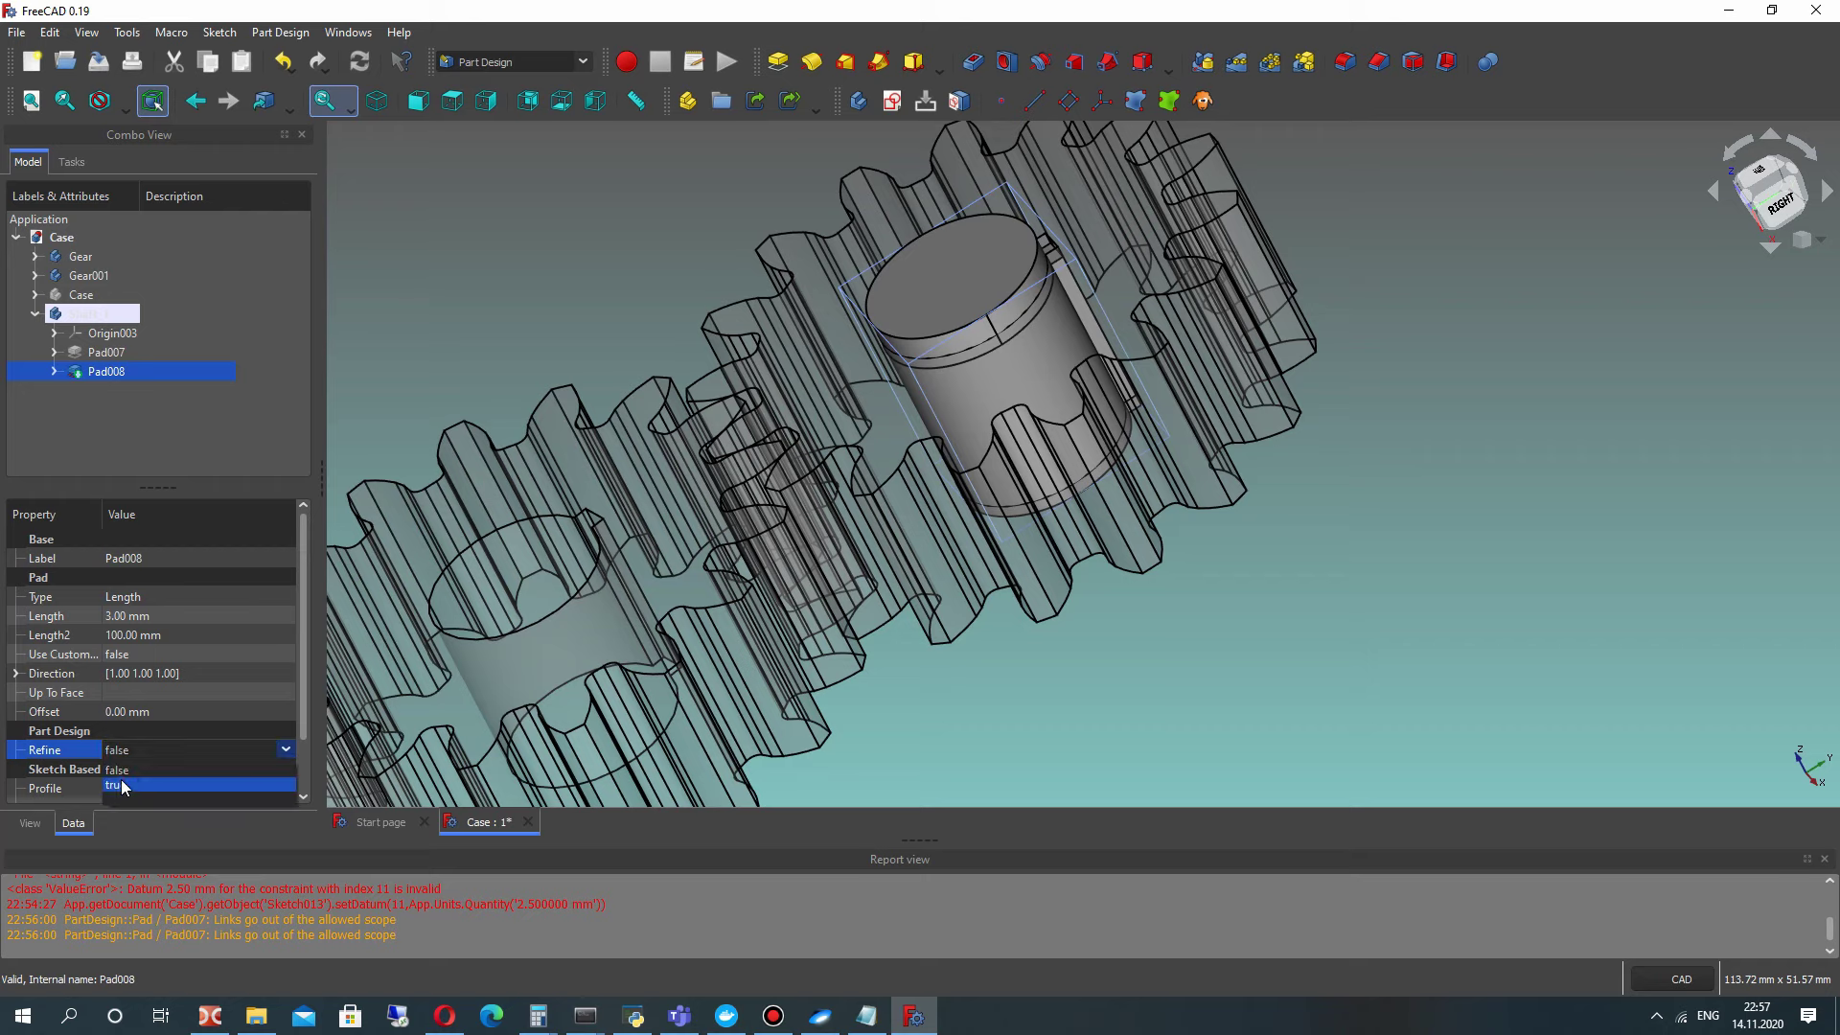
{"action": "left_click", "coordinate": [623, 303]}
Step: Create a new sketch on the keyed end face at the underside of the shaft
{"action": "scroll", "coordinate": [1089, 295], "scroll_direction": "up", "scroll_amount": 3}
{"action": "middle_click_drag", "start_coordinate": [1088, 295], "coordinate": [1005, 431]}
{"action": "left_click", "coordinate": [910, 253]}
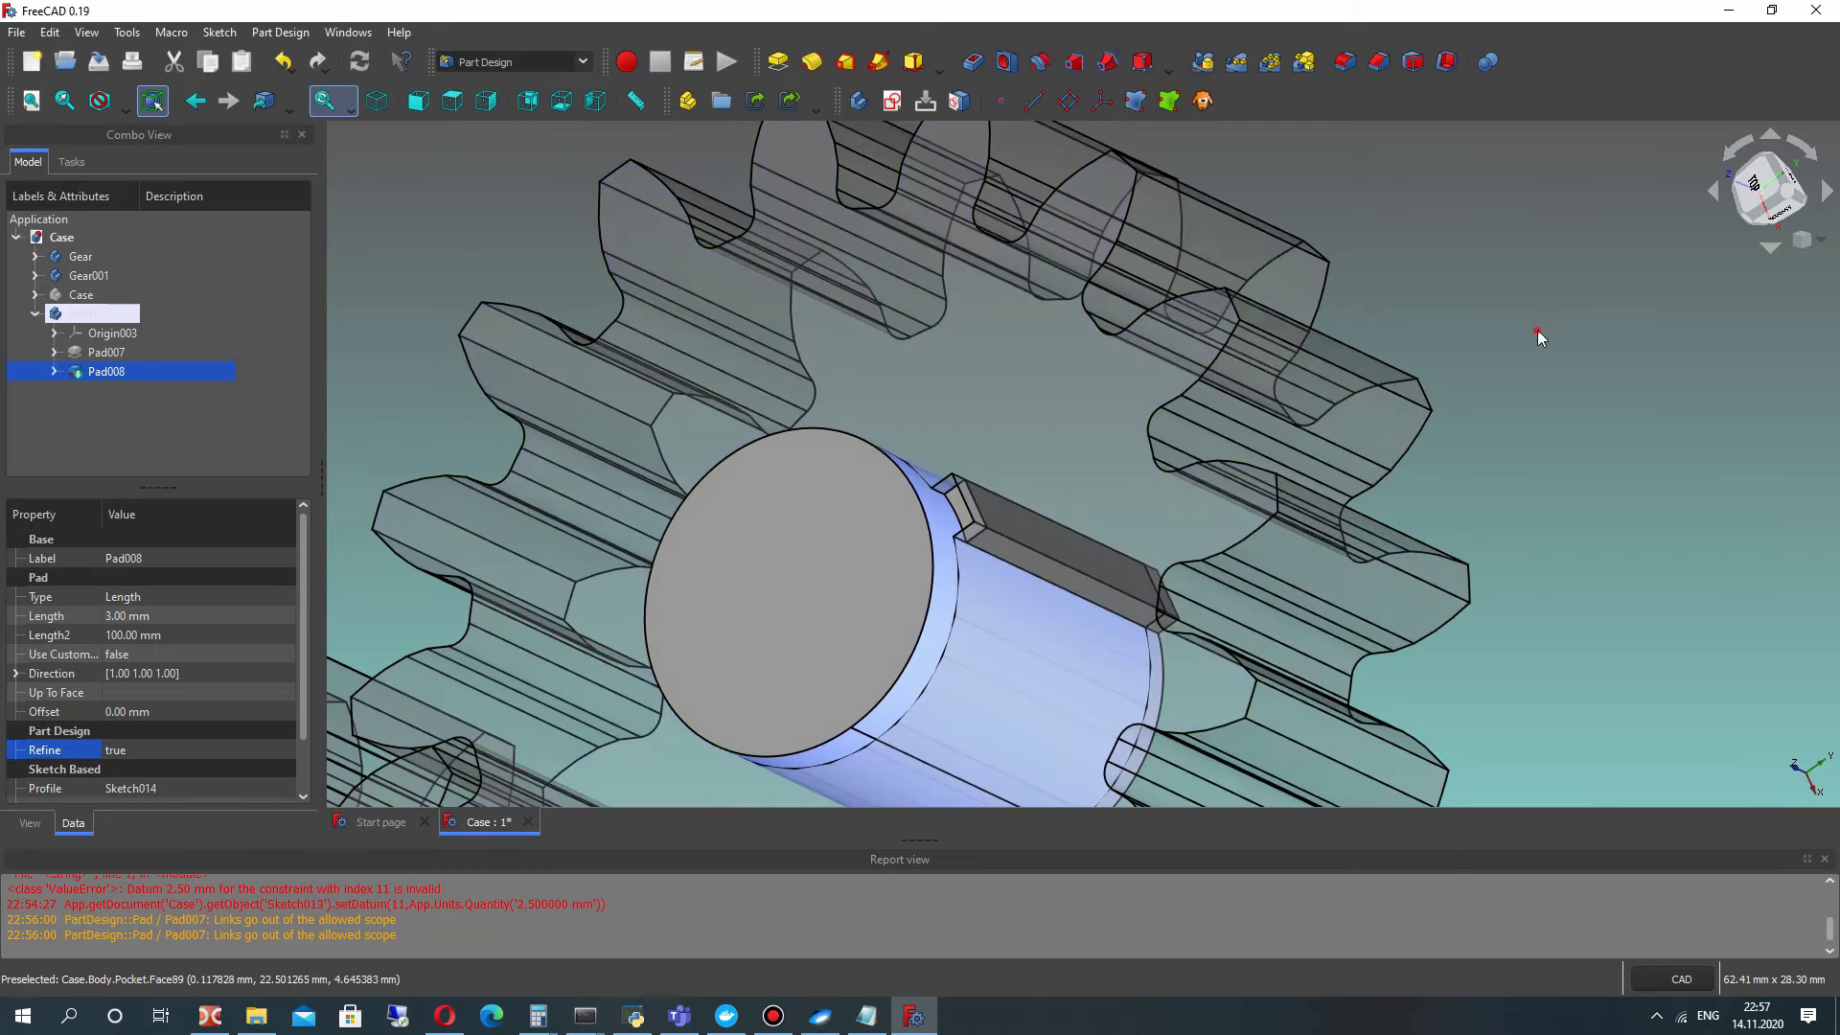
{"action": "left_click", "coordinate": [1540, 337]}
{"action": "scroll", "coordinate": [863, 444], "scroll_direction": "down", "scroll_amount": 3}
{"action": "middle_click_drag", "start_coordinate": [1158, 540], "coordinate": [486, 359]}
{"action": "left_click", "coordinate": [84, 313]}
{"action": "middle_click_drag", "start_coordinate": [868, 379], "coordinate": [750, 633]}
{"action": "scroll", "coordinate": [969, 361], "scroll_direction": "up", "scroll_amount": 5}
{"action": "scroll", "coordinate": [882, 525], "scroll_direction": "down", "scroll_amount": 5}
{"action": "middle_click_drag", "start_coordinate": [882, 525], "coordinate": [839, 431]}
{"action": "left_click", "coordinate": [843, 427]}
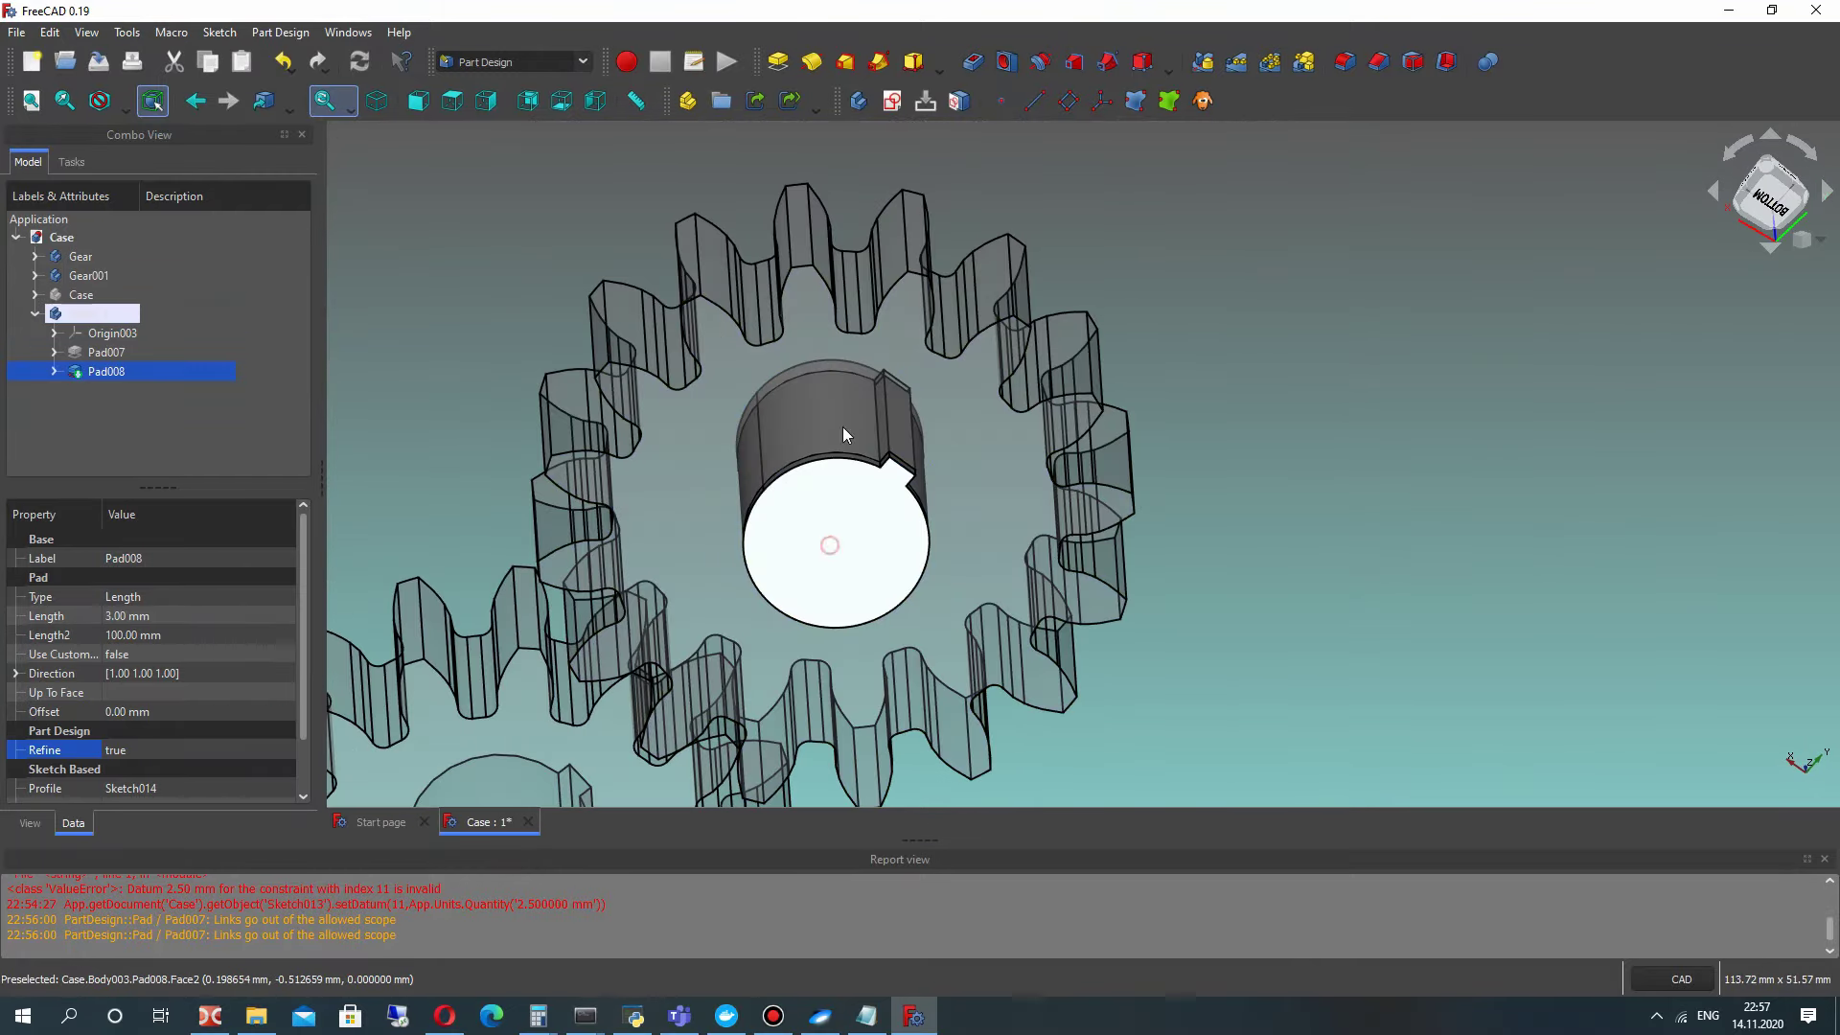
{"action": "left_click", "coordinate": [892, 101]}
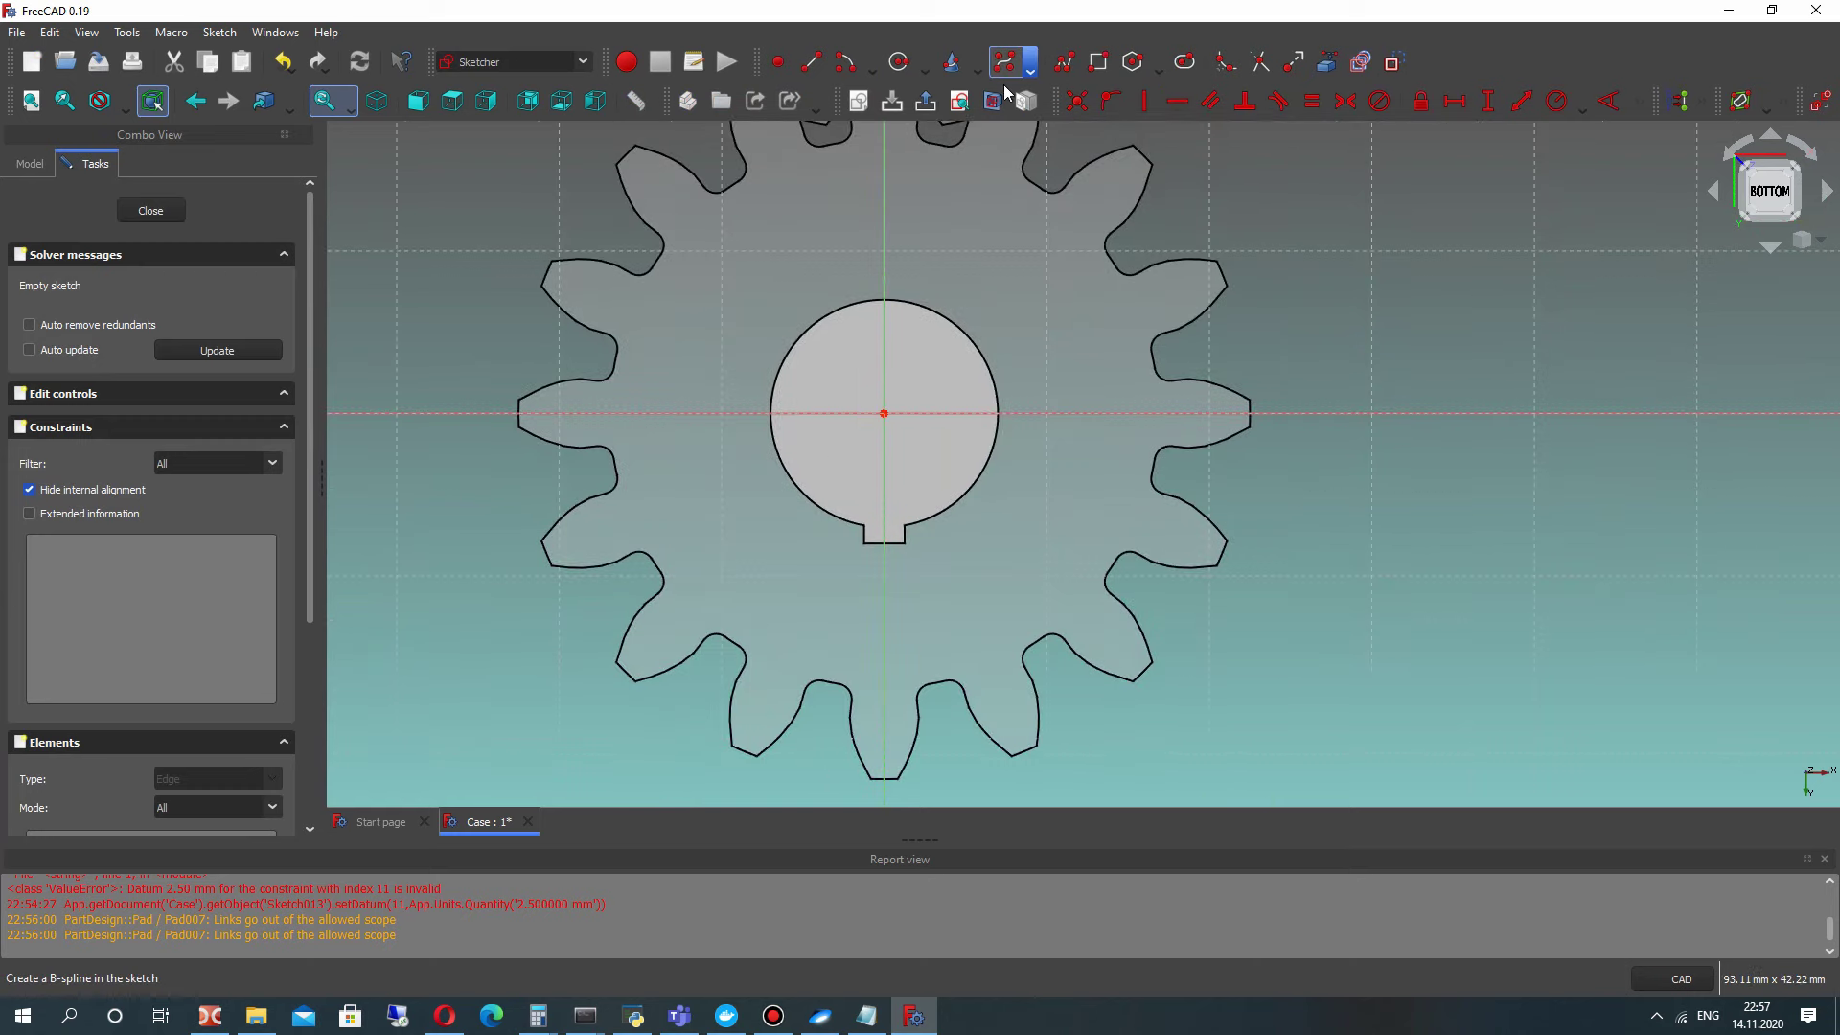
Step: Draw a circle centred on the origin, constrain its radius to 7 mm, and close the sketch
{"action": "left_click", "coordinate": [899, 61]}
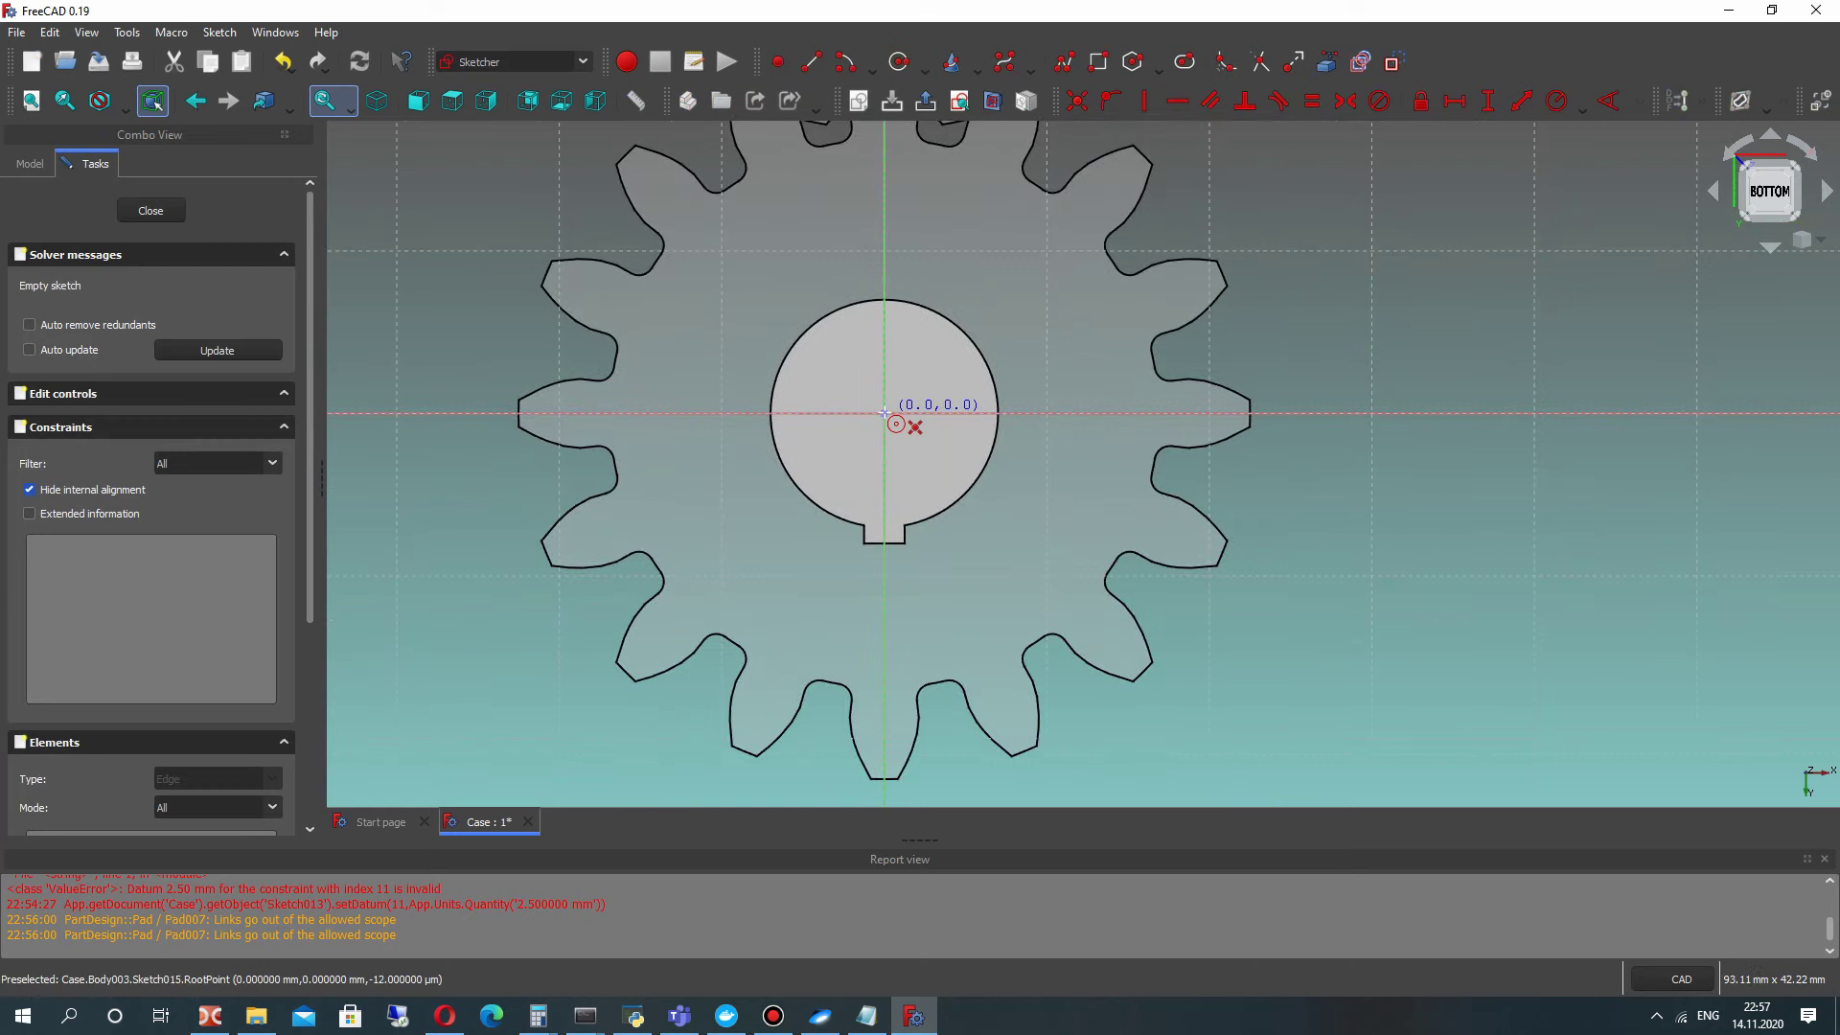
{"action": "left_click", "coordinate": [885, 413]}
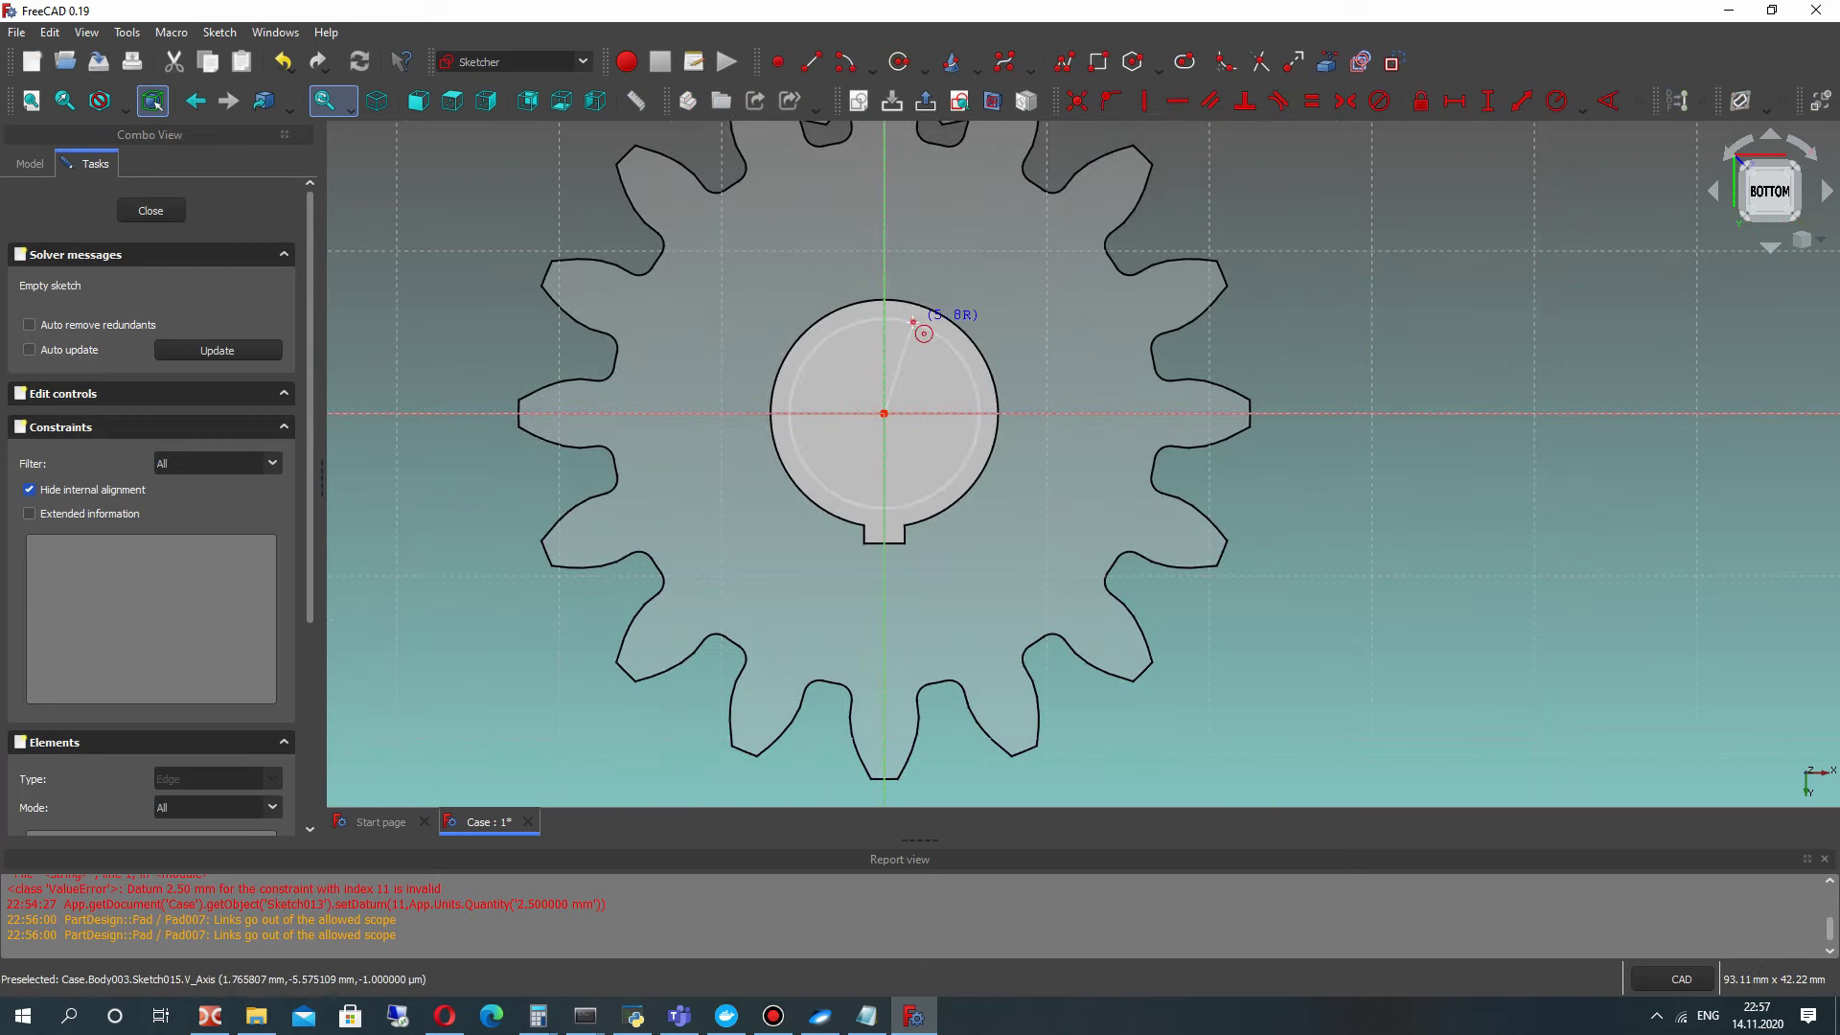
{"action": "left_click", "coordinate": [927, 327]}
{"action": "right_click", "coordinate": [927, 327]}
{"action": "left_click", "coordinate": [926, 325]}
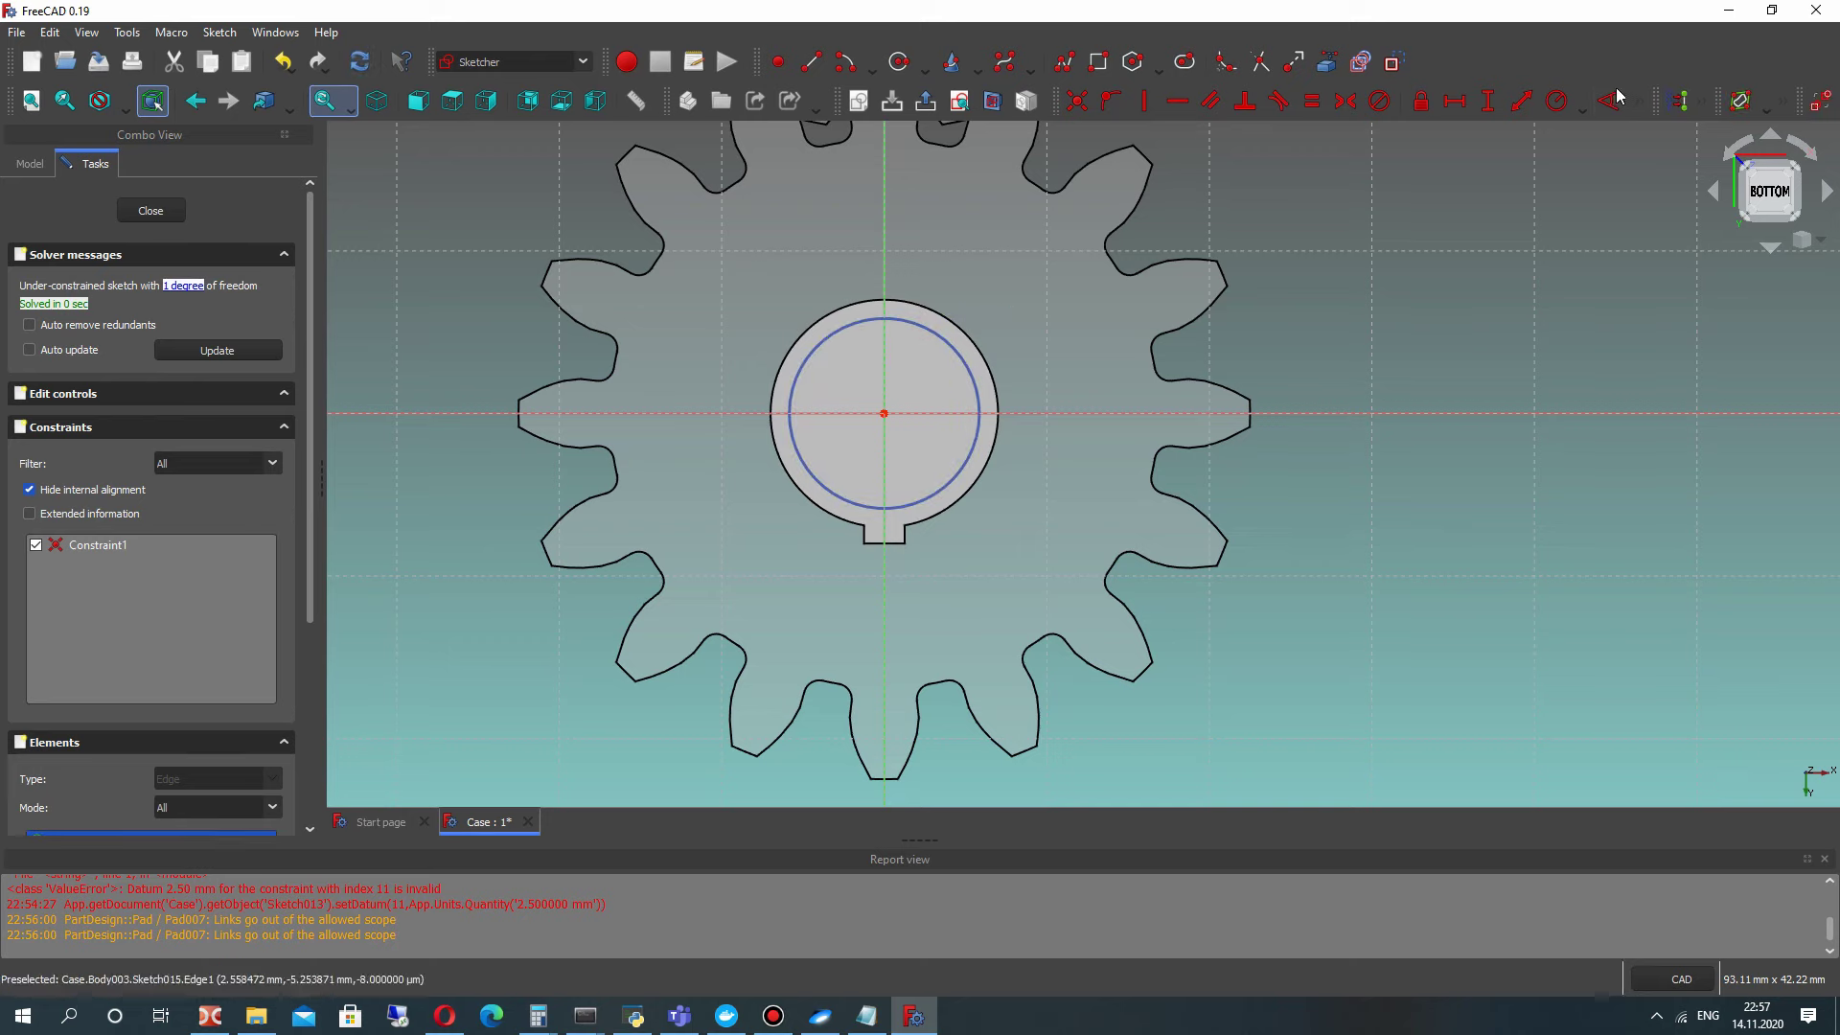
{"action": "left_click", "coordinate": [1564, 105]}
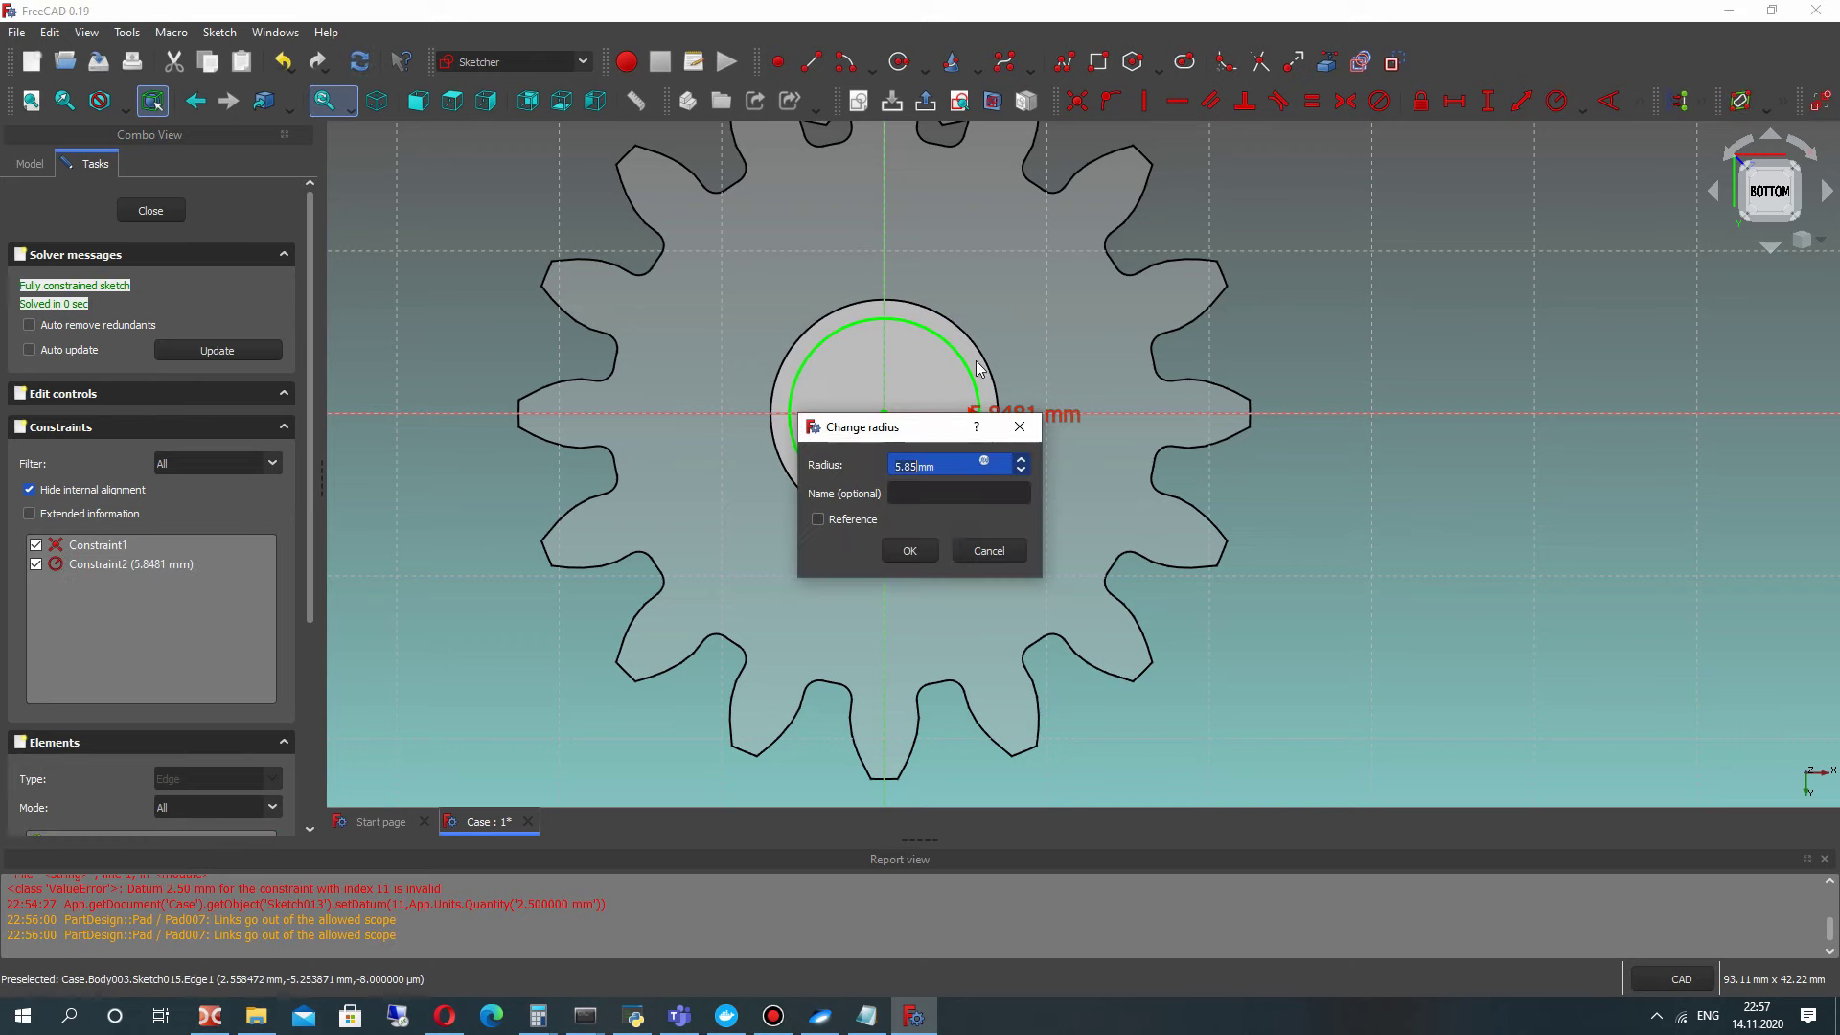
{"action": "type", "text": "7"}
{"action": "left_click", "coordinate": [910, 549]}
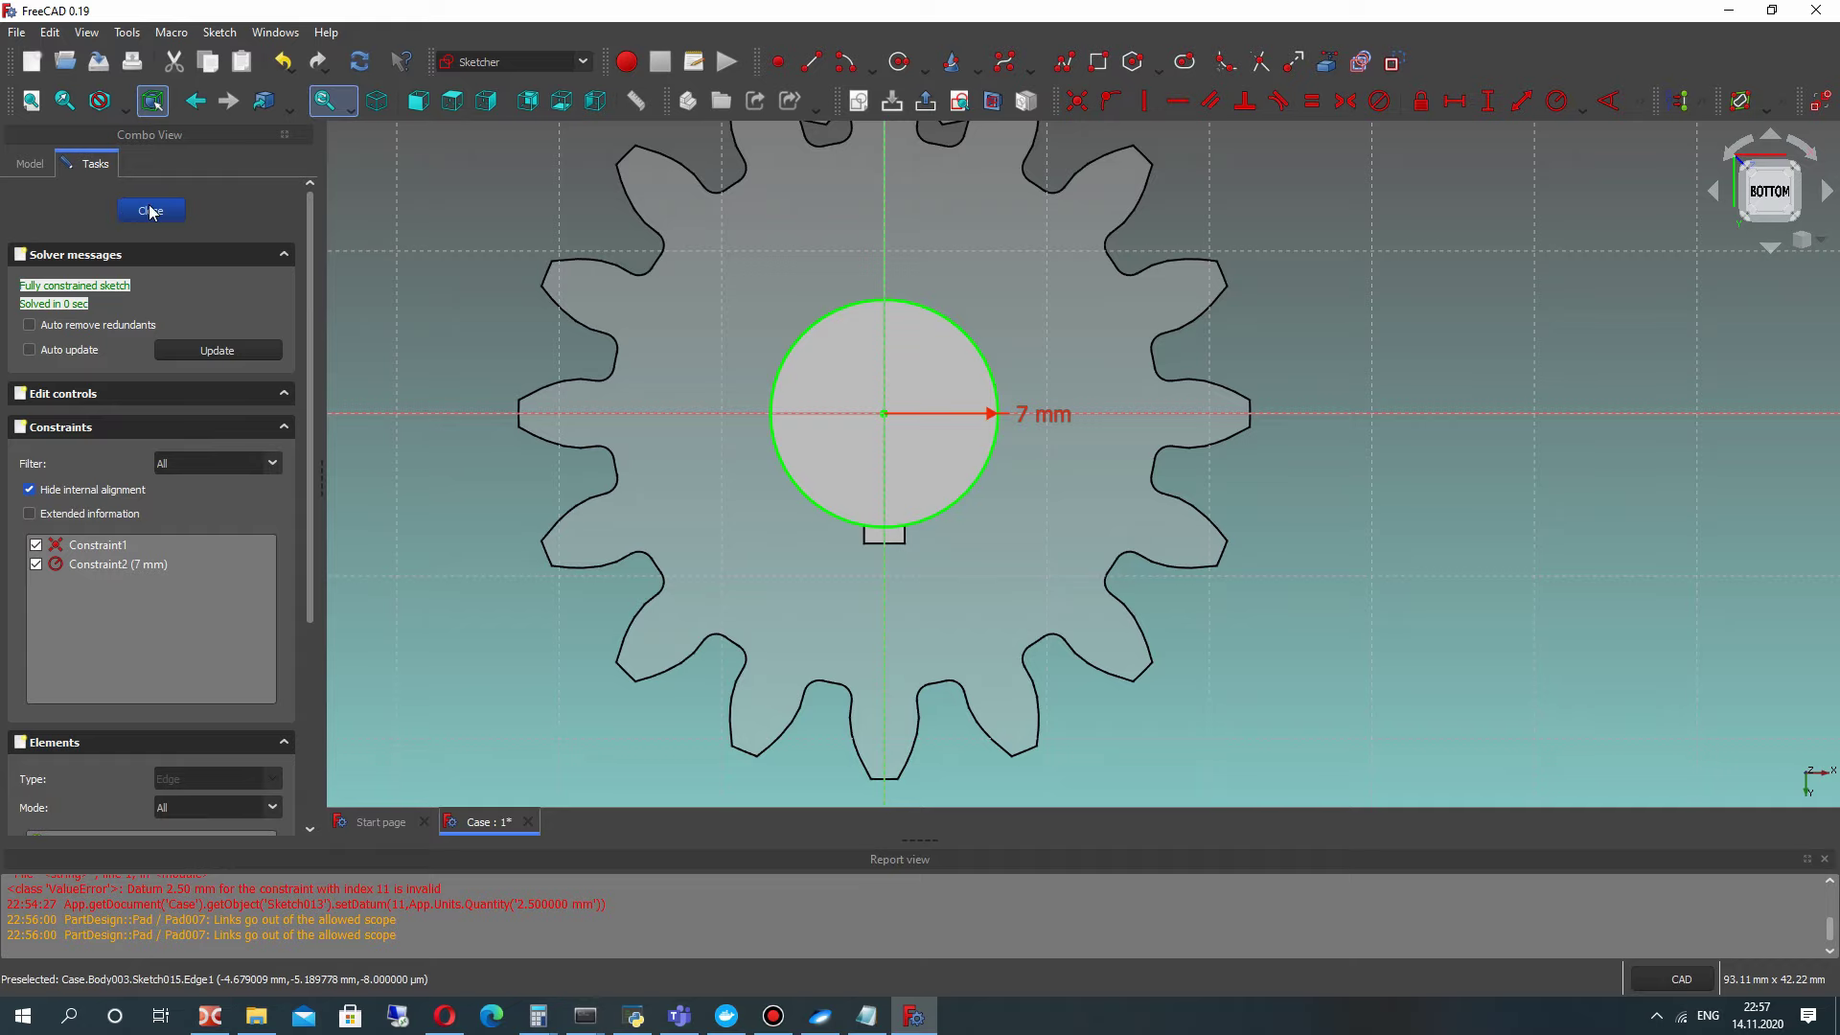
{"action": "mouse_move", "coordinate": [633, 341]}
{"action": "middle_mouse_down"}
{"action": "mouse_move", "coordinate": [814, 383]}
{"action": "mouse_move", "coordinate": [943, 383]}
{"action": "mouse_move", "coordinate": [947, 329]}
{"action": "mouse_move", "coordinate": [833, 464]}
{"action": "mouse_move", "coordinate": [1089, 521]}
{"action": "mouse_move", "coordinate": [1031, 572]}
{"action": "mouse_move", "coordinate": [1315, 520]}
{"action": "mouse_move", "coordinate": [825, 571]}
{"action": "mouse_move", "coordinate": [1183, 497]}
{"action": "mouse_move", "coordinate": [555, 563]}
{"action": "mouse_move", "coordinate": [1251, 663]}
{"action": "mouse_move", "coordinate": [1181, 529]}
{"action": "mouse_move", "coordinate": [1354, 527]}
{"action": "mouse_move", "coordinate": [784, 439]}
{"action": "middle_mouse_up"}
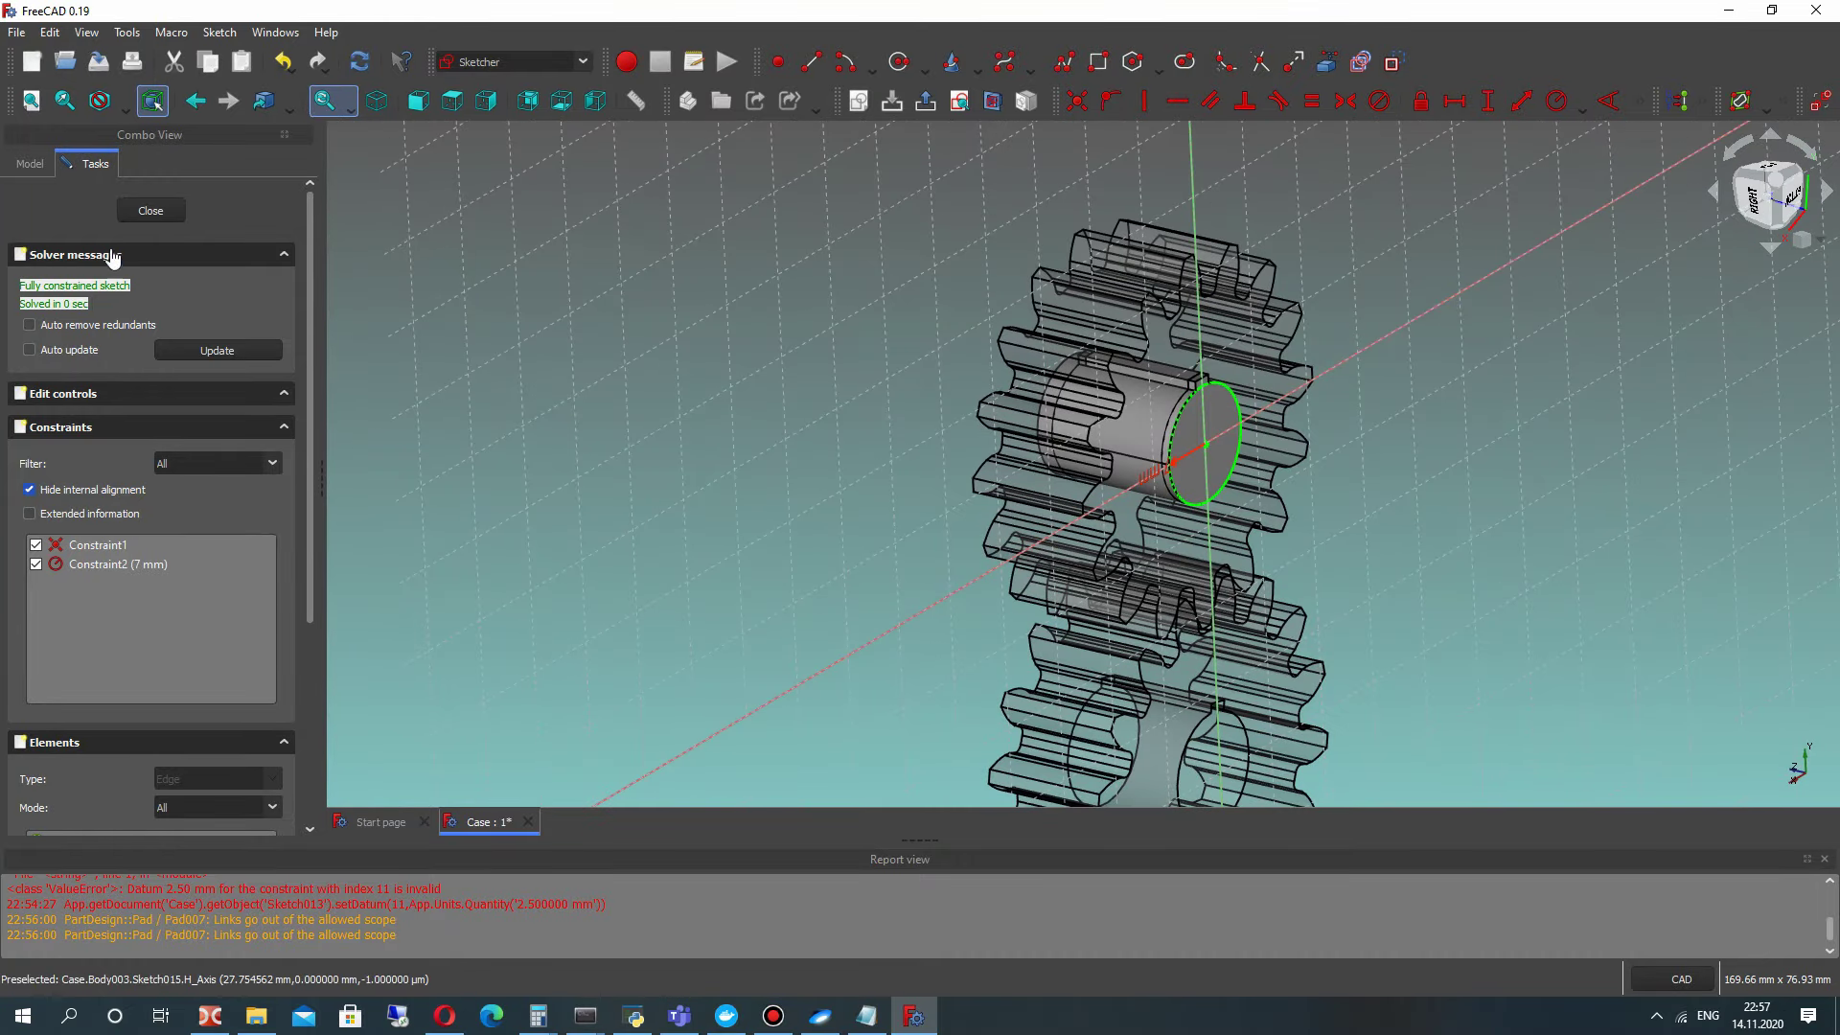
{"action": "left_click", "coordinate": [154, 210]}
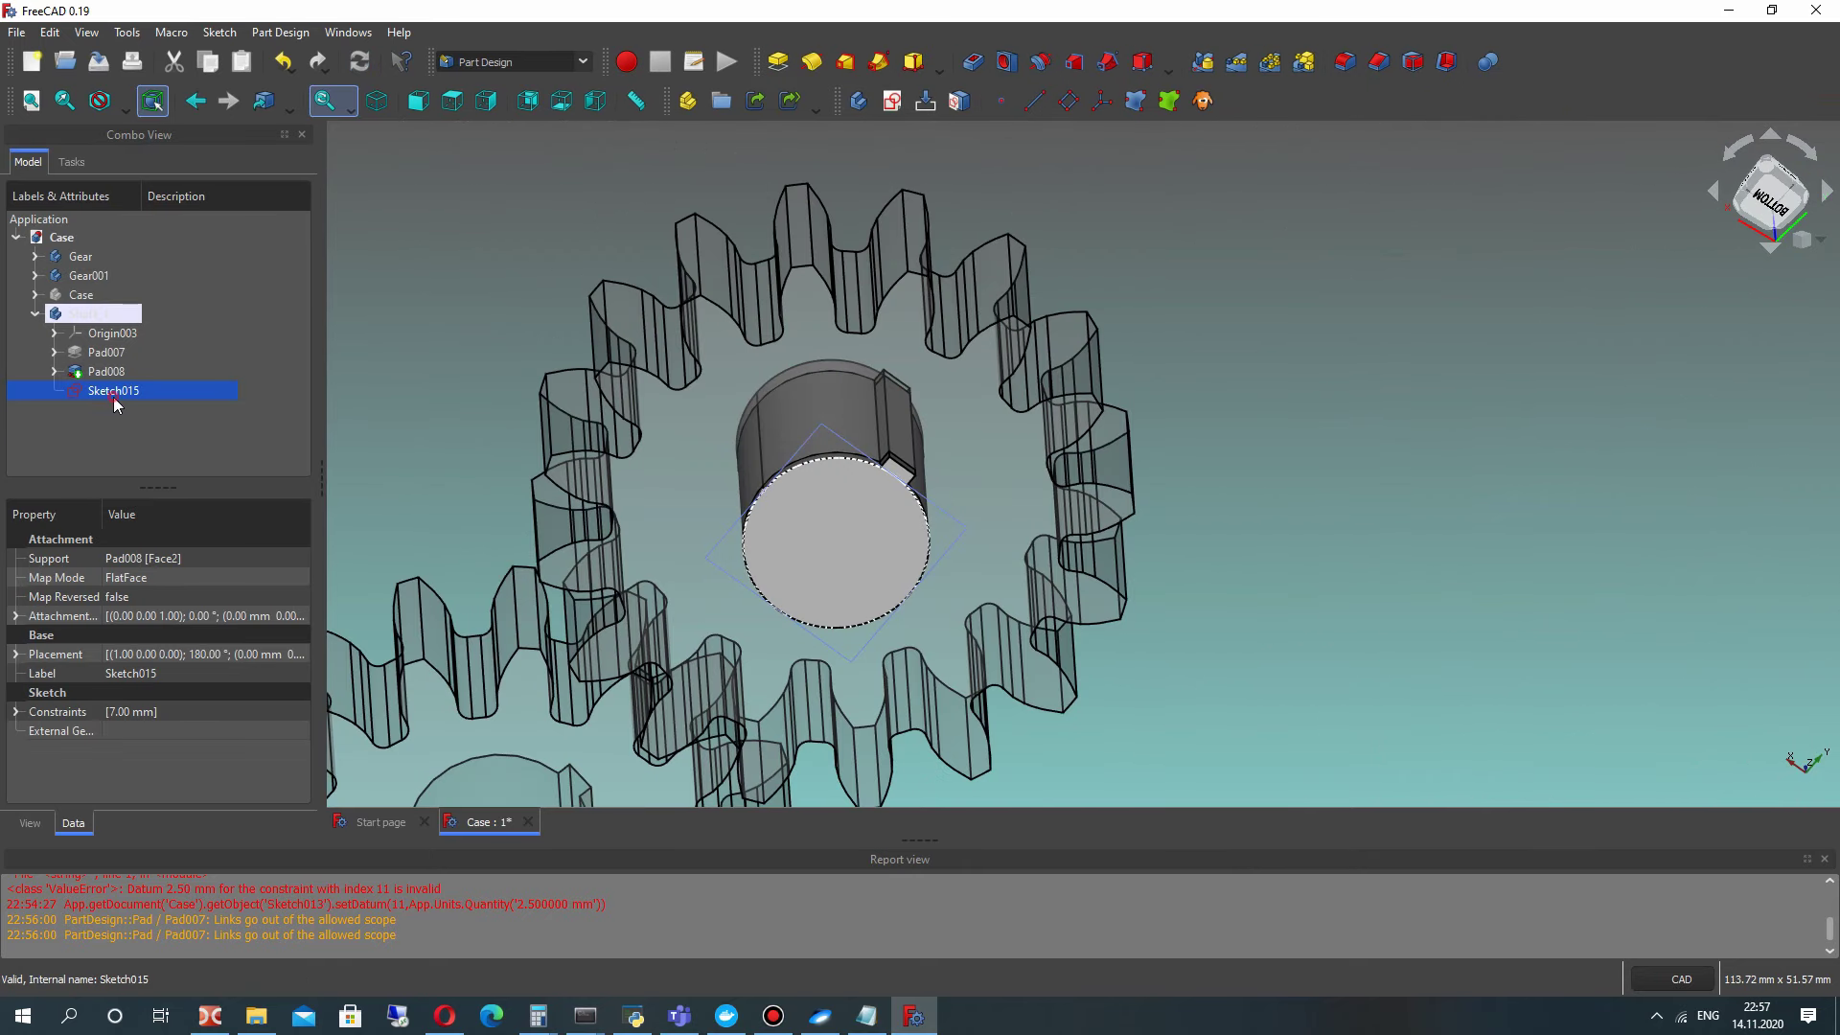
Step: Pad the 7 mm radius circle on the keyed end face to a length of 5 mm
{"action": "left_click", "coordinate": [779, 61]}
{"action": "middle_click_drag", "start_coordinate": [924, 629], "coordinate": [1149, 560]}
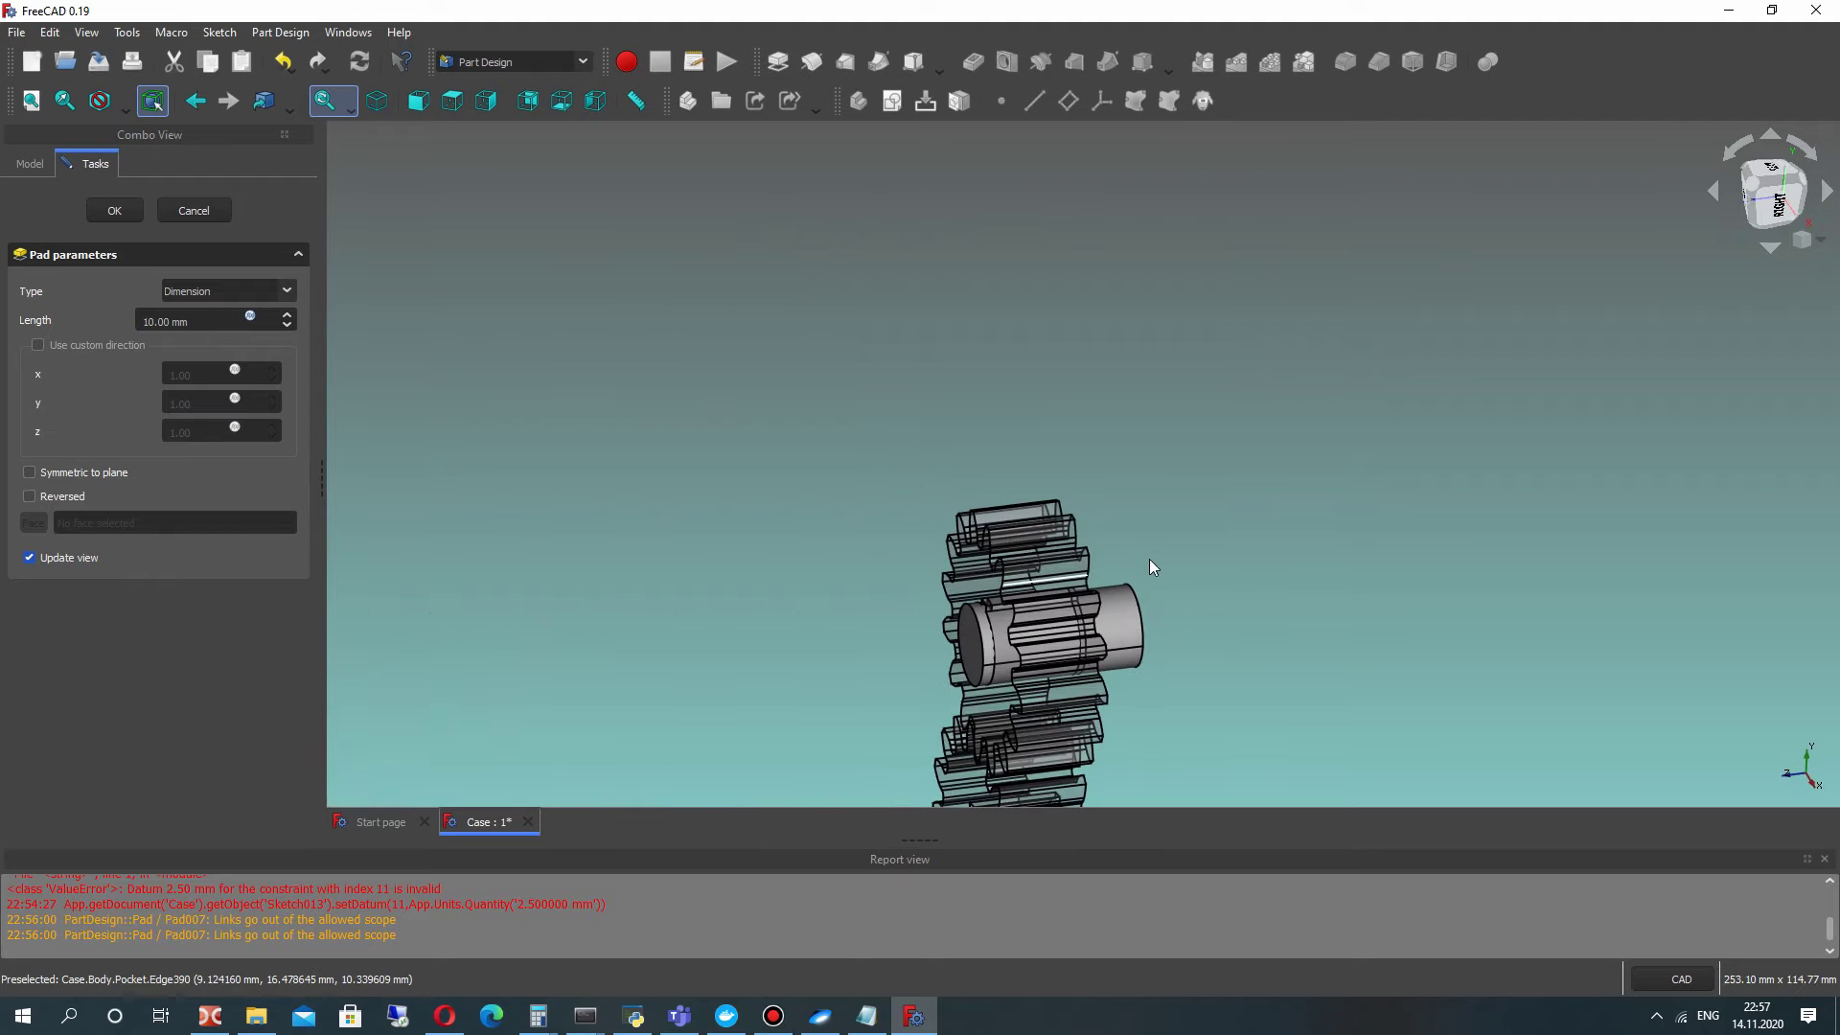
{"action": "scroll", "coordinate": [1160, 663], "scroll_direction": "up", "scroll_amount": 3}
{"action": "middle_click_drag", "start_coordinate": [1163, 671], "coordinate": [1047, 546]}
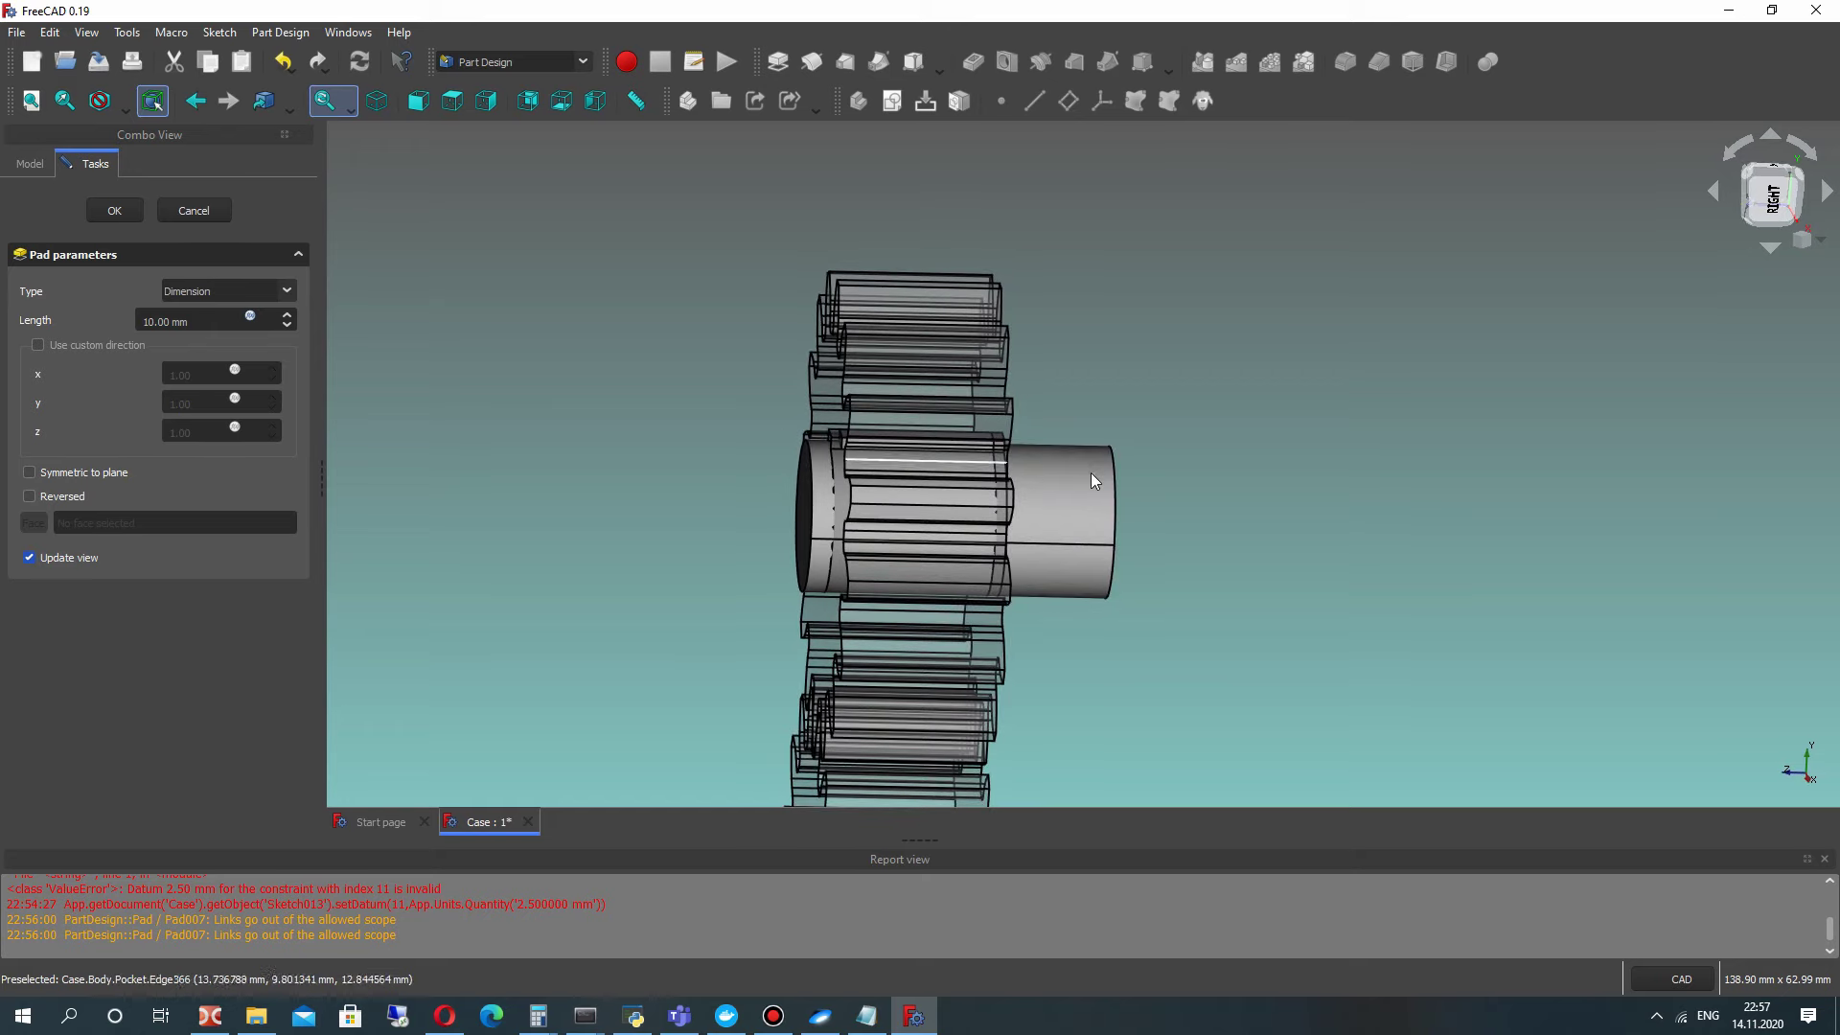
{"action": "middle_click_drag", "start_coordinate": [1106, 451], "coordinate": [969, 433]}
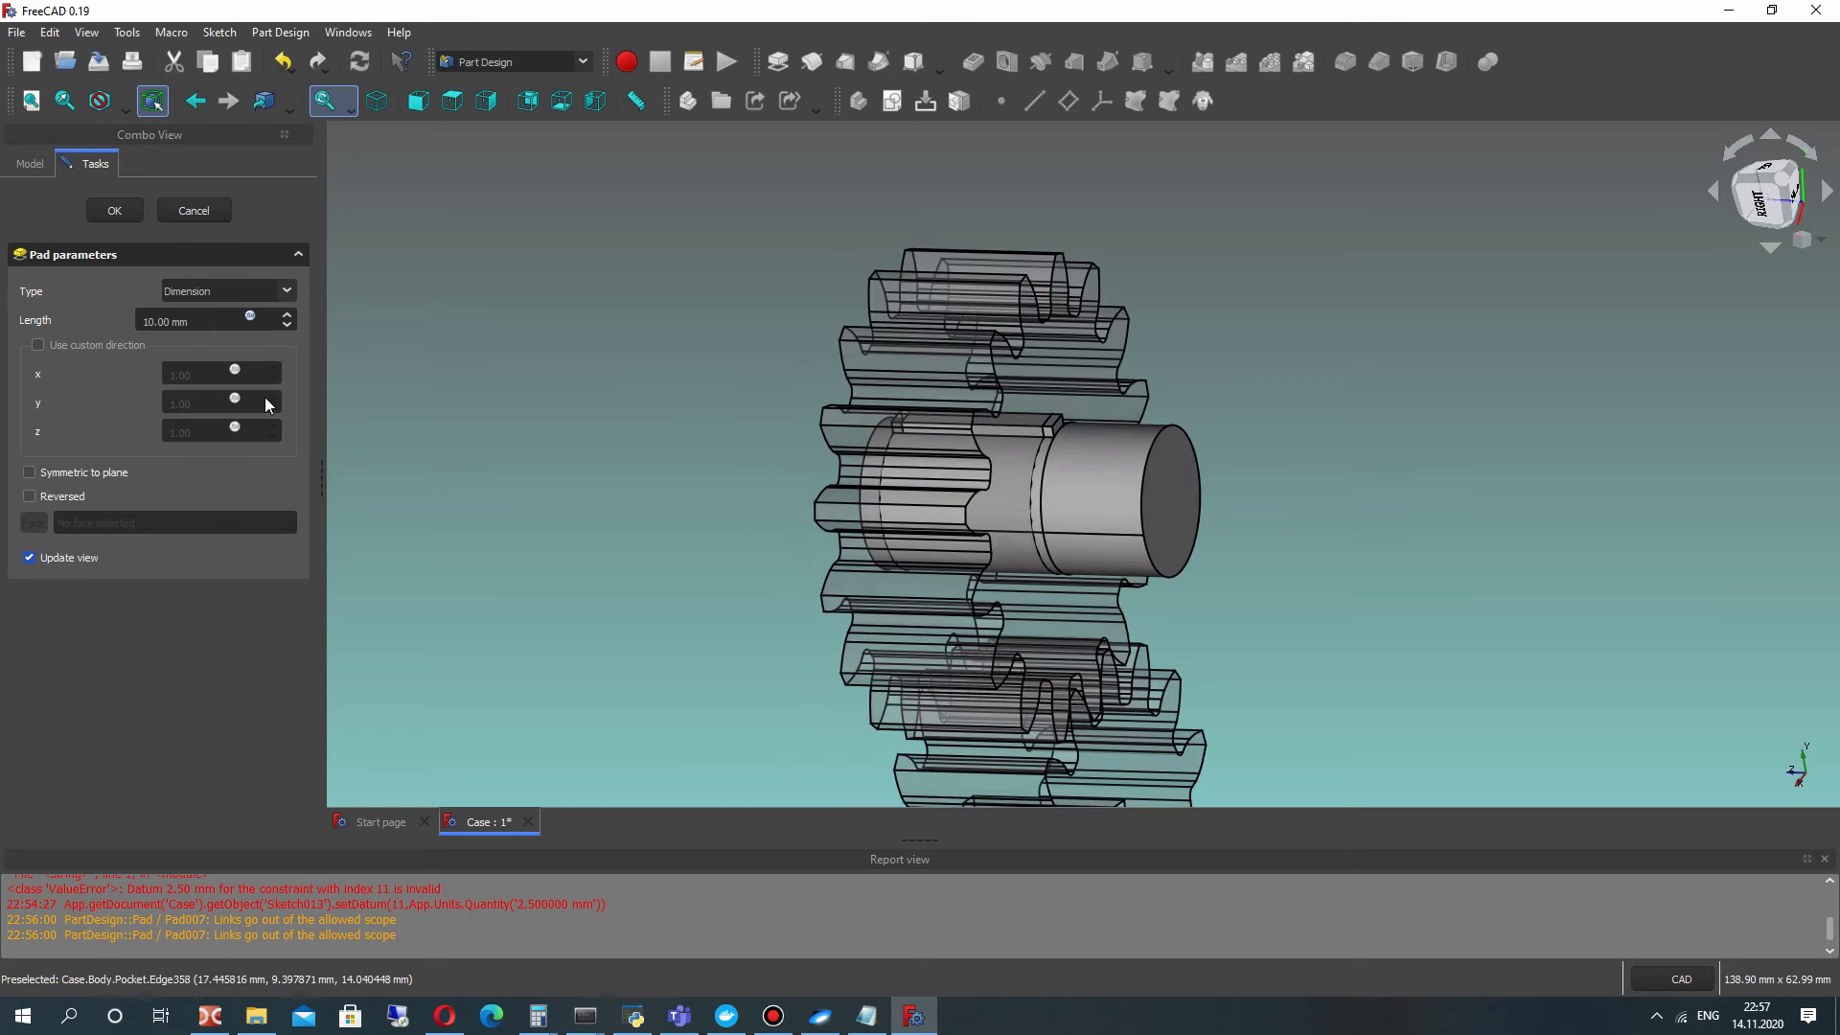
{"action": "left_click", "coordinate": [171, 323]}
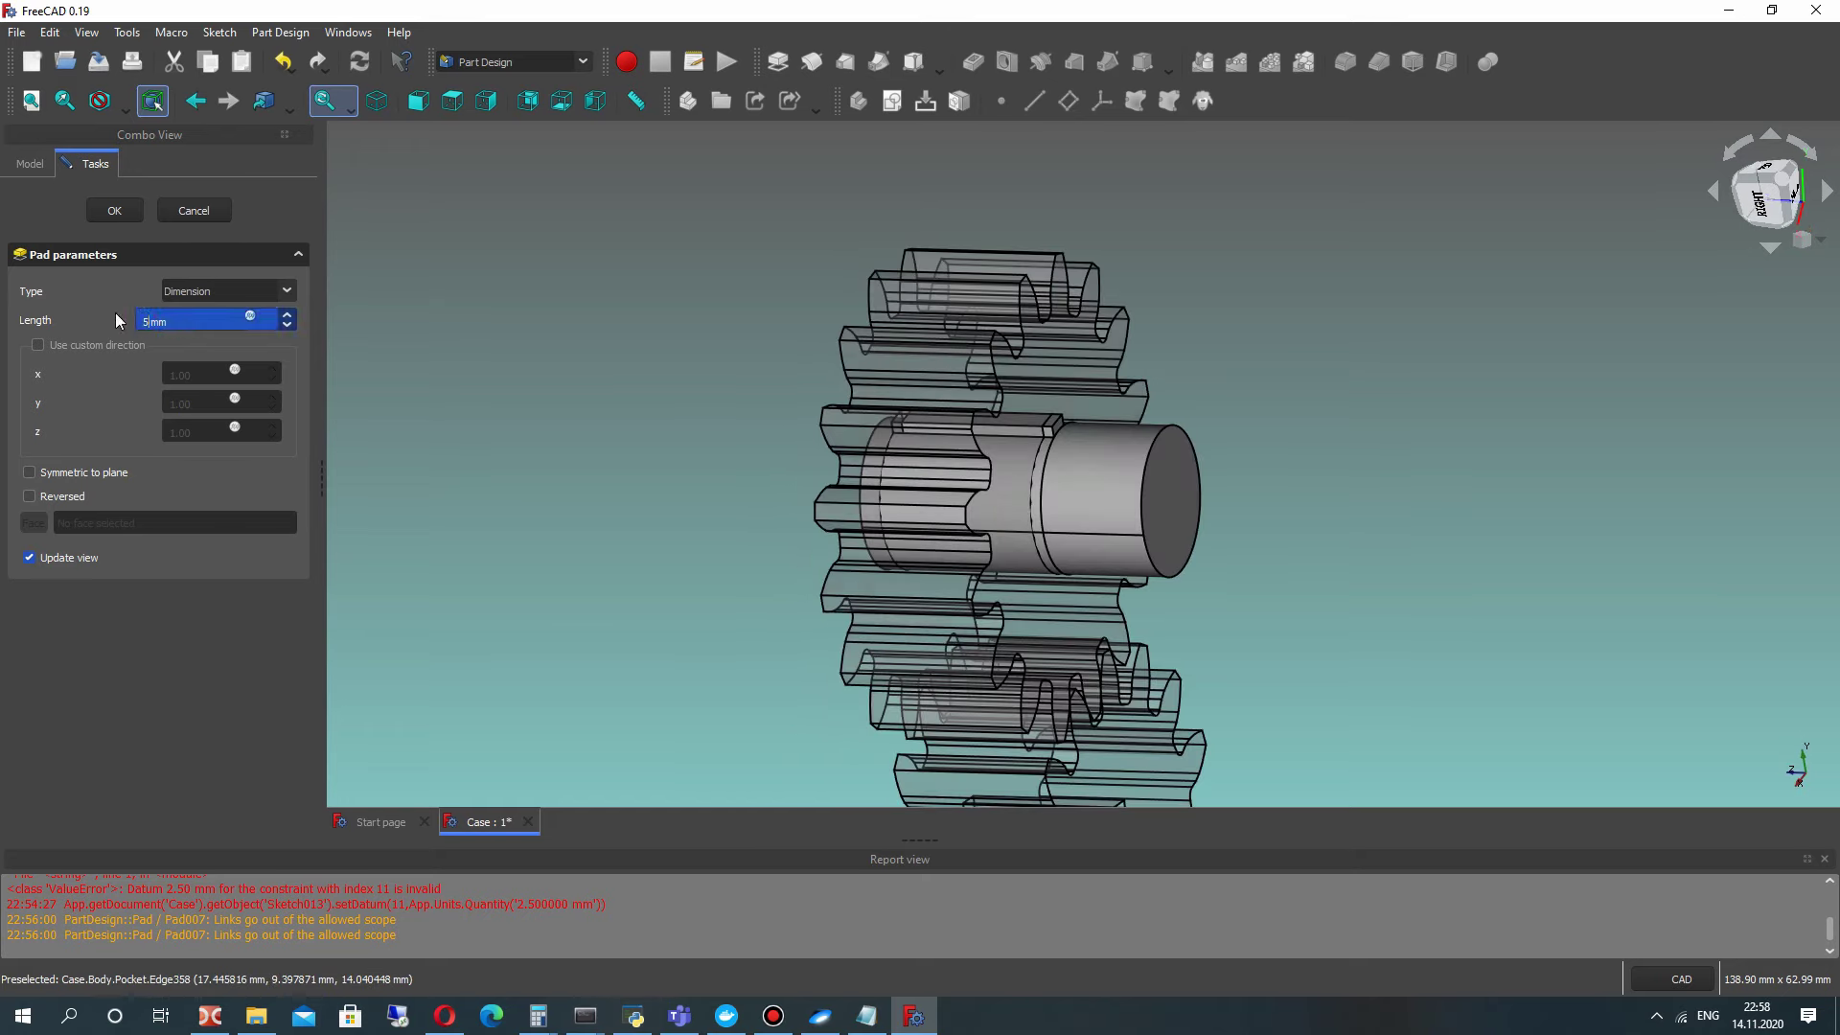
{"action": "key", "text": "Return"}
Step: Start a sketch on the new cylindrical section's end face and close it empty
{"action": "scroll", "coordinate": [1137, 468], "scroll_direction": "up", "scroll_amount": 2}
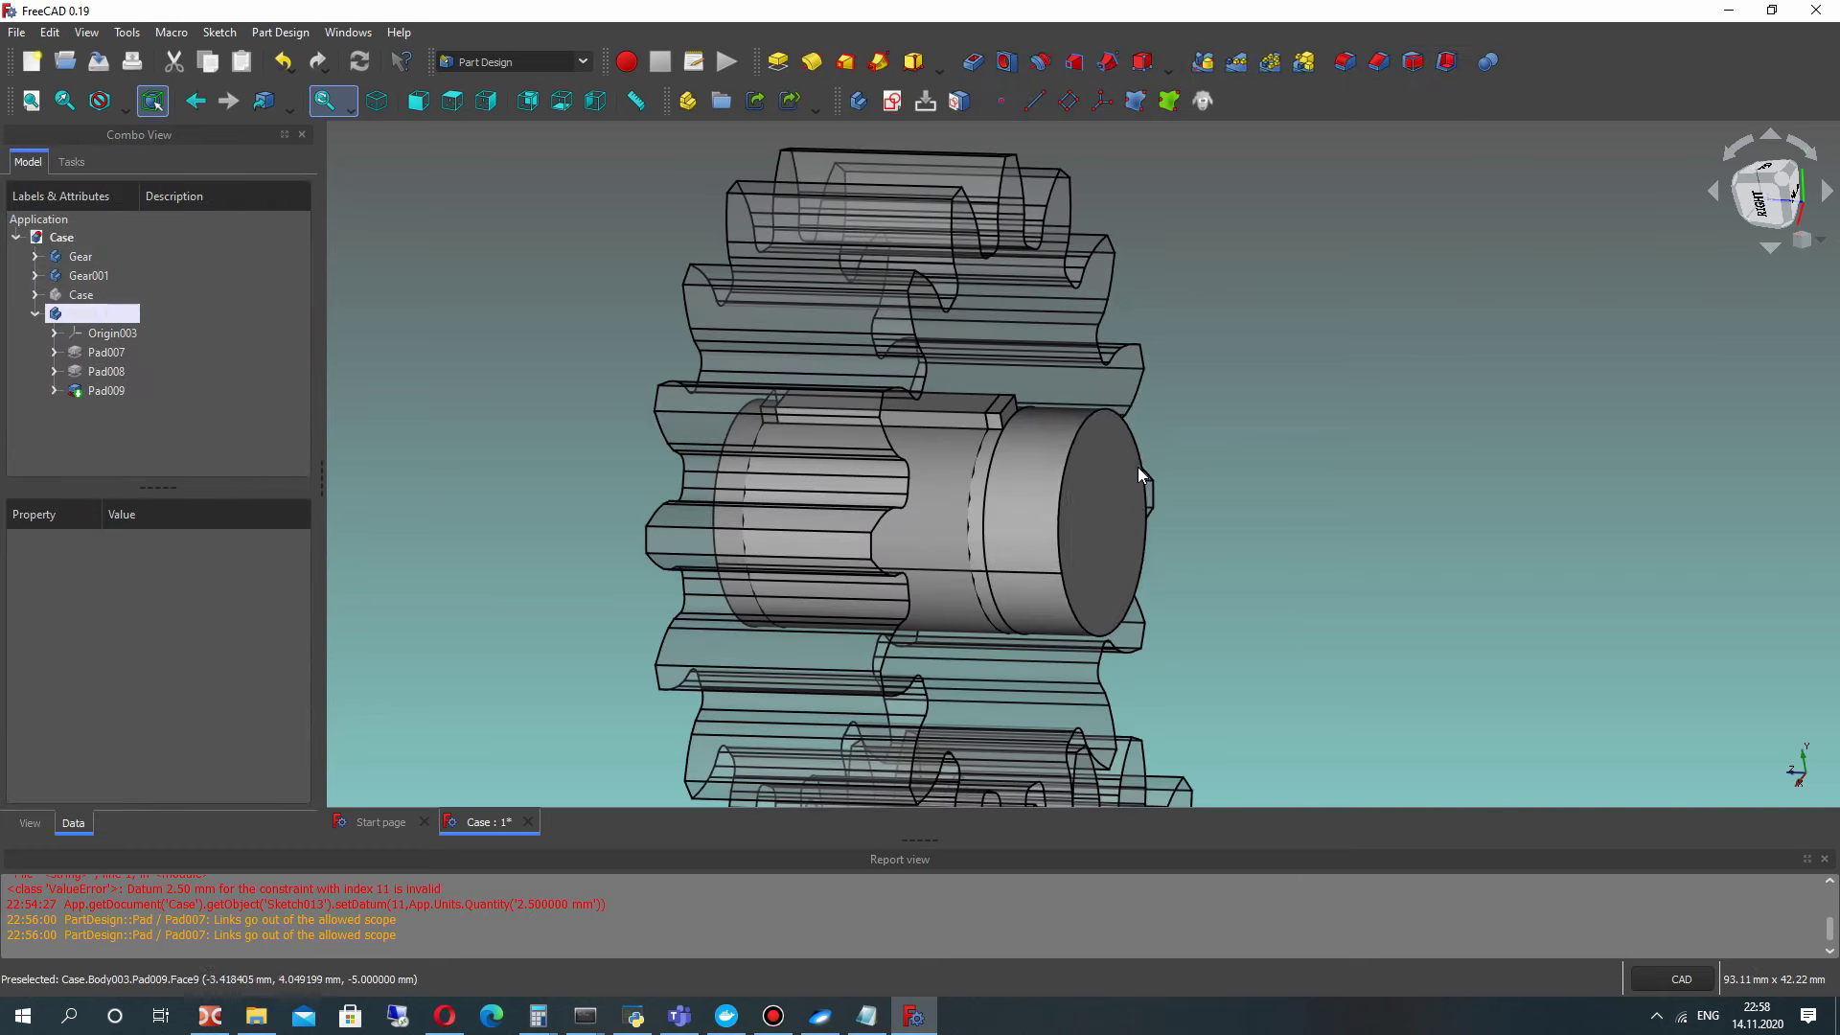
{"action": "left_click", "coordinate": [1109, 467]}
{"action": "left_click", "coordinate": [893, 99]}
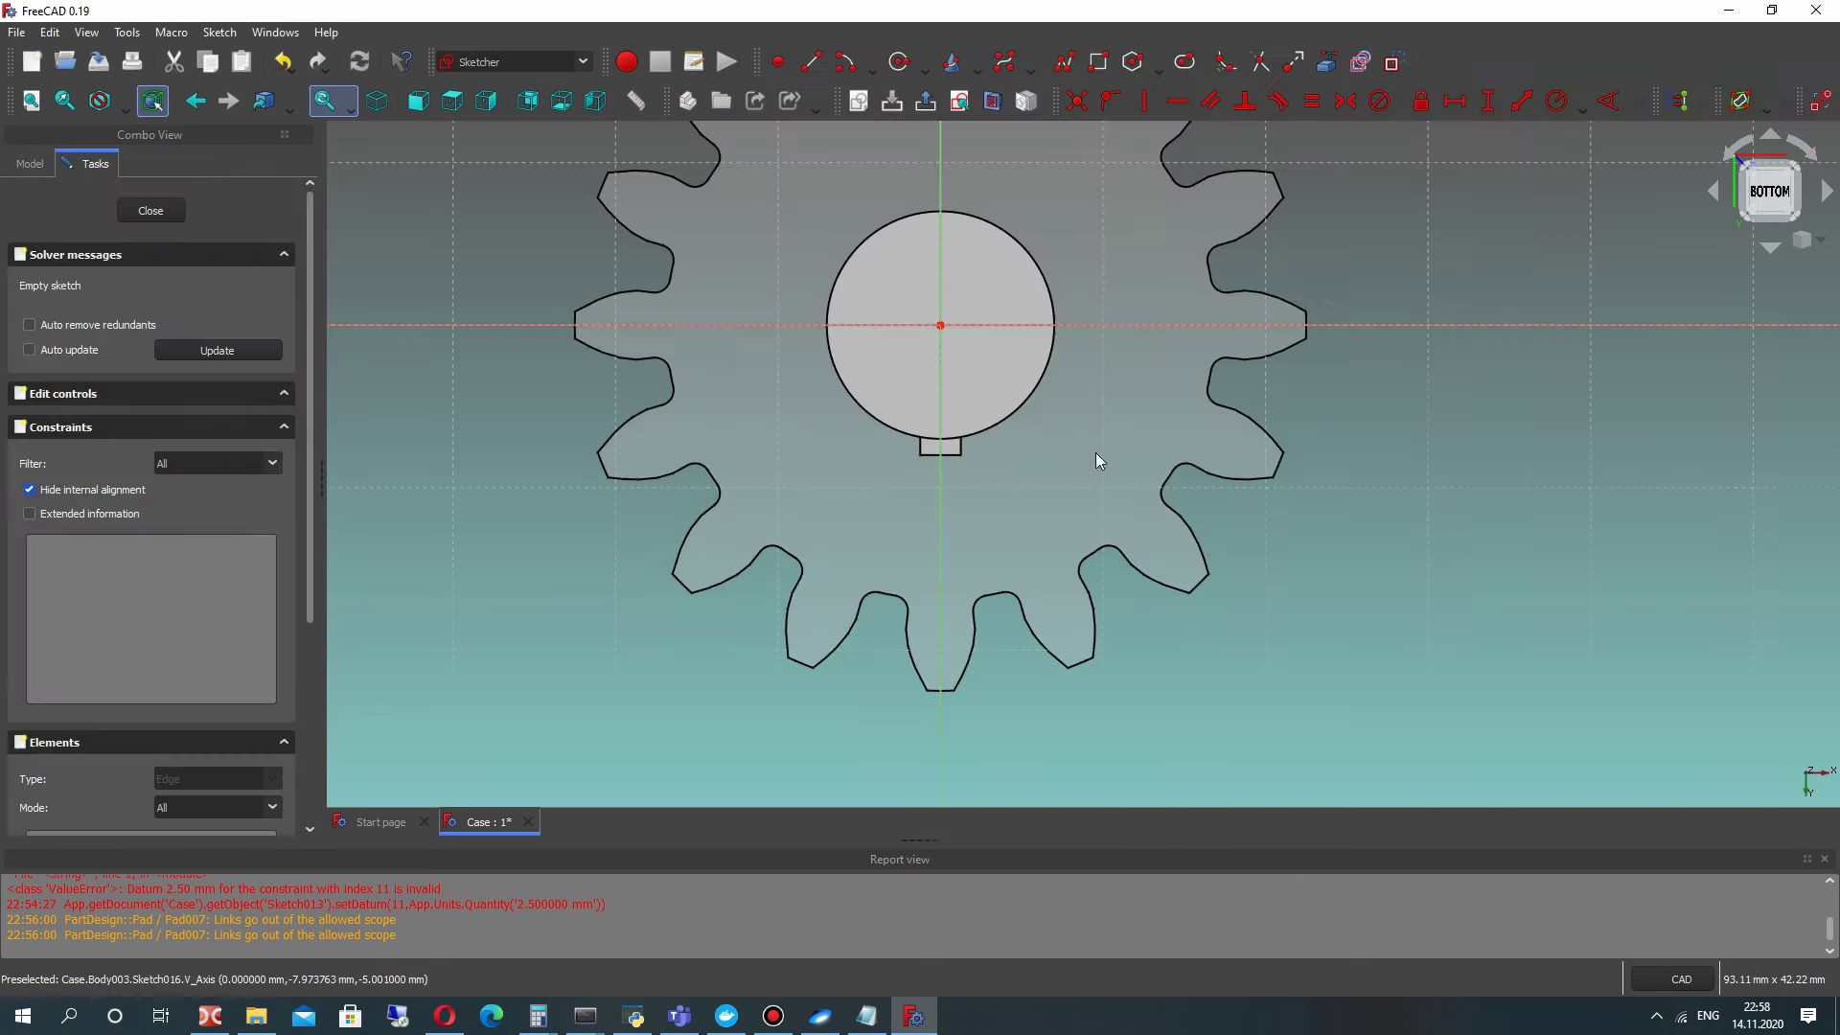
{"action": "left_click", "coordinate": [146, 209]}
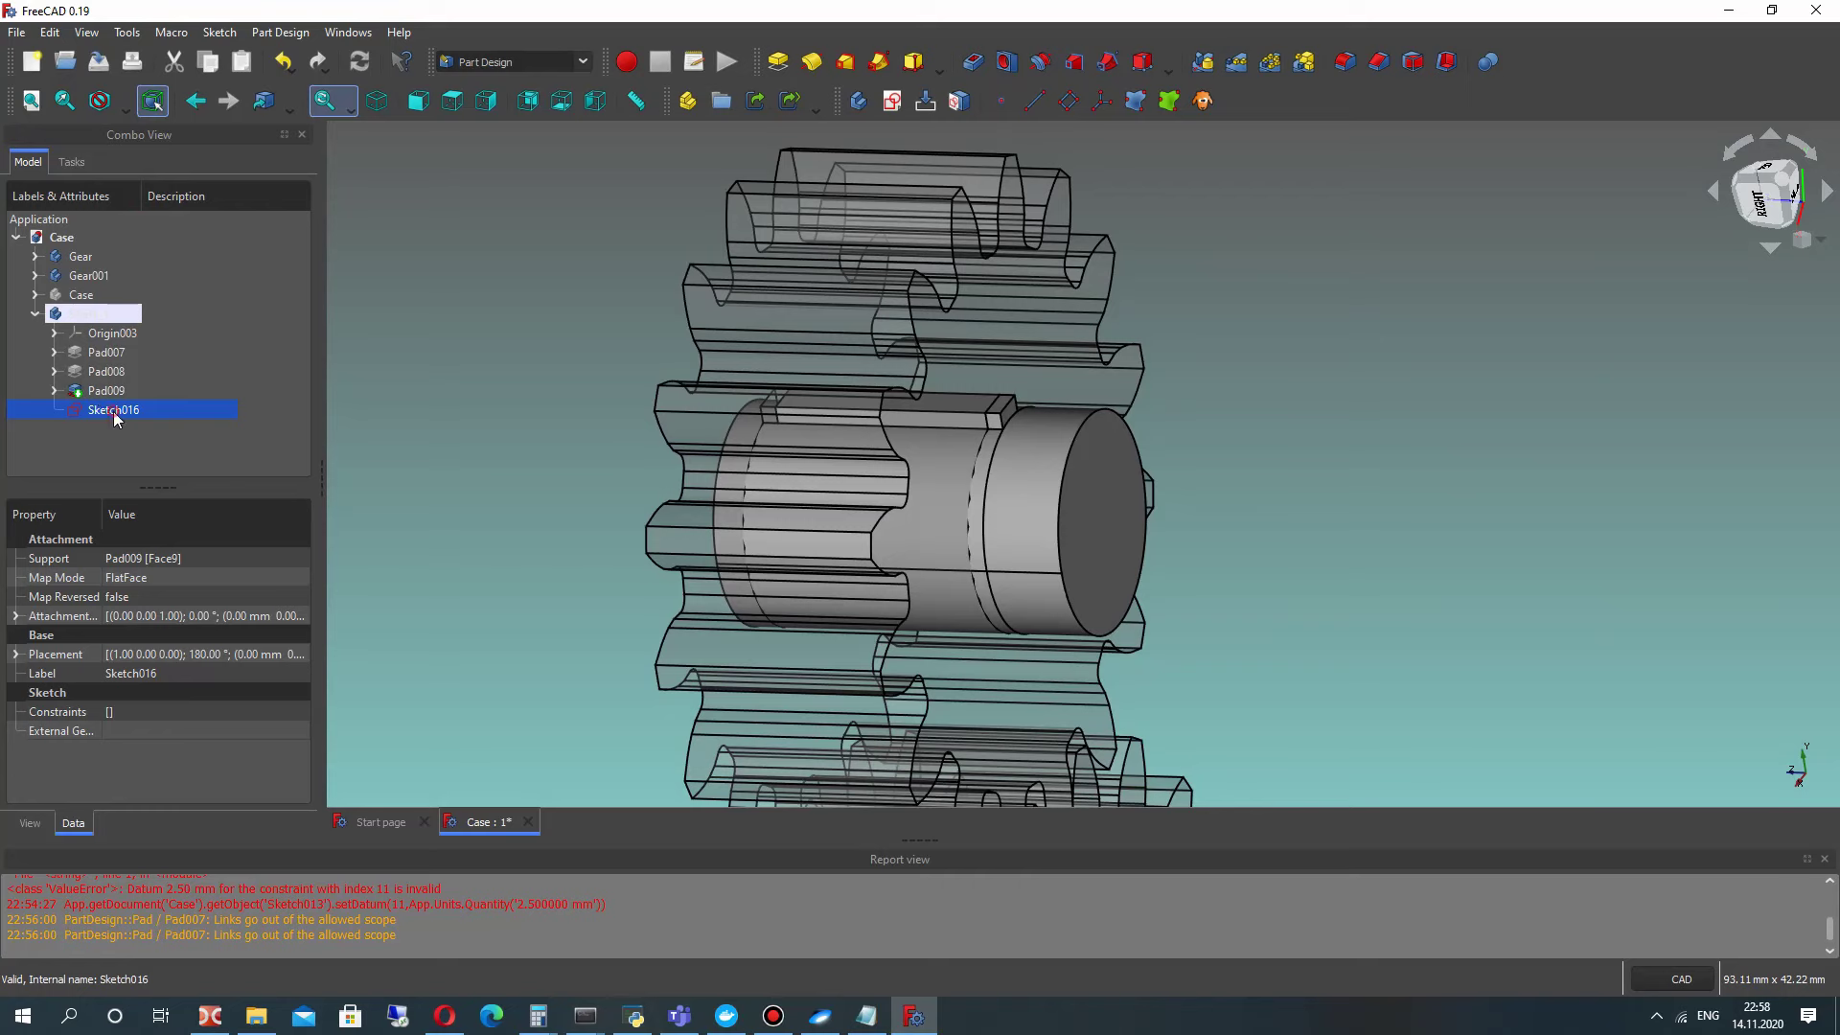
Step: Set the Refine property of the 5 mm pad to true
{"action": "left_click", "coordinate": [96, 389]}
{"action": "left_click", "coordinate": [127, 750]}
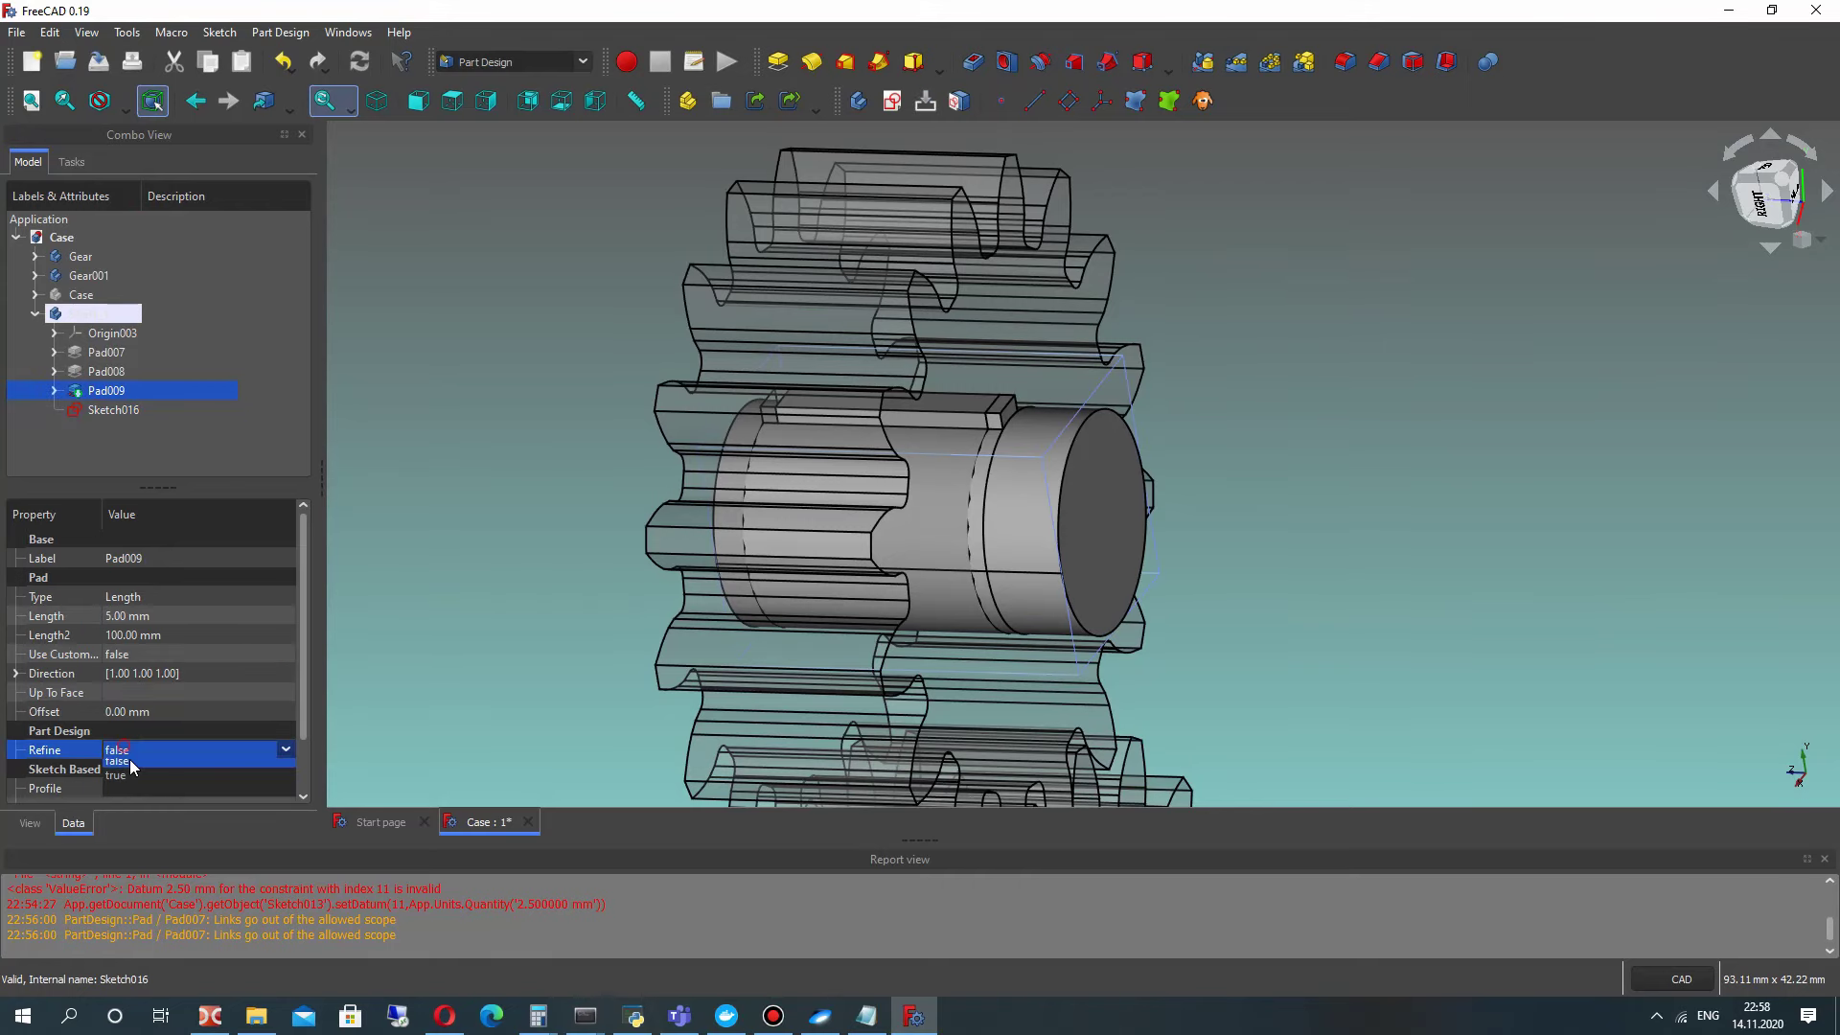
{"action": "left_click", "coordinate": [134, 788]}
{"action": "left_click", "coordinate": [401, 473]}
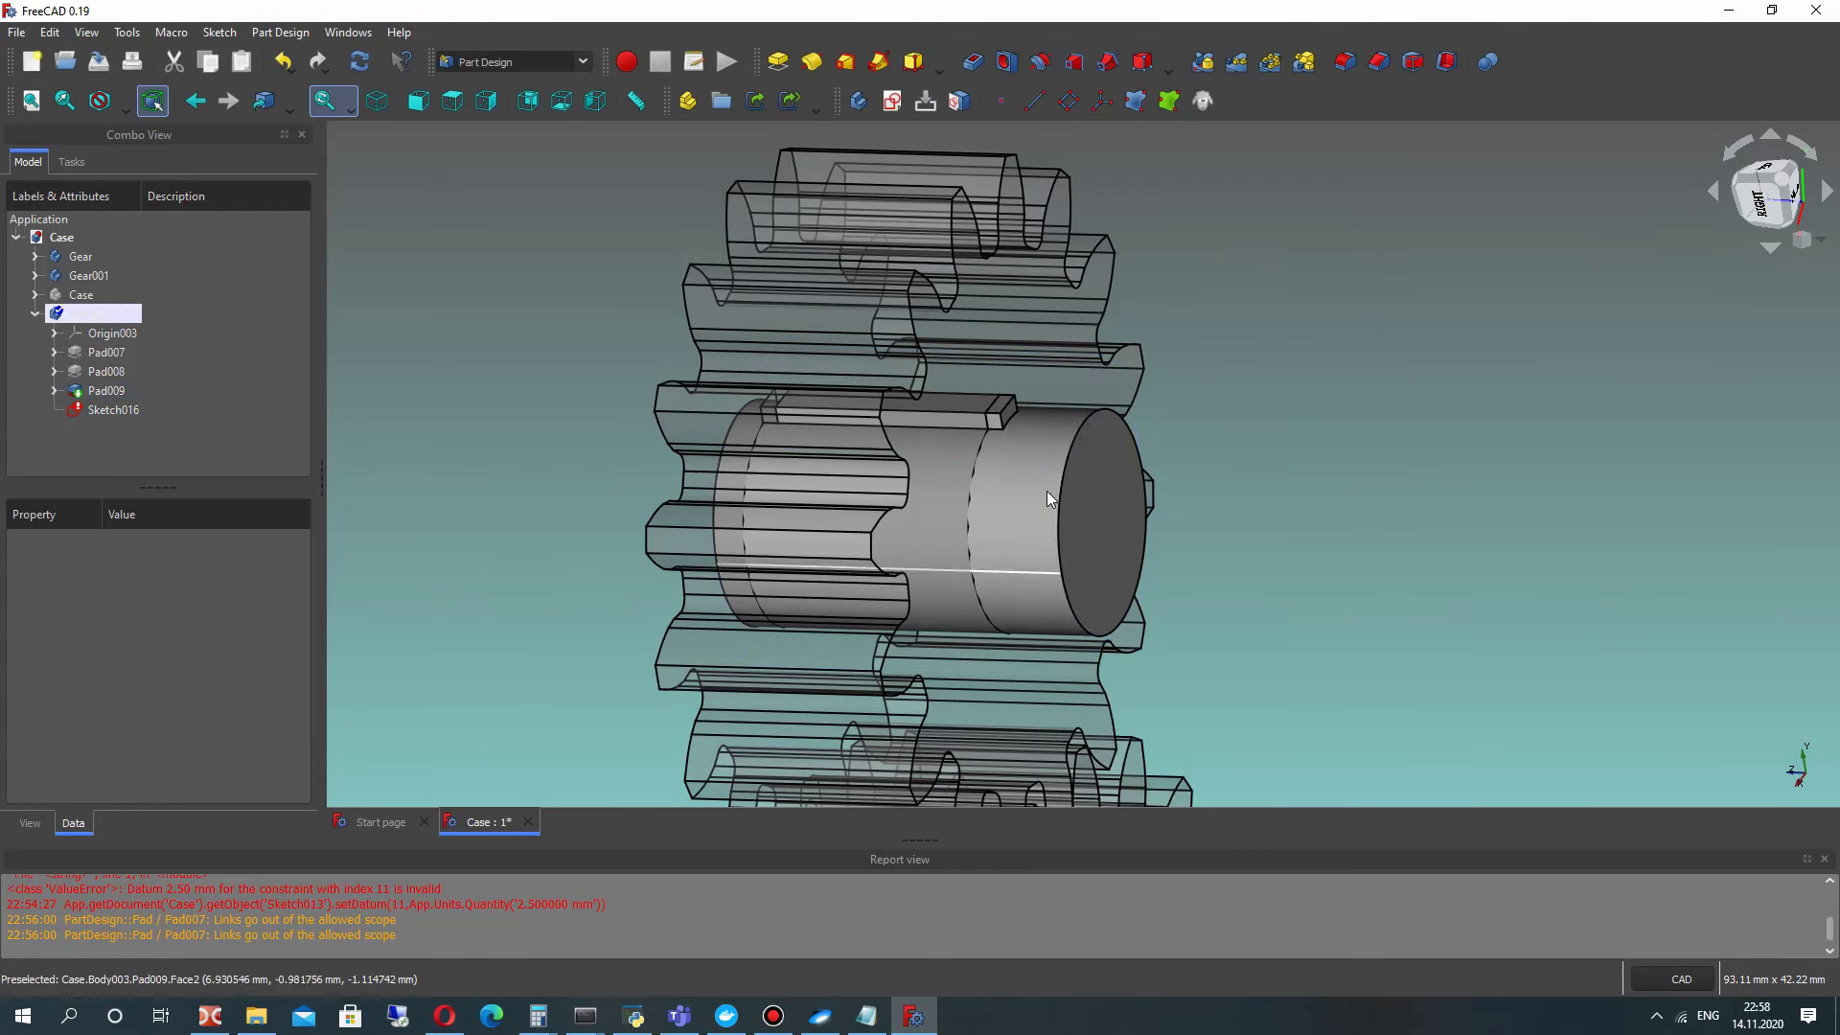
Step: Delete the empty sketch Sketch016 from the shaft body
{"action": "scroll", "coordinate": [1167, 532], "scroll_direction": "up", "scroll_amount": 2}
{"action": "middle_click_drag", "start_coordinate": [1231, 590], "coordinate": [1149, 529]}
{"action": "left_click", "coordinate": [1148, 529]}
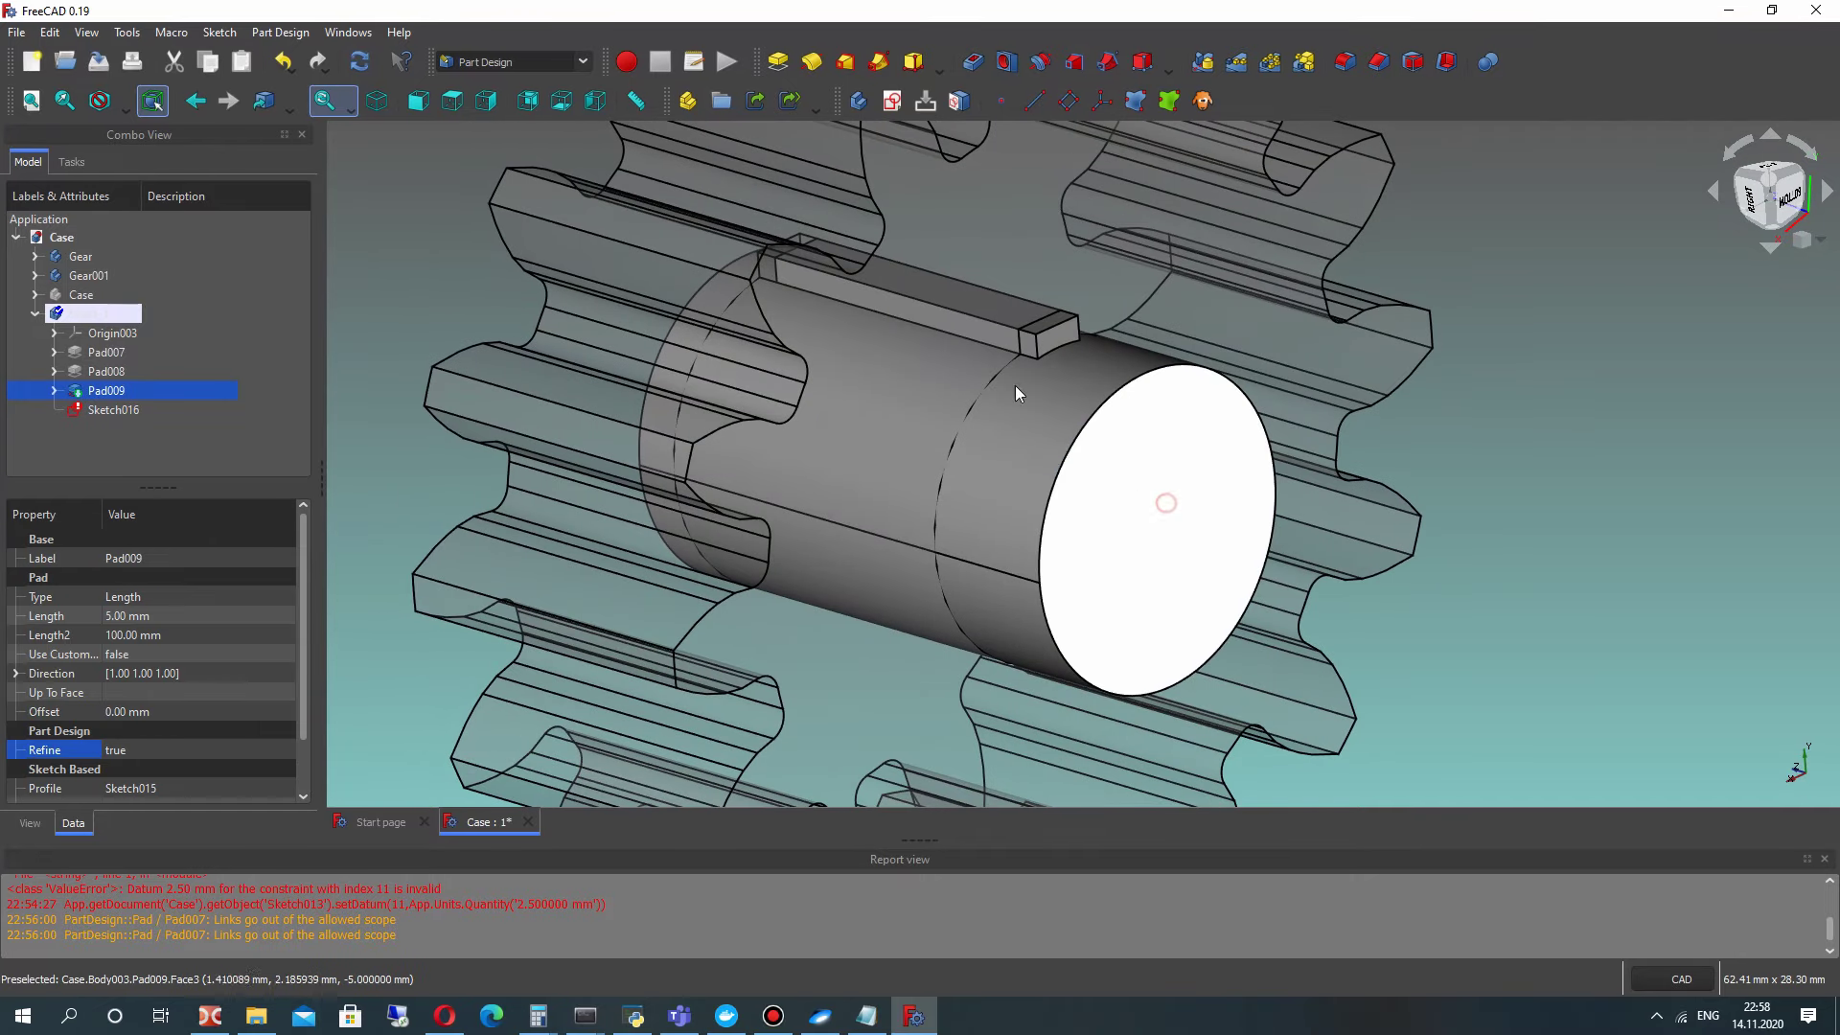
{"action": "right_click", "coordinate": [115, 418]}
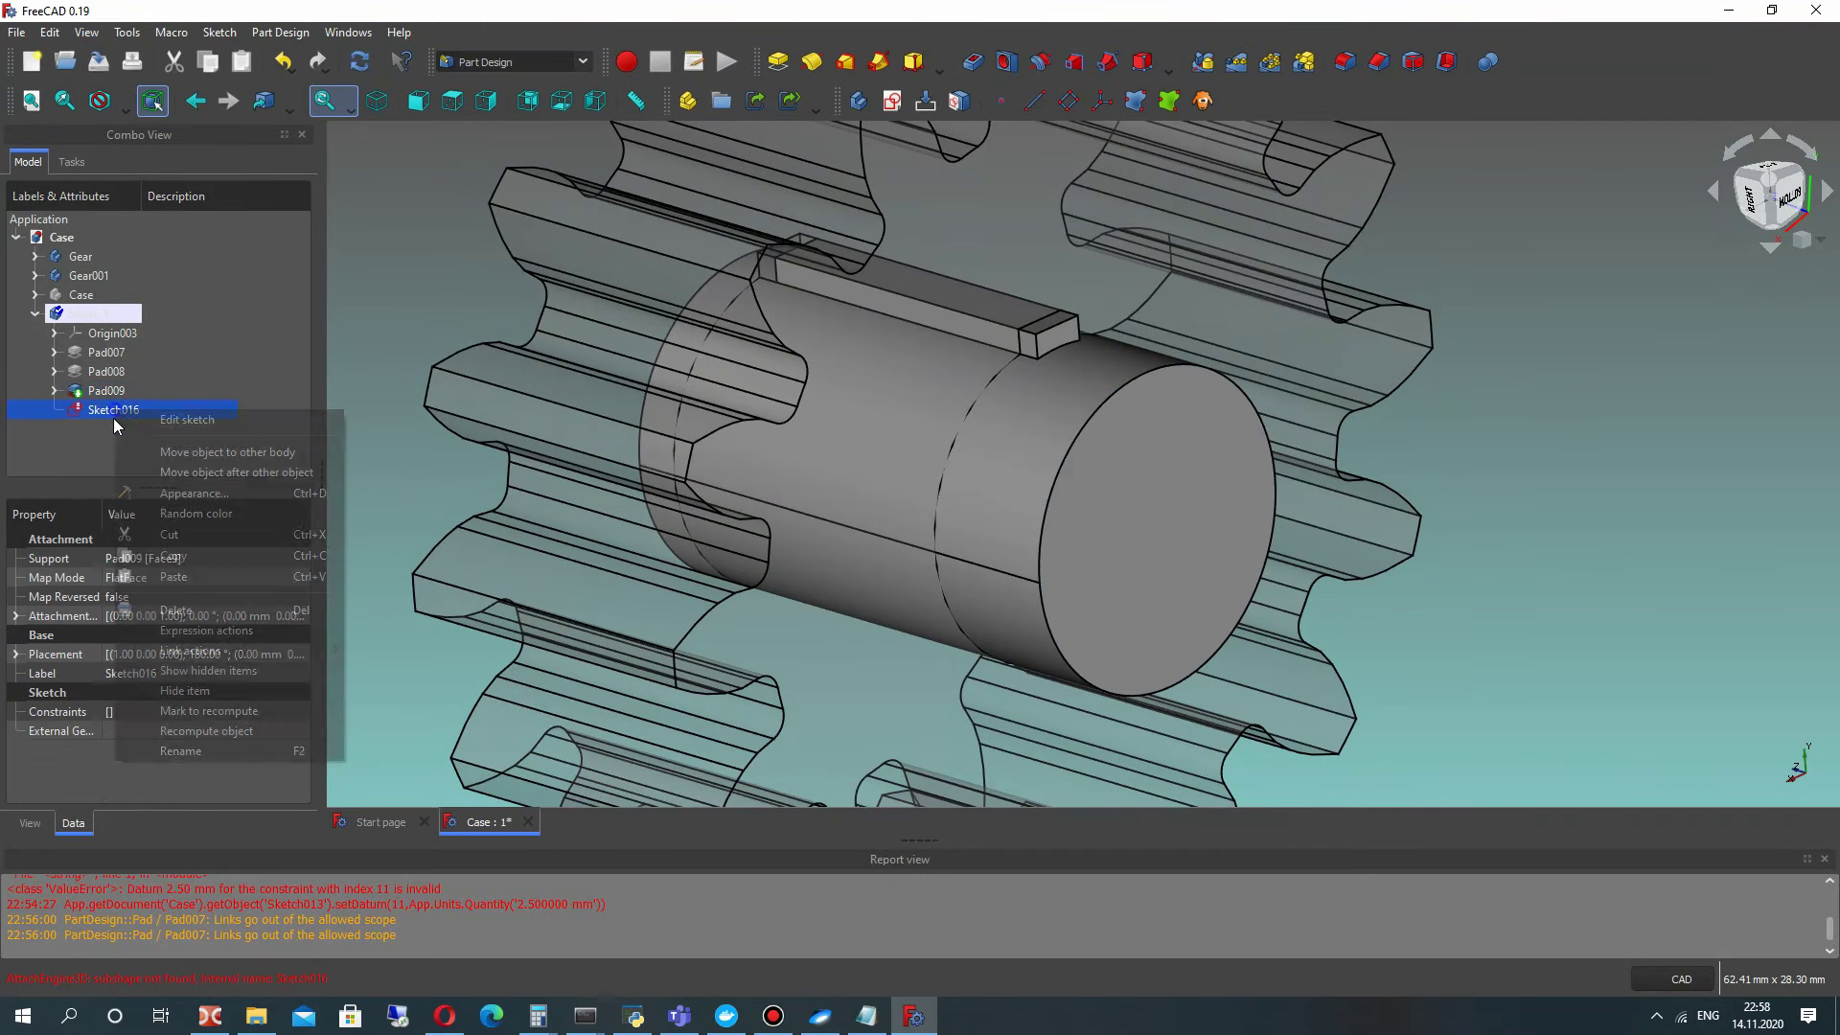
{"action": "left_click", "coordinate": [199, 608]}
{"action": "left_click", "coordinate": [104, 391]}
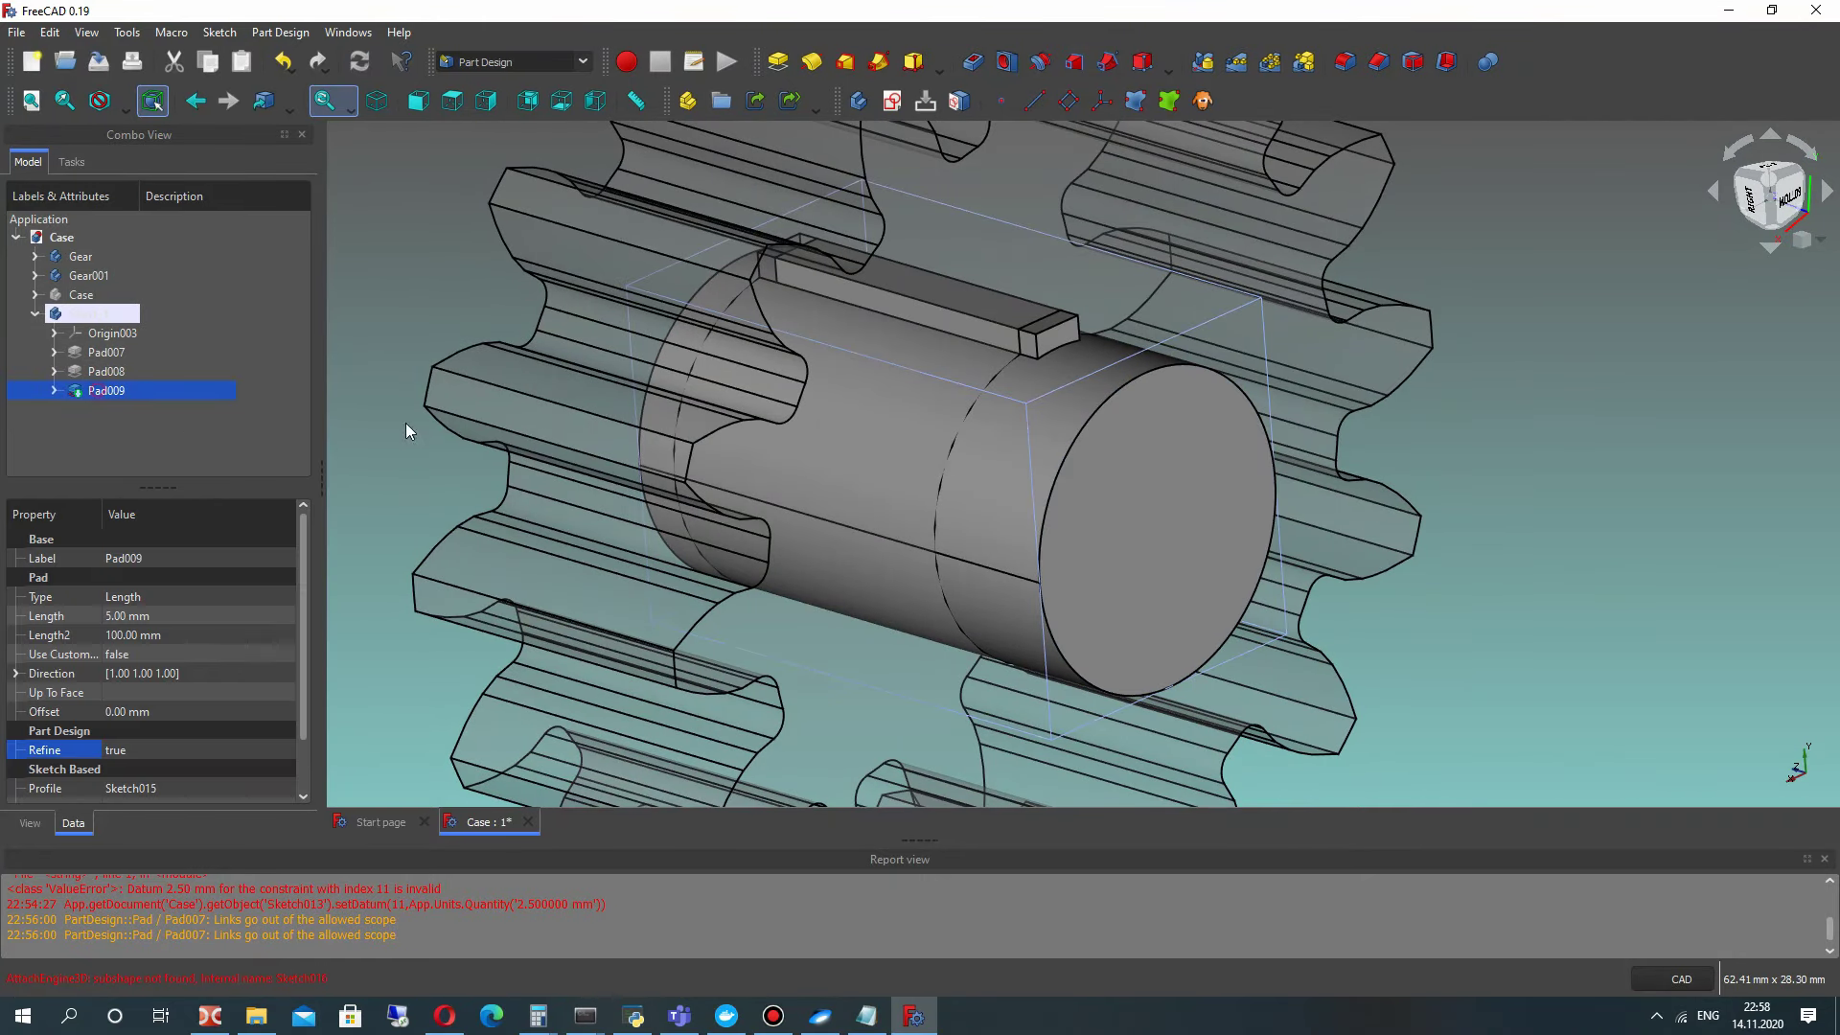
{"action": "left_click", "coordinate": [1586, 508]}
Step: Create a new sketch on the round end face of the 5 mm pad
{"action": "left_click", "coordinate": [1131, 466]}
{"action": "left_click", "coordinate": [993, 72]}
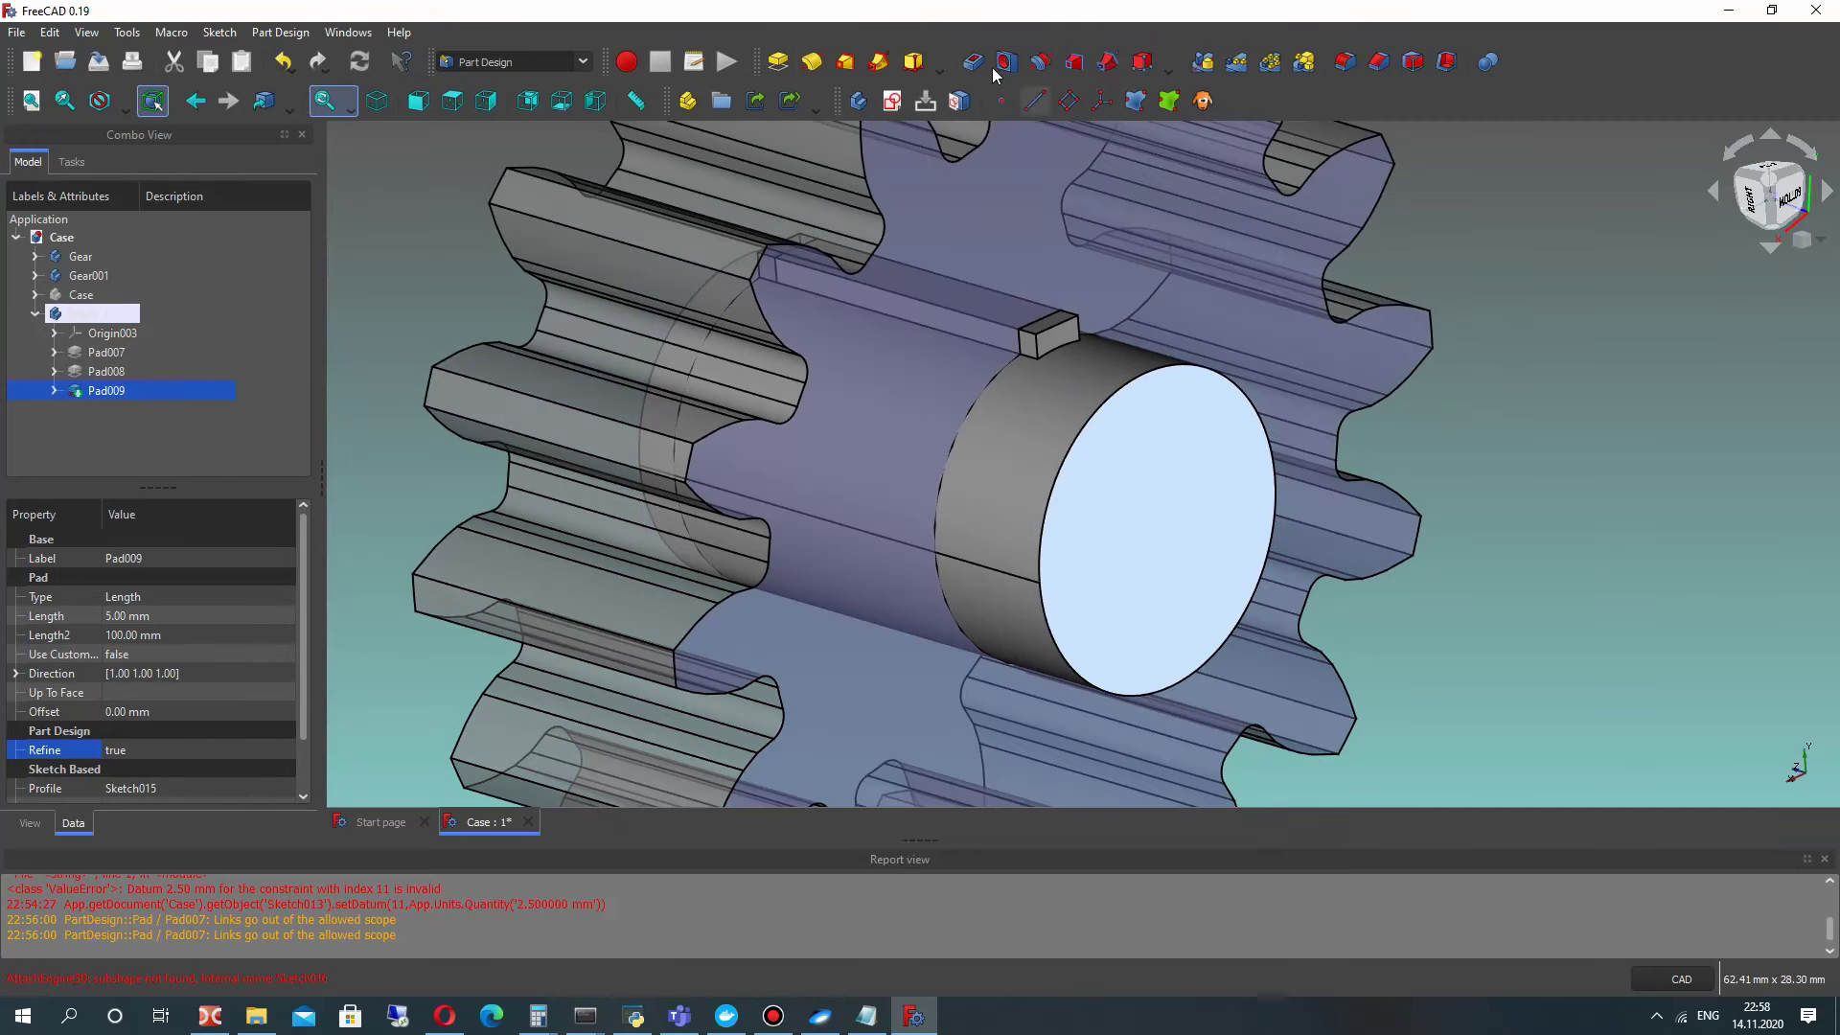
{"action": "left_click", "coordinate": [893, 100]}
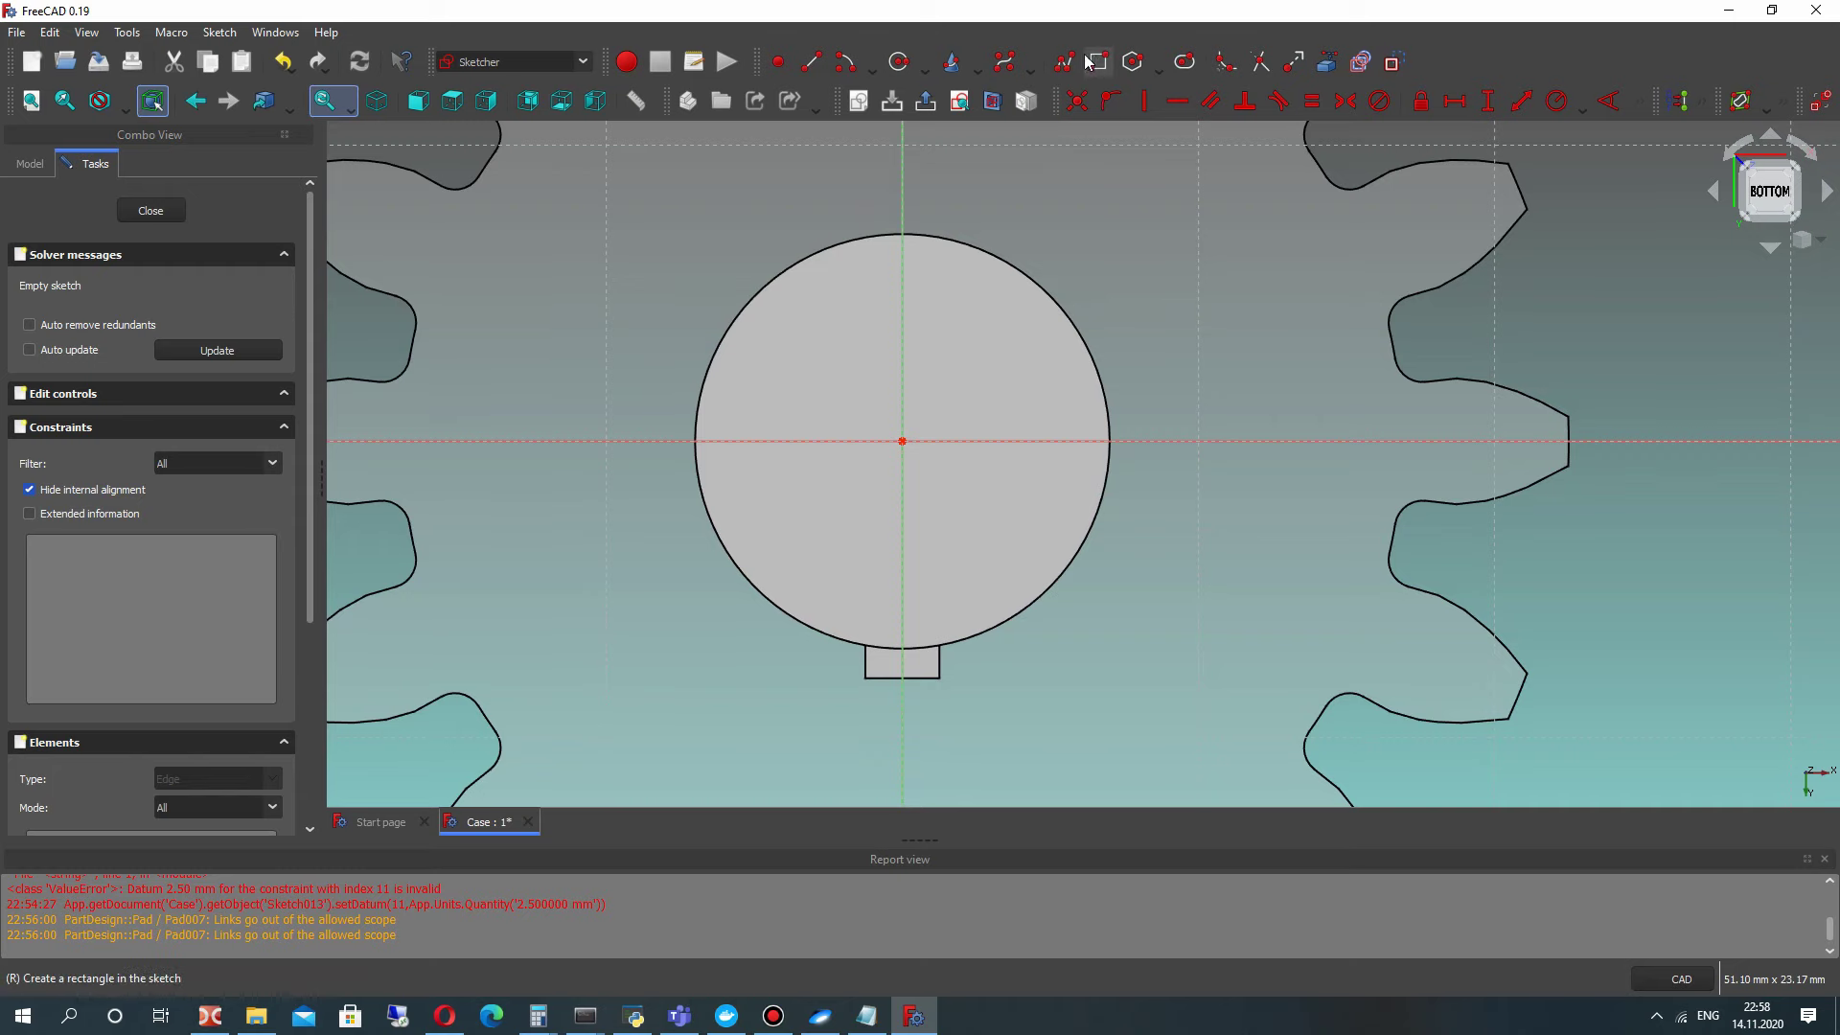
Step: Draw a circle centred on the origin over the shaft's outline and constrain its radius to 7 mm
{"action": "left_click", "coordinate": [904, 65]}
{"action": "left_click", "coordinate": [902, 440]}
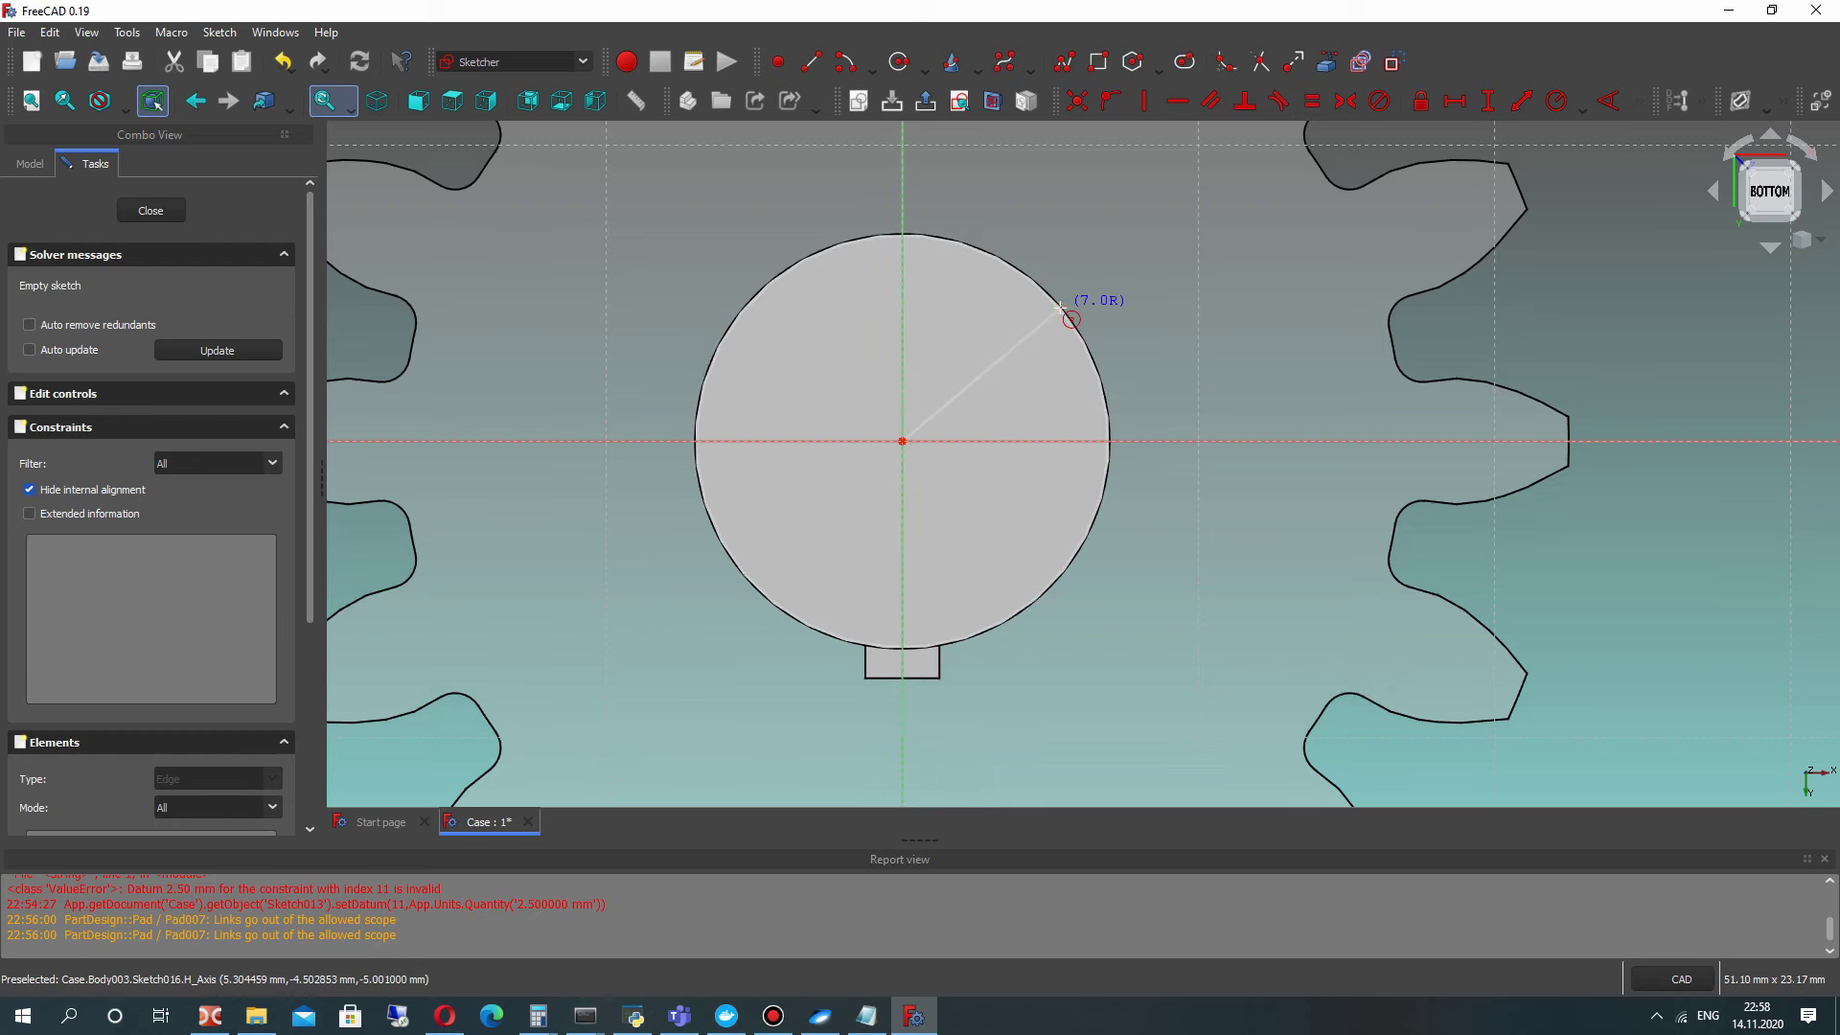
{"action": "left_click", "coordinate": [1066, 311]}
{"action": "right_click", "coordinate": [1006, 386]}
{"action": "left_click", "coordinate": [1064, 309]}
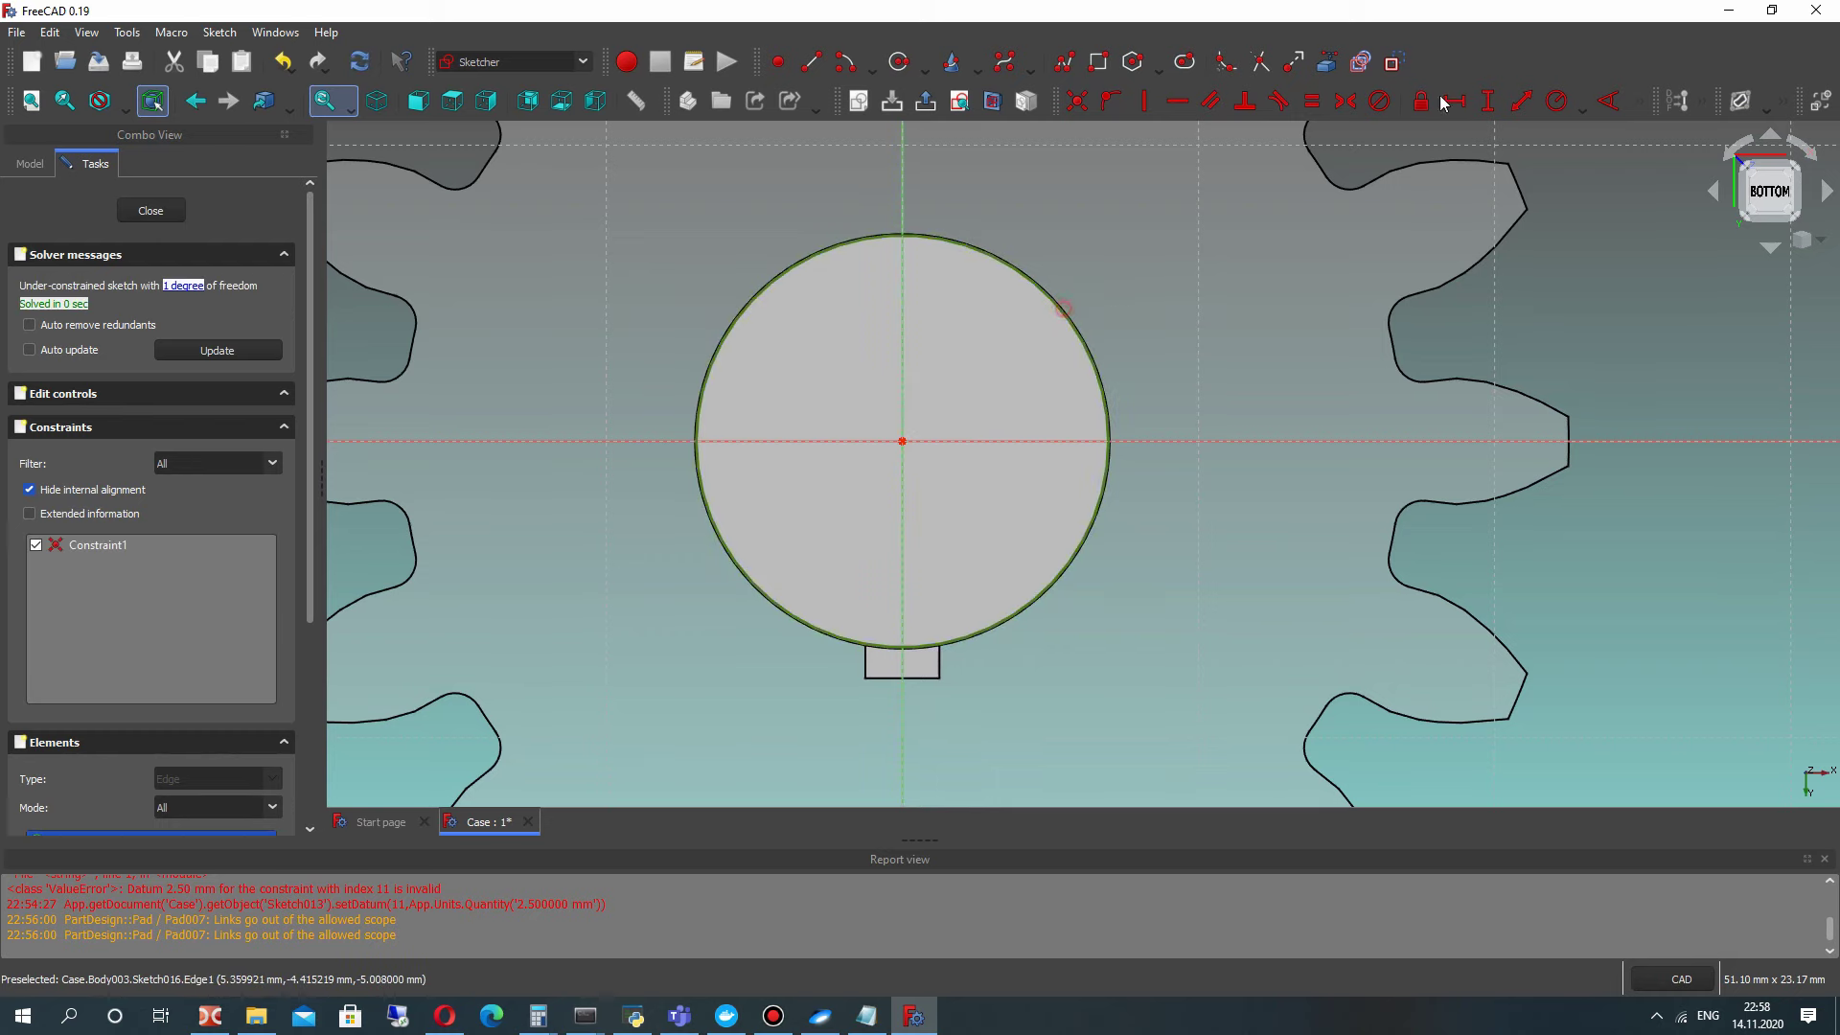
{"action": "left_click", "coordinate": [1556, 101]}
{"action": "type", "text": "7"}
{"action": "key", "text": "Return"}
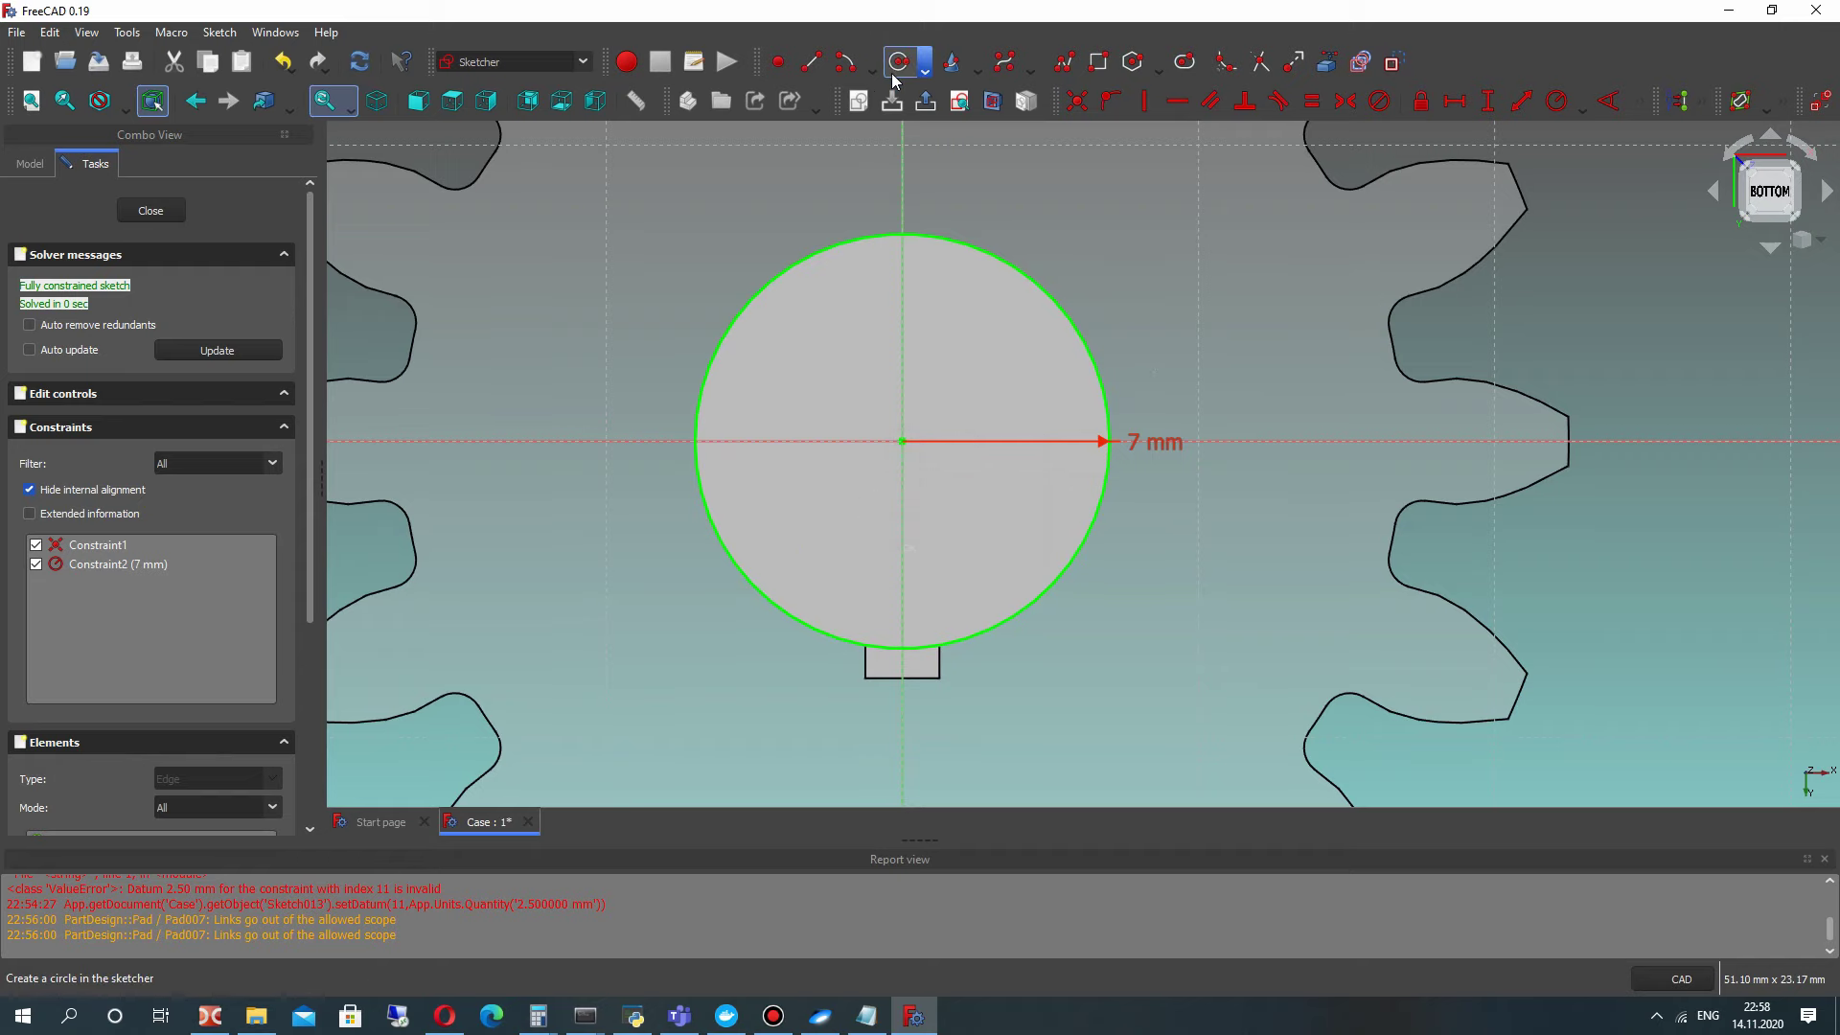
Step: Draw a horizontal line across the upper part of the circle, extending beyond its outline at both ends
{"action": "left_click", "coordinate": [810, 62]}
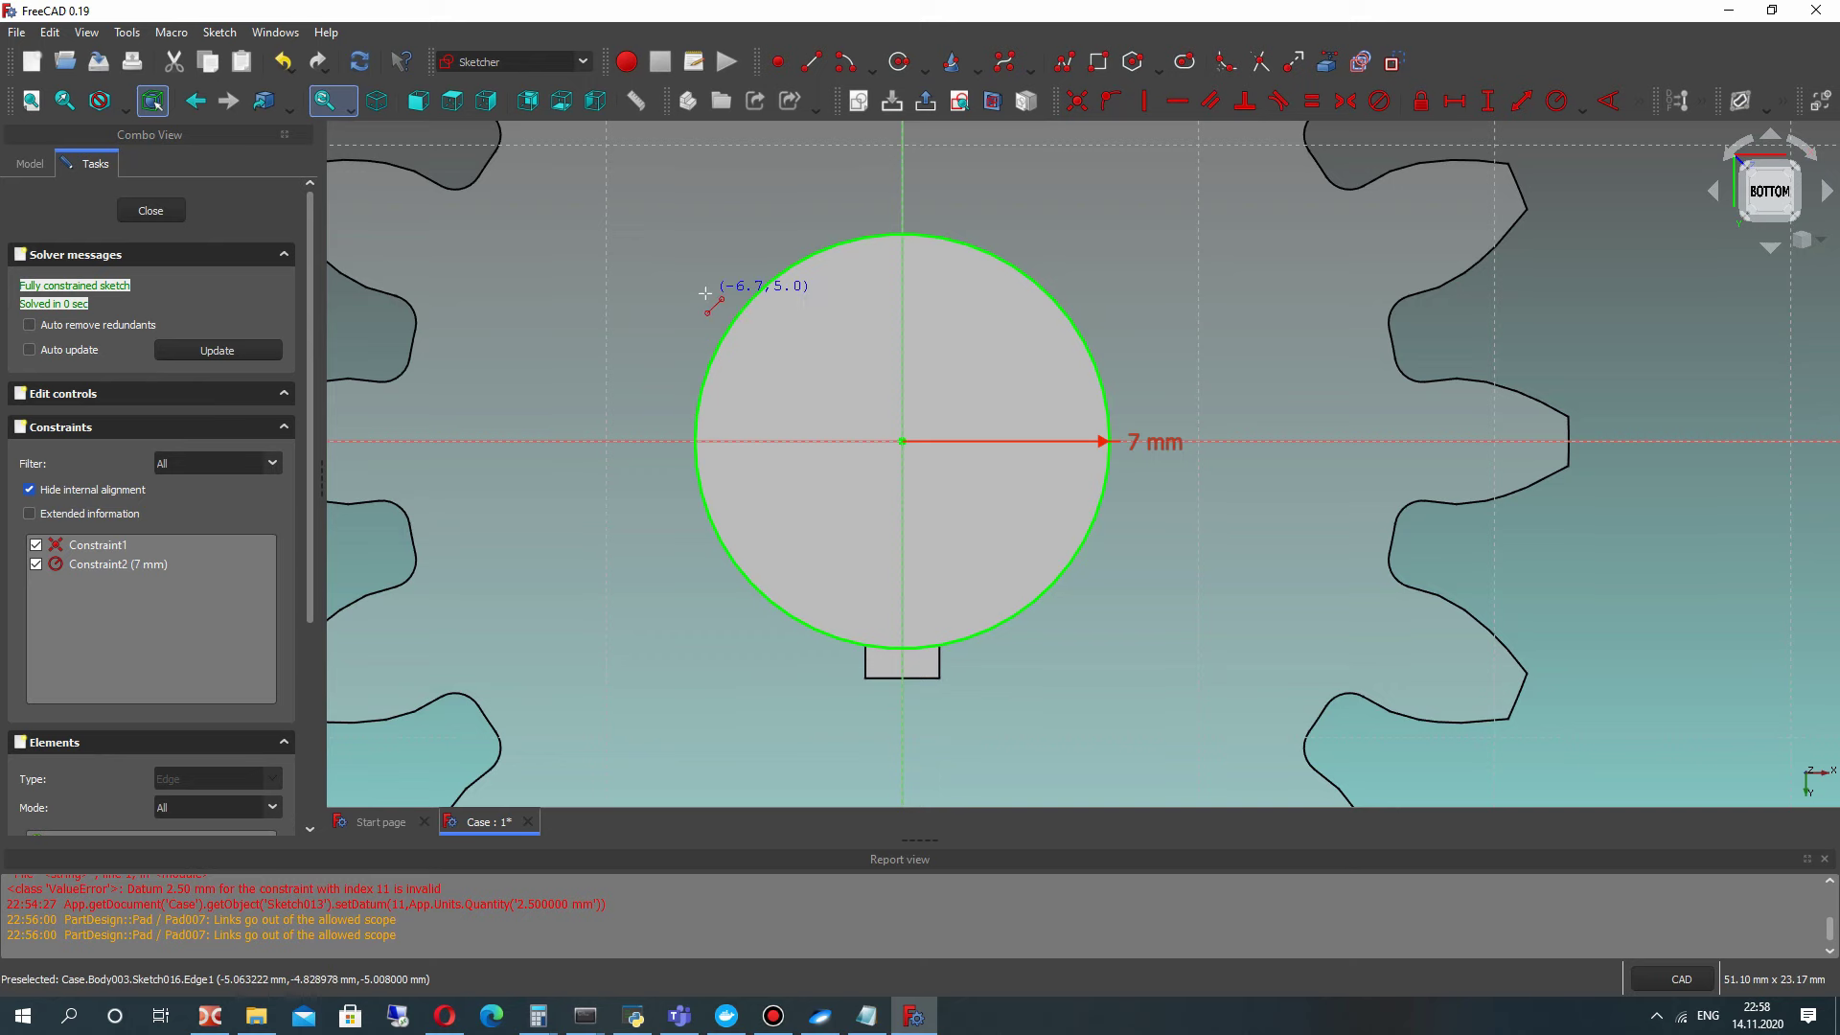
{"action": "left_click", "coordinate": [695, 297]}
{"action": "left_click", "coordinate": [1086, 298]}
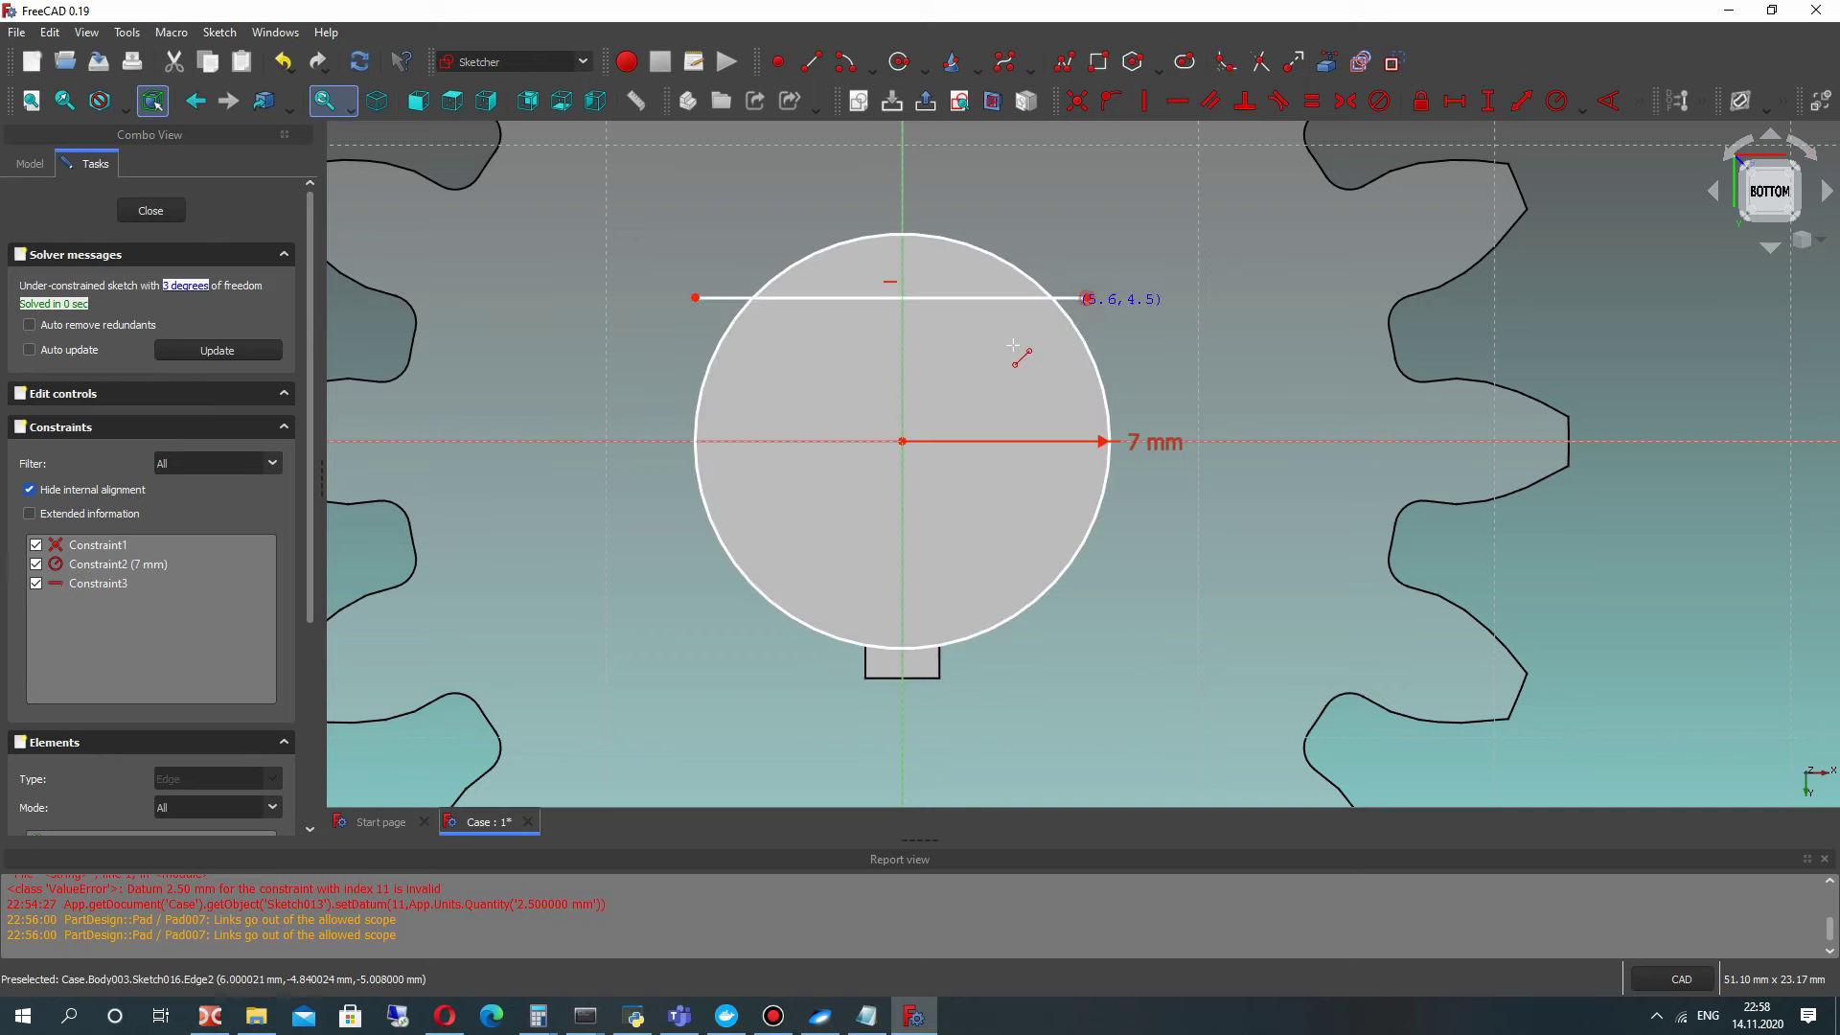
{"action": "left_click_drag", "start_coordinate": [950, 301], "coordinate": [955, 281]}
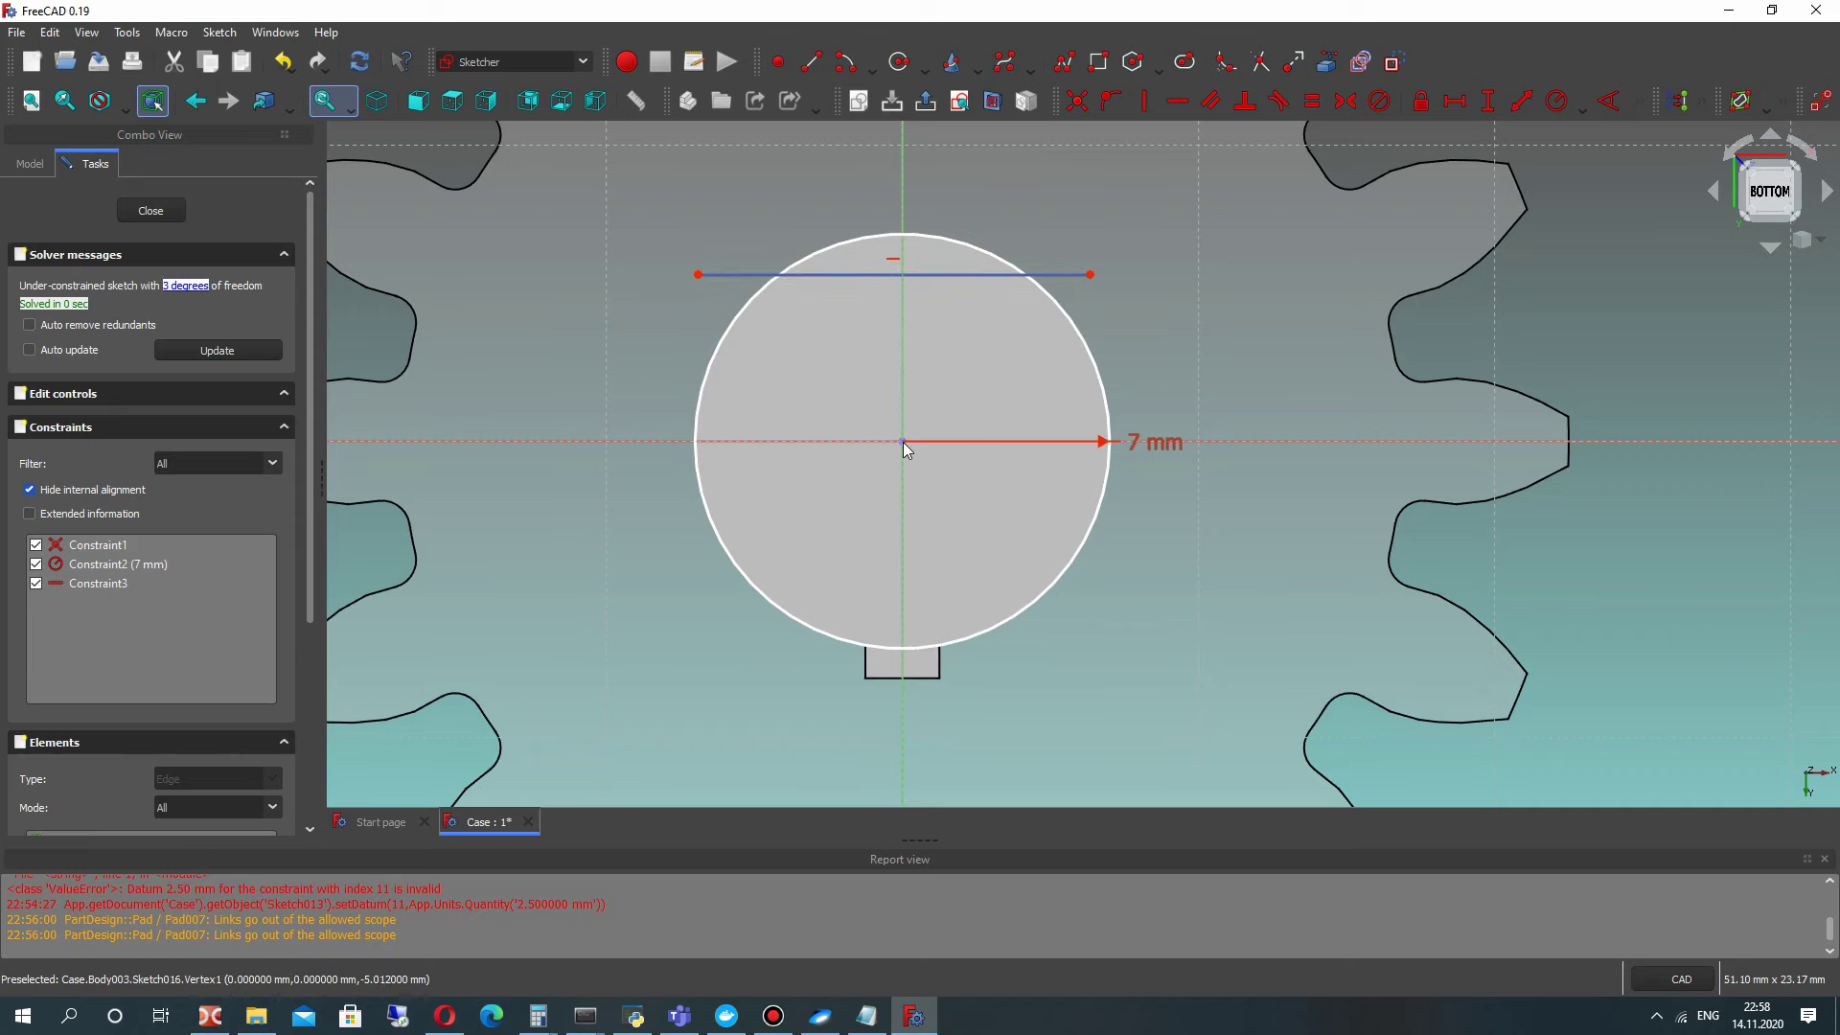
Step: Try to apply a vertical distance constraint between the horizontal line and the circle's centre
{"action": "left_click", "coordinate": [1638, 101]}
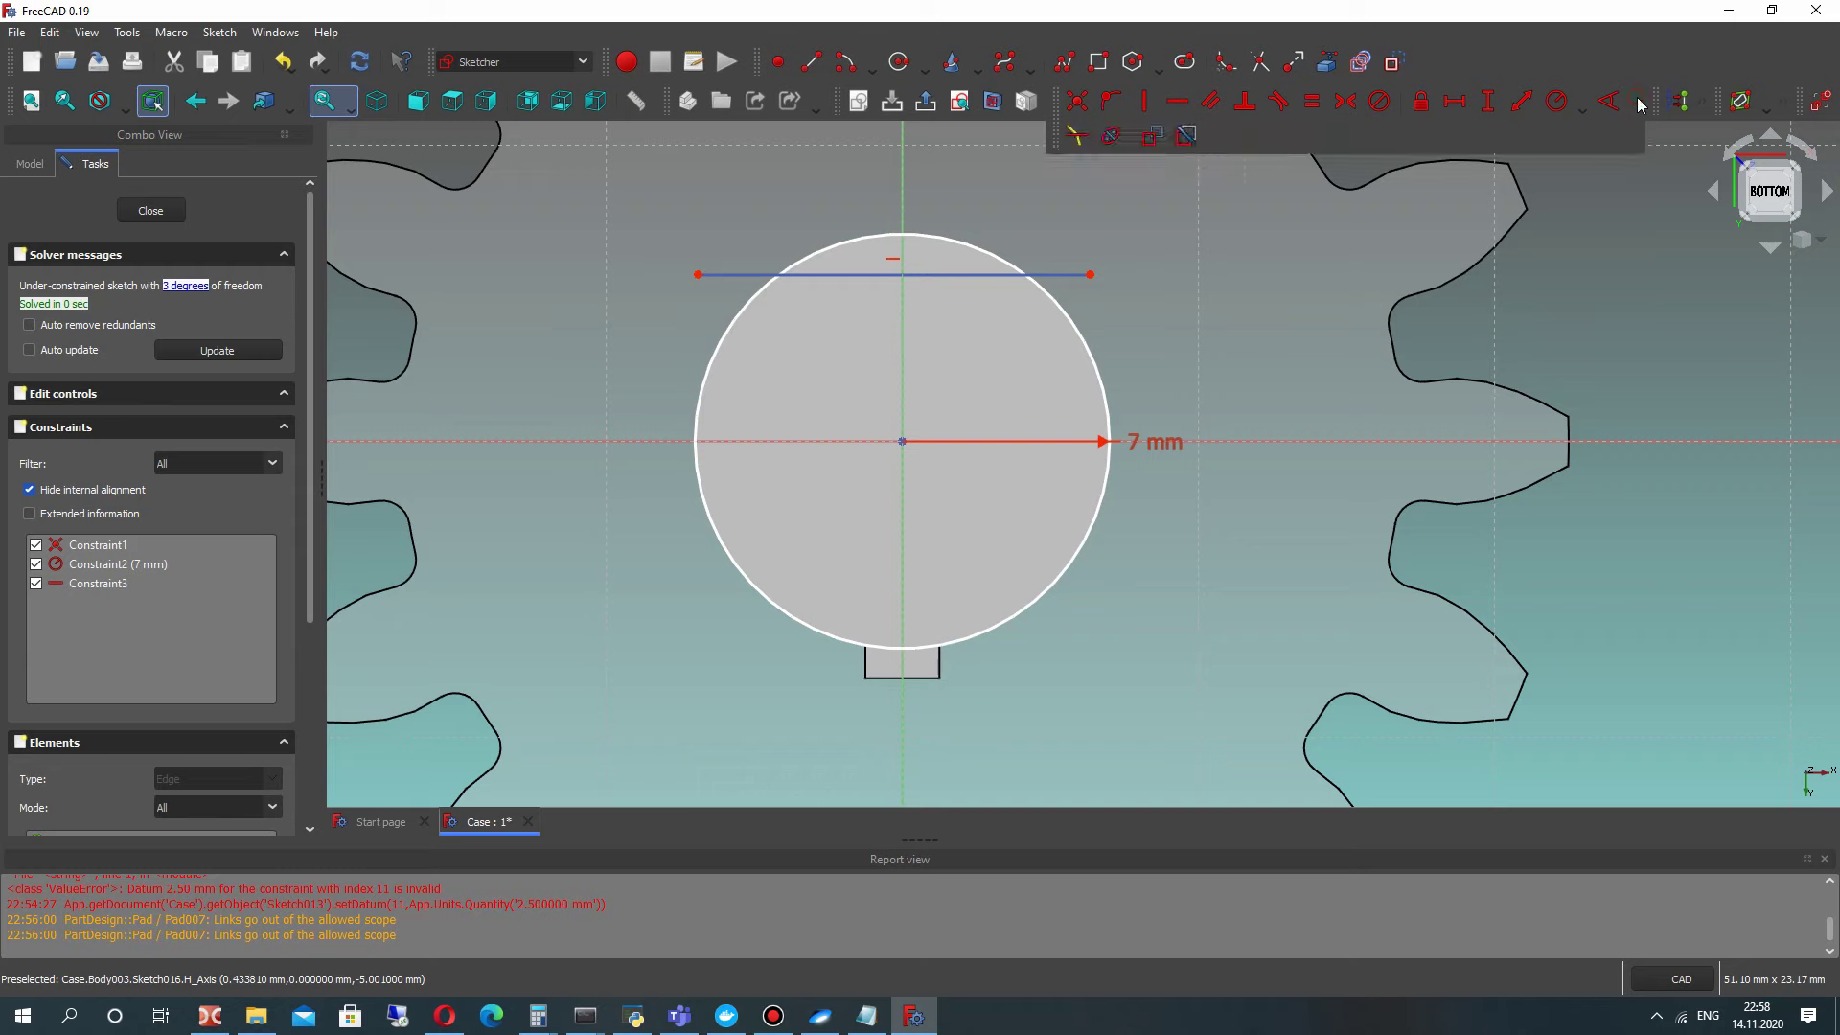
{"action": "left_click", "coordinate": [1488, 100]}
{"action": "left_click", "coordinate": [1058, 526]}
{"action": "left_click", "coordinate": [1576, 299]}
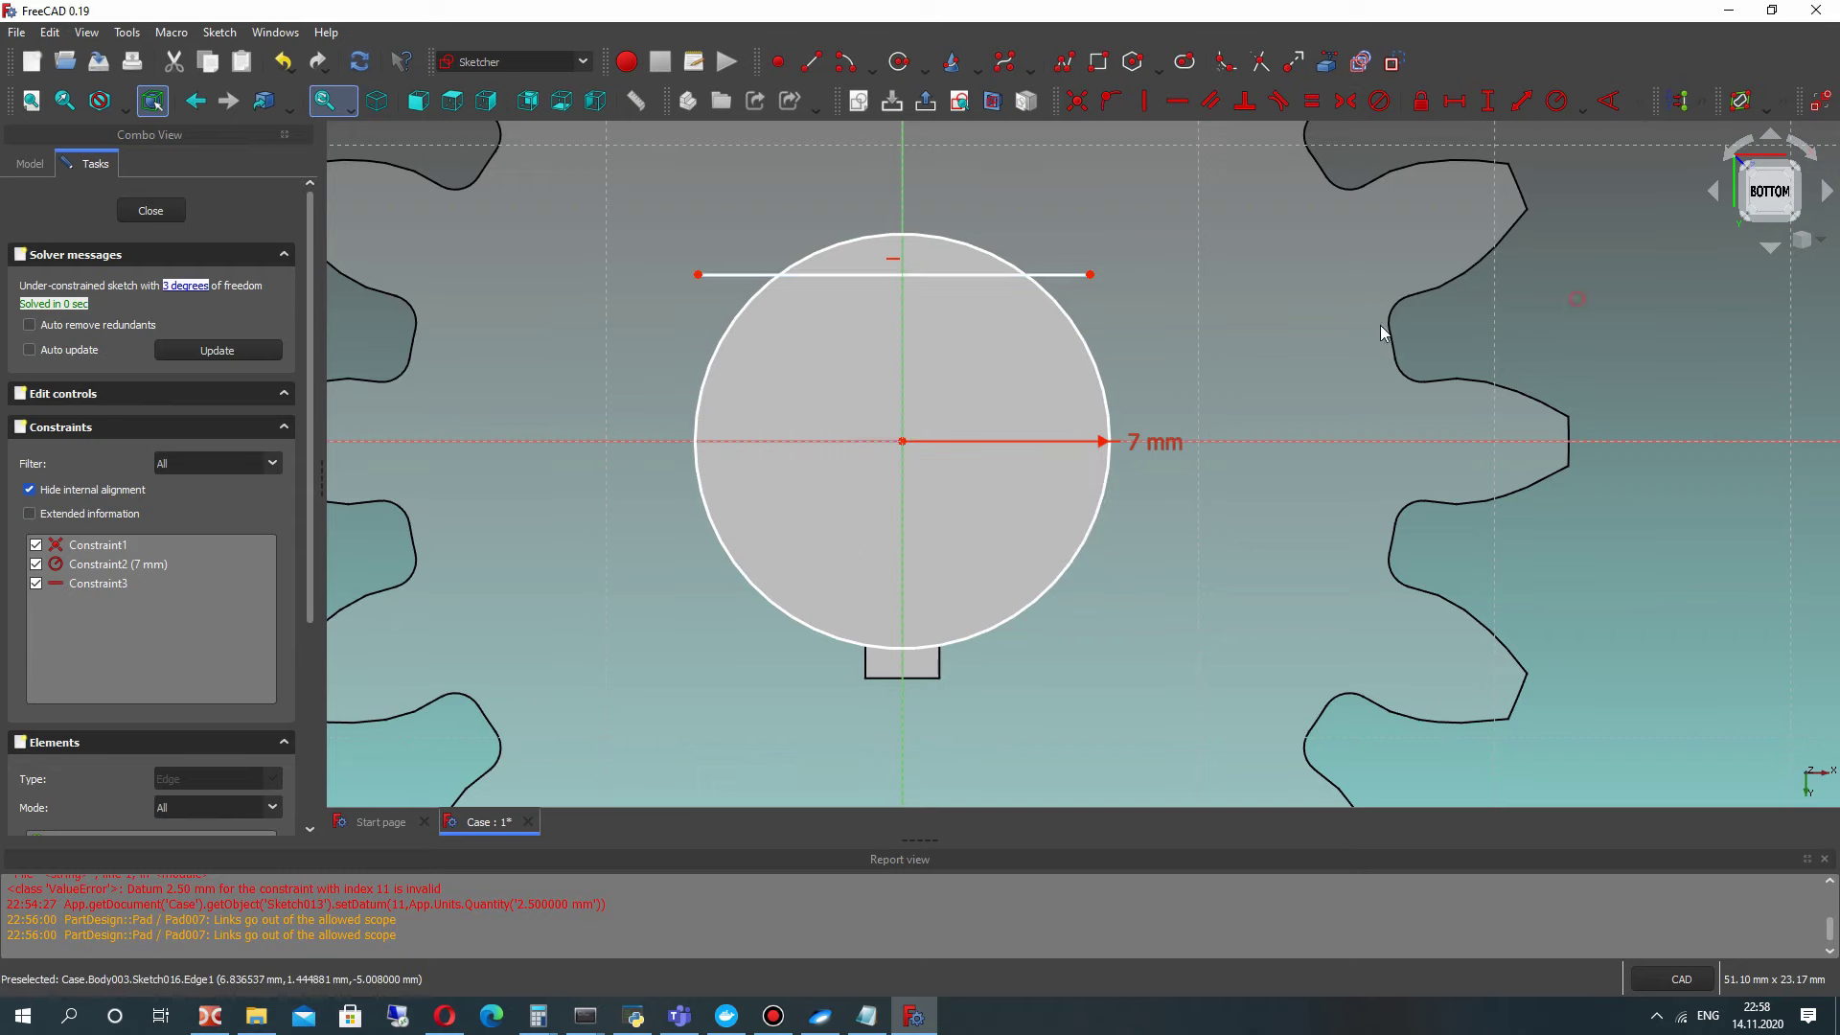
Step: Constrain both endpoints of the horizontal line onto the circle with point-on-object constraints
{"action": "mouse_move", "coordinate": [962, 275]}
{"action": "left_mouse_down"}
{"action": "mouse_move", "coordinate": [957, 295]}
{"action": "mouse_move", "coordinate": [971, 277]}
{"action": "left_mouse_up"}
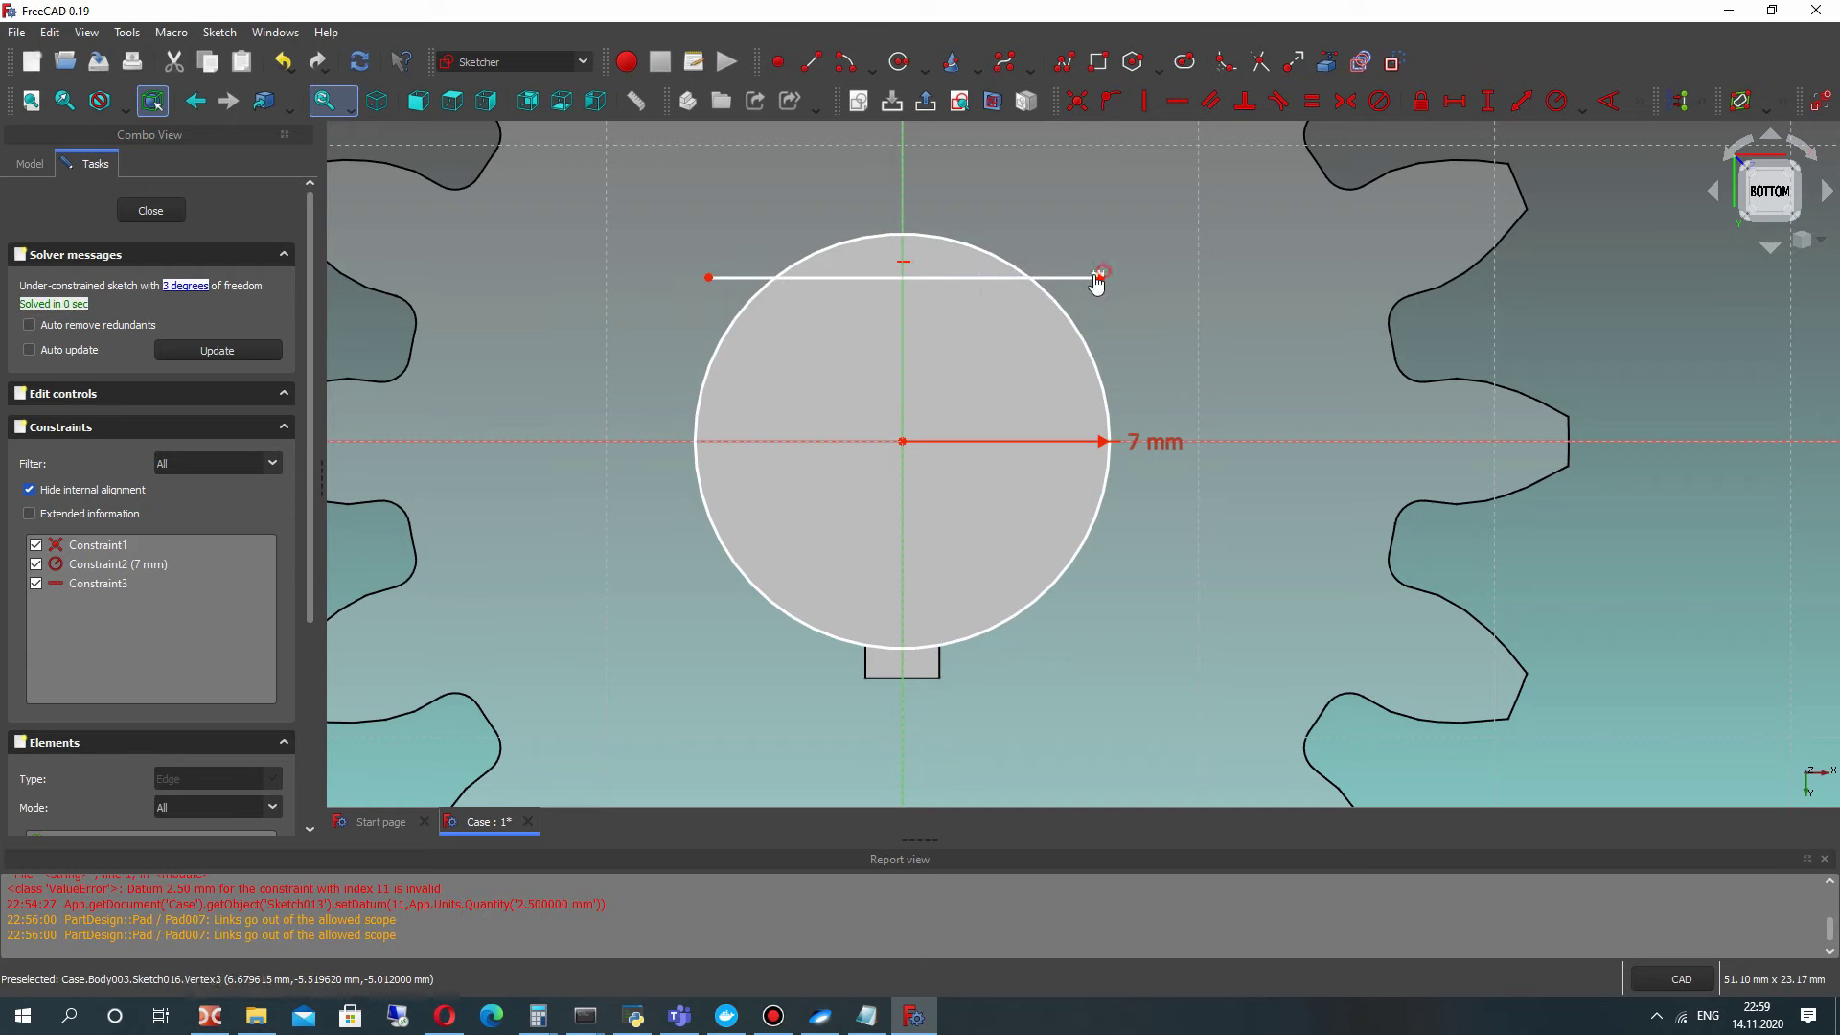
{"action": "left_click_drag", "start_coordinate": [1100, 277], "coordinate": [1002, 302]}
{"action": "left_click", "coordinate": [1001, 297]}
{"action": "left_click", "coordinate": [1038, 288]}
{"action": "left_click", "coordinate": [1111, 101]}
{"action": "left_click", "coordinate": [707, 262]}
{"action": "left_click", "coordinate": [757, 294]}
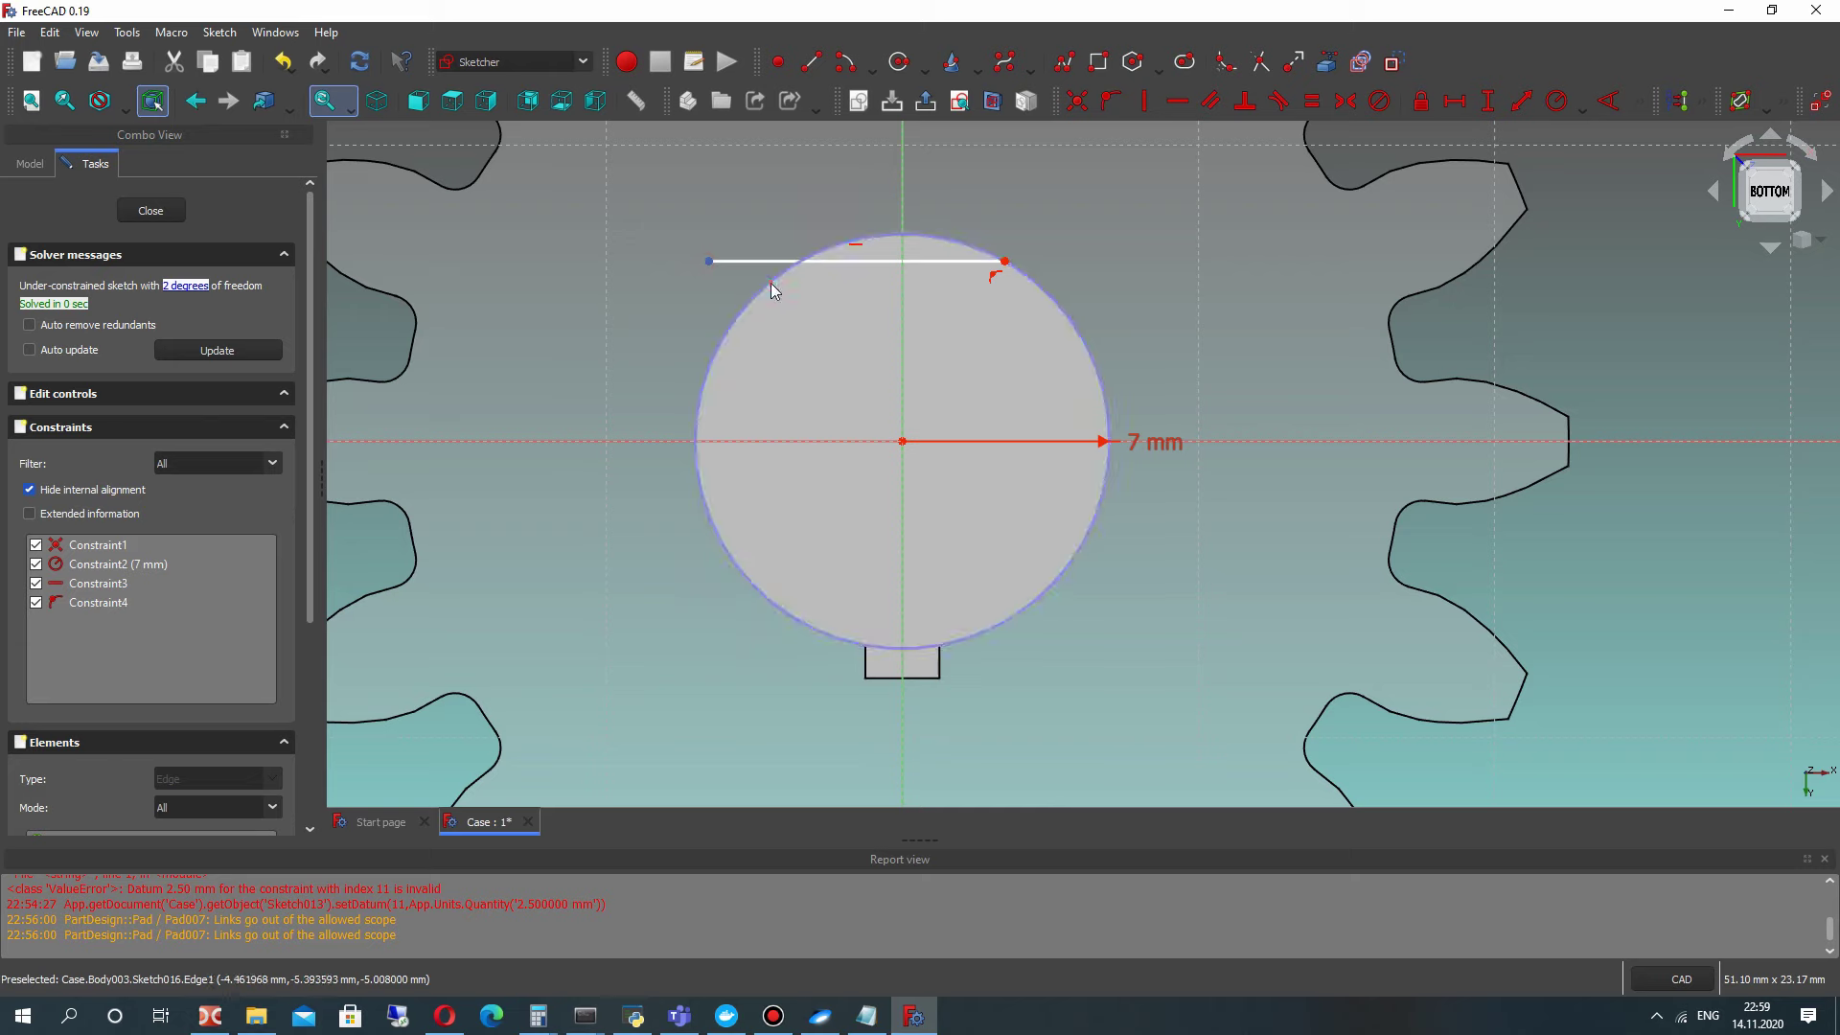
{"action": "left_click", "coordinate": [1112, 100]}
Step: Constrain the vertical distance between the chord's endpoint and the circle's centre to 6 mm
{"action": "mouse_move", "coordinate": [1011, 266]}
{"action": "left_mouse_down"}
{"action": "mouse_move", "coordinate": [1059, 297]}
{"action": "mouse_move", "coordinate": [995, 256]}
{"action": "left_mouse_up"}
{"action": "scroll", "coordinate": [874, 363], "scroll_direction": "down", "scroll_amount": 1}
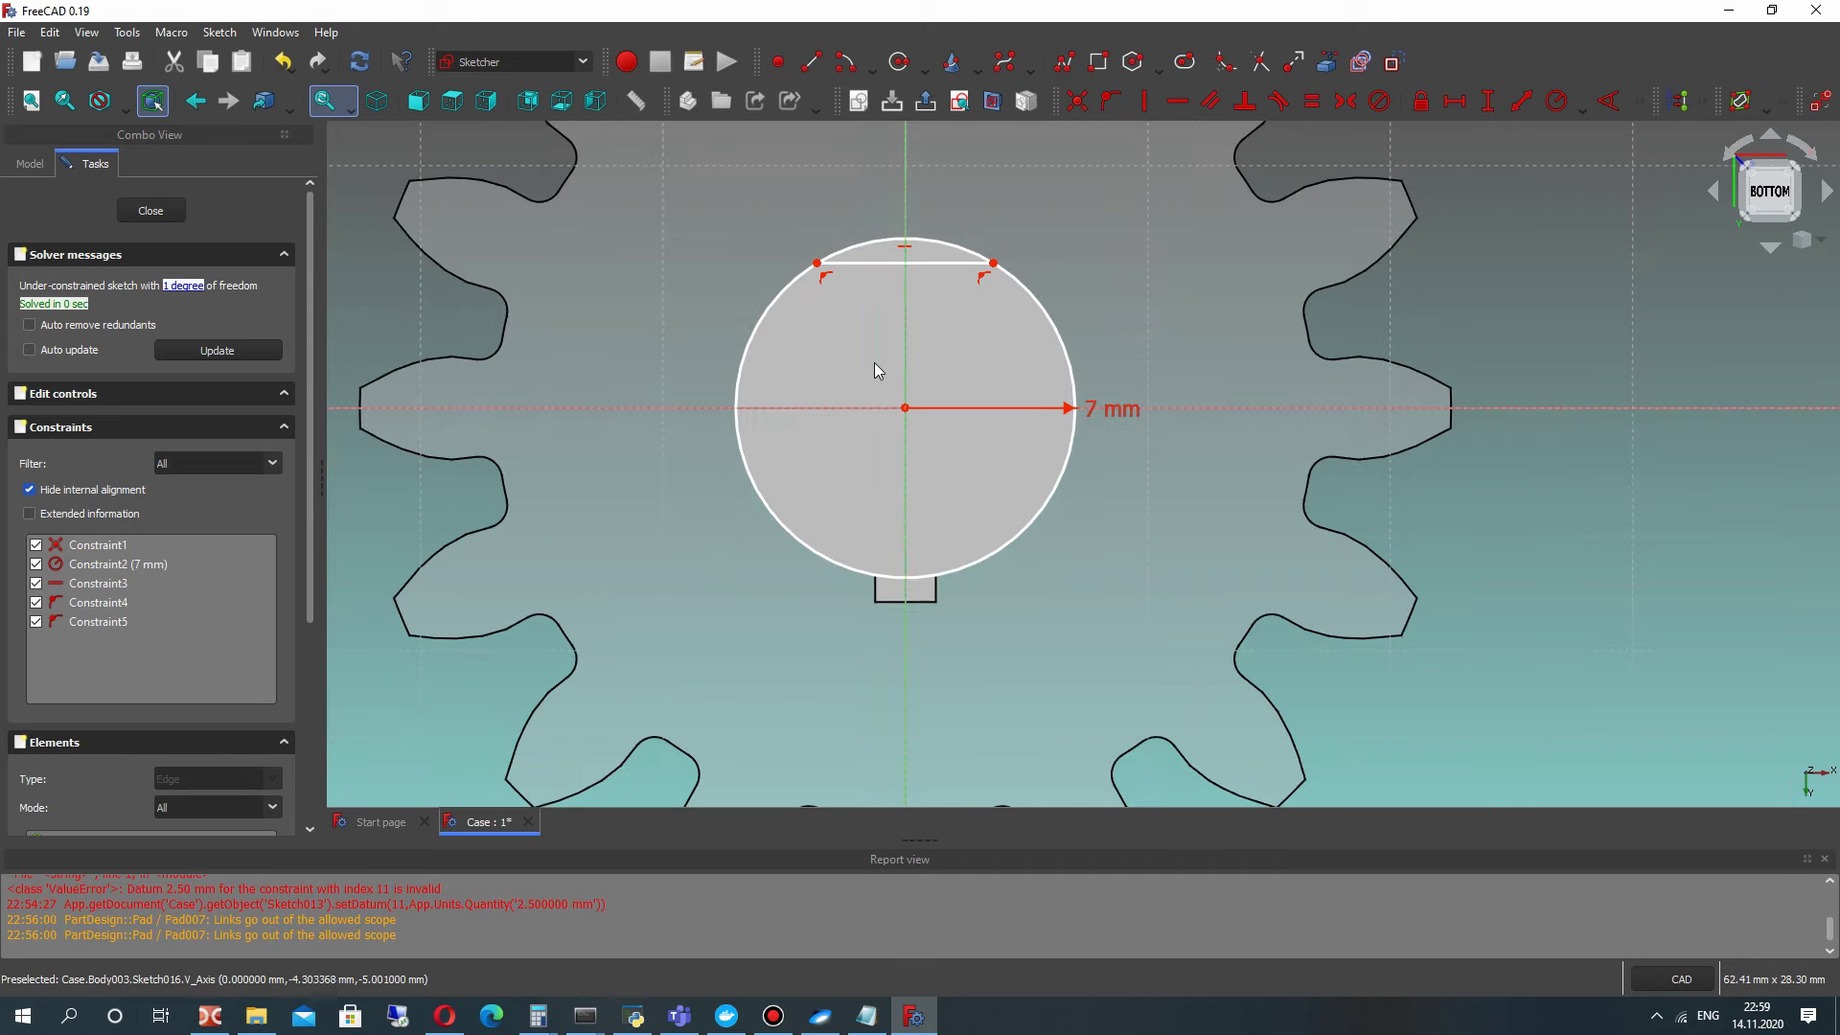
{"action": "scroll", "coordinate": [932, 268], "scroll_direction": "up", "scroll_amount": 1}
{"action": "left_click_drag", "start_coordinate": [1024, 262], "coordinate": [1032, 265]}
{"action": "left_click", "coordinate": [1032, 265]}
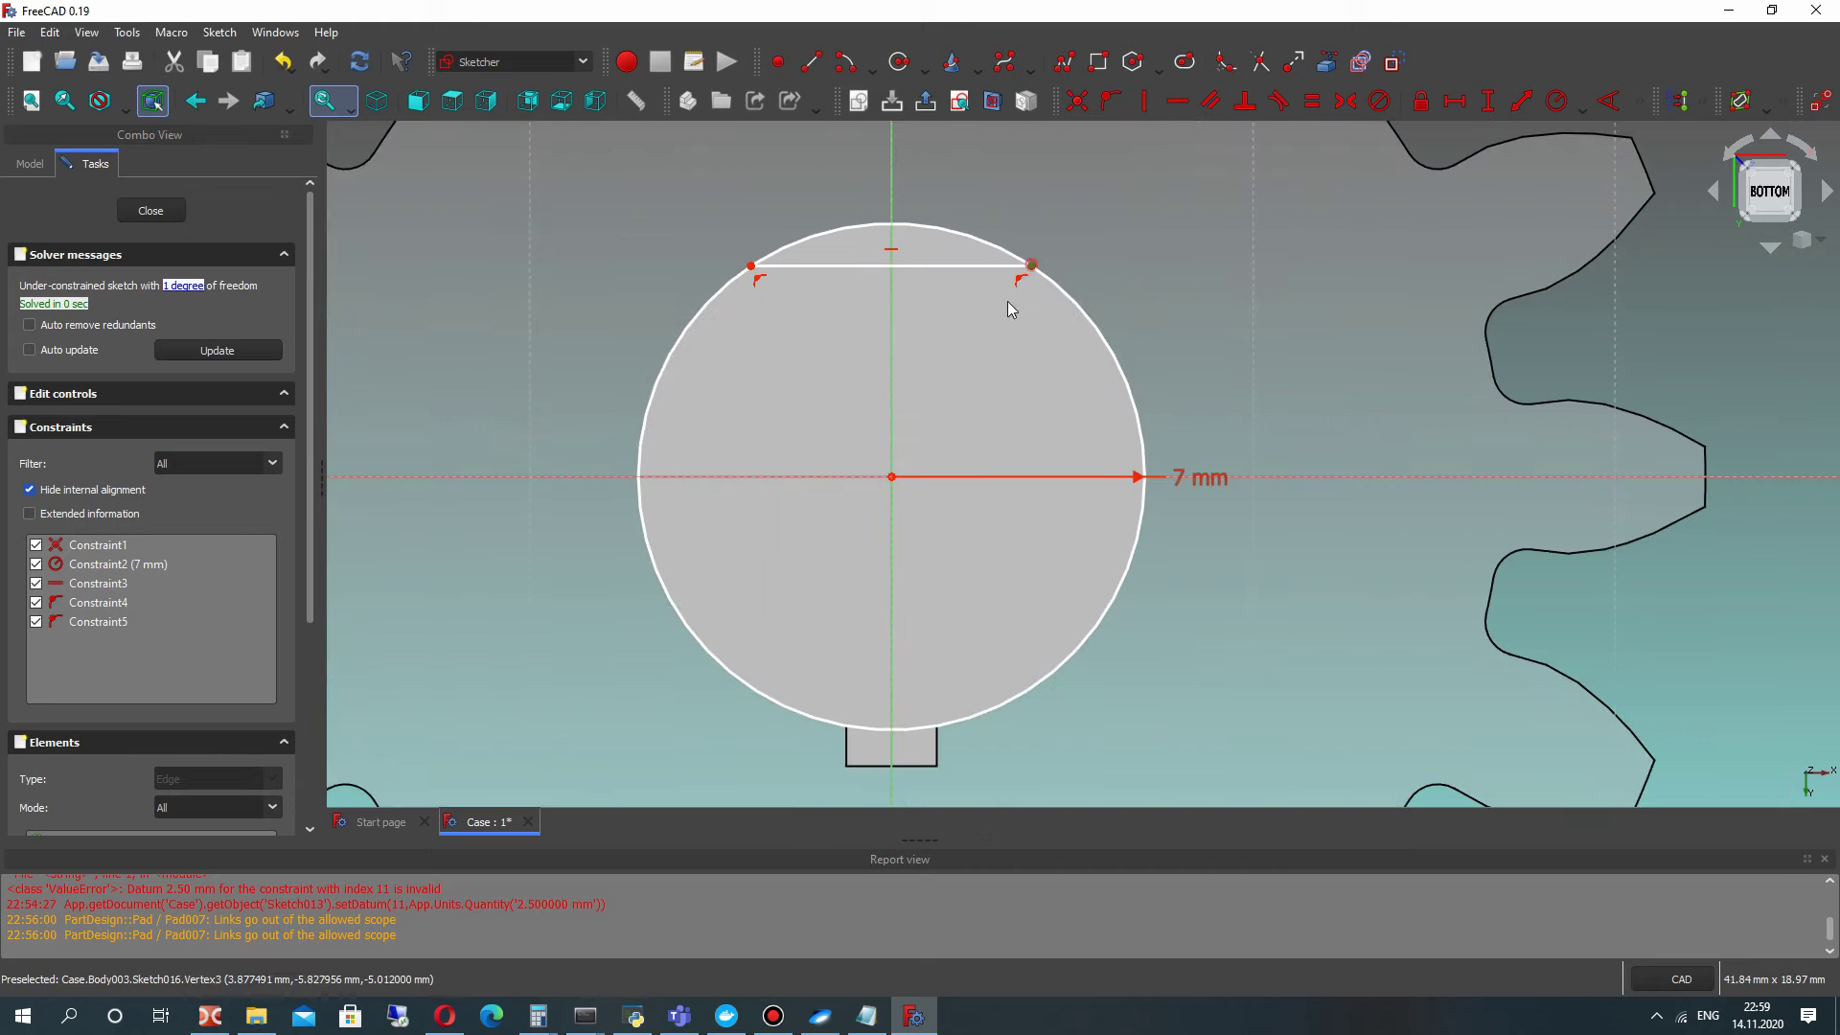
{"action": "left_click", "coordinate": [1488, 102]}
{"action": "type", "text": "6"}
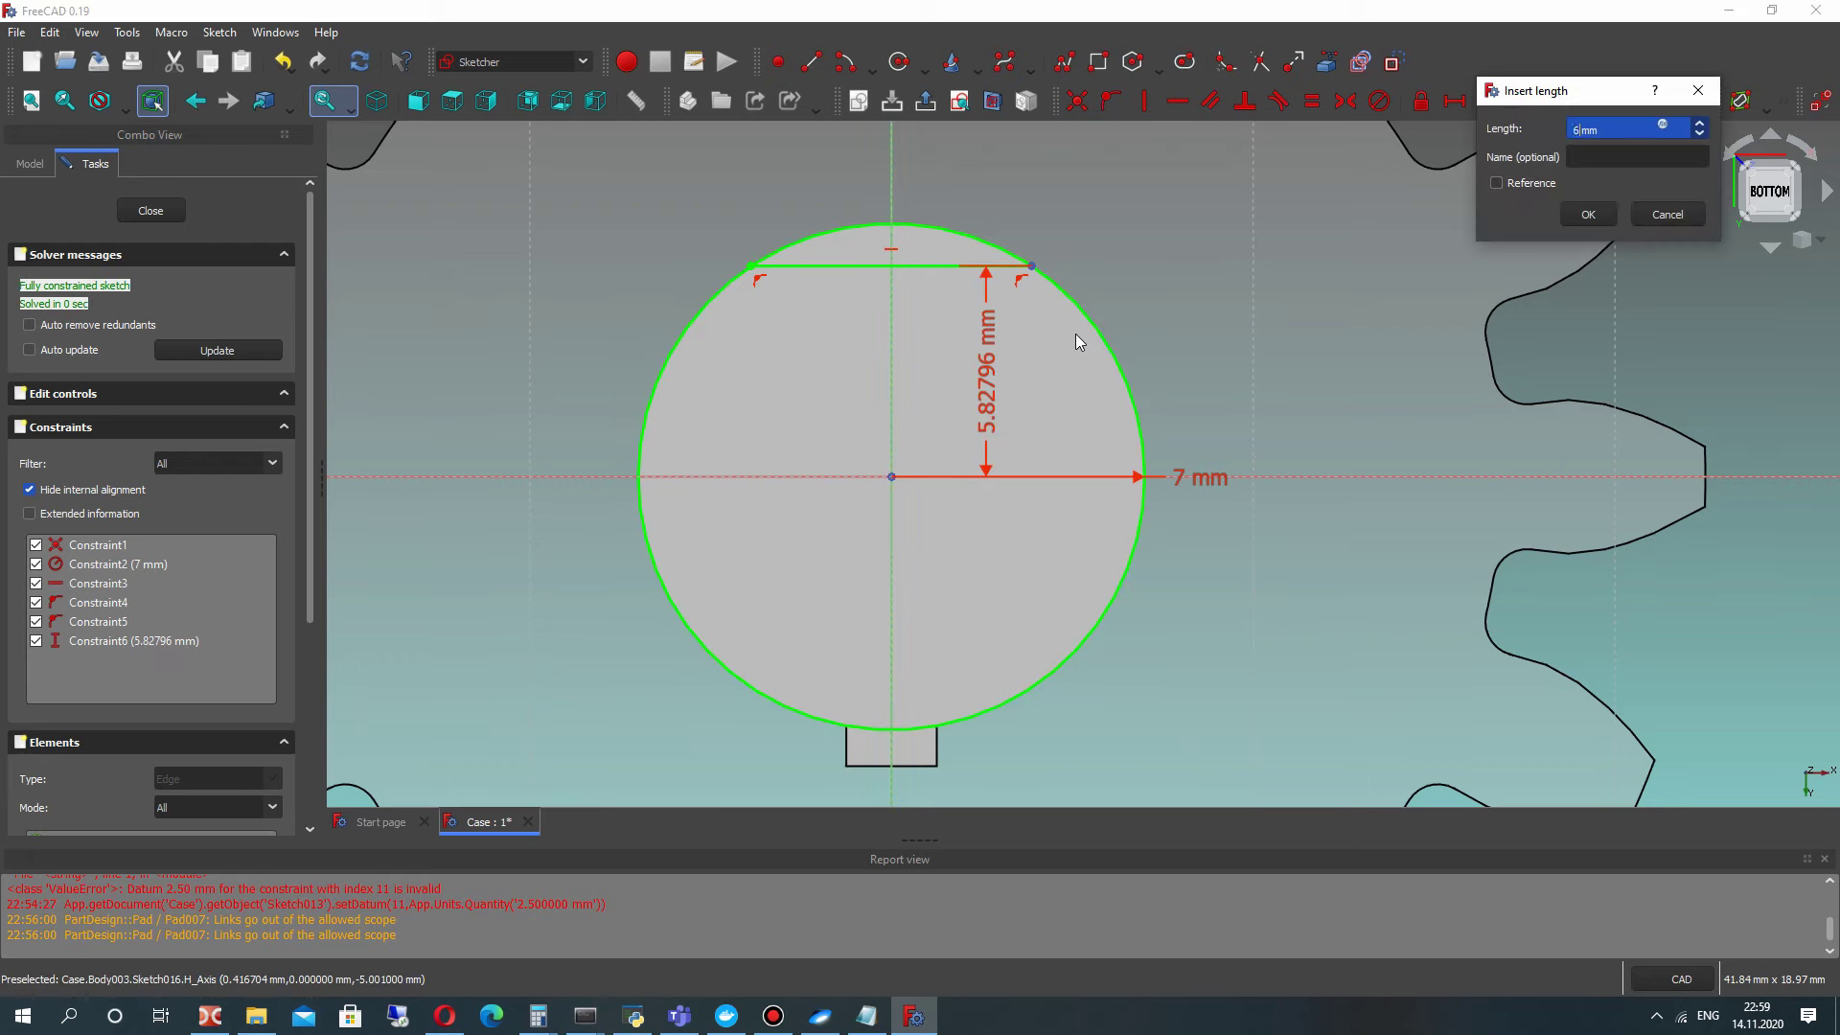
{"action": "key", "text": "Return"}
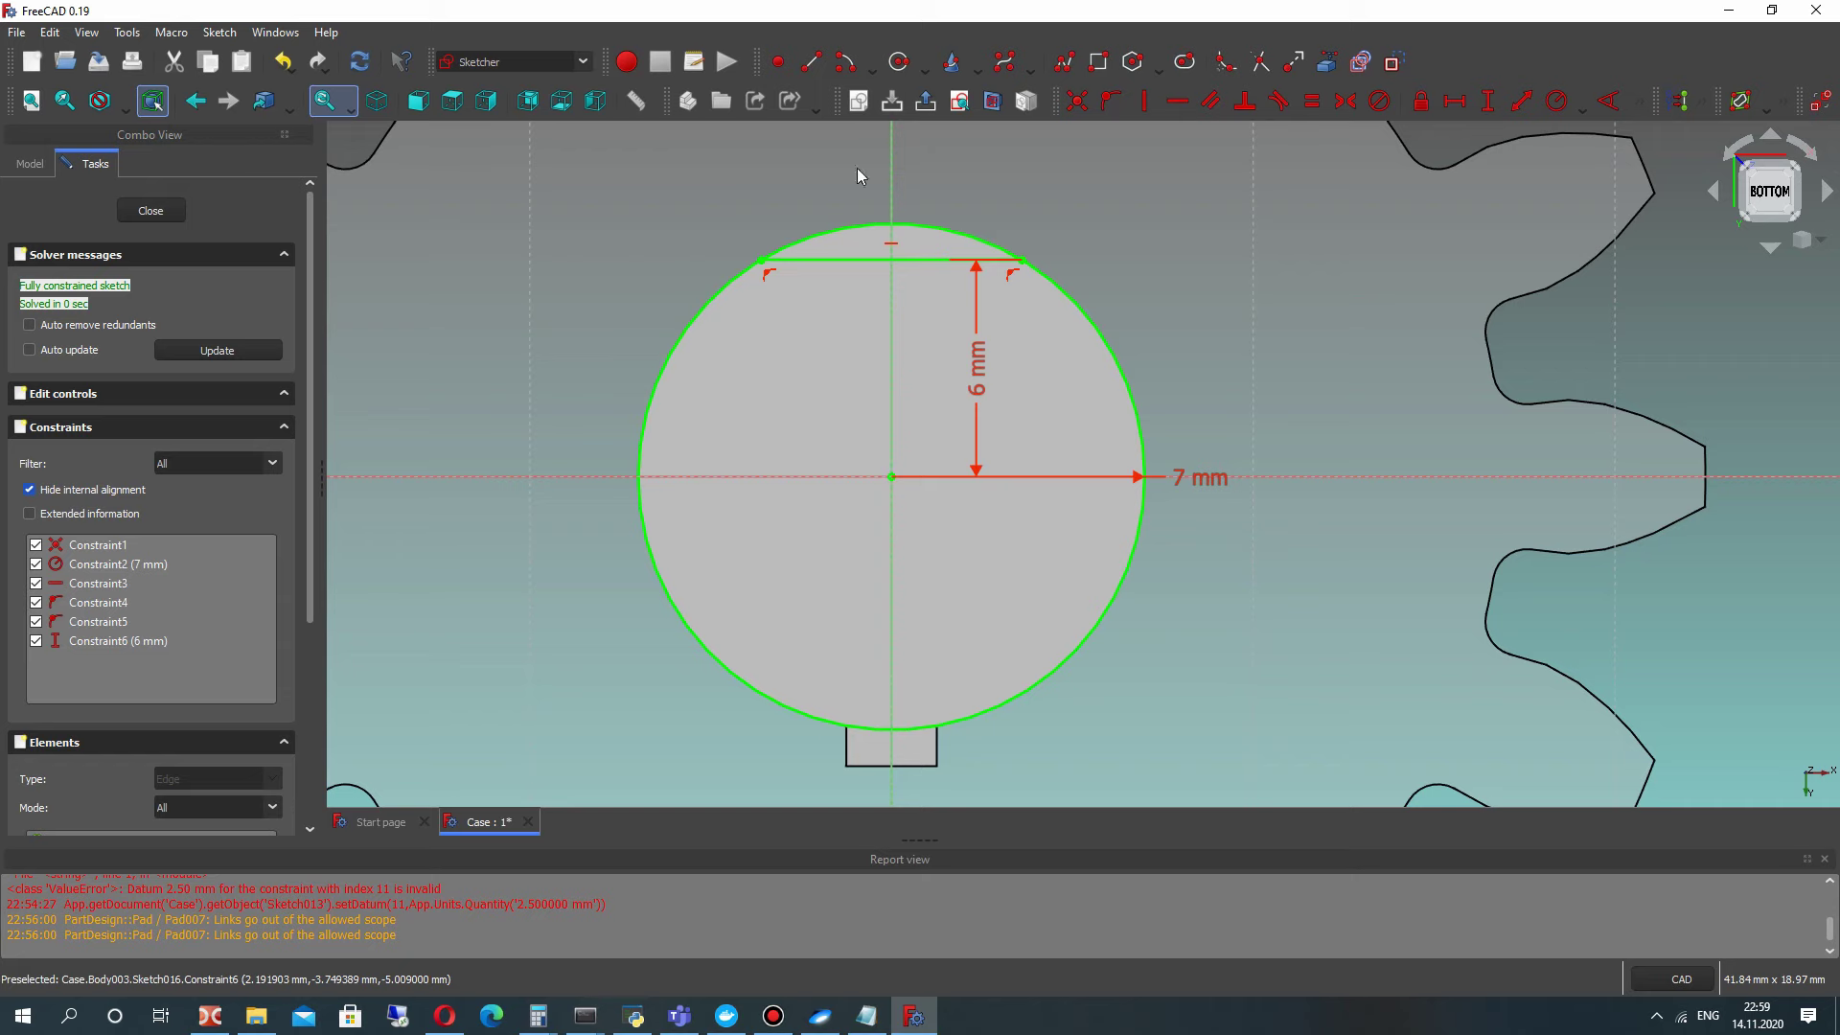
Step: Trim away the circle's arc above the upper horizontal chord
{"action": "left_click", "coordinate": [1239, 67]}
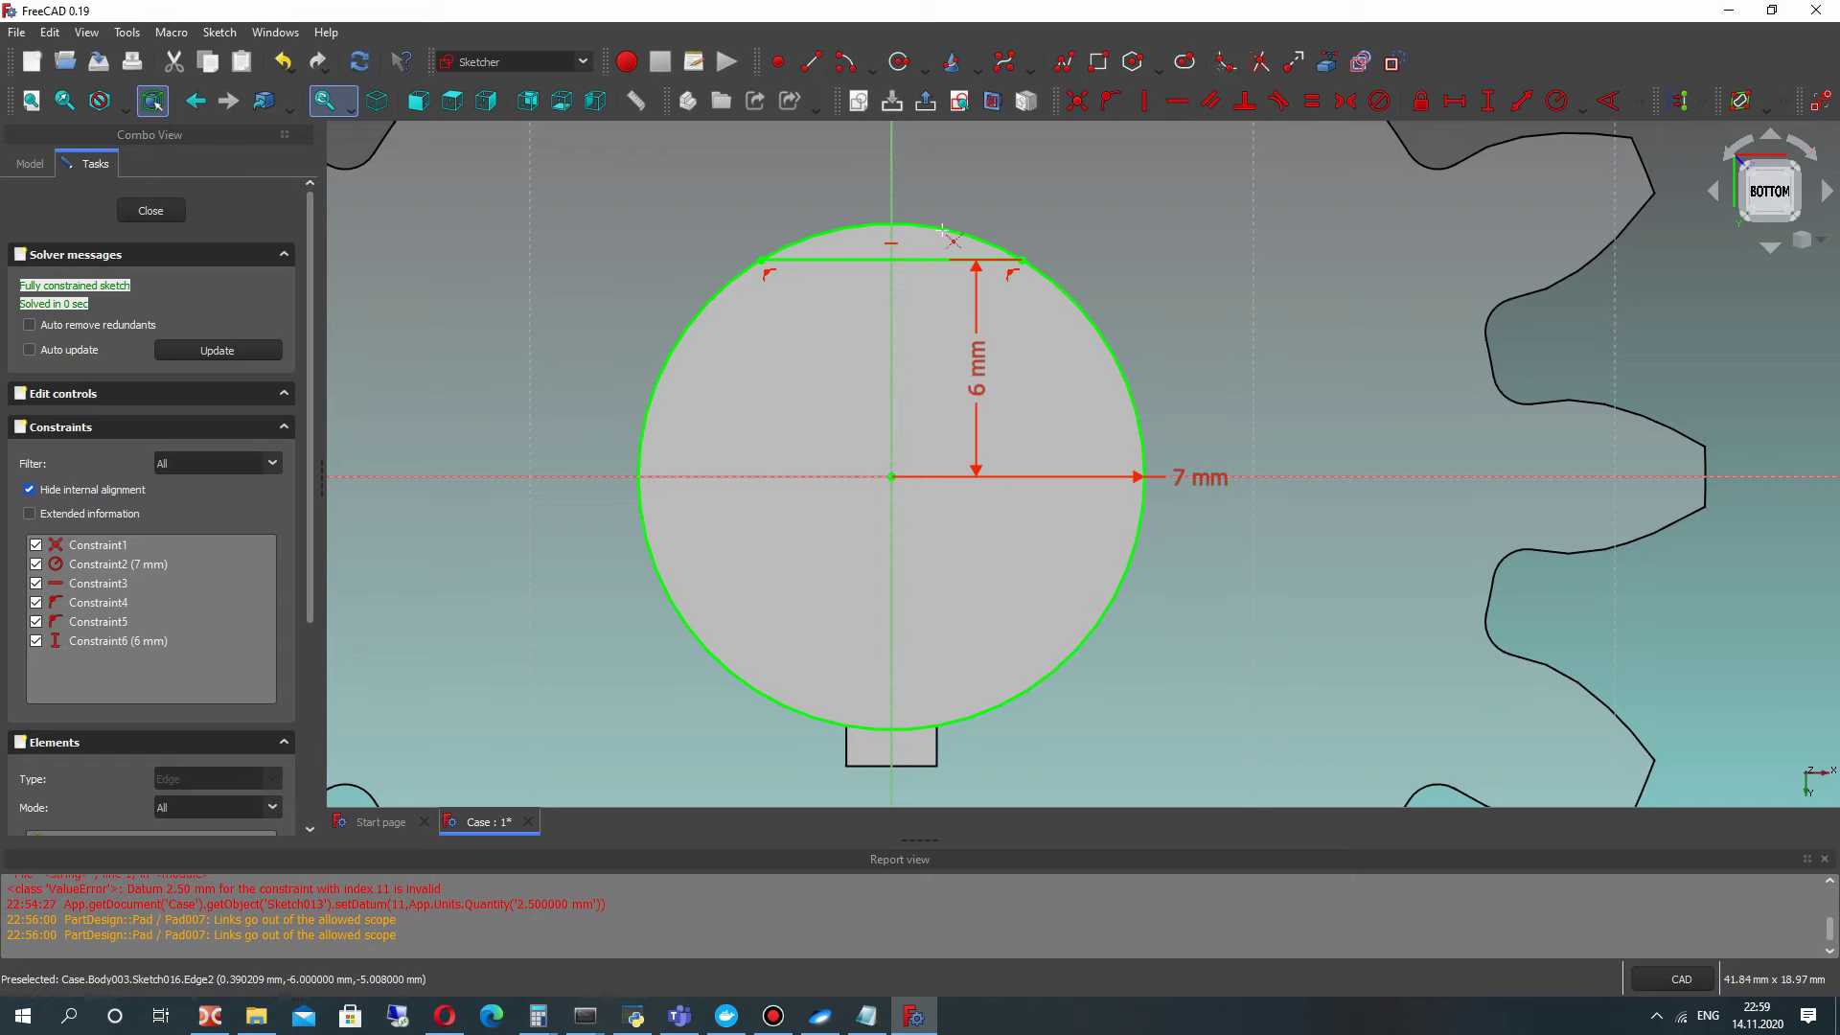
{"action": "left_click", "coordinate": [937, 227]}
{"action": "scroll", "coordinate": [943, 228], "scroll_direction": "down", "scroll_amount": 2}
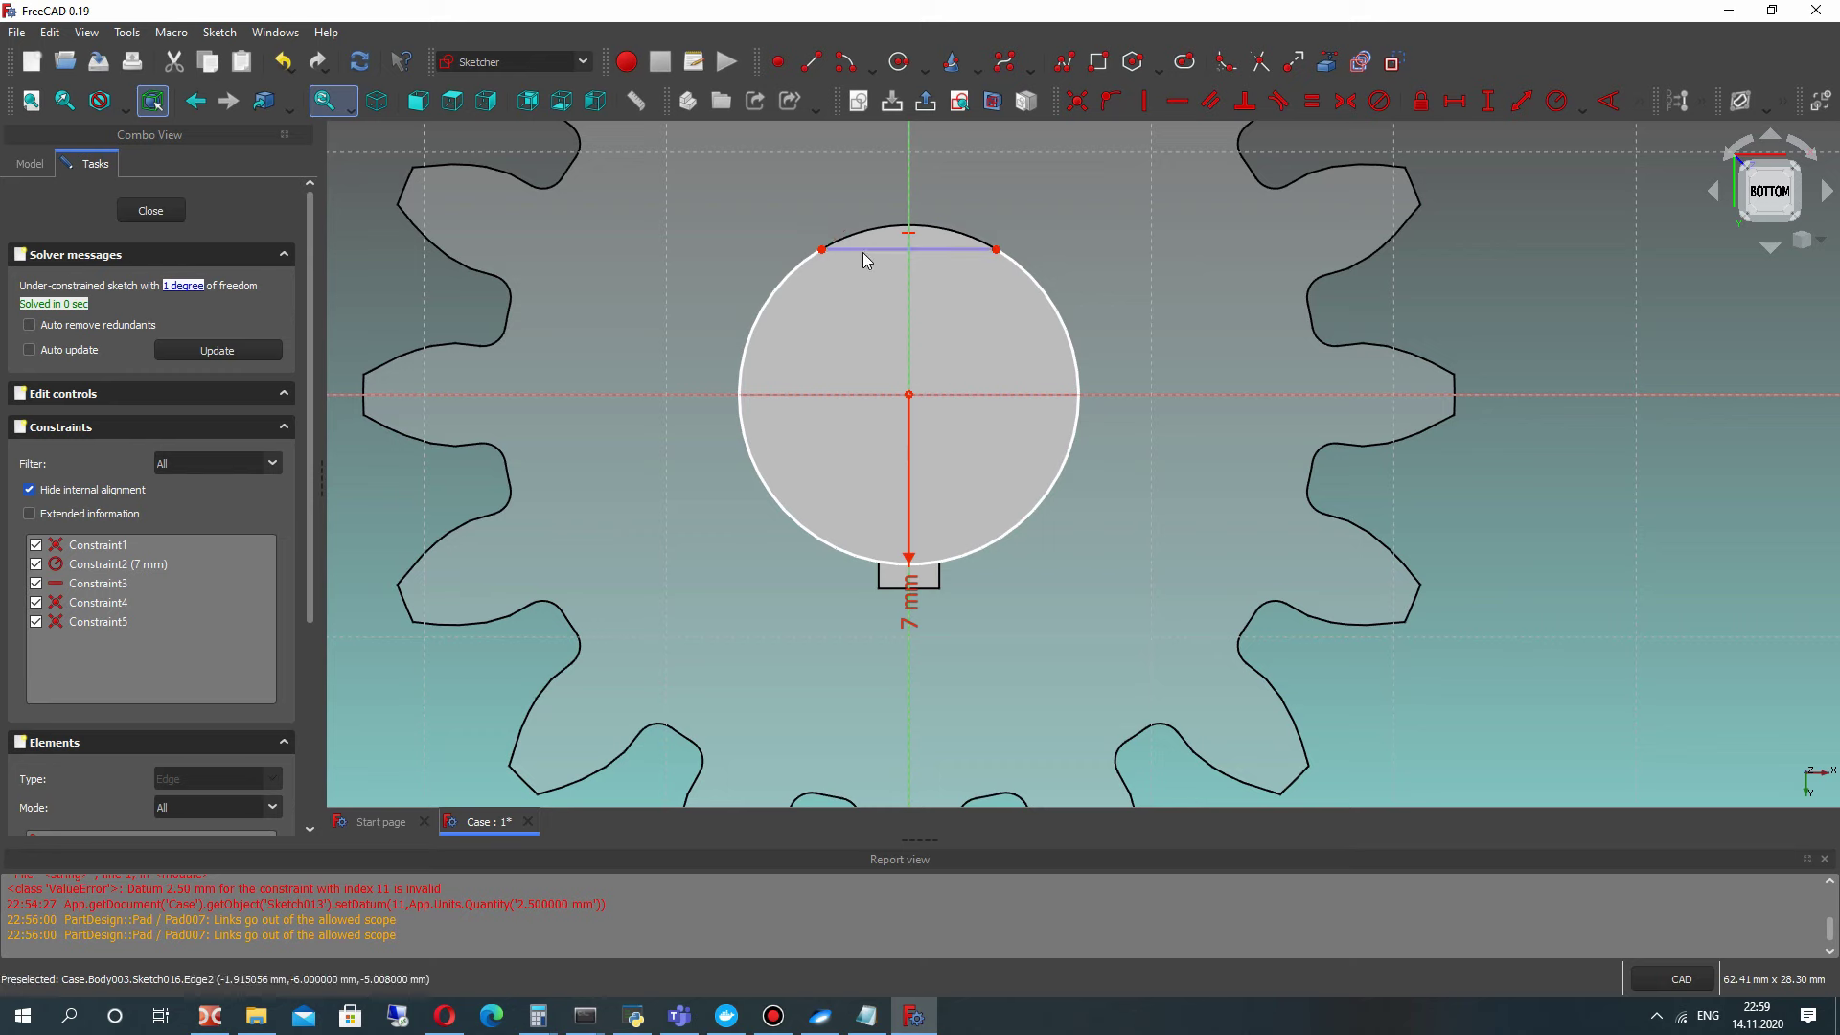
Step: Mirror the chord about the horizontal axis and trim away the circle's arc below the mirrored chord
{"action": "left_click", "coordinate": [872, 395]}
{"action": "left_click", "coordinate": [219, 33]}
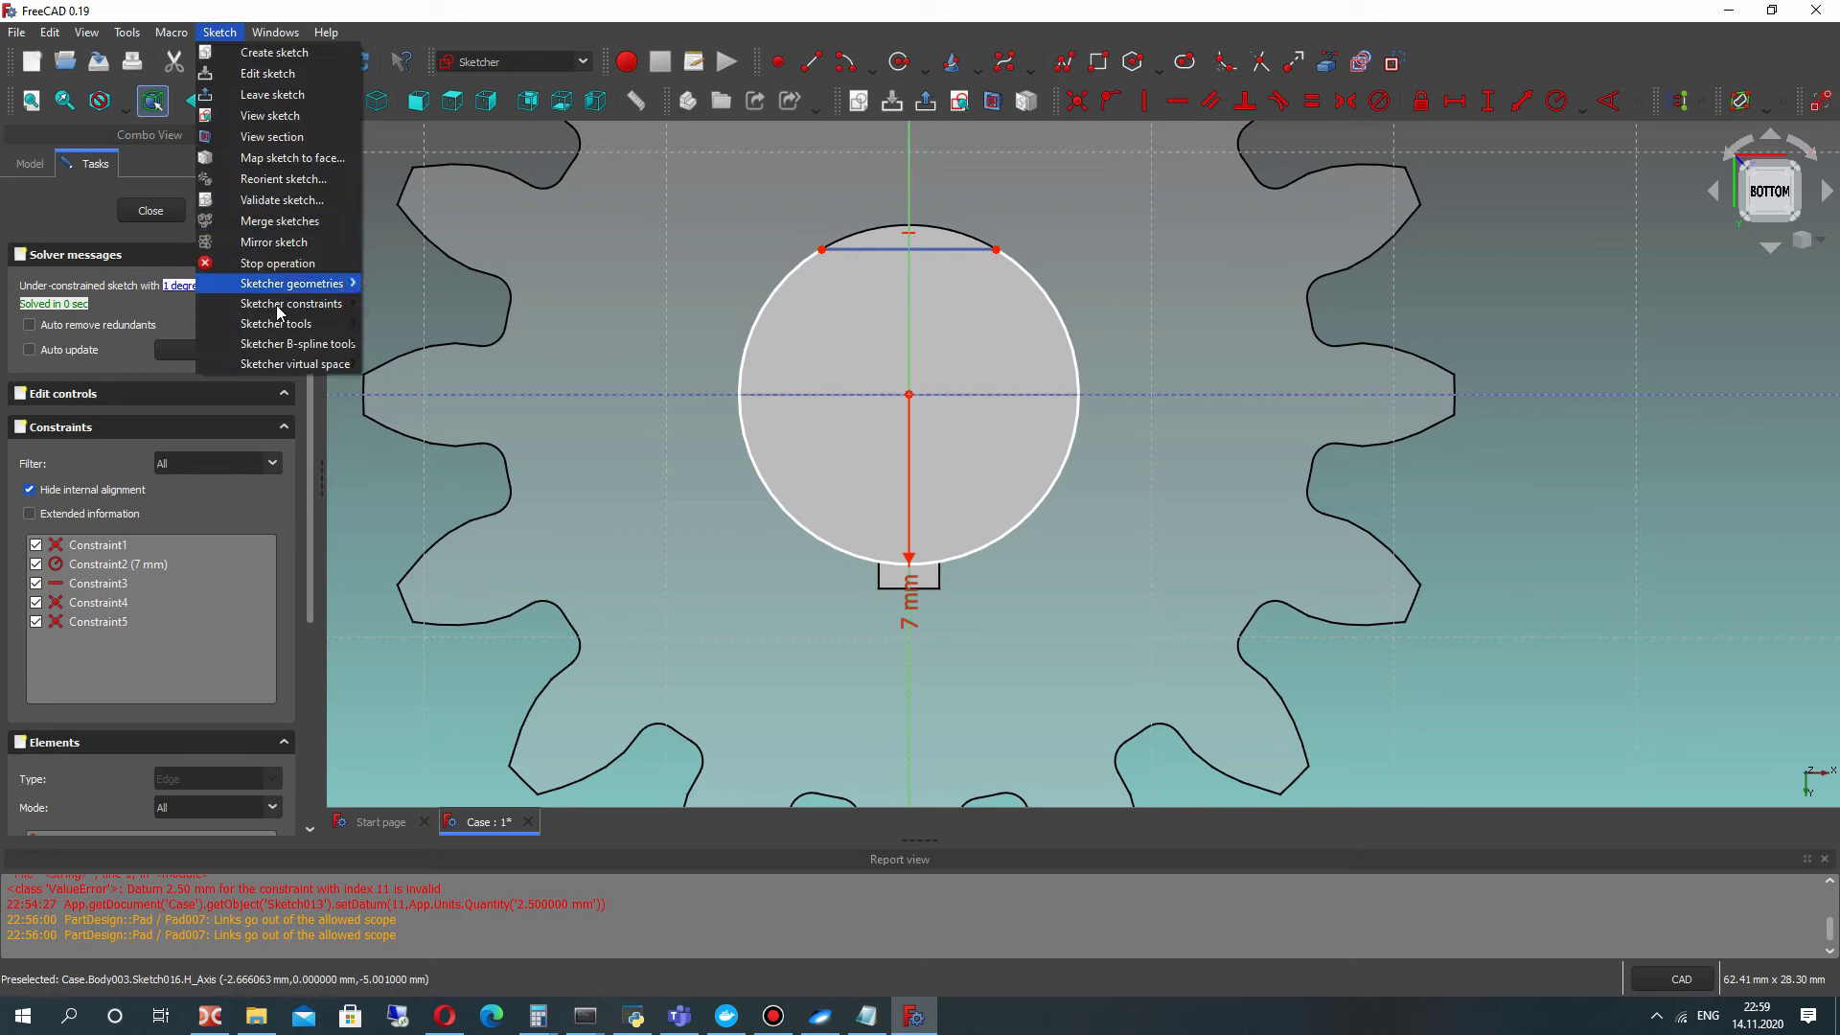
{"action": "mouse_move", "coordinate": [288, 333]}
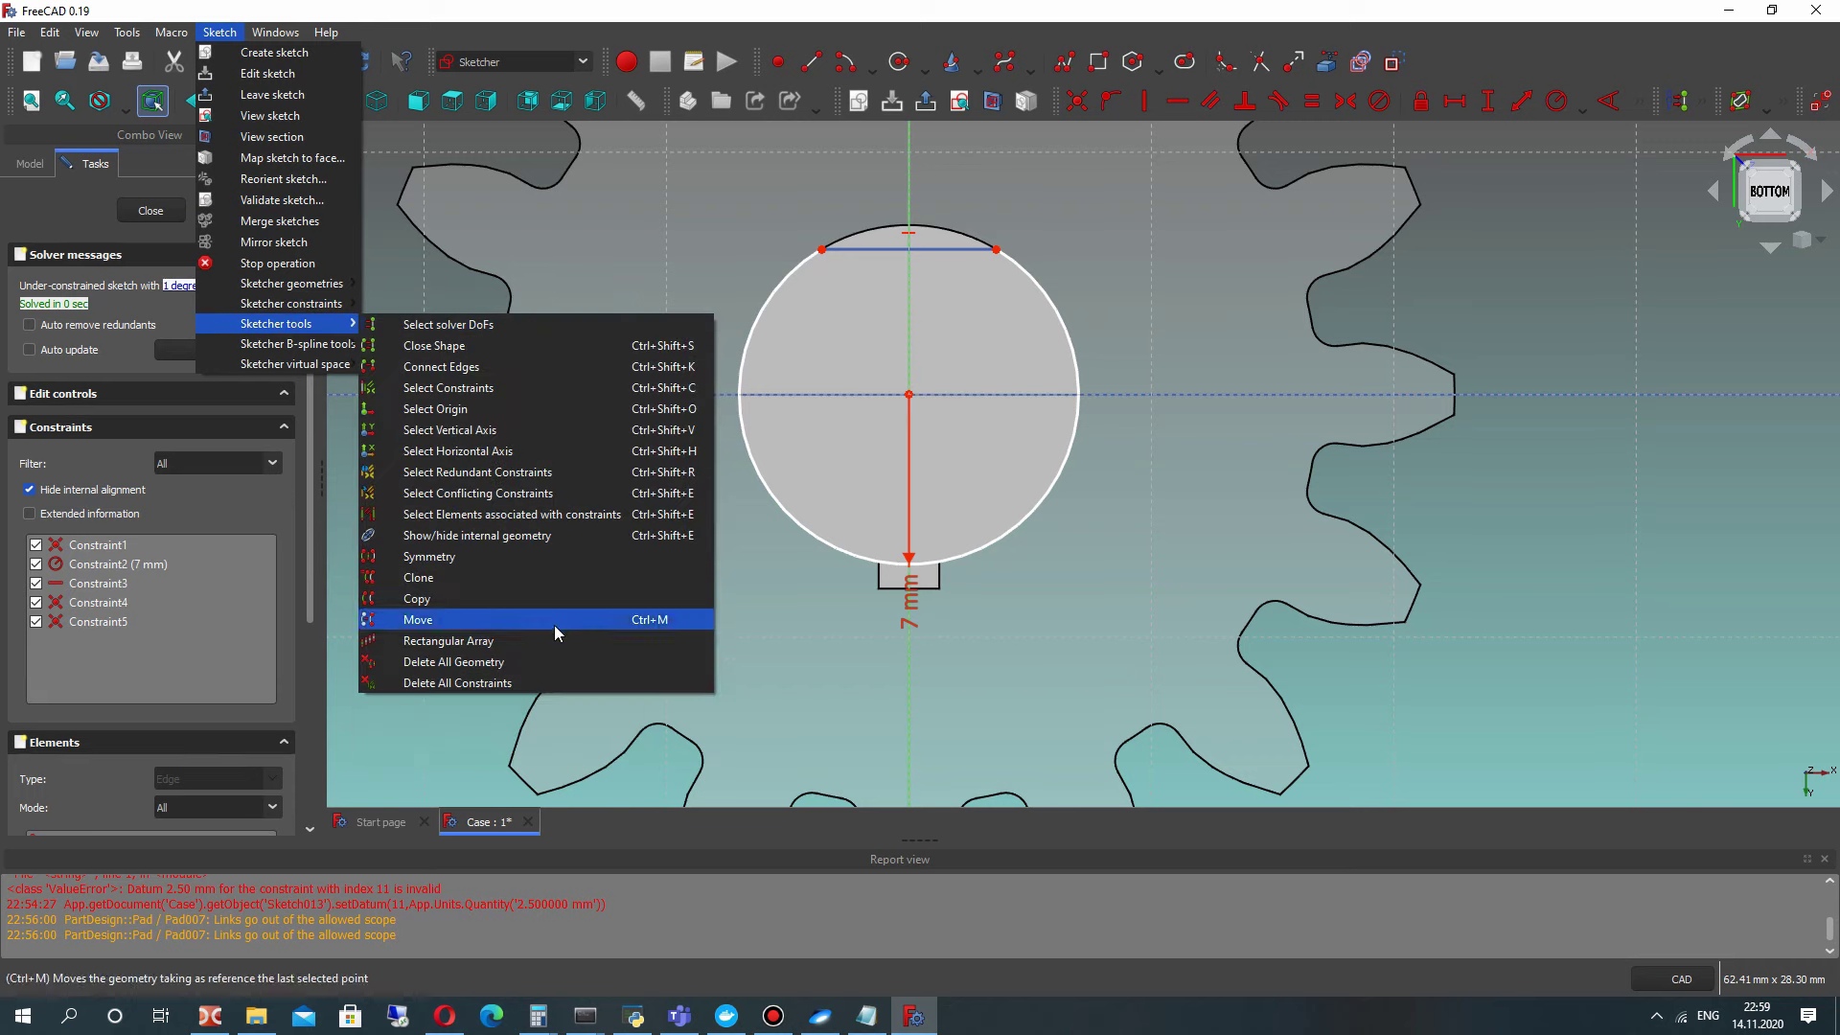
{"action": "left_click", "coordinate": [450, 563]}
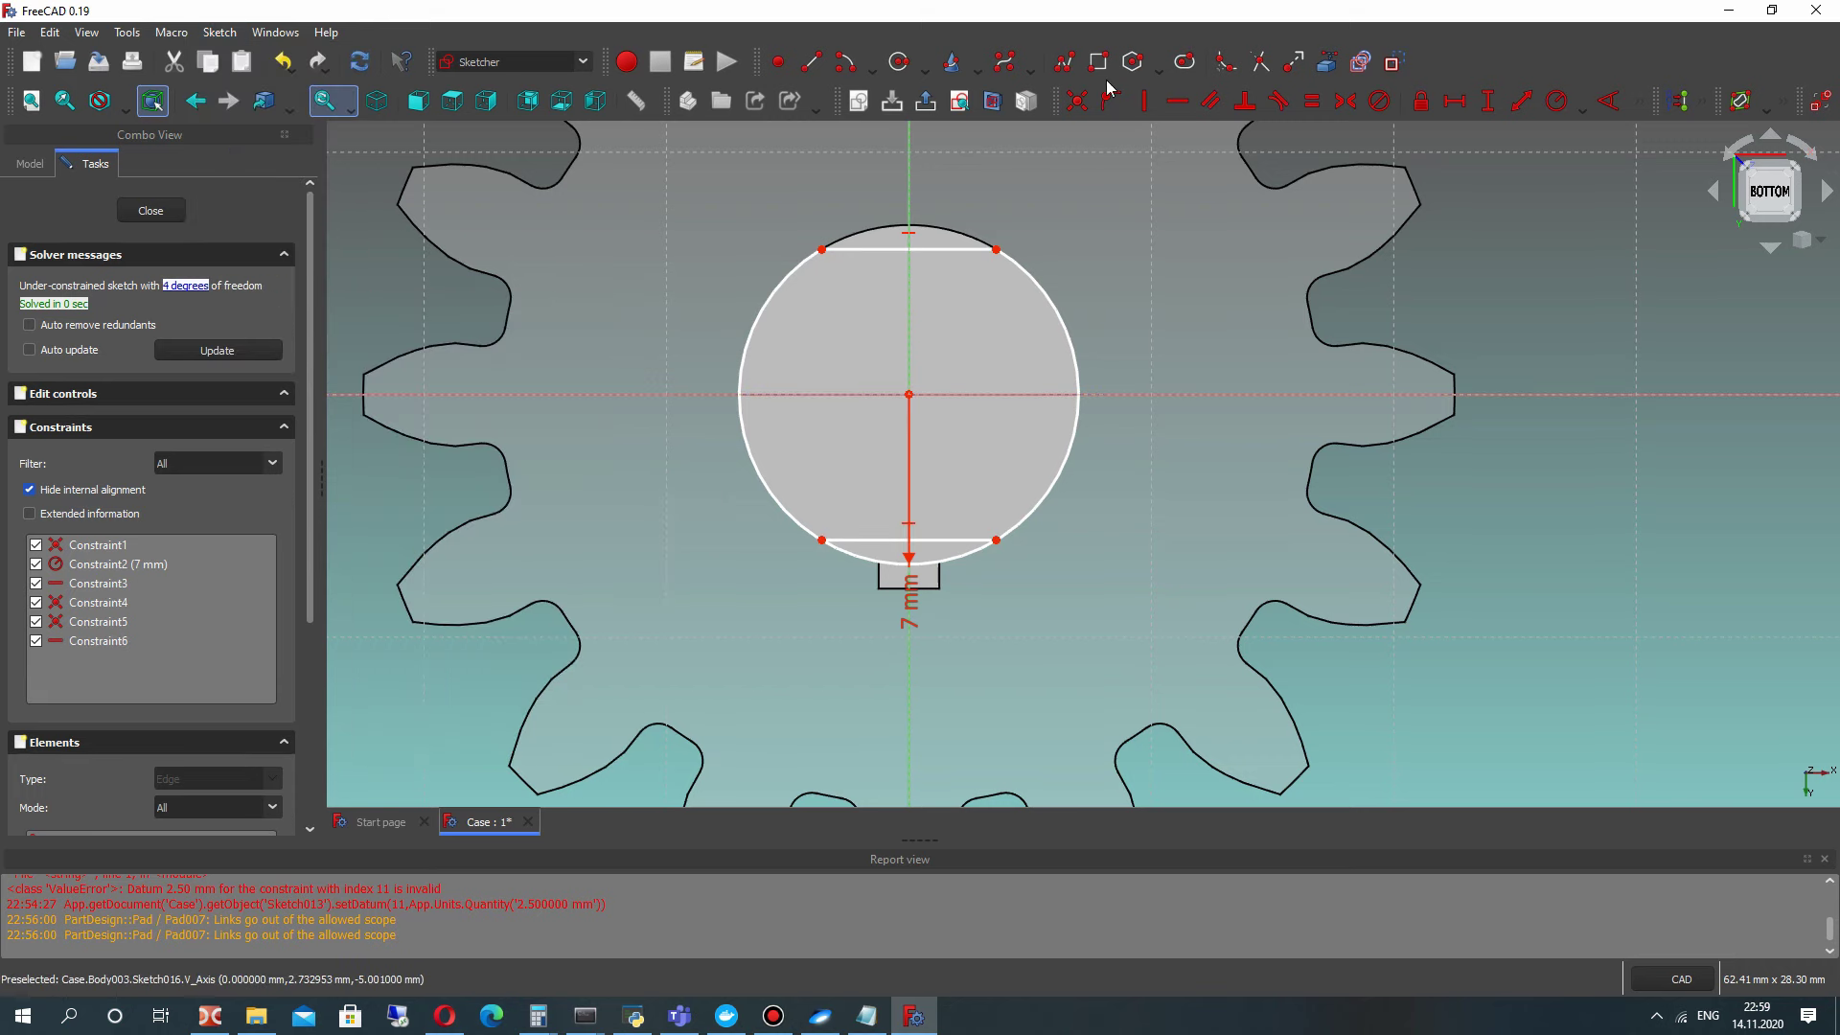
{"action": "left_click", "coordinate": [1260, 61]}
{"action": "left_click", "coordinate": [978, 552]}
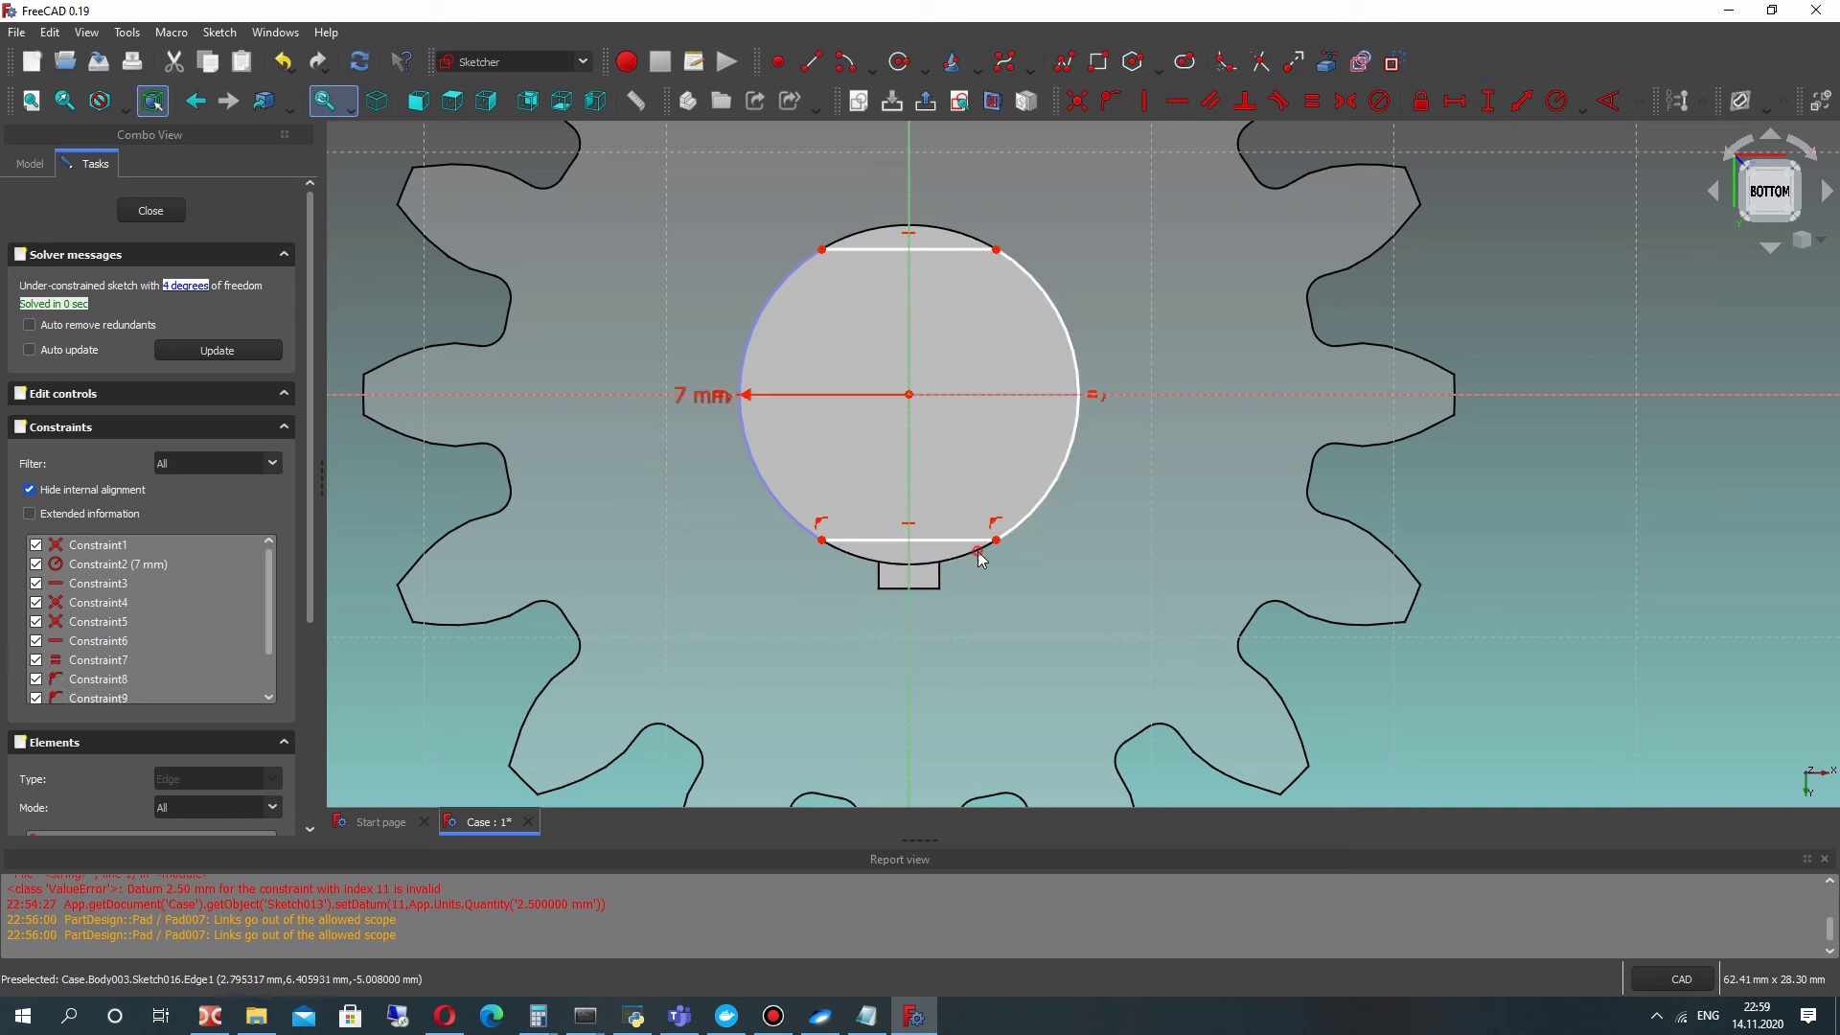
Step: Close the sketch and pad the double-flatted circle profile 10 mm outward from the shaft's lower end
{"action": "left_click", "coordinate": [173, 210]}
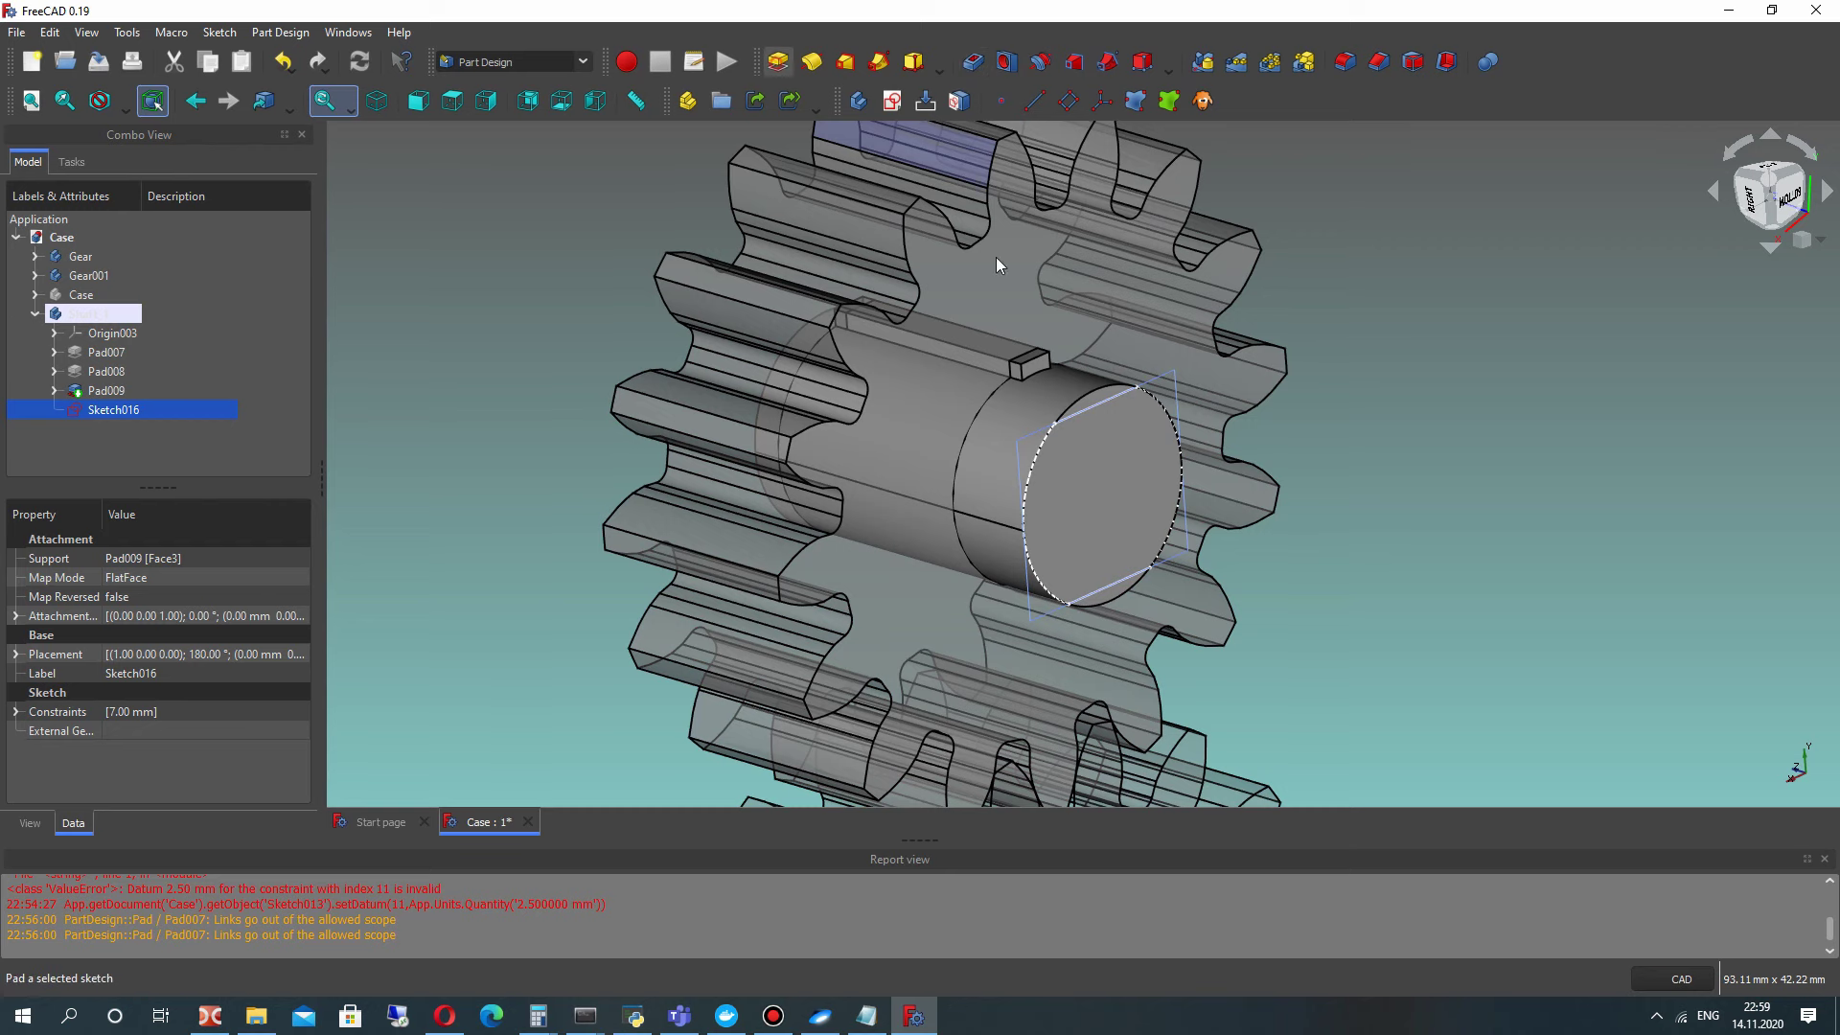
{"action": "scroll", "coordinate": [1006, 546], "scroll_direction": "down", "scroll_amount": 6}
{"action": "middle_click_drag", "start_coordinate": [1054, 548], "coordinate": [647, 508]}
{"action": "left_click", "coordinate": [109, 213]}
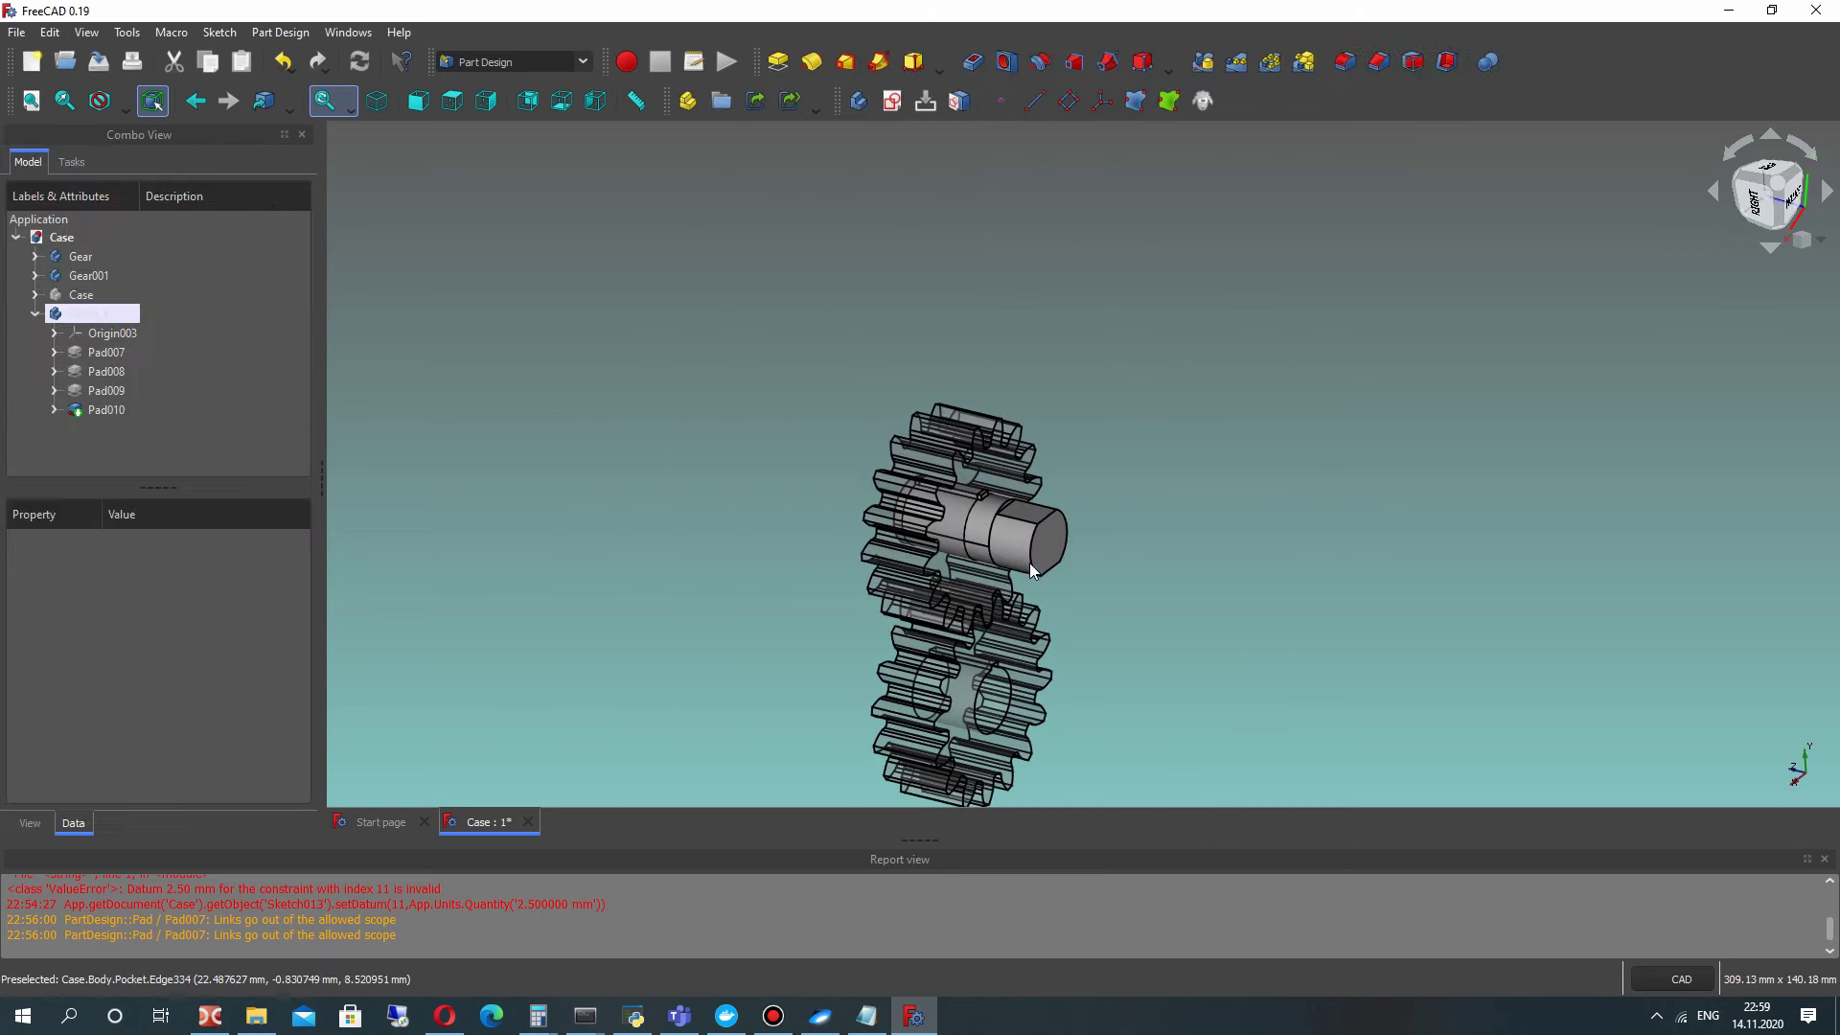
Step: Set the Refine property of the flatted end's pad to true
{"action": "scroll", "coordinate": [1029, 561], "scroll_direction": "up", "scroll_amount": 2}
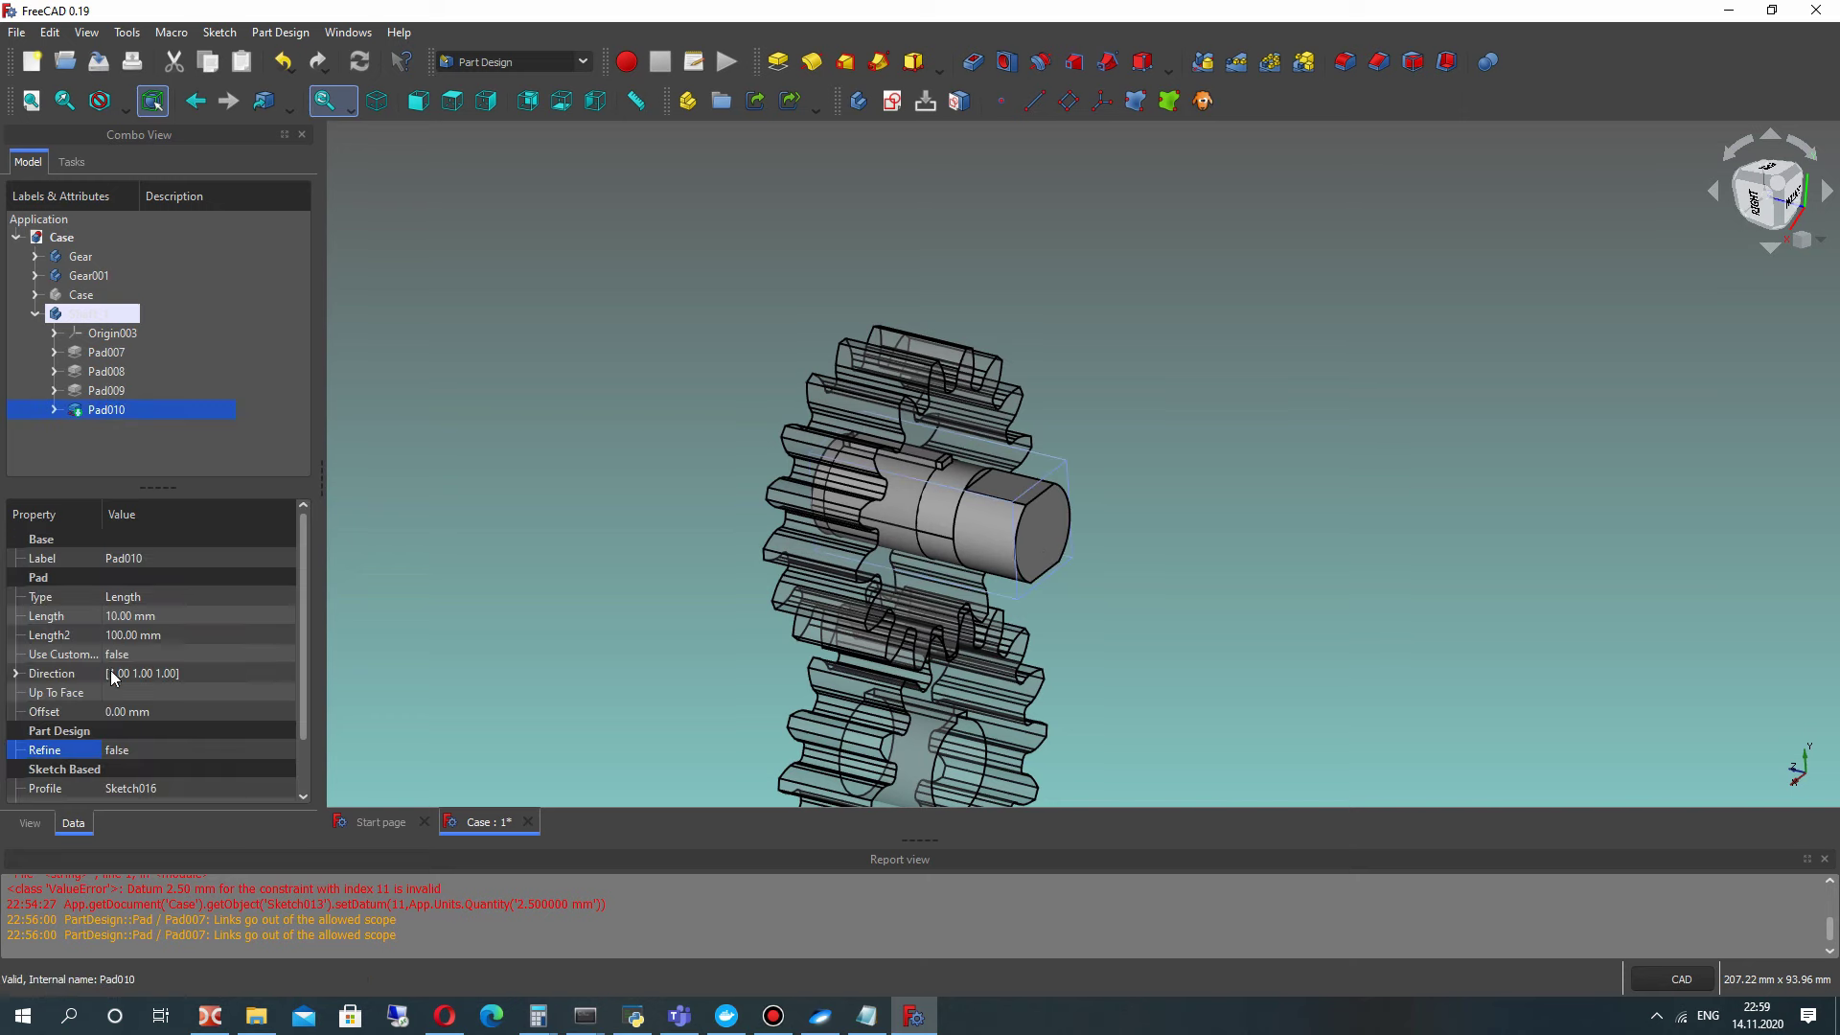
{"action": "left_click", "coordinate": [115, 751]}
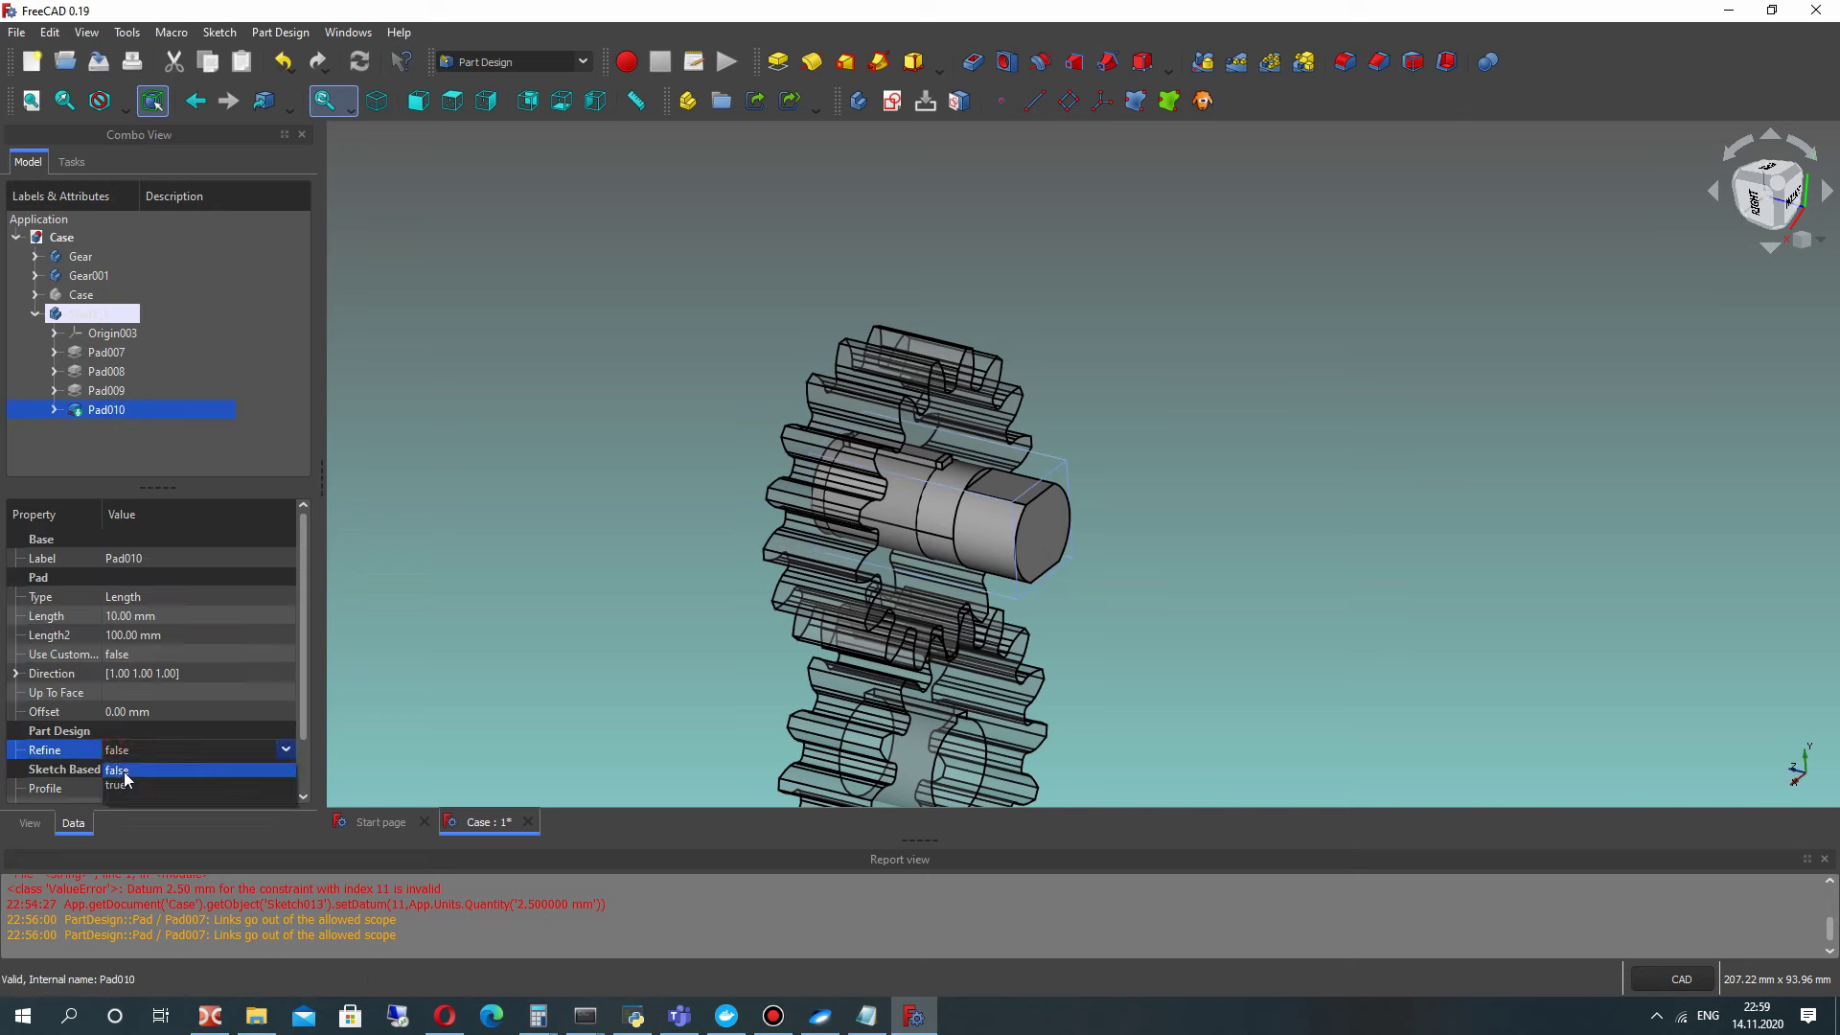
{"action": "left_click", "coordinate": [119, 784]}
{"action": "left_click", "coordinate": [531, 490]}
Step: Set the Z position of the Shaft_1 body to 1 mm
{"action": "middle_click_drag", "start_coordinate": [722, 512], "coordinate": [798, 555]}
{"action": "scroll", "coordinate": [798, 556], "scroll_direction": "up", "scroll_amount": 2}
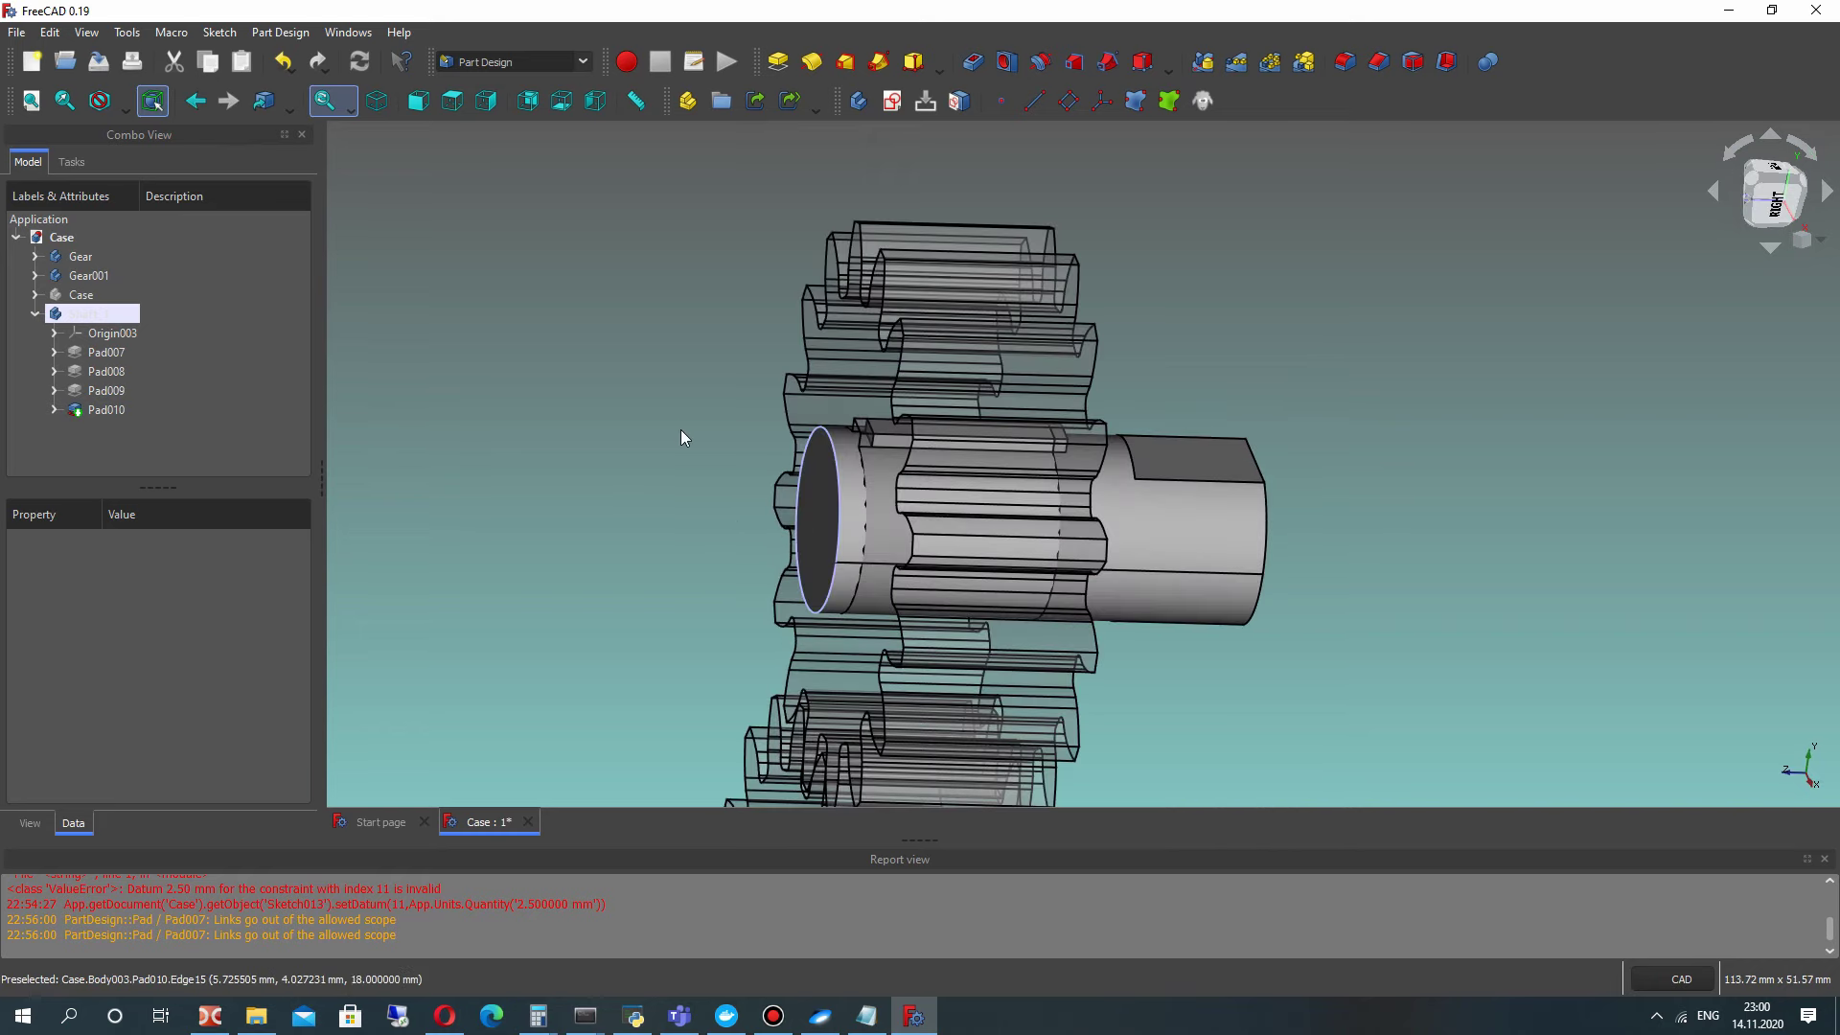
{"action": "left_click", "coordinate": [86, 276]}
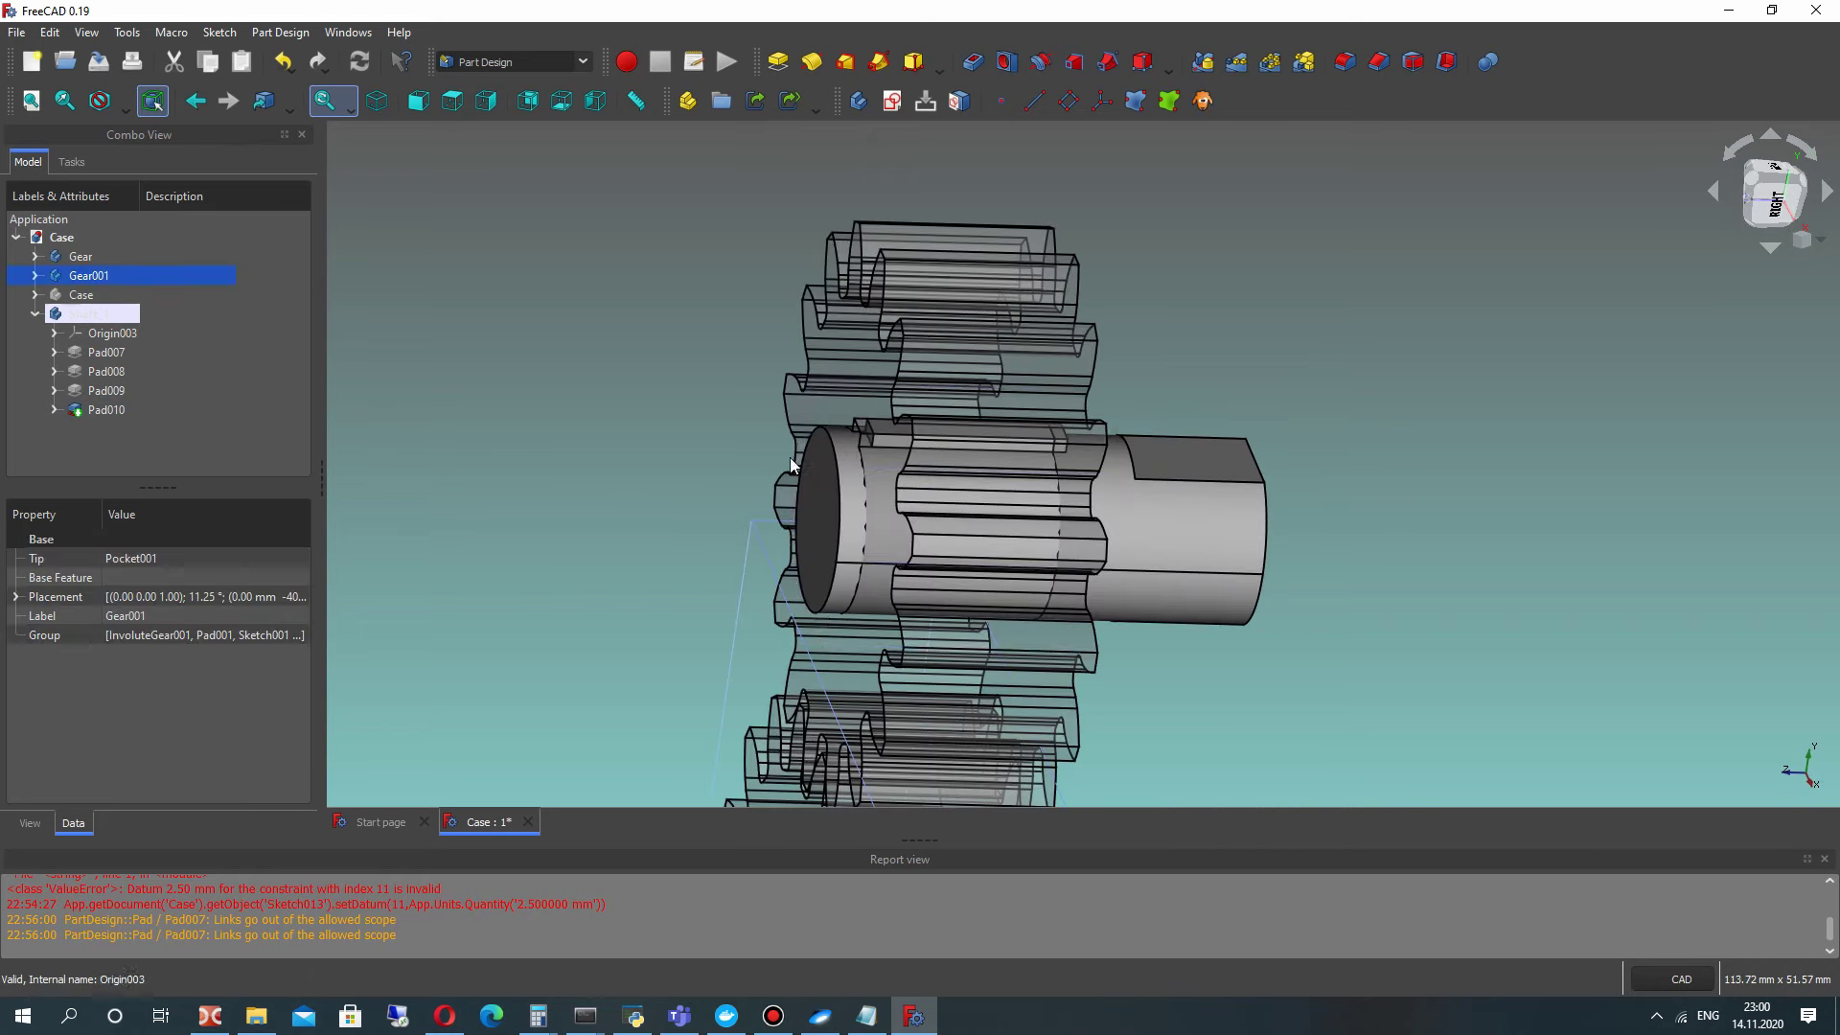
{"action": "left_click", "coordinate": [92, 317]}
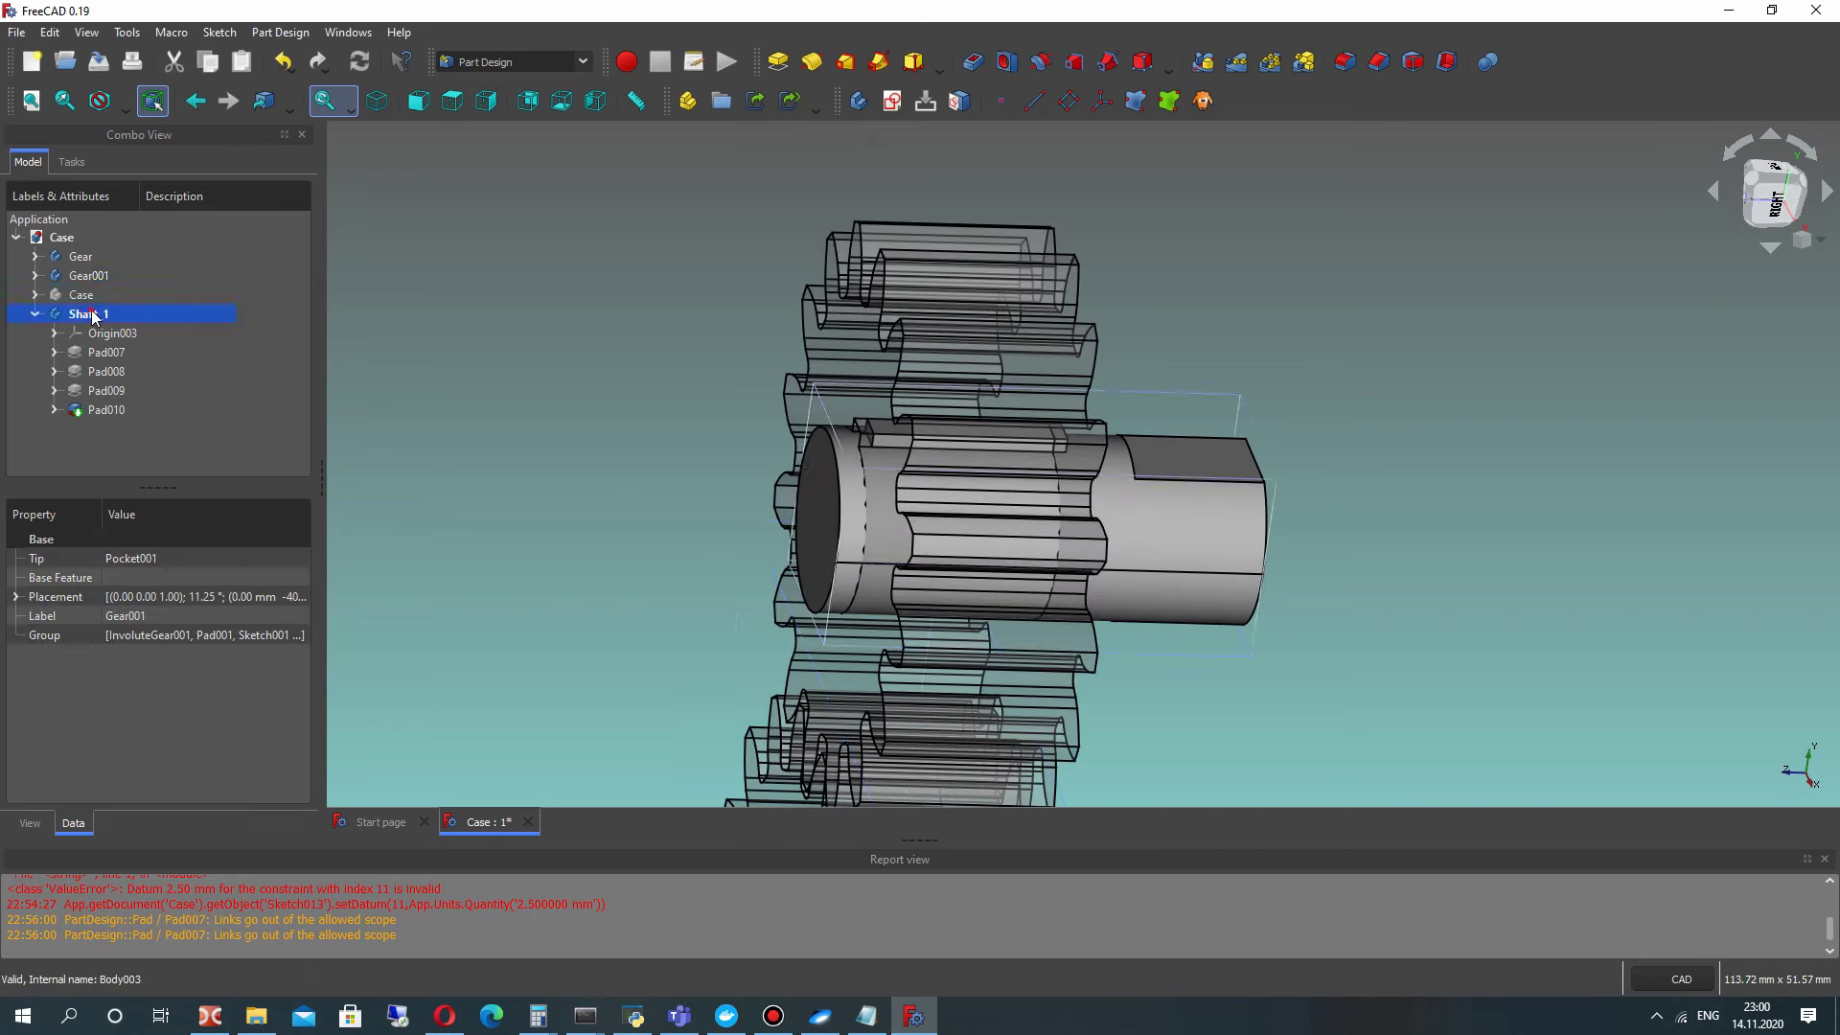
{"action": "left_click", "coordinate": [15, 597]}
{"action": "left_click", "coordinate": [35, 655]}
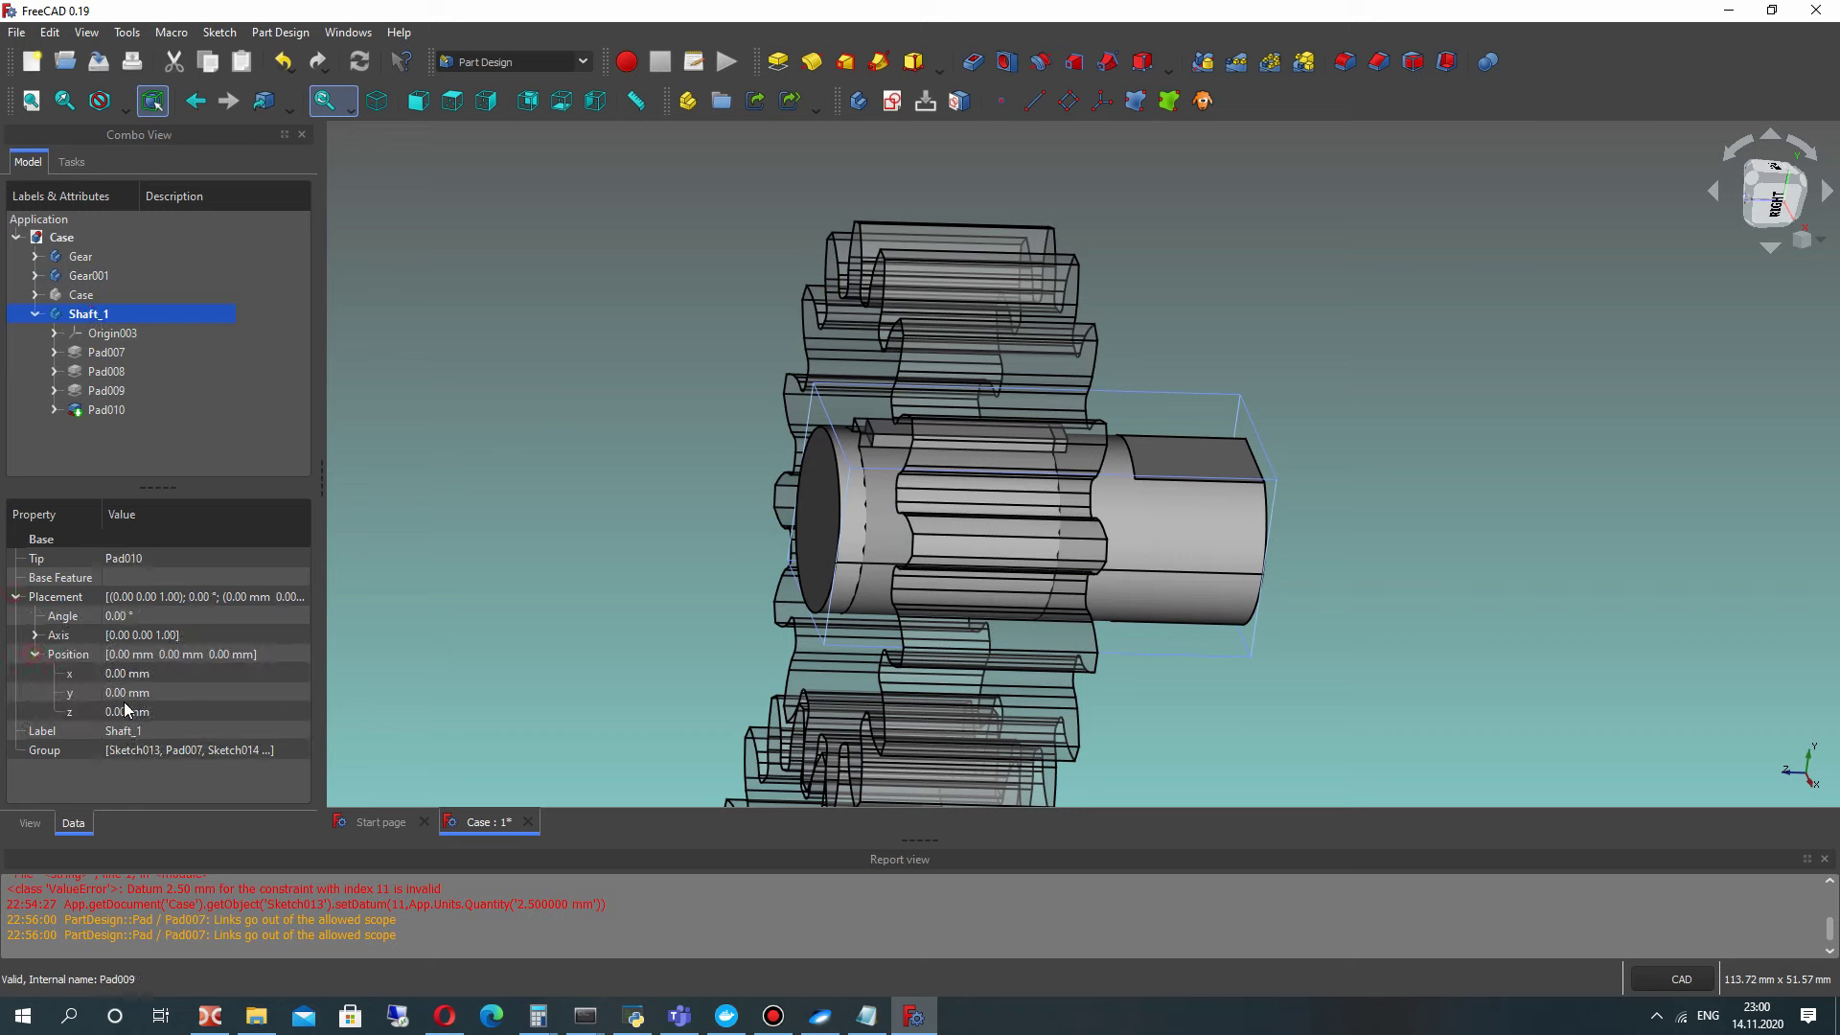
{"action": "type", "text": "1"}
{"action": "left_click", "coordinate": [484, 366]}
Step: Hide both gears and examine the shaft with its key and flatted end on its own
{"action": "scroll", "coordinate": [884, 570], "scroll_direction": "up", "scroll_amount": 3}
{"action": "middle_click_drag", "start_coordinate": [902, 481], "coordinate": [796, 226]}
{"action": "middle_click_drag", "start_coordinate": [895, 538], "coordinate": [1073, 510]}
{"action": "scroll", "coordinate": [1040, 422], "scroll_direction": "down", "scroll_amount": 7}
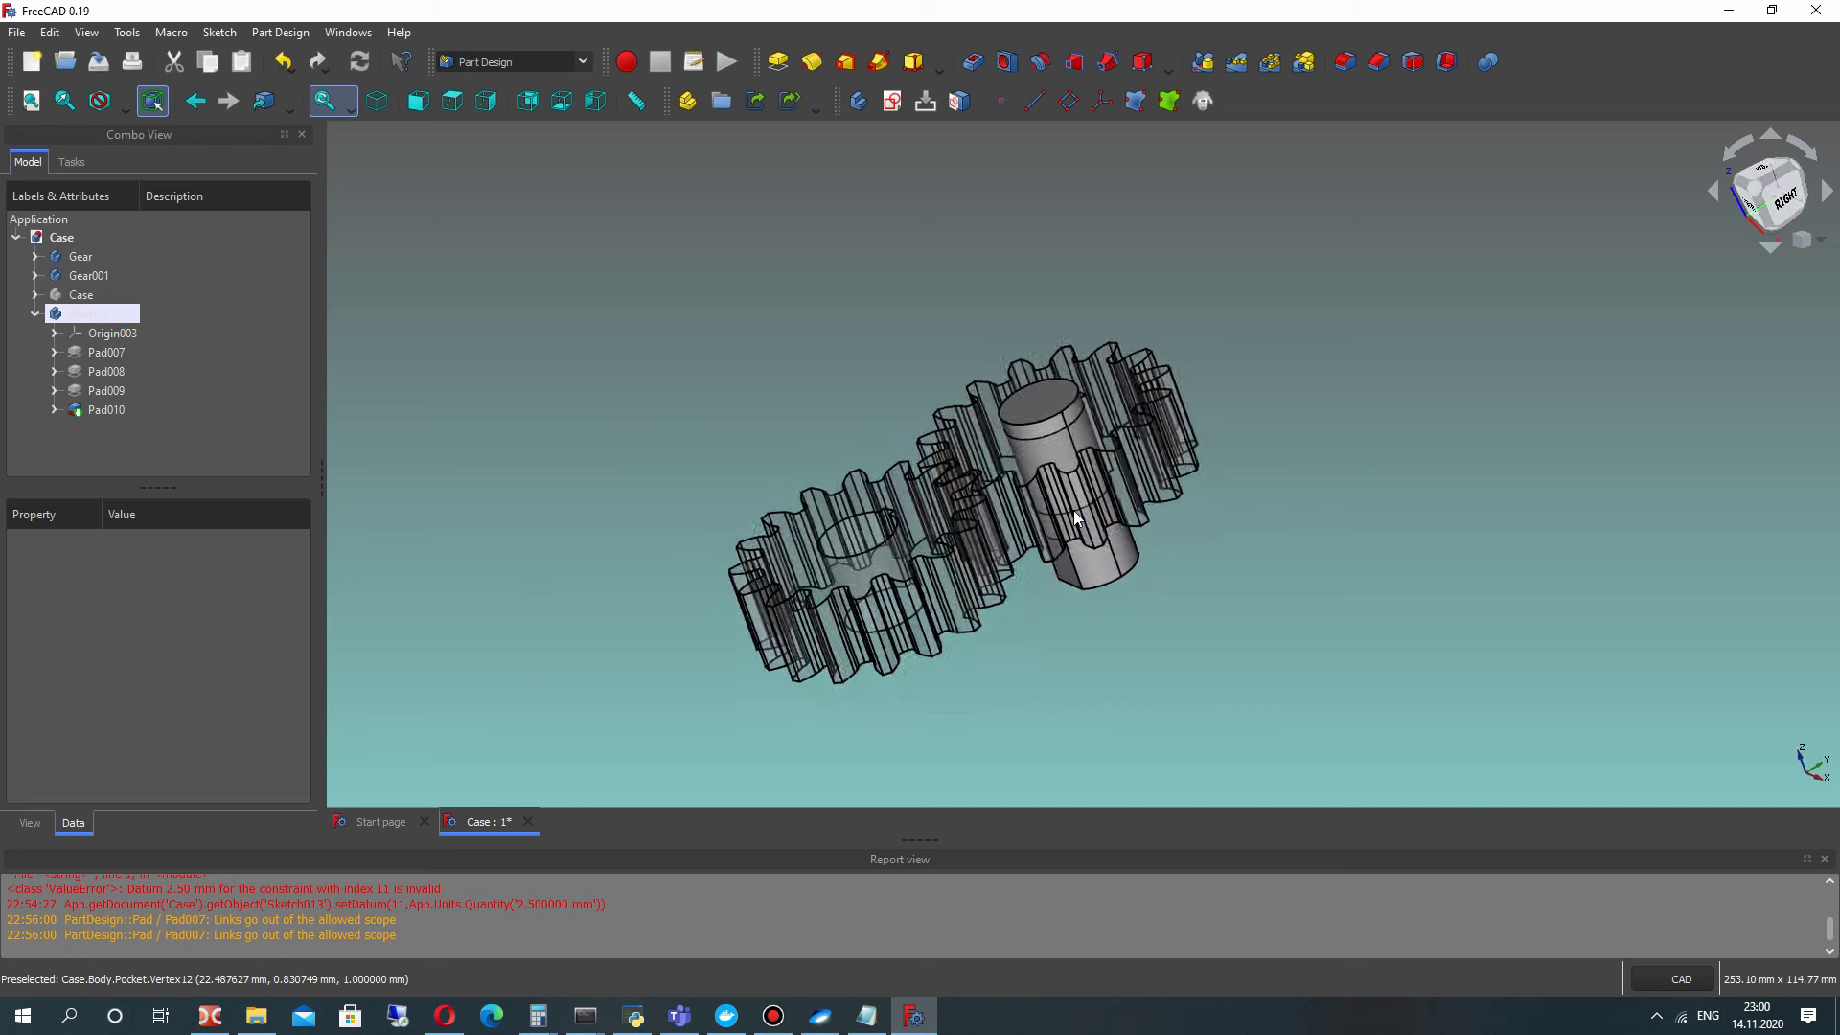
{"action": "scroll", "coordinate": [1073, 506], "scroll_direction": "up", "scroll_amount": 3}
{"action": "left_click", "coordinate": [73, 276]}
{"action": "key", "text": "space"}
{"action": "left_click", "coordinate": [77, 259]}
{"action": "key", "text": "space"}
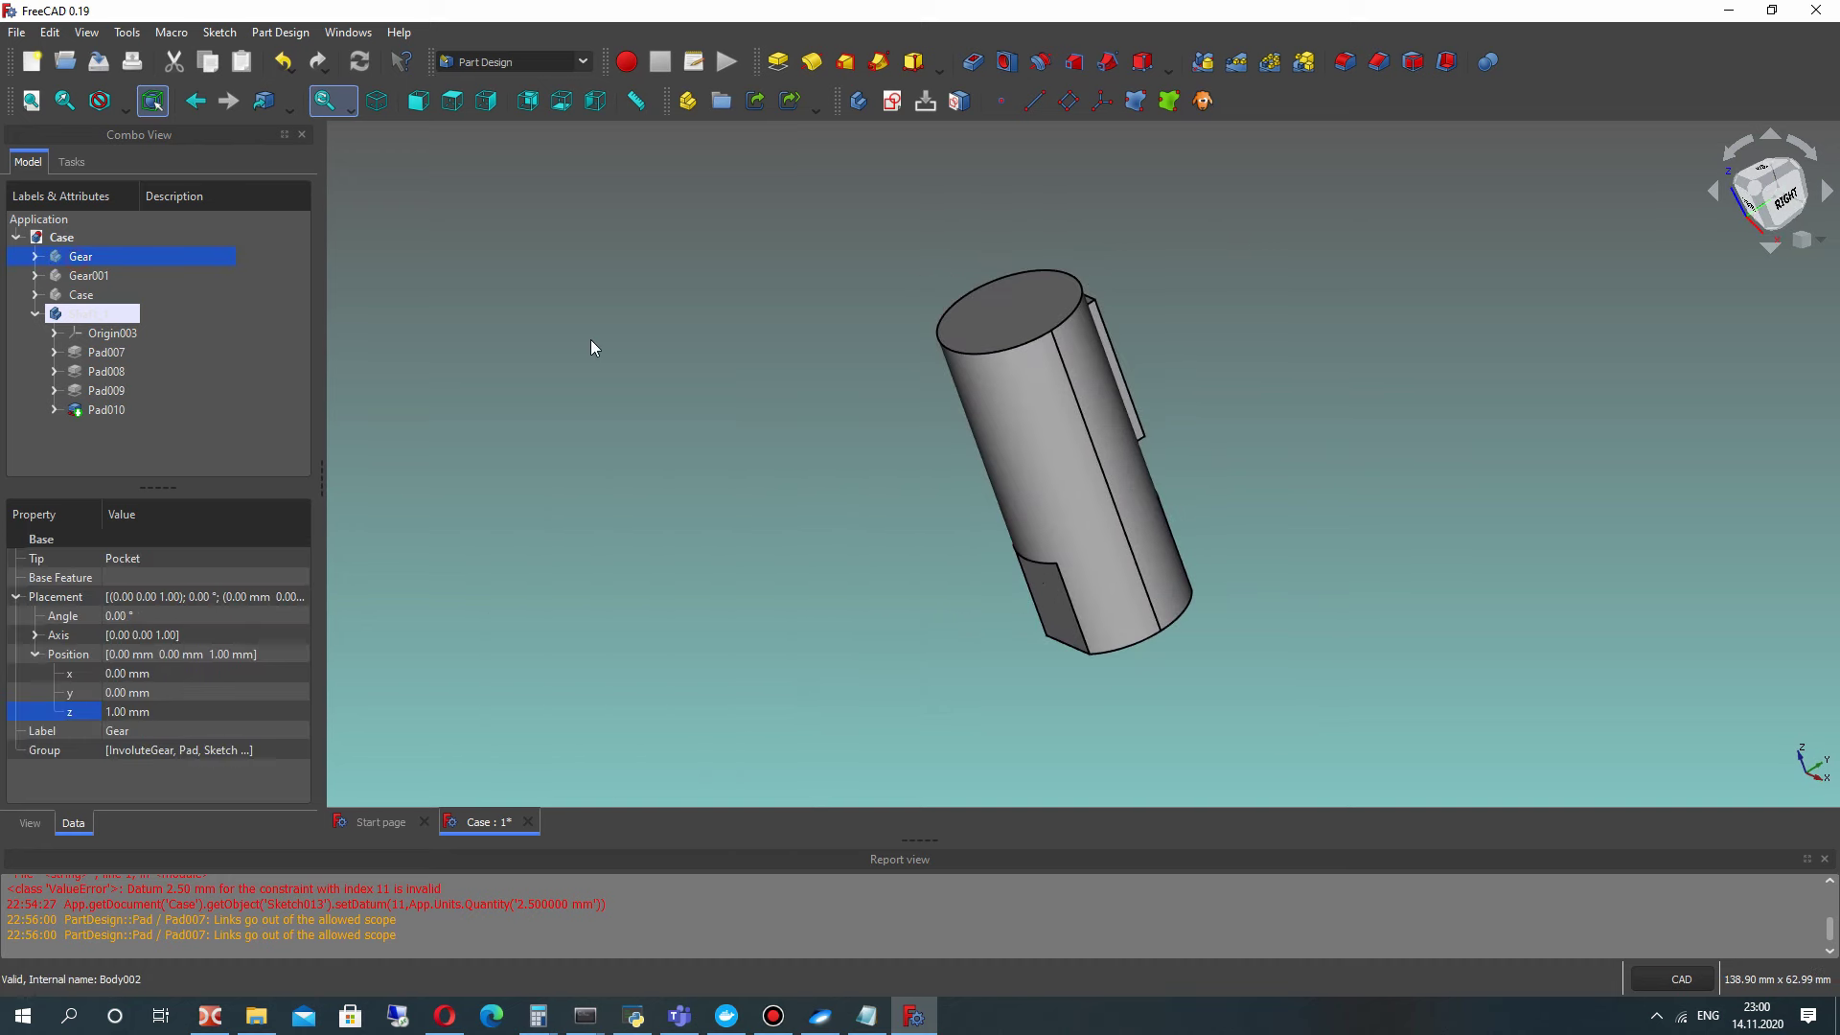
{"action": "middle_click_drag", "start_coordinate": [1170, 501], "coordinate": [1074, 632]}
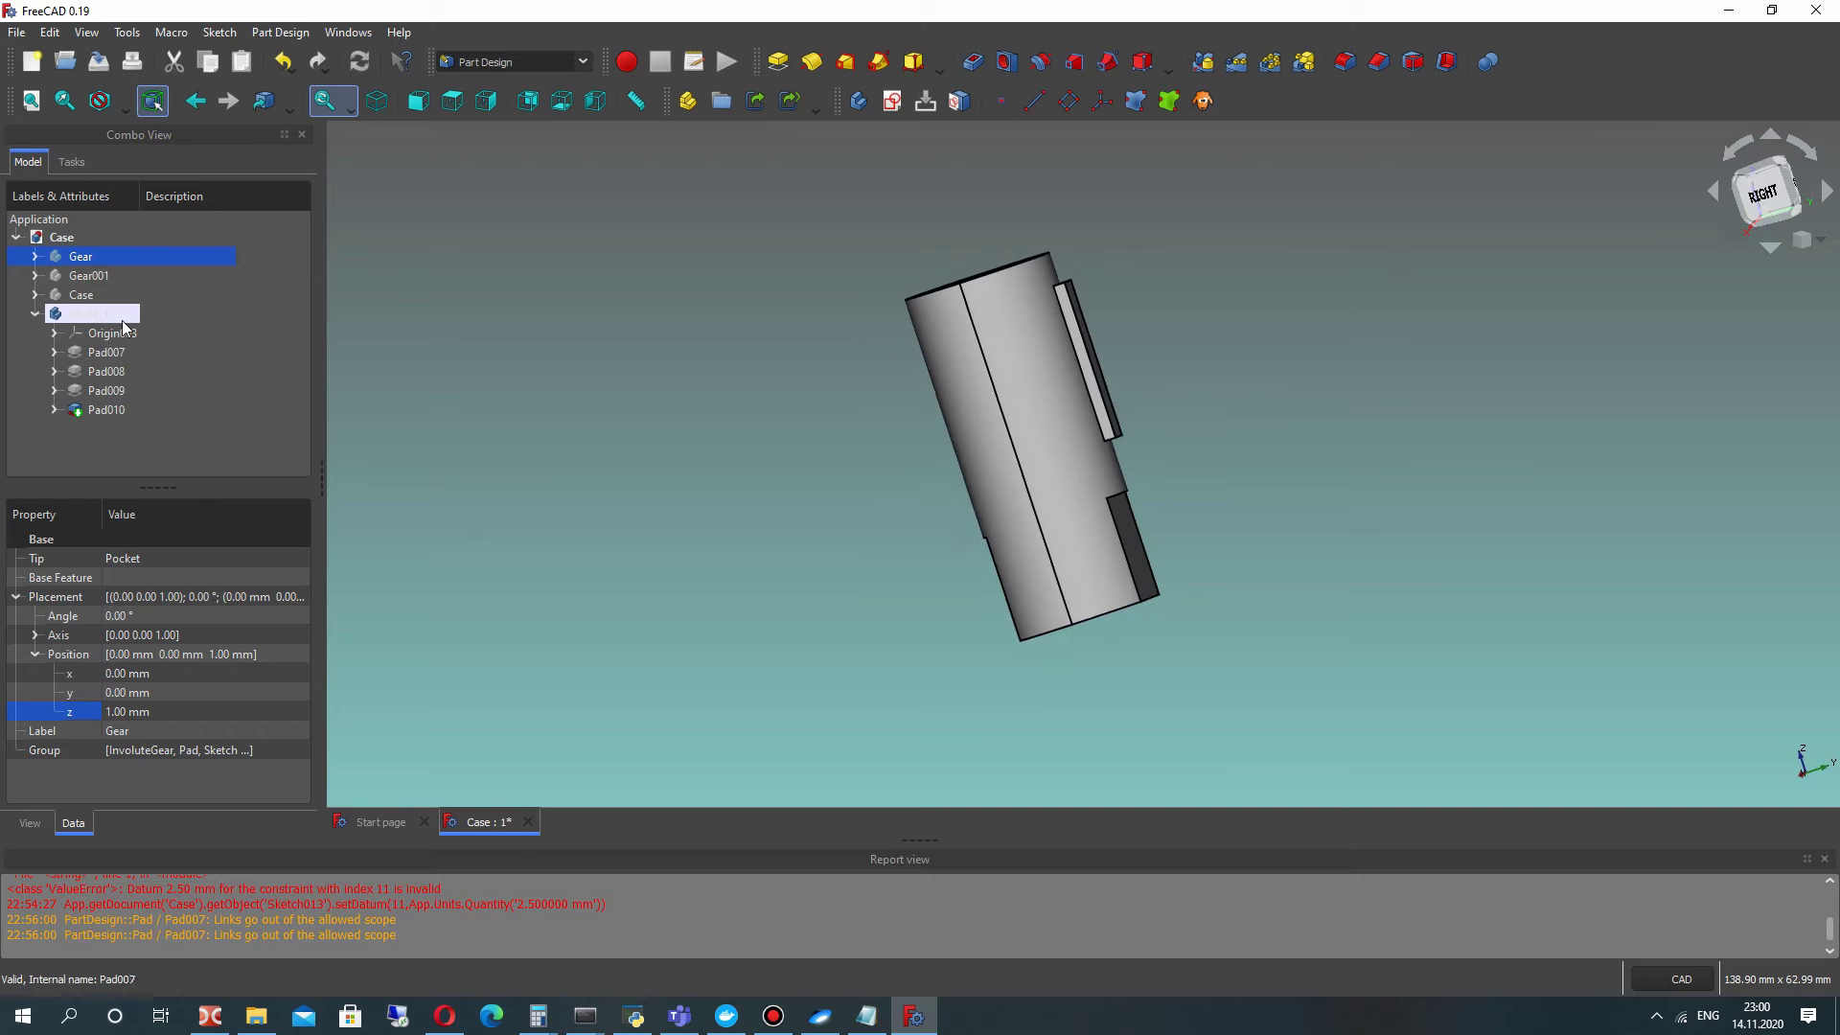
Step: Show the Gear and Case bodies around Shaft_1
{"action": "left_click", "coordinate": [119, 315]}
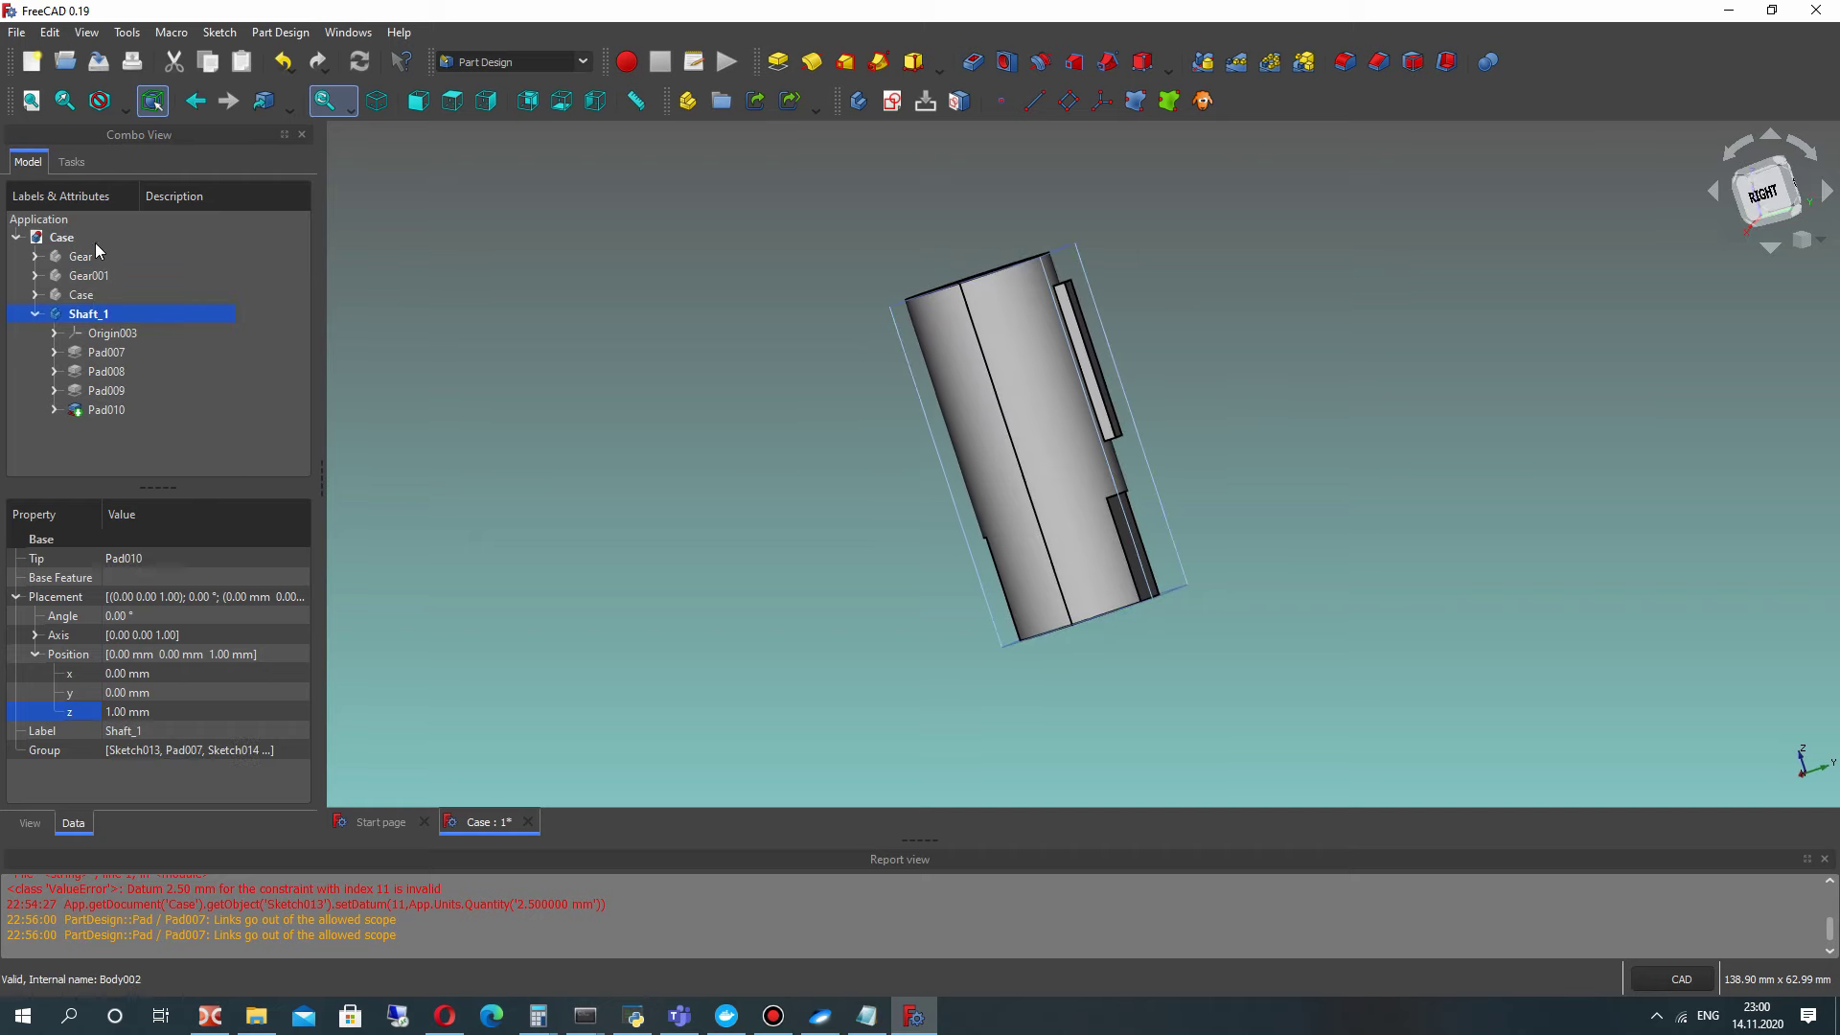
{"action": "left_click", "coordinate": [90, 258]}
{"action": "key", "text": "space"}
{"action": "key", "text": "space"}
{"action": "key", "text": "space"}
{"action": "middle_click_drag", "start_coordinate": [964, 374], "coordinate": [709, 216]}
{"action": "left_click", "coordinate": [92, 289]}
{"action": "key", "text": "space"}
Step: Show the Gear001 body and examine how the gears and shaft sit inside the case
{"action": "scroll", "coordinate": [1199, 505], "scroll_direction": "up", "scroll_amount": 3}
{"action": "middle_click_drag", "start_coordinate": [1199, 505], "coordinate": [909, 324]}
{"action": "scroll", "coordinate": [814, 441], "scroll_direction": "down", "scroll_amount": 4}
{"action": "middle_click_drag", "start_coordinate": [965, 472], "coordinate": [843, 329]}
{"action": "middle_click_drag", "start_coordinate": [811, 431], "coordinate": [993, 414]}
{"action": "scroll", "coordinate": [1040, 469], "scroll_direction": "down", "scroll_amount": 3}
{"action": "middle_click_drag", "start_coordinate": [1212, 534], "coordinate": [1342, 539]}
{"action": "left_click", "coordinate": [80, 274]}
{"action": "key", "text": "space"}
{"action": "middle_click_drag", "start_coordinate": [768, 483], "coordinate": [1061, 583]}
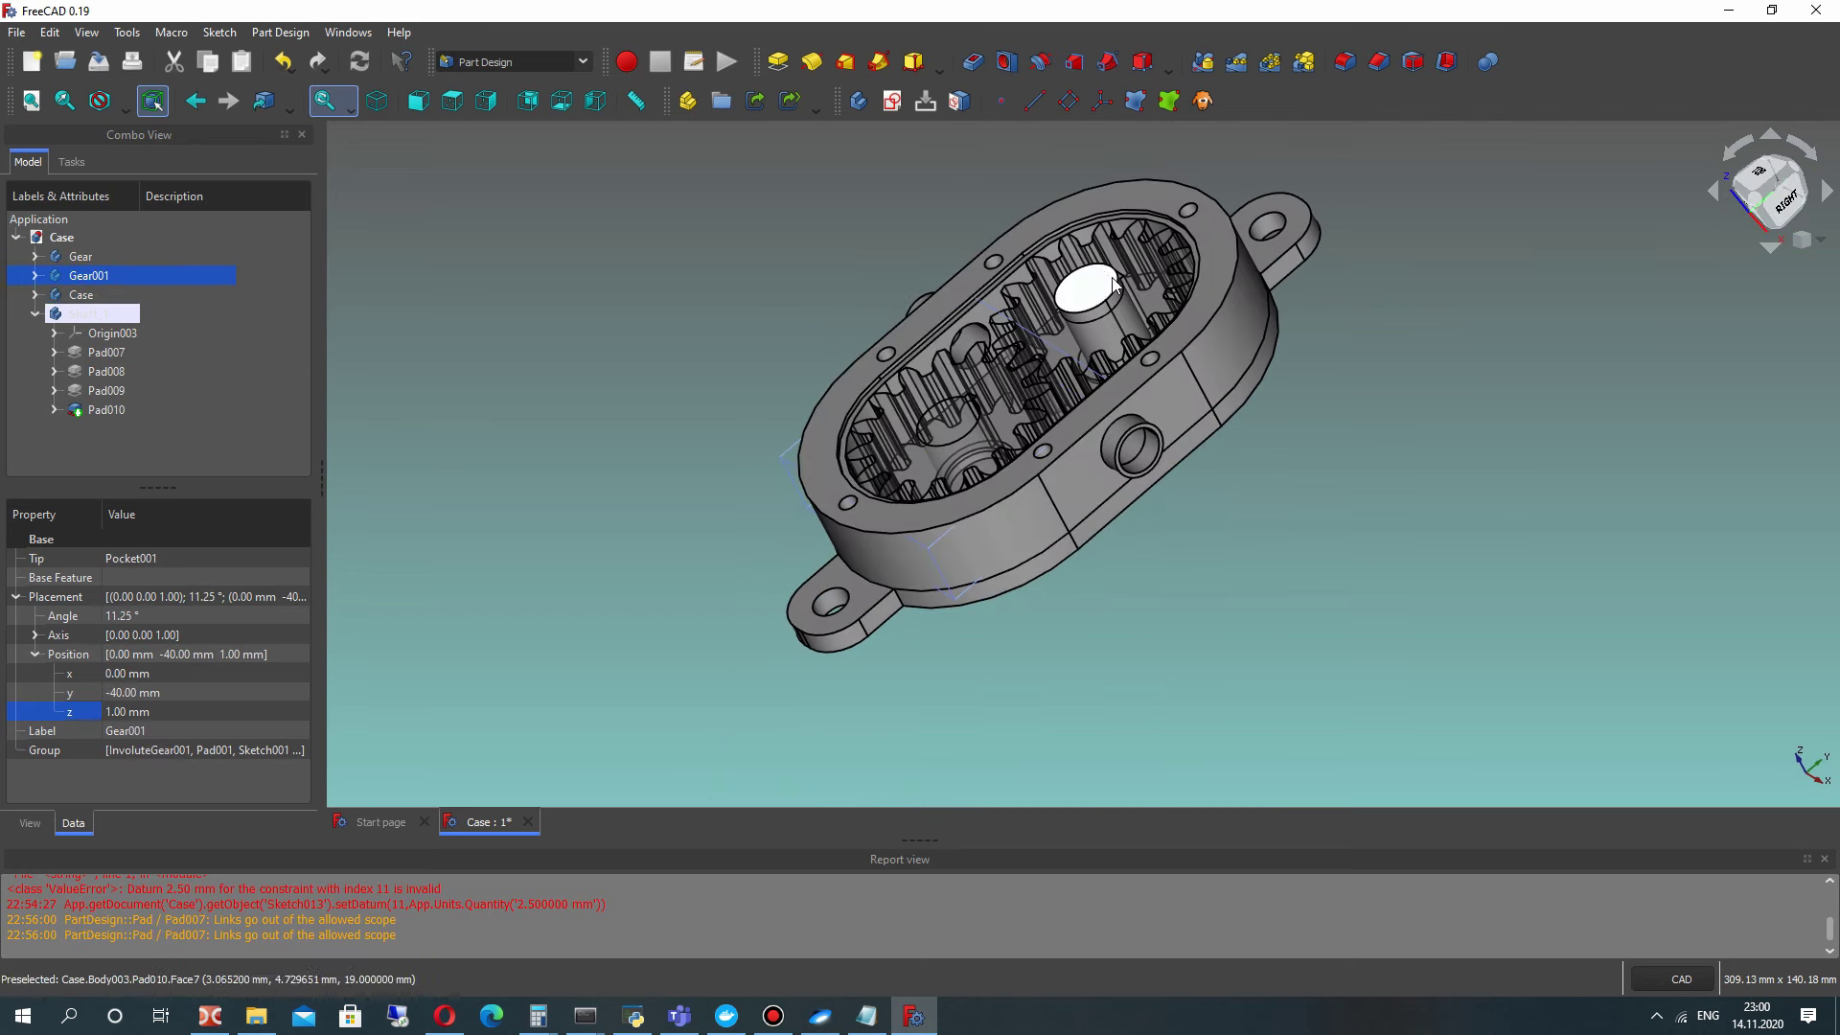
{"action": "middle_click_drag", "start_coordinate": [1096, 276], "coordinate": [861, 507]}
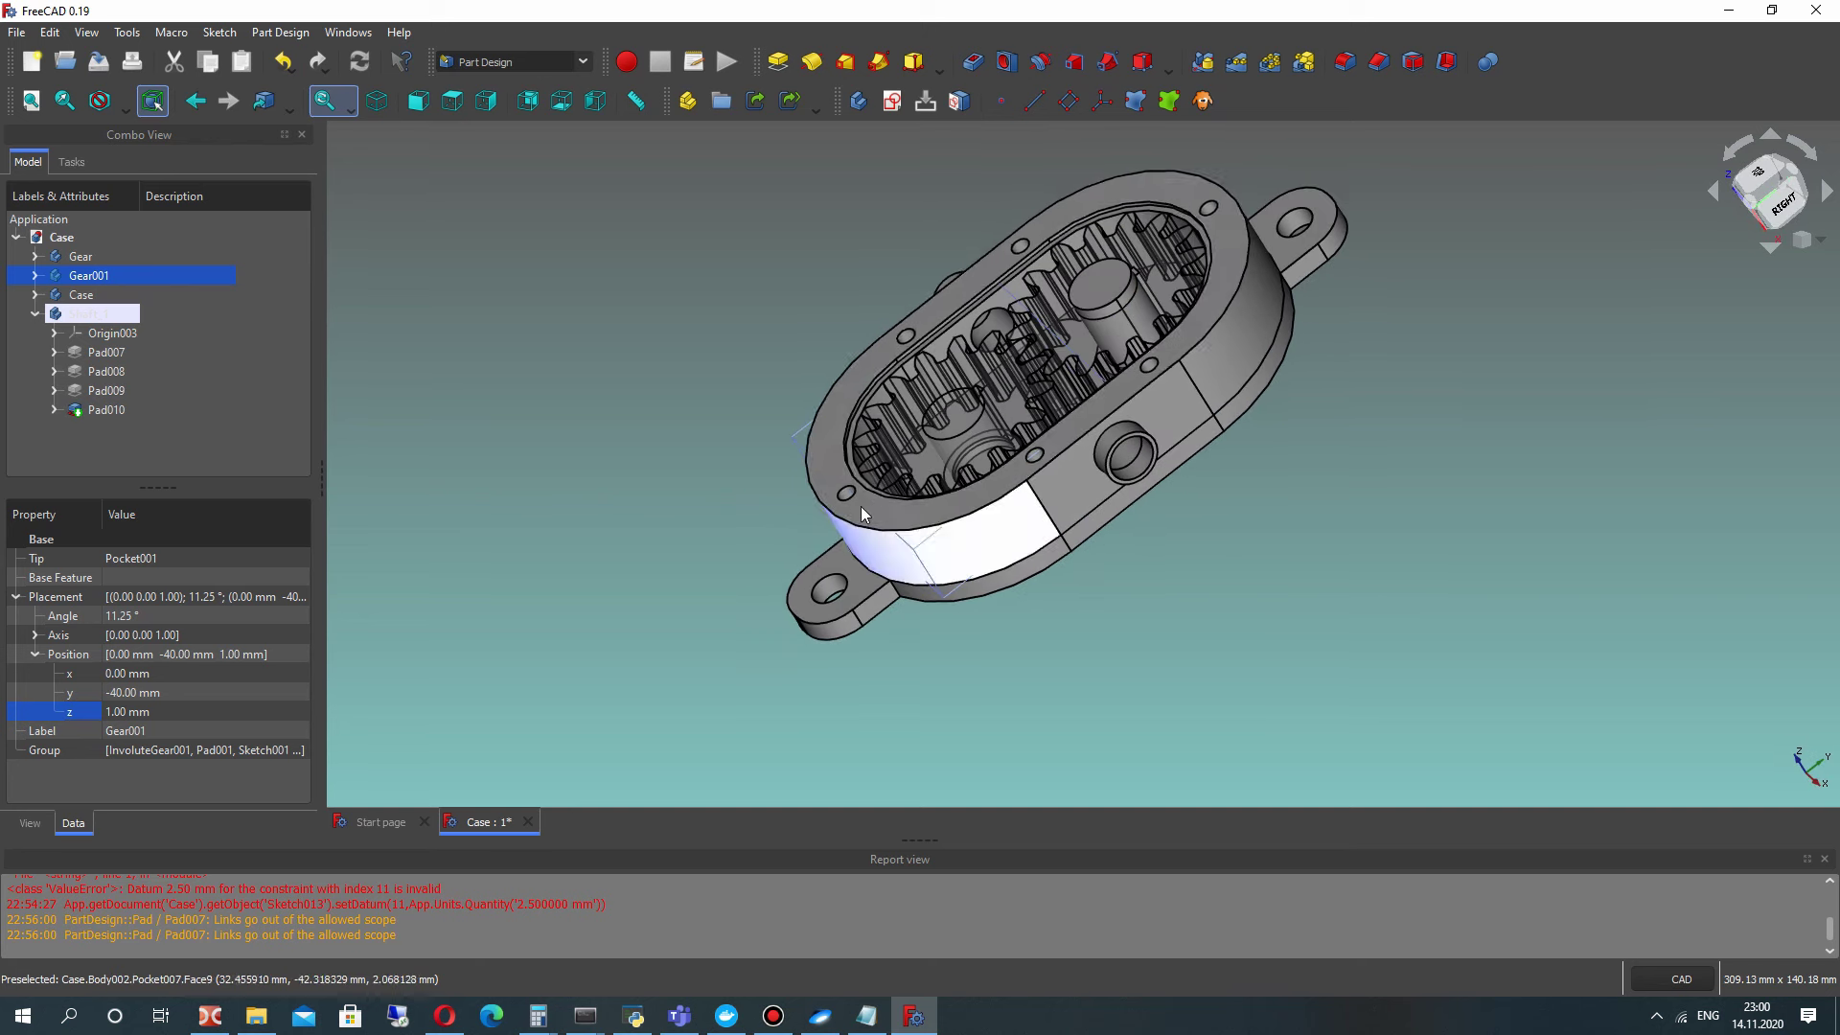
{"action": "scroll", "coordinate": [901, 428], "scroll_direction": "up", "scroll_amount": 5}
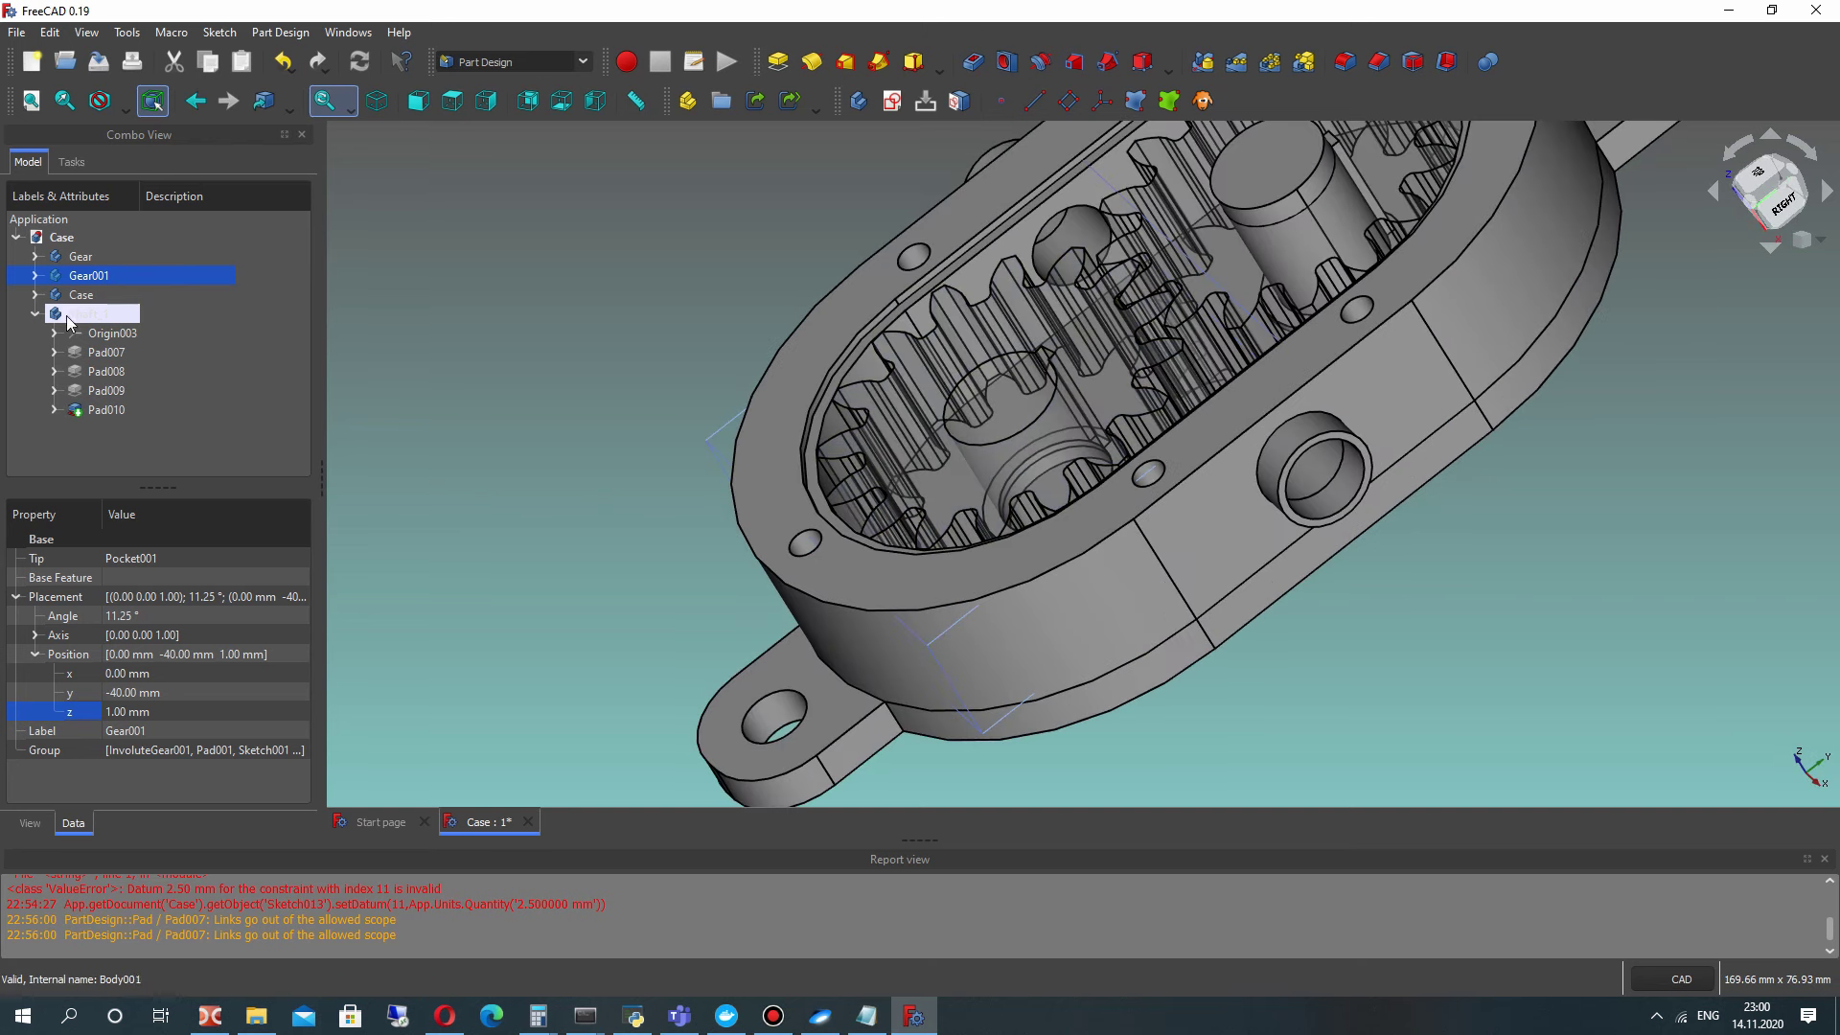
Step: Collapse Shaft_1 in the model tree and hide the Gear body, keeping Gear001 shown in the case
{"action": "left_click", "coordinate": [37, 315]}
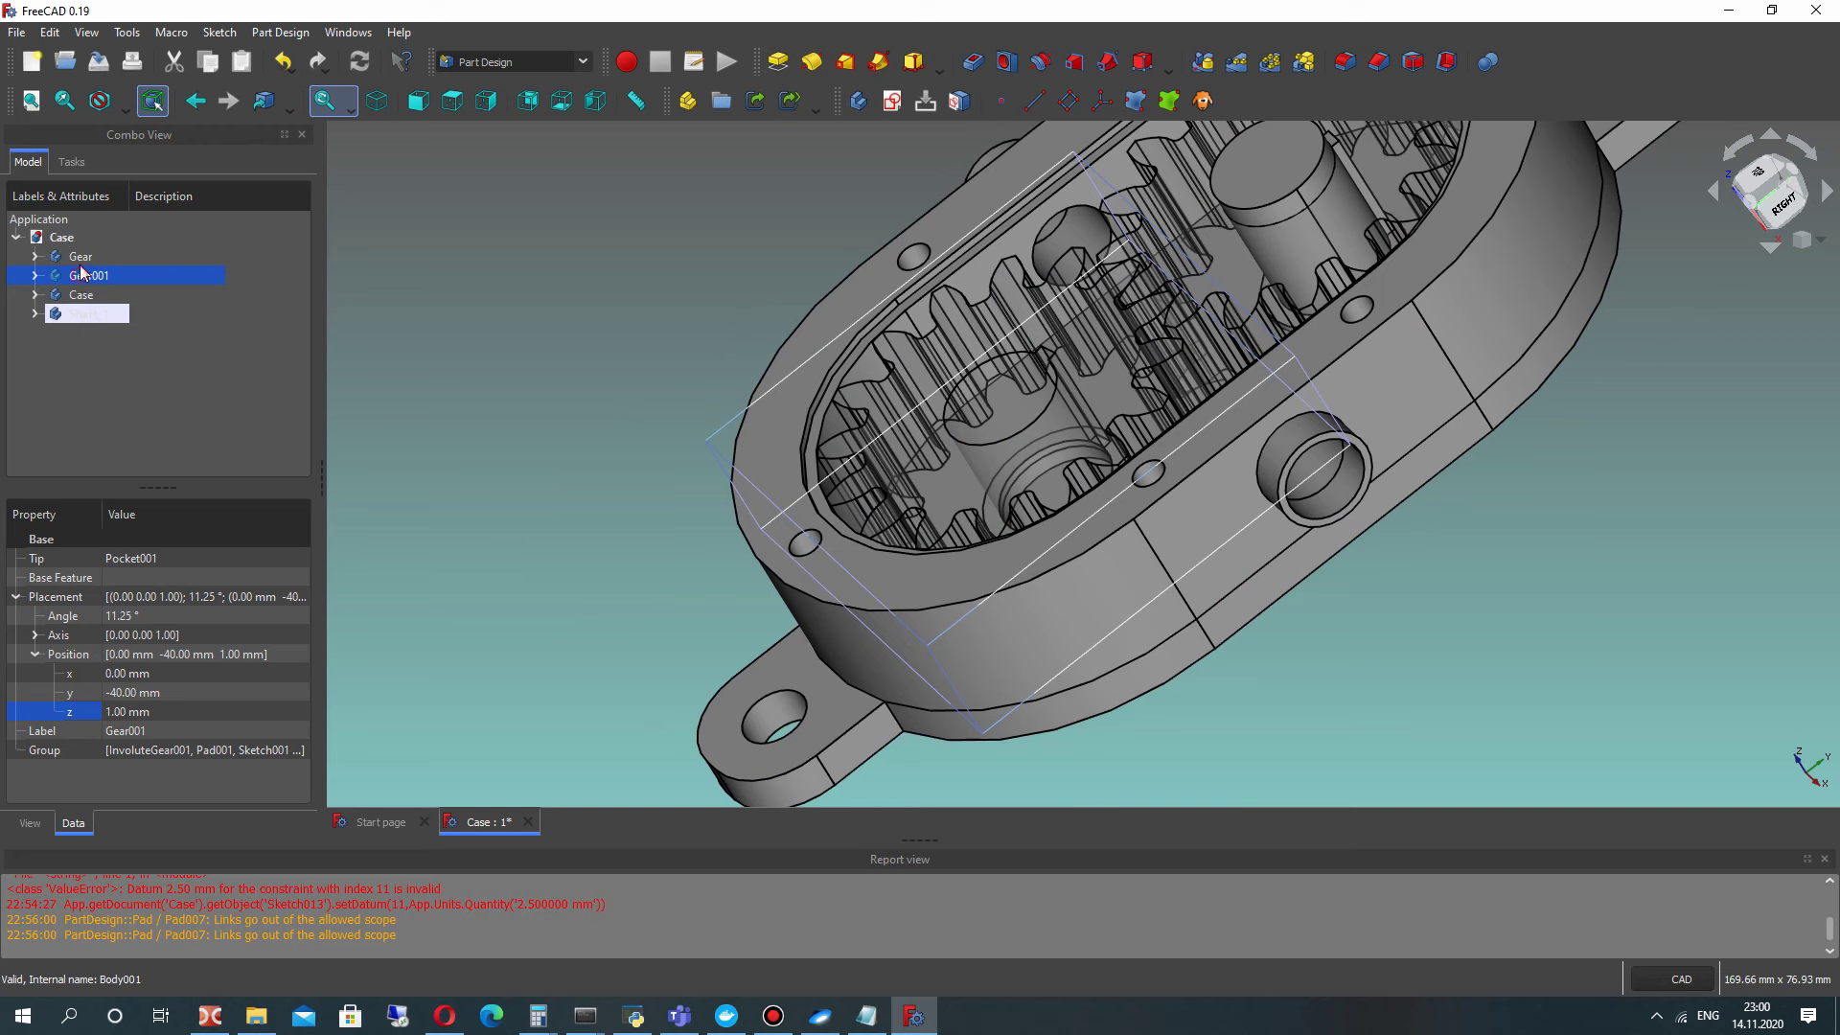
{"action": "key", "text": "space"}
{"action": "left_click", "coordinate": [81, 257]}
{"action": "key", "text": "space"}
{"action": "mouse_move", "coordinate": [600, 328]}
{"action": "middle_mouse_down"}
{"action": "mouse_move", "coordinate": [638, 325]}
{"action": "mouse_move", "coordinate": [575, 317]}
{"action": "middle_mouse_up"}
{"action": "left_click", "coordinate": [81, 275]}
{"action": "key", "text": "space"}
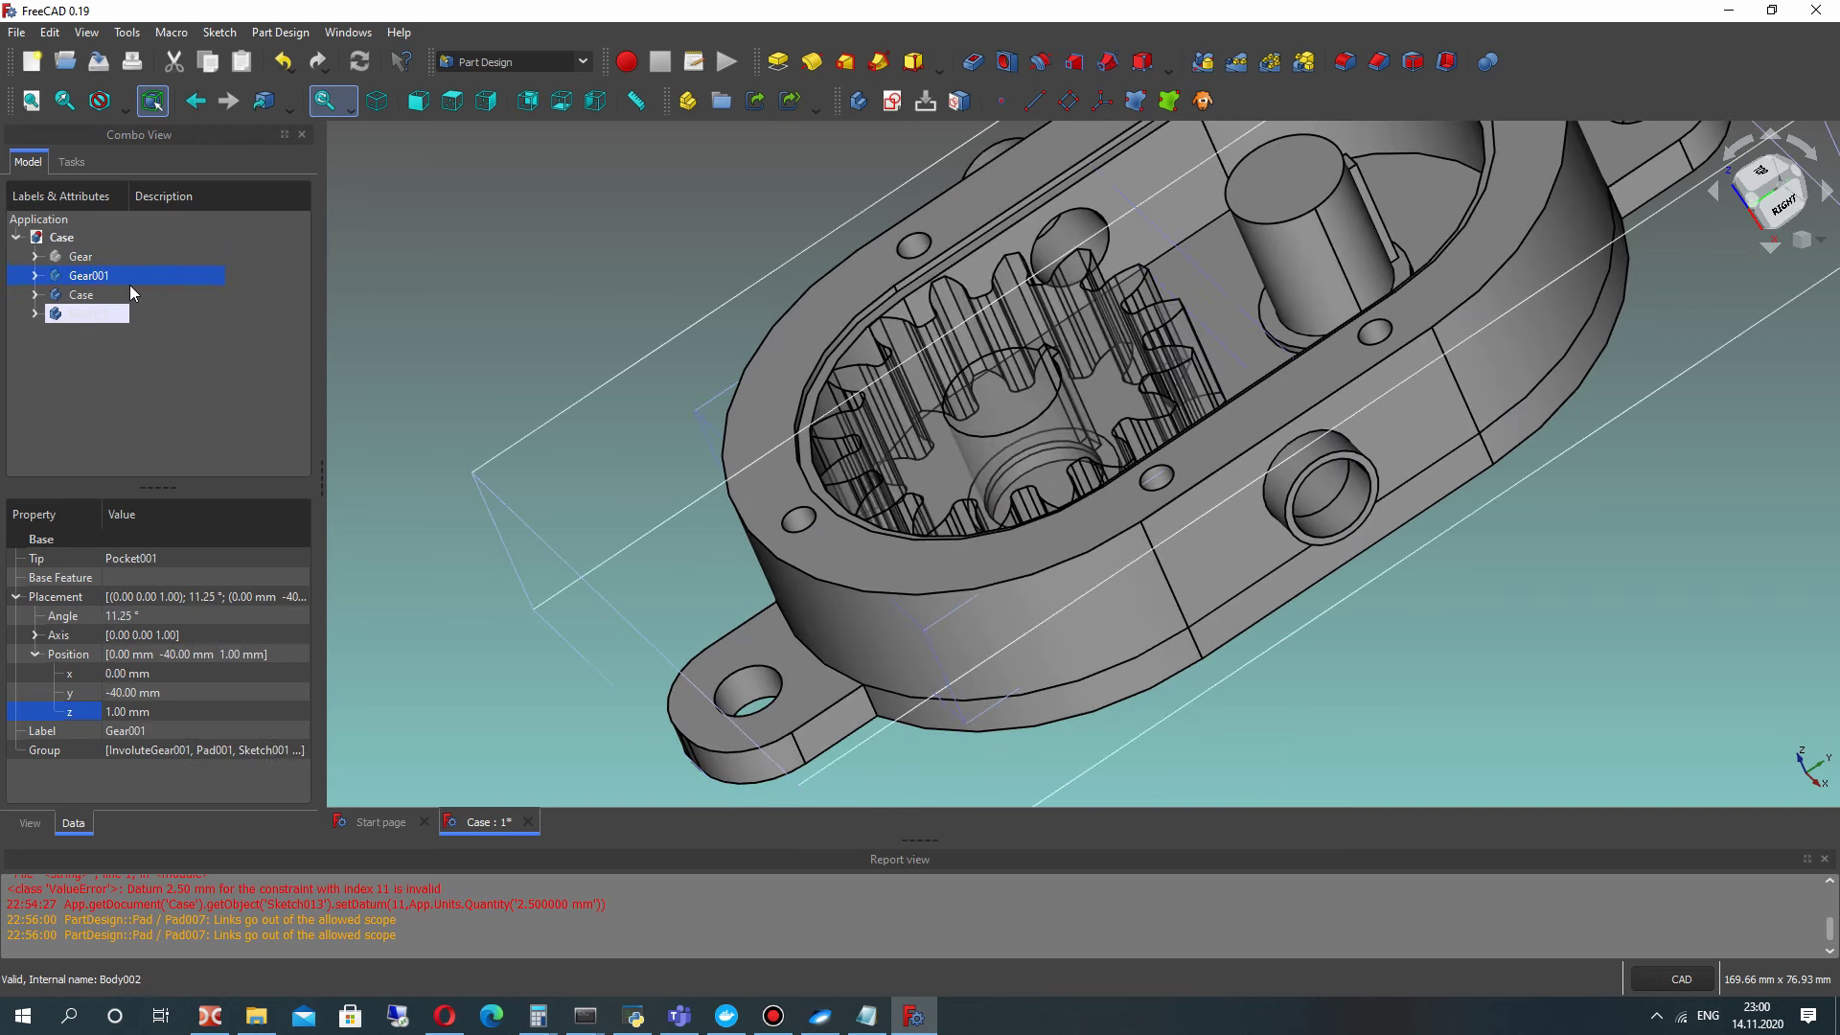
Step: Hide the Shaft_1 body and bring the keyed bore of Gear001 into view
{"action": "left_click", "coordinate": [78, 314]}
{"action": "key", "text": "space"}
{"action": "middle_click_drag", "start_coordinate": [1328, 366], "coordinate": [1185, 358]}
{"action": "scroll", "coordinate": [1054, 383], "scroll_direction": "up", "scroll_amount": 1}
{"action": "middle_click_drag", "start_coordinate": [1039, 343], "coordinate": [1171, 432]}
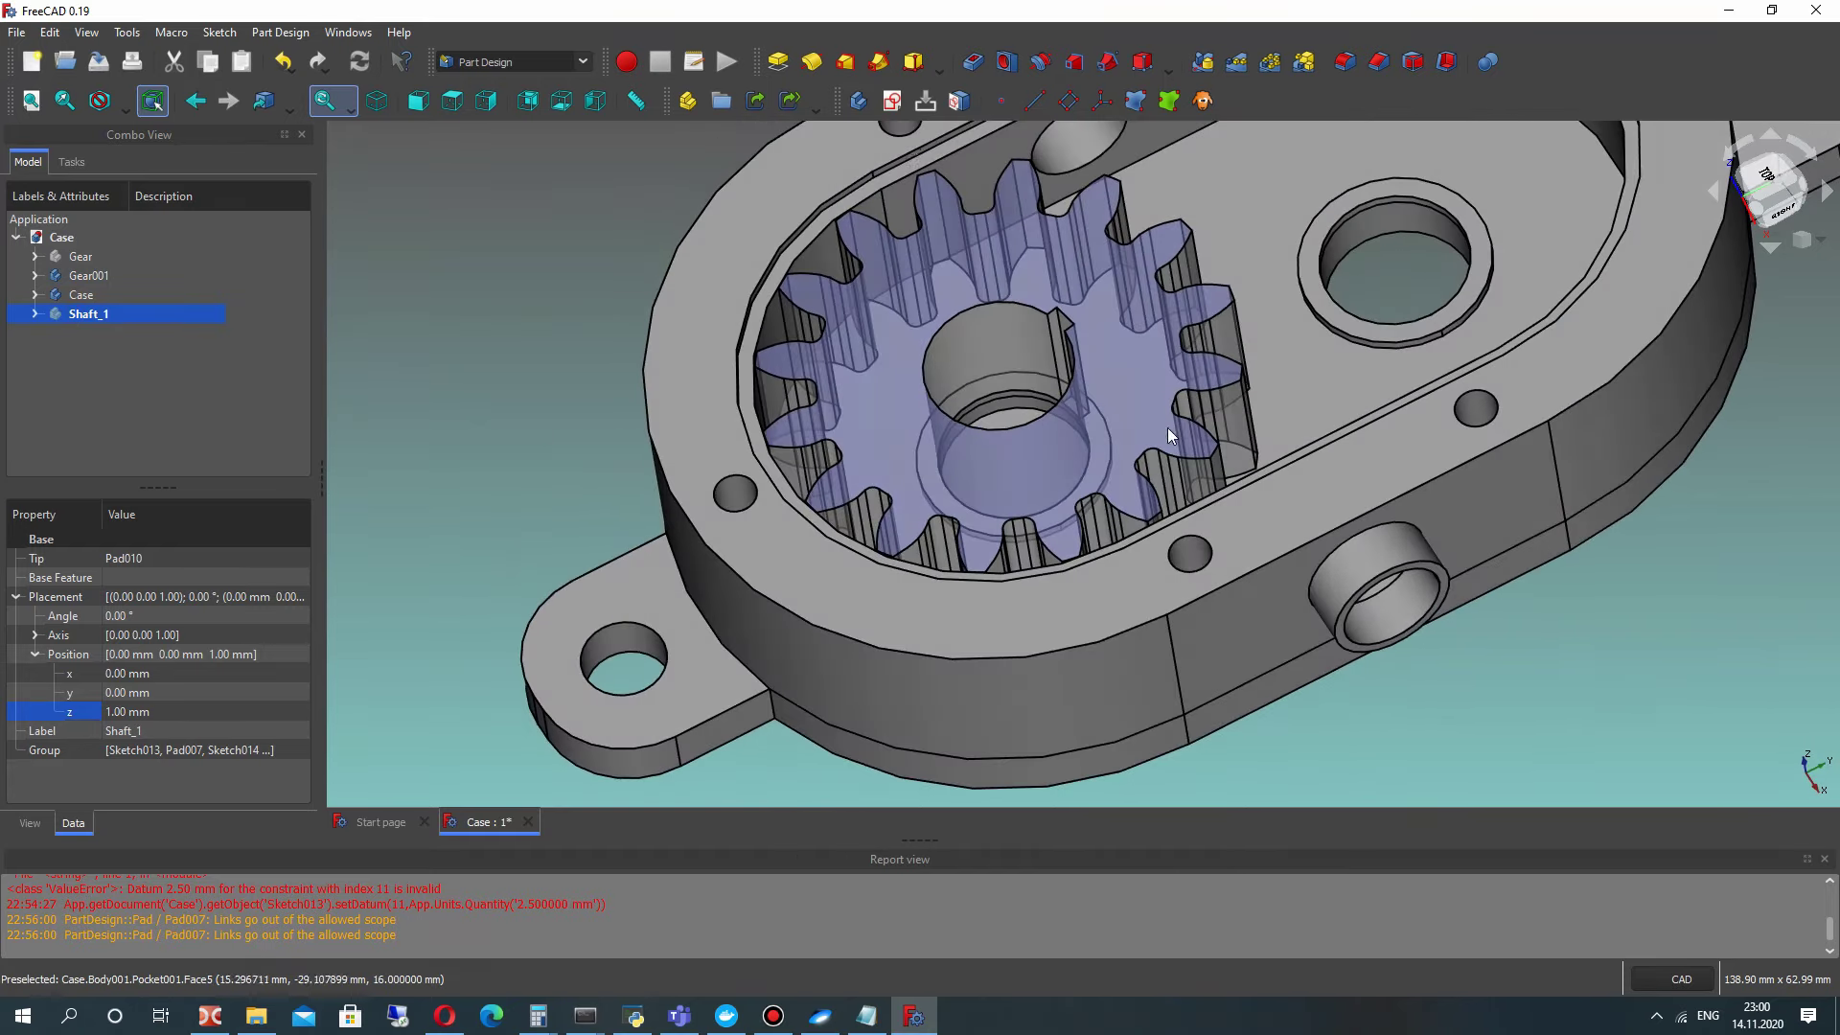
{"action": "left_click", "coordinate": [583, 280]}
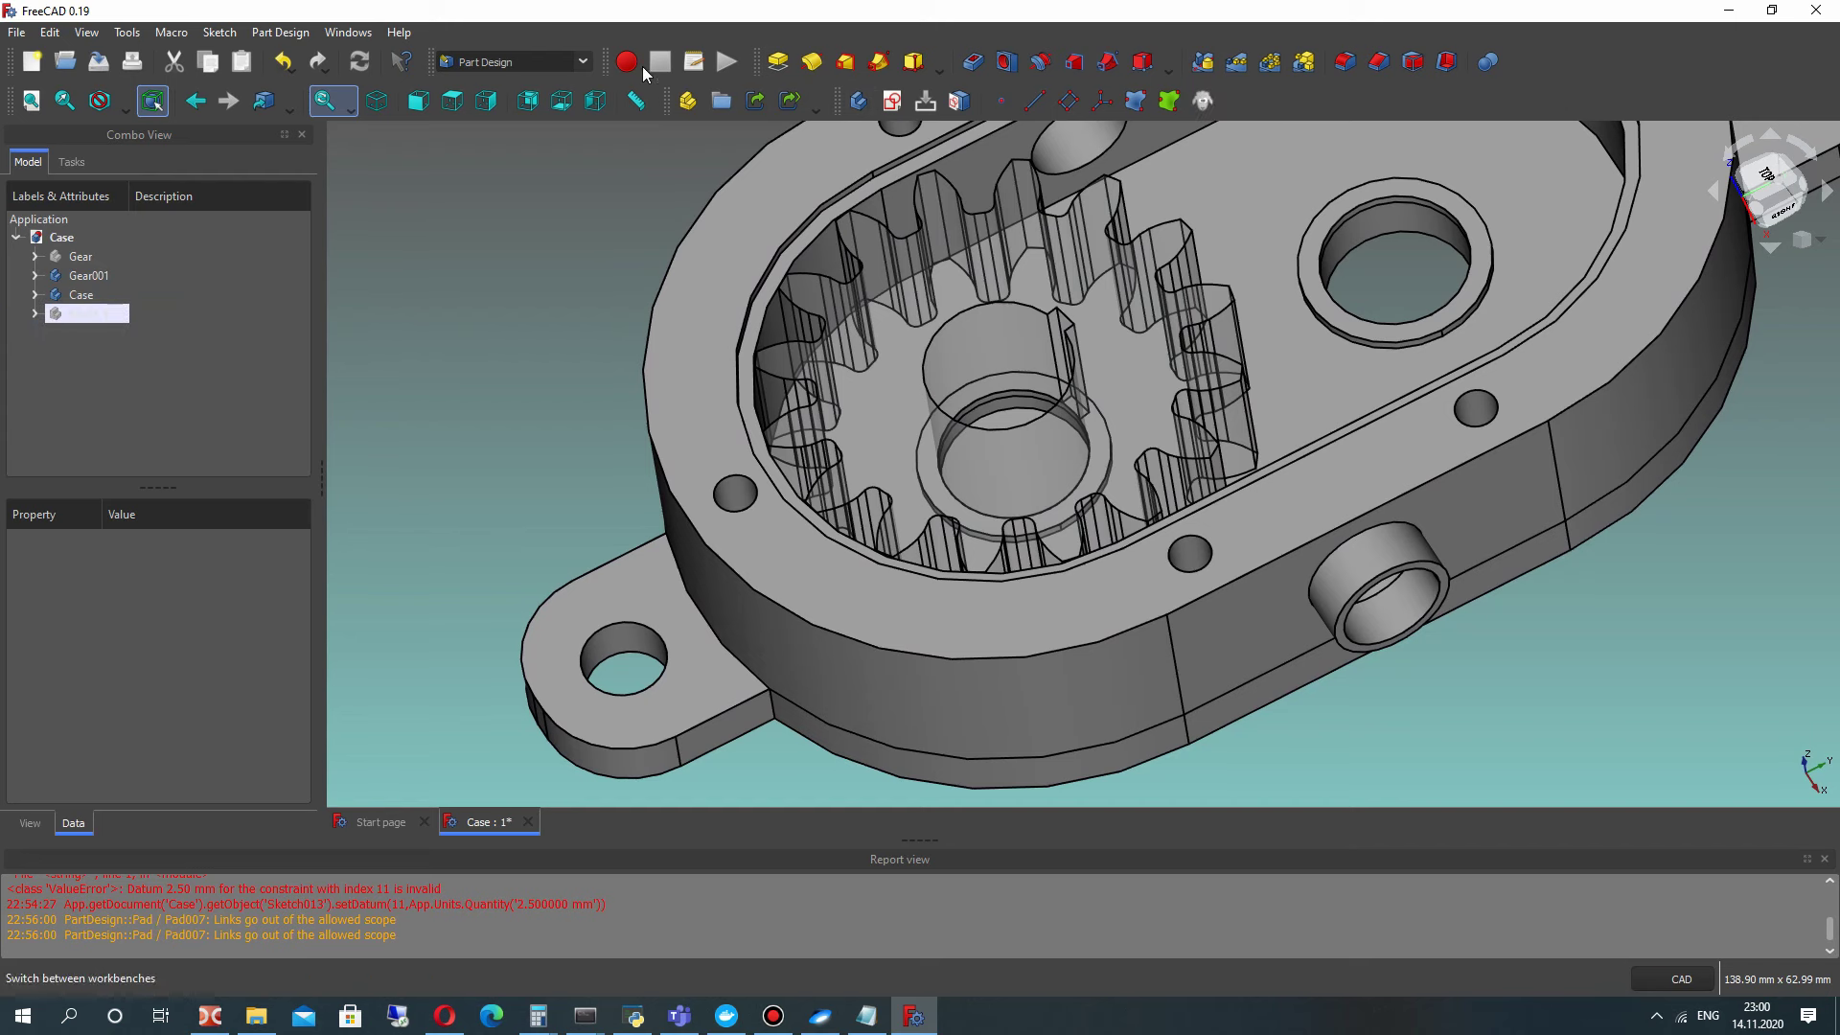
Step: Create a new body and rename it Shaft_2
{"action": "left_click", "coordinate": [862, 102]}
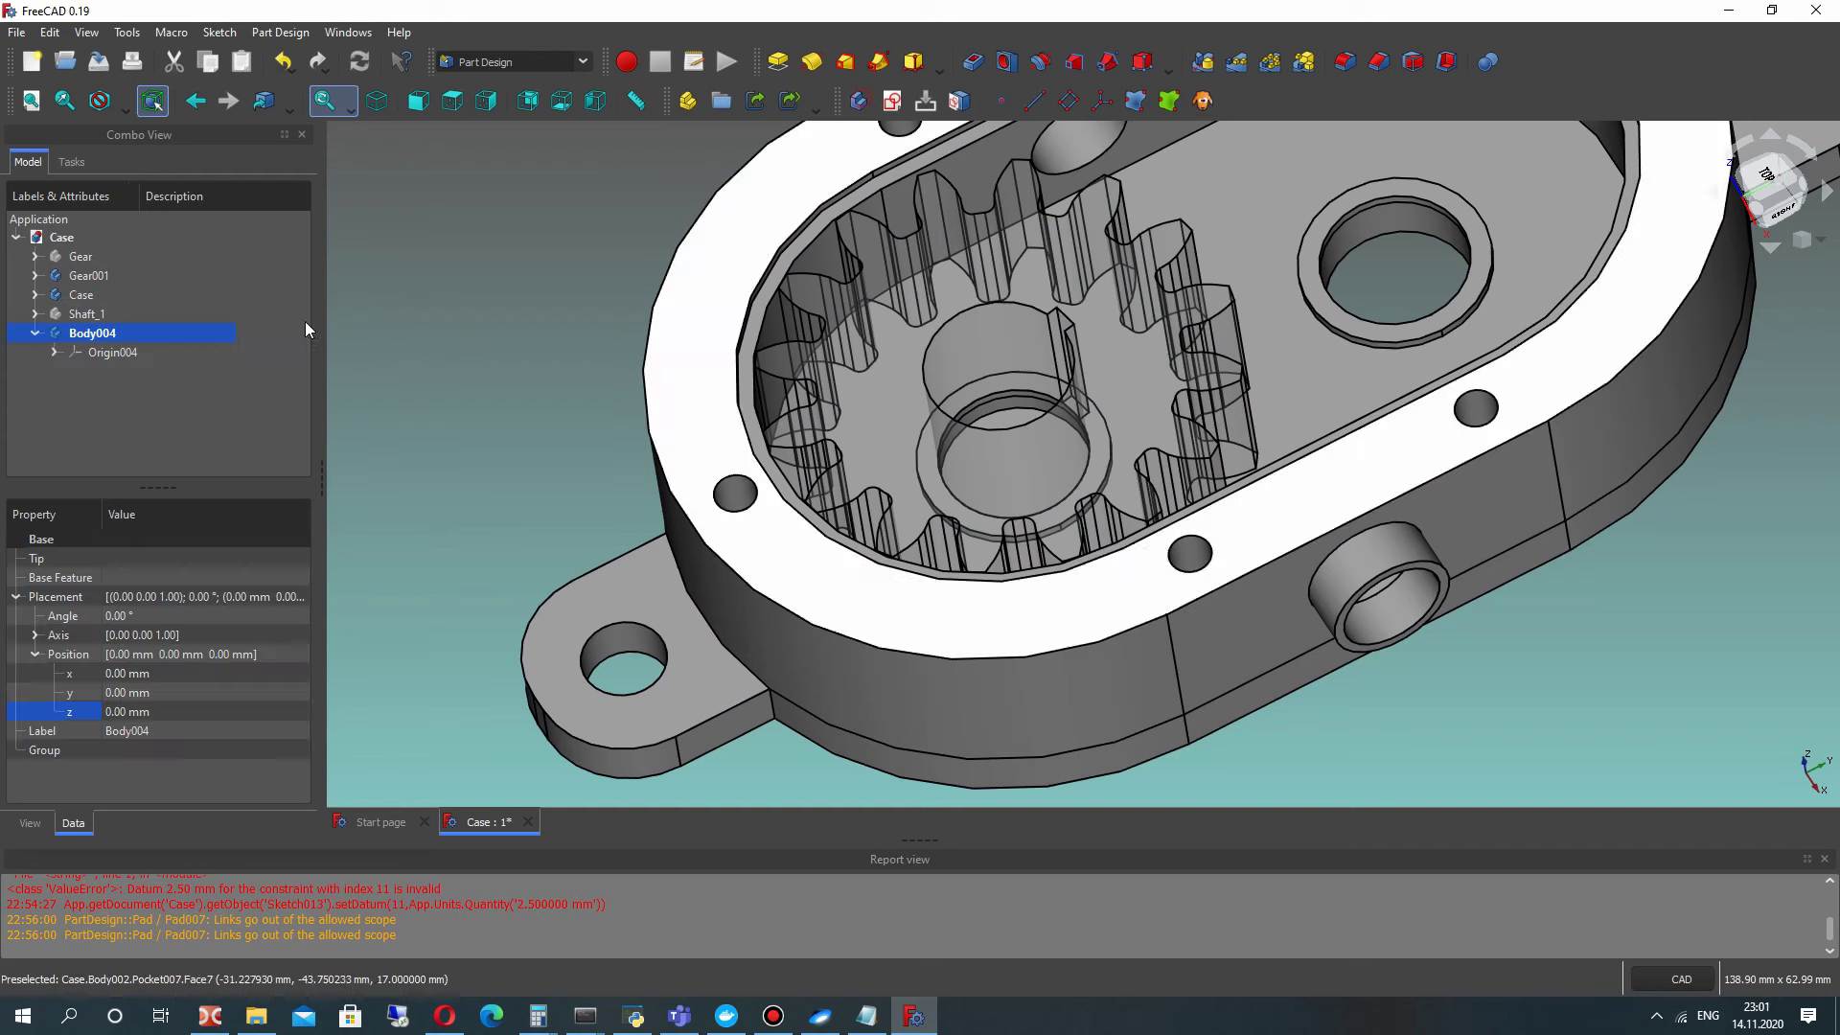
{"action": "right_click", "coordinate": [112, 345]}
{"action": "left_click", "coordinate": [151, 662]}
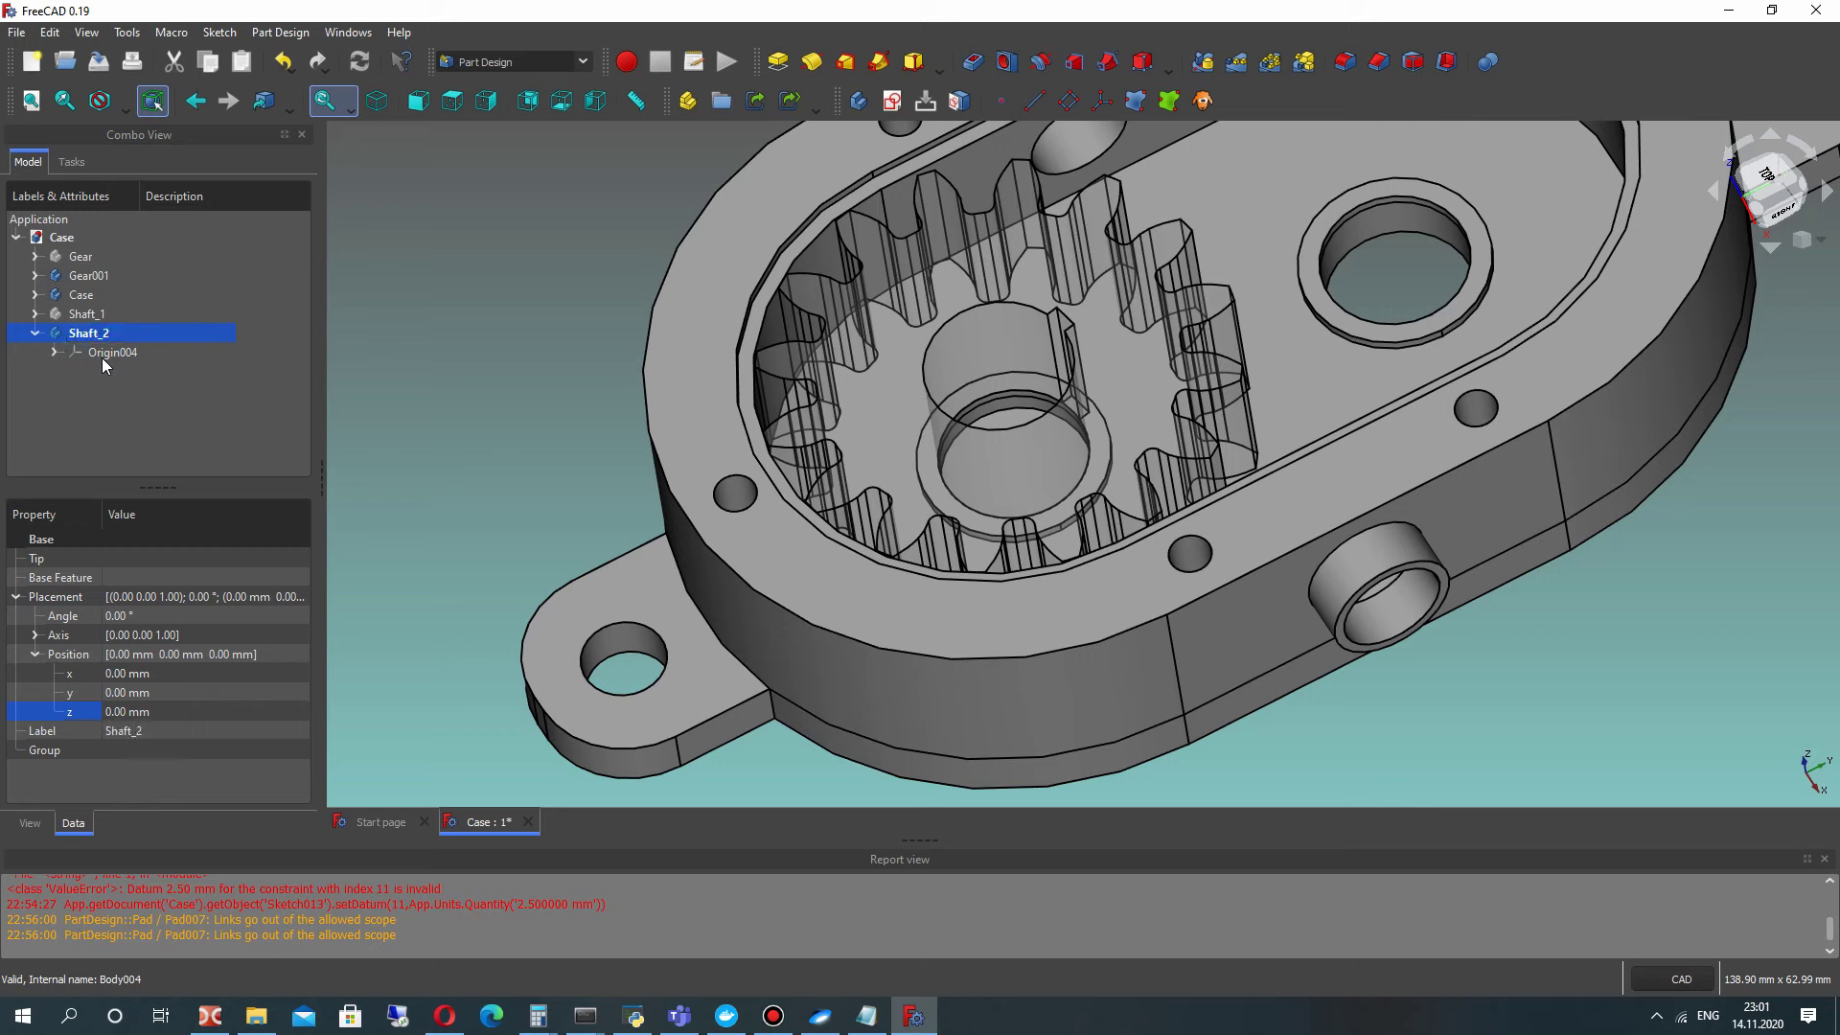
Step: Toggle the active state of the Shaft_2 body and make it the active body
{"action": "left_click", "coordinate": [81, 314]}
{"action": "right_click", "coordinate": [86, 343]}
{"action": "left_click", "coordinate": [123, 342]}
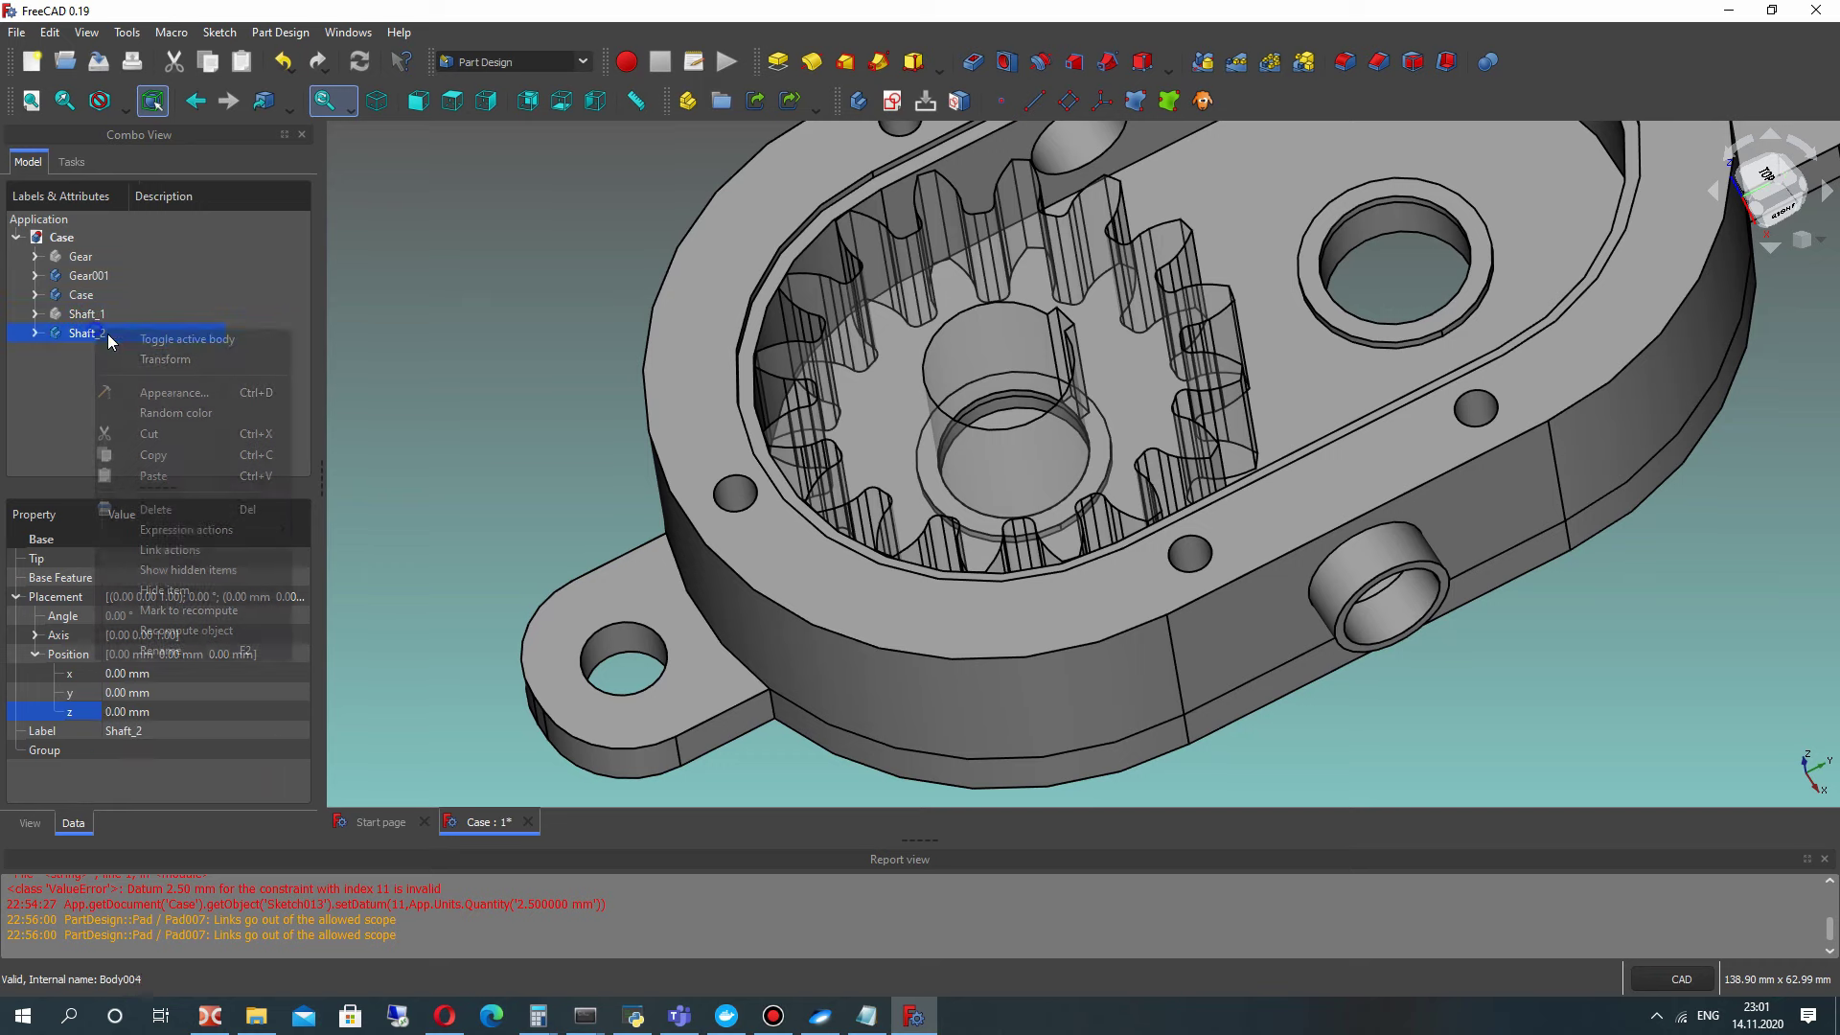
{"action": "left_click", "coordinate": [96, 316]}
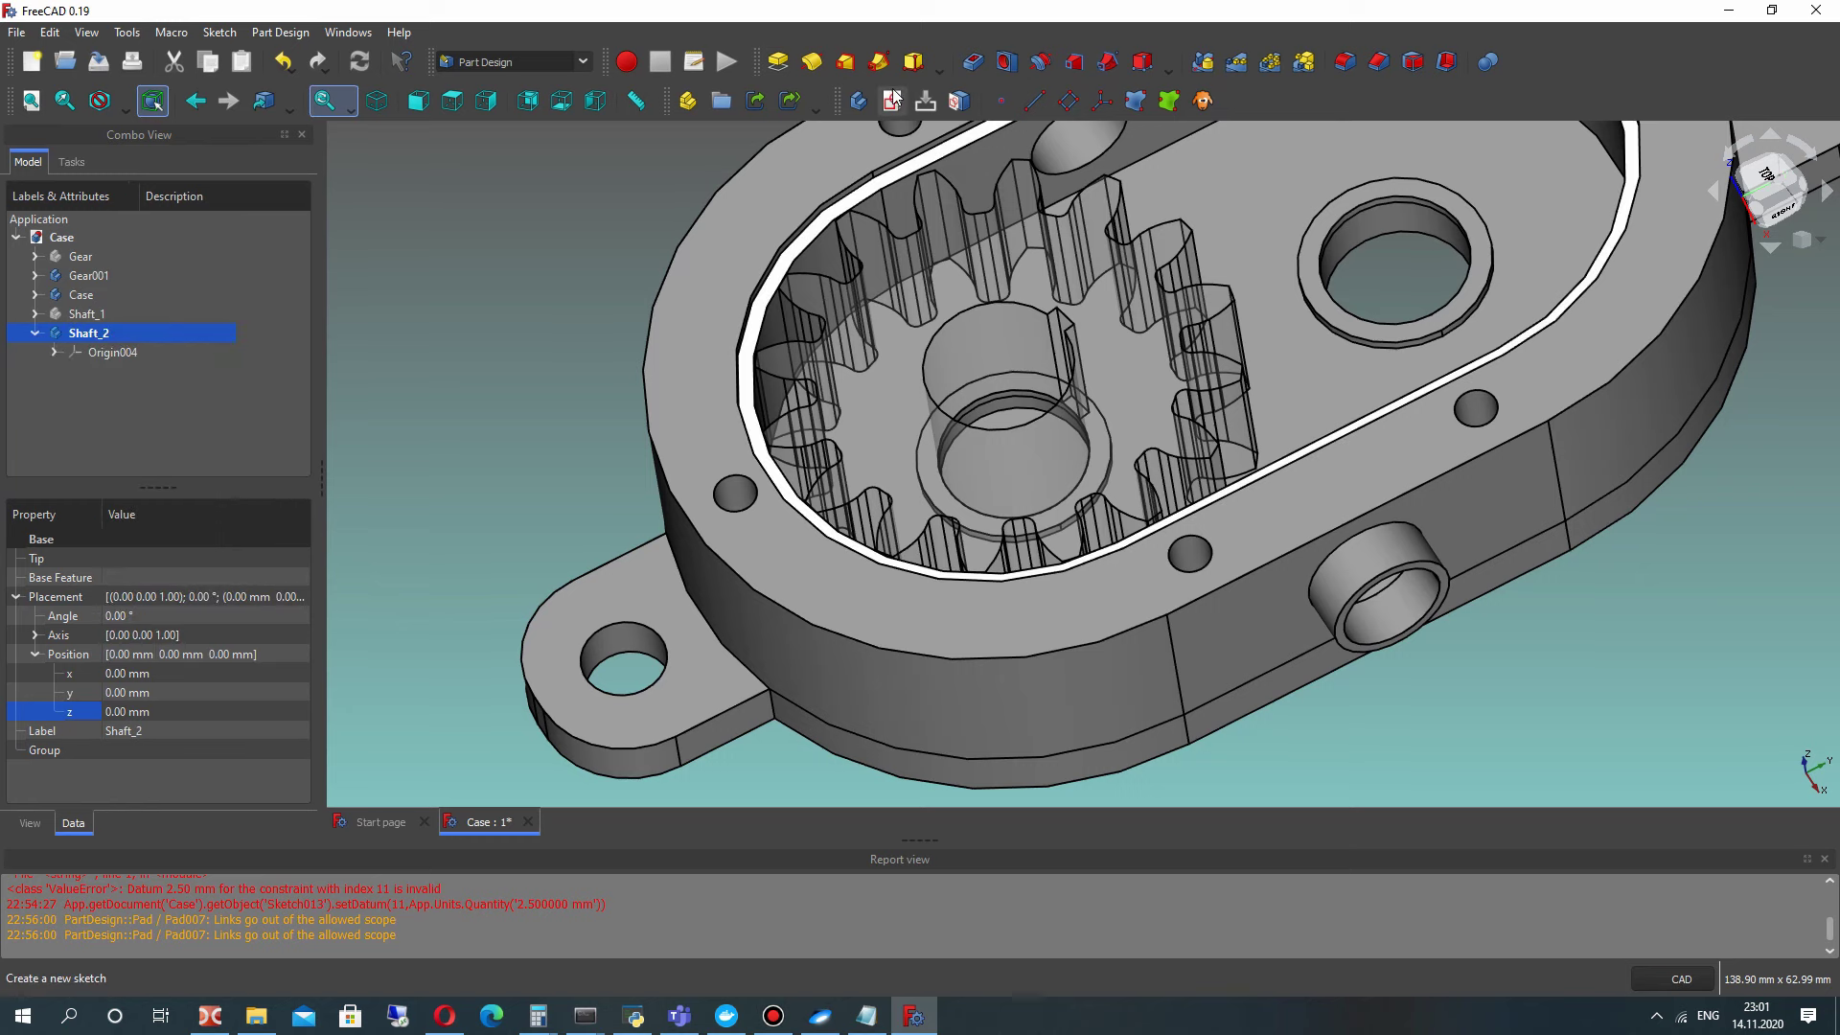
{"action": "key", "text": "F2"}
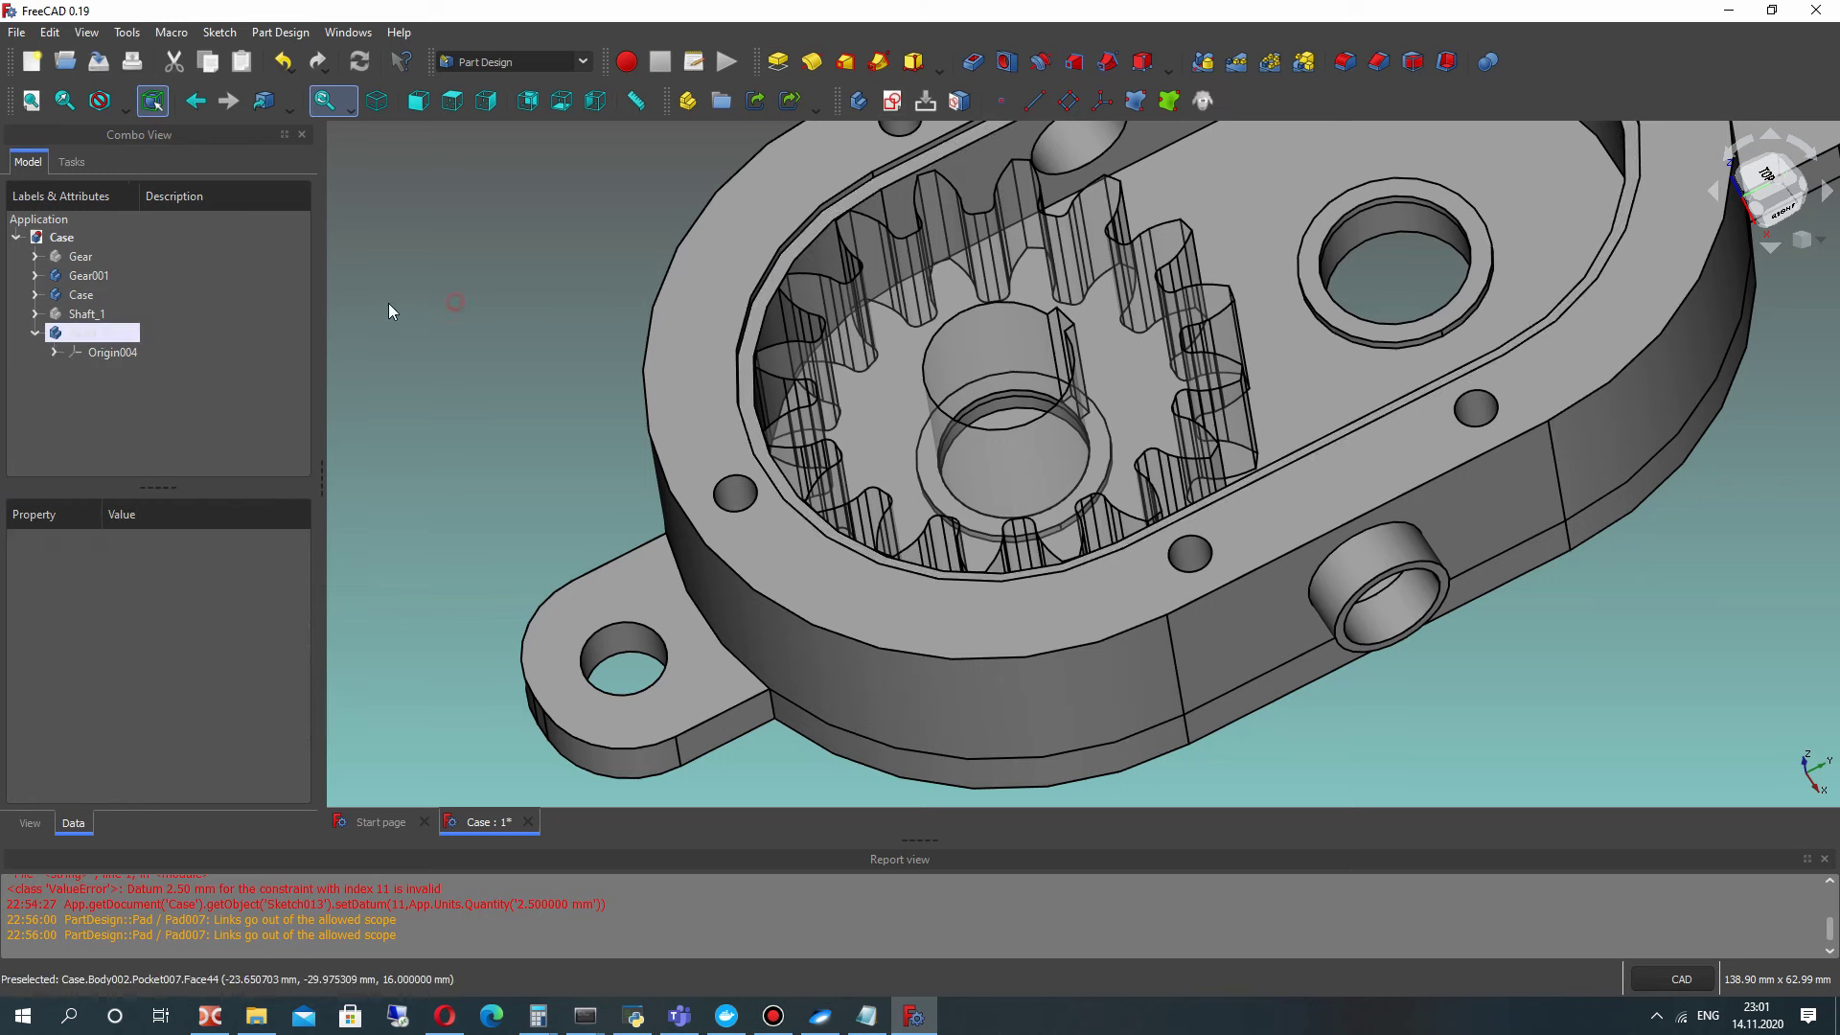
Step: Create a new sketch on the XY base plane of the Shaft_2 body
{"action": "left_click", "coordinate": [97, 335]}
{"action": "left_click", "coordinate": [891, 102]}
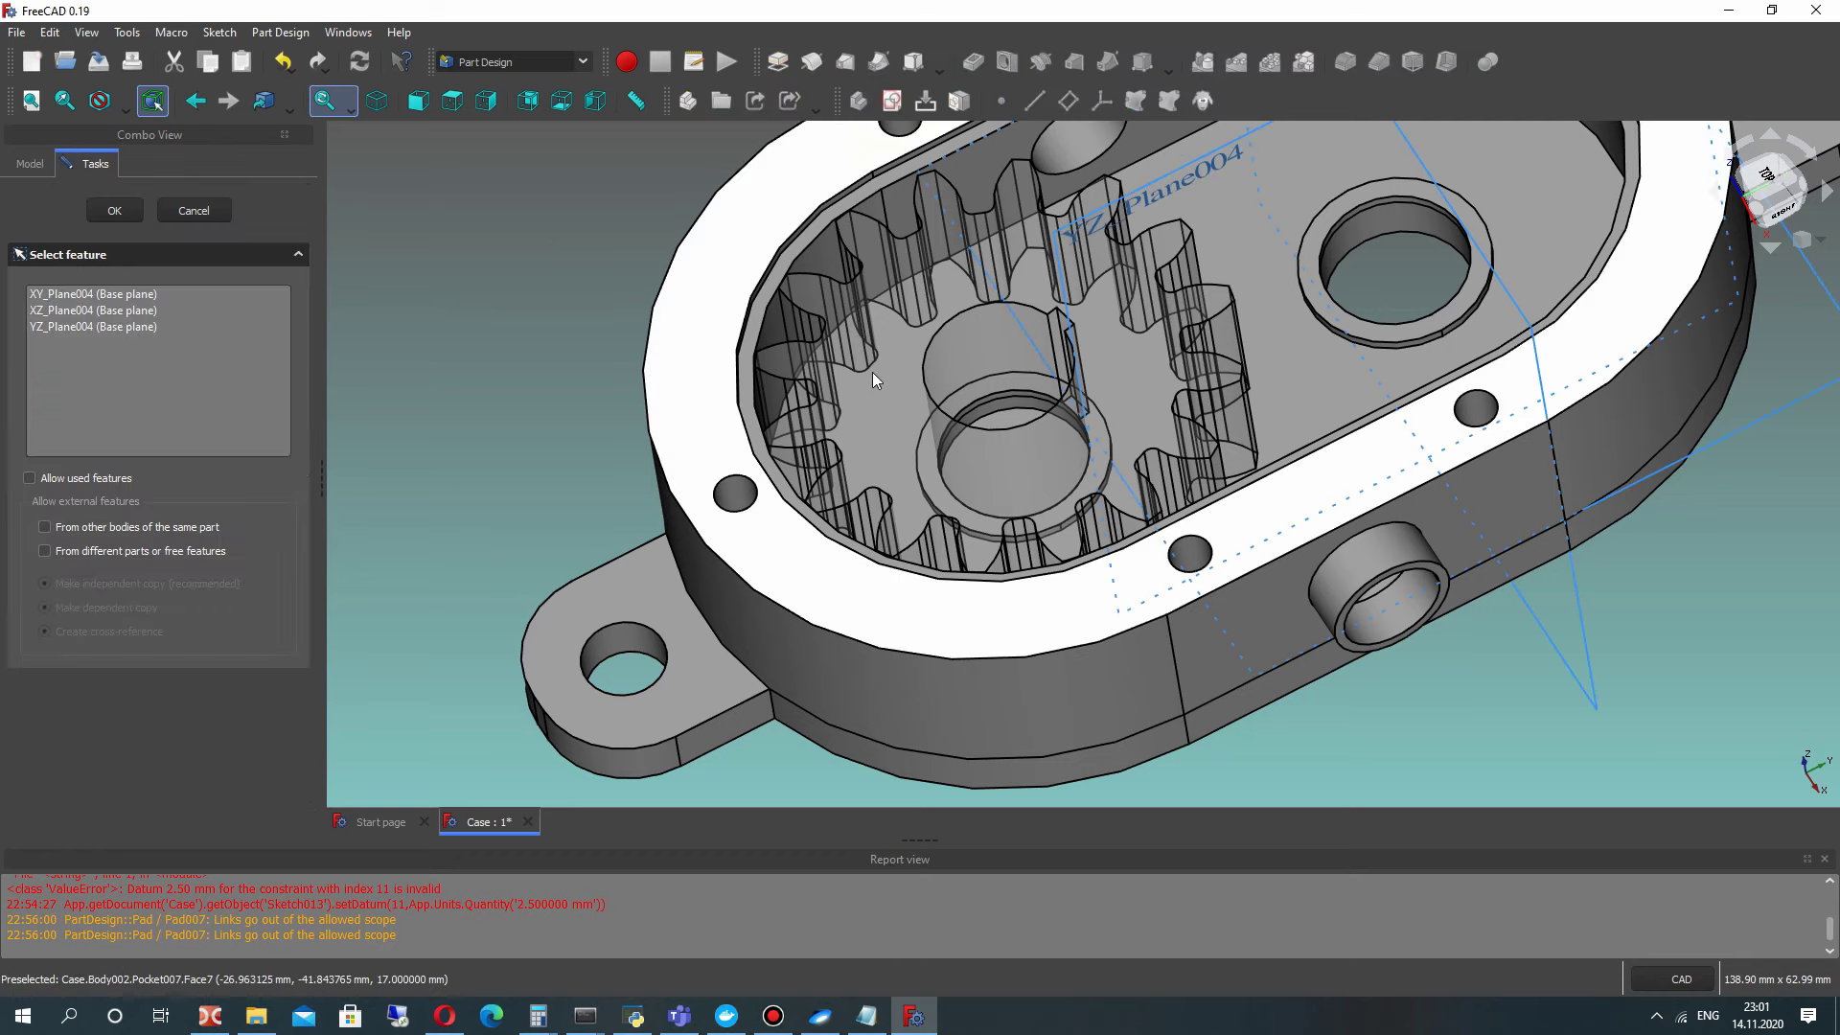
{"action": "scroll", "coordinate": [879, 394], "scroll_direction": "down", "scroll_amount": 7}
{"action": "scroll", "coordinate": [743, 347], "scroll_direction": "up", "scroll_amount": 2}
{"action": "scroll", "coordinate": [781, 344], "scroll_direction": "up", "scroll_amount": 1}
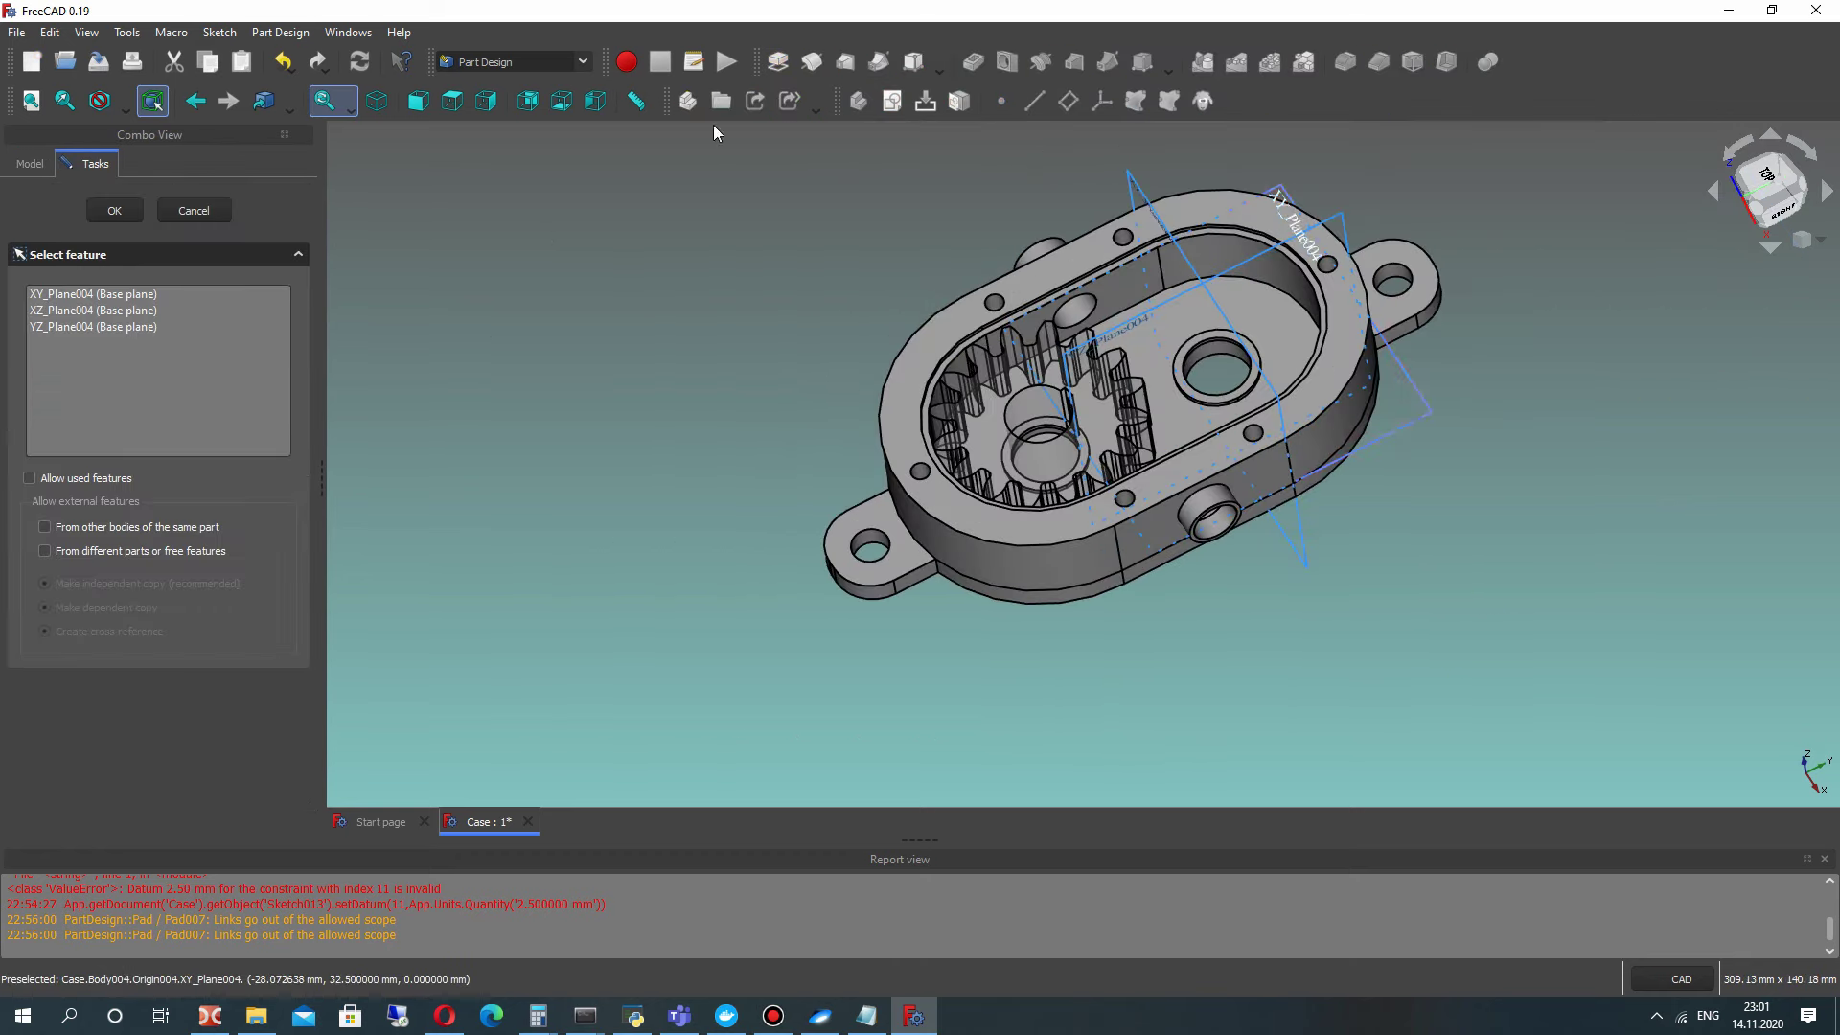
{"action": "left_click", "coordinate": [89, 295]}
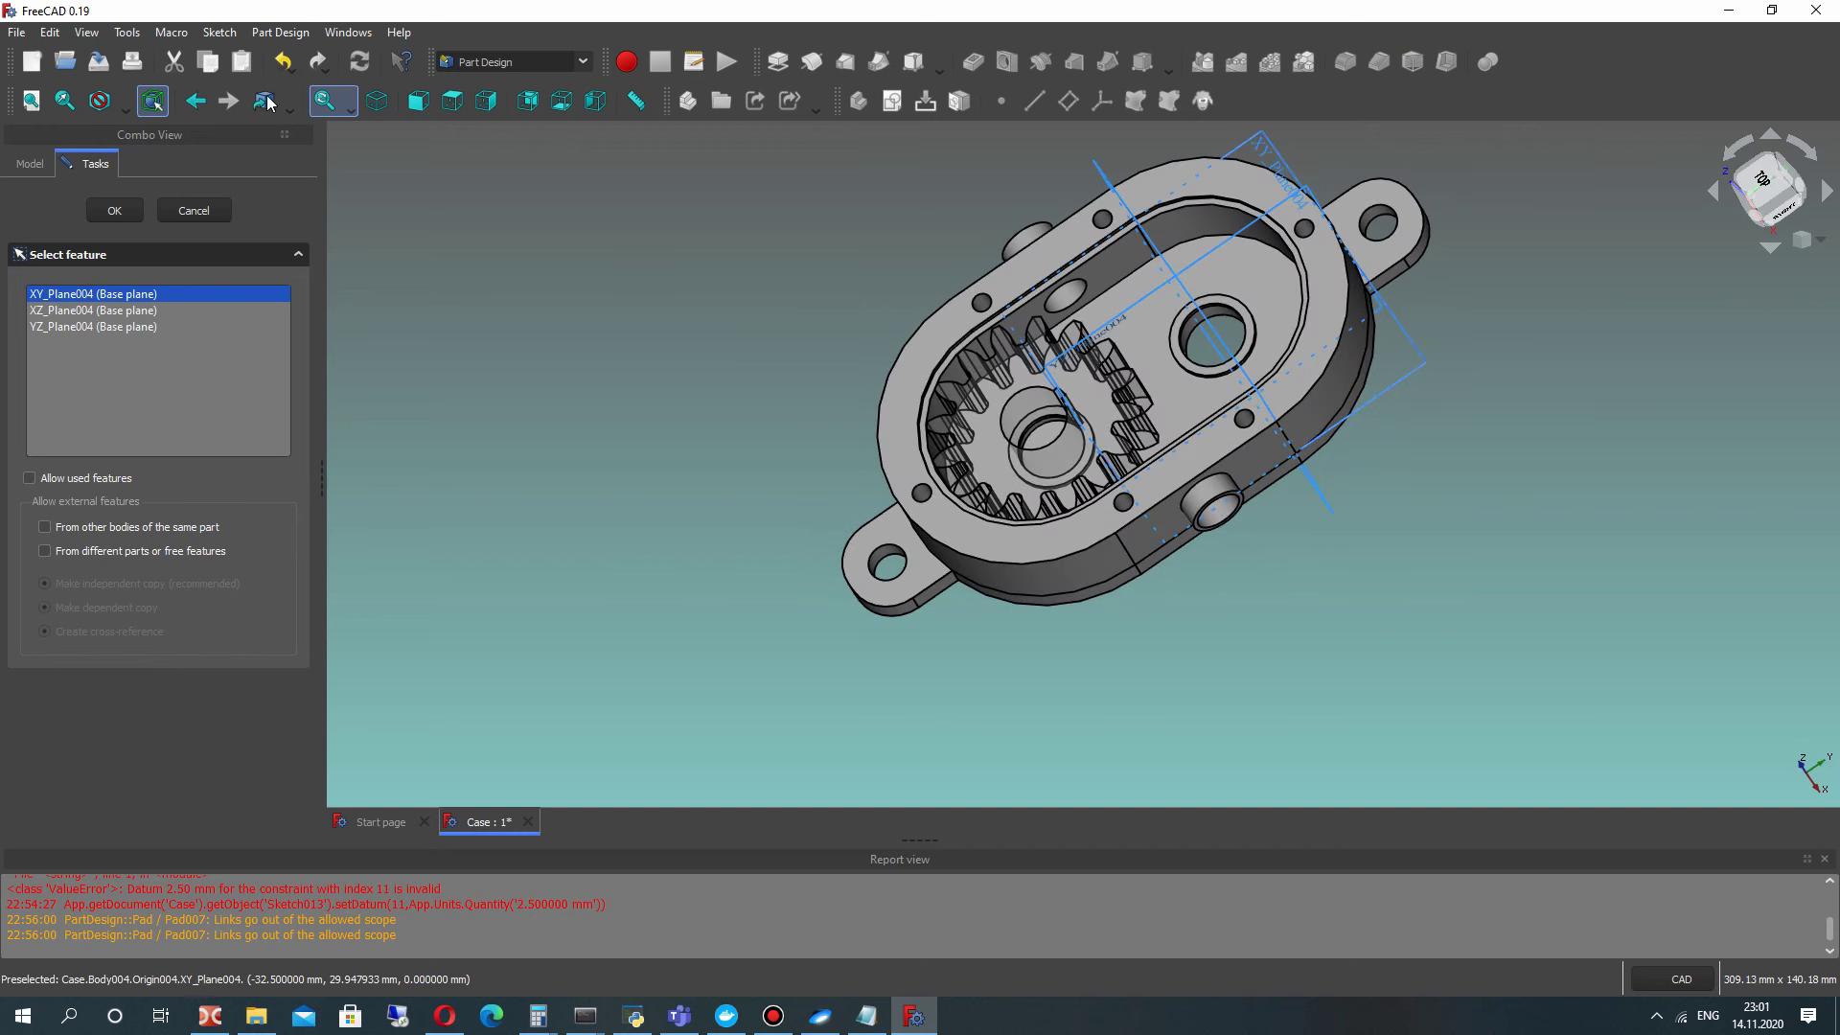
{"action": "left_click", "coordinate": [115, 212]}
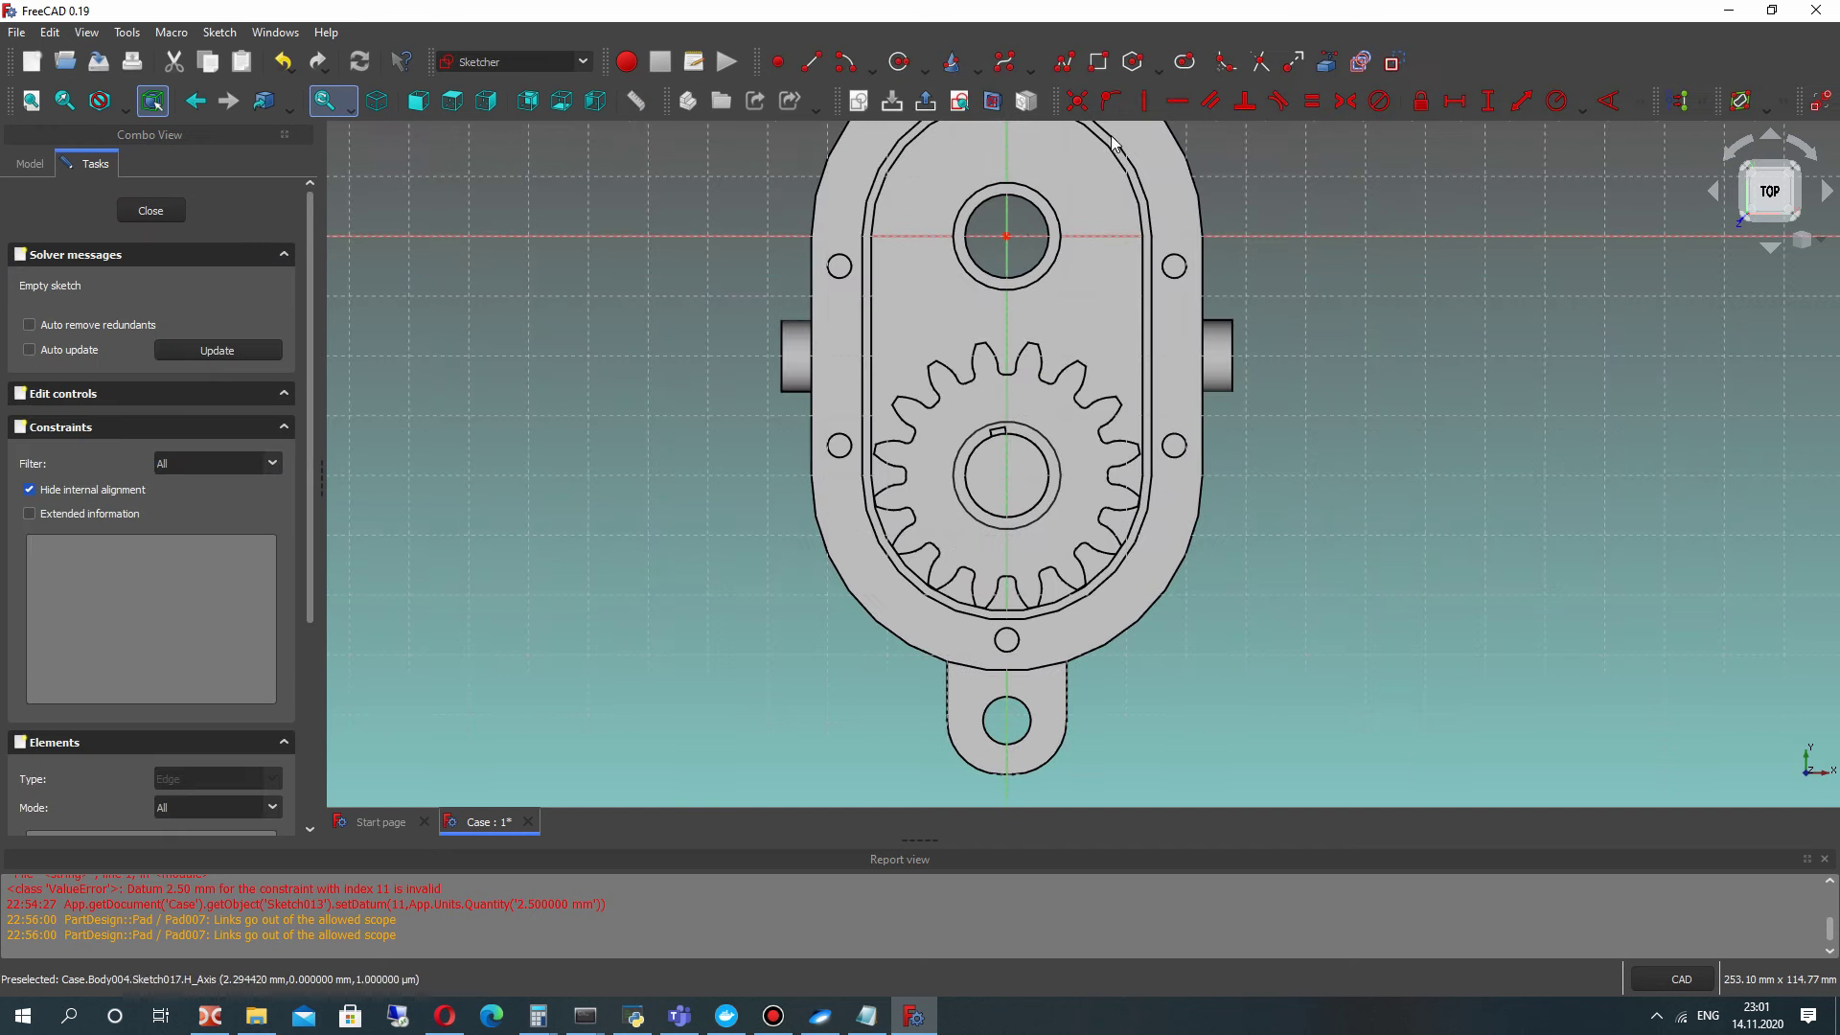
Step: Sketch a circle of about 5 mm radius inside the lower gear's bore, with its centre on the vertical axis
{"action": "left_click", "coordinate": [899, 62]}
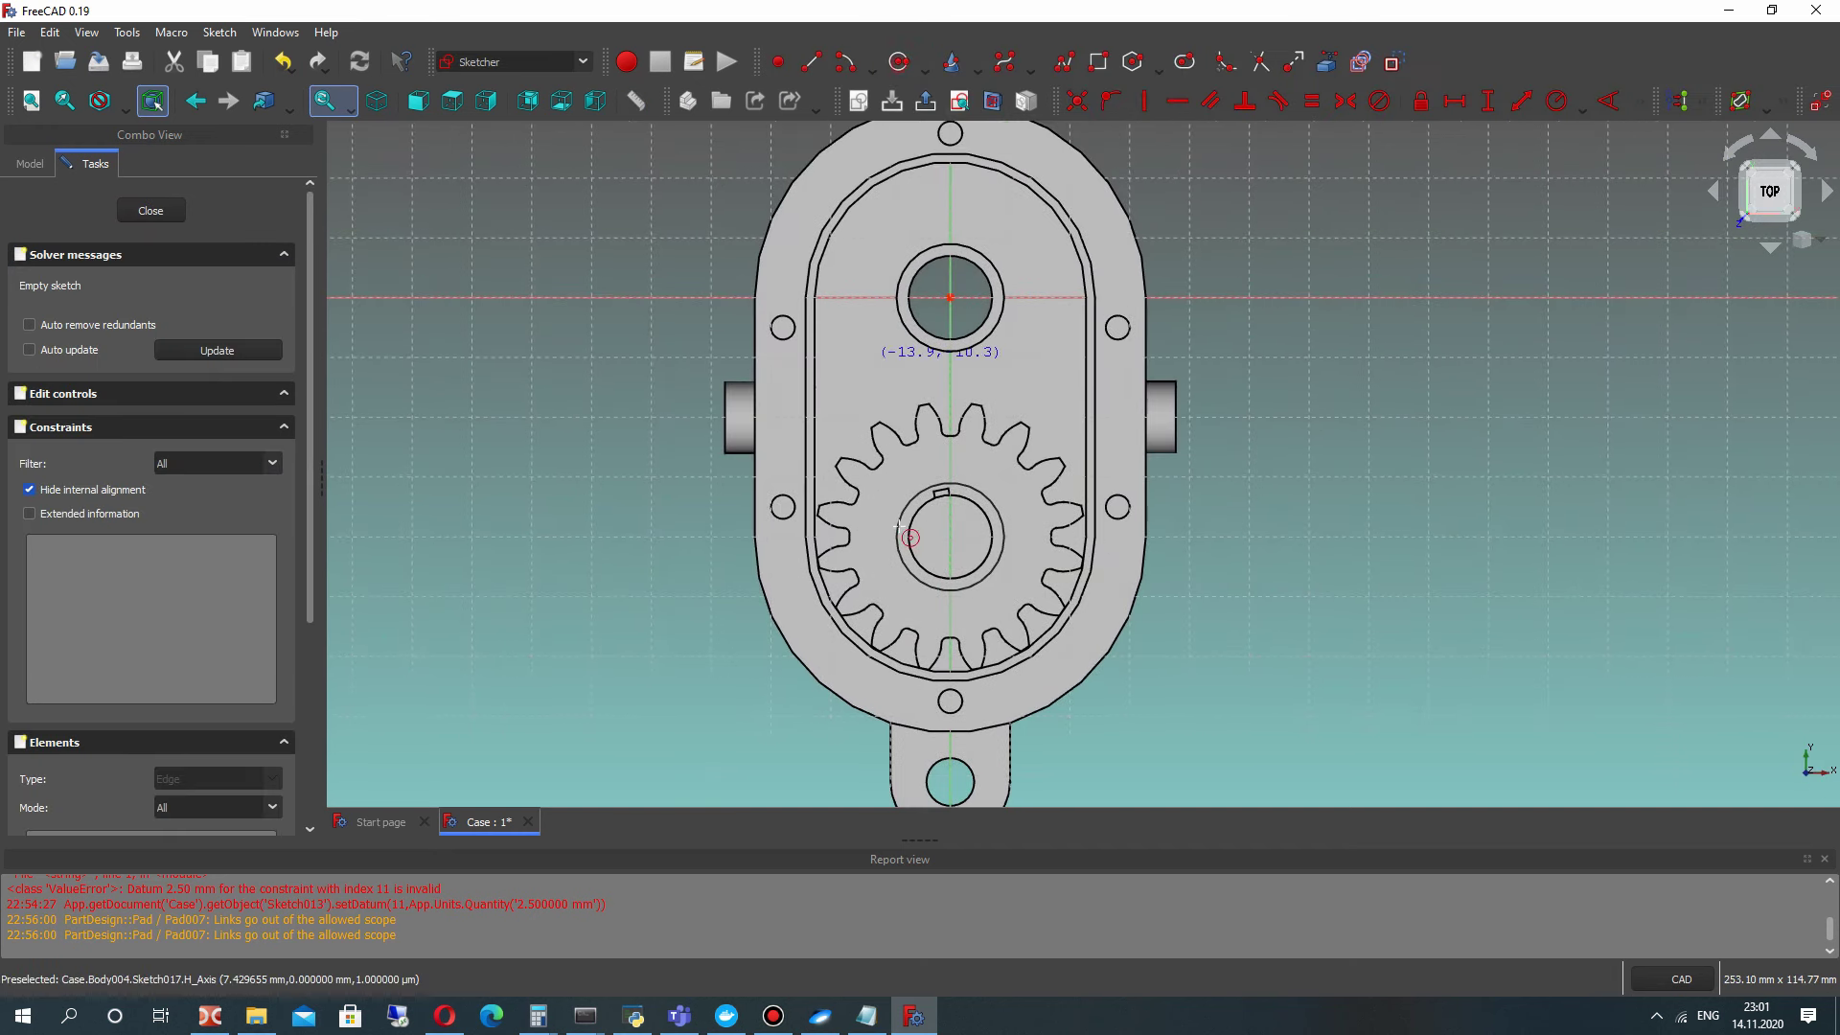
{"action": "left_click", "coordinate": [965, 510]}
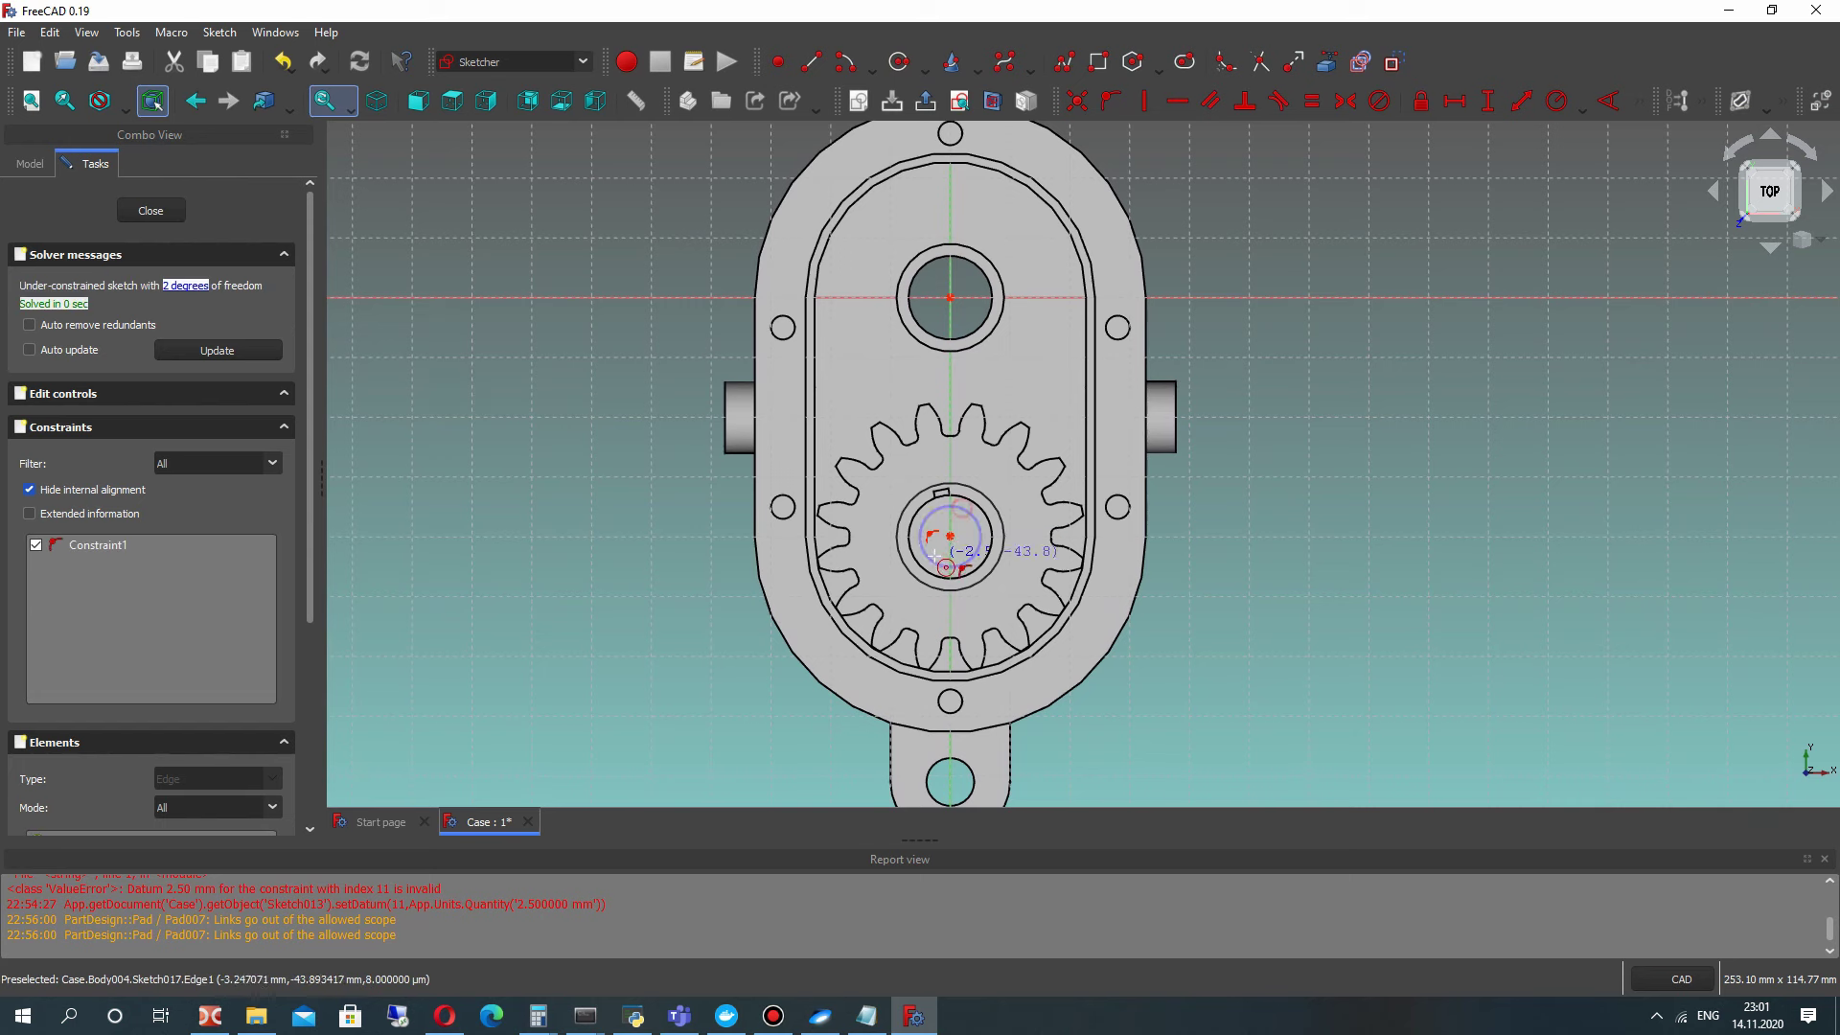
{"action": "scroll", "coordinate": [933, 549], "scroll_direction": "up", "scroll_amount": 2}
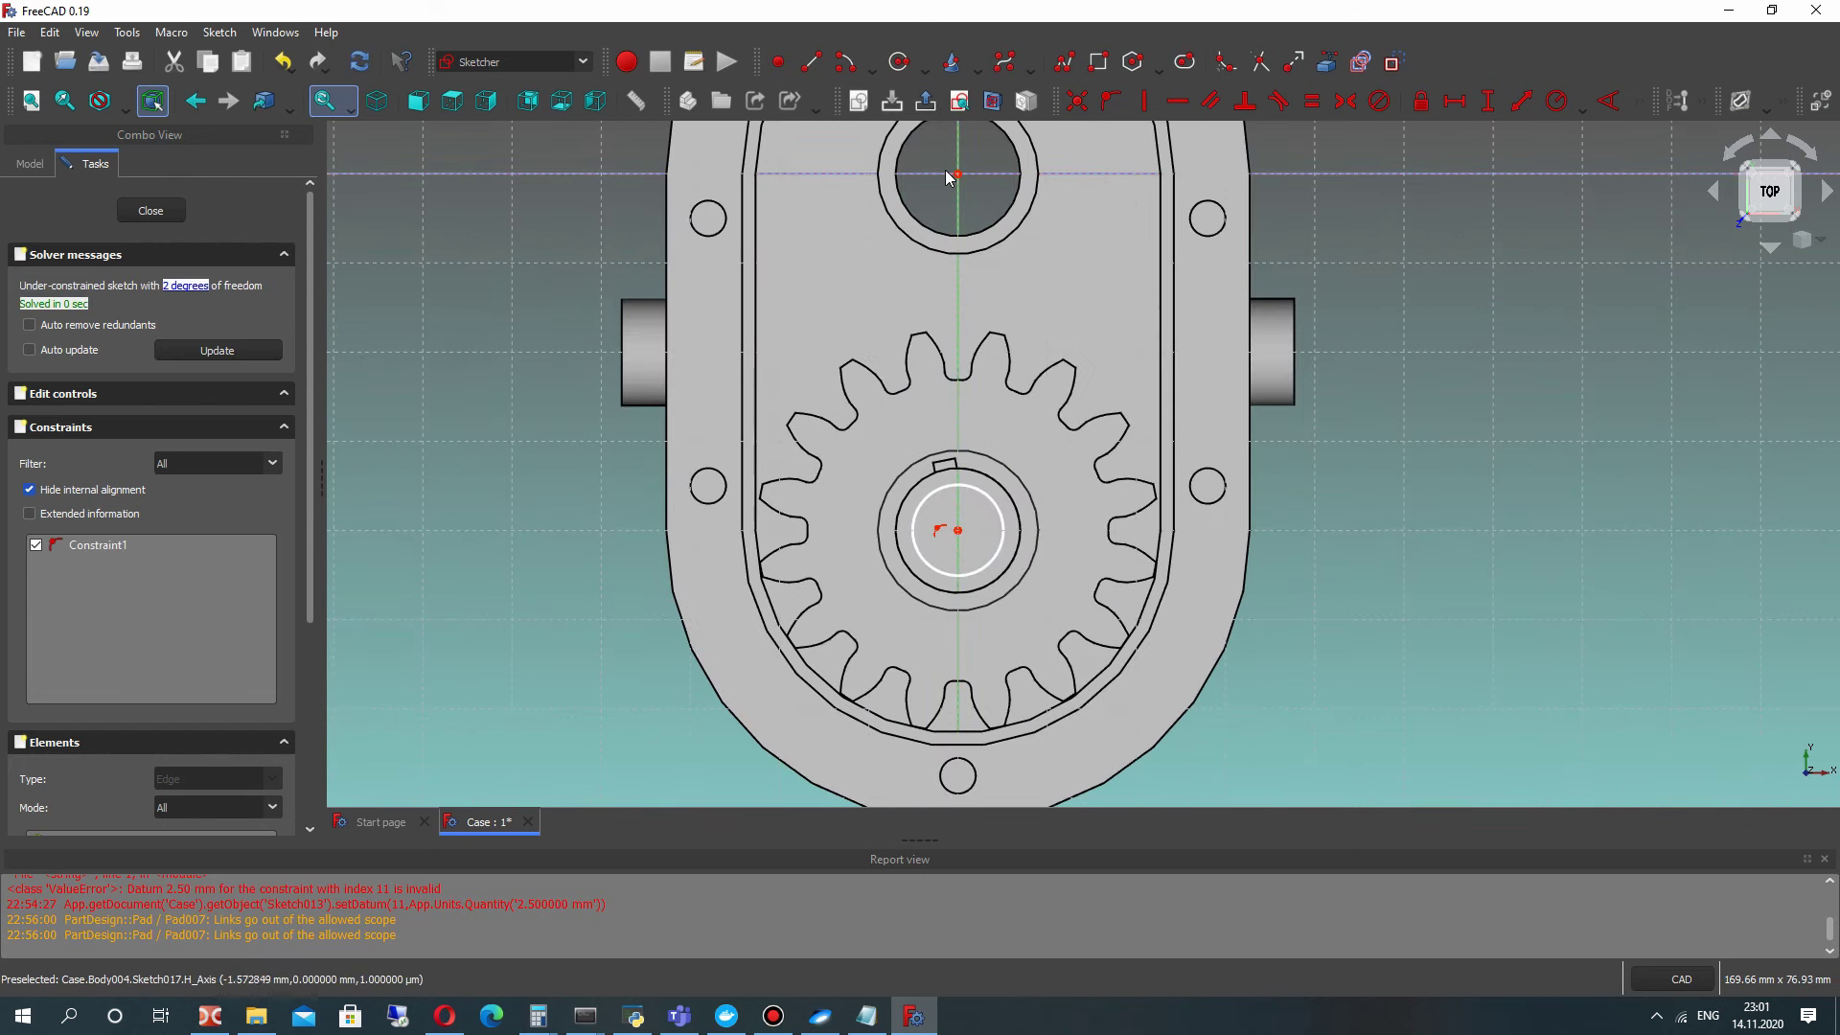
Step: Constrain the circle's centre to a vertical distance of 40 mm from the origin and place the dimension outside the case
{"action": "left_click", "coordinate": [966, 537]}
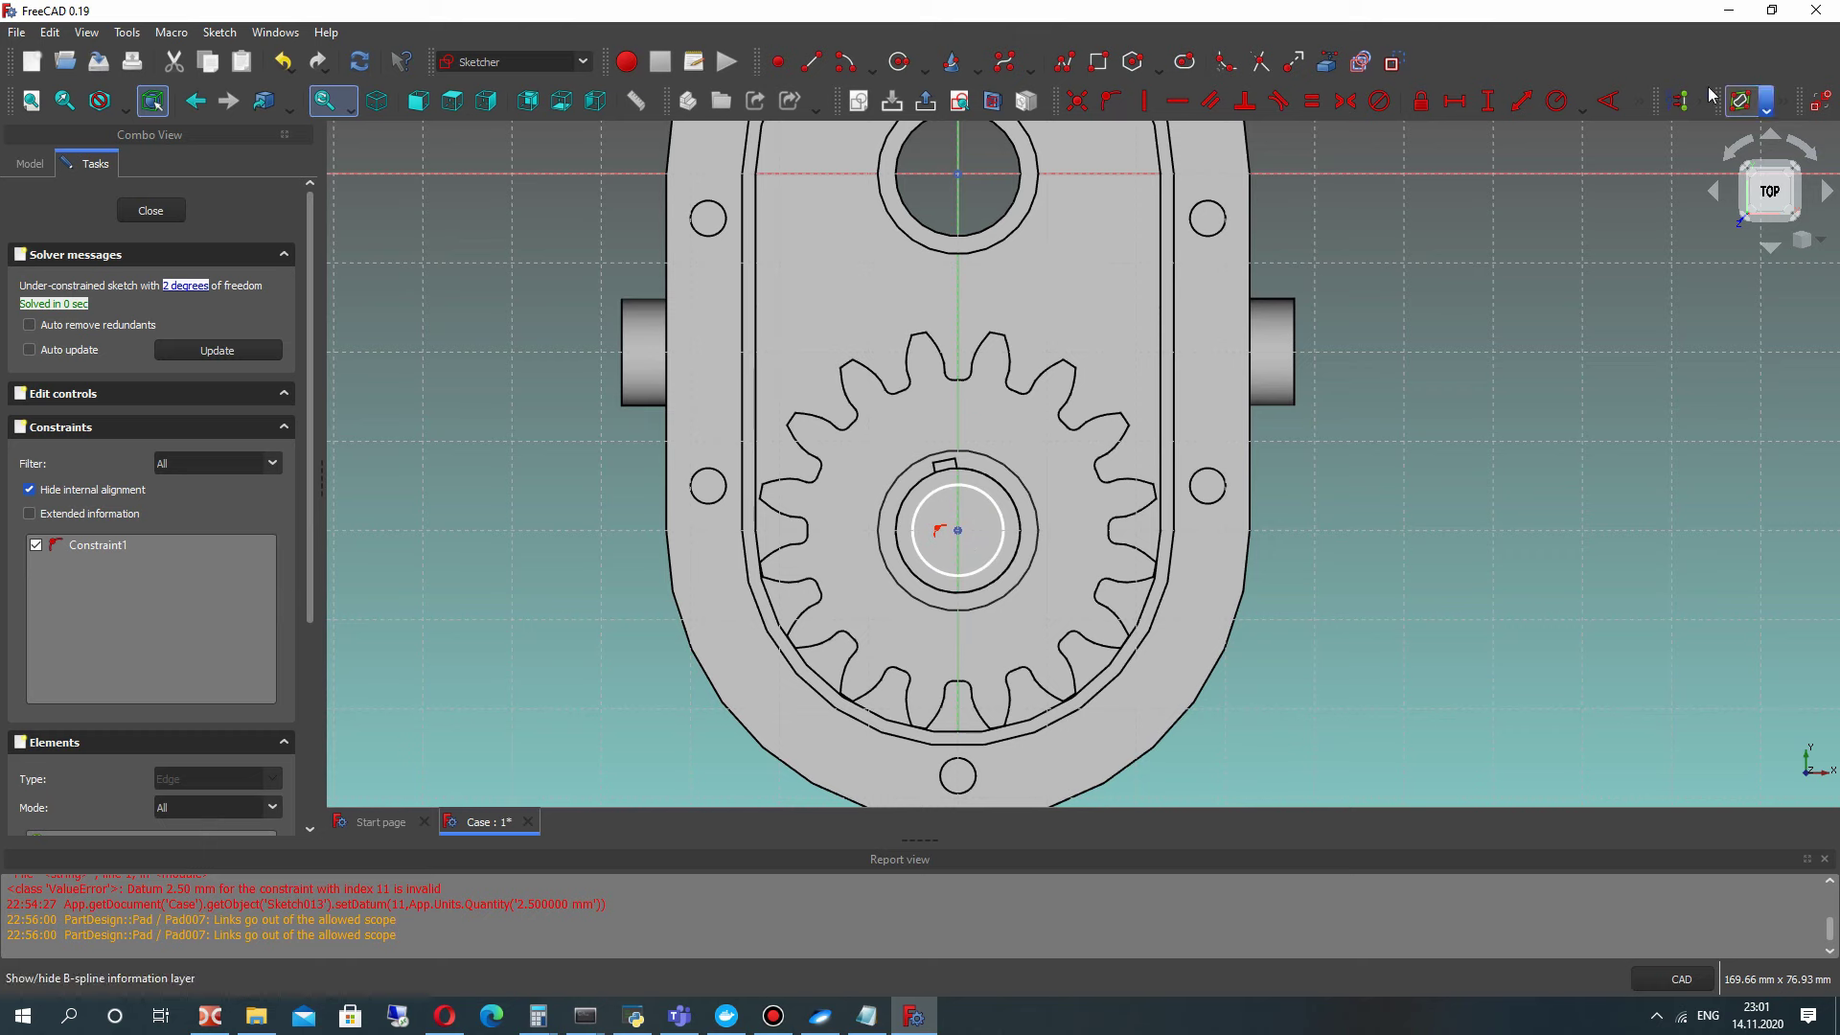
{"action": "left_click", "coordinate": [1488, 102]}
{"action": "type", "text": "40"}
{"action": "key", "text": "Return"}
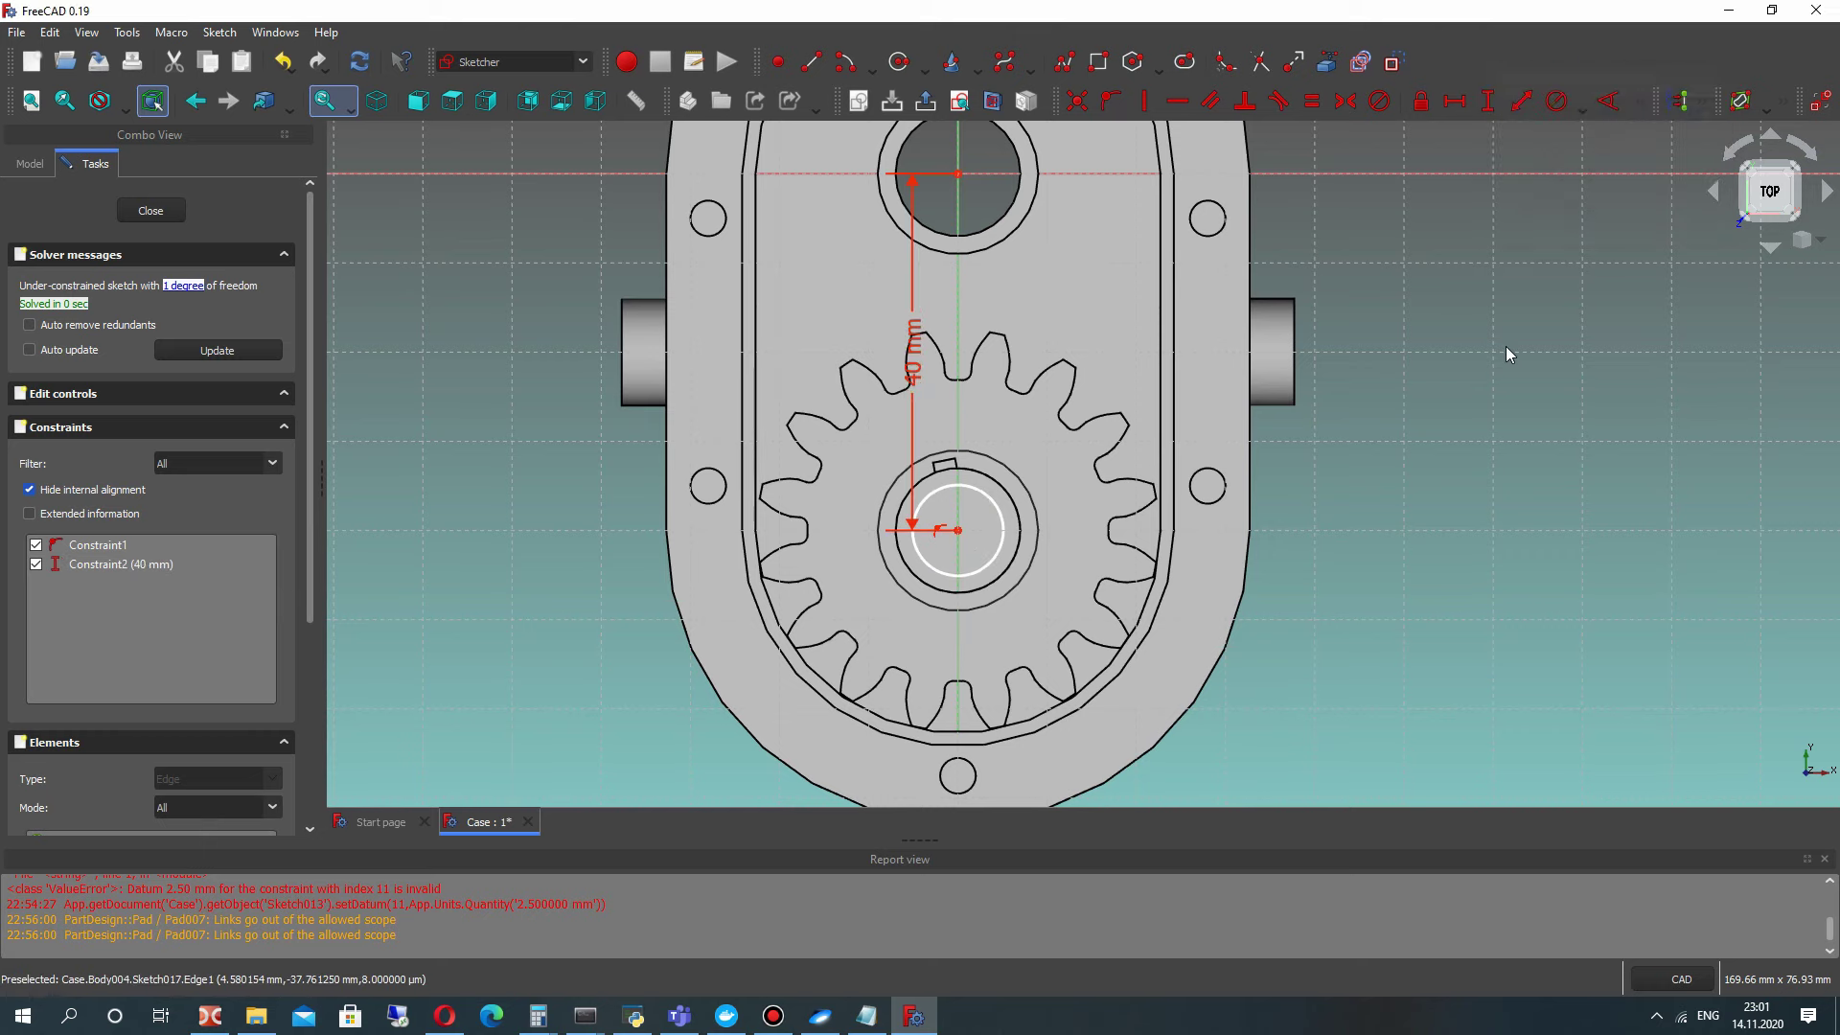
{"action": "mouse_move", "coordinate": [913, 345]}
{"action": "left_mouse_down"}
{"action": "mouse_move", "coordinate": [1399, 351]}
{"action": "mouse_move", "coordinate": [1411, 332]}
{"action": "left_mouse_up"}
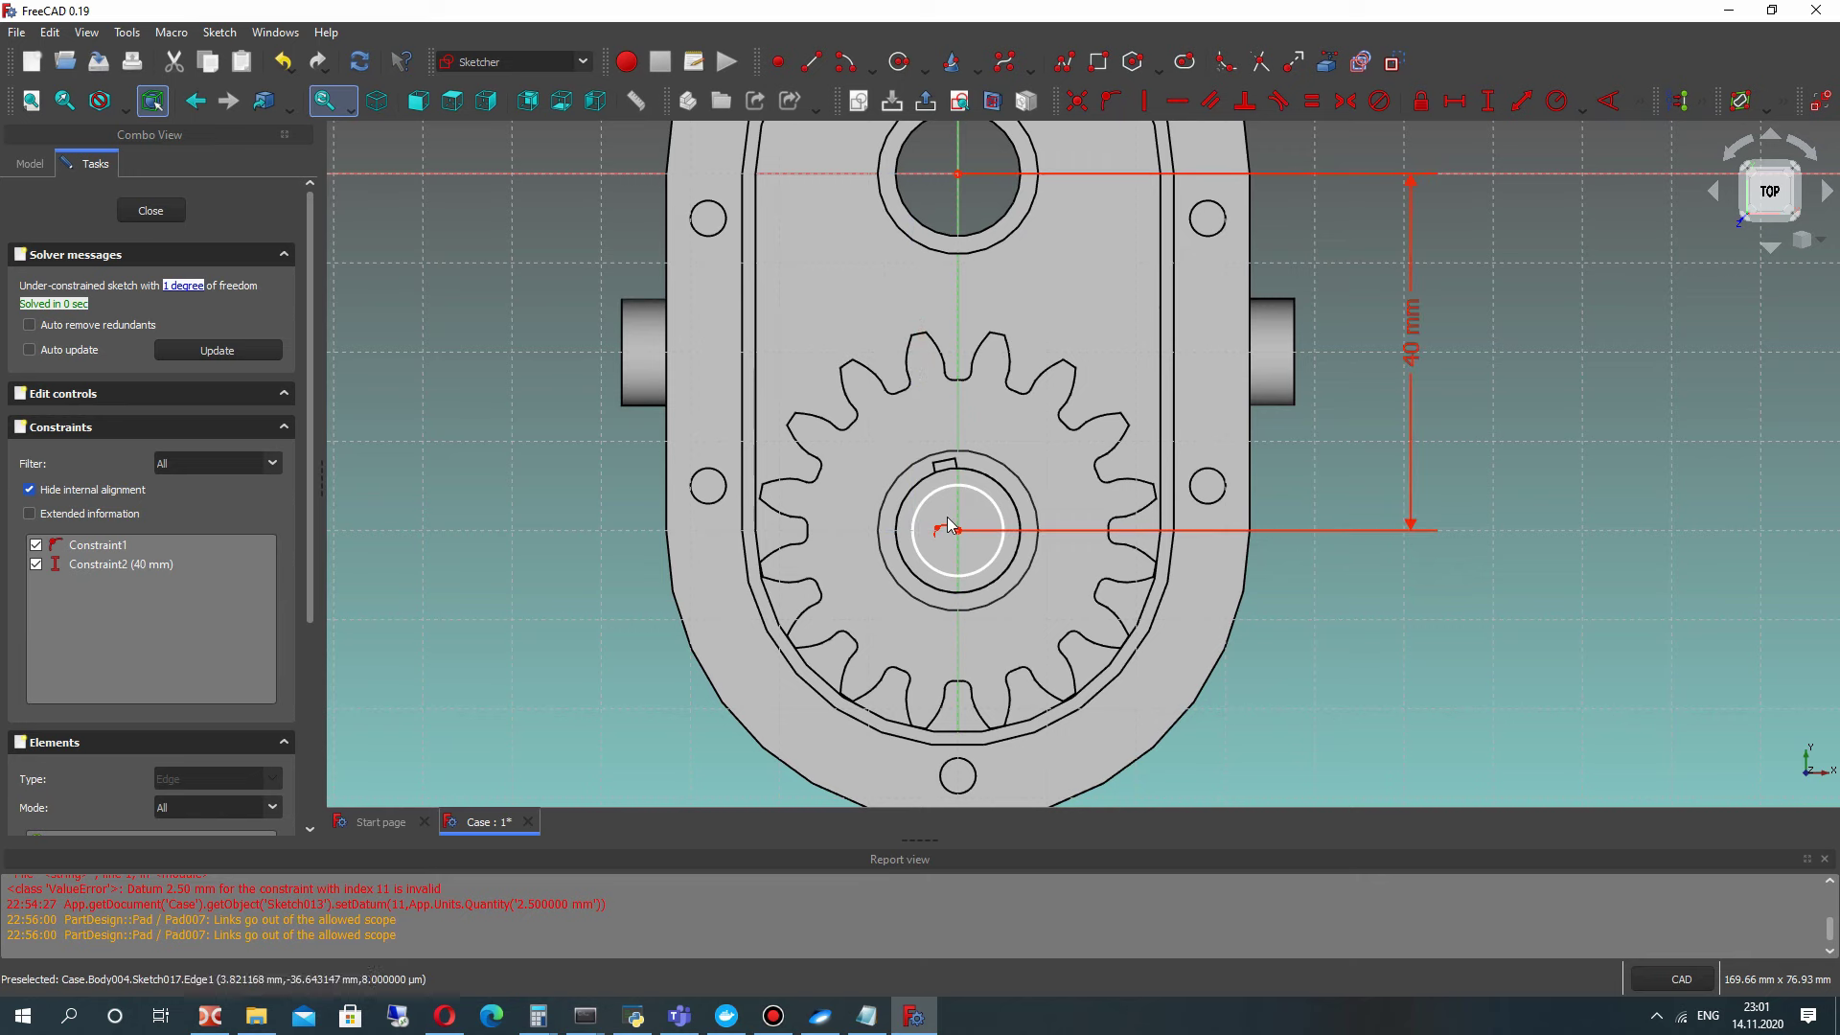
{"action": "left_click", "coordinate": [986, 489]}
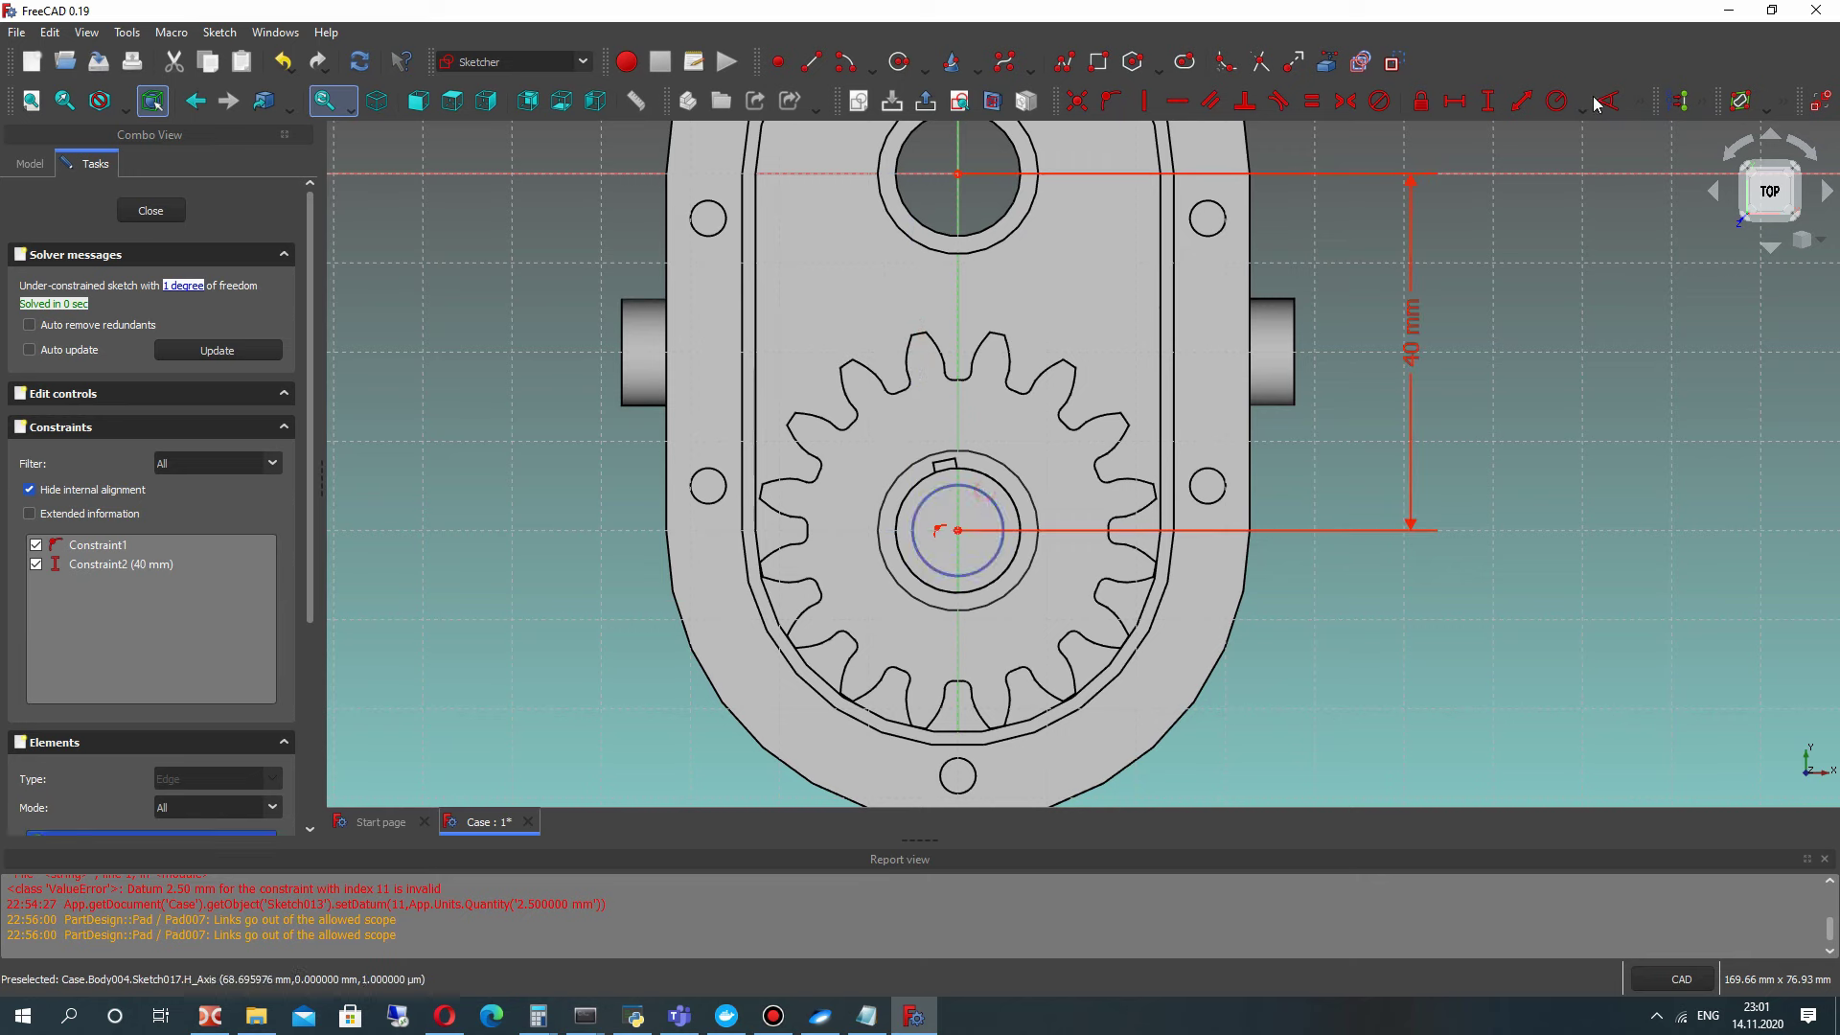
{"action": "left_click", "coordinate": [1555, 100]}
{"action": "type", "text": "-4.91"}
{"action": "key", "text": "Return"}
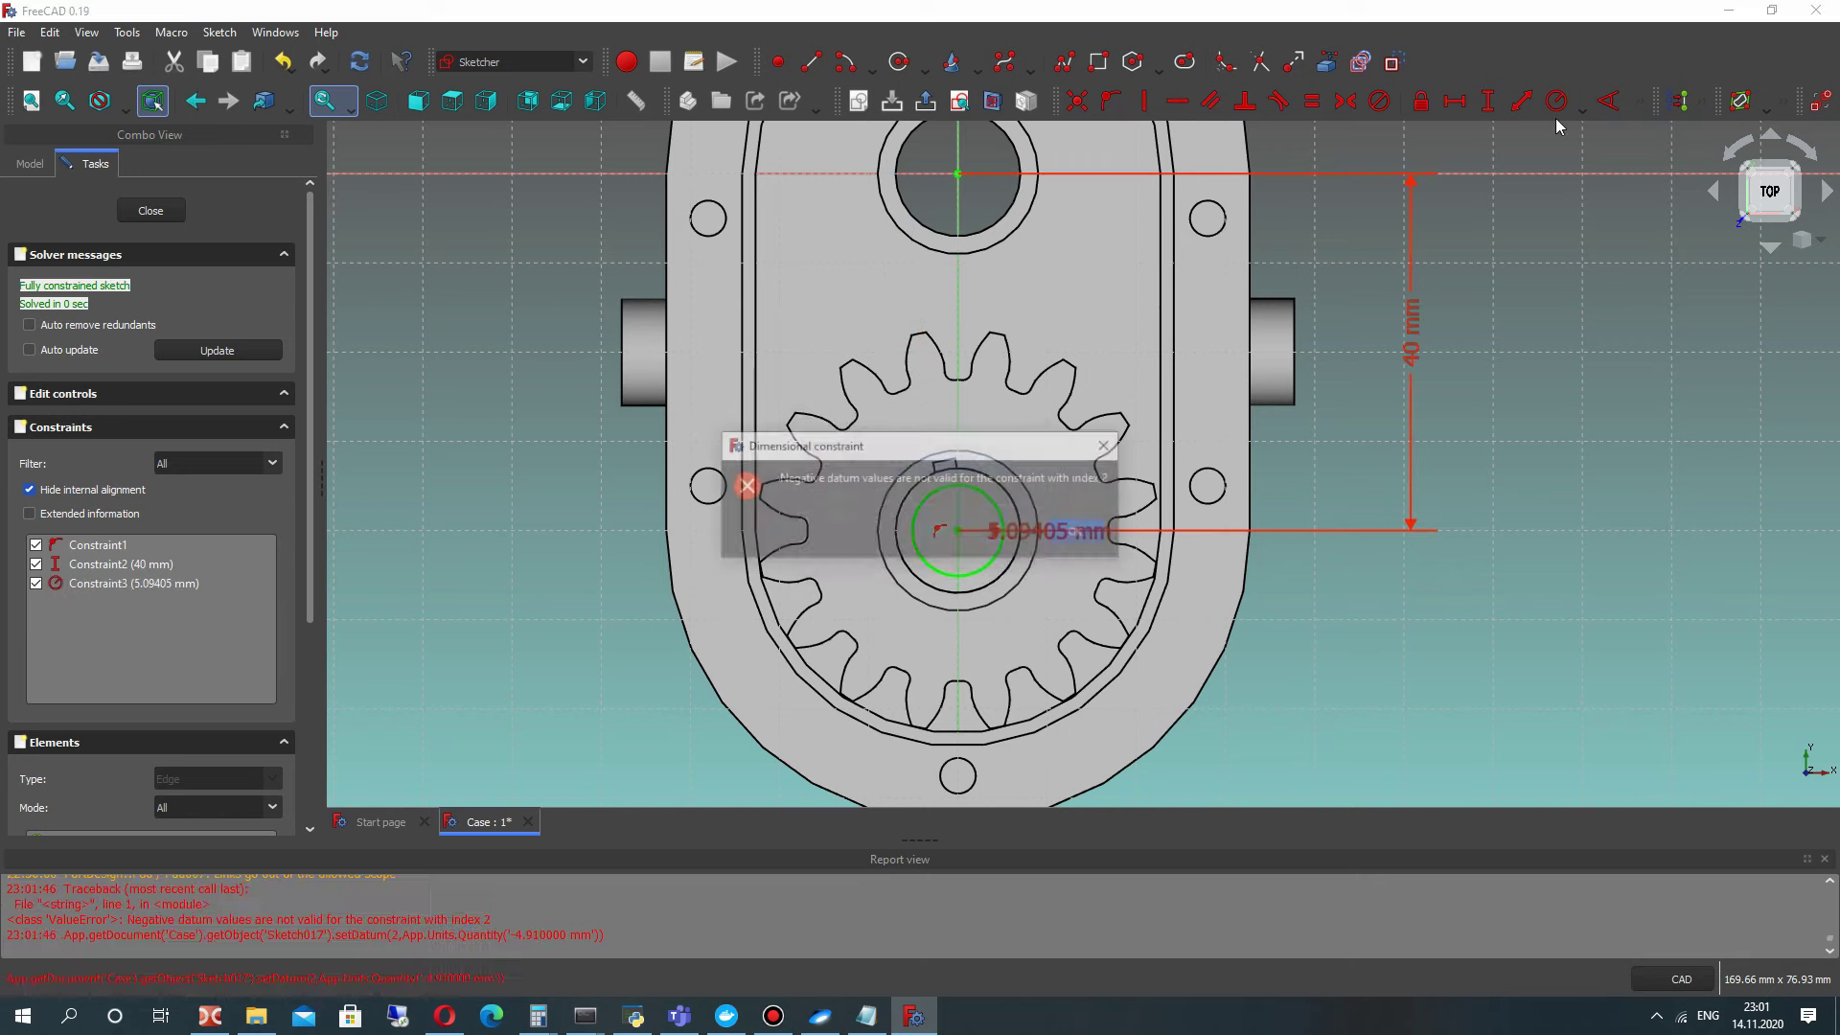
{"action": "left_click", "coordinate": [1083, 533]}
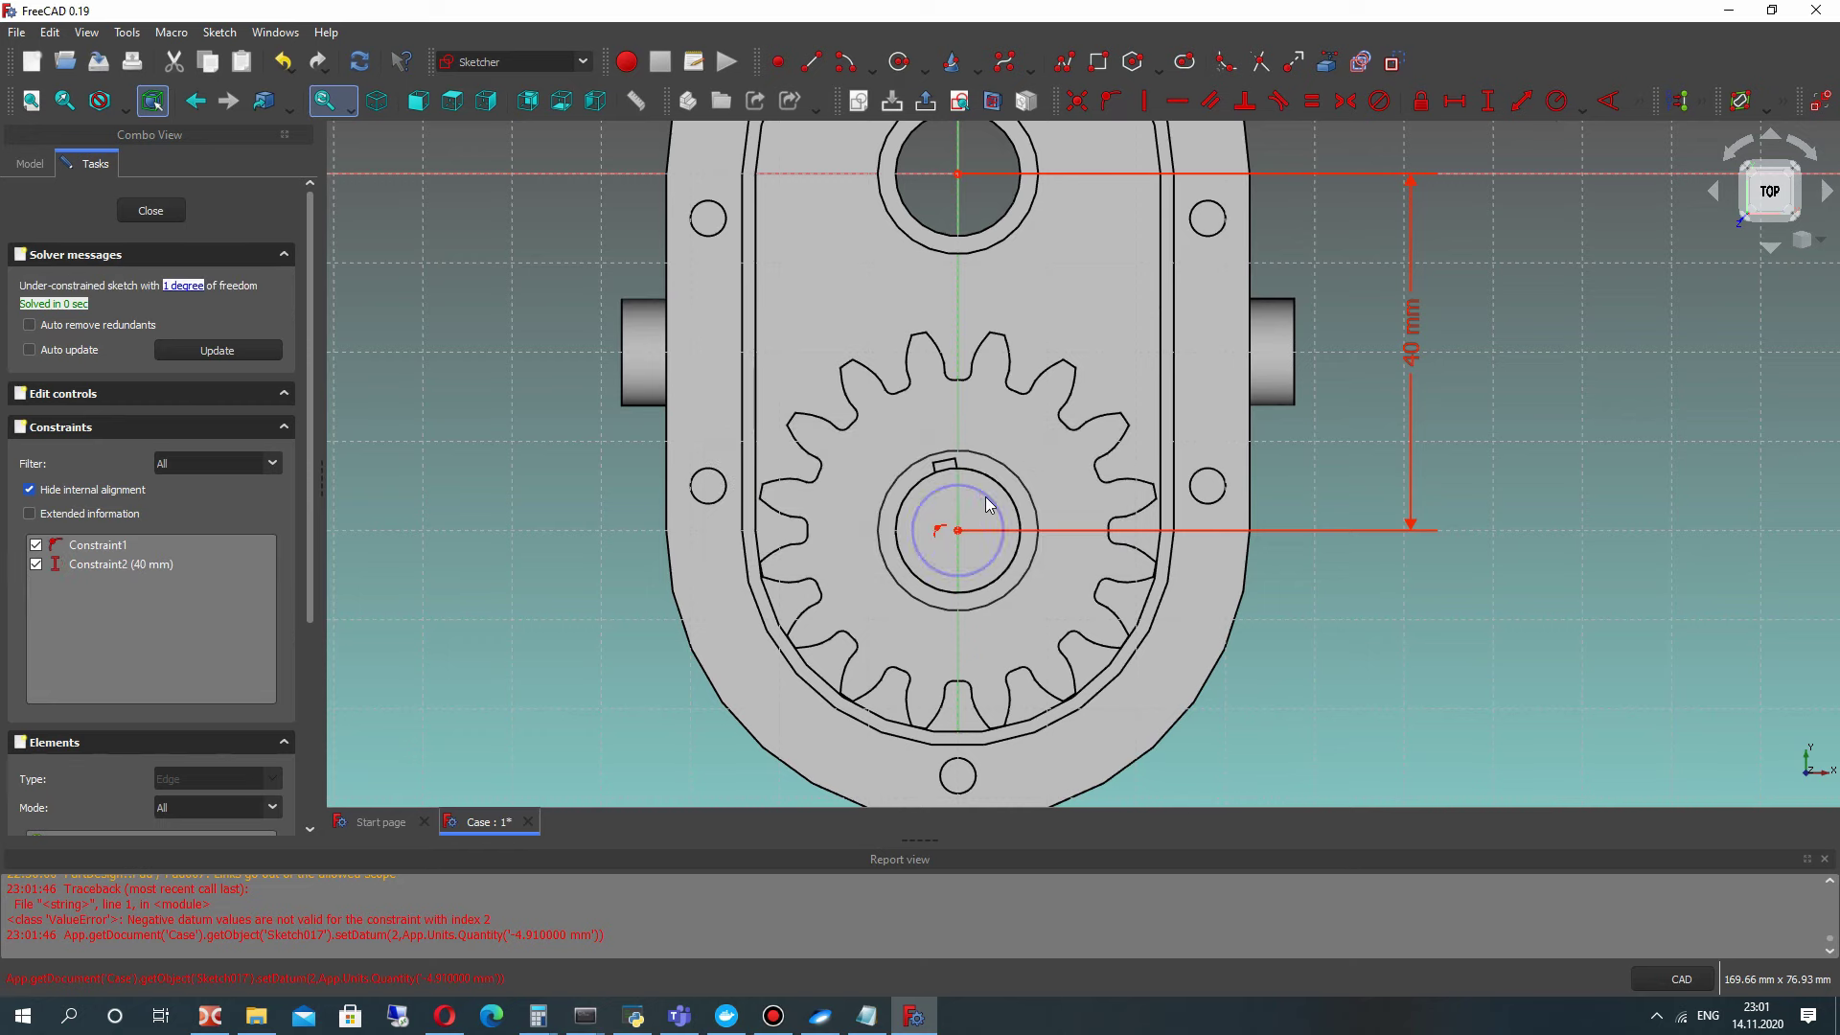
Step: Constrain the circle's radius to 7 mm and close the sketch
{"action": "left_click", "coordinate": [1555, 100]}
{"action": "type", "text": "7"}
{"action": "key", "text": "Return"}
{"action": "scroll", "coordinate": [946, 491], "scroll_direction": "up", "scroll_amount": 3}
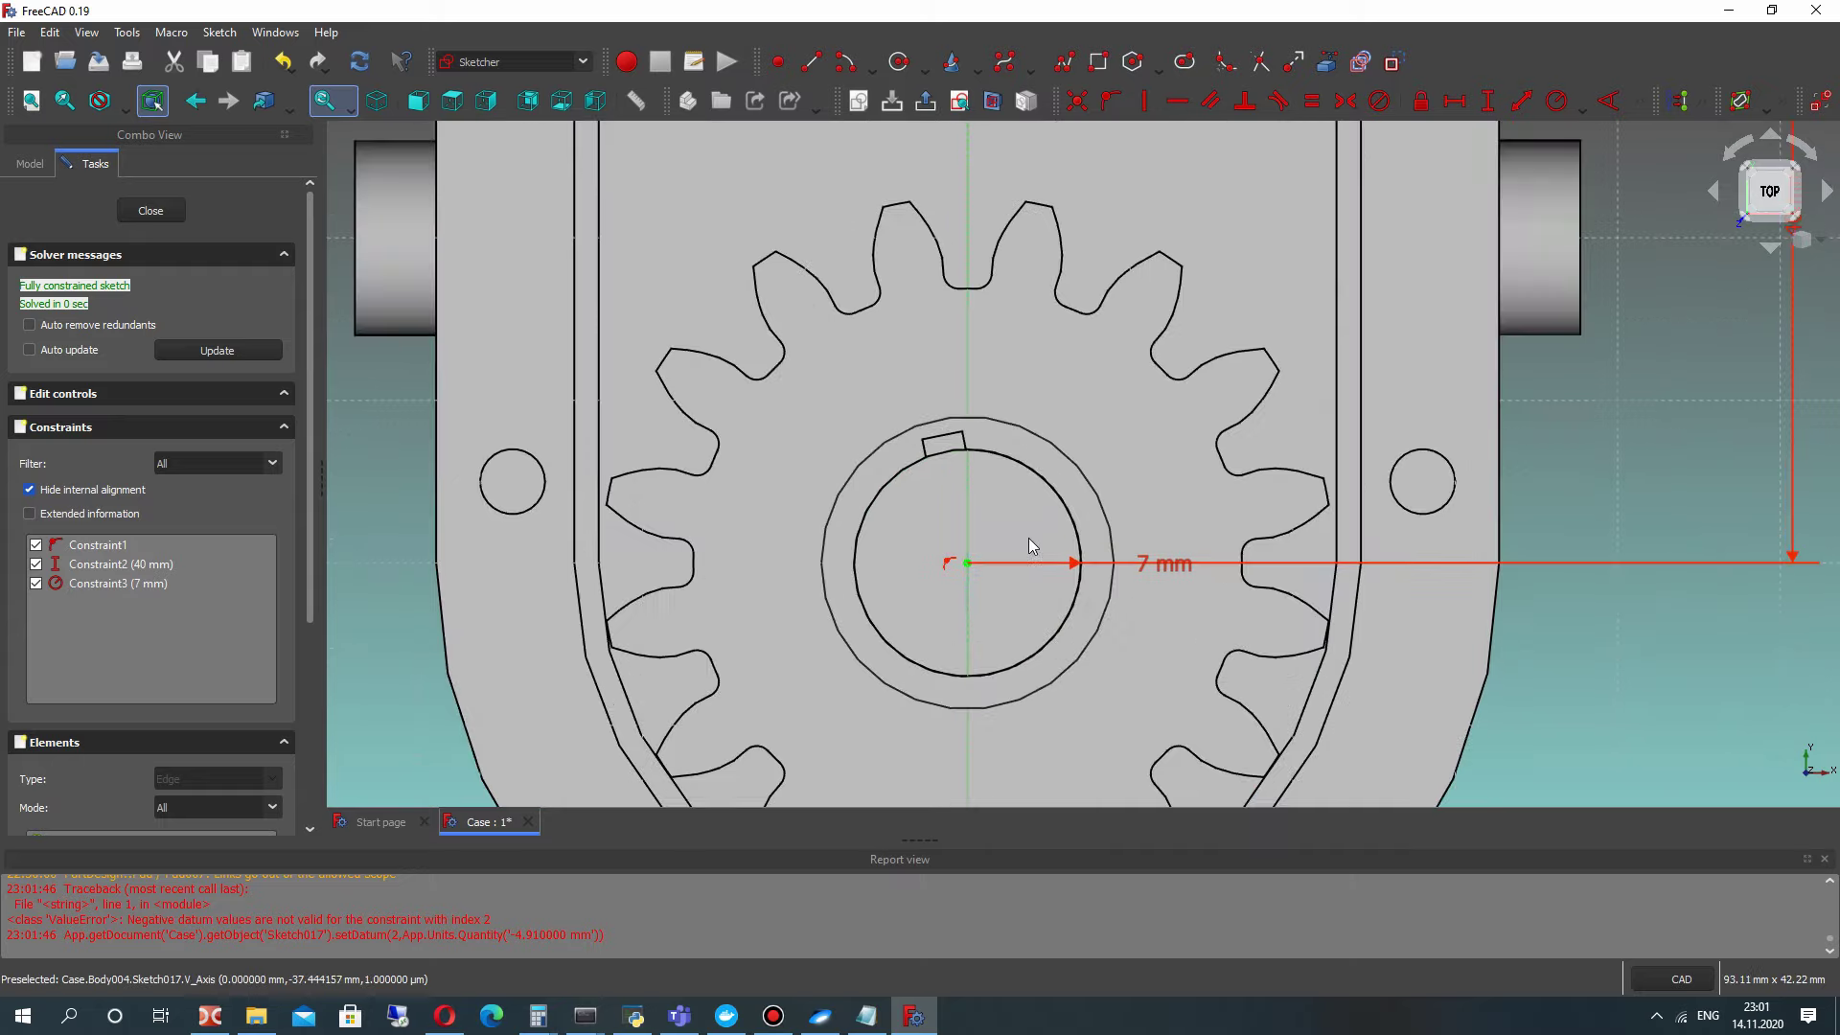
{"action": "scroll", "coordinate": [1027, 538], "scroll_direction": "down", "scroll_amount": 4}
{"action": "middle_click_drag", "start_coordinate": [986, 529], "coordinate": [939, 422]}
{"action": "scroll", "coordinate": [1004, 540], "scroll_direction": "up", "scroll_amount": 5}
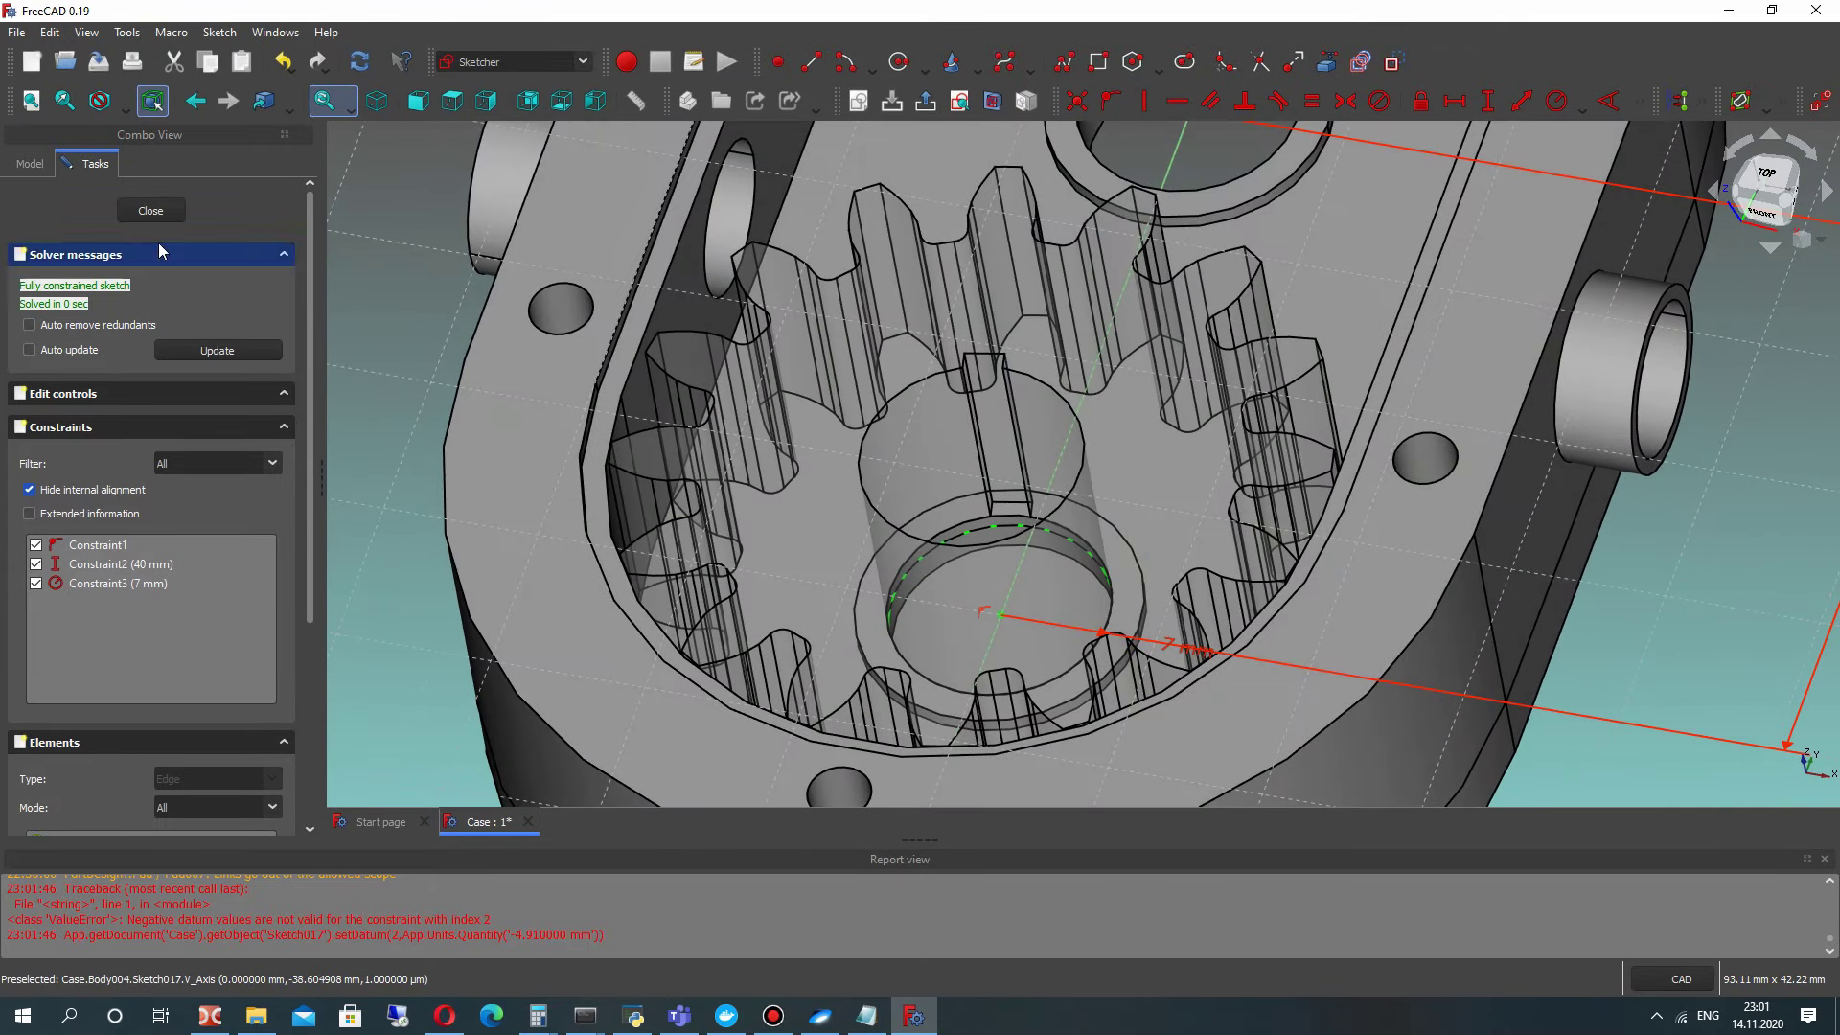
{"action": "scroll", "coordinate": [939, 288], "scroll_direction": "down", "scroll_amount": 5}
{"action": "scroll", "coordinate": [976, 353], "scroll_direction": "up", "scroll_amount": 4}
{"action": "scroll", "coordinate": [958, 469], "scroll_direction": "up", "scroll_amount": 2}
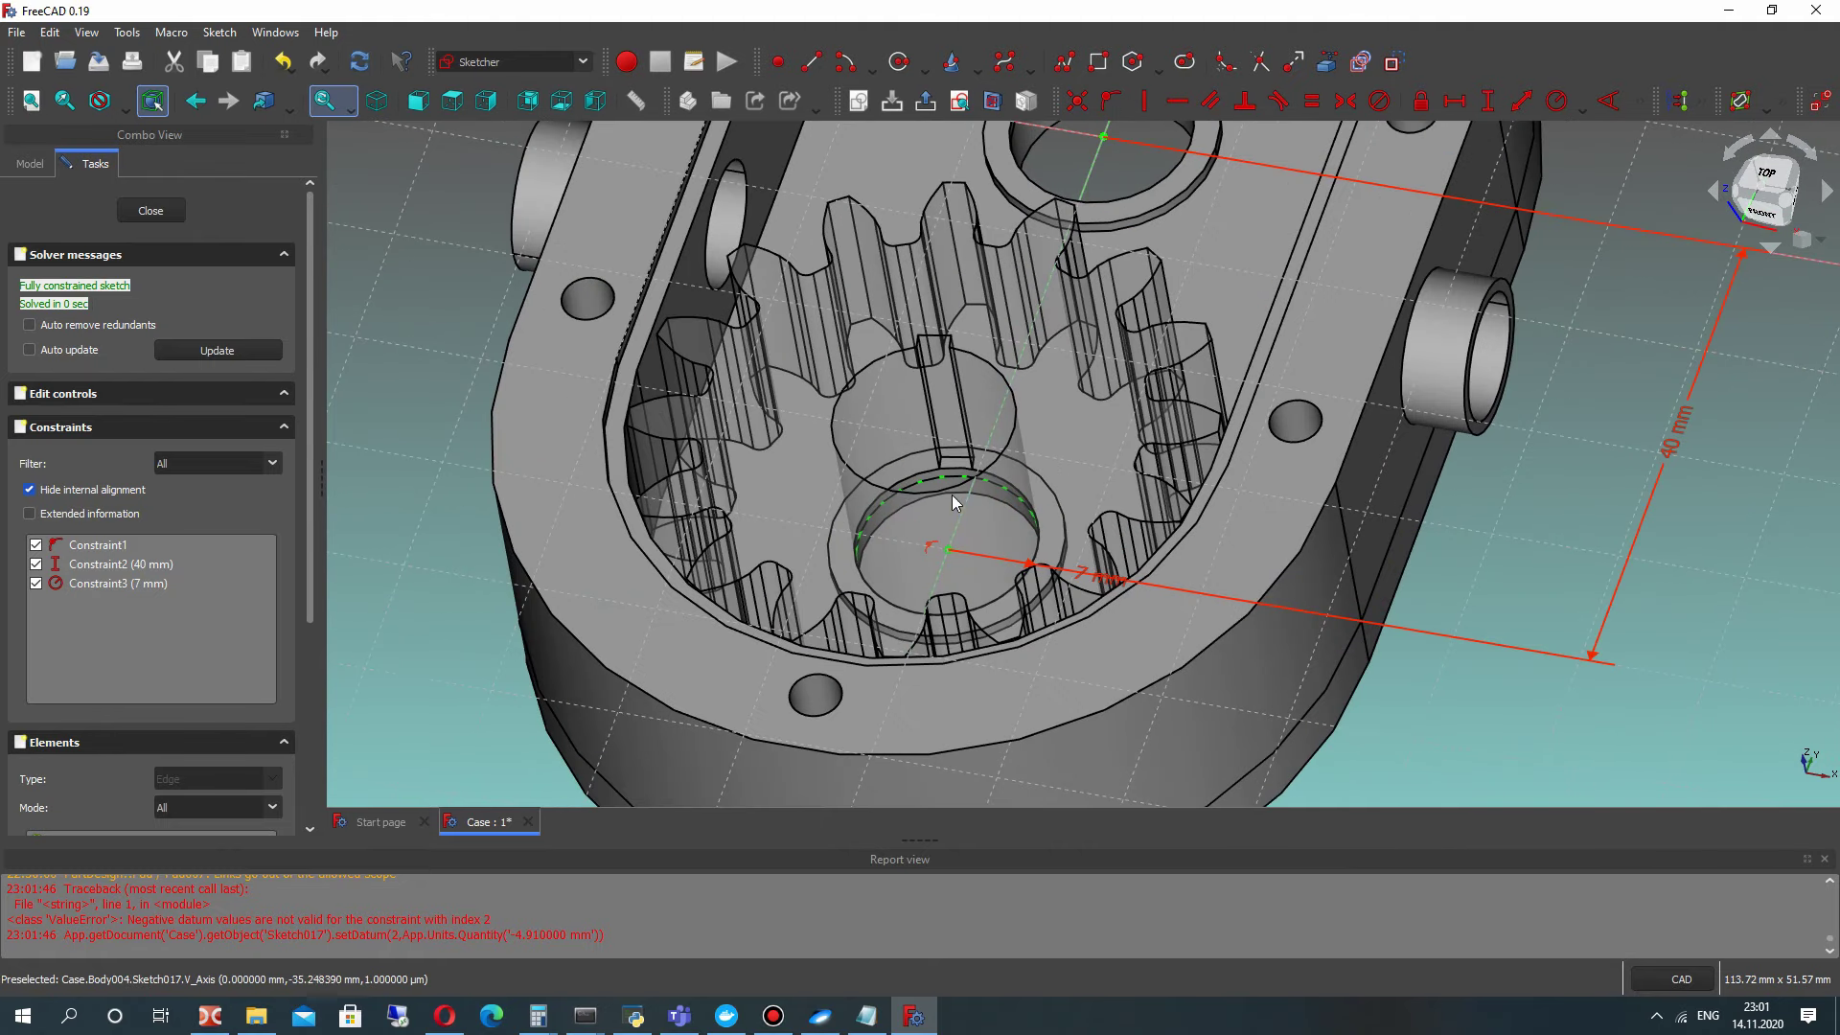
{"action": "left_click", "coordinate": [143, 210]}
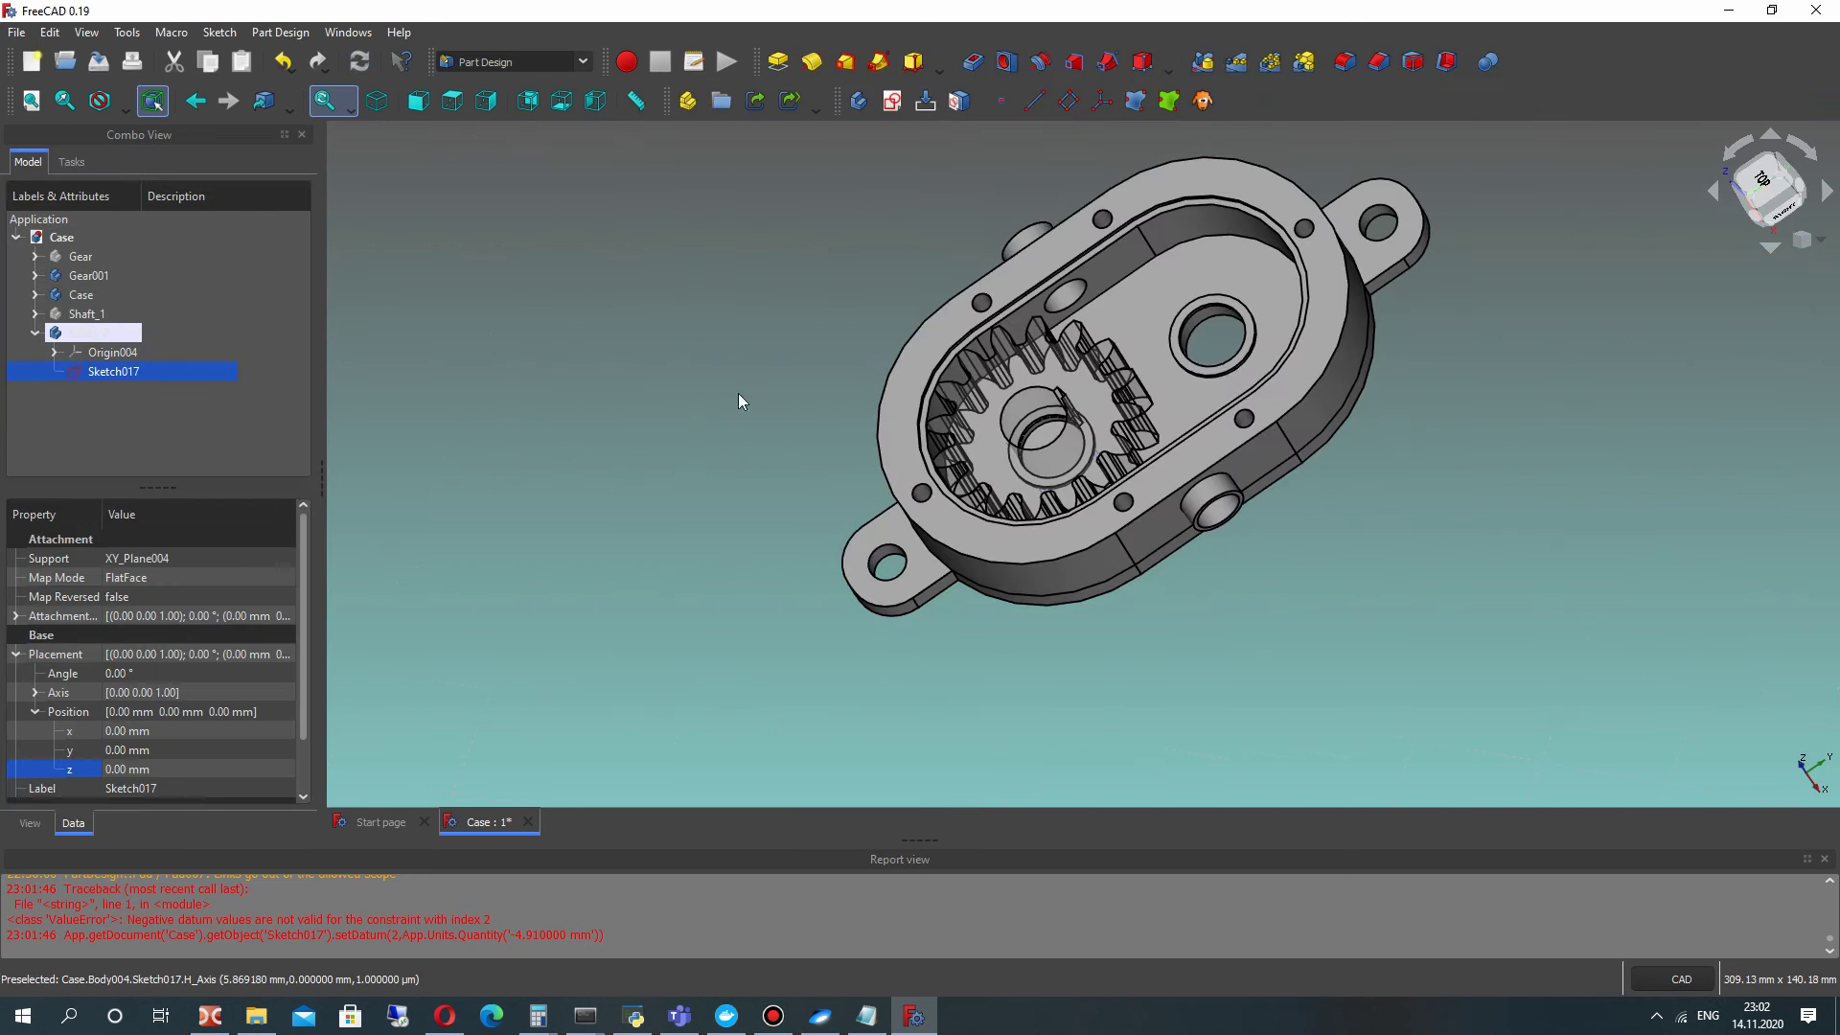
Step: Pad the Shaft_2 circle sketch to a length of 15 mm
{"action": "scroll", "coordinate": [997, 431], "scroll_direction": "up", "scroll_amount": 5}
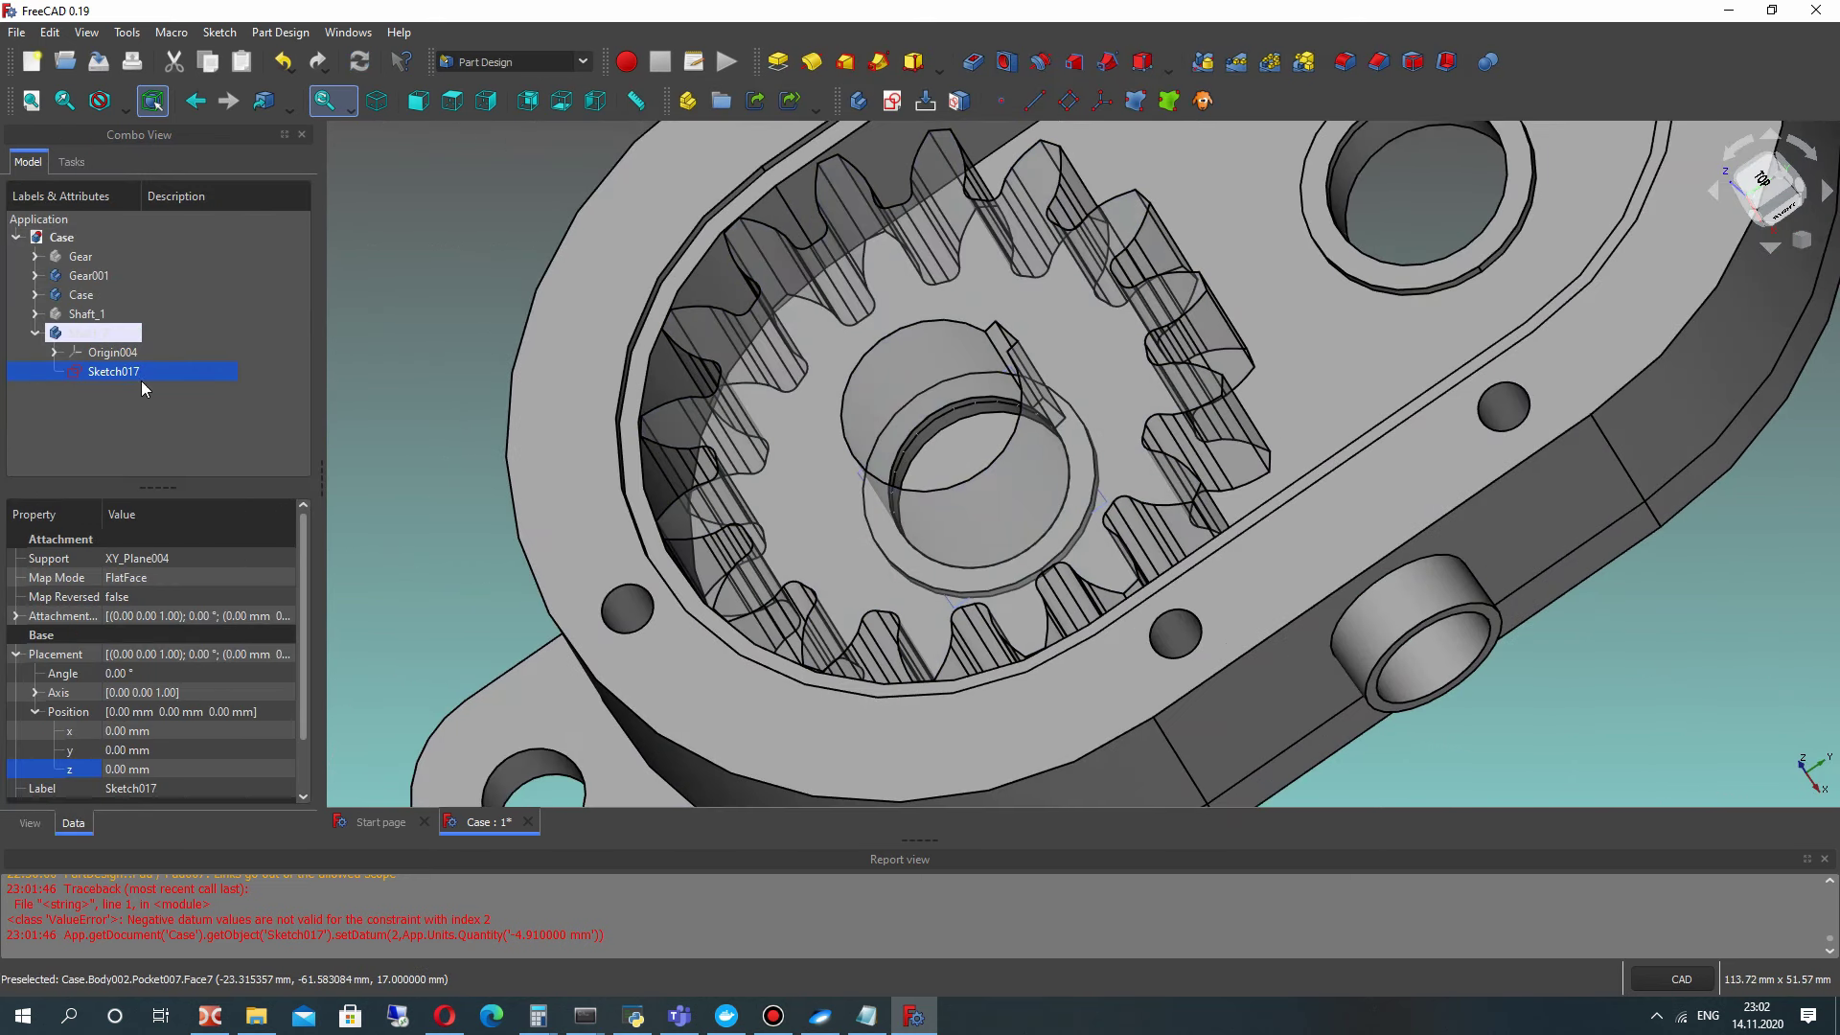
{"action": "left_click", "coordinate": [111, 354]}
{"action": "left_click", "coordinate": [111, 370]}
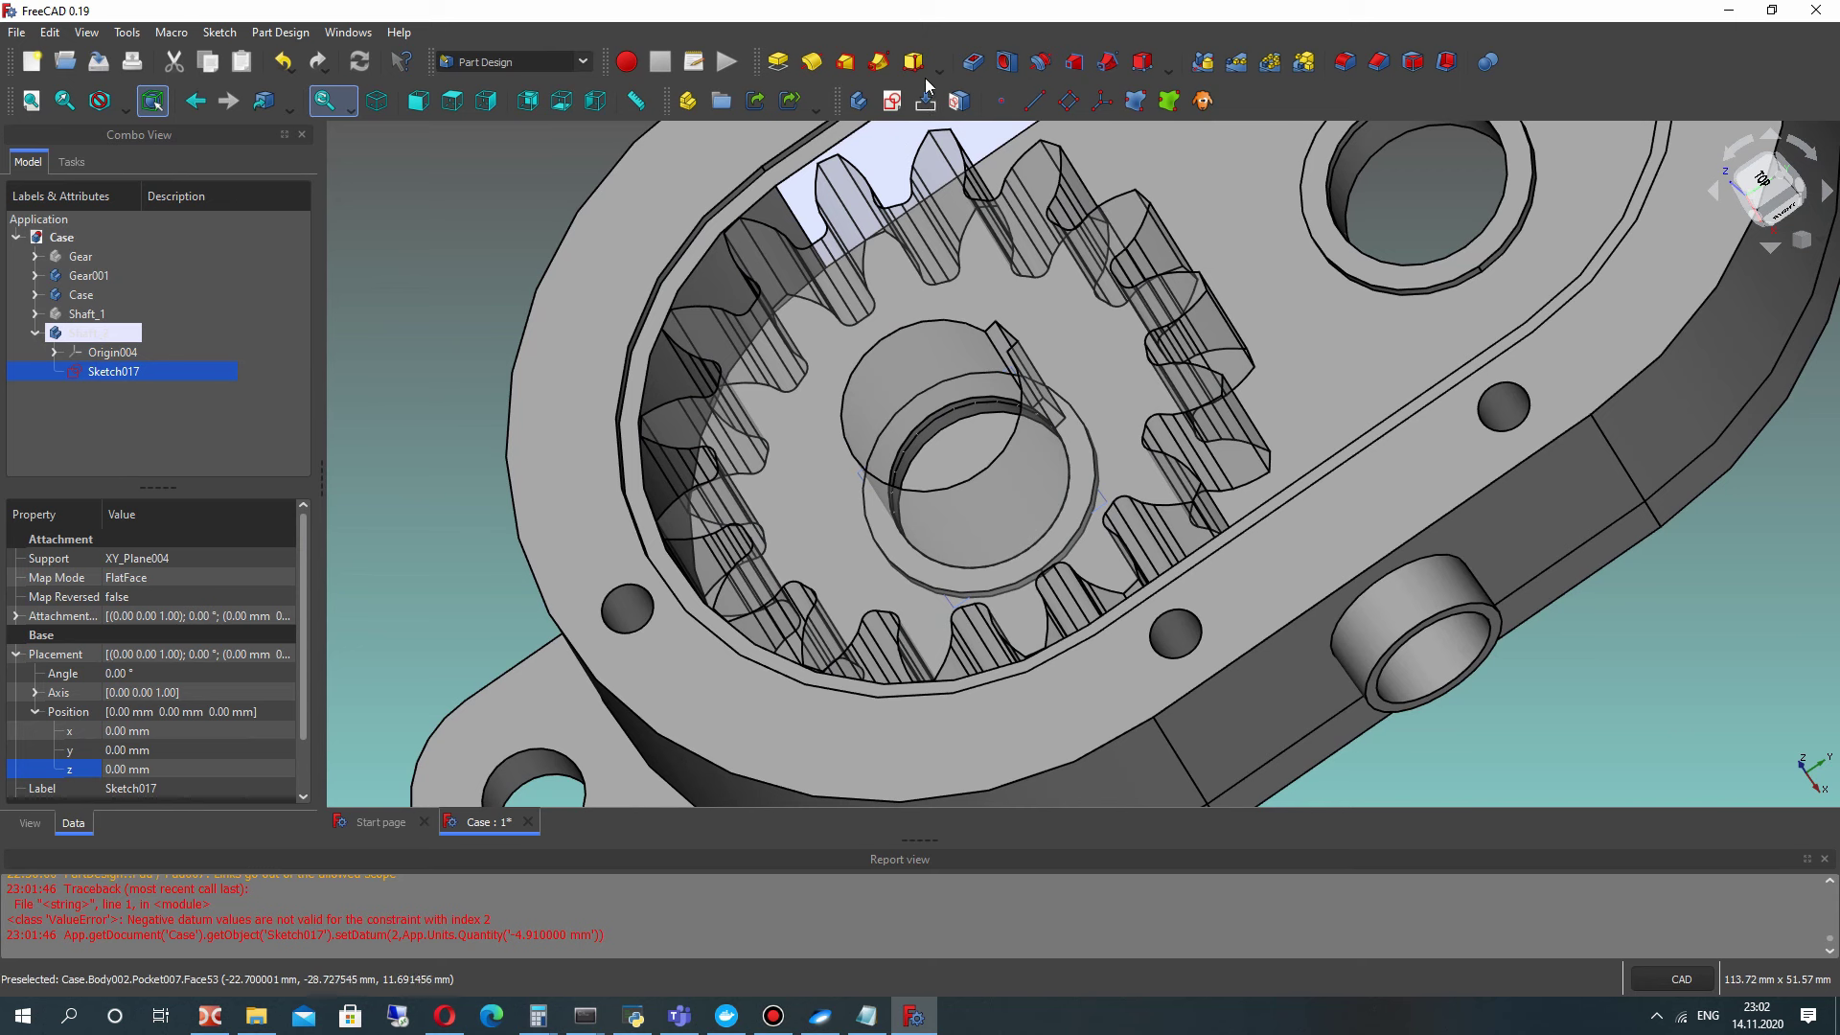
{"action": "left_click", "coordinate": [778, 62]}
{"action": "scroll", "coordinate": [1001, 427], "scroll_direction": "down", "scroll_amount": 2}
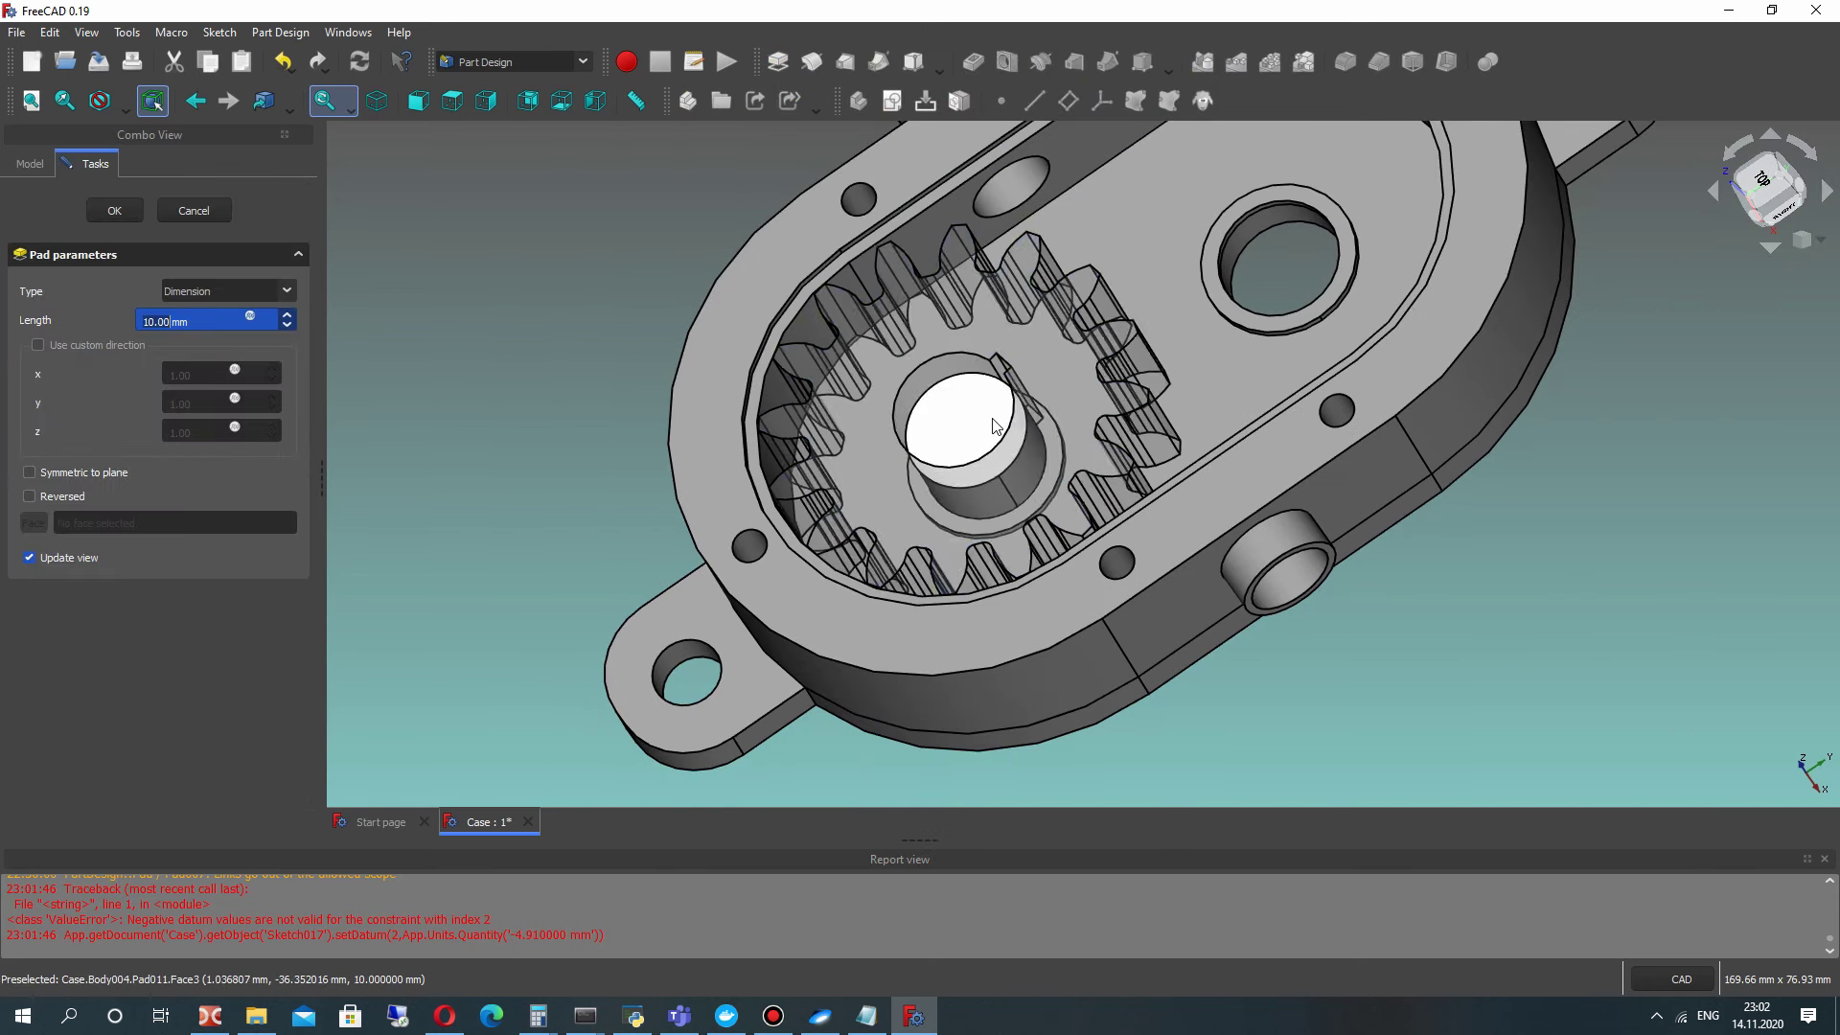
{"action": "type", "text": "1"}
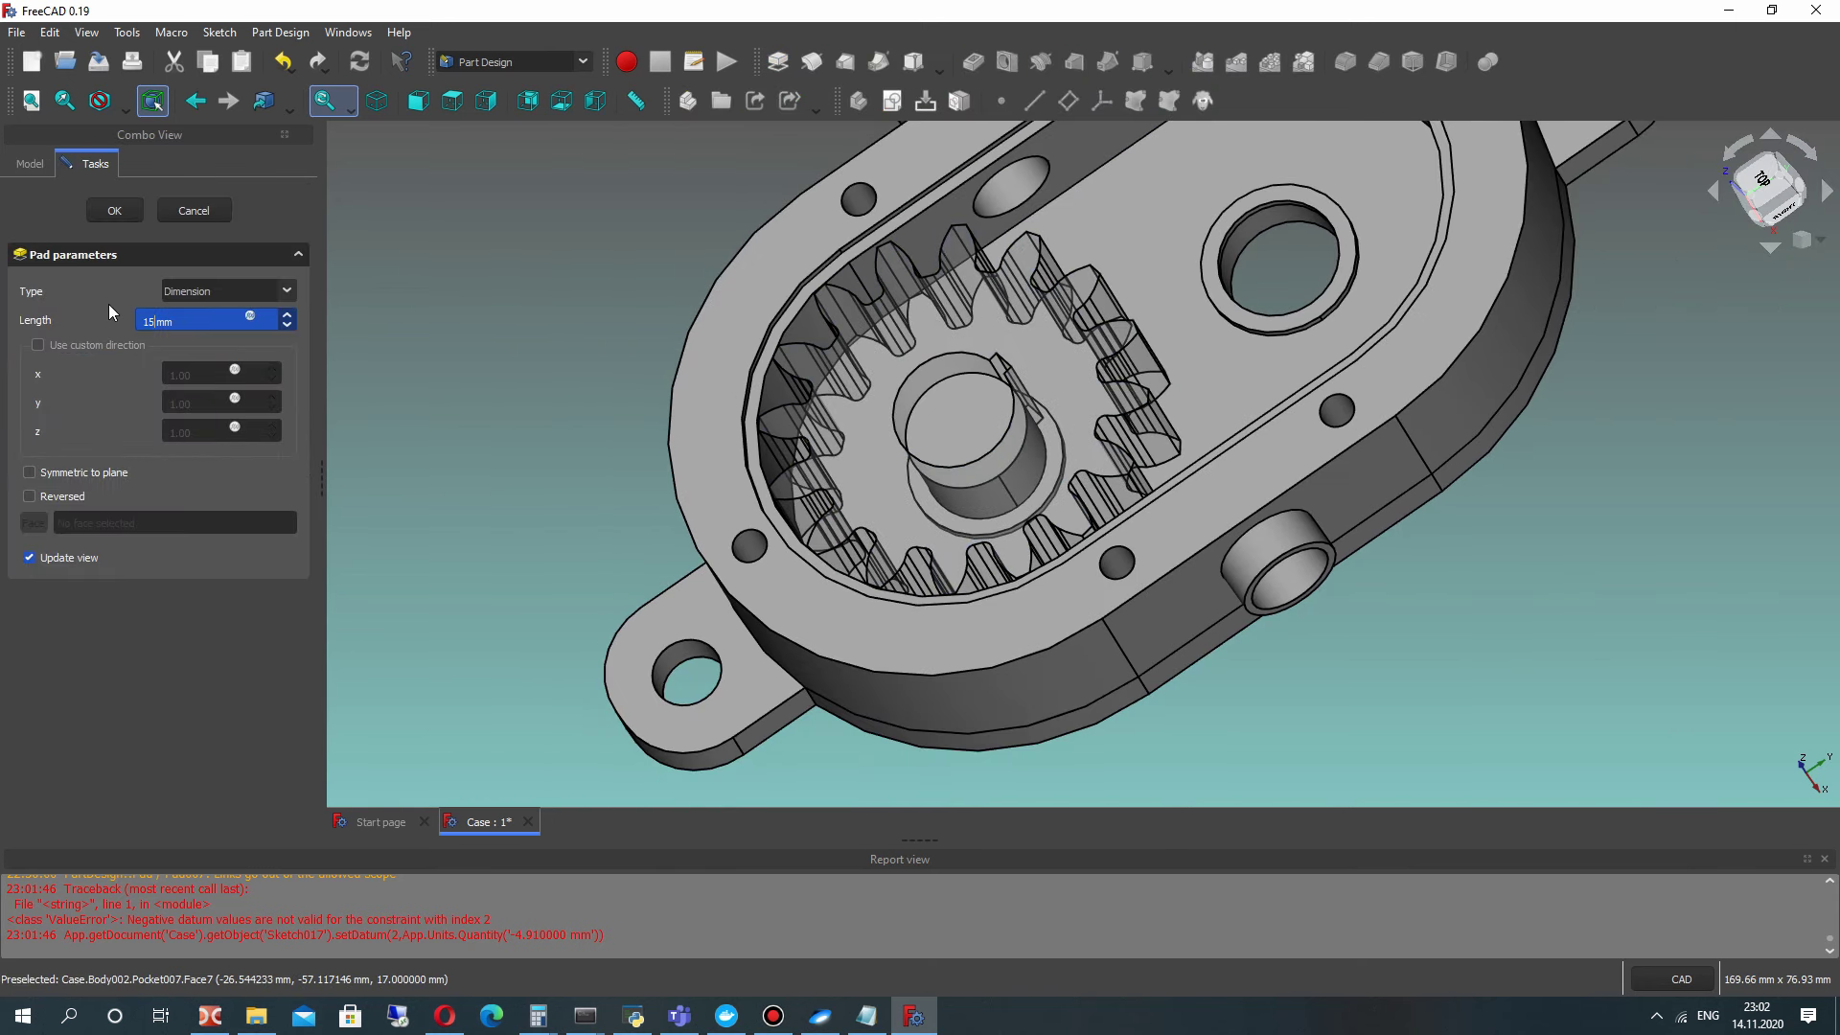
{"action": "type", "text": "5"}
{"action": "key", "text": "Return"}
{"action": "scroll", "coordinate": [547, 272], "scroll_direction": "up", "scroll_amount": 2}
{"action": "key", "text": "Return"}
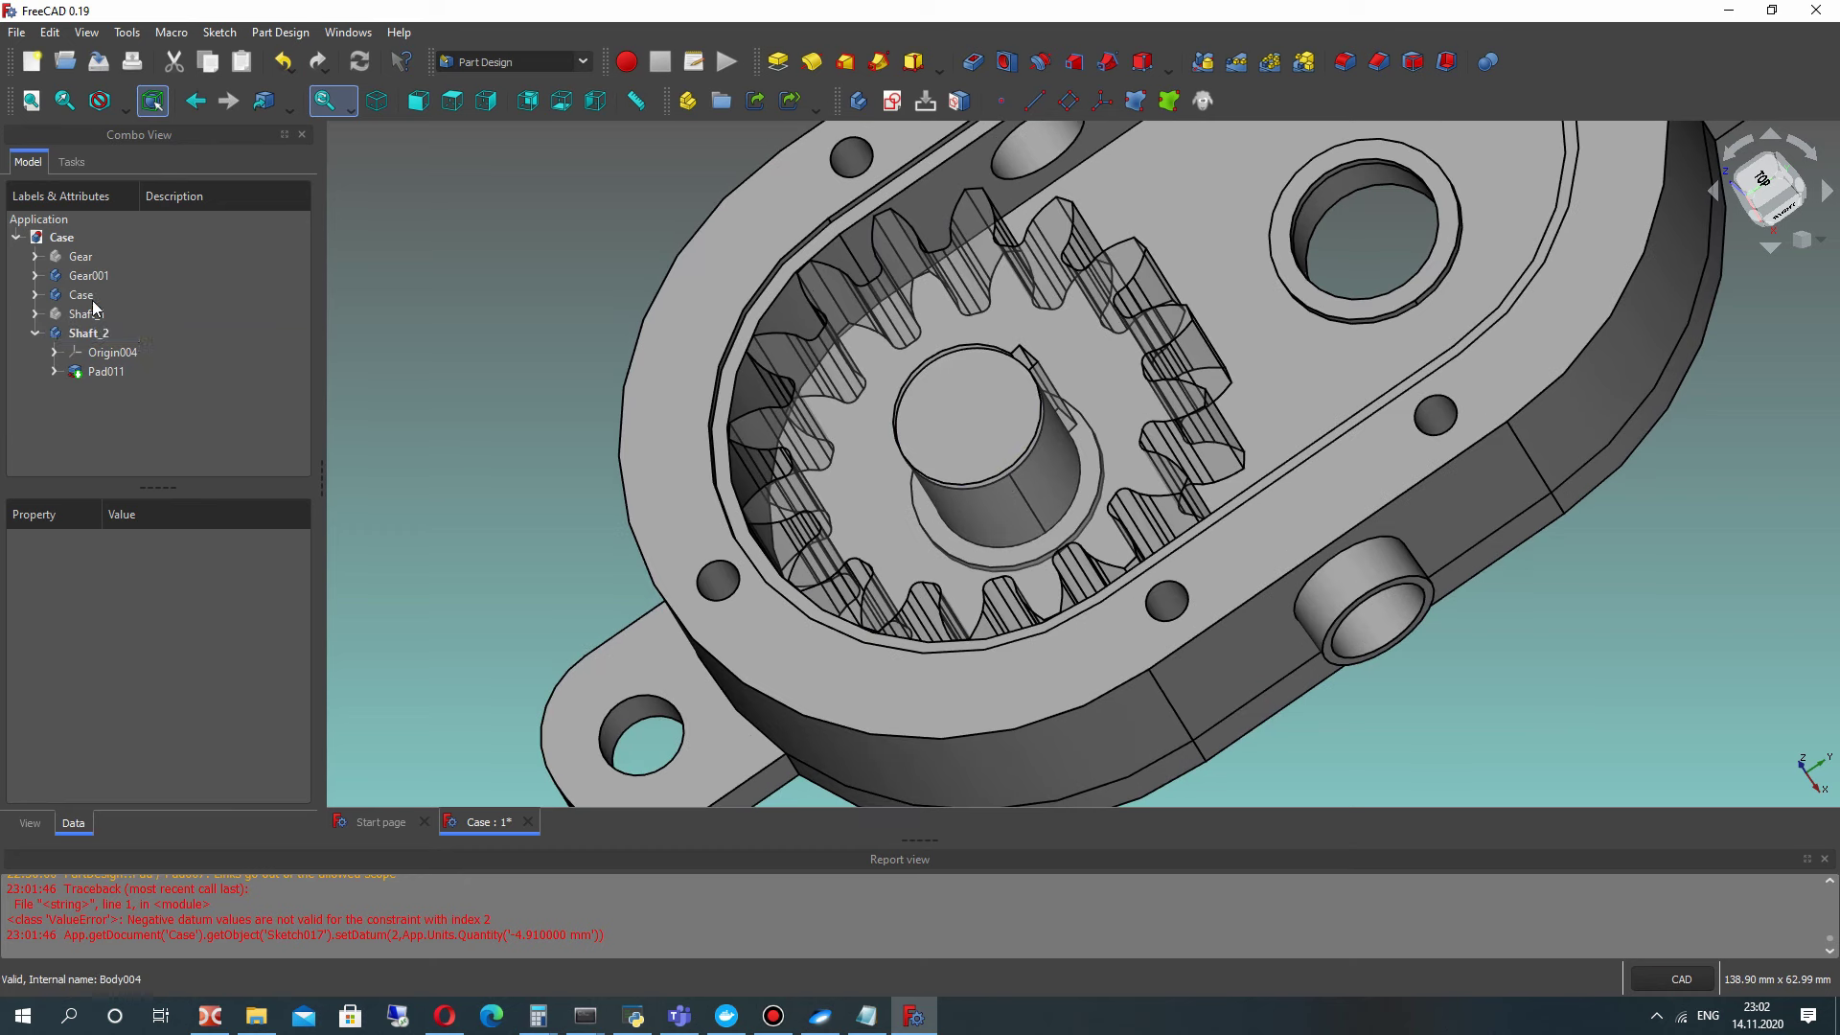
Step: Edit the Shaft_2 pad, trying a length of 17 mm and then setting it to 20 mm
{"action": "right_click", "coordinate": [95, 370]}
{"action": "left_click", "coordinate": [154, 377]}
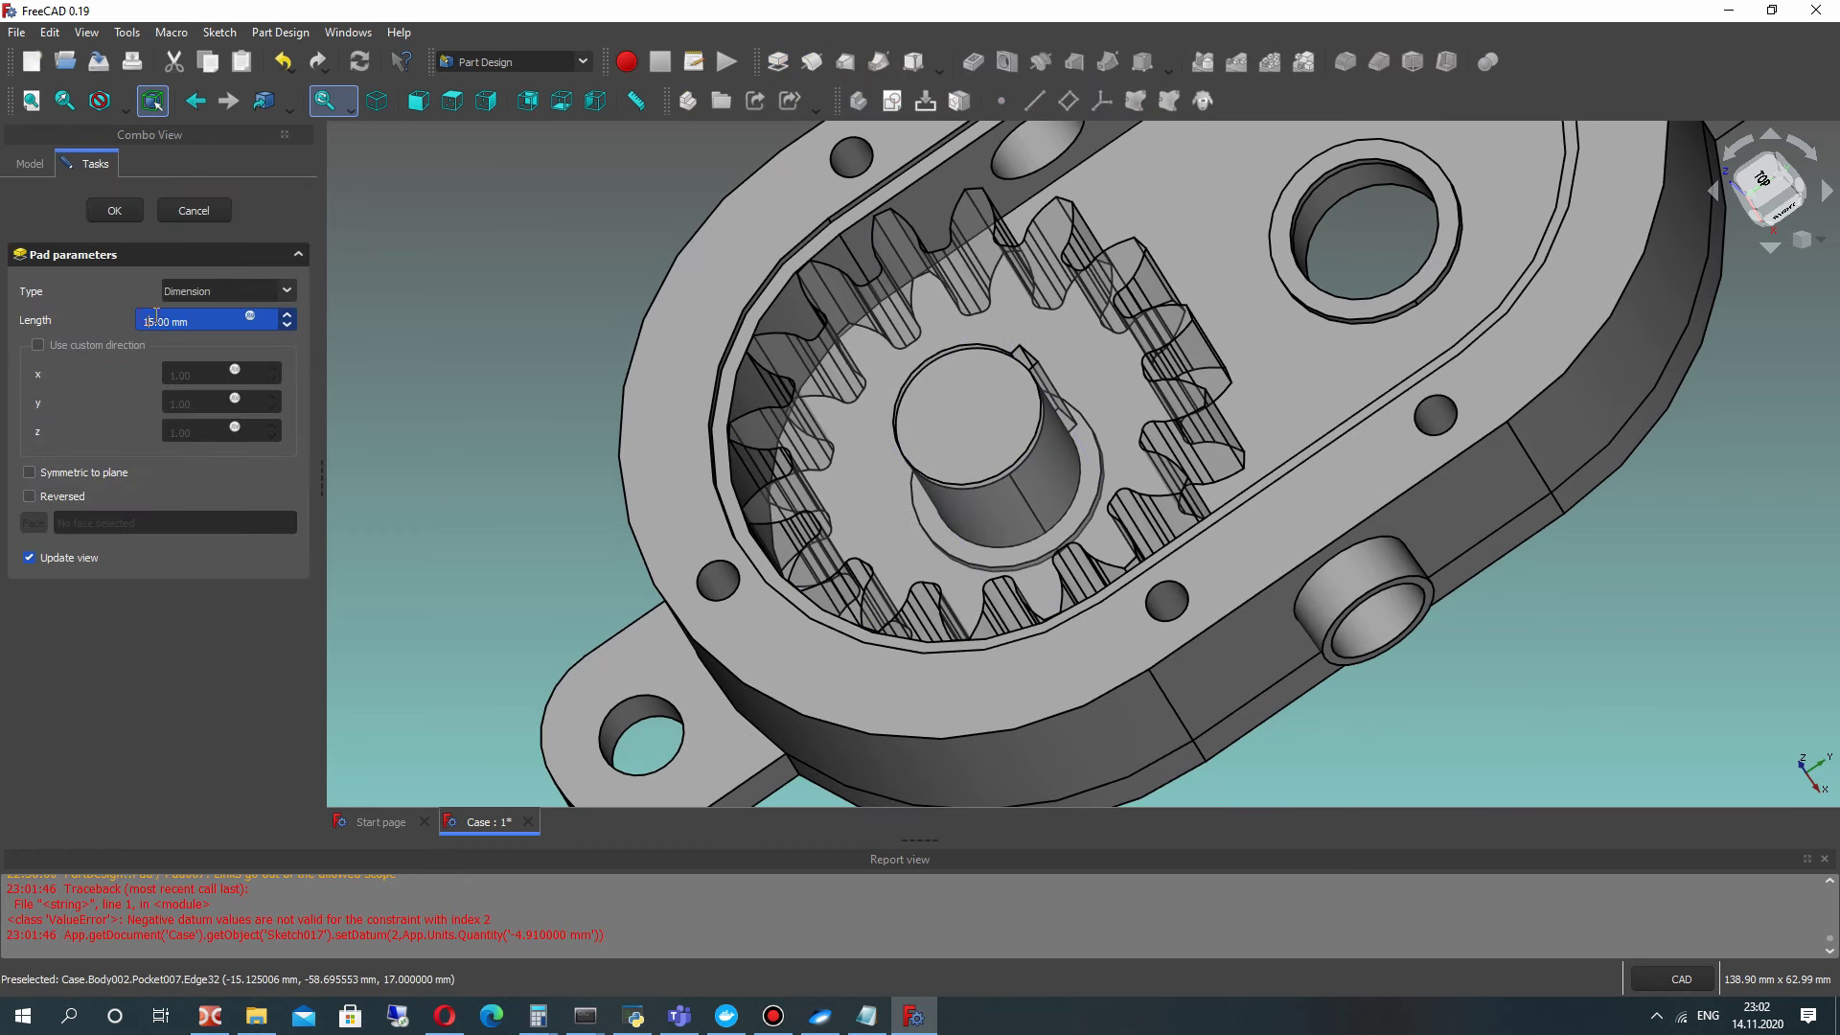
{"action": "middle_click_drag", "start_coordinate": [901, 546], "coordinate": [1087, 573]}
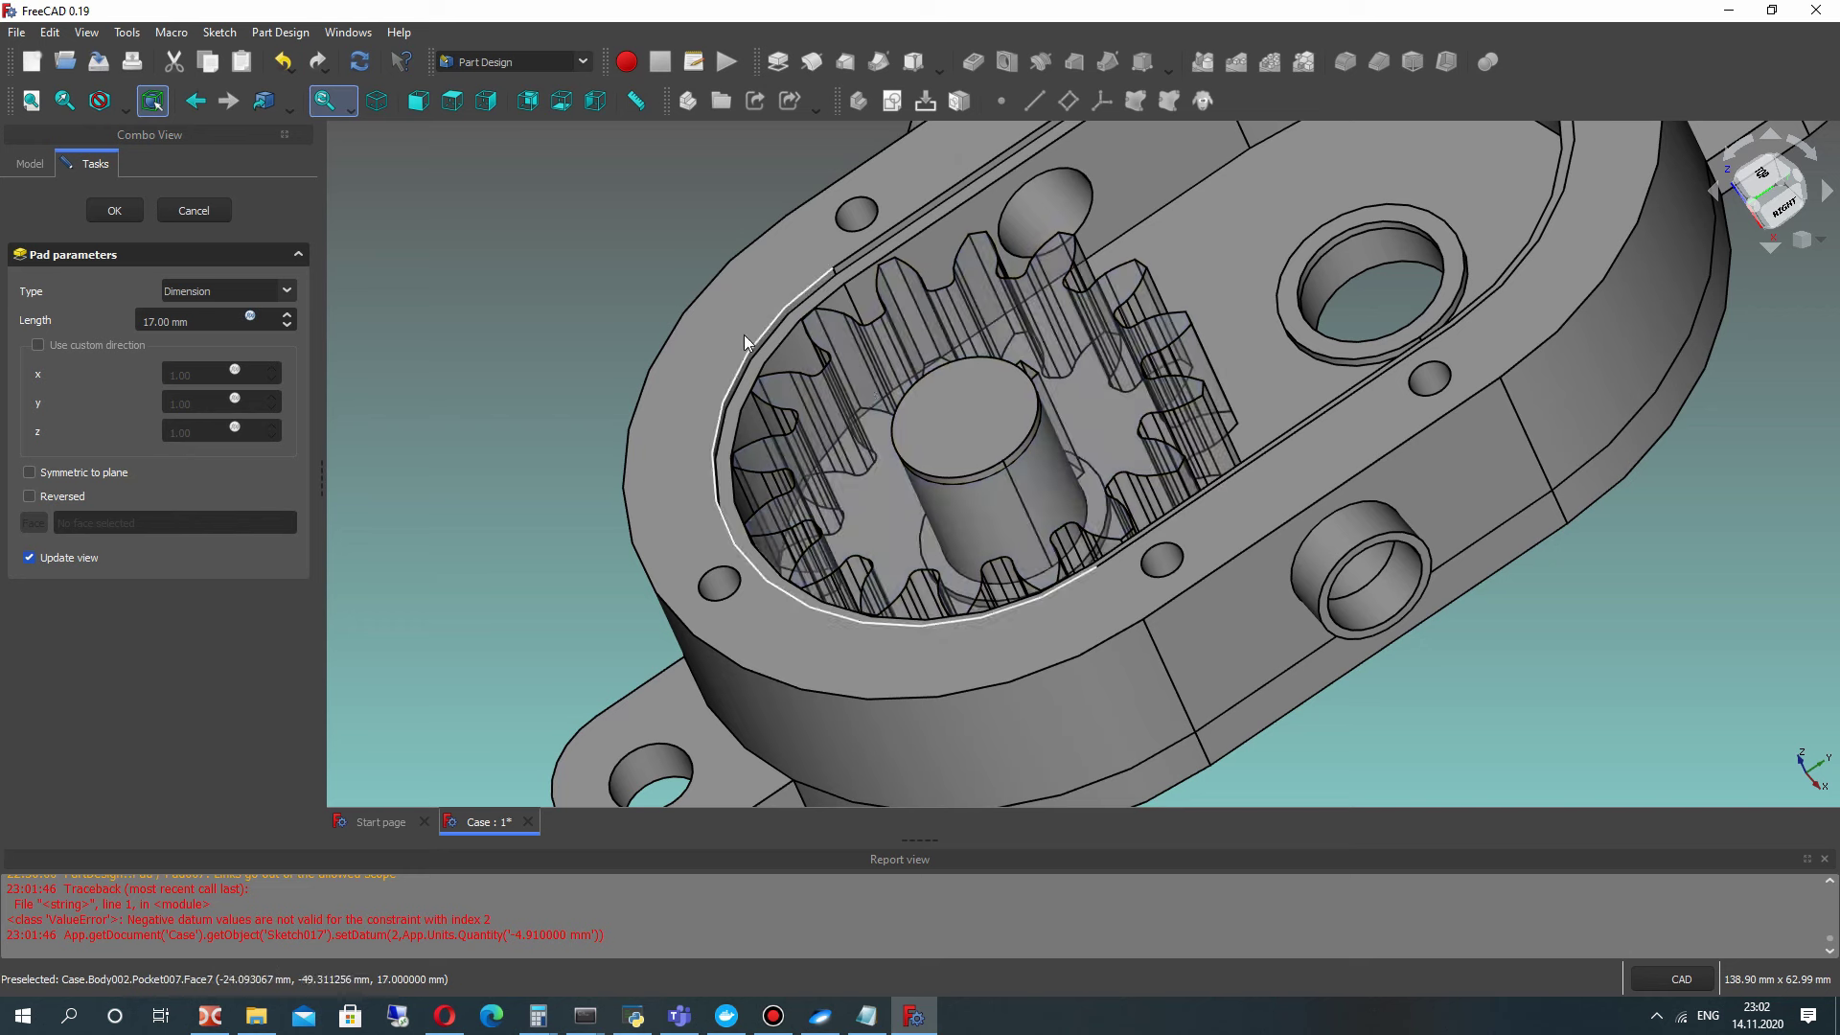
{"action": "triple_click", "coordinate": [146, 317]}
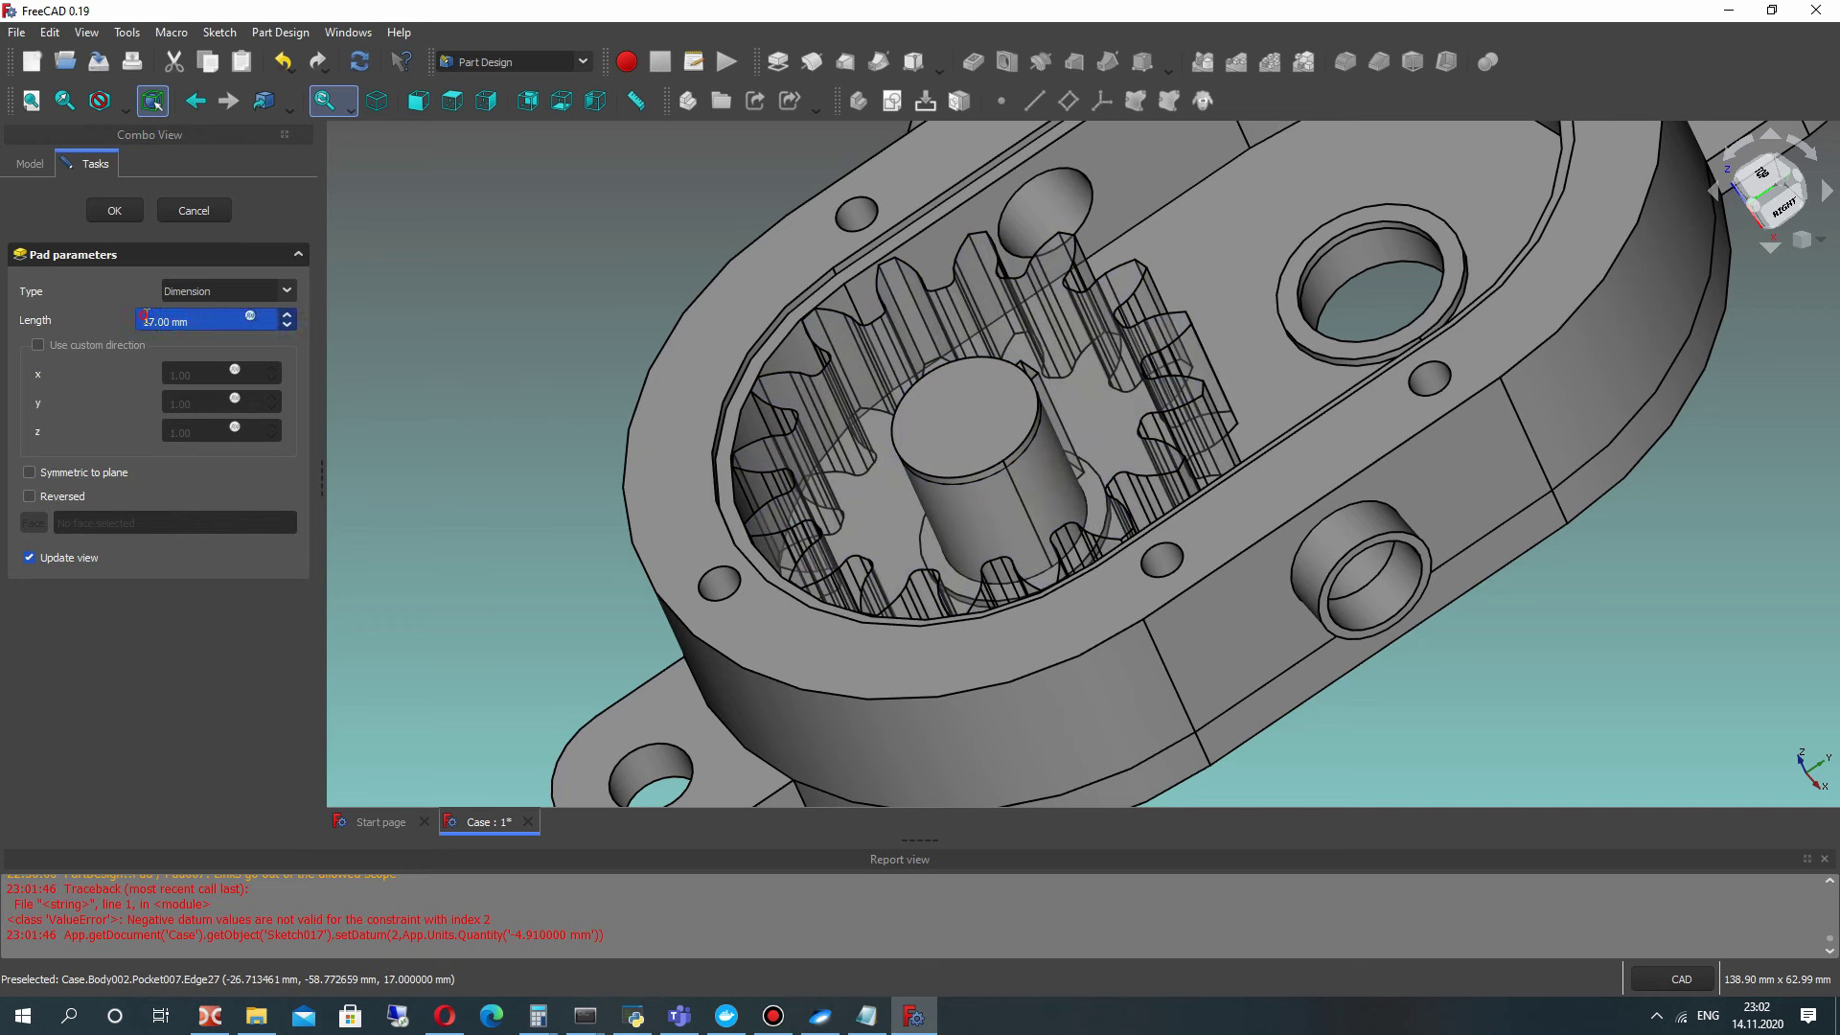
{"action": "key", "text": "Return"}
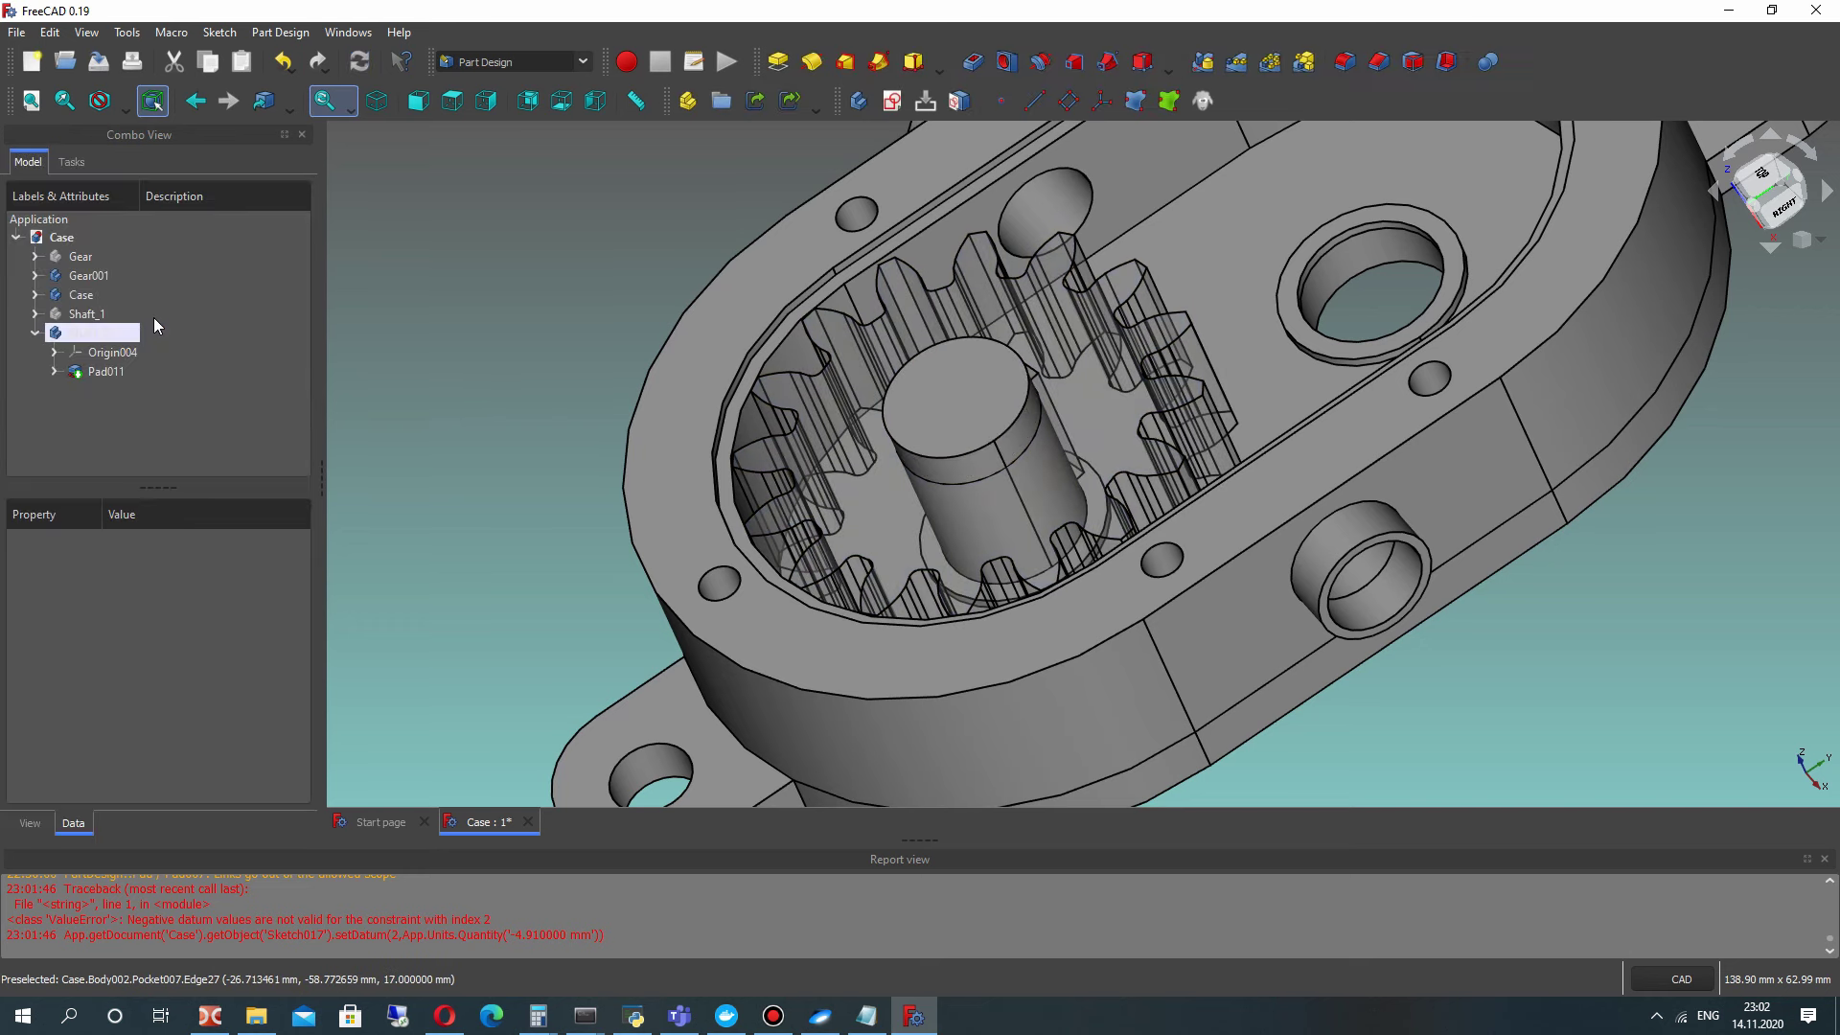
Step: Set the transparency of the Case body to 60
{"action": "mouse_move", "coordinate": [989, 410]}
{"action": "middle_mouse_down"}
{"action": "mouse_move", "coordinate": [1008, 453]}
{"action": "mouse_move", "coordinate": [997, 418]}
{"action": "middle_mouse_up"}
{"action": "left_click", "coordinate": [96, 335]}
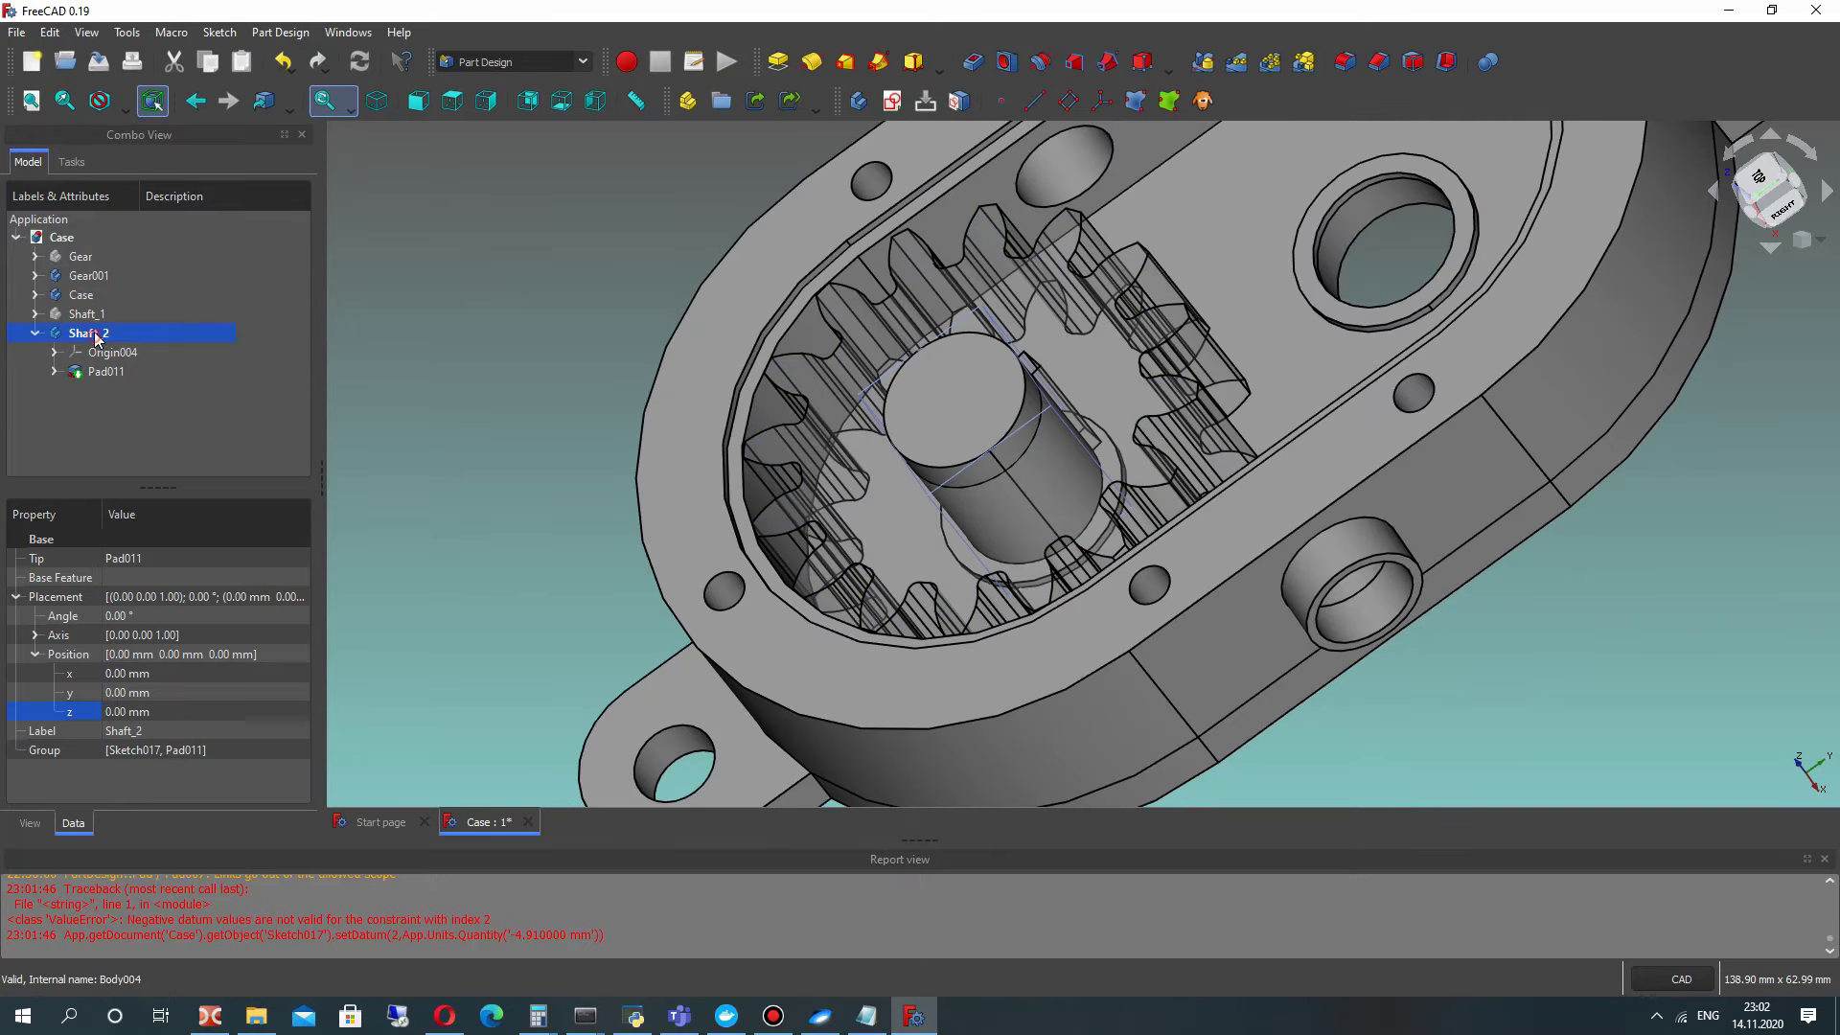
{"action": "left_click", "coordinate": [91, 295]}
{"action": "left_click", "coordinate": [95, 298]}
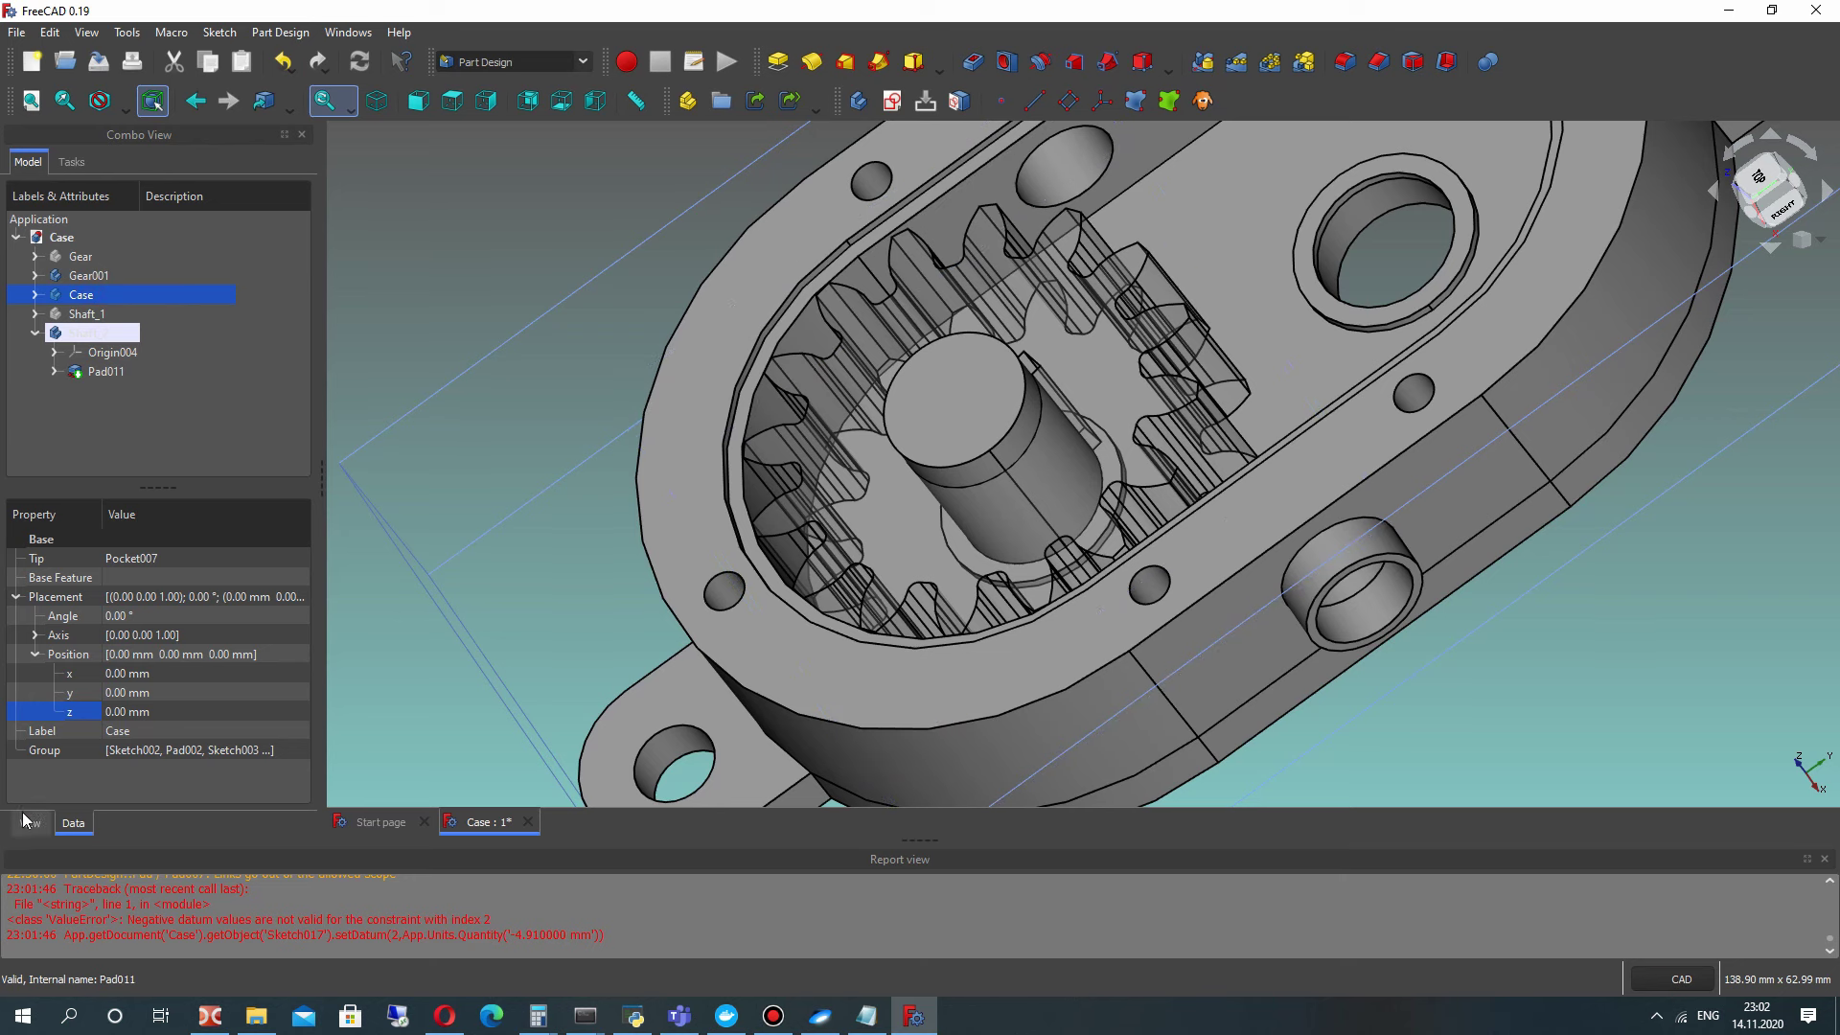
{"action": "left_click", "coordinate": [29, 822]}
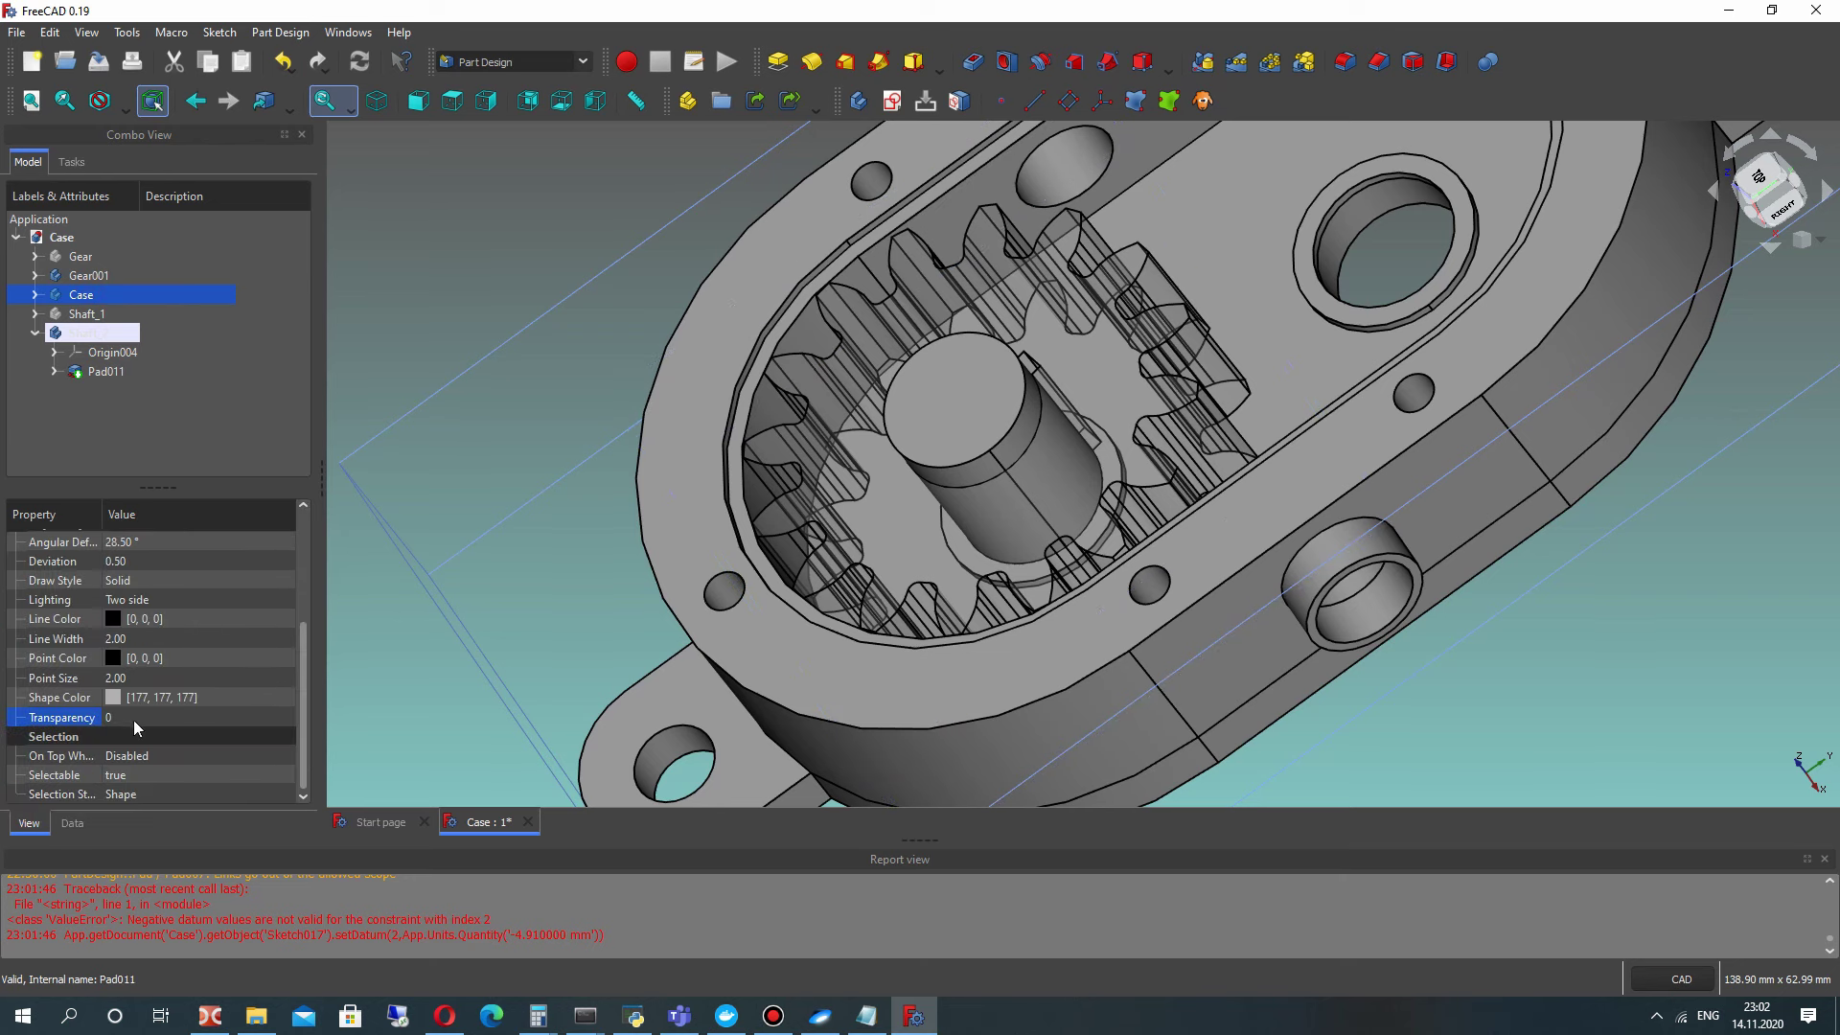
{"action": "type", "text": "60"}
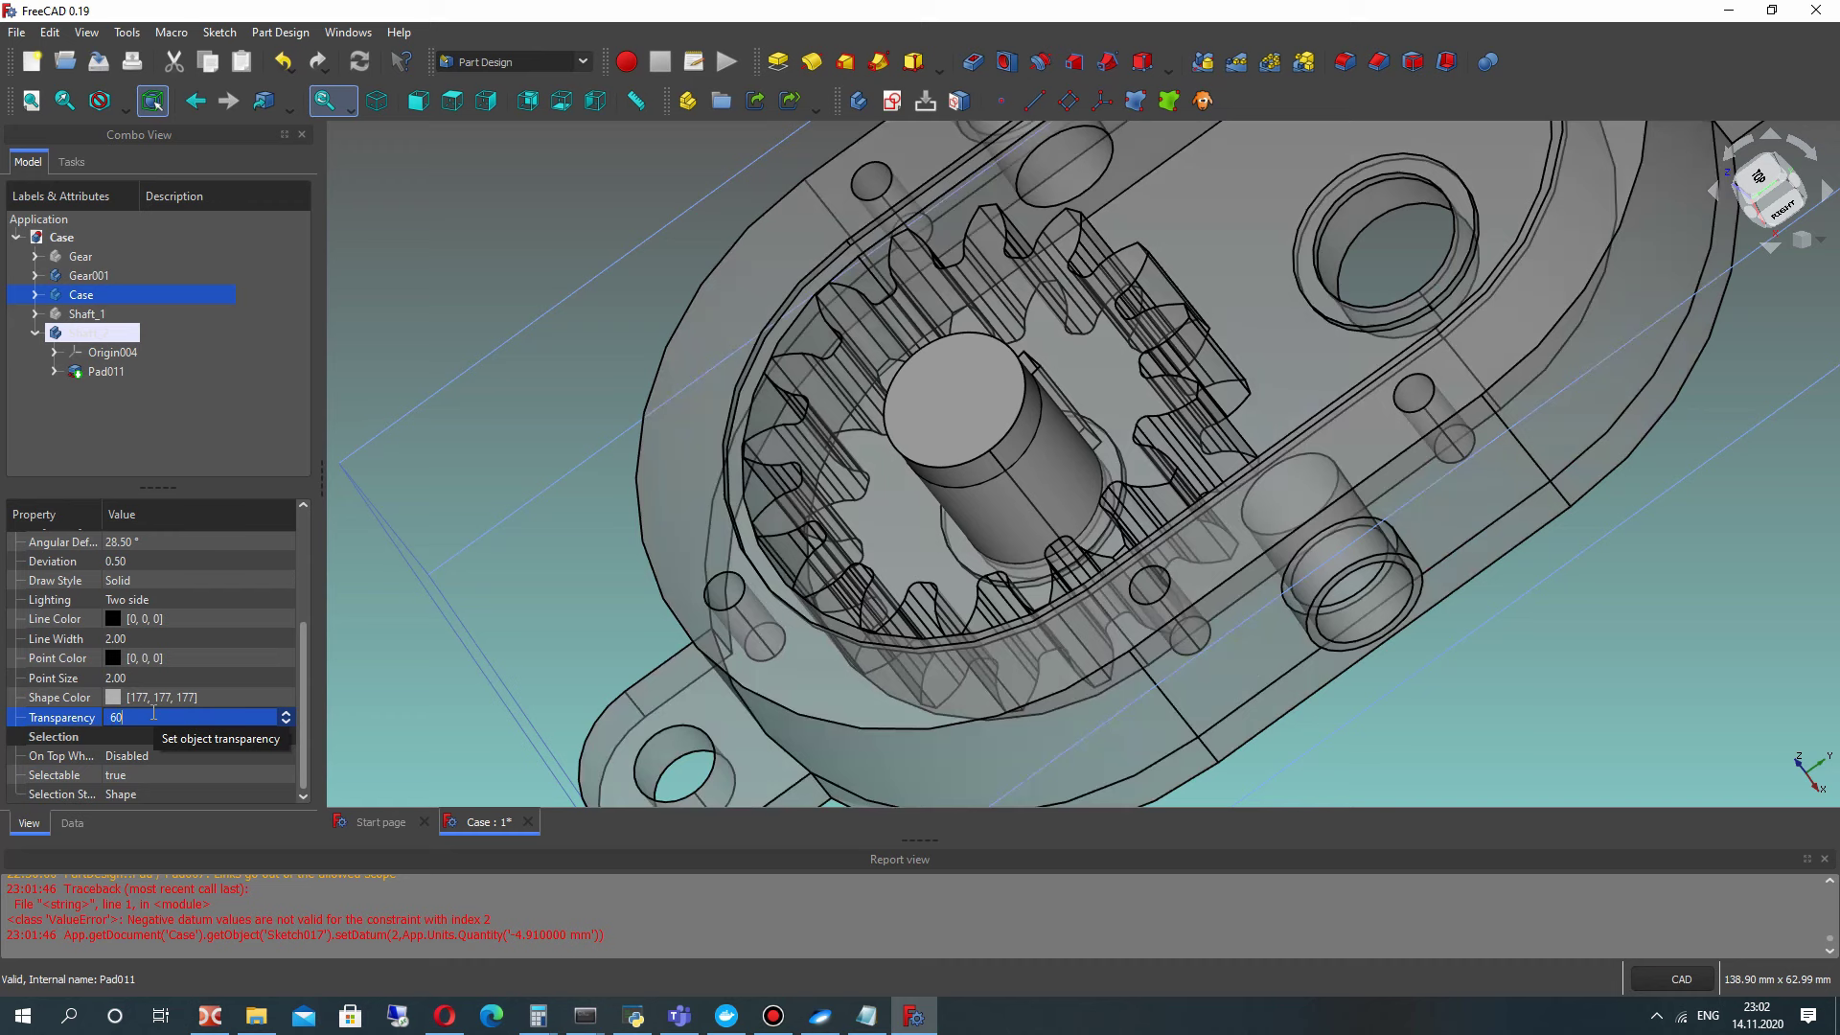
Step: Hide the Gear001 body to expose the Shaft_2 cylinder inside the transparent case
{"action": "left_click", "coordinate": [91, 277]}
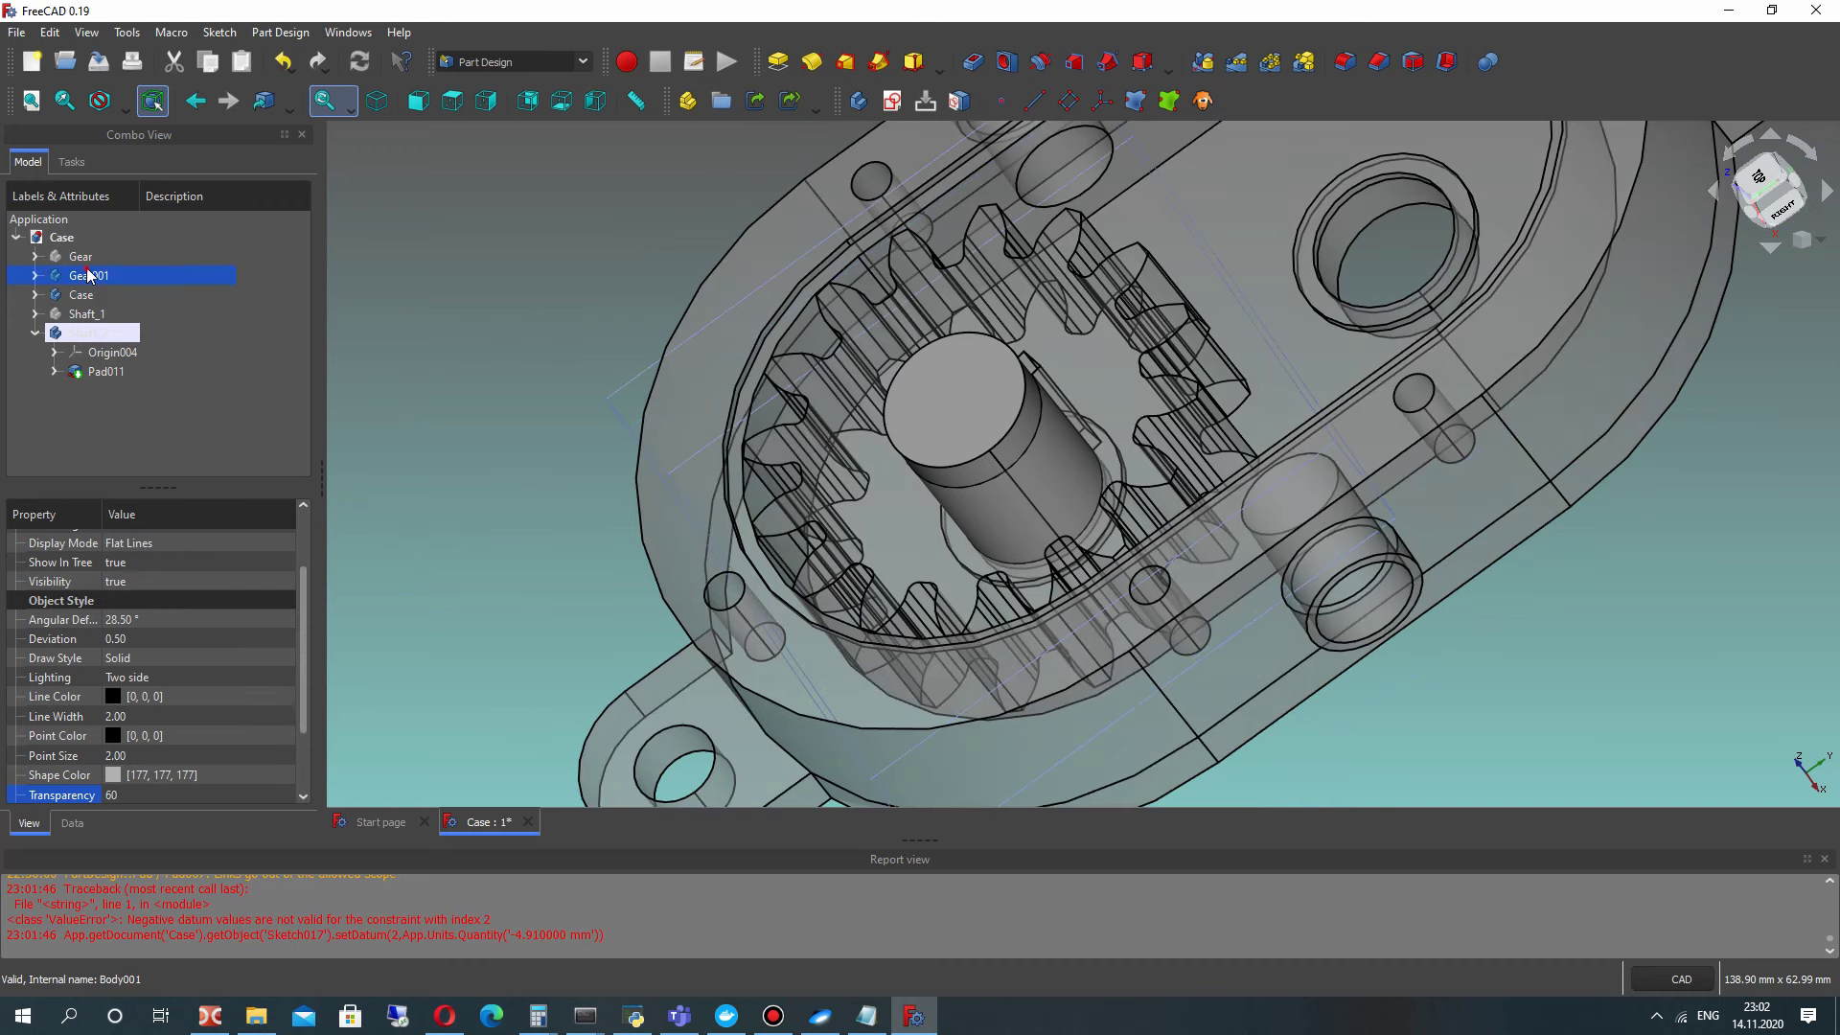
{"action": "key", "text": "space"}
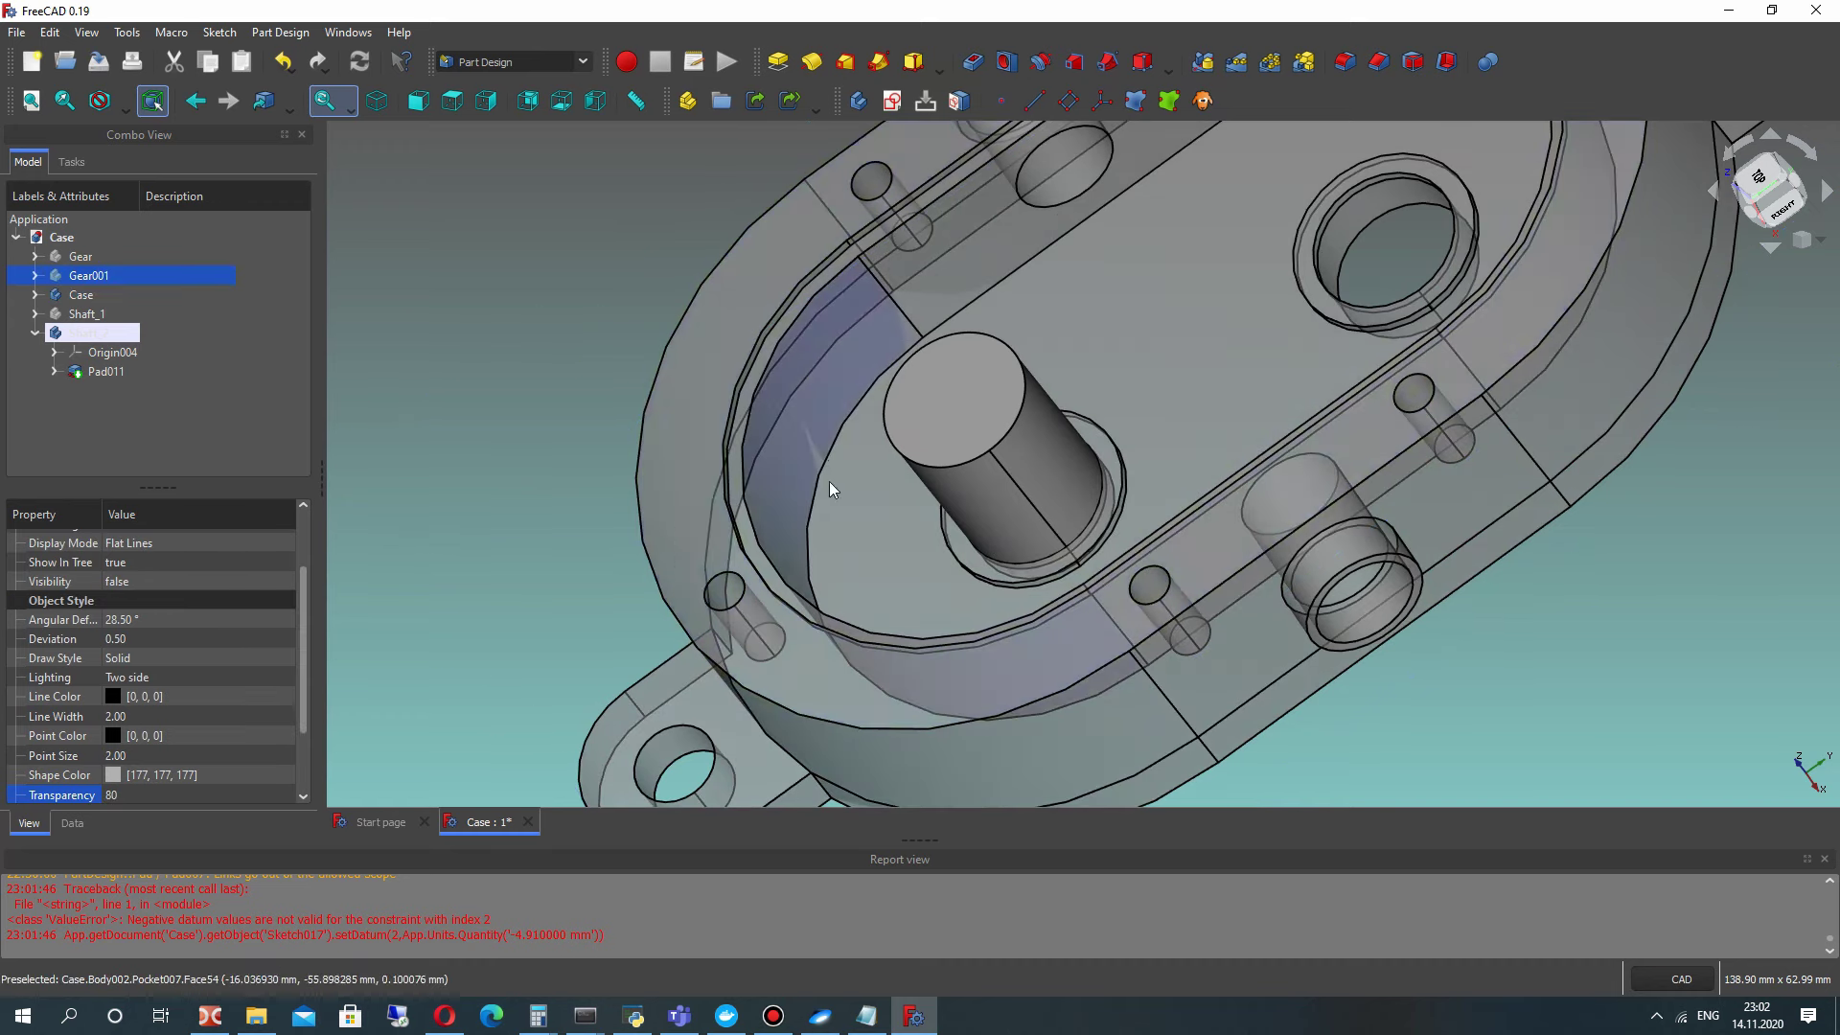
{"action": "scroll", "coordinate": [830, 489], "scroll_direction": "down", "scroll_amount": 2}
{"action": "scroll", "coordinate": [1048, 489], "scroll_direction": "up", "scroll_amount": 1}
{"action": "middle_click_drag", "start_coordinate": [637, 294], "coordinate": [940, 501]}
{"action": "scroll", "coordinate": [799, 541], "scroll_direction": "up", "scroll_amount": 5}
{"action": "middle_click_drag", "start_coordinate": [799, 541], "coordinate": [653, 470]}
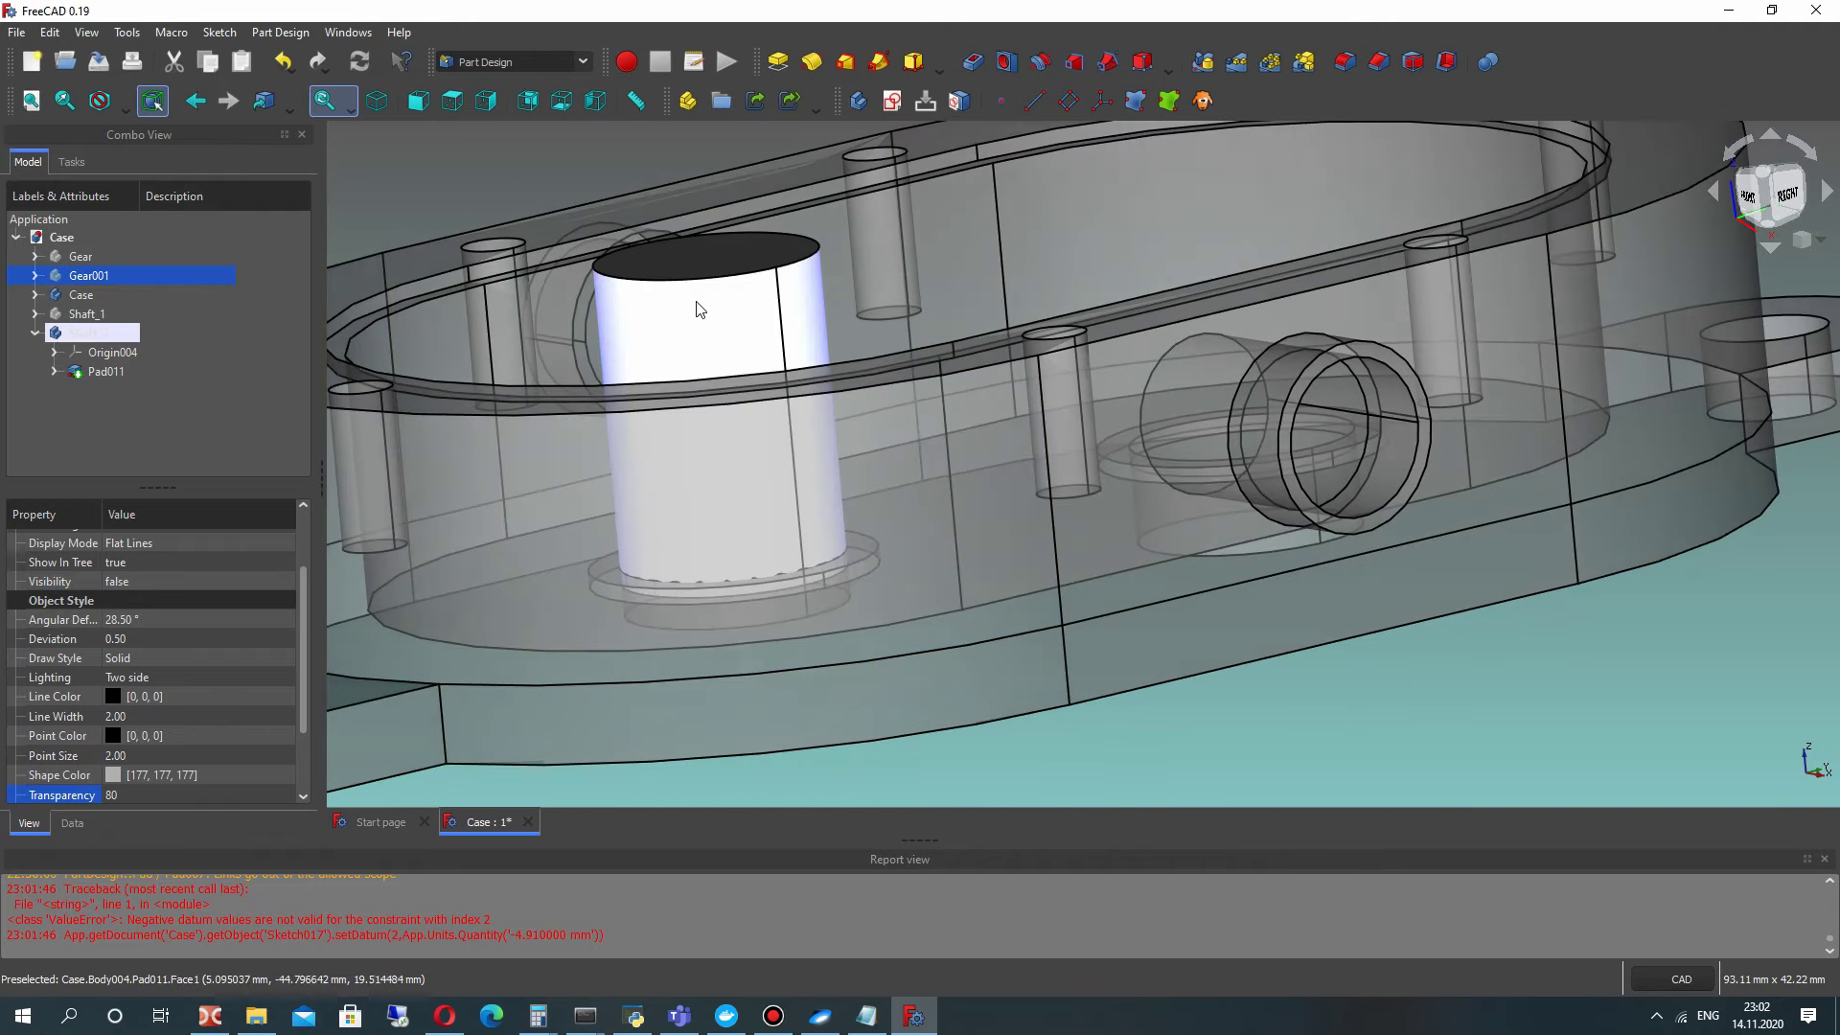
Step: Set the z position of the Shaft_2 body's placement to -2 mm
{"action": "left_click", "coordinate": [636, 349]}
{"action": "left_click", "coordinate": [53, 372]}
{"action": "left_click", "coordinate": [58, 371]}
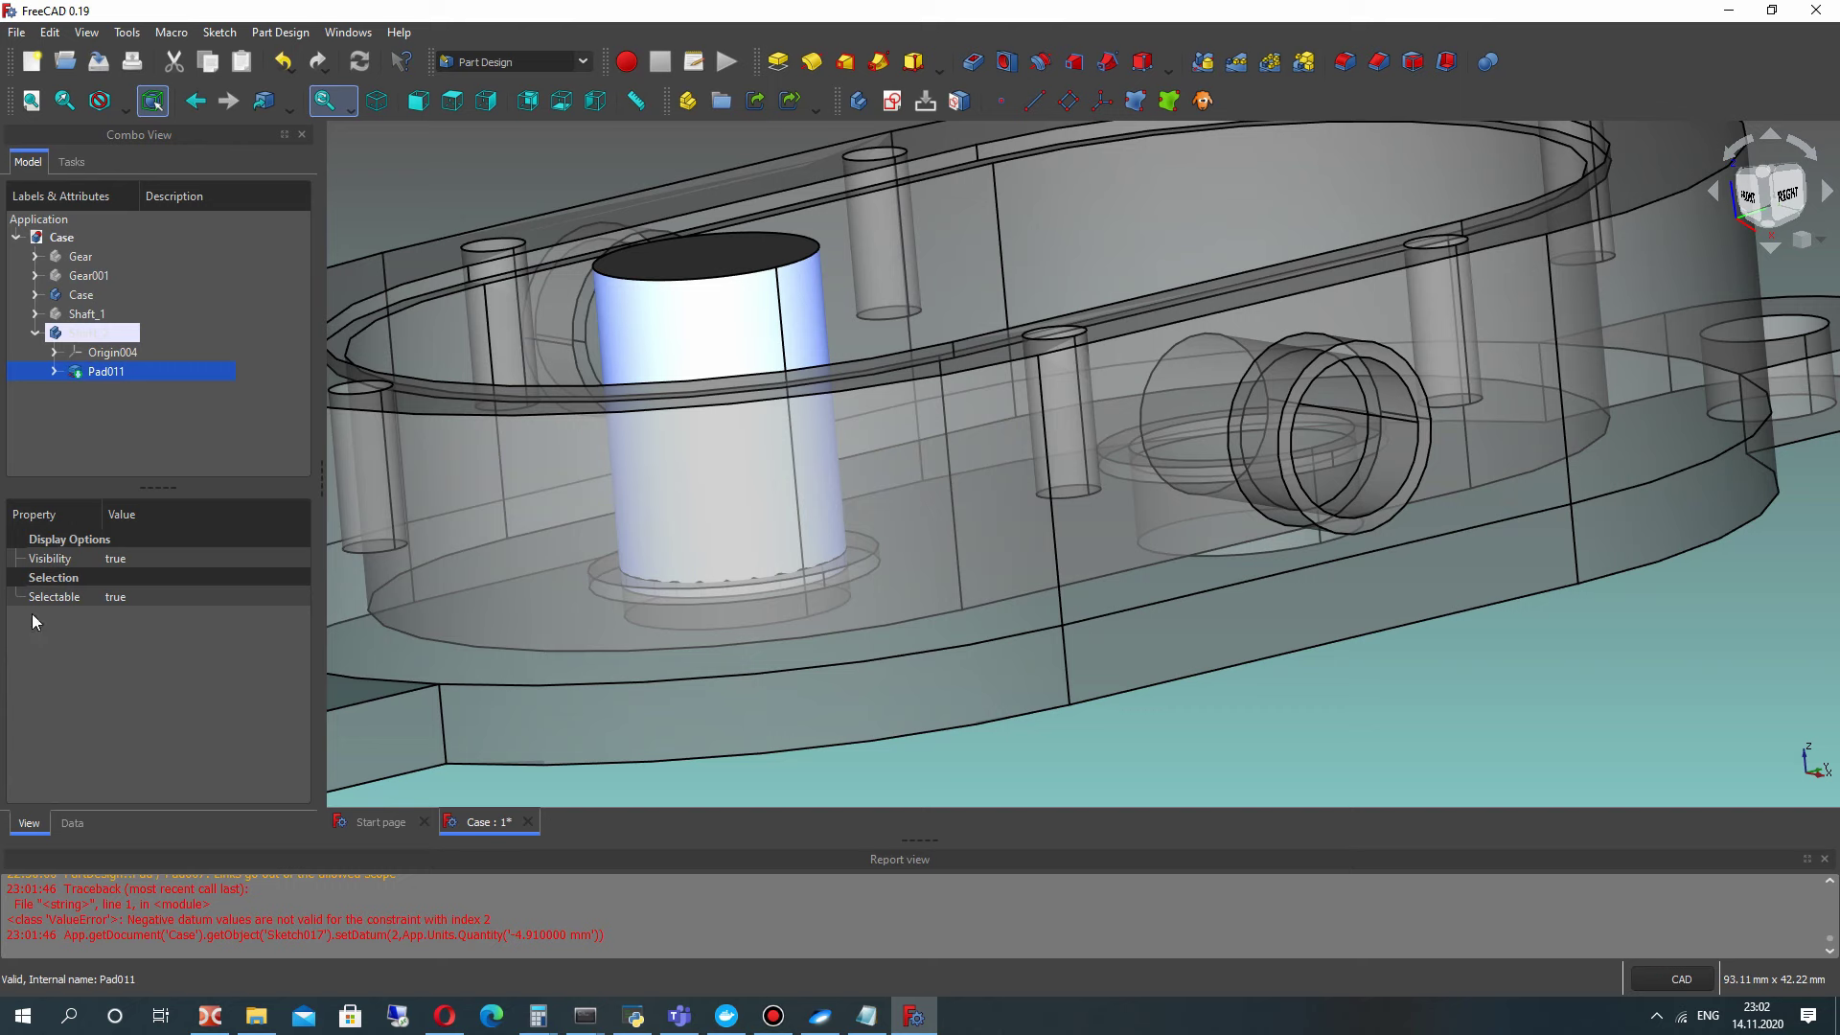
{"action": "left_click", "coordinate": [71, 822]}
{"action": "left_click", "coordinate": [30, 822]}
{"action": "left_click", "coordinate": [75, 821]}
{"action": "scroll", "coordinate": [45, 659], "scroll_direction": "down", "scroll_amount": 1}
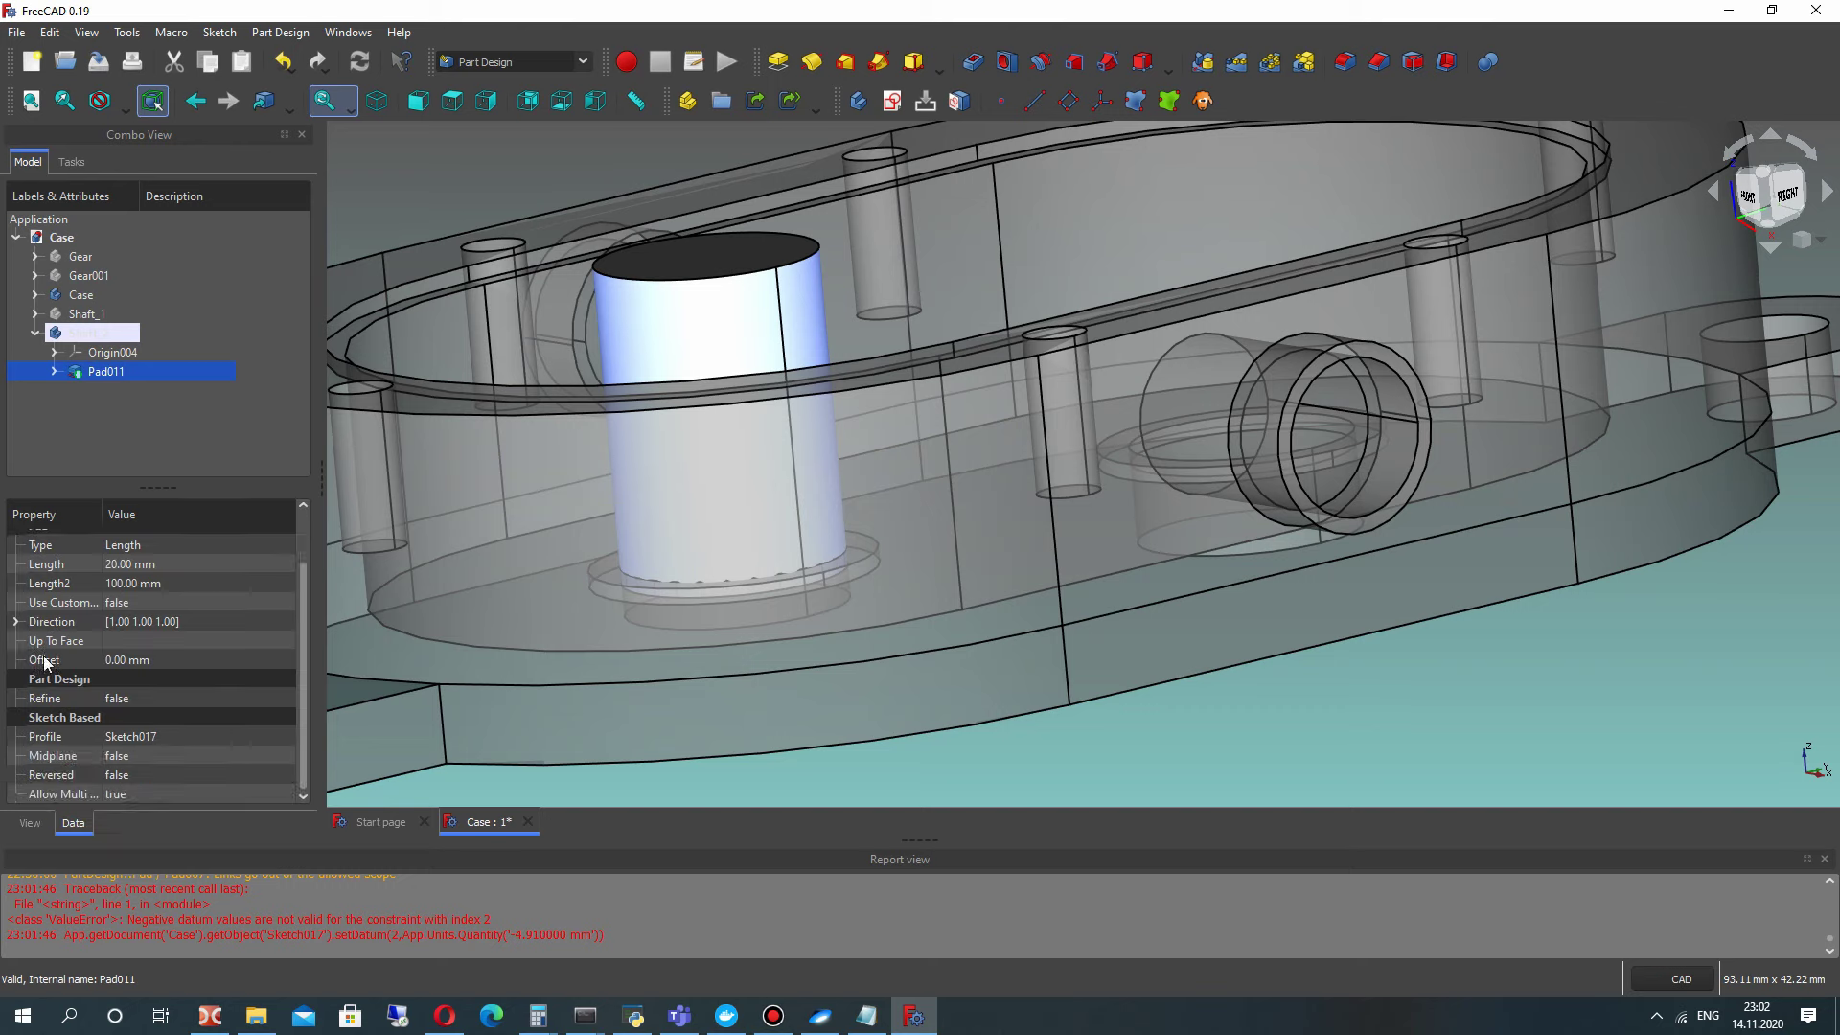
{"action": "left_click", "coordinate": [86, 333]}
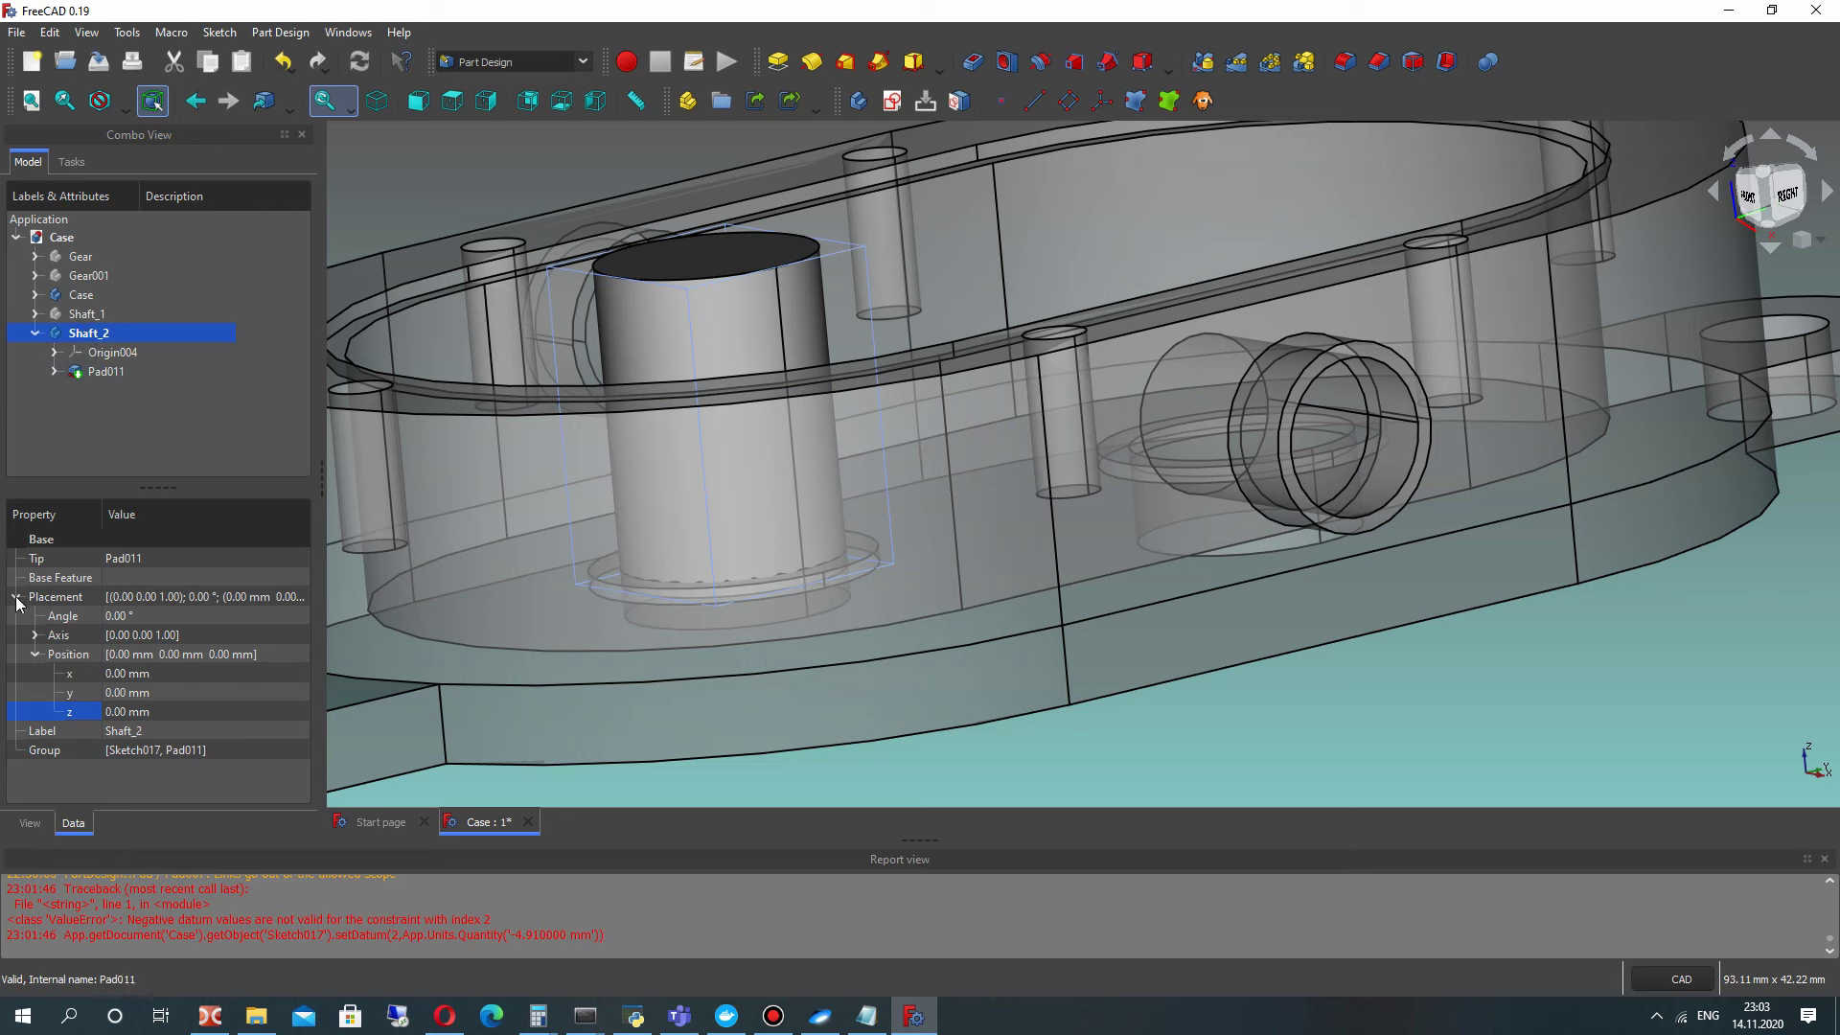
{"action": "left_click", "coordinate": [141, 711]}
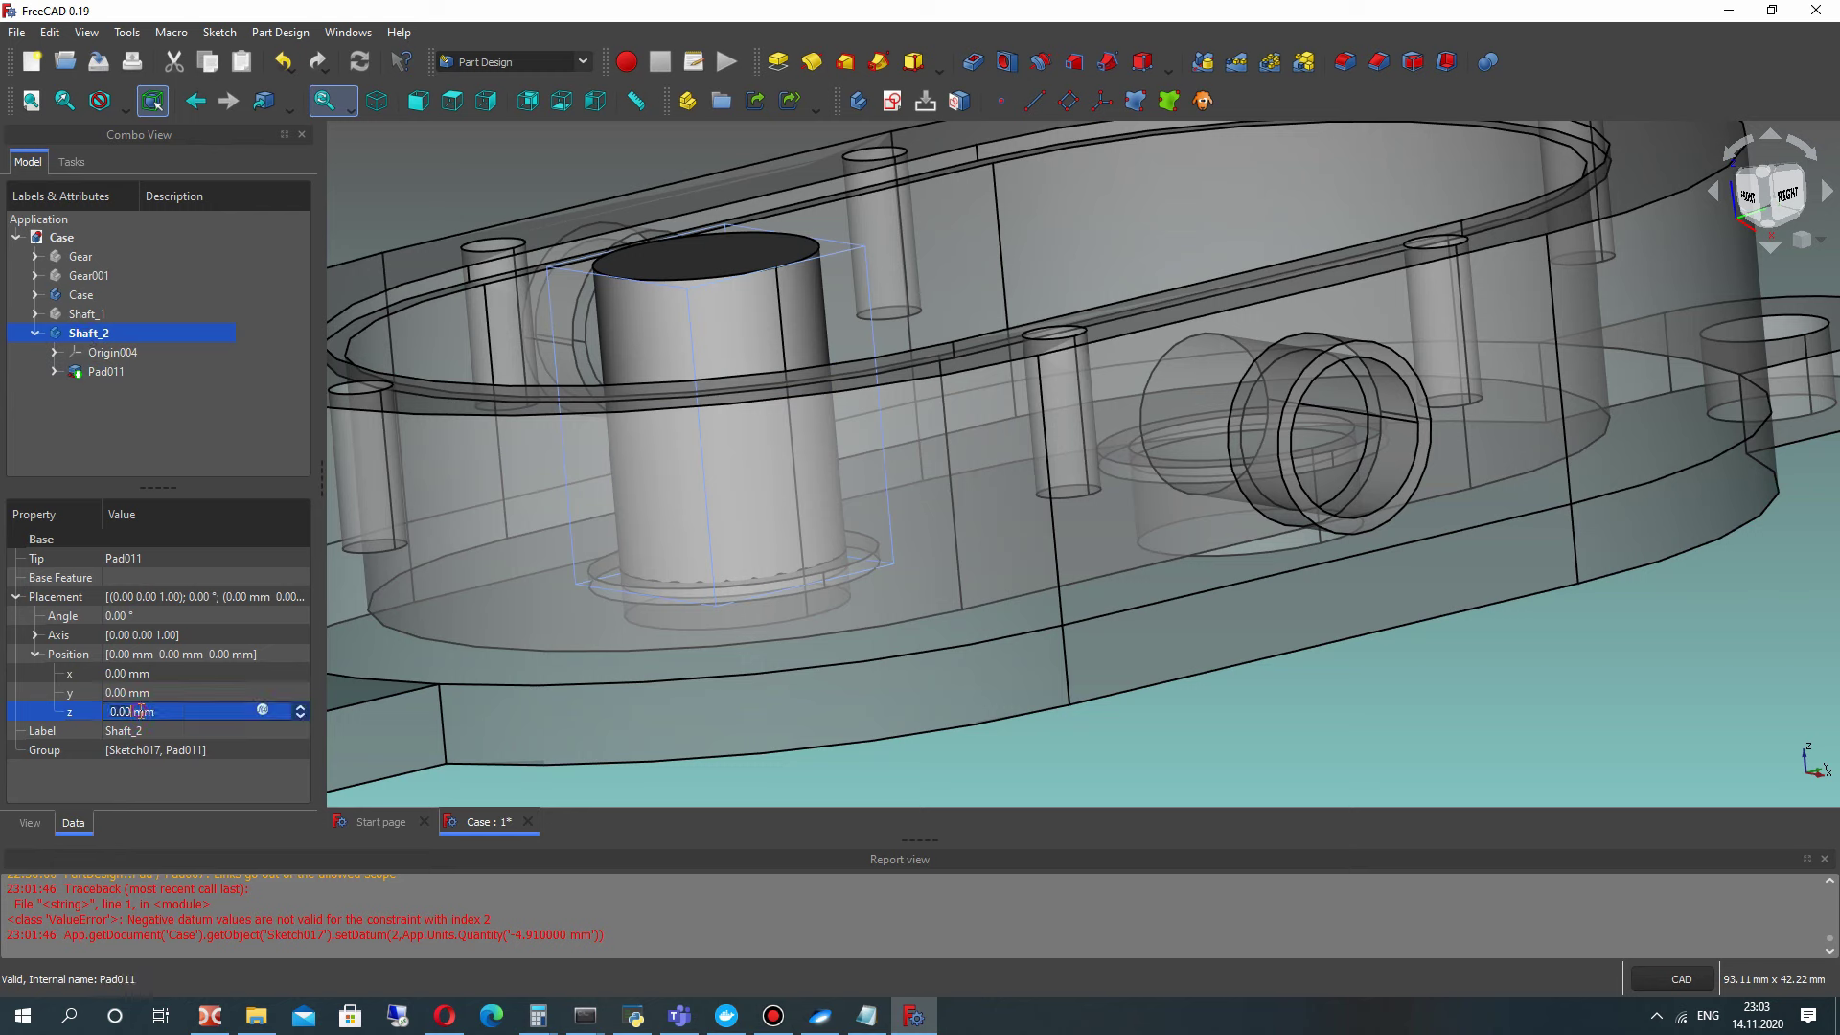
{"action": "type", "text": "-2"}
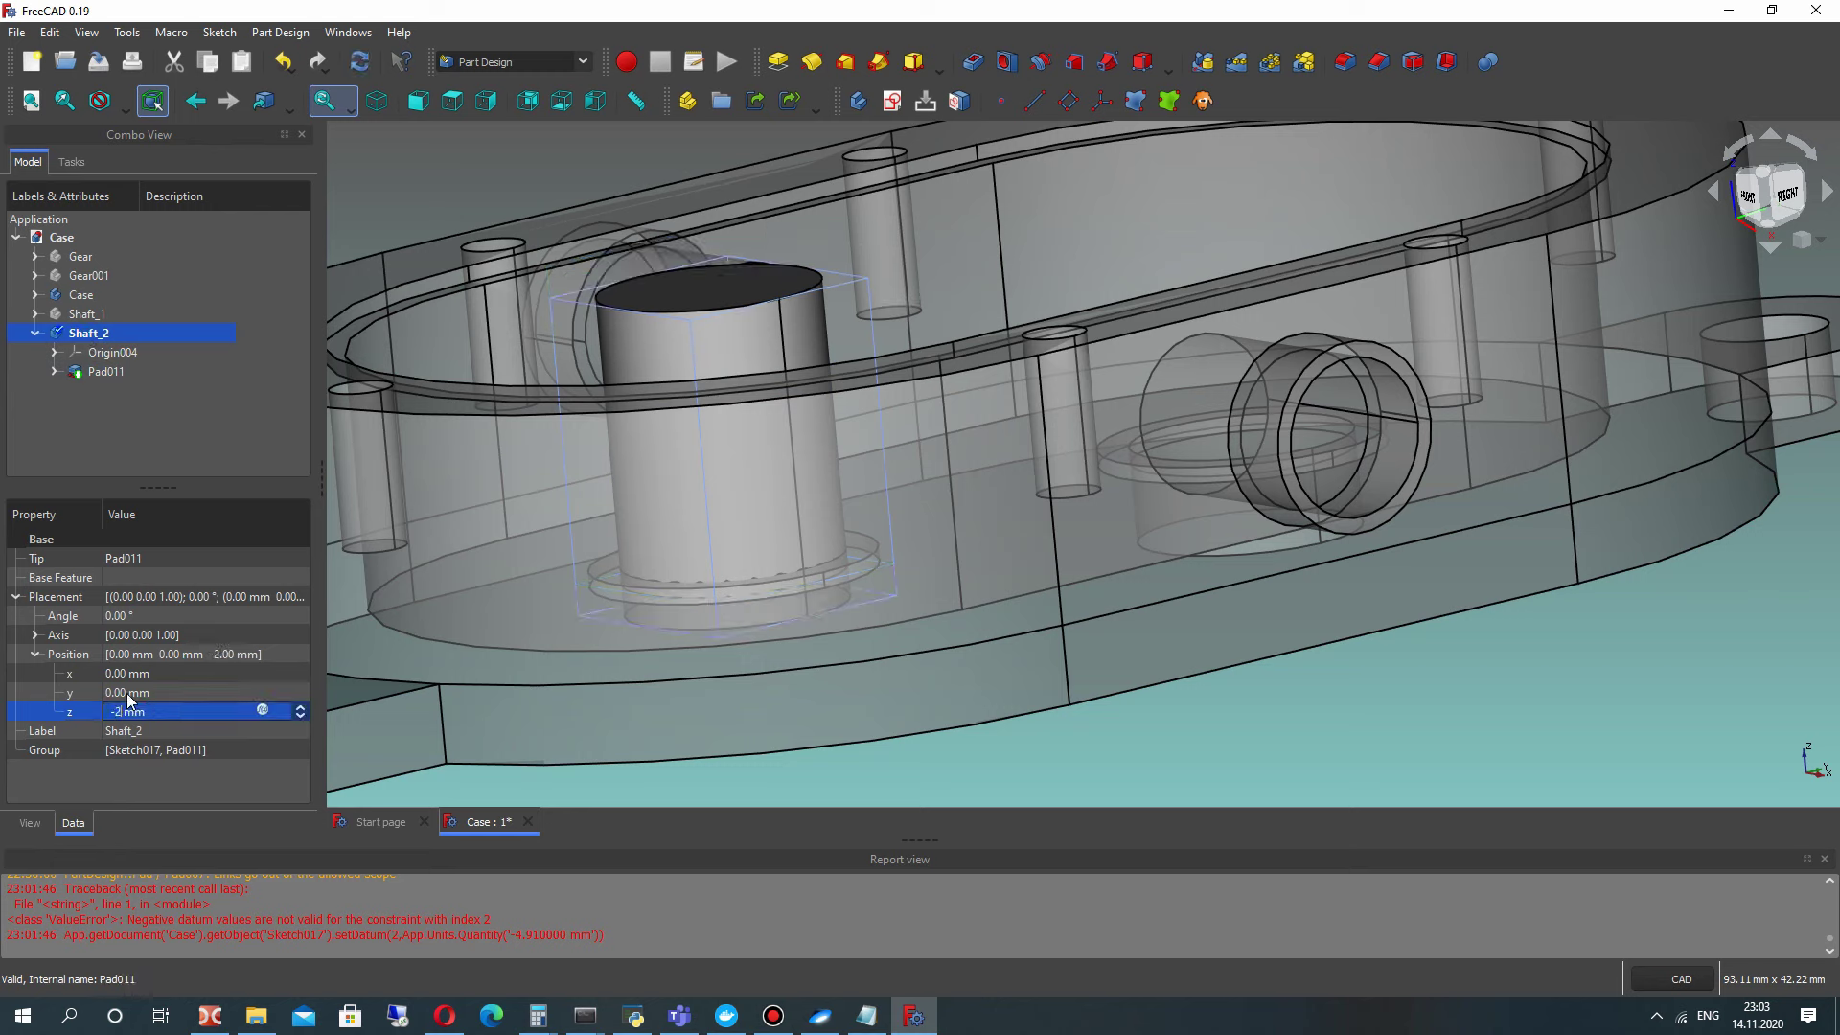
{"action": "middle_click_drag", "start_coordinate": [708, 494], "coordinate": [796, 577]}
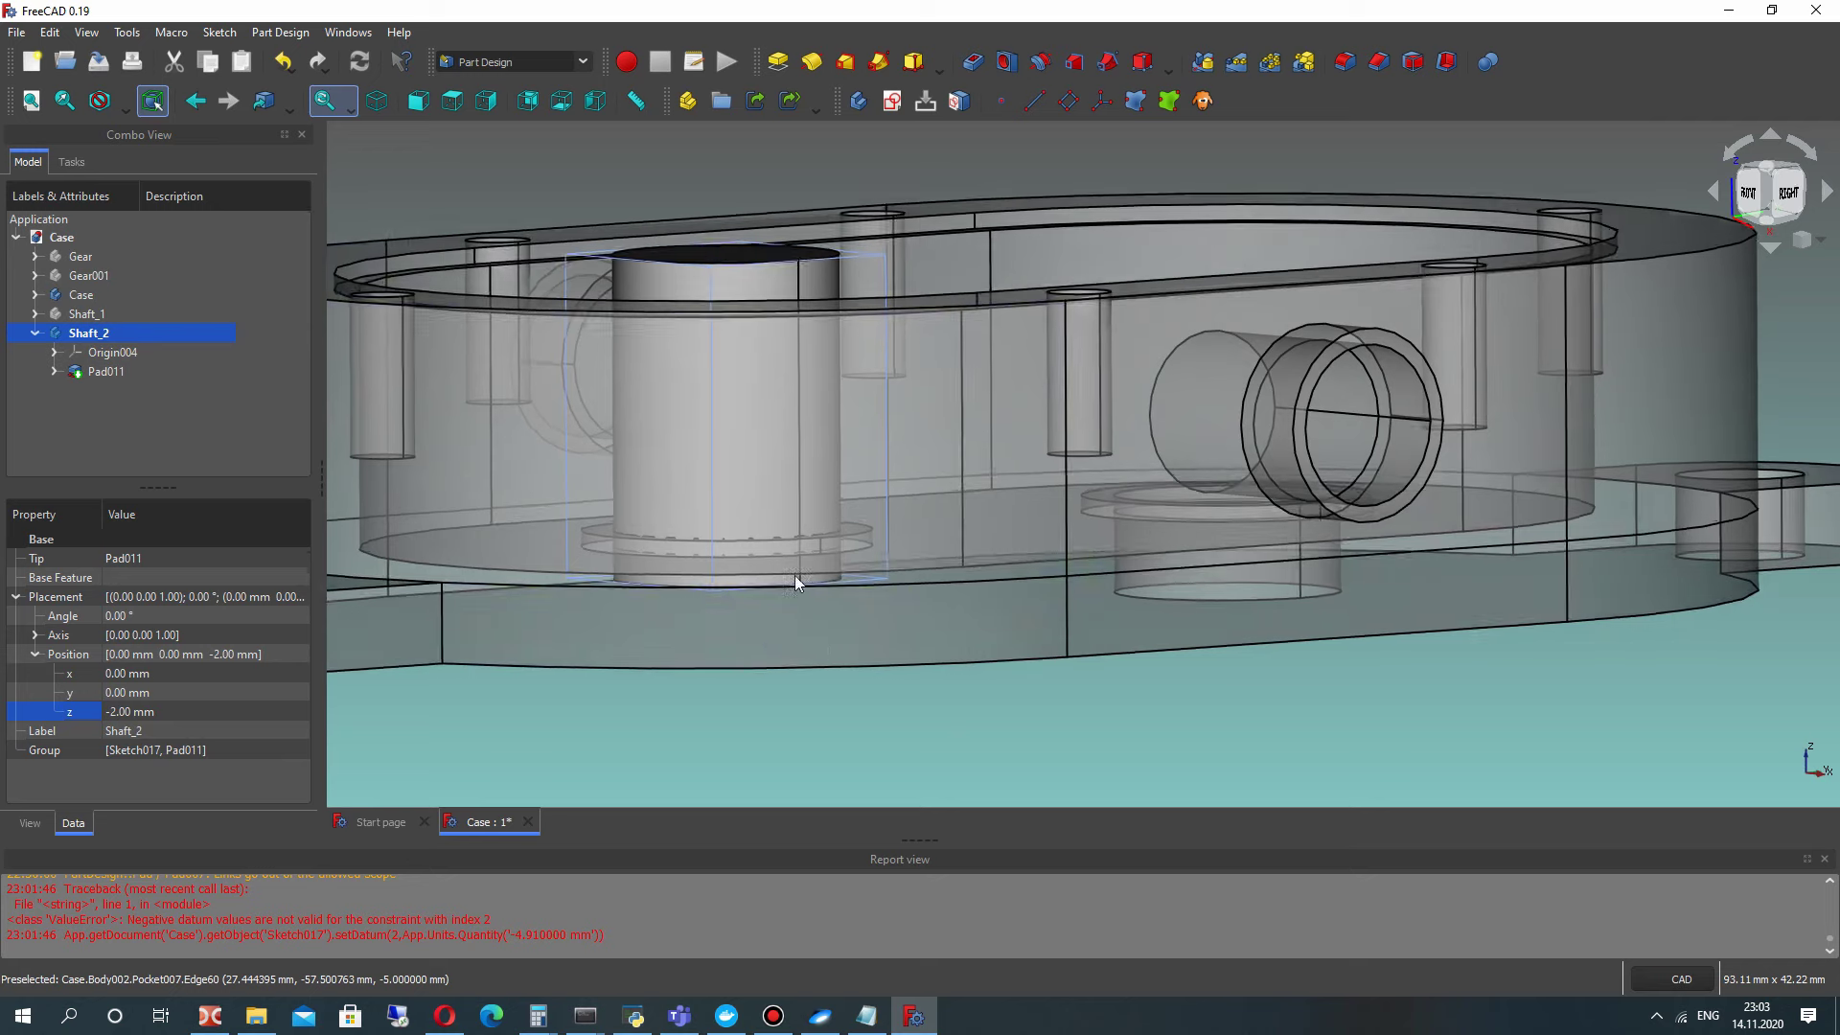
Step: Examine how Shaft_2 seats in the case's bore, toggling the Case body's visibility to check the lower end
{"action": "scroll", "coordinate": [825, 496], "scroll_direction": "down", "scroll_amount": 2}
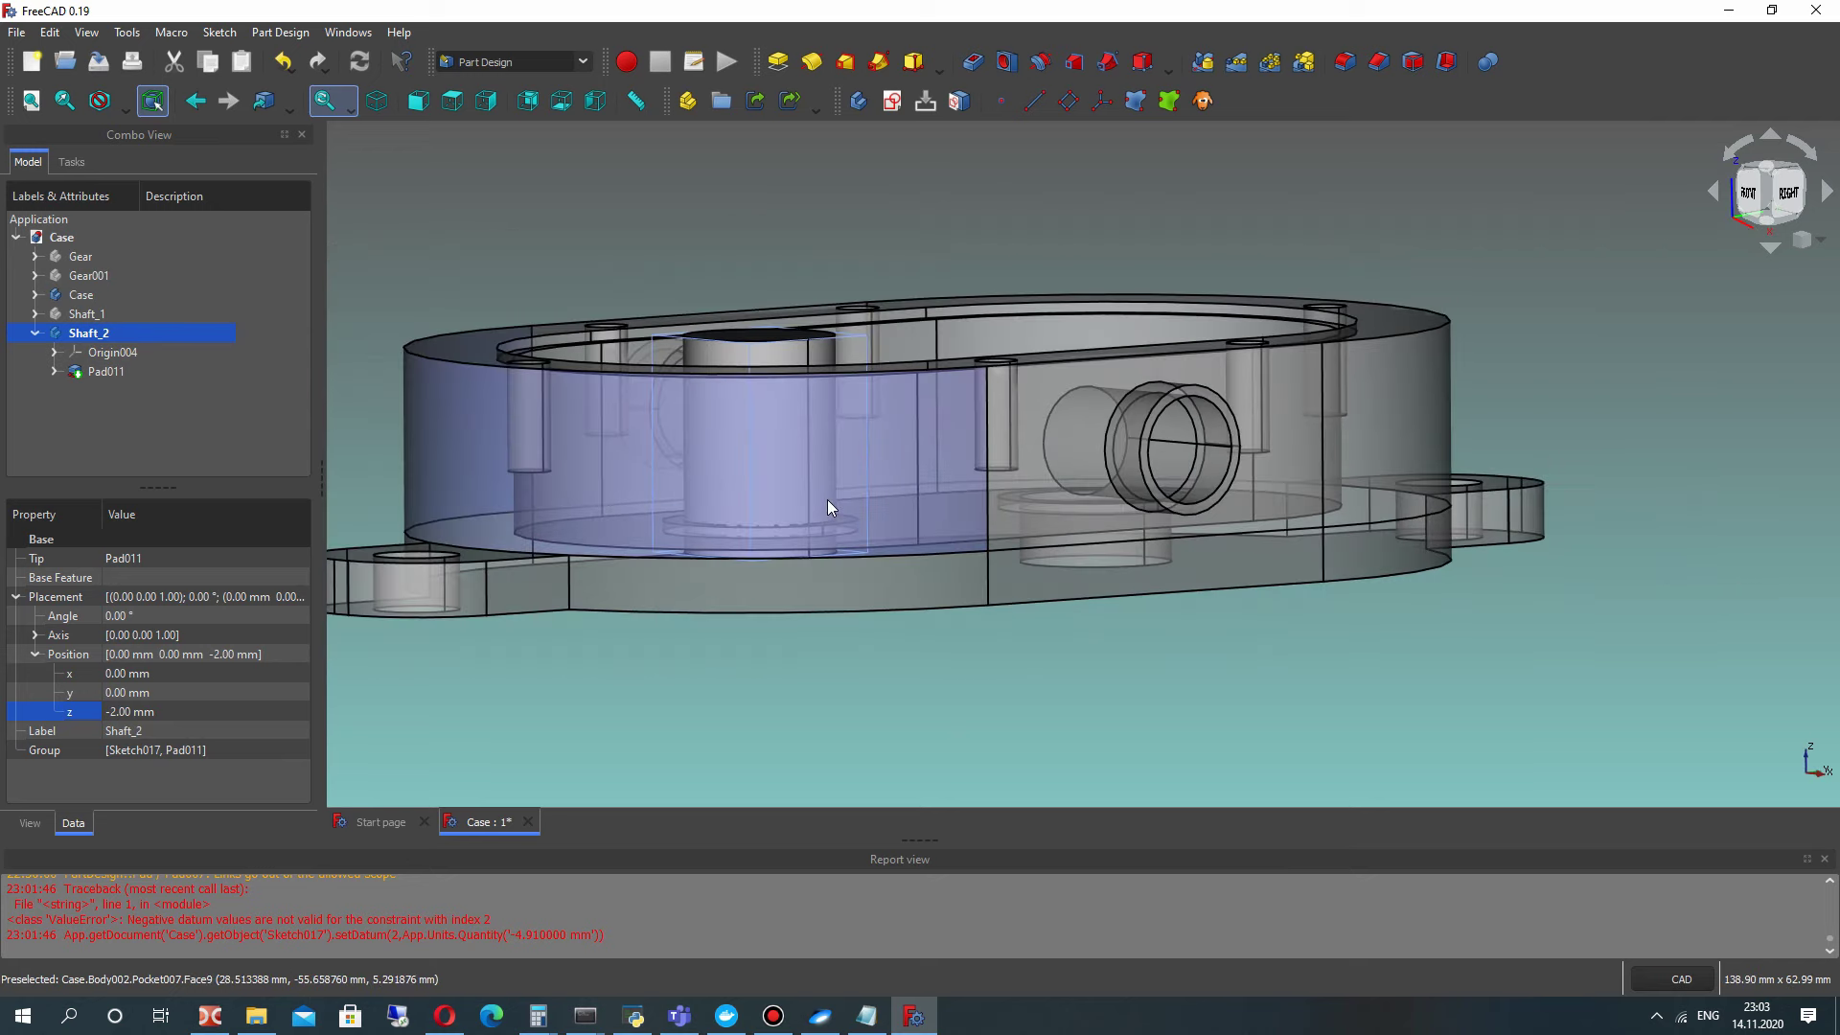
{"action": "left_click", "coordinate": [81, 295]}
{"action": "key", "text": "space"}
{"action": "key", "text": "space"}
{"action": "key", "text": "space"}
{"action": "key", "text": "space"}
{"action": "left_click", "coordinate": [98, 335]}
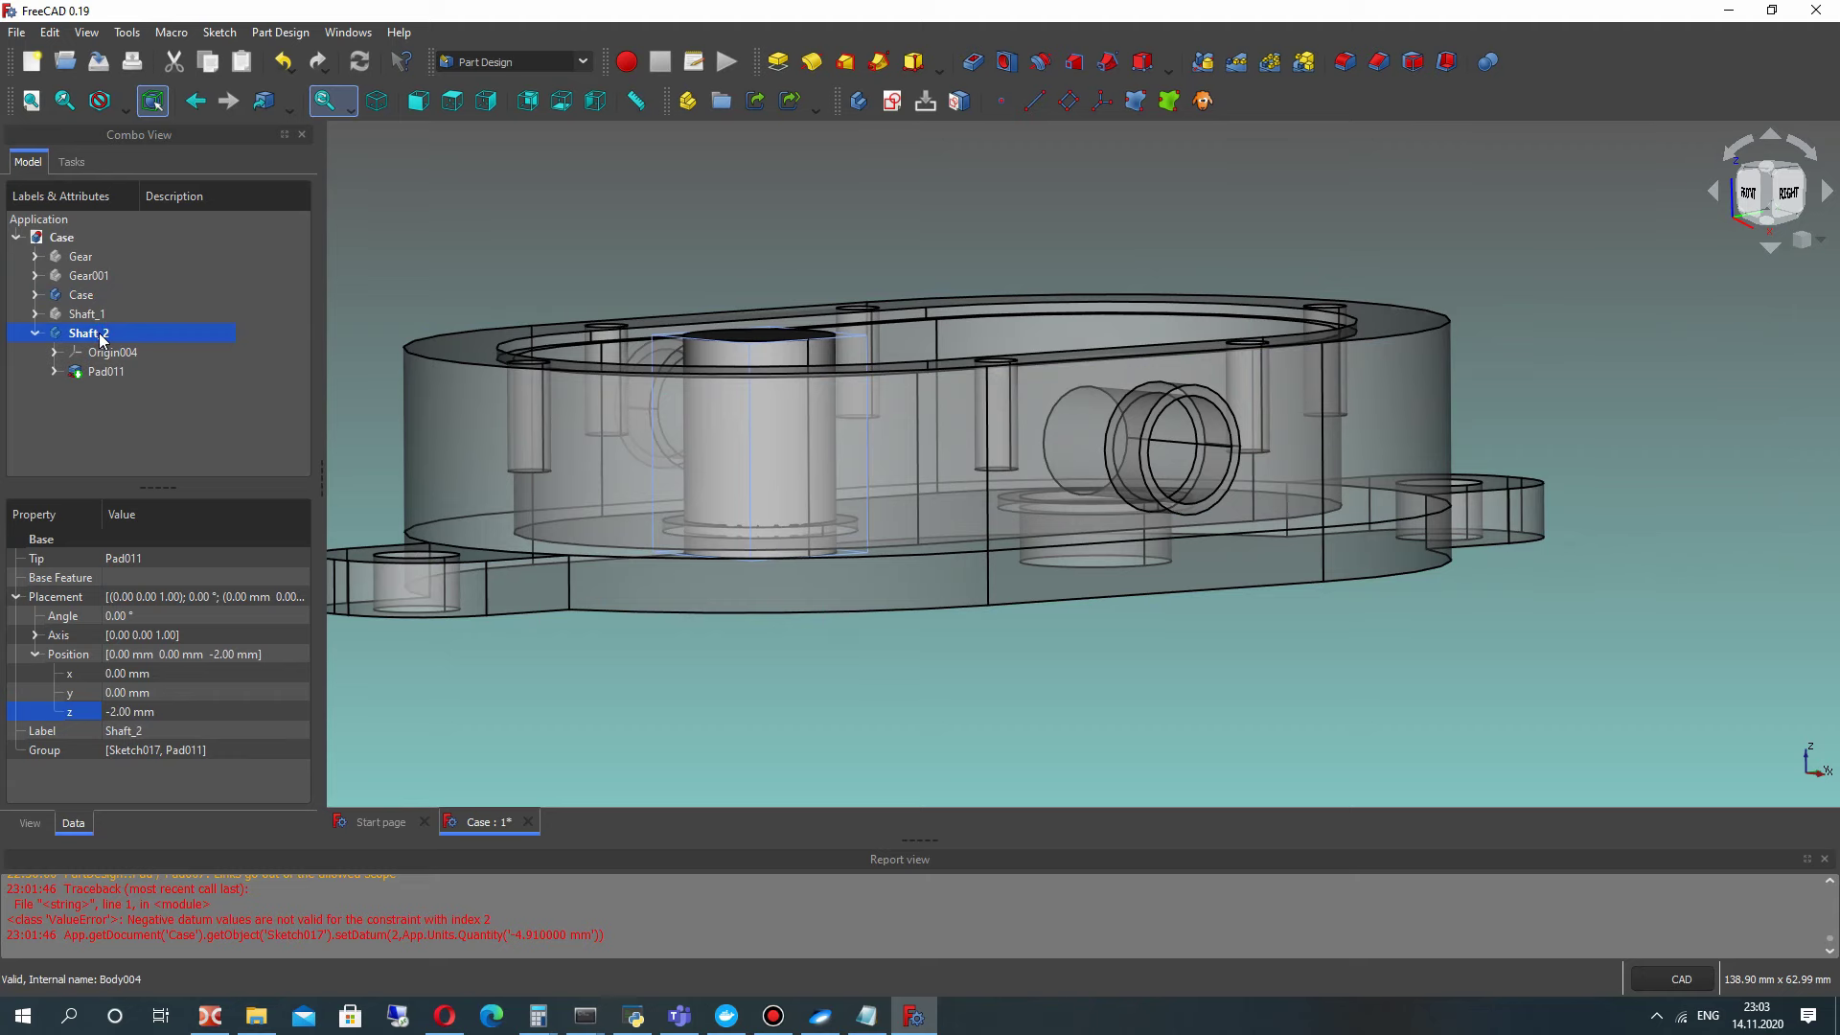
{"action": "scroll", "coordinate": [940, 657], "scroll_direction": "up", "scroll_amount": 8}
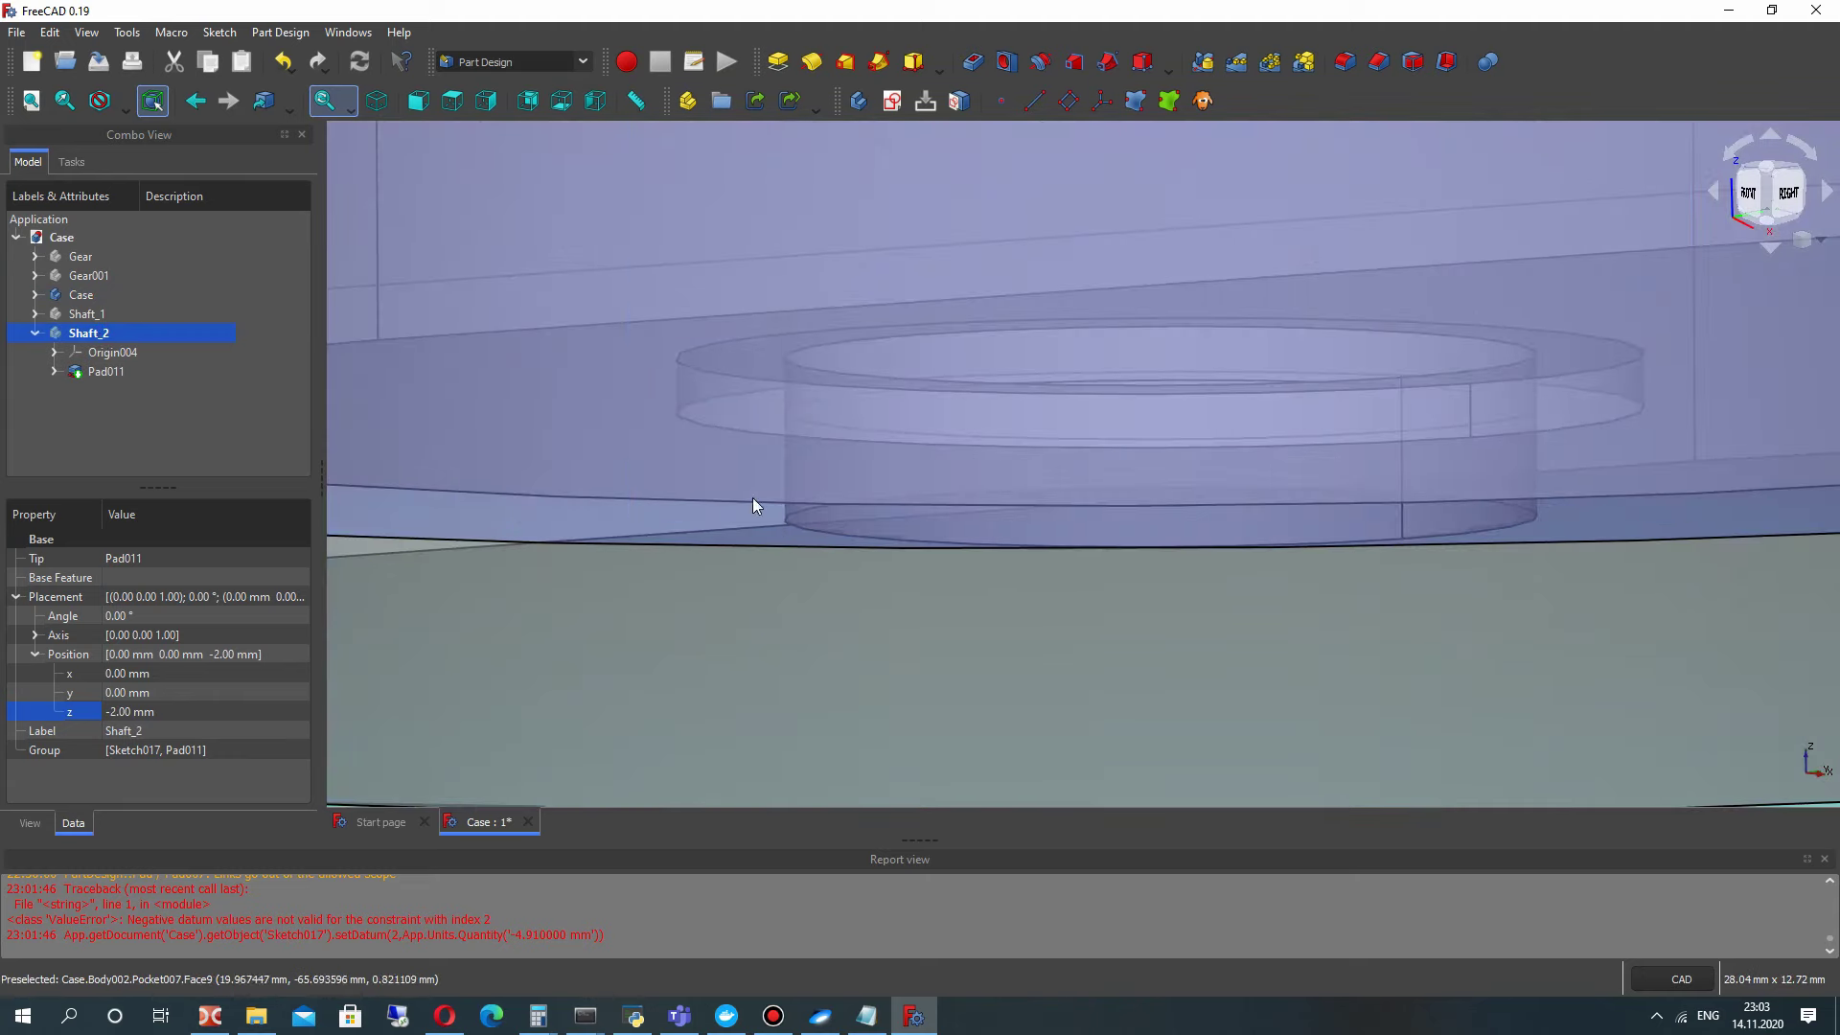
{"action": "scroll", "coordinate": [906, 465], "scroll_direction": "down", "scroll_amount": 3}
{"action": "scroll", "coordinate": [906, 463], "scroll_direction": "down", "scroll_amount": 5}
{"action": "middle_click_drag", "start_coordinate": [957, 422], "coordinate": [948, 480]}
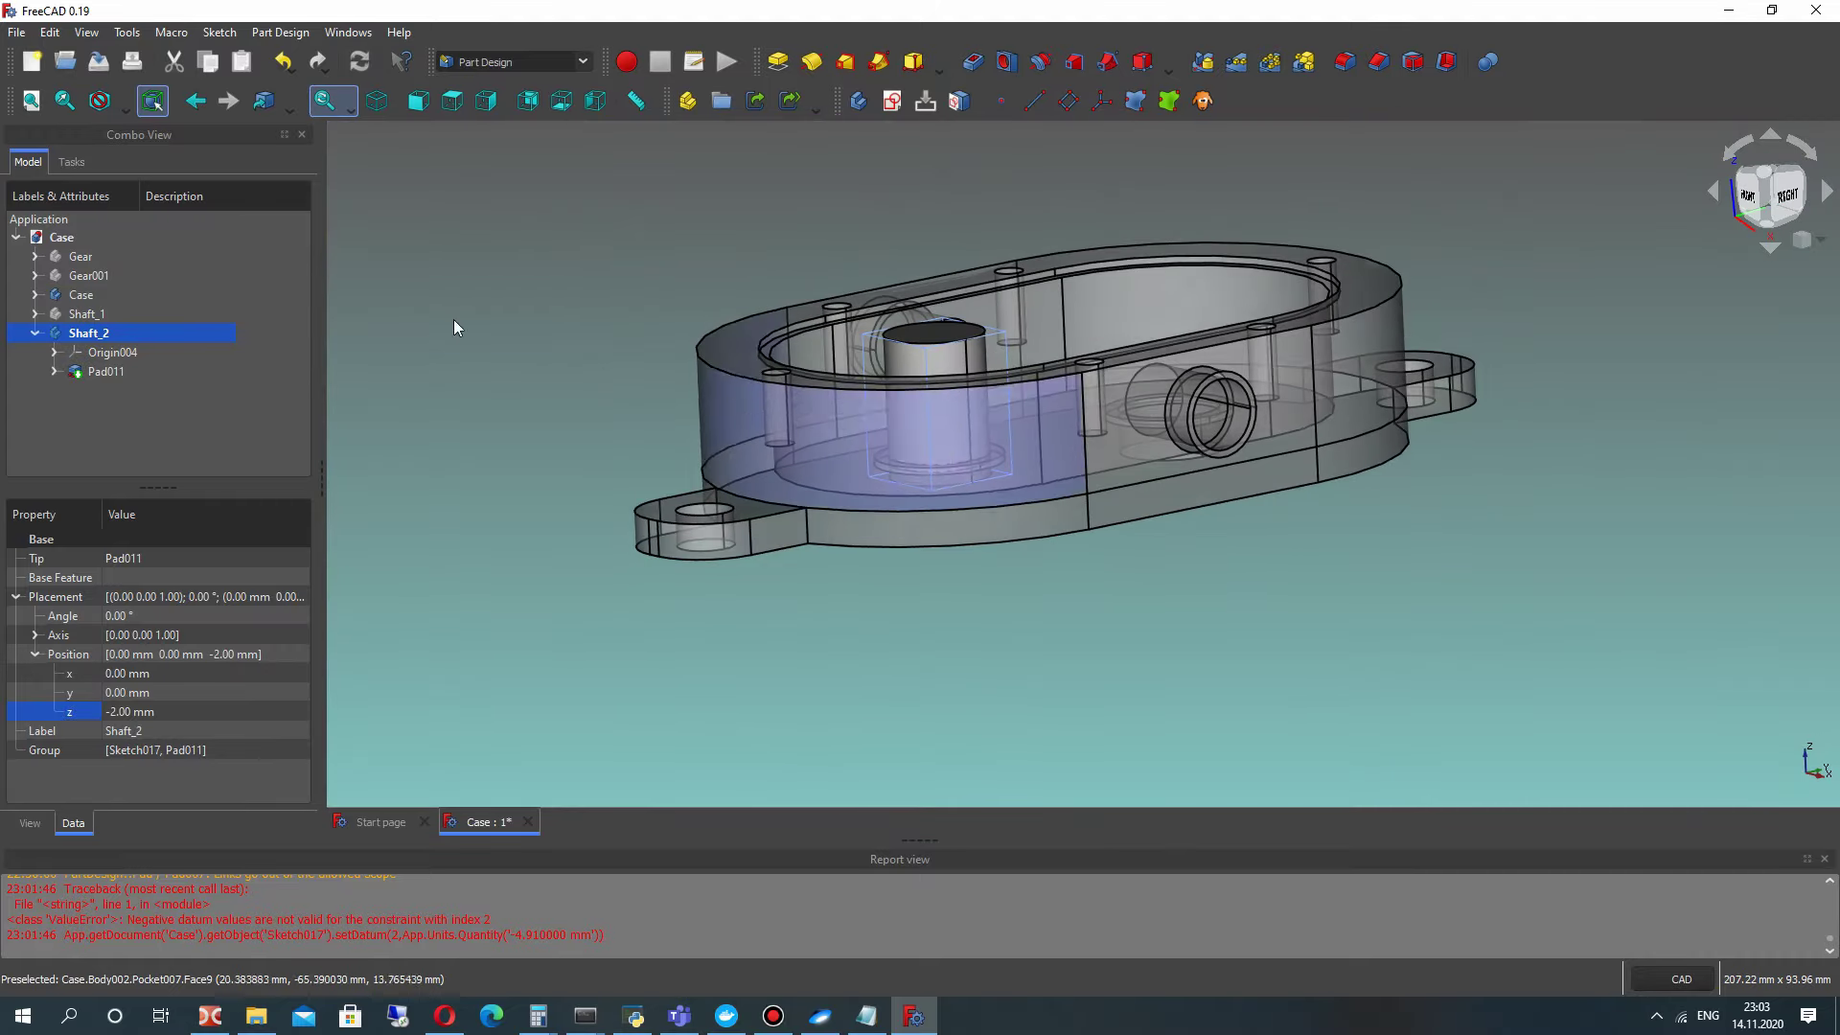
Step: Show the Shaft_1 body and view both shafts in the case from the right side
{"action": "left_click", "coordinate": [77, 314]}
{"action": "key", "text": "3"}
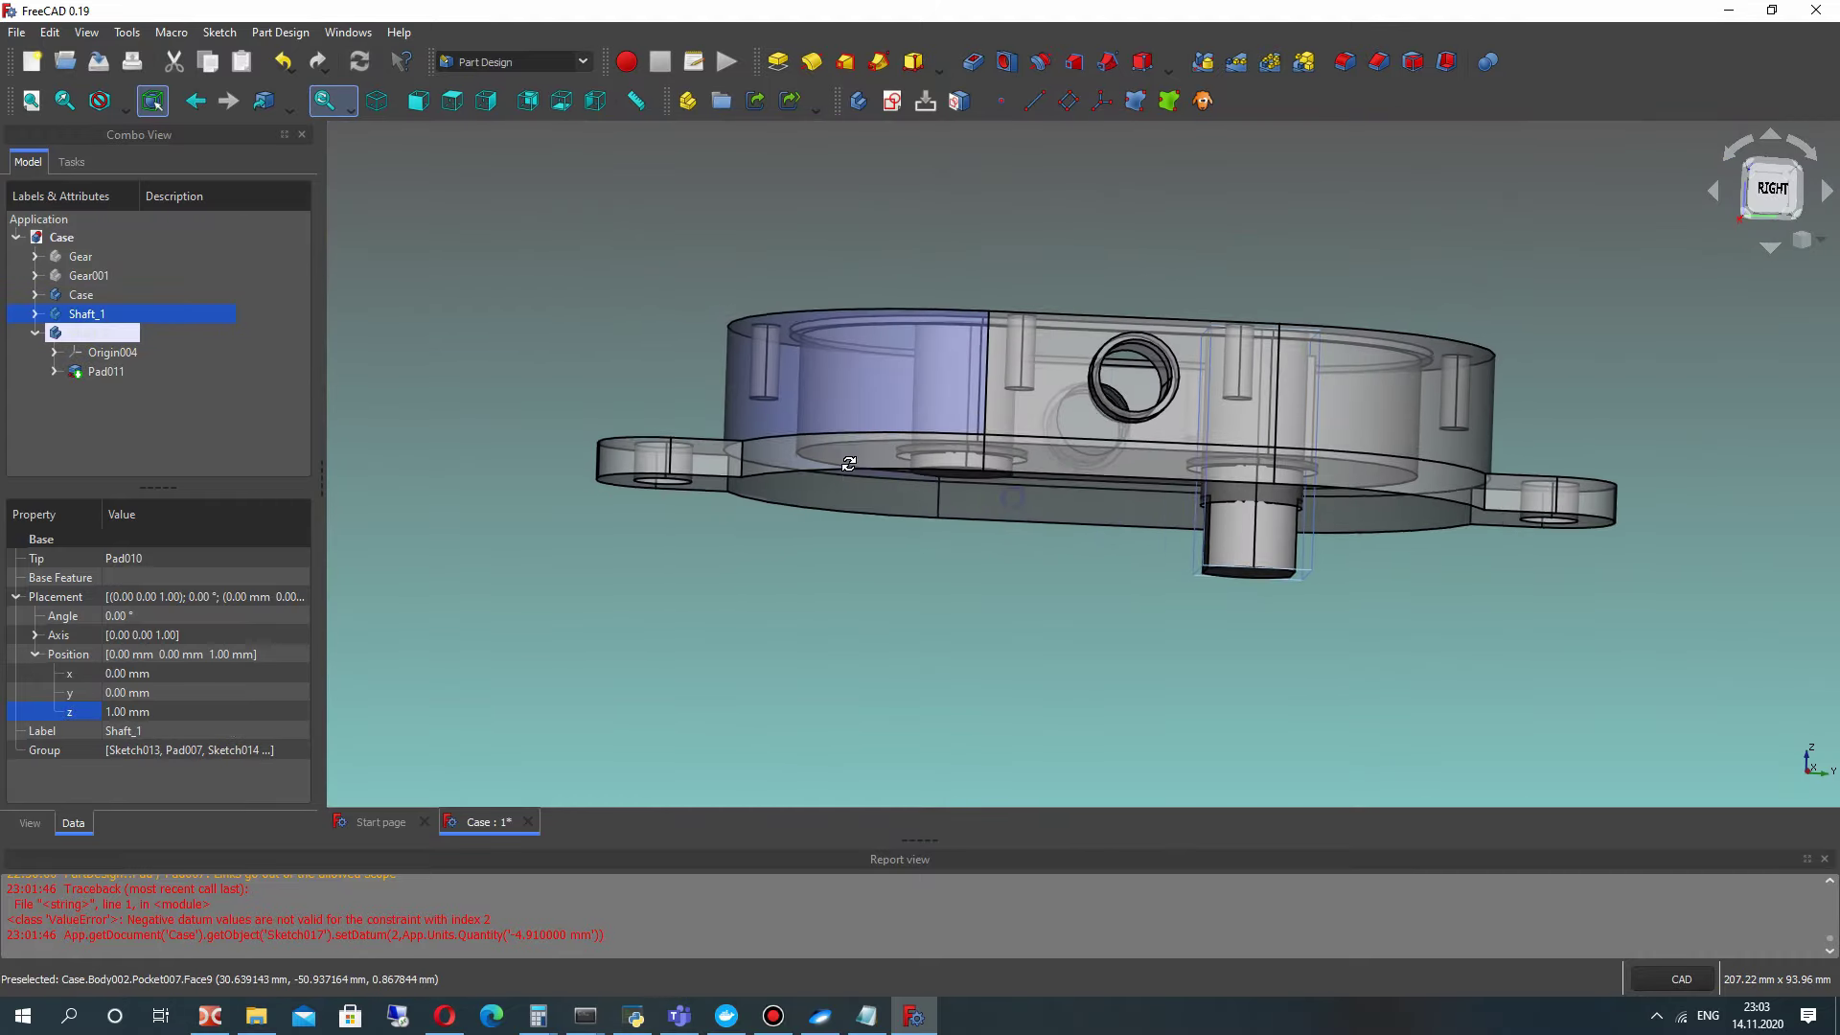
{"action": "left_click", "coordinate": [1769, 191]}
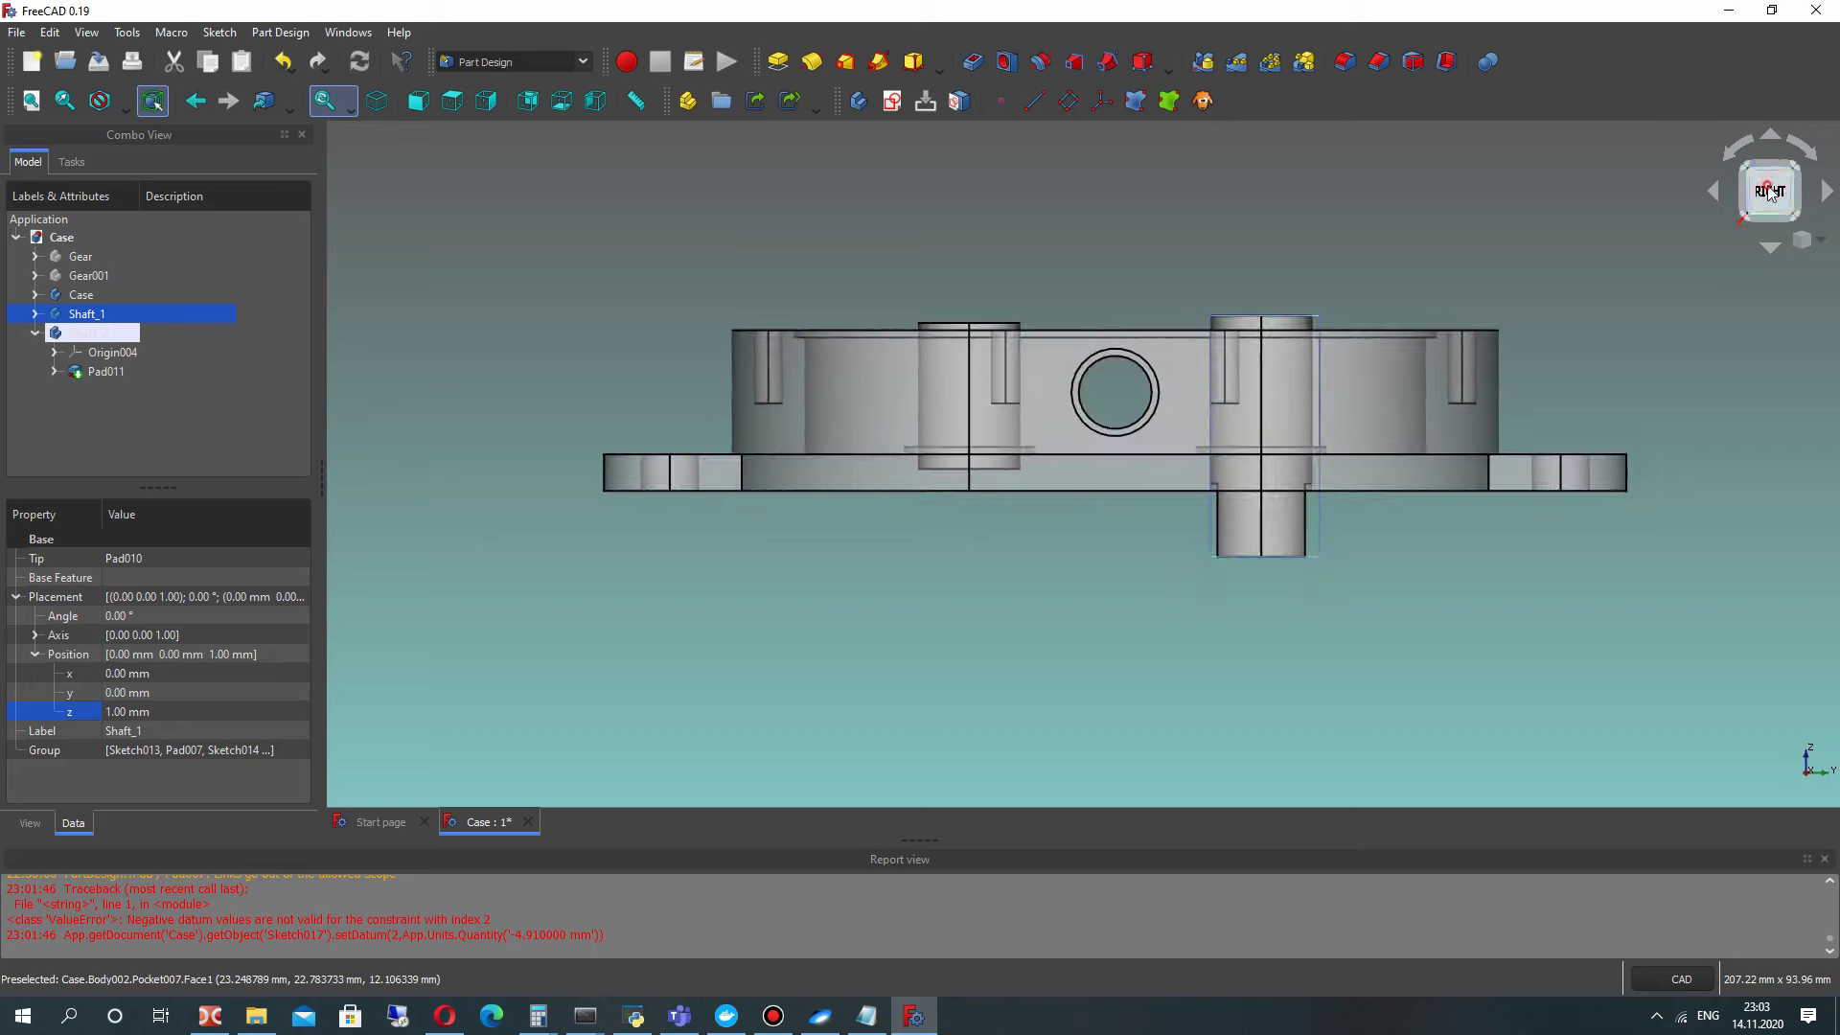
{"action": "scroll", "coordinate": [1129, 340], "scroll_direction": "up", "scroll_amount": 3}
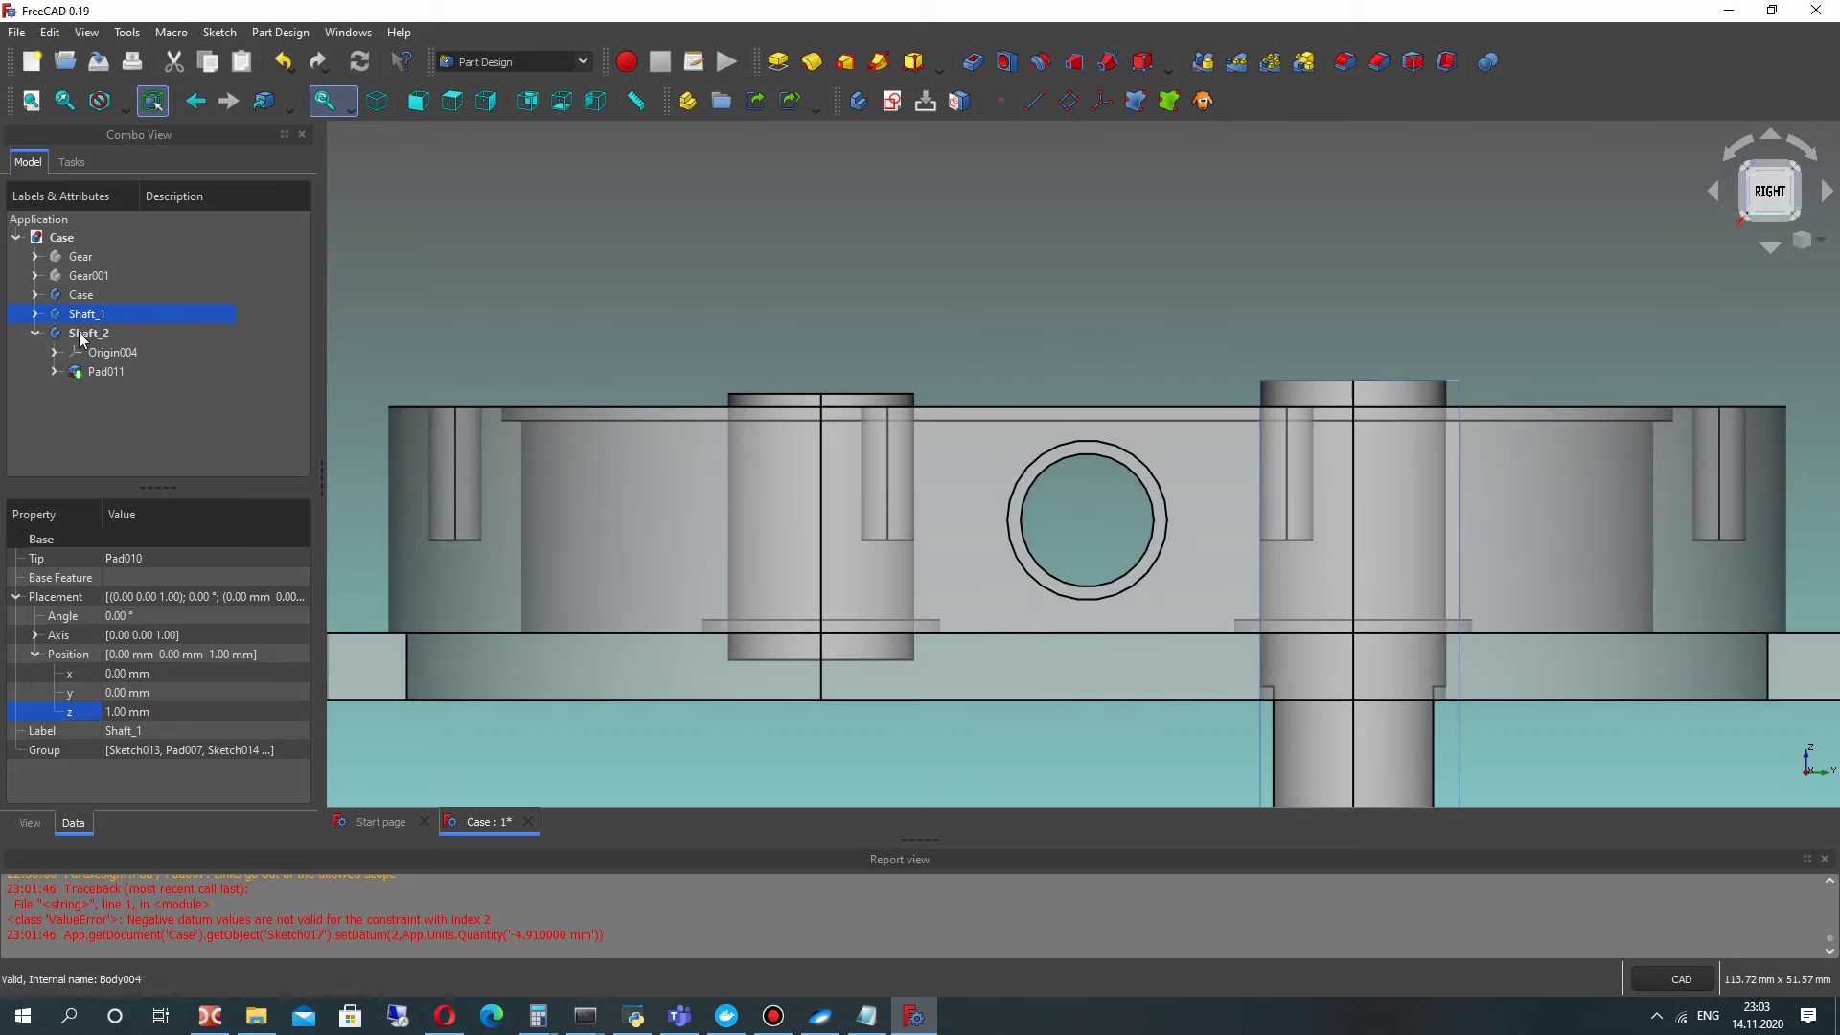
Step: Set the length of the Shaft_2 pad (Pad011) to 21 mm and check its upper end against Shaft_1
{"action": "left_click", "coordinate": [88, 334]}
{"action": "left_click", "coordinate": [99, 372]}
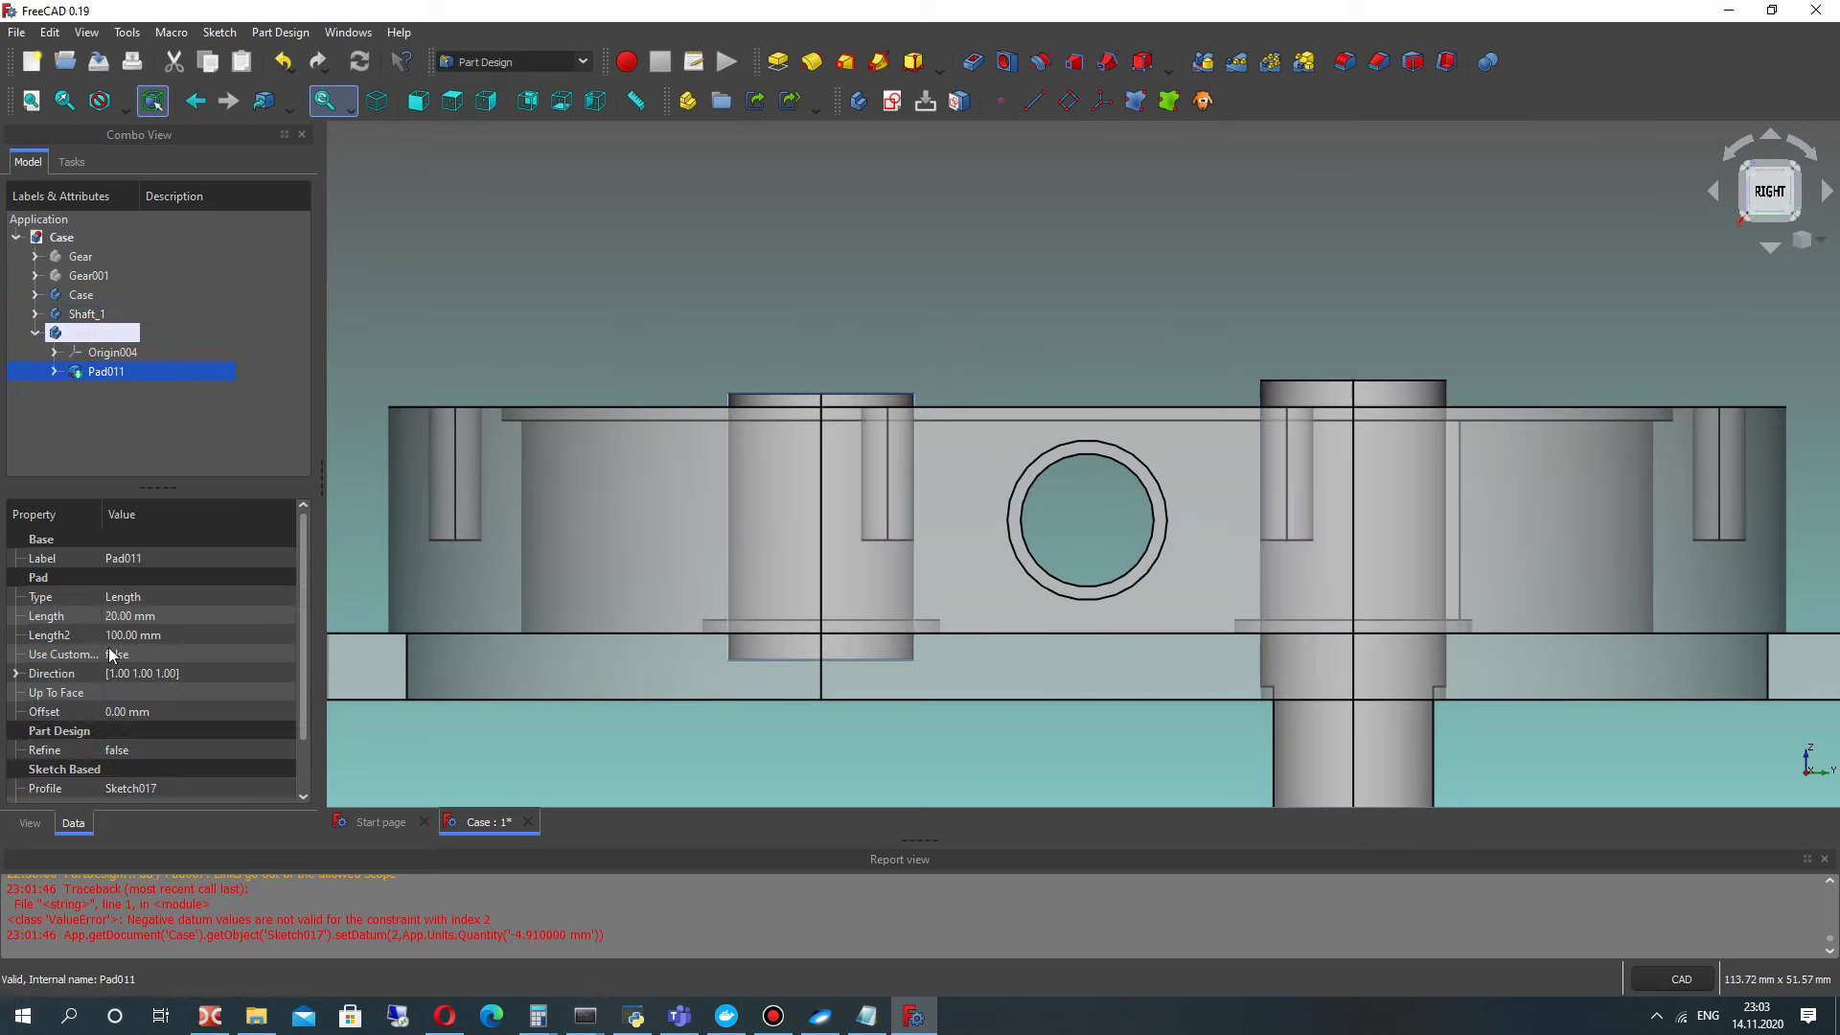
{"action": "key", "text": "Return"}
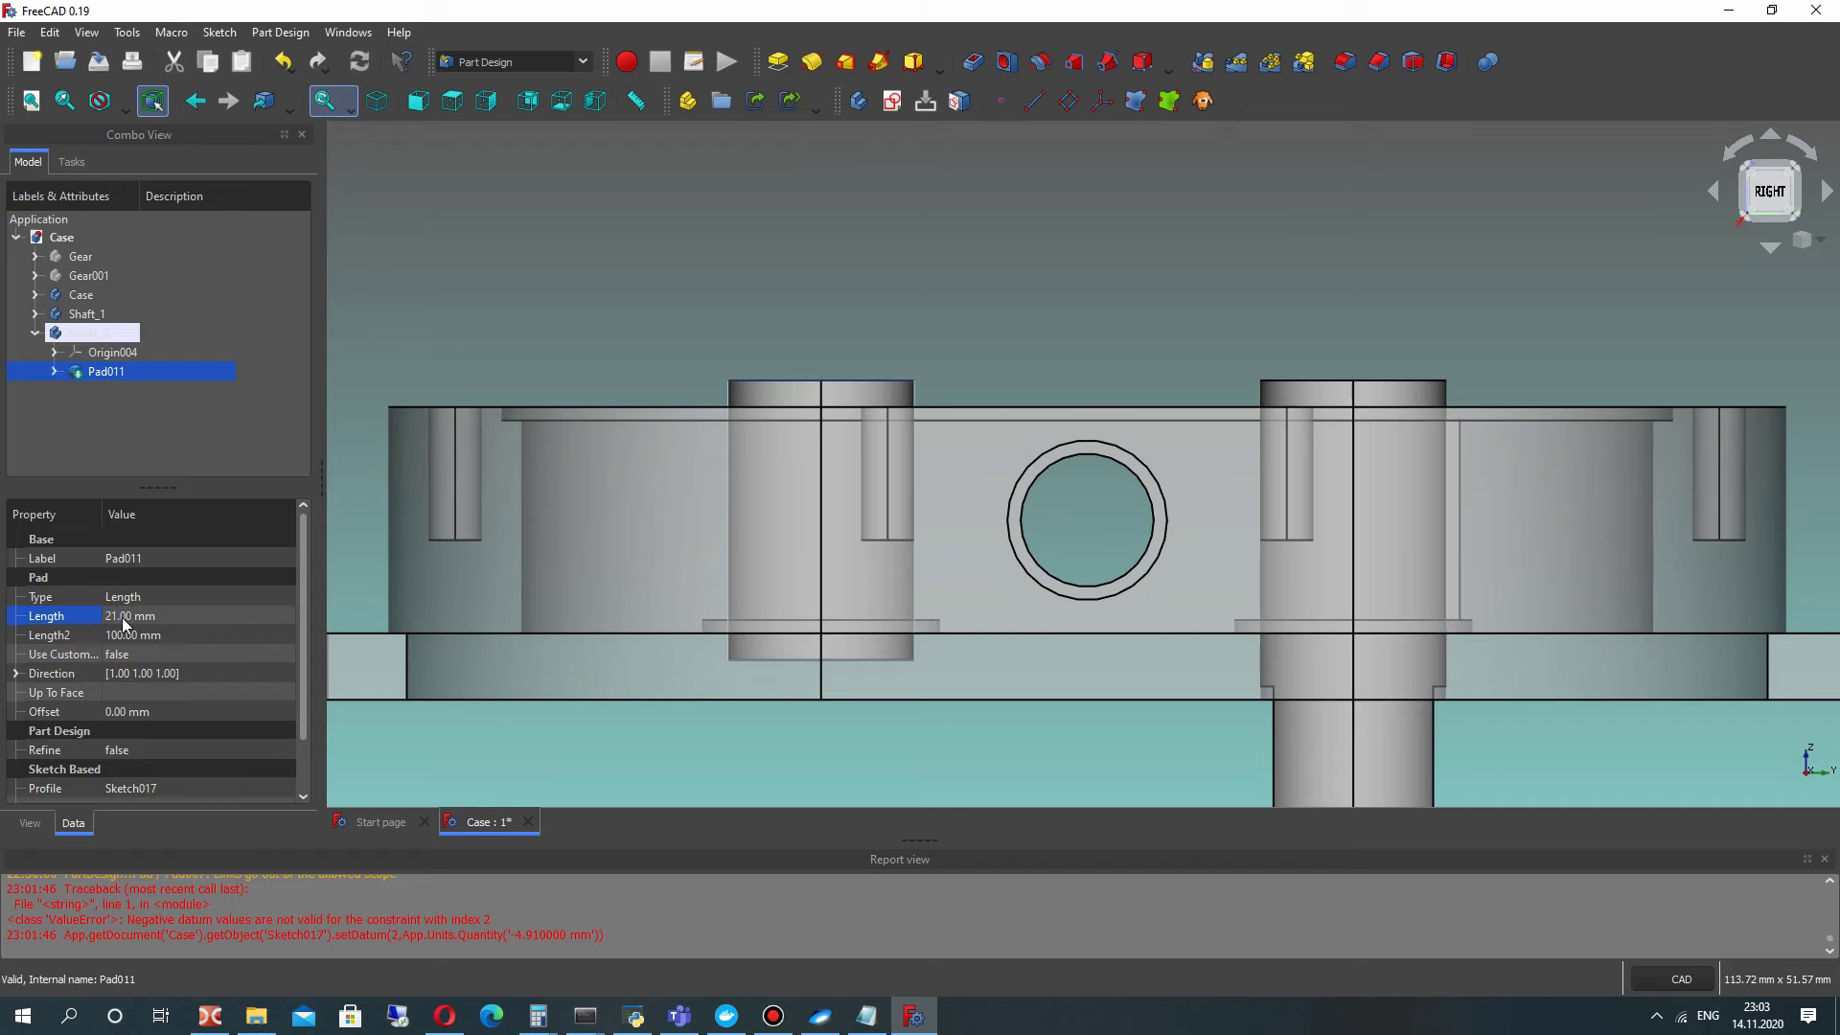
{"action": "scroll", "coordinate": [1066, 388], "scroll_direction": "up", "scroll_amount": 2}
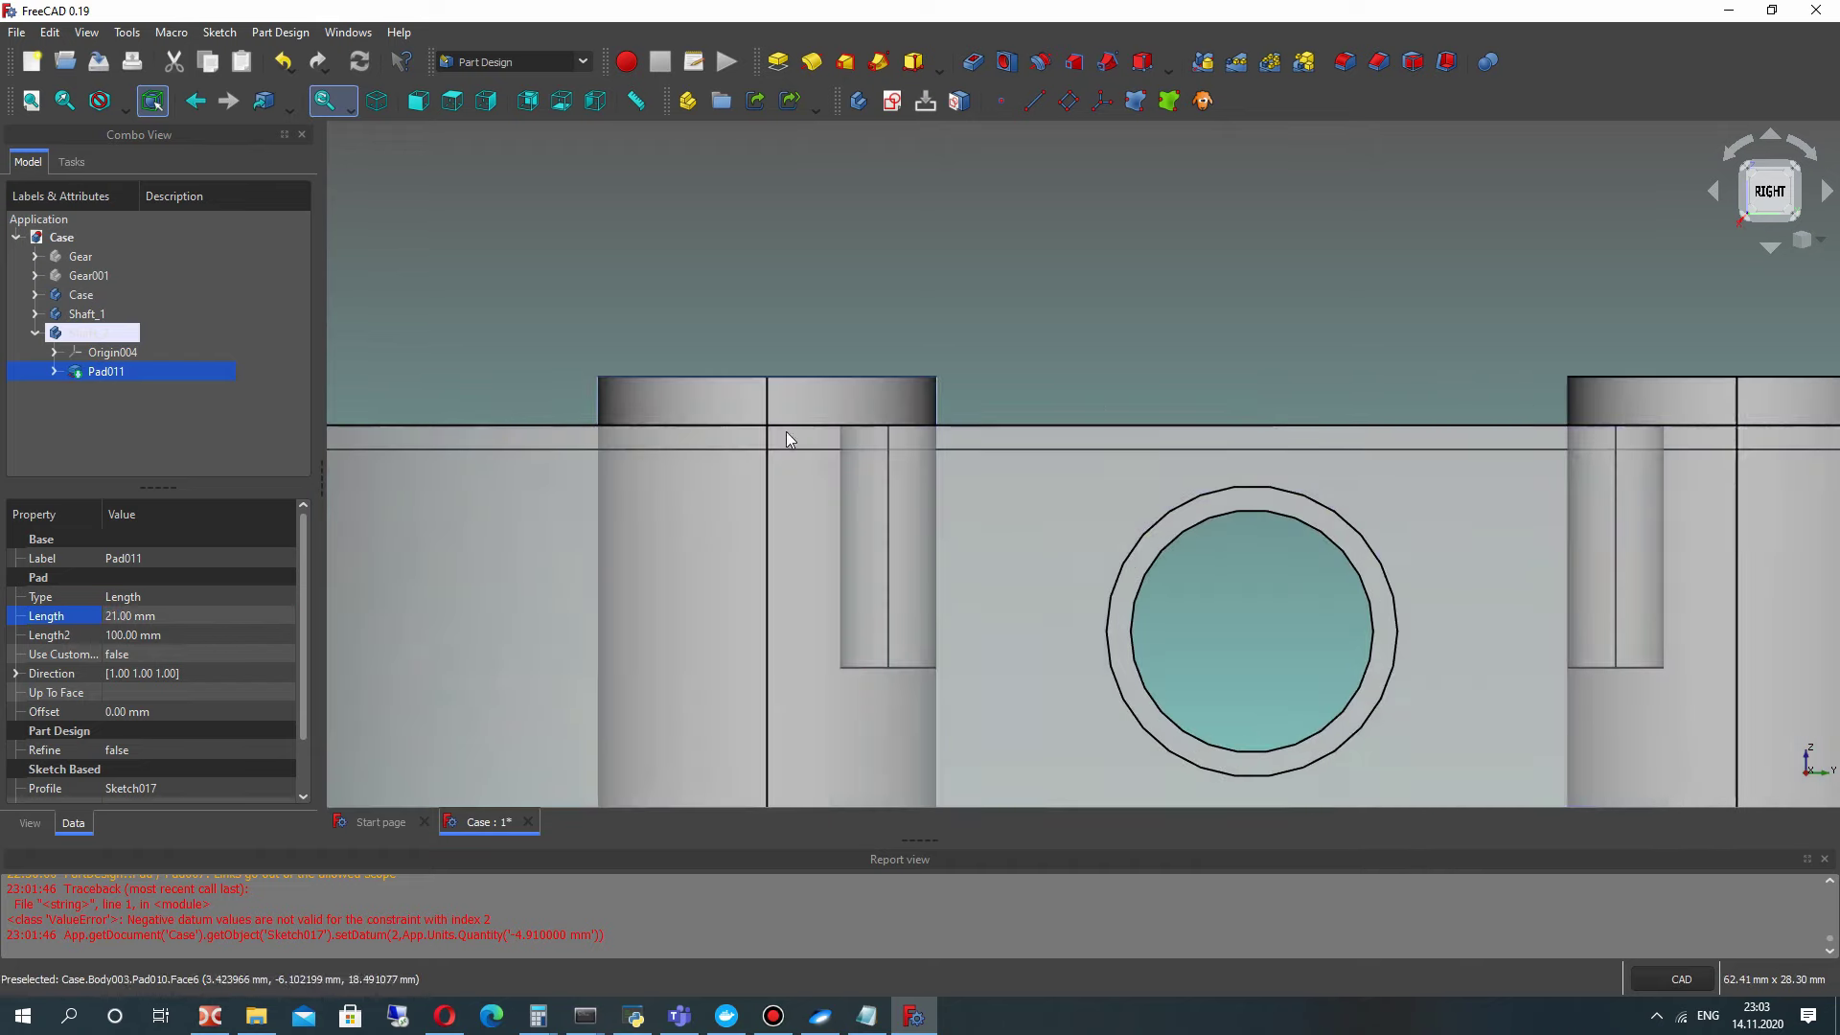
{"action": "scroll", "coordinate": [830, 426], "scroll_direction": "down", "scroll_amount": 5}
{"action": "middle_click_drag", "start_coordinate": [830, 418], "coordinate": [814, 515]}
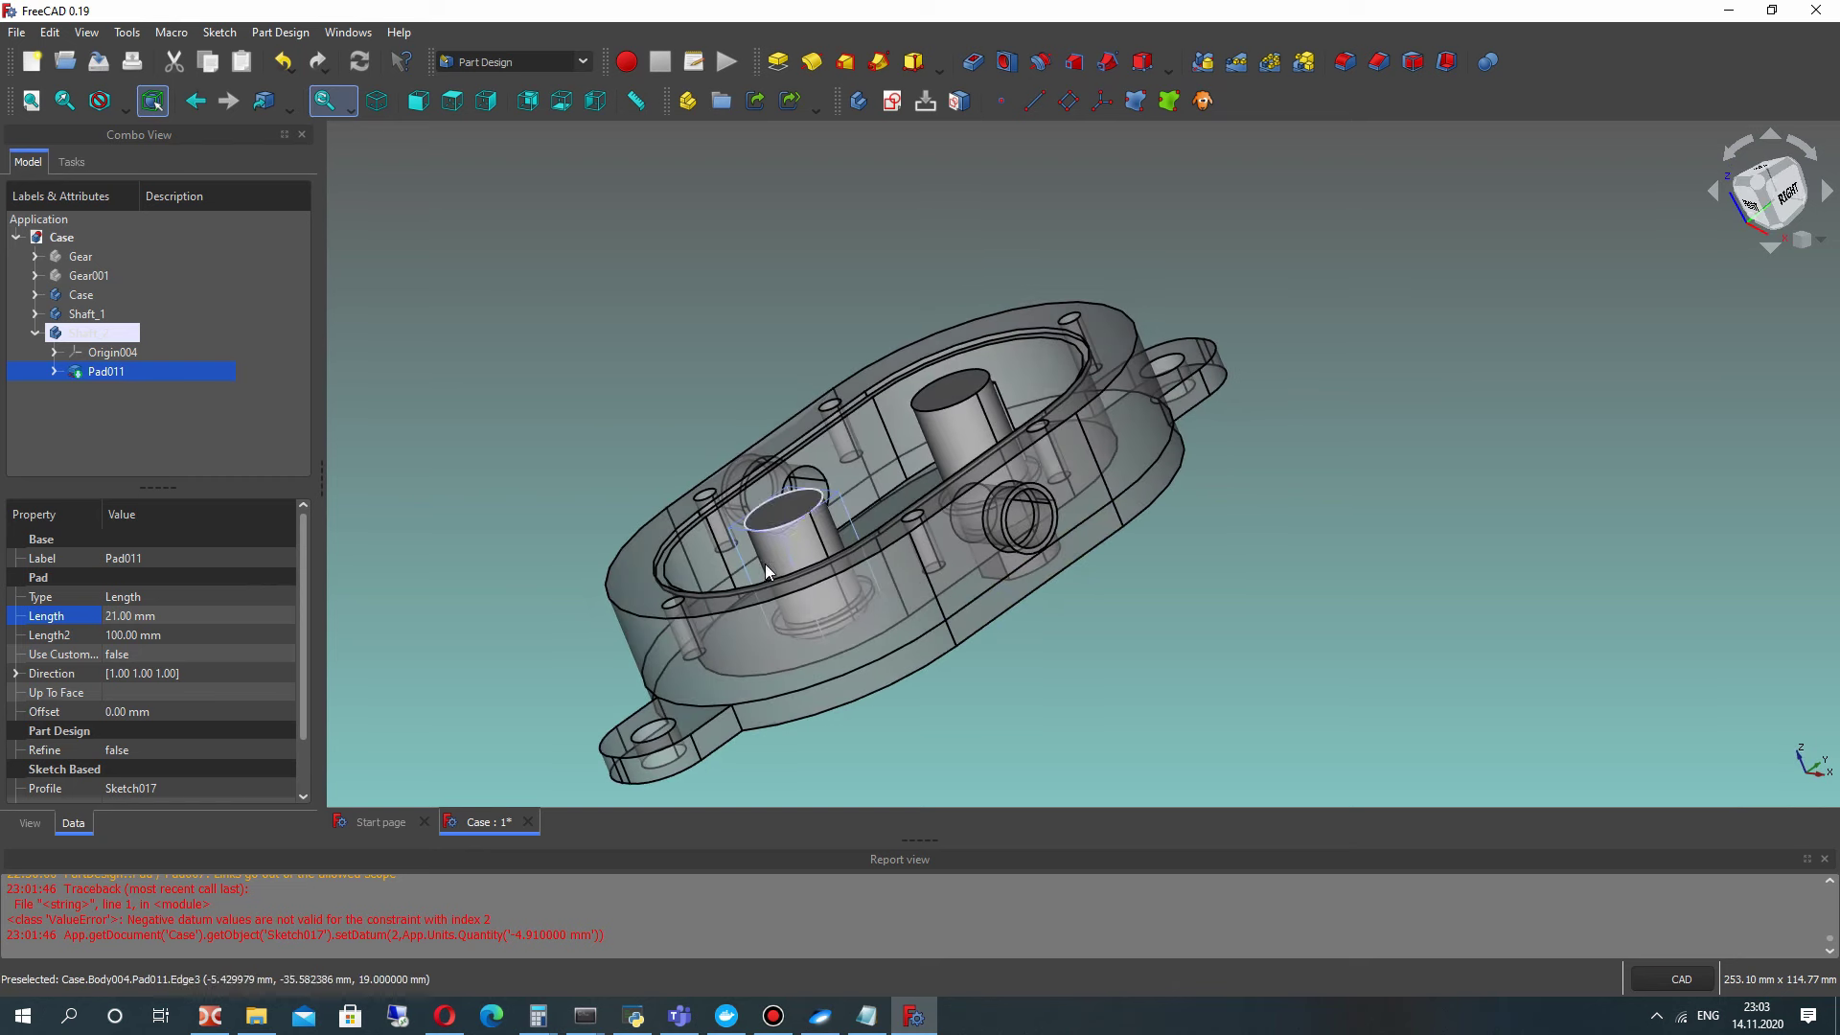
{"action": "scroll", "coordinate": [792, 528], "scroll_direction": "up", "scroll_amount": 2}
{"action": "key", "text": "Return"}
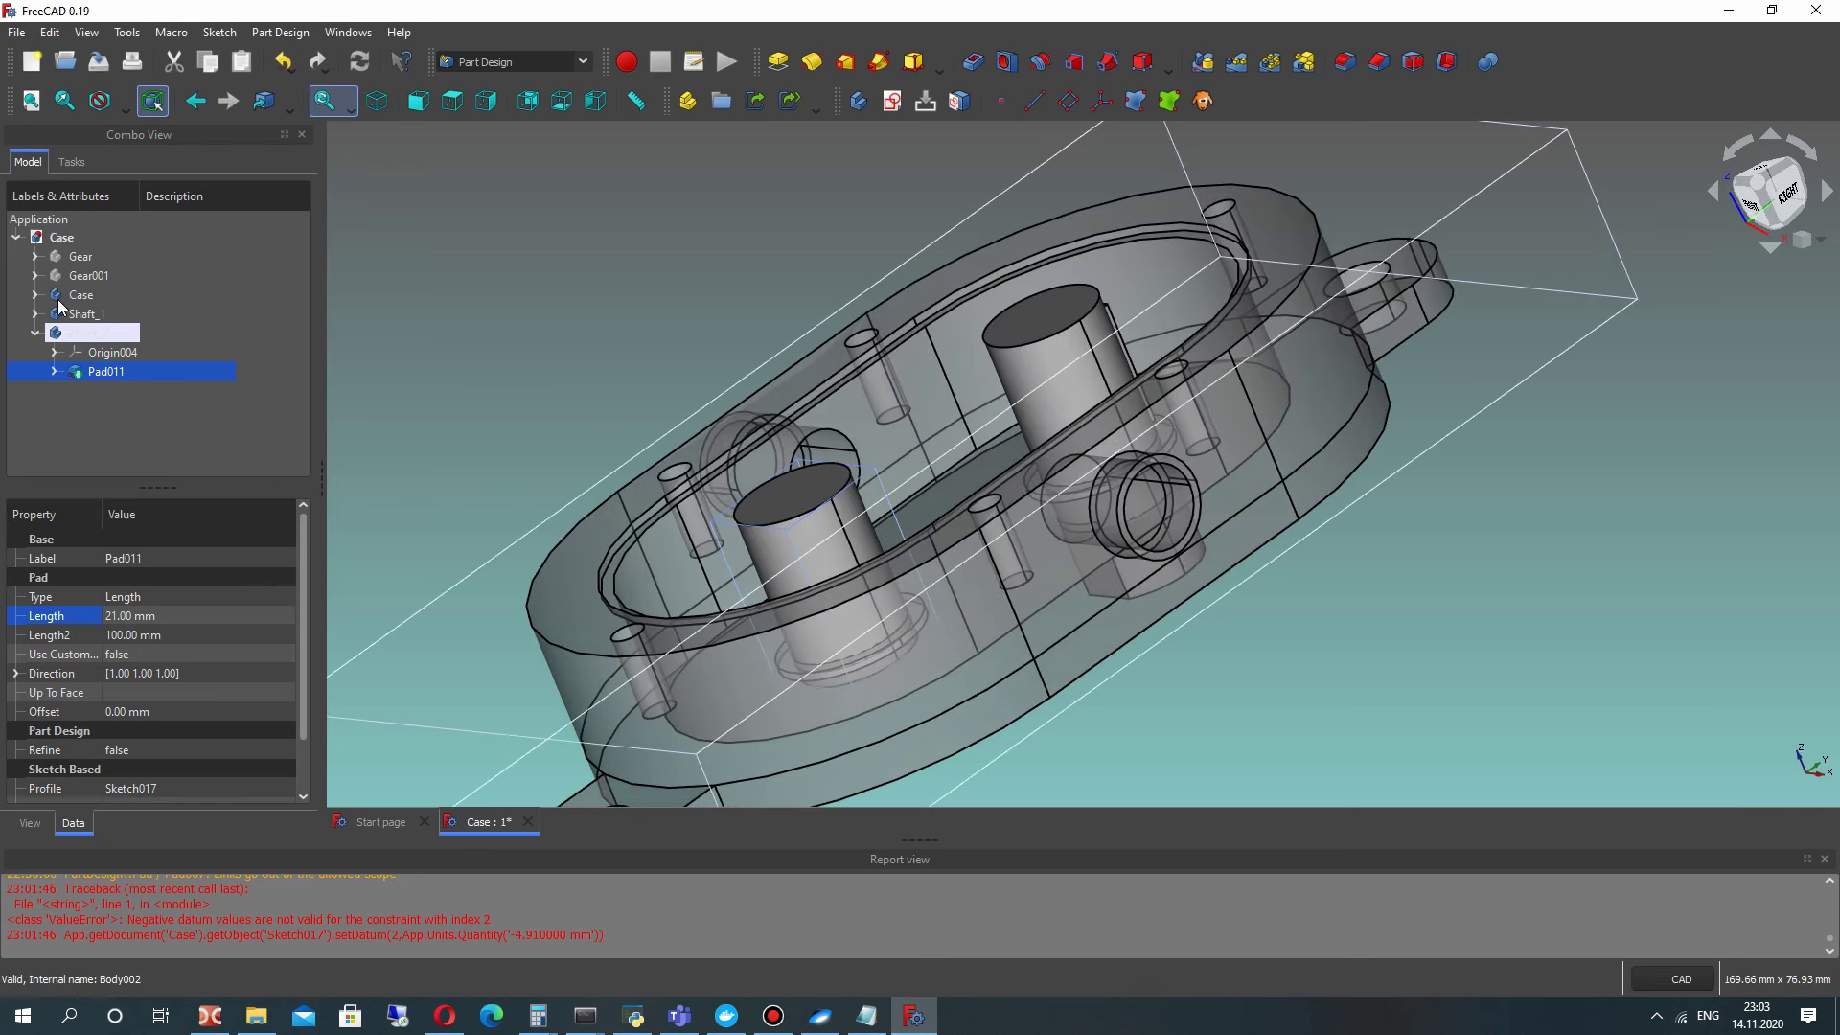
Step: Hide the Case and Shaft_2 bodies so only Shaft_1 is shown
{"action": "left_click", "coordinate": [81, 294]}
{"action": "key", "text": "space"}
{"action": "scroll", "coordinate": [738, 350], "scroll_direction": "down", "scroll_amount": 1}
{"action": "middle_click_drag", "start_coordinate": [993, 510], "coordinate": [925, 604]}
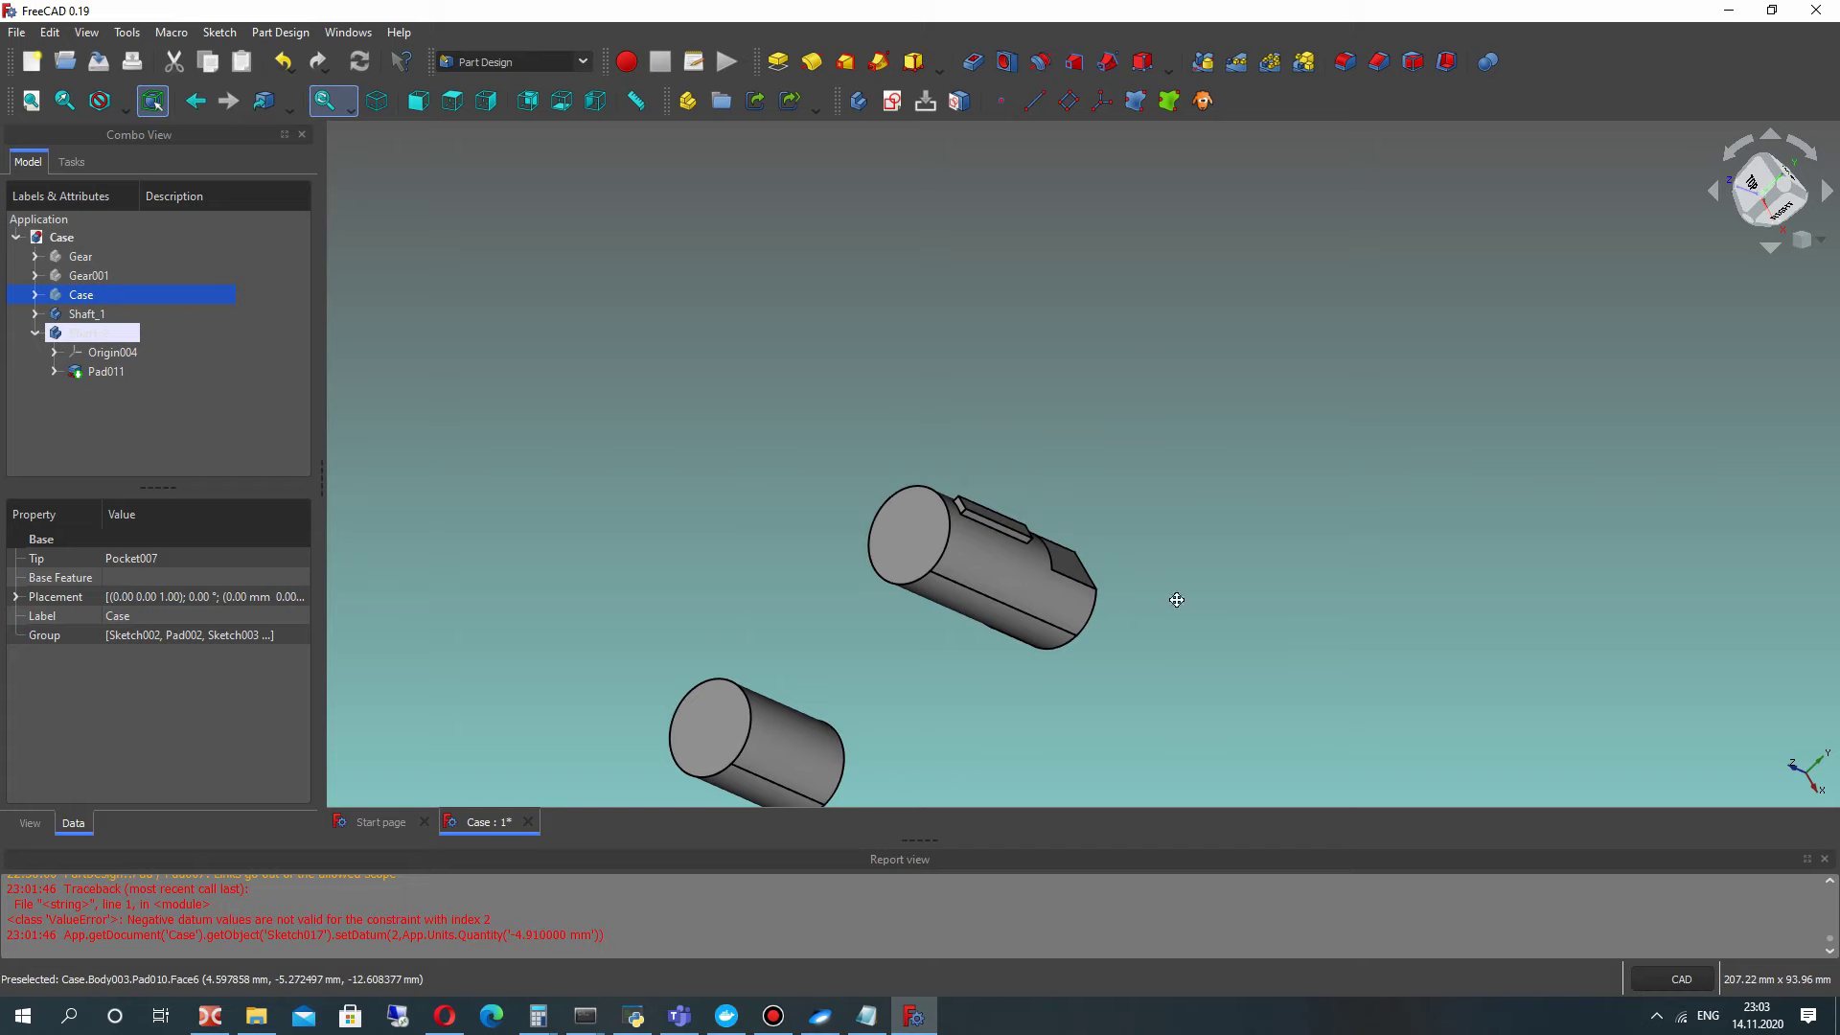
{"action": "middle_click_drag", "start_coordinate": [1171, 600], "coordinate": [1213, 408]}
{"action": "left_click", "coordinate": [36, 332]}
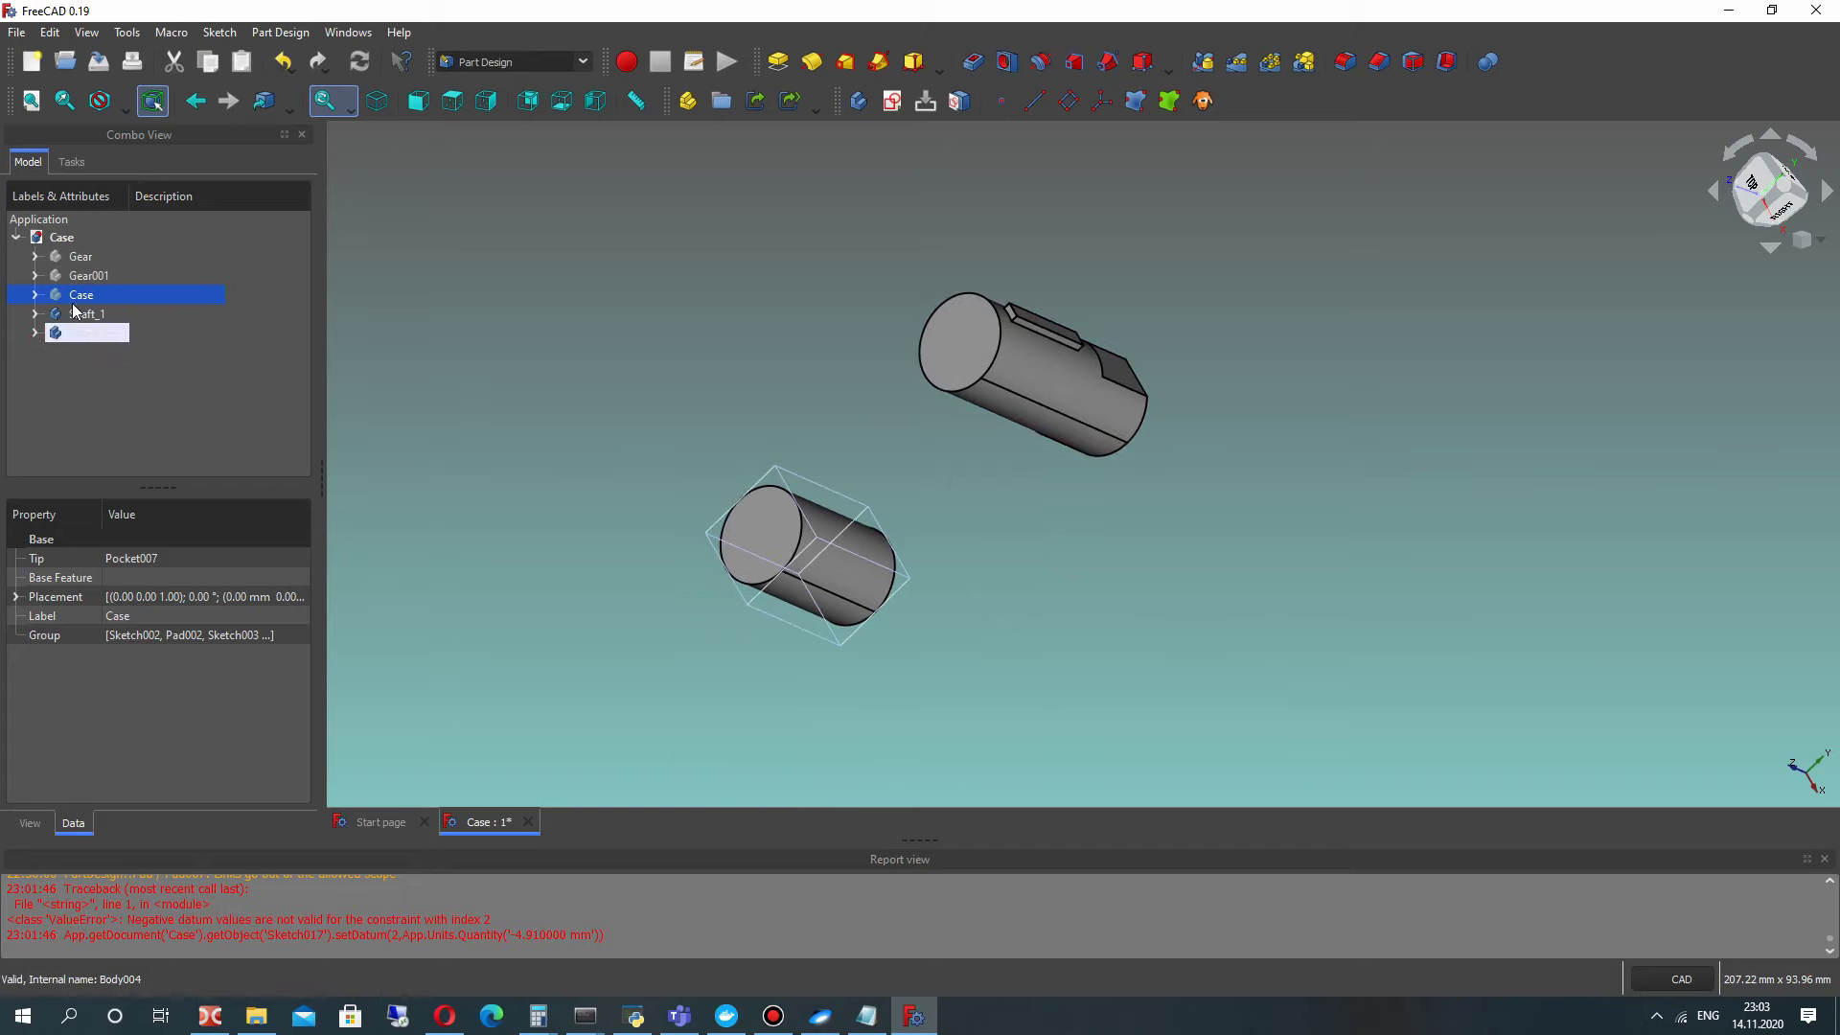
{"action": "left_click", "coordinate": [84, 333]}
{"action": "key", "text": "space"}
{"action": "scroll", "coordinate": [1251, 341], "scroll_direction": "up", "scroll_amount": 1}
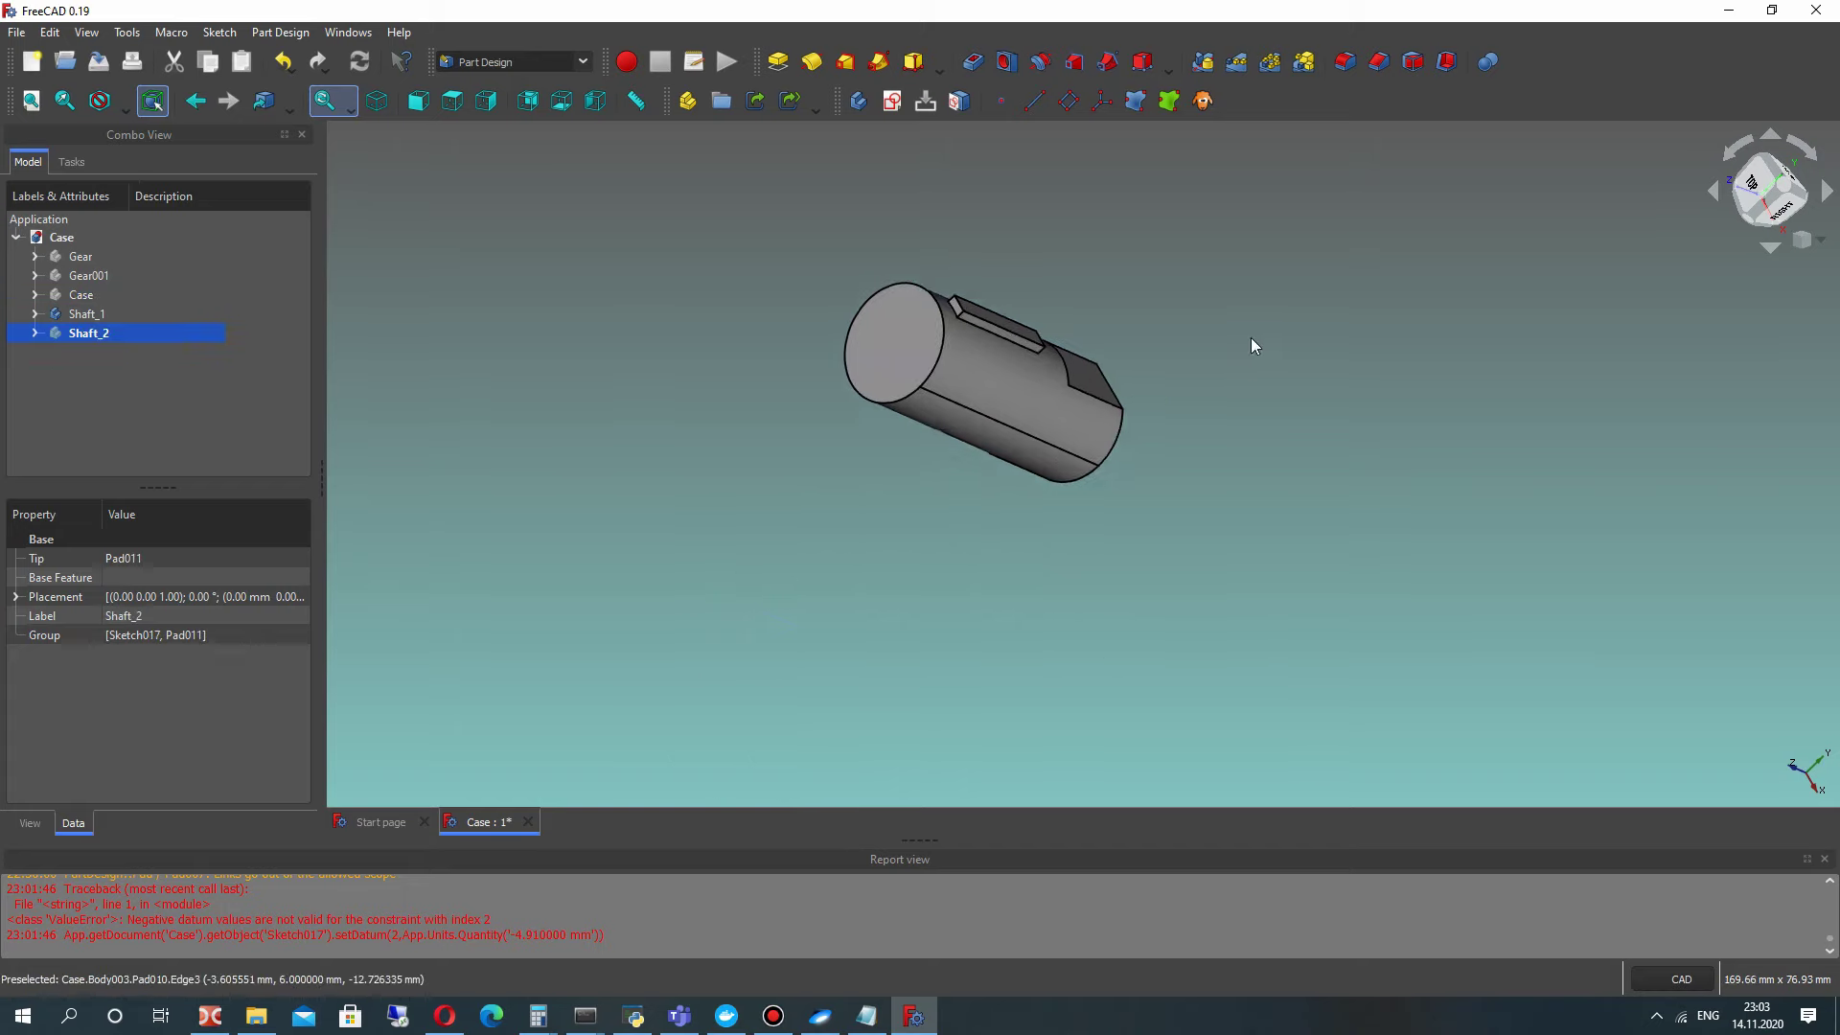
{"action": "middle_click_drag", "start_coordinate": [1247, 352], "coordinate": [1237, 435]}
{"action": "scroll", "coordinate": [958, 439], "scroll_direction": "up", "scroll_amount": 3}
{"action": "middle_click_drag", "start_coordinate": [1118, 336], "coordinate": [1015, 369]}
Step: Make Shaft_1 the active body and clear the selection
{"action": "left_click", "coordinate": [106, 315]}
{"action": "right_click", "coordinate": [120, 317]}
{"action": "left_click", "coordinate": [122, 319]}
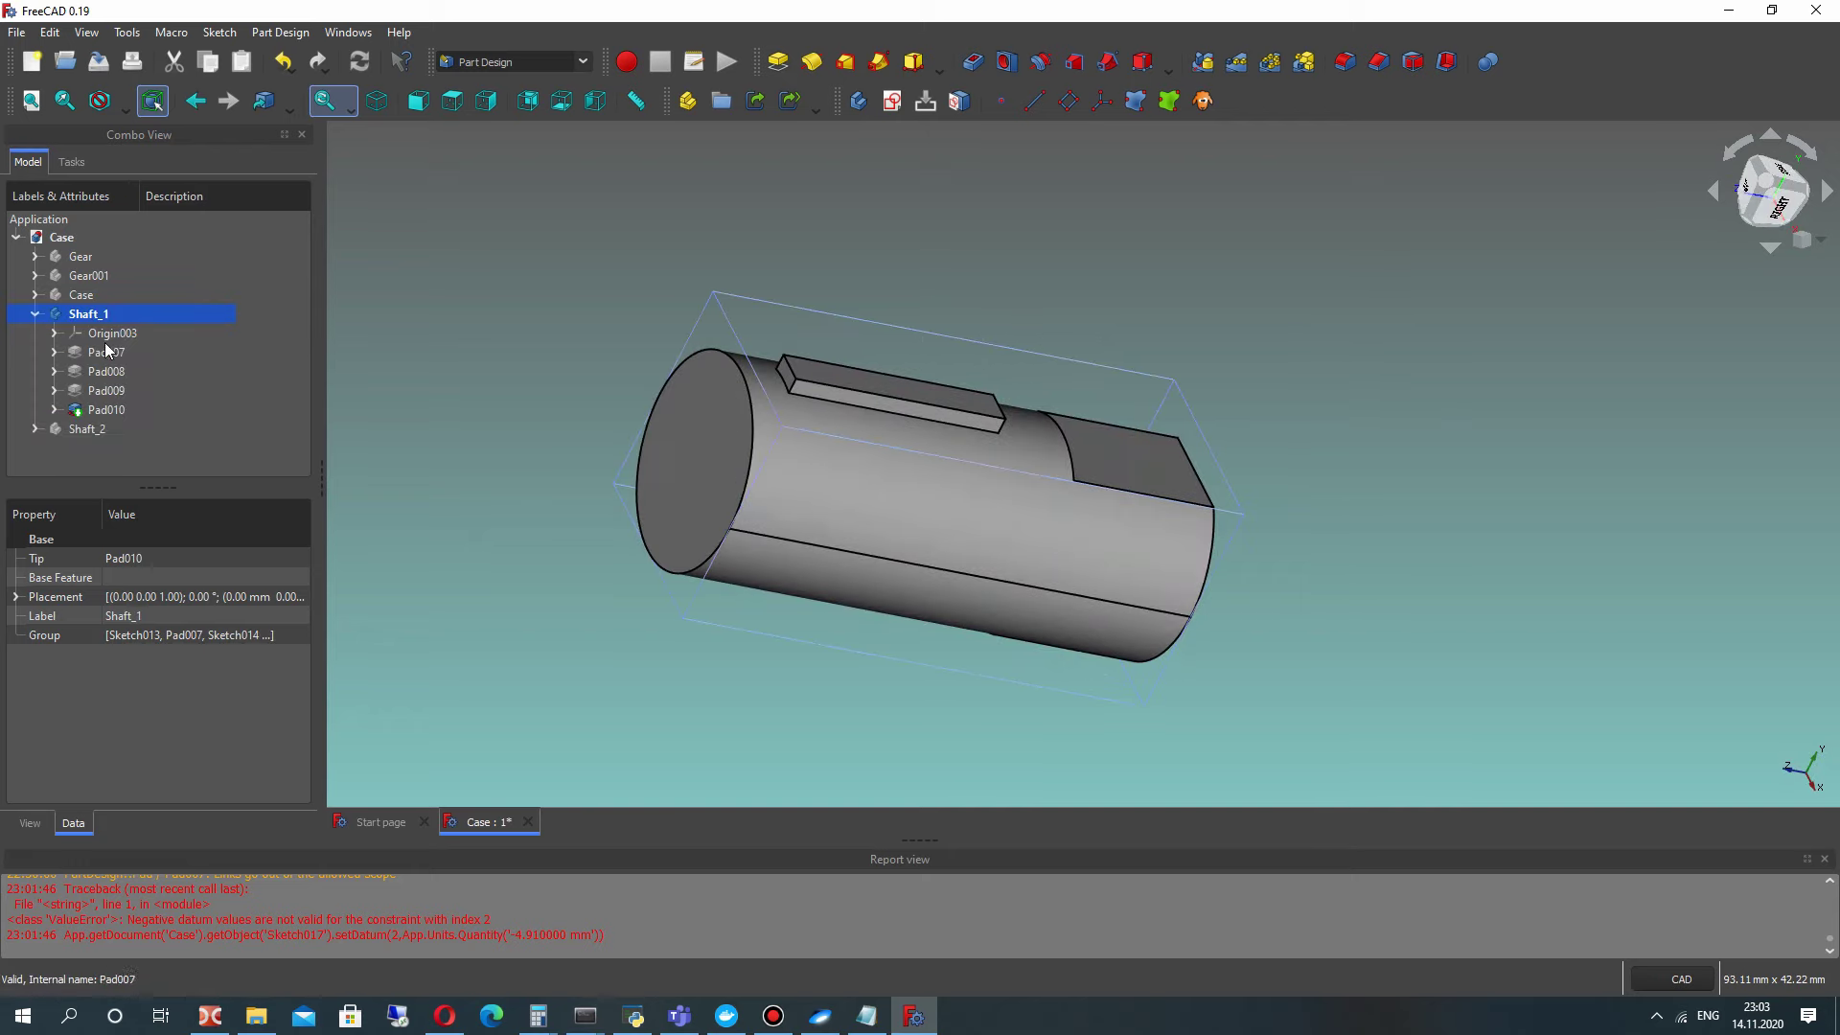
{"action": "left_click", "coordinate": [34, 314]}
{"action": "left_click", "coordinate": [615, 197]}
{"action": "scroll", "coordinate": [670, 239], "scroll_direction": "down", "scroll_amount": 1}
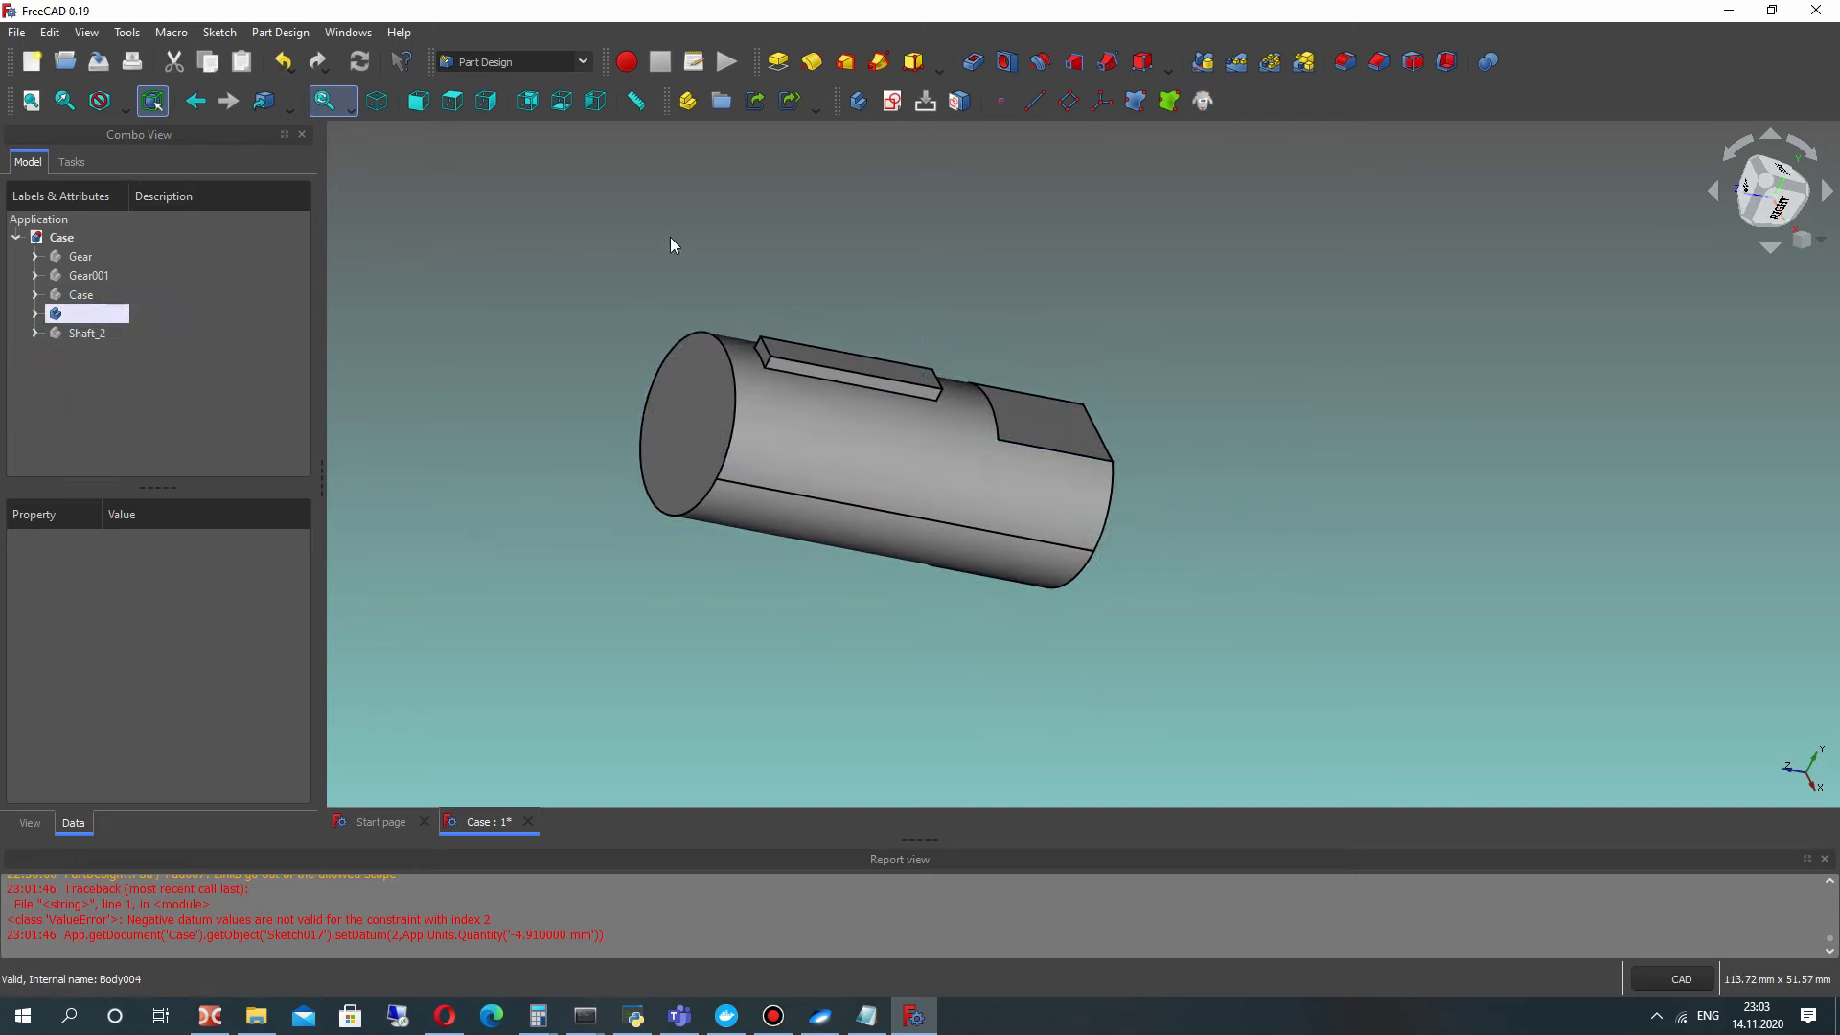
{"action": "middle_click_drag", "start_coordinate": [697, 237], "coordinate": [793, 269]}
Step: Save the document under the new name Shaft_1.FCStd in the Gear_Pump_Series folder
{"action": "left_click", "coordinate": [18, 34]}
{"action": "left_click", "coordinate": [52, 182]}
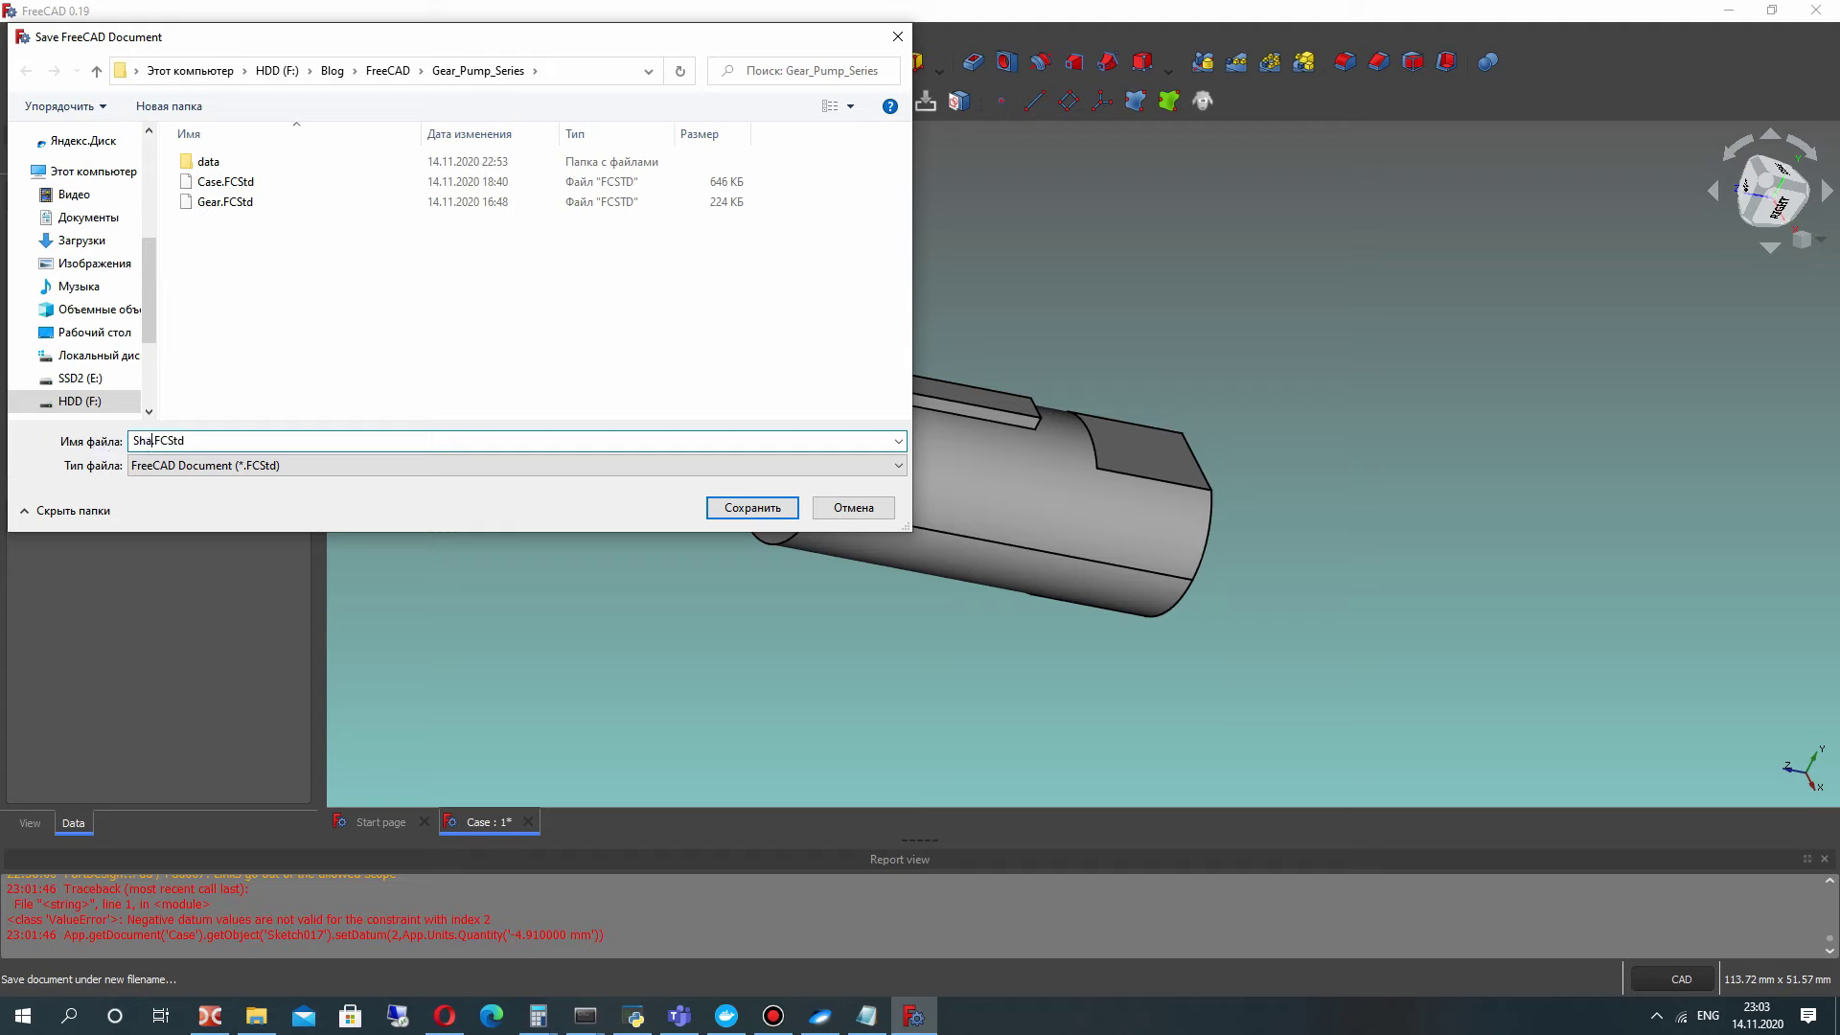
{"action": "type", "text": "Shaft_1"}
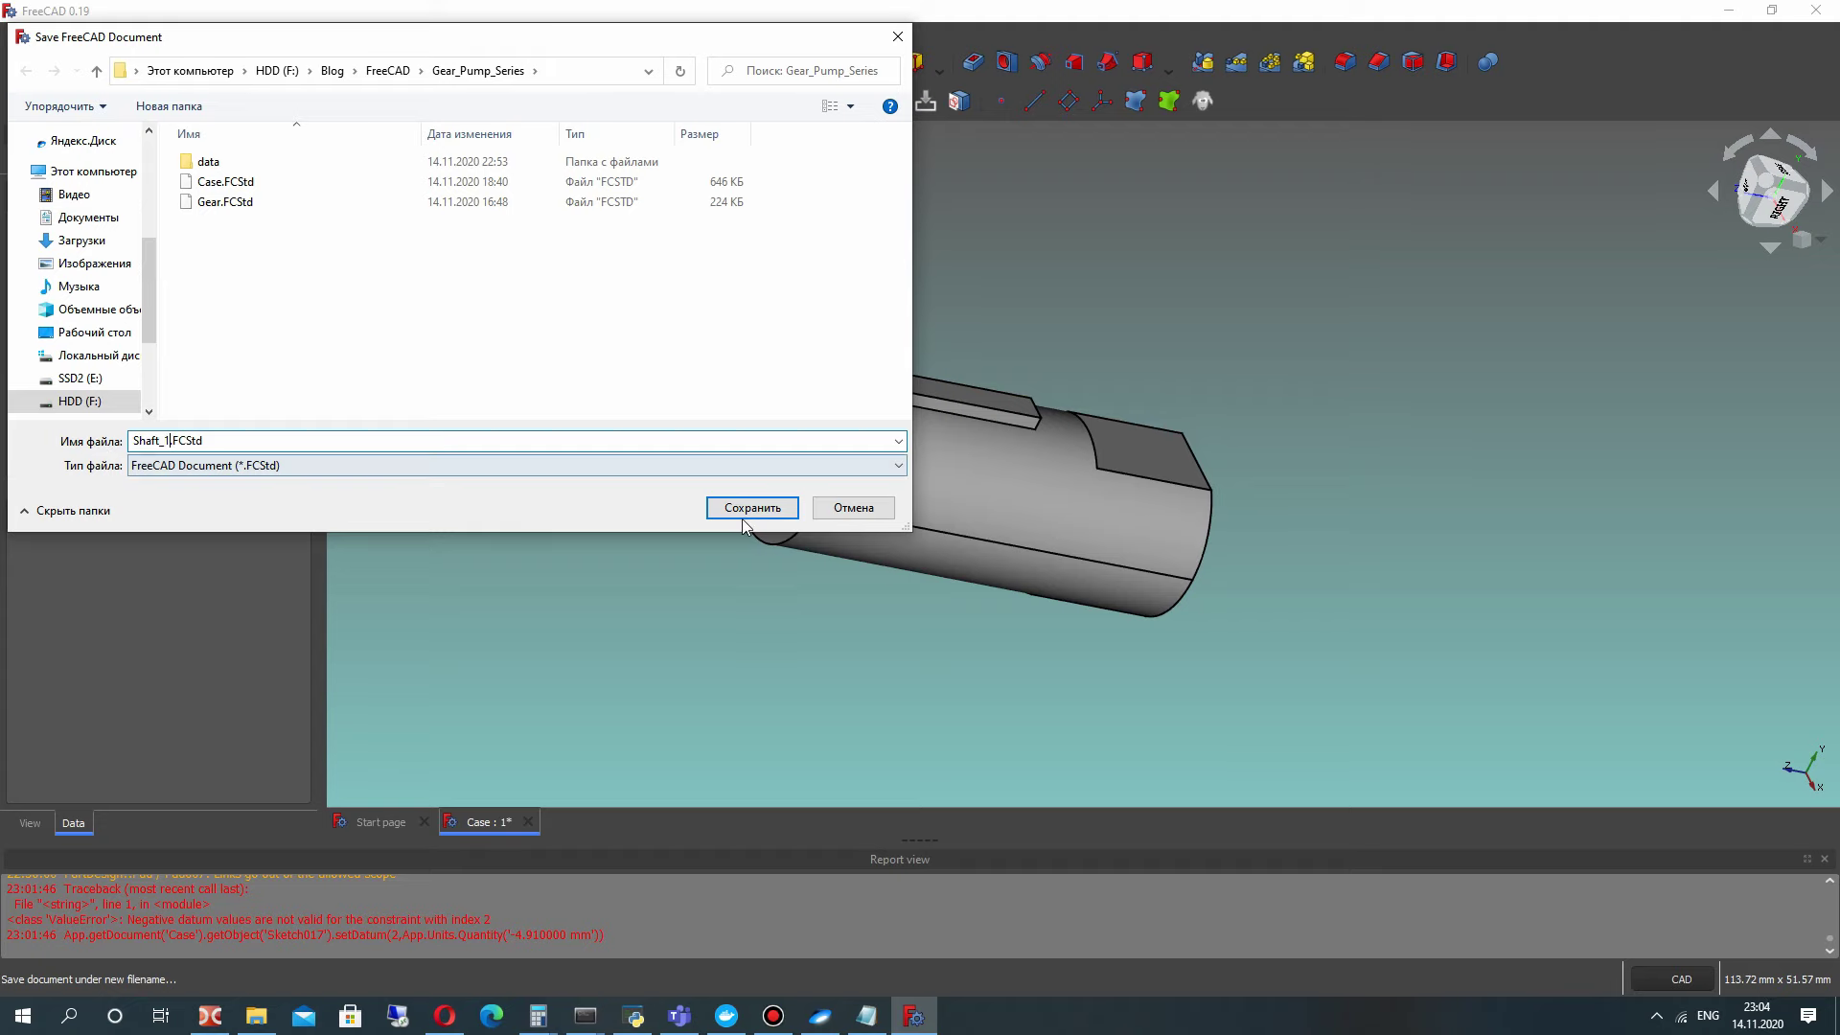
{"action": "left_click", "coordinate": [752, 508]}
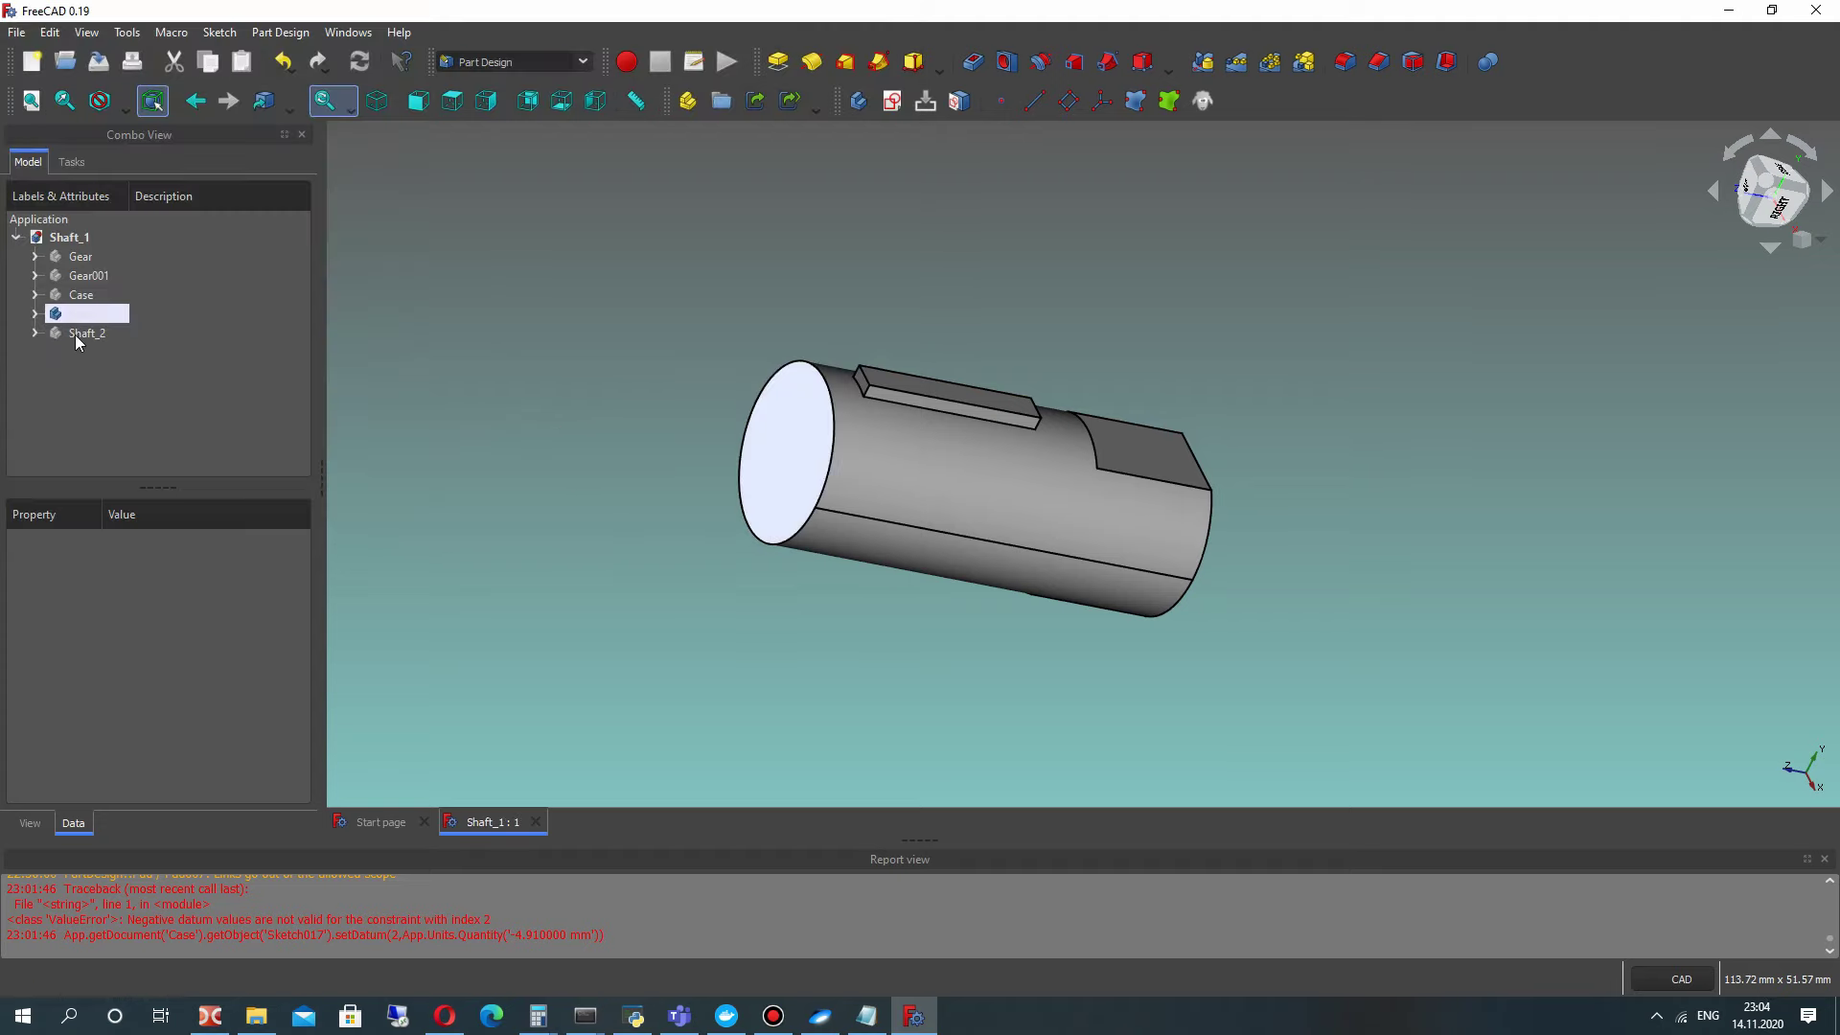
Step: Show the Shaft_2 body and hide Shaft_1
{"action": "key", "text": "Return"}
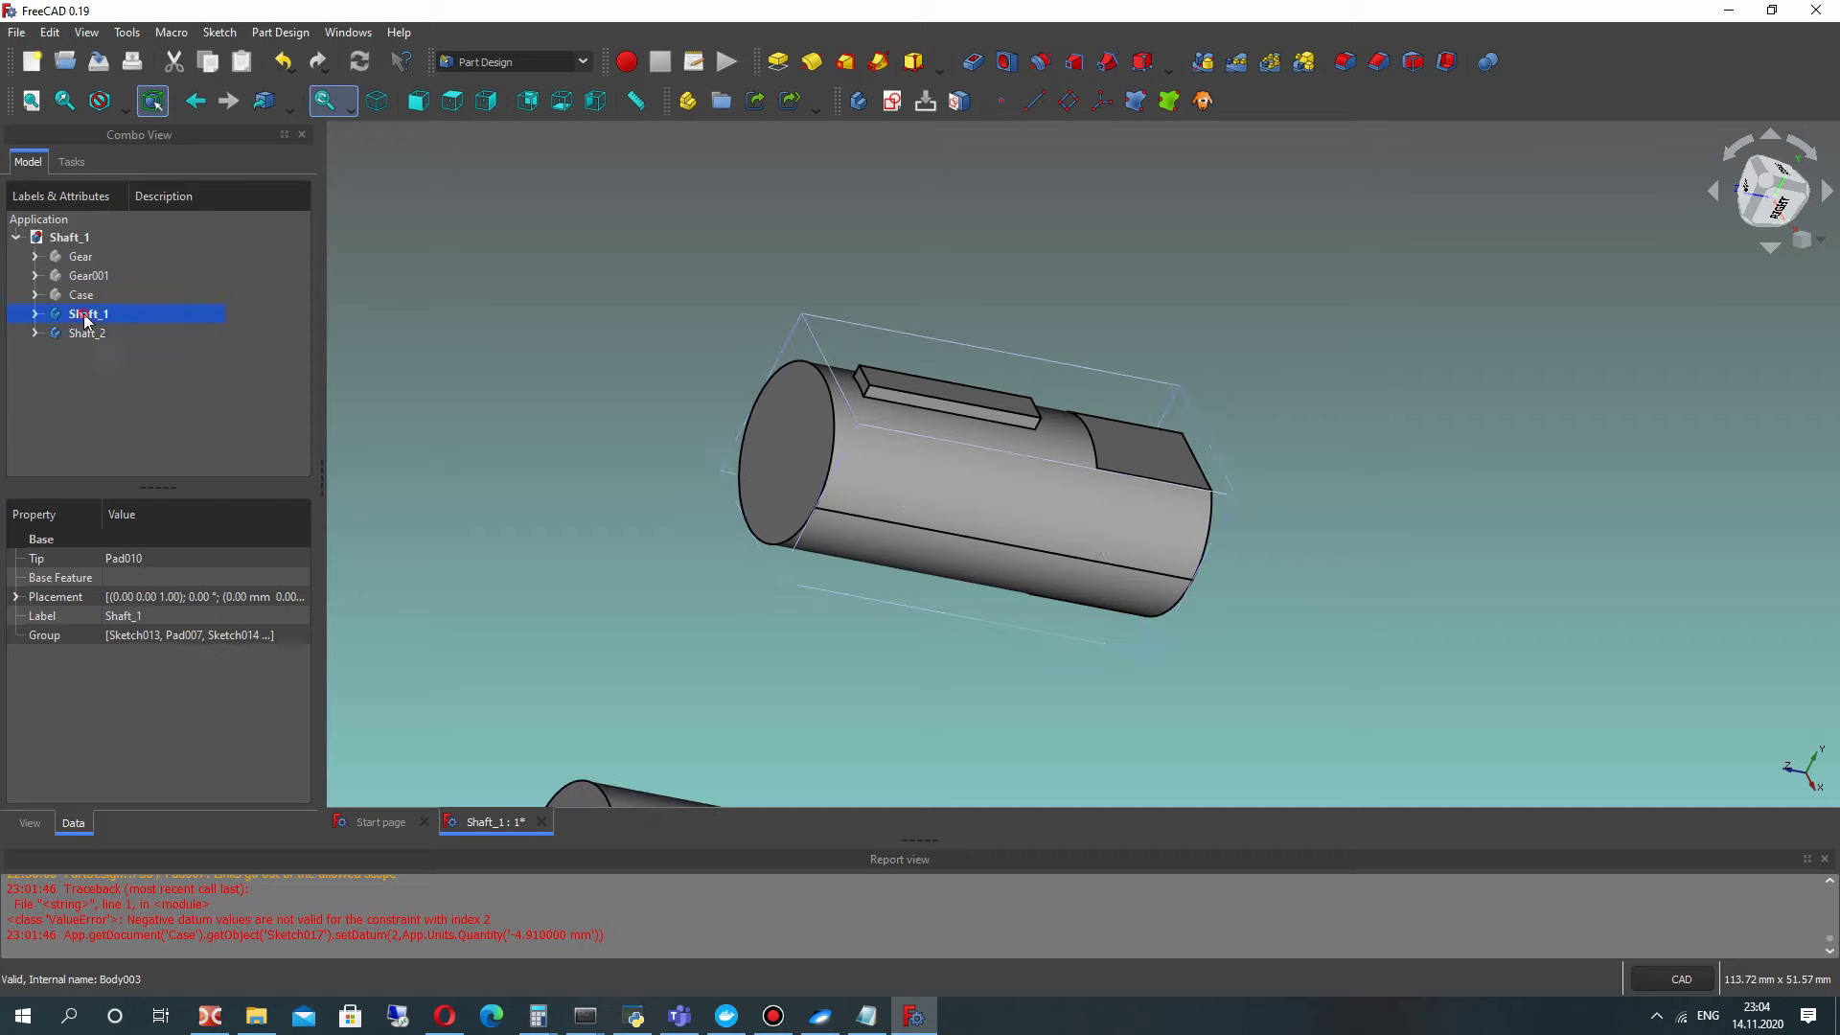
{"action": "key", "text": "space"}
{"action": "scroll", "coordinate": [711, 664], "scroll_direction": "down", "scroll_amount": 2}
{"action": "middle_click_drag", "start_coordinate": [712, 663], "coordinate": [771, 332]}
{"action": "scroll", "coordinate": [682, 458], "scroll_direction": "up", "scroll_amount": 3}
{"action": "middle_click_drag", "start_coordinate": [681, 458], "coordinate": [727, 406]}
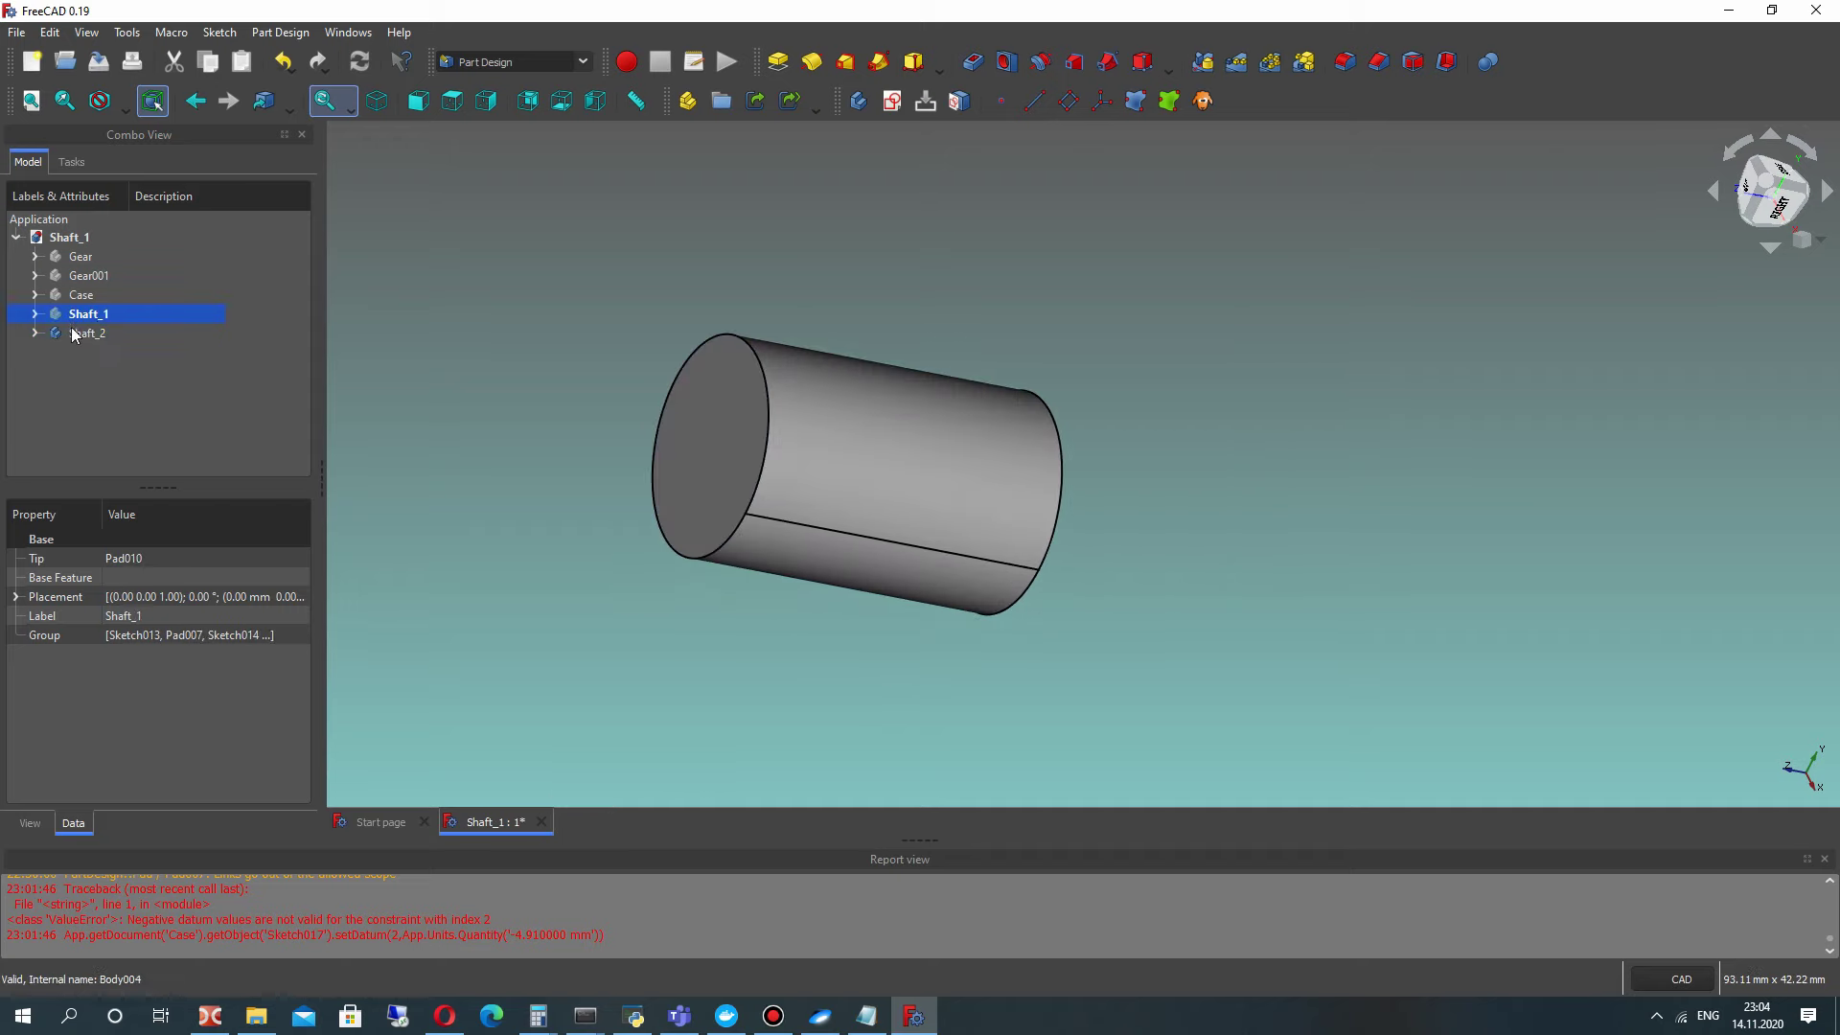
Step: Make Shaft_2 the active body
{"action": "left_click", "coordinate": [75, 333]}
{"action": "right_click", "coordinate": [86, 340]}
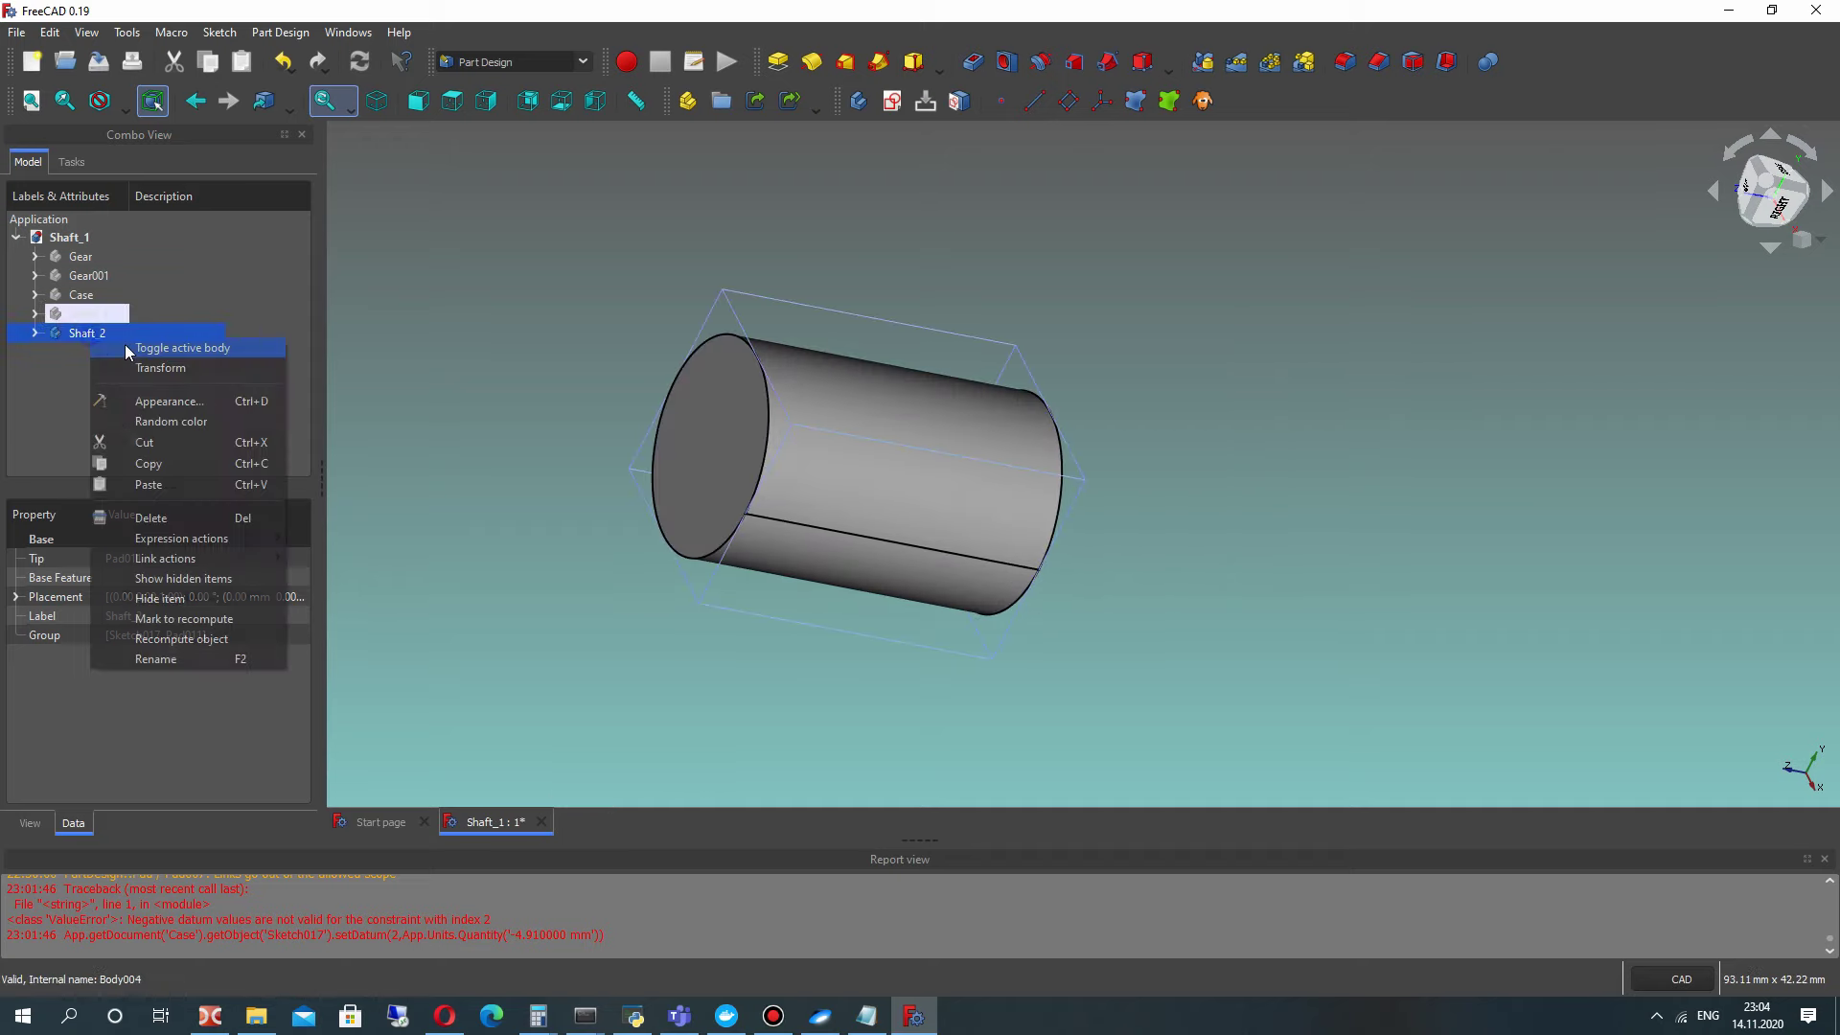
{"action": "left_click", "coordinate": [134, 352]}
{"action": "left_click", "coordinate": [48, 335]}
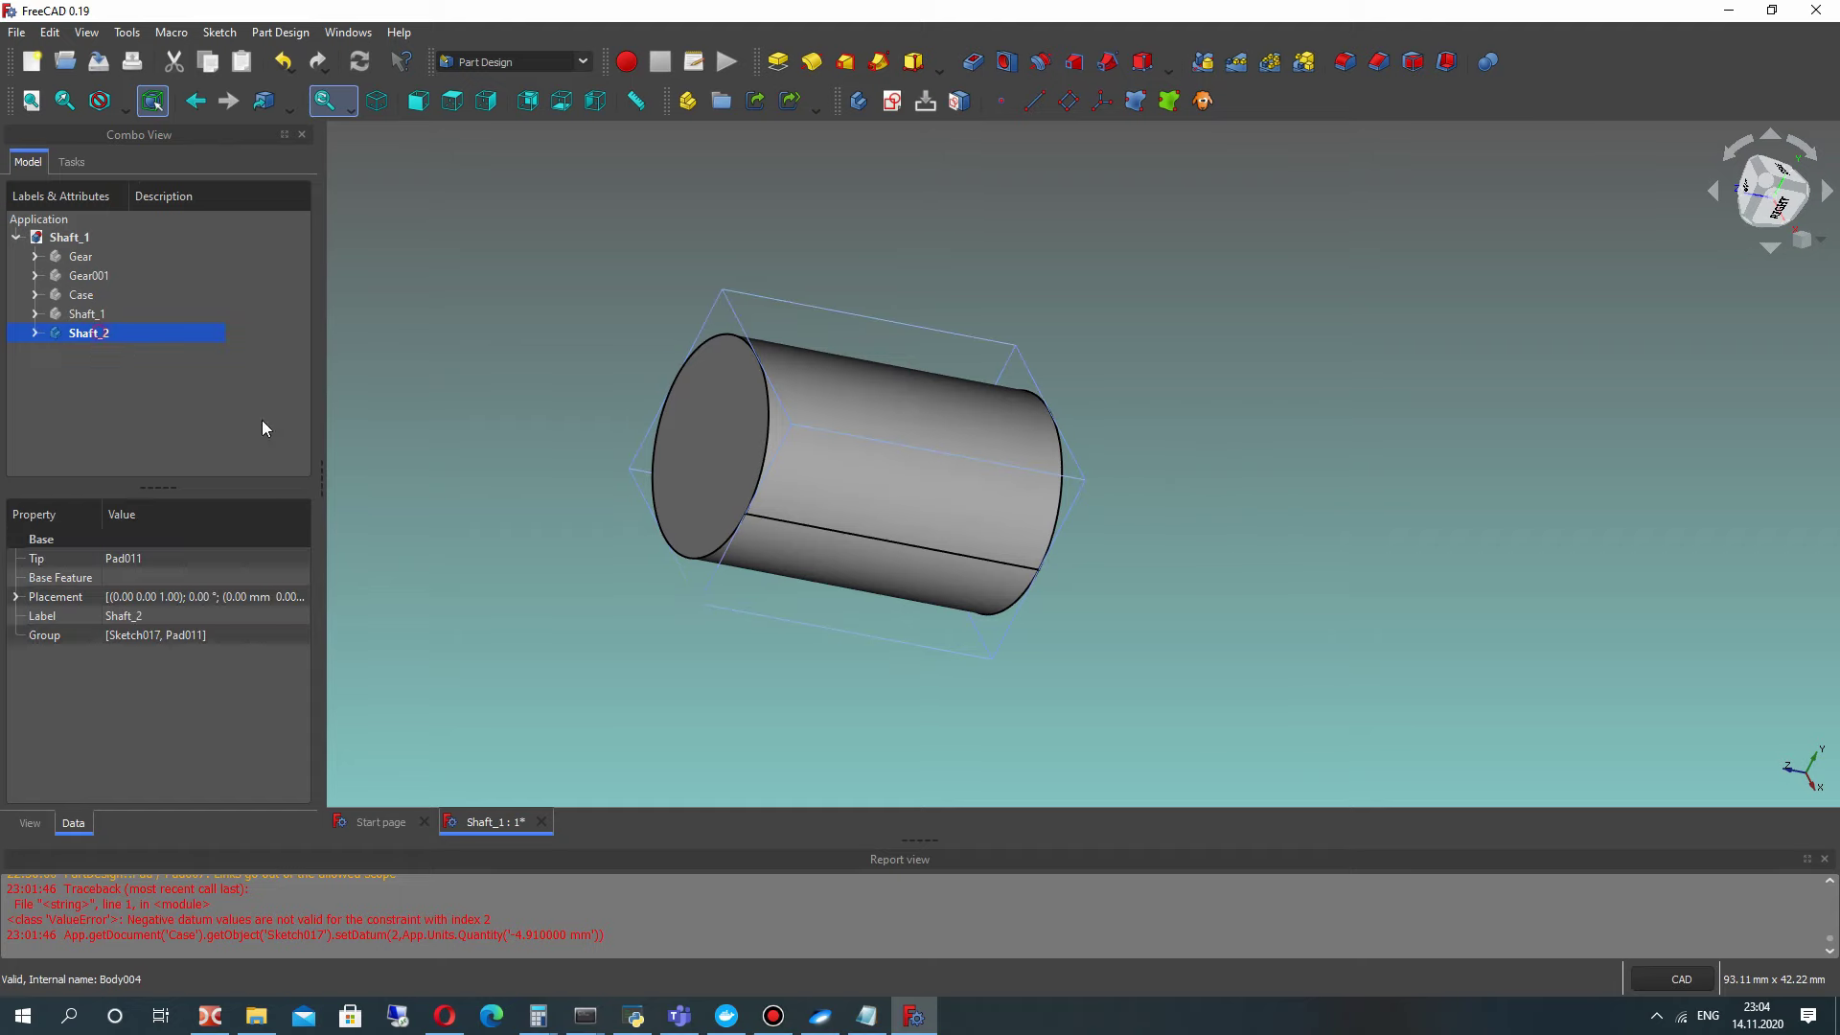
{"action": "key", "text": "F2"}
{"action": "scroll", "coordinate": [625, 382], "scroll_direction": "up", "scroll_amount": 3}
{"action": "middle_click_drag", "start_coordinate": [625, 374], "coordinate": [514, 313]}
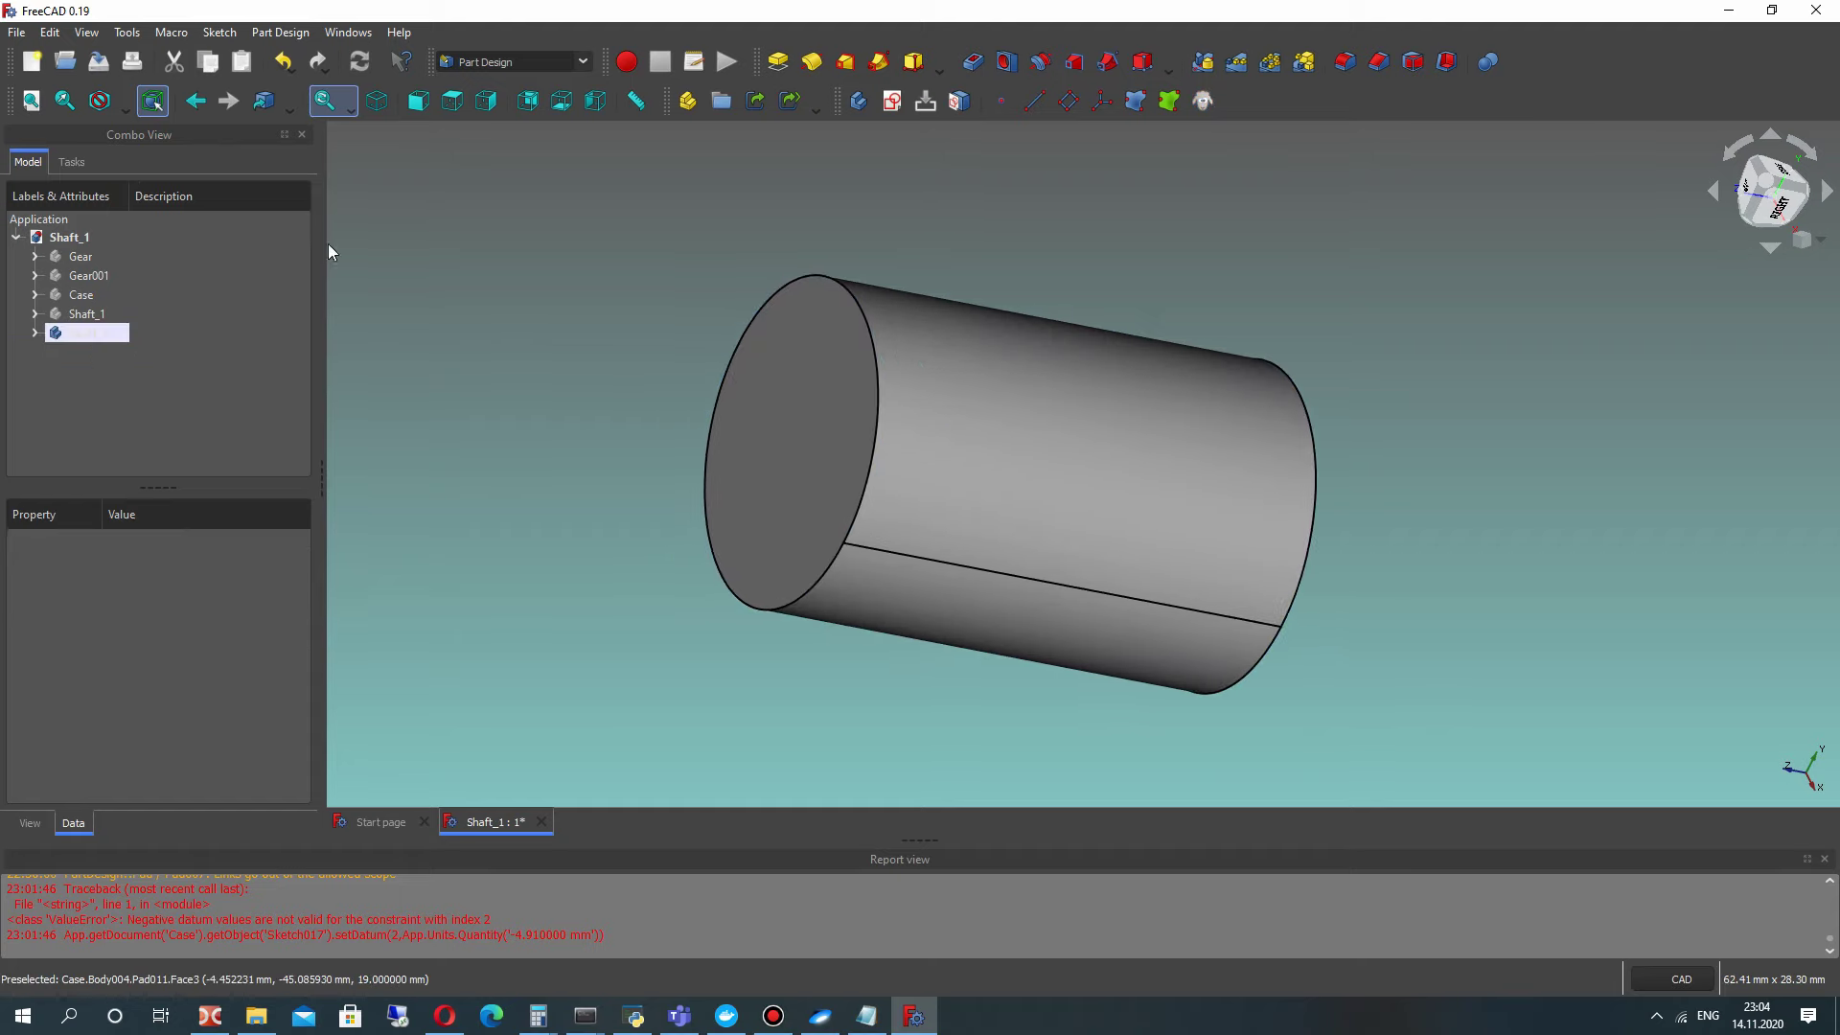
Step: Save the document under the new name Shaft_2.FCStd in the Gear_Pump_Series folder
{"action": "left_click", "coordinate": [16, 32]}
{"action": "left_click", "coordinate": [58, 178]}
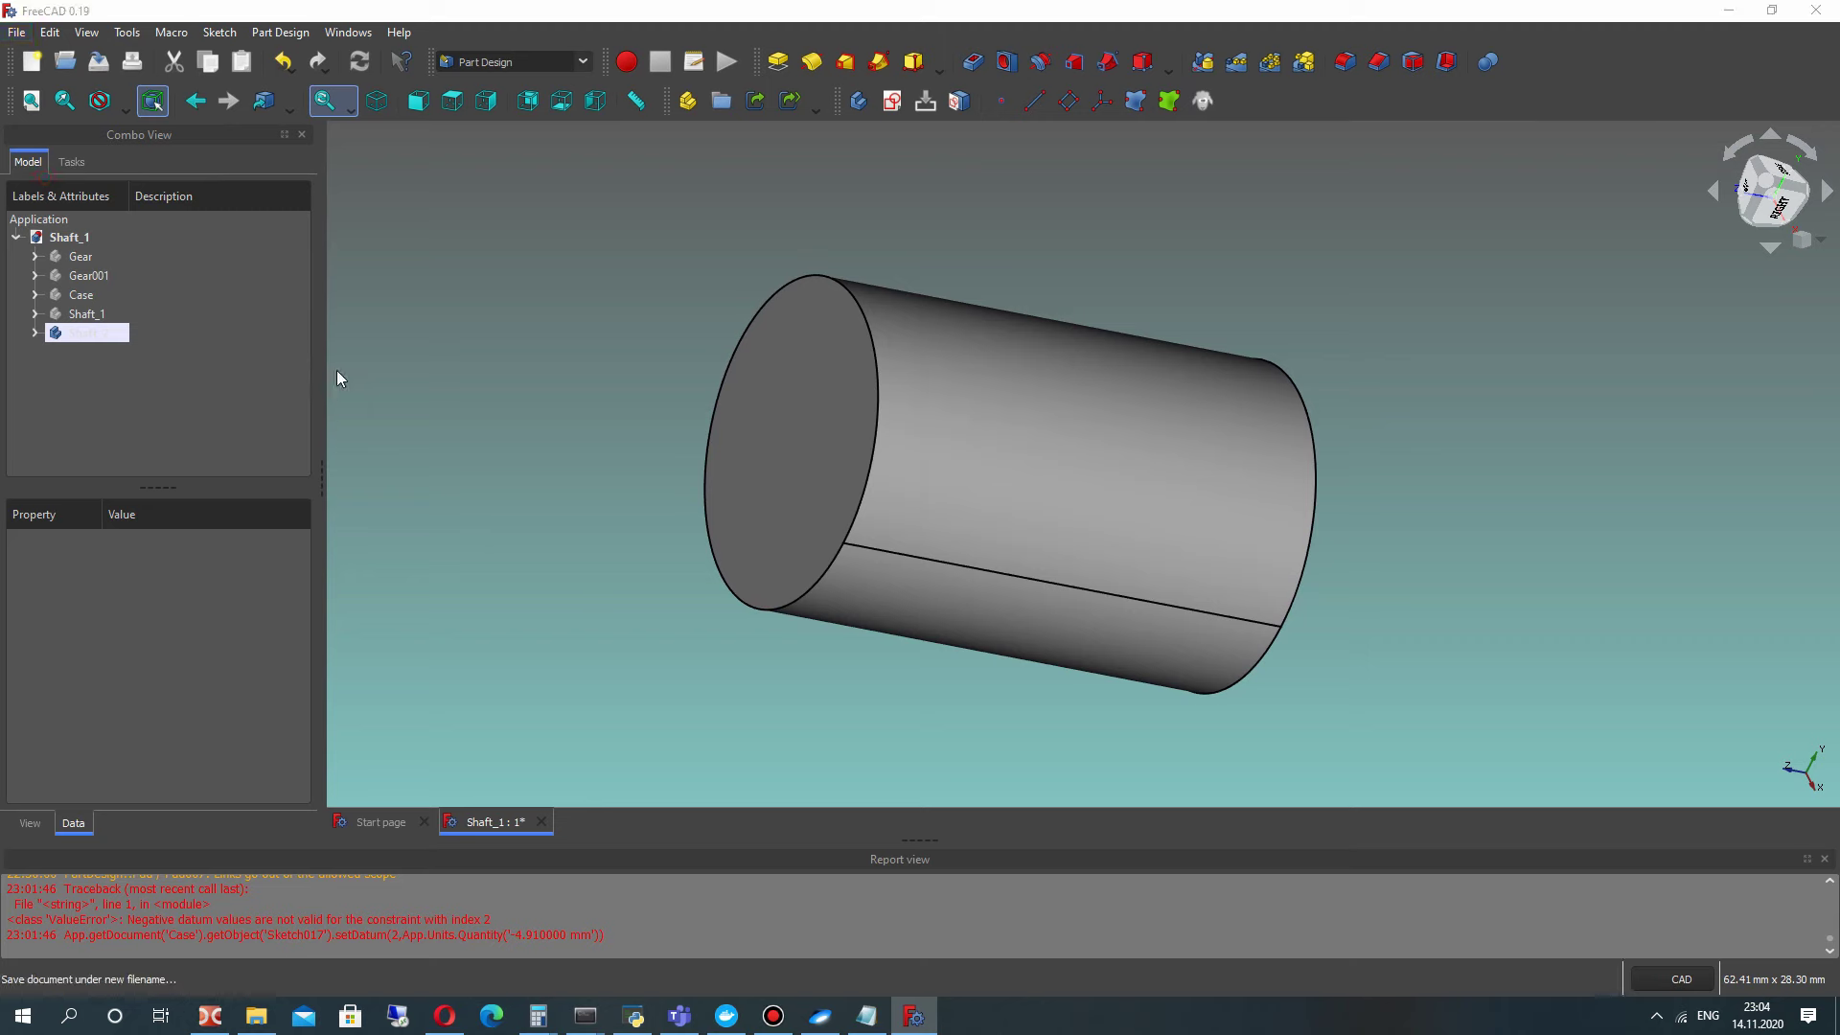
{"action": "left_click", "coordinate": [239, 222]}
{"action": "double_click", "coordinate": [170, 440]}
{"action": "type", "text": "2"}
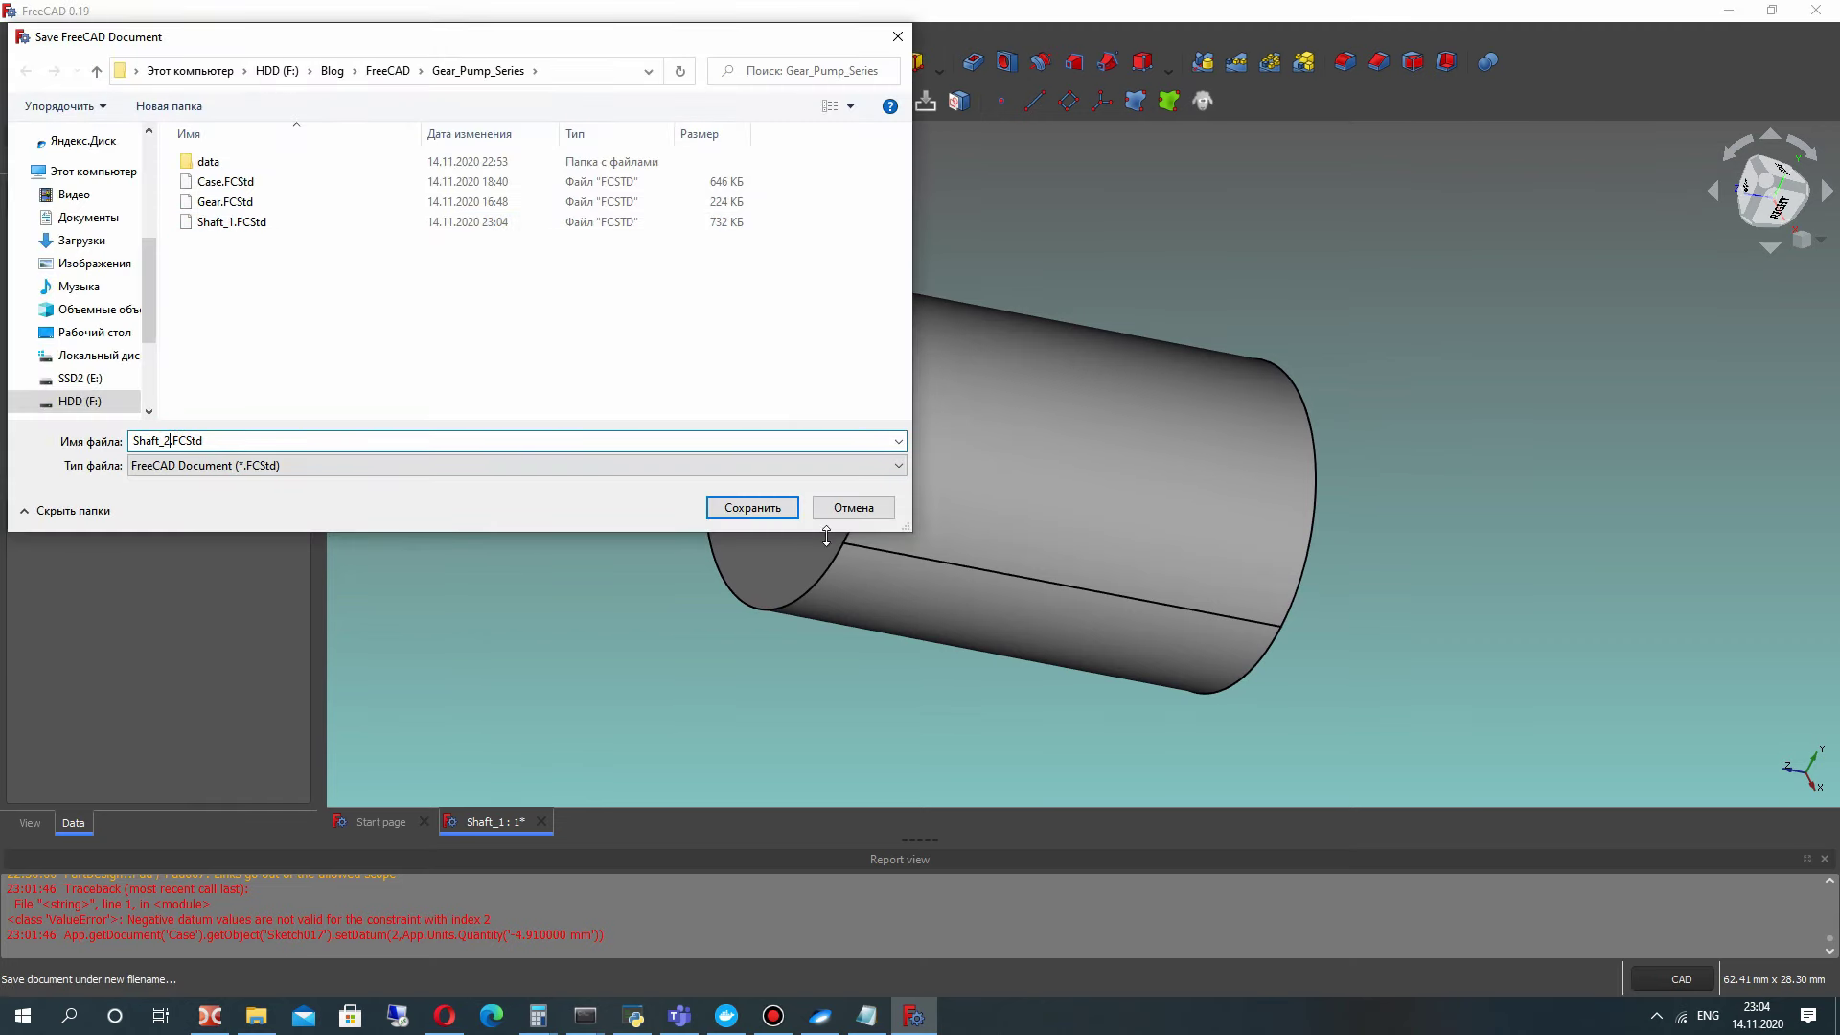
{"action": "left_click", "coordinate": [764, 508]}
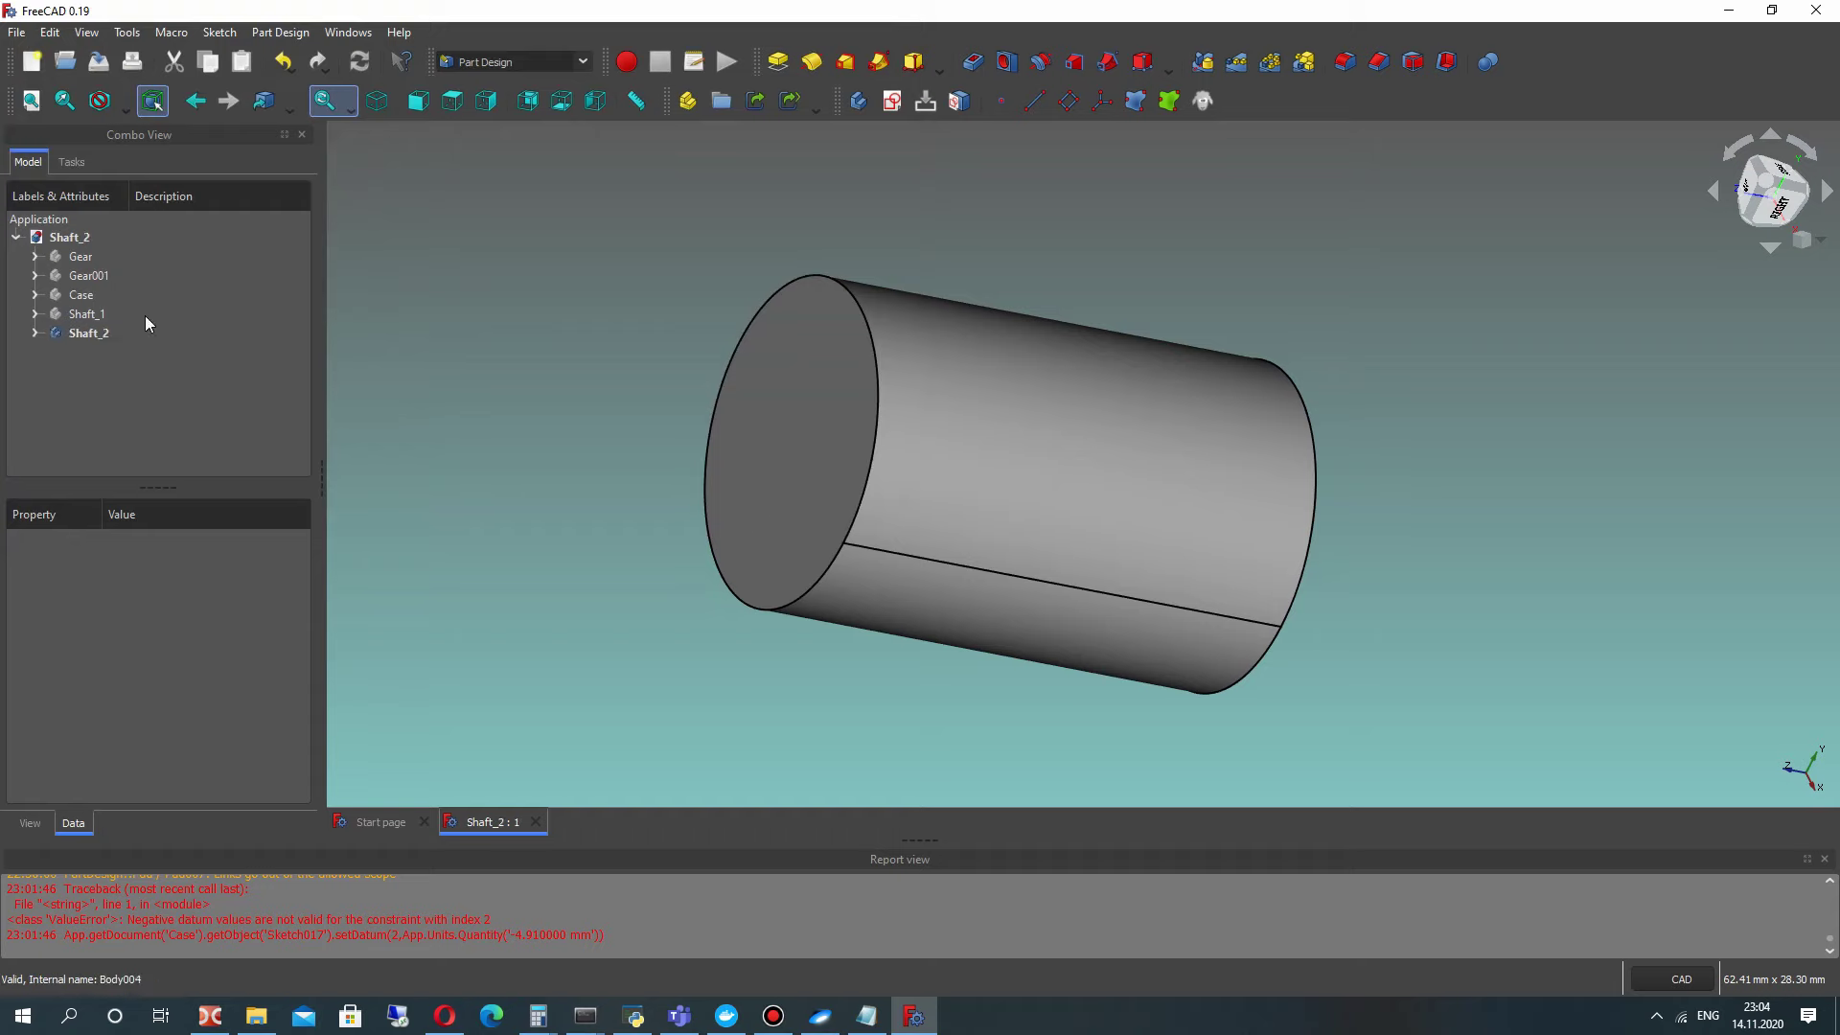
Step: Show the Shaft_1, Case, Gear001 and Gear bodies again to display the whole pump assembly
{"action": "scroll", "coordinate": [606, 324], "scroll_direction": "down", "scroll_amount": 3}
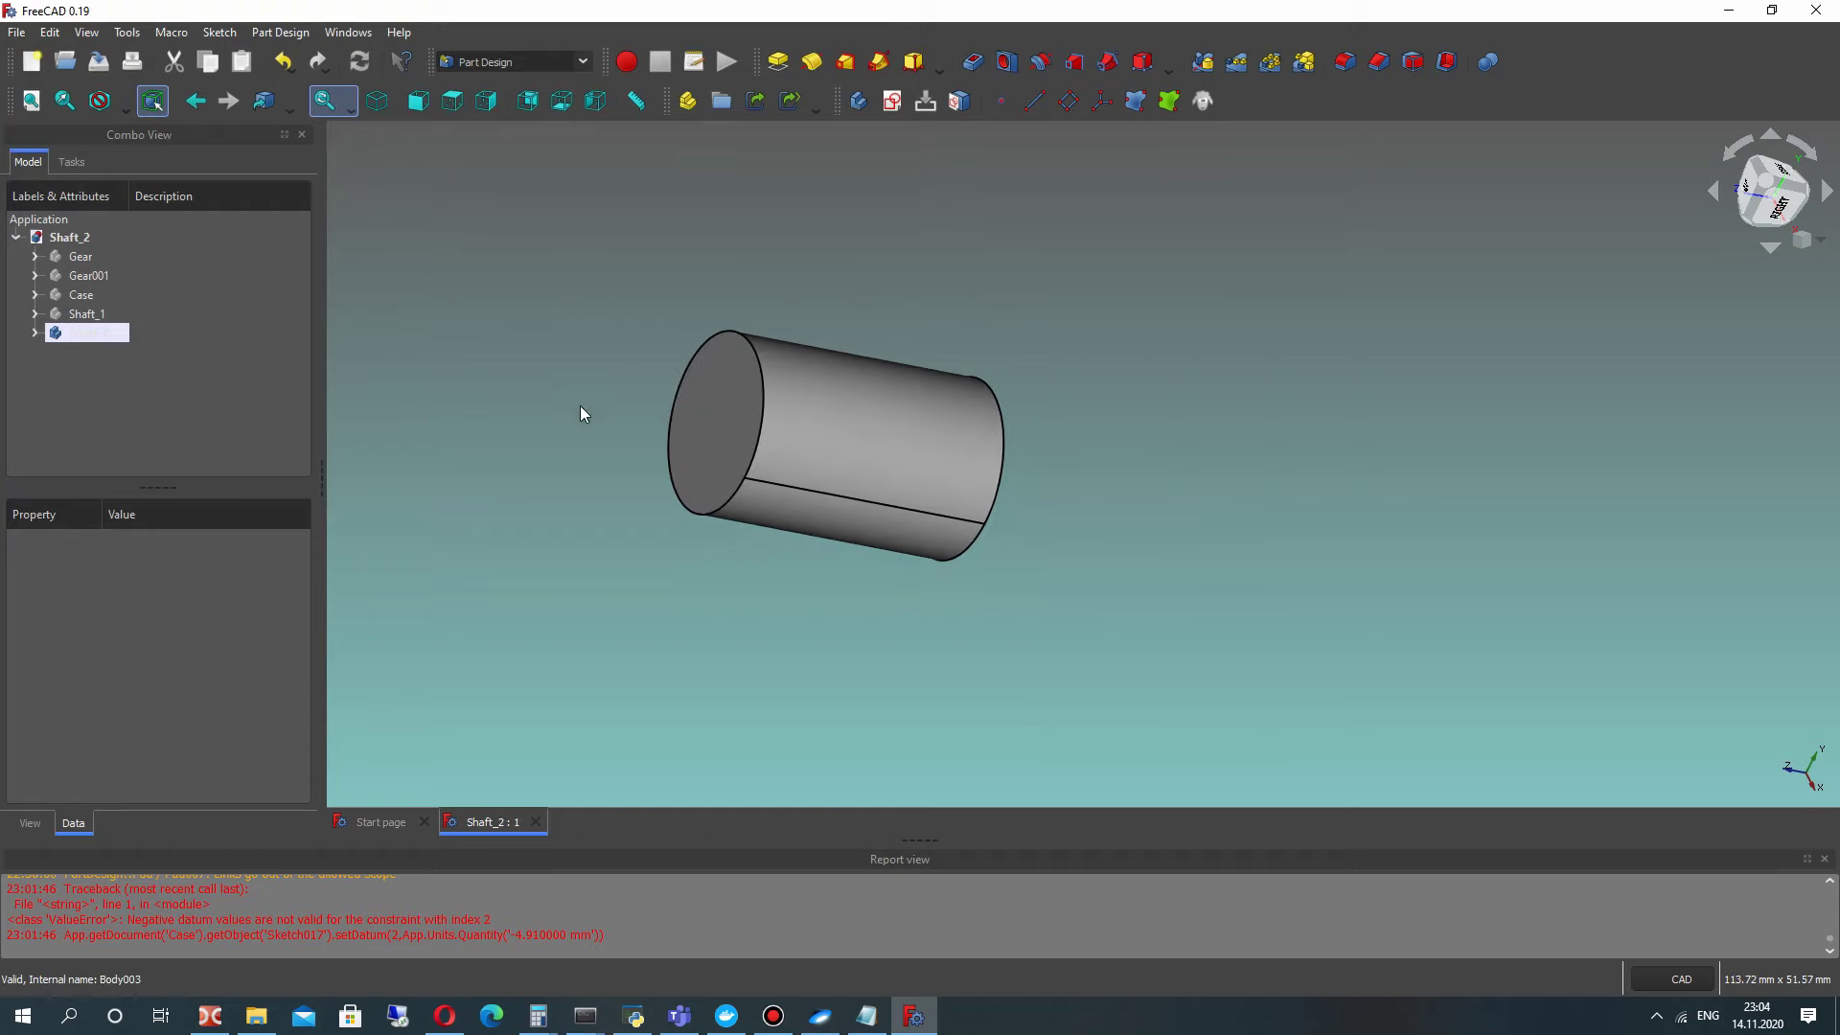
{"action": "left_click", "coordinate": [91, 320]}
{"action": "key", "text": "space"}
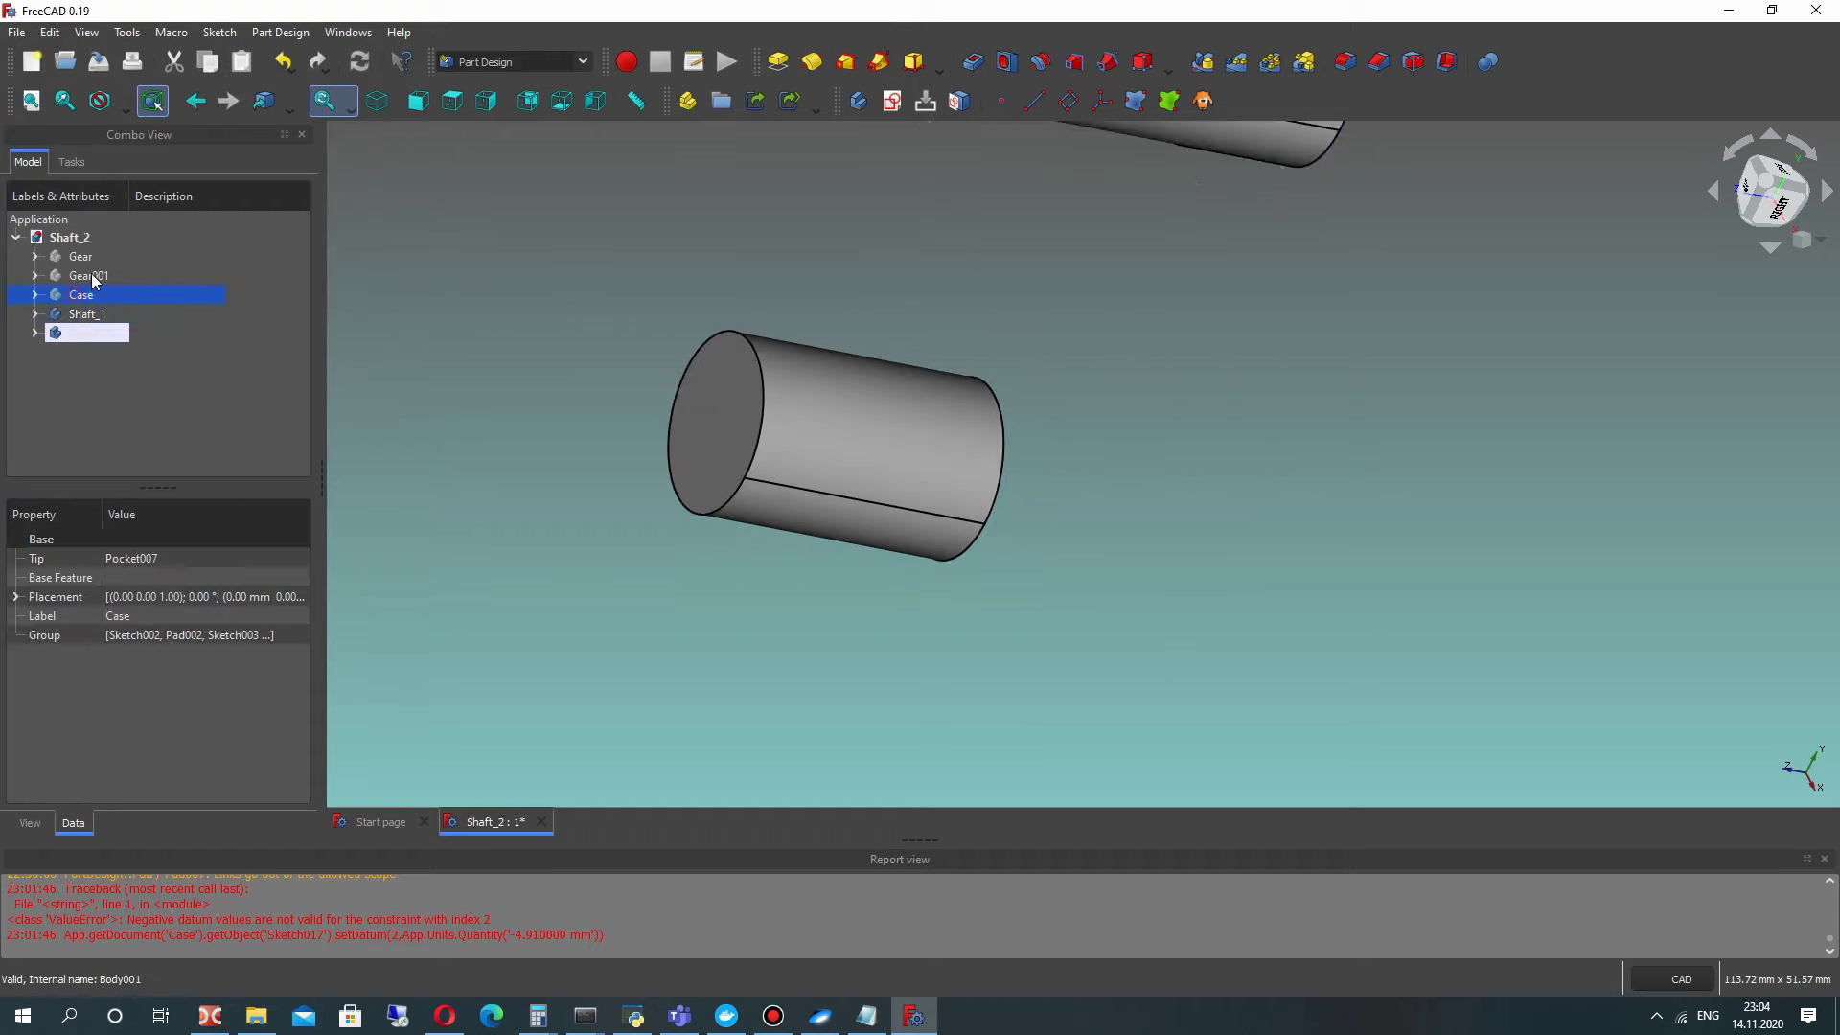
{"action": "key", "text": "space"}
{"action": "left_click", "coordinate": [92, 275]}
{"action": "key", "text": "space"}
{"action": "left_click", "coordinate": [81, 256]}
{"action": "key", "text": "space"}
{"action": "scroll", "coordinate": [836, 359], "scroll_direction": "down", "scroll_amount": 4}
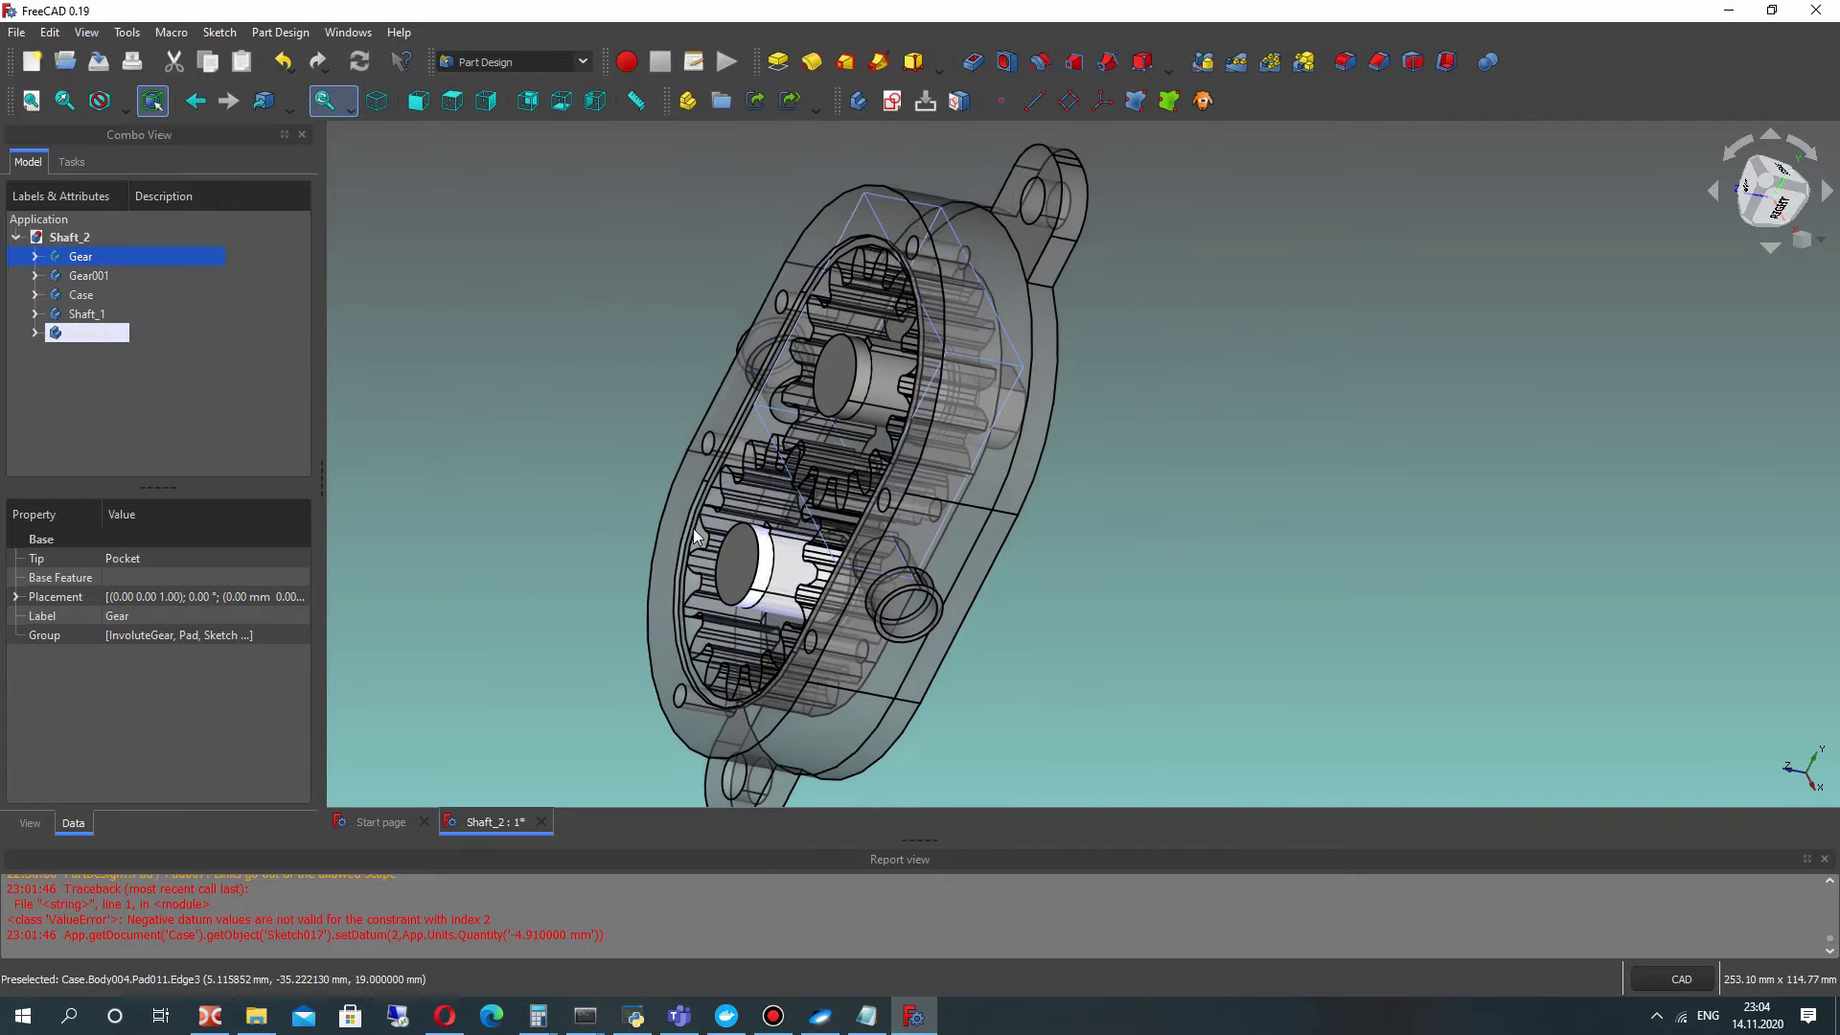